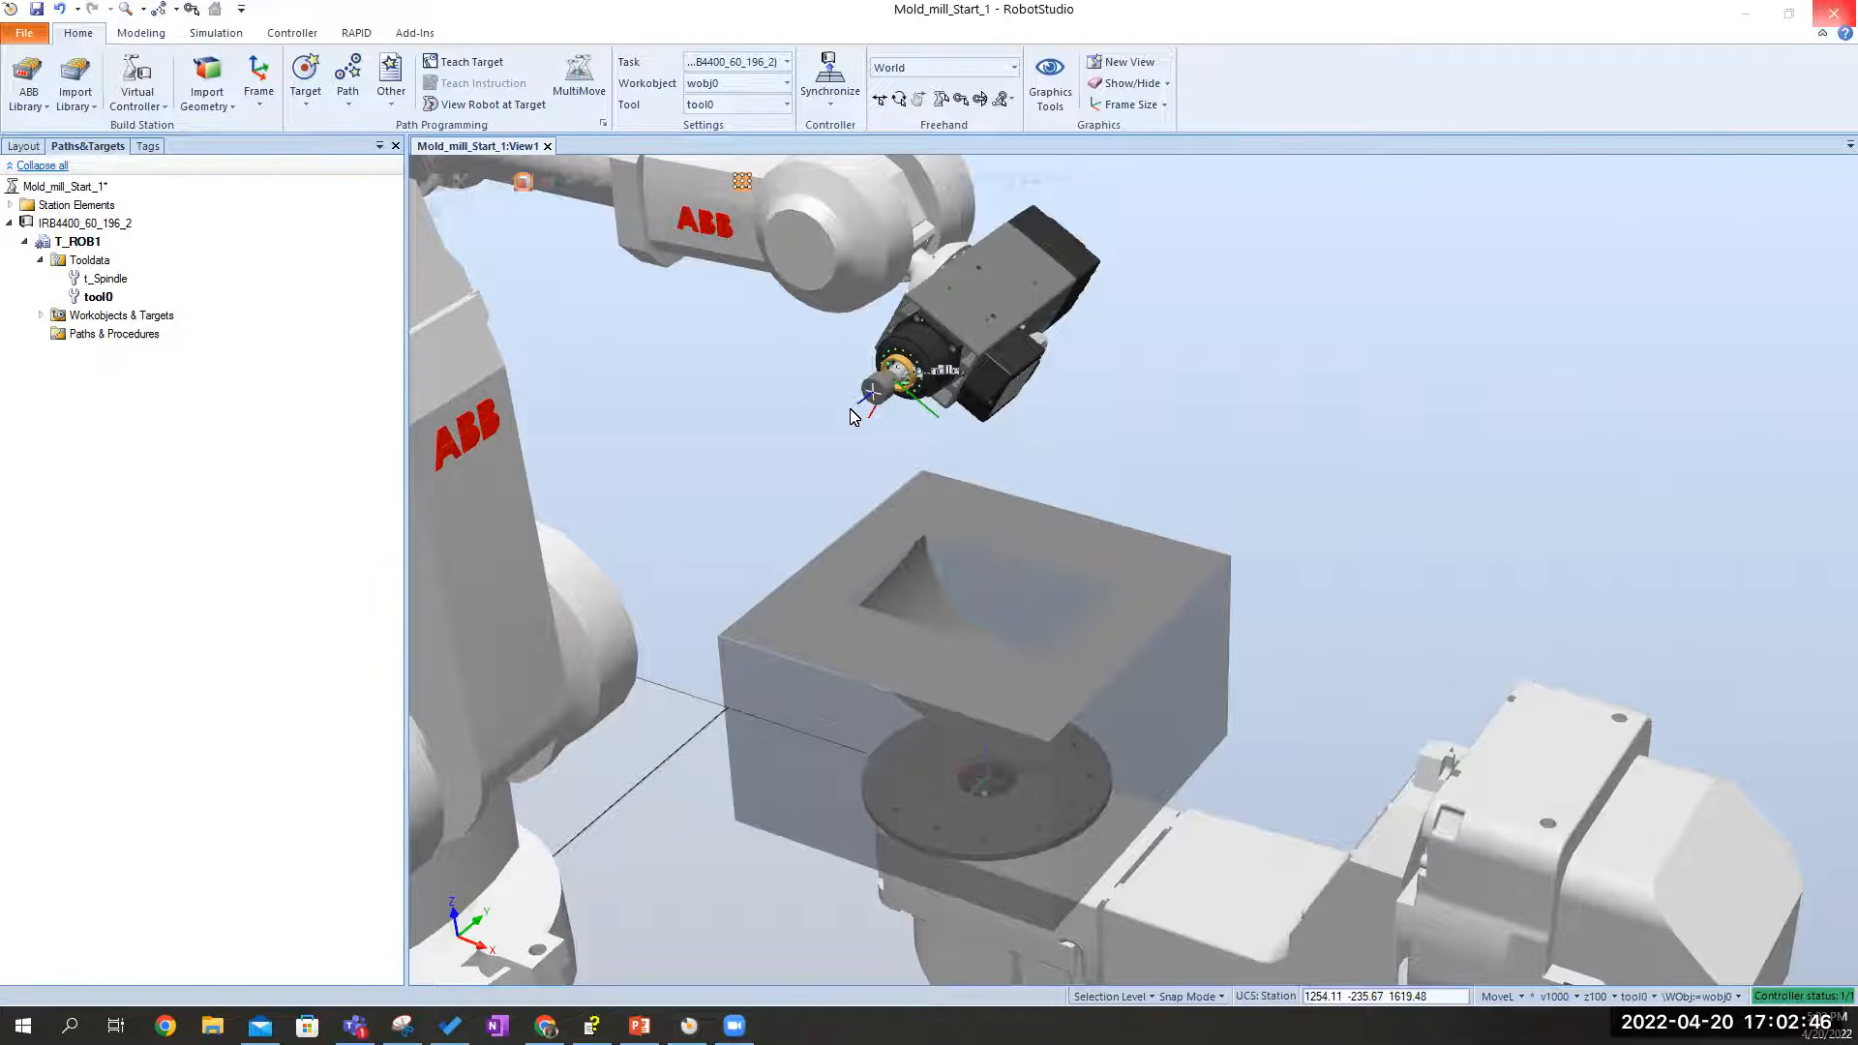
Create tooldata T_Mill with its tool frame position picked at the centre of the milling cutter's end face
{"action": "scroll", "coordinate": [851, 416], "scroll_direction": "up", "scroll_amount": 1}
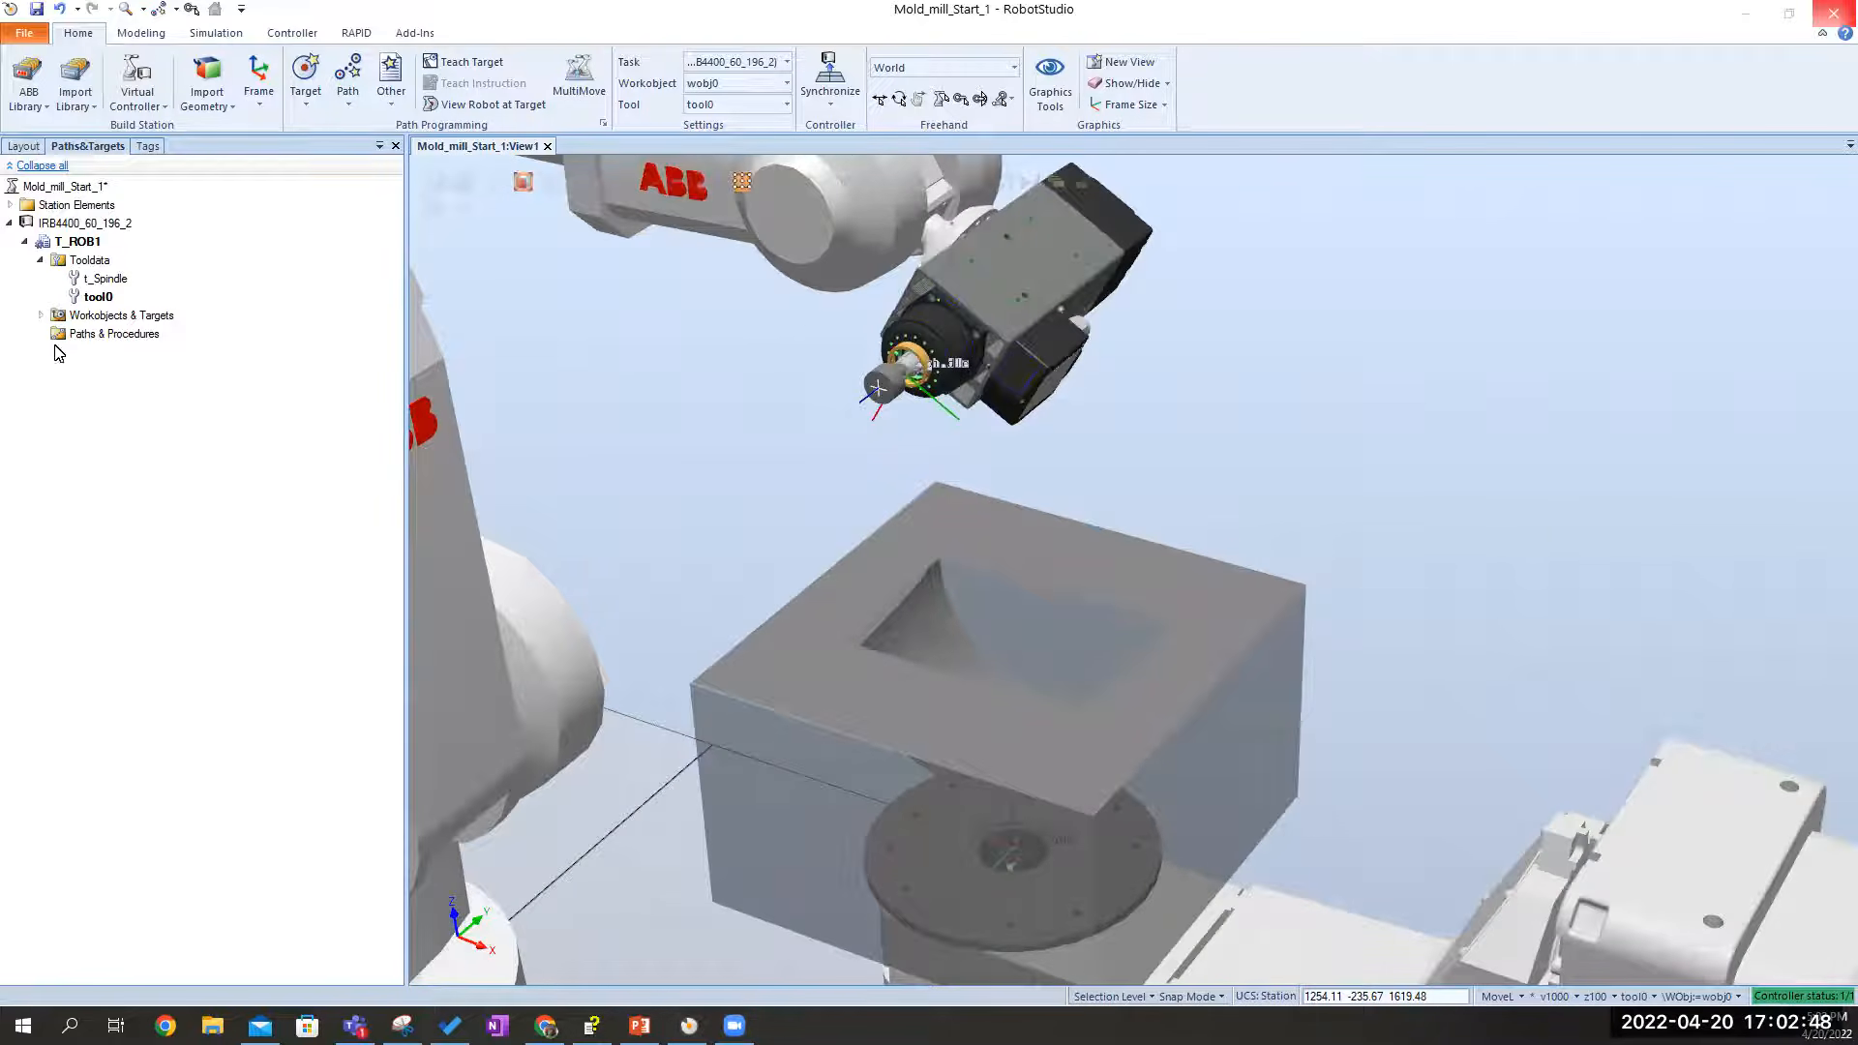
{"action": "scroll", "coordinate": [899, 402], "scroll_direction": "up", "scroll_amount": 1}
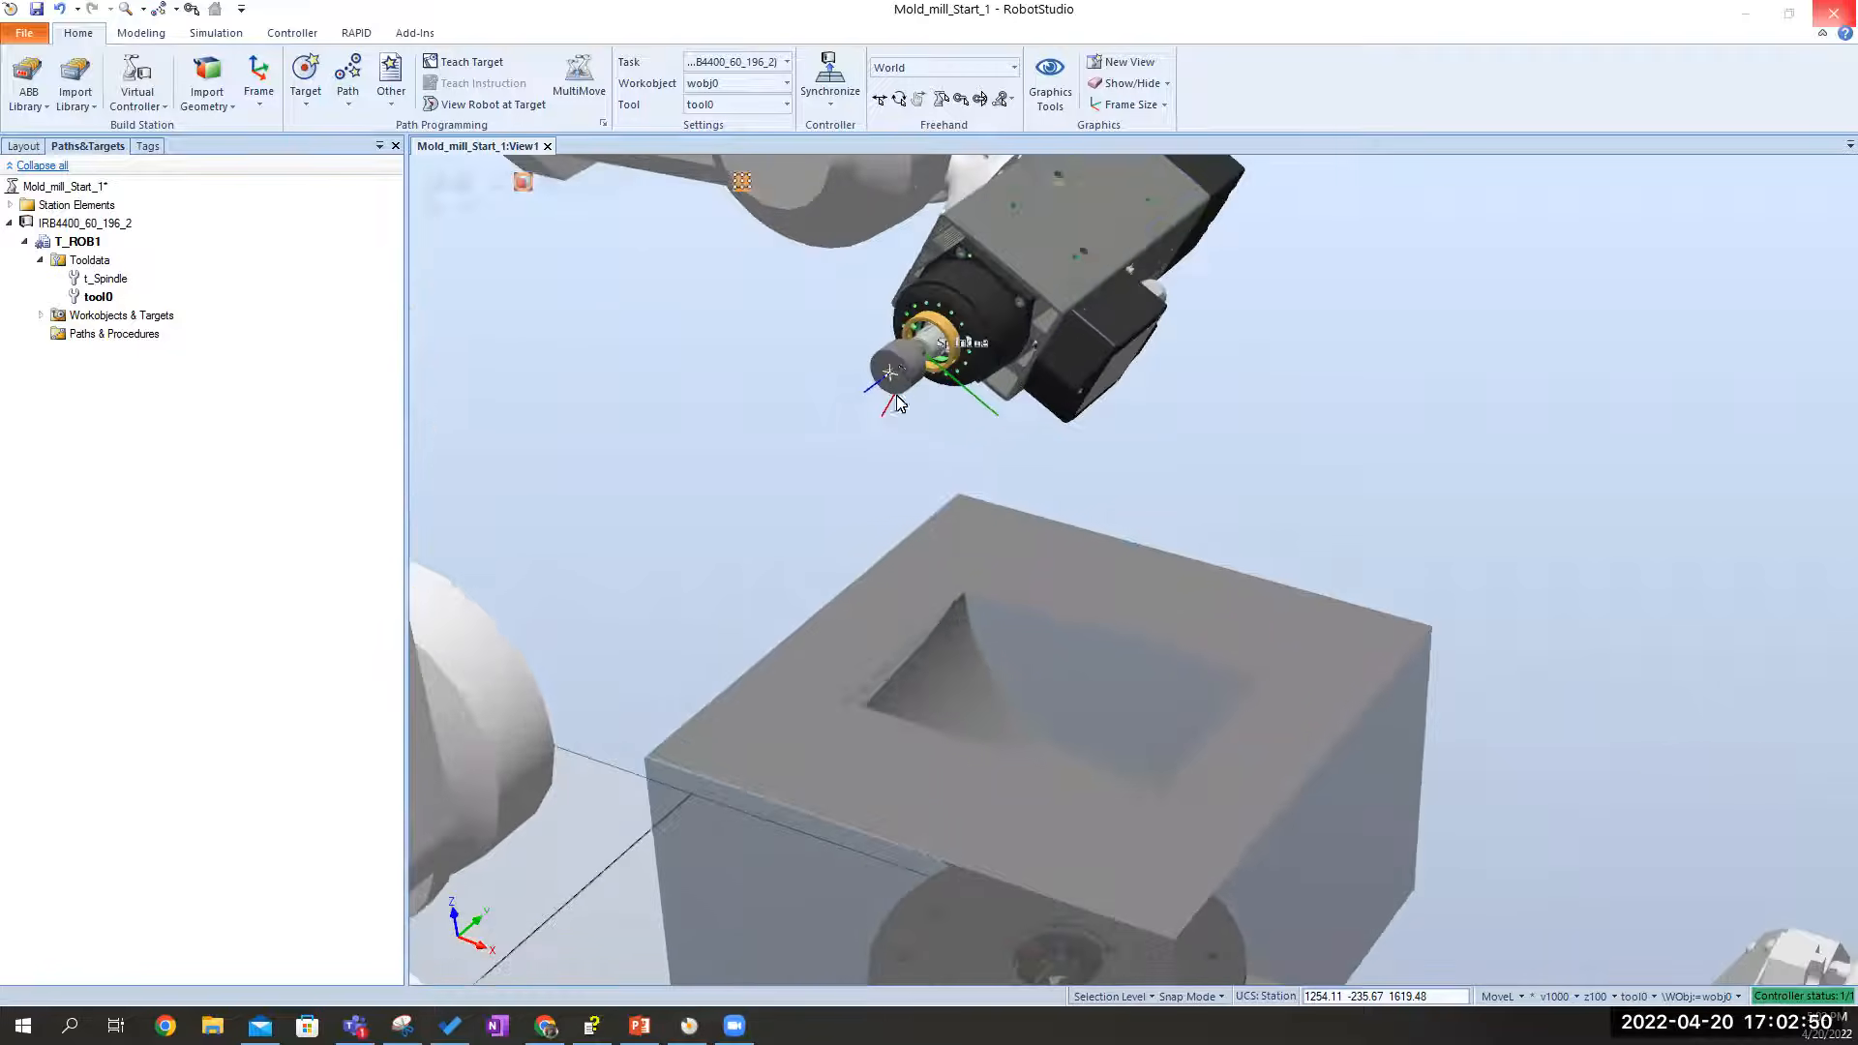
{"action": "scroll", "coordinate": [896, 396], "scroll_direction": "up", "scroll_amount": 1}
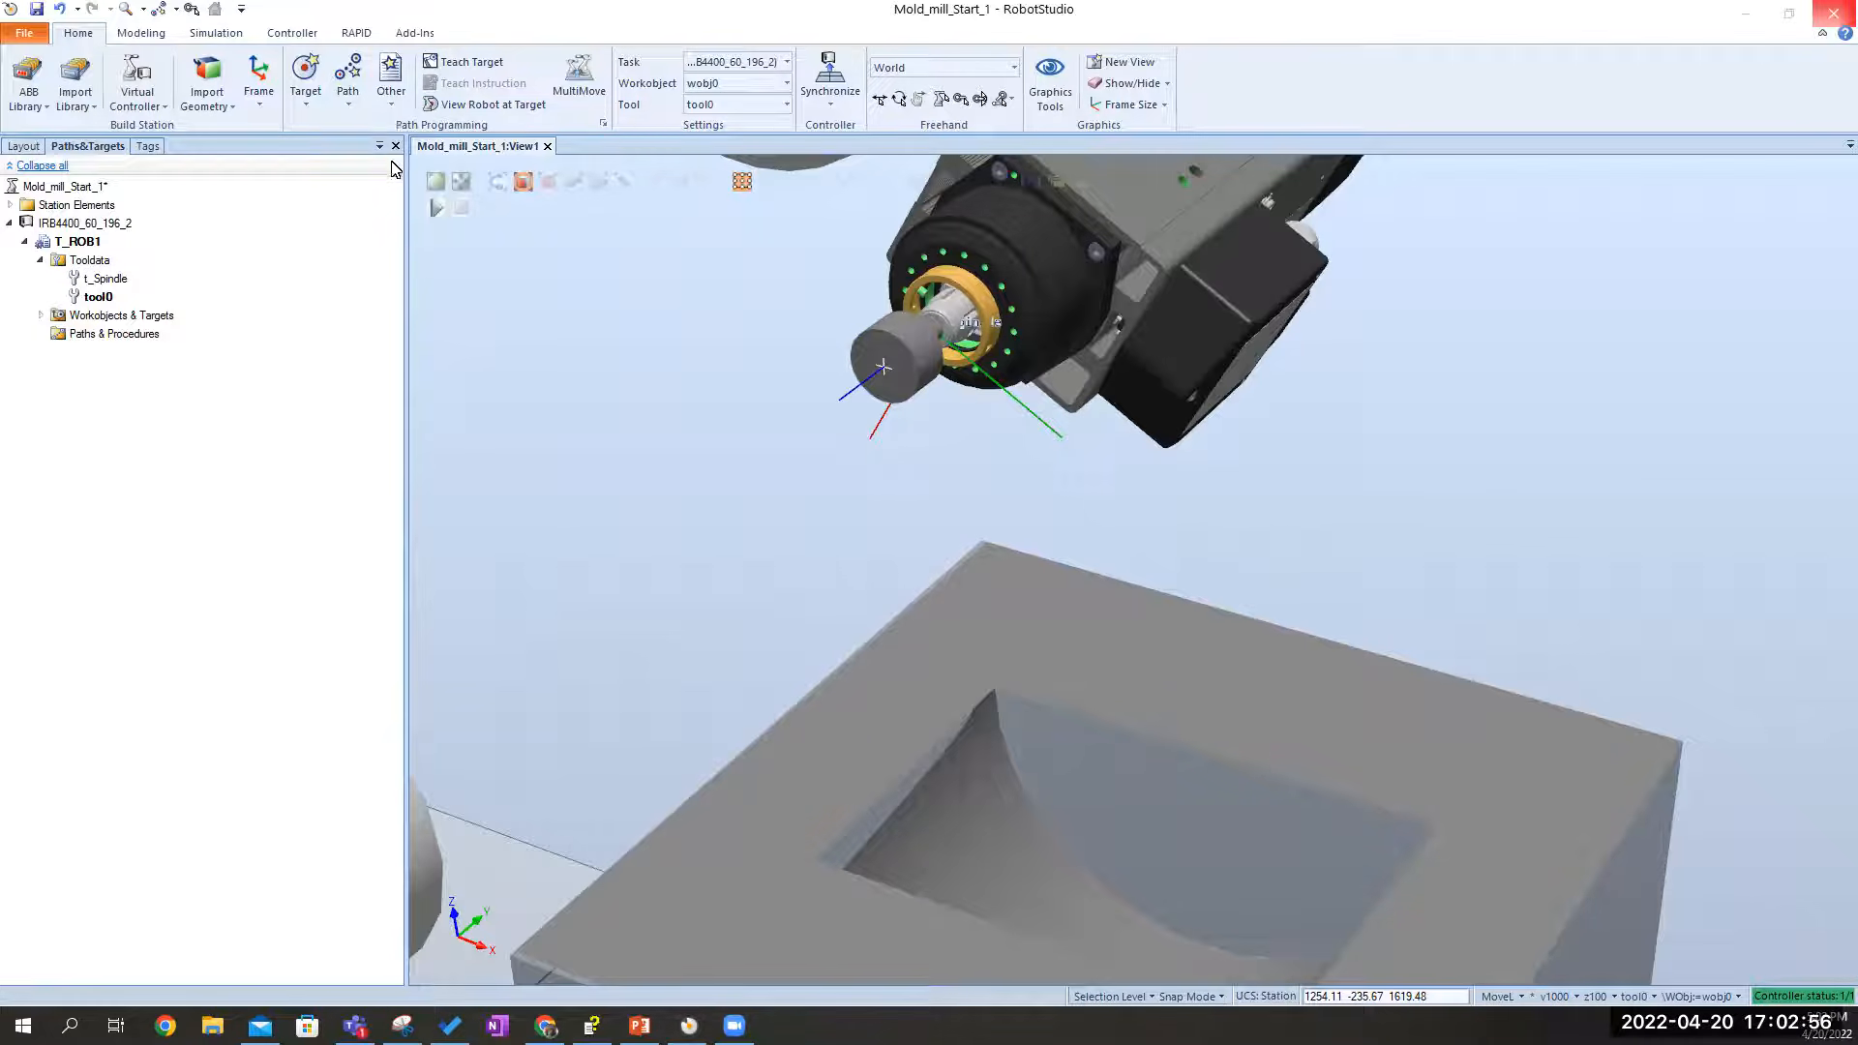
{"action": "left_click", "coordinate": [391, 83]}
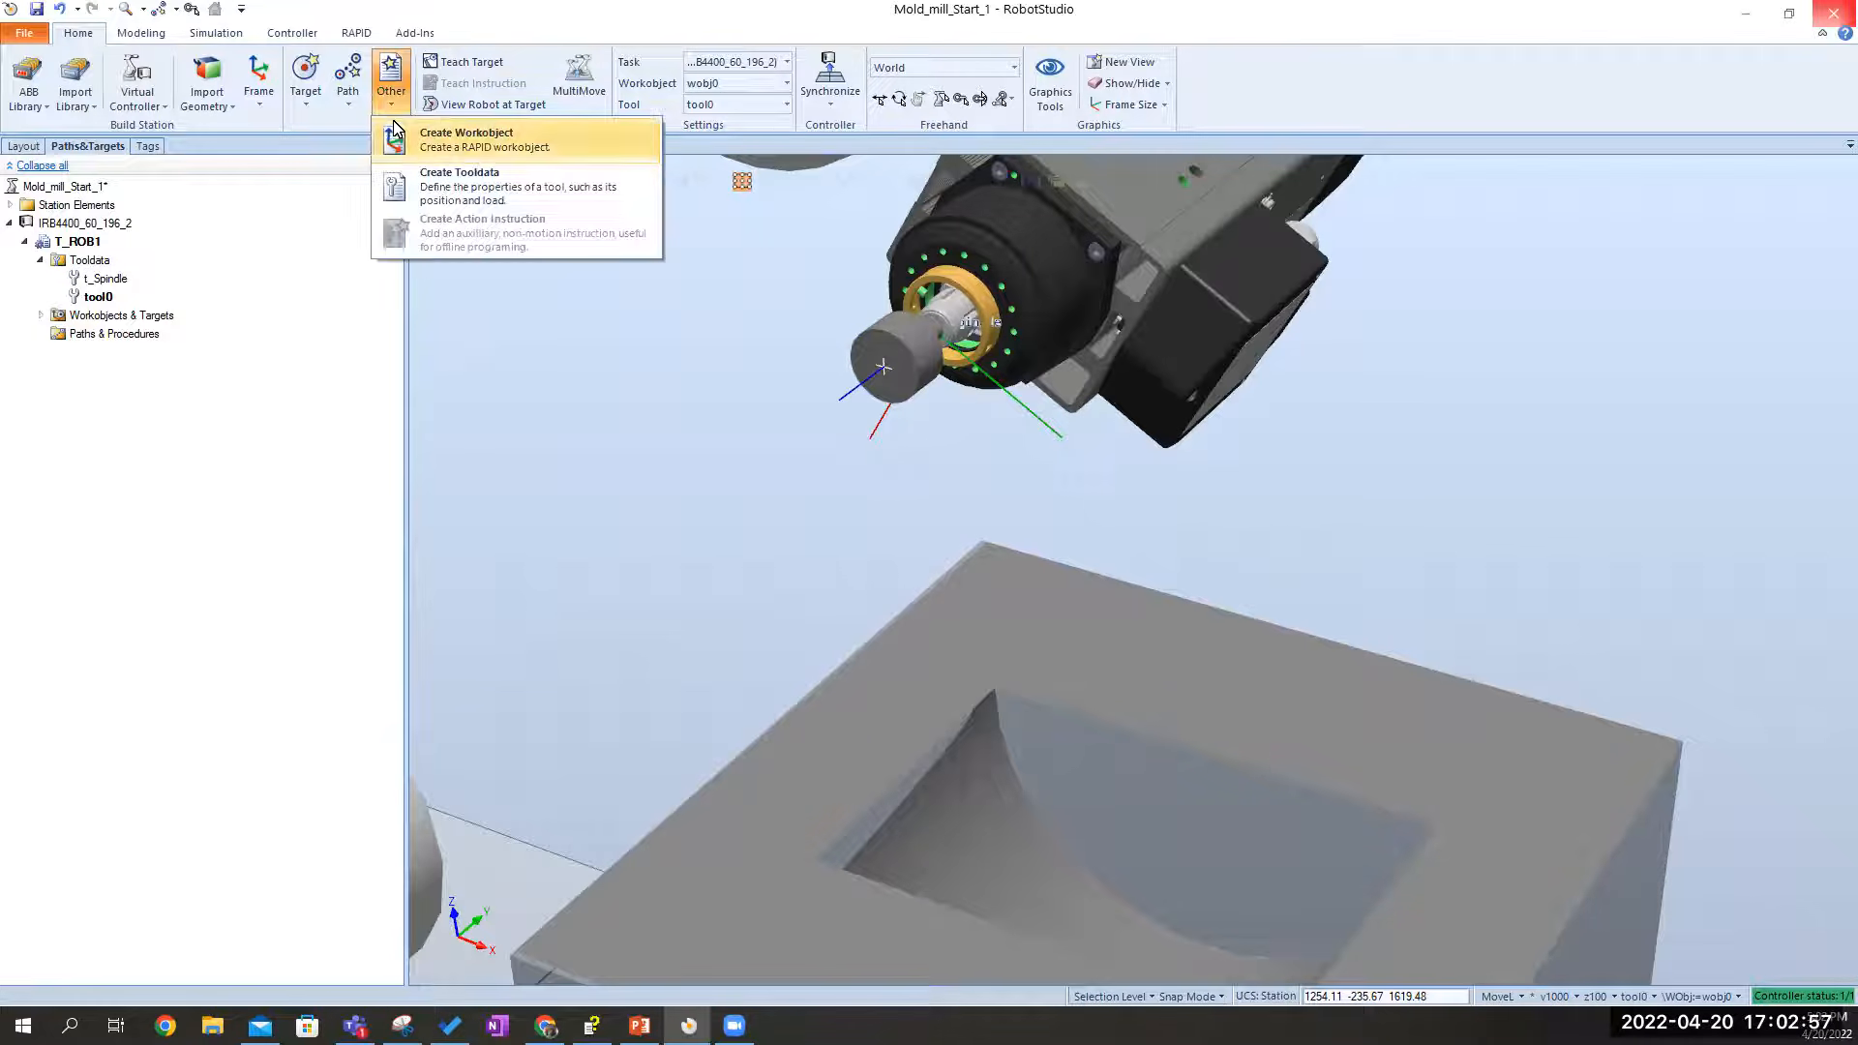
{"action": "left_click", "coordinate": [432, 184]}
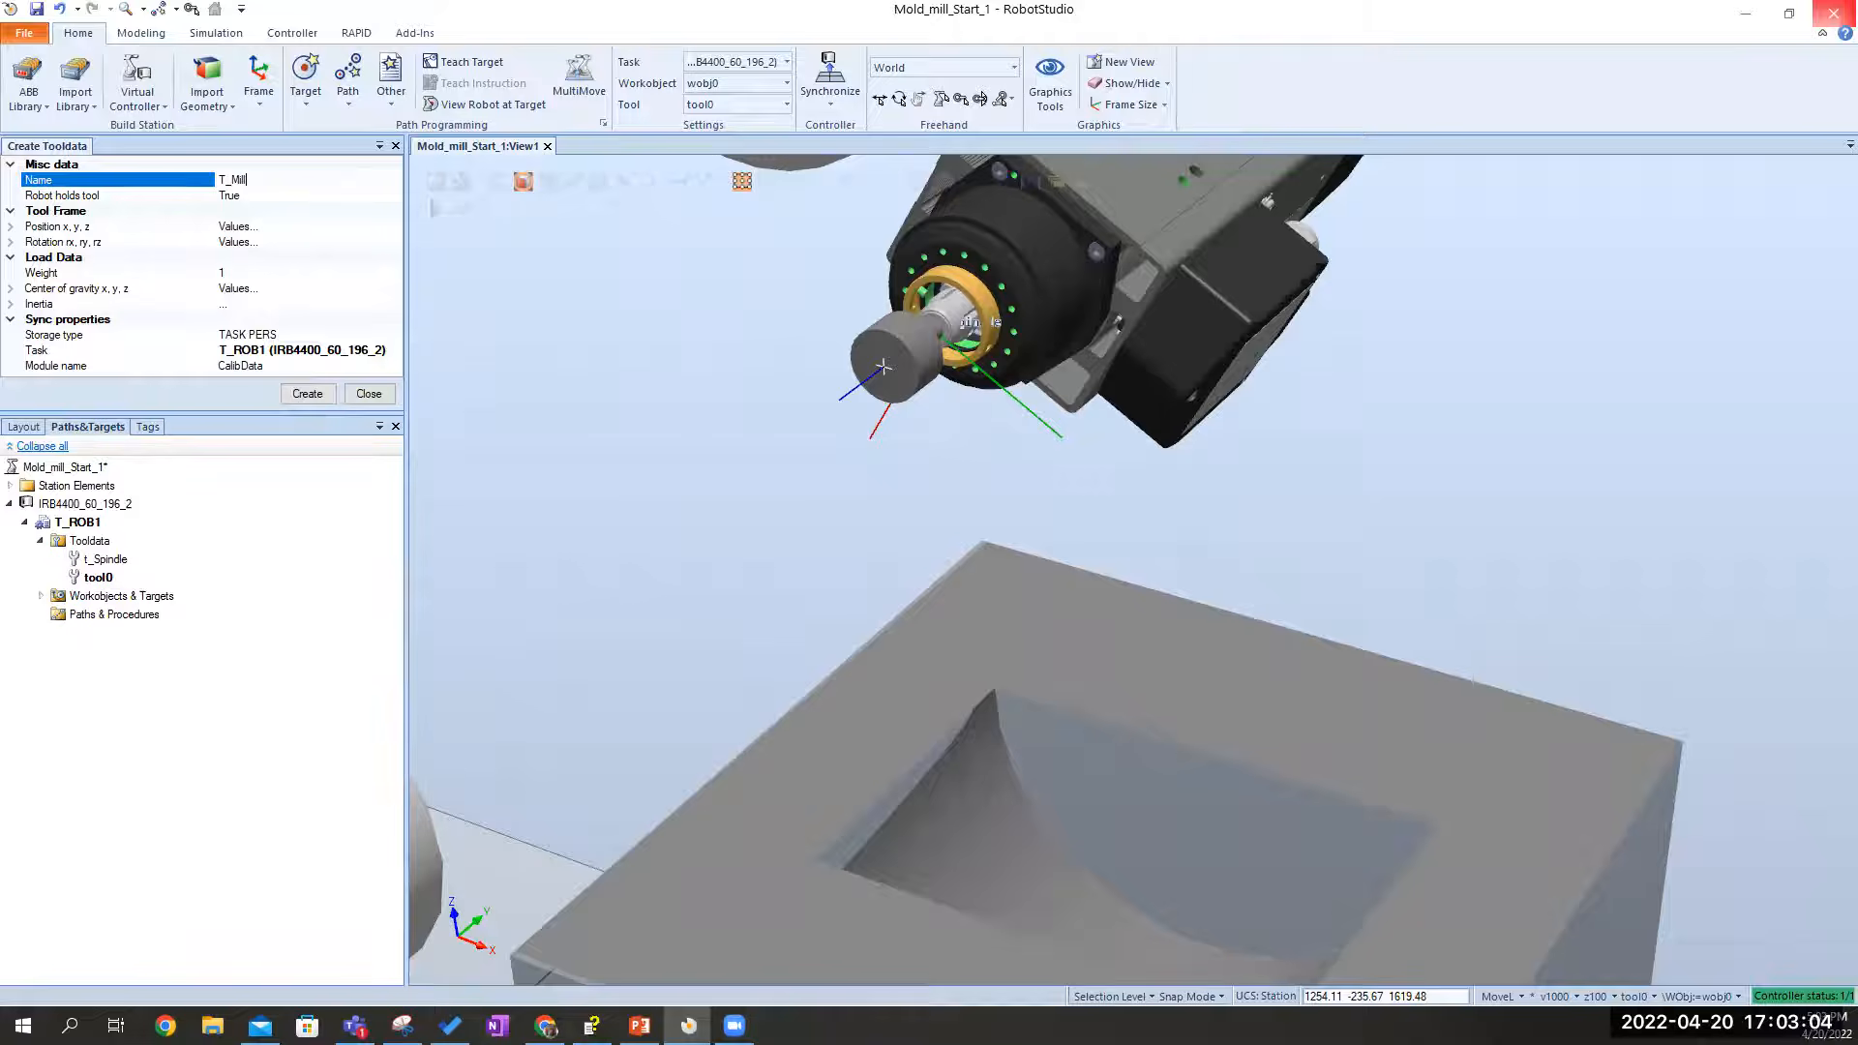
{"action": "left_click", "coordinate": [235, 228]}
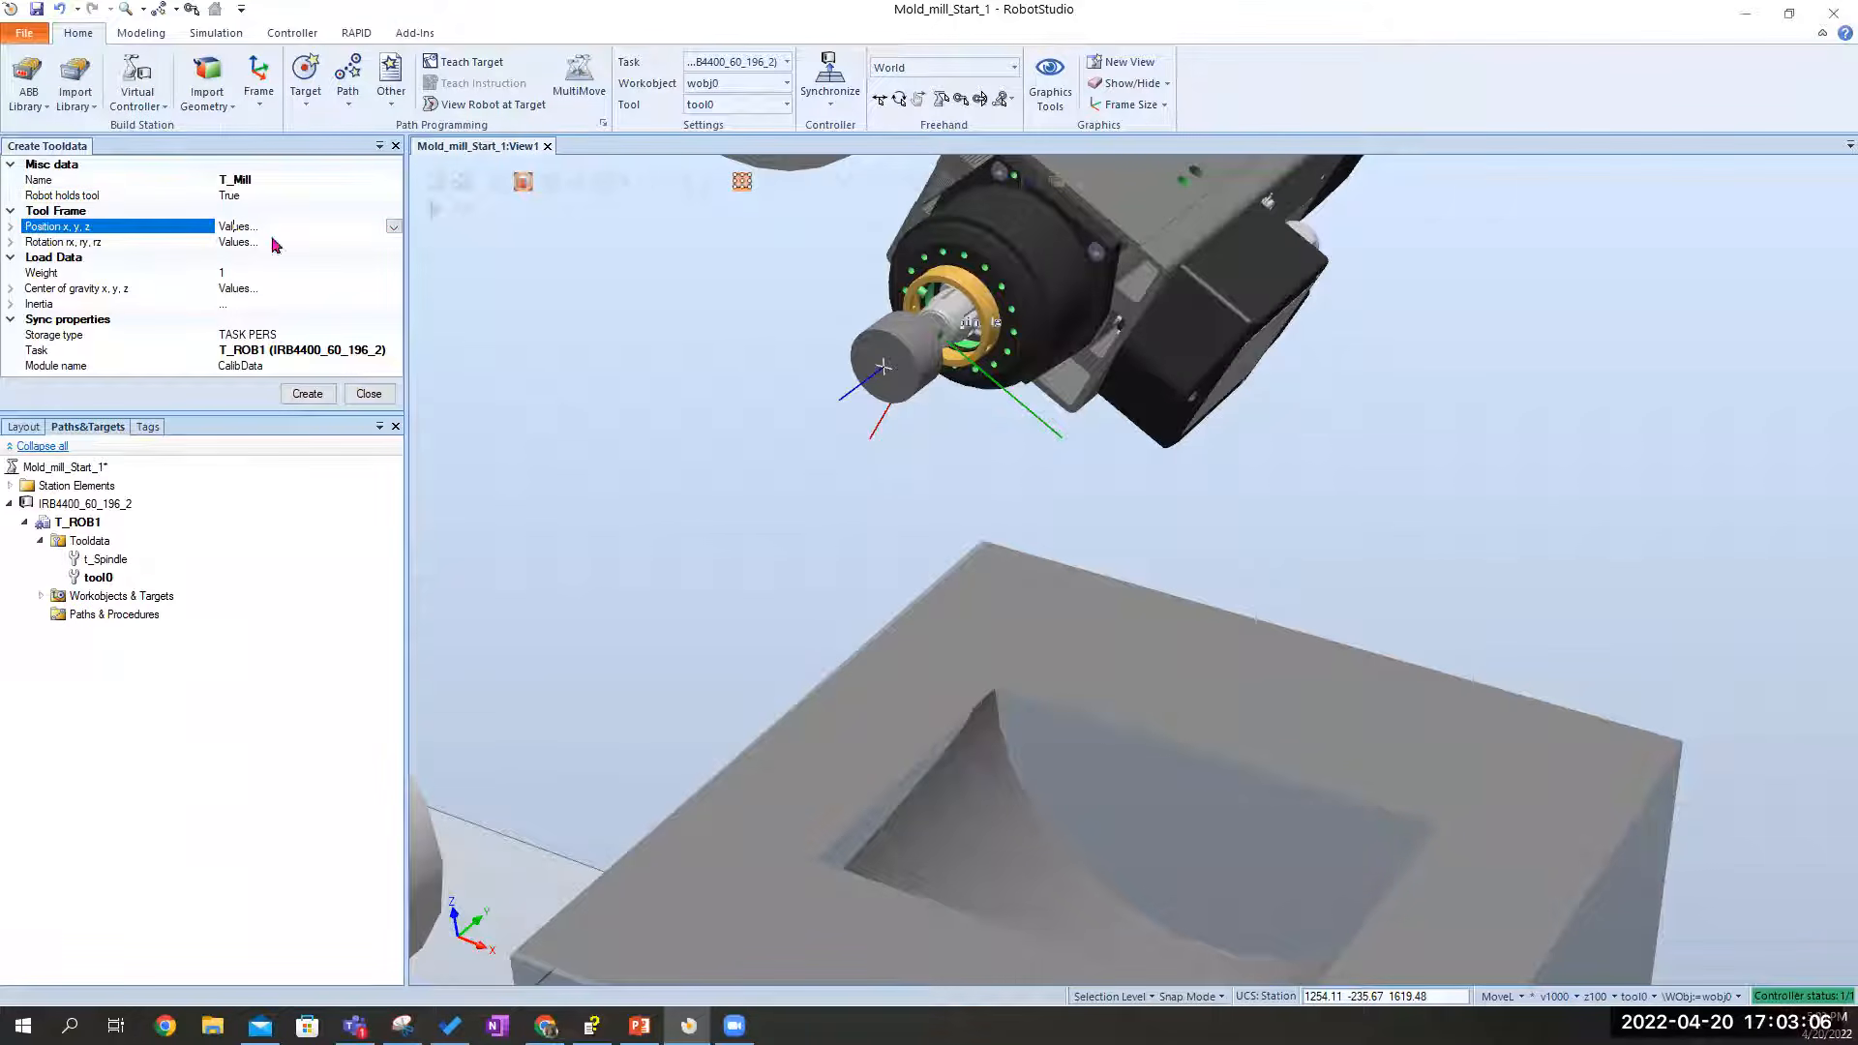
{"action": "left_click", "coordinate": [394, 227]}
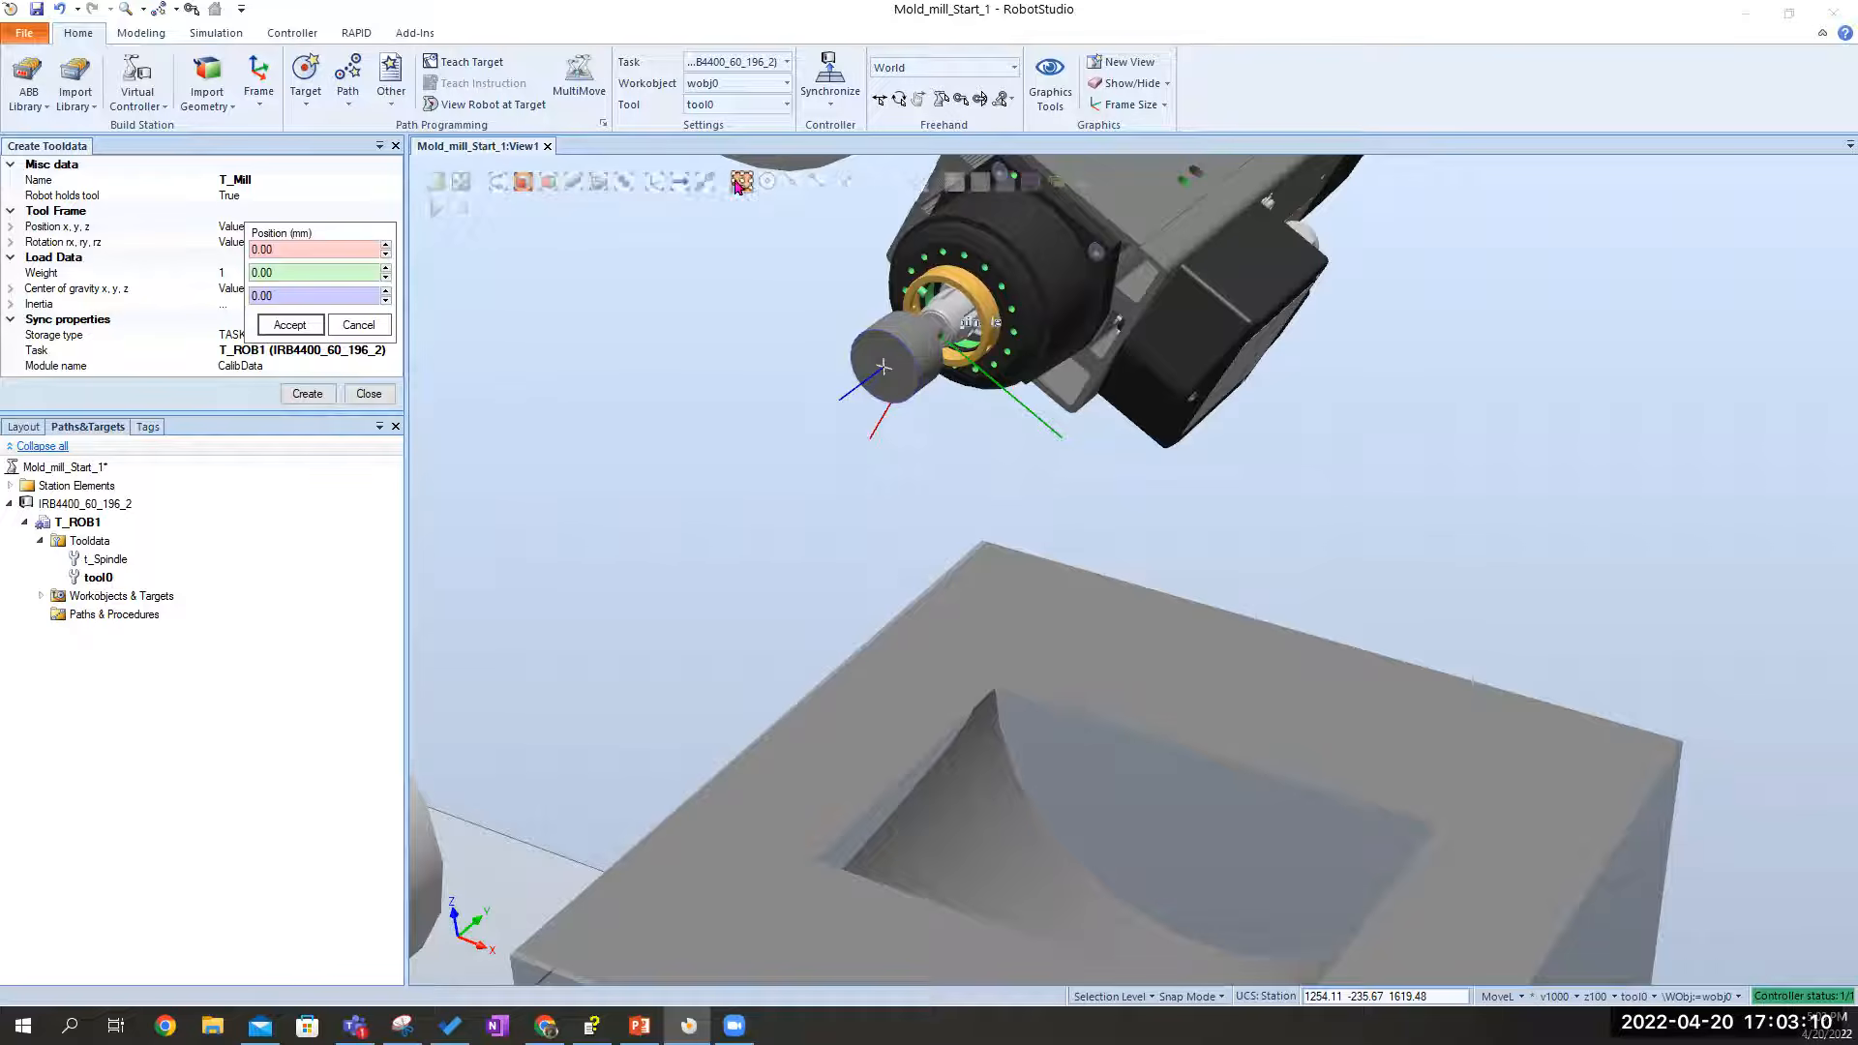
{"action": "left_click", "coordinate": [291, 250]}
{"action": "left_click", "coordinate": [881, 368]}
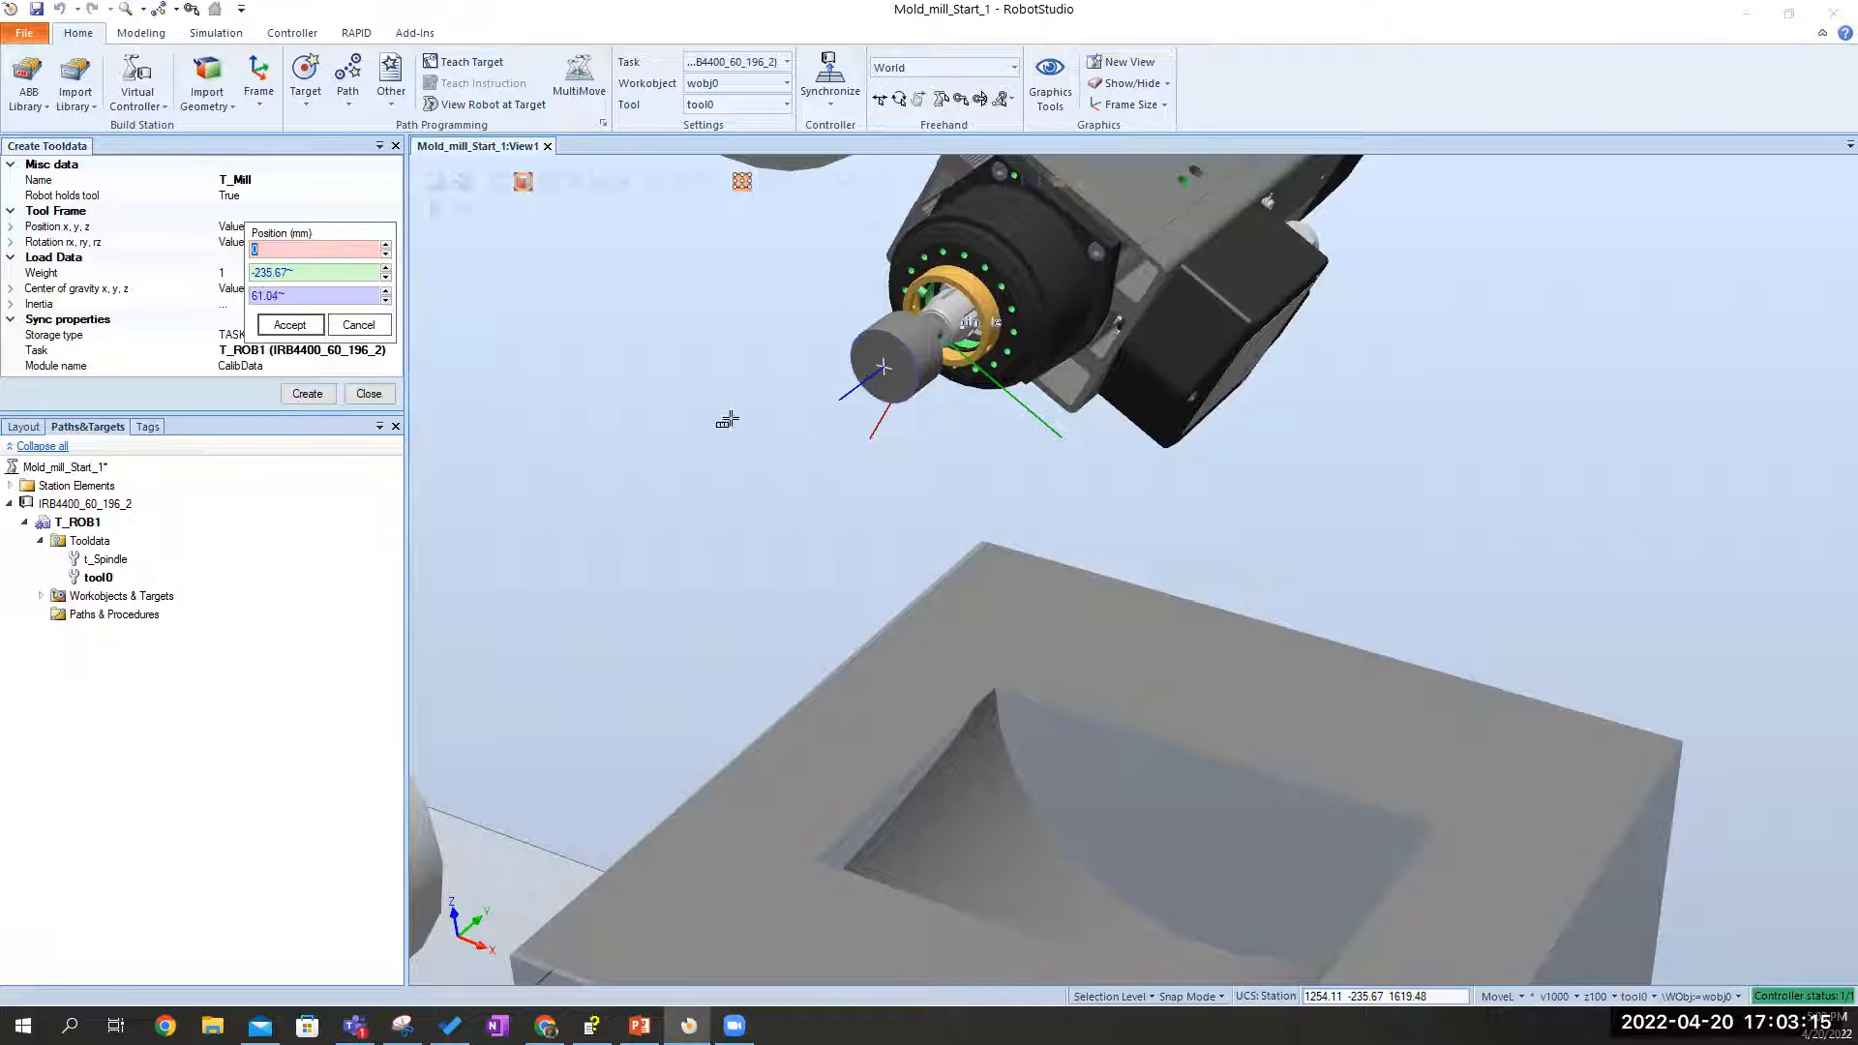
{"action": "left_click", "coordinate": [318, 394]}
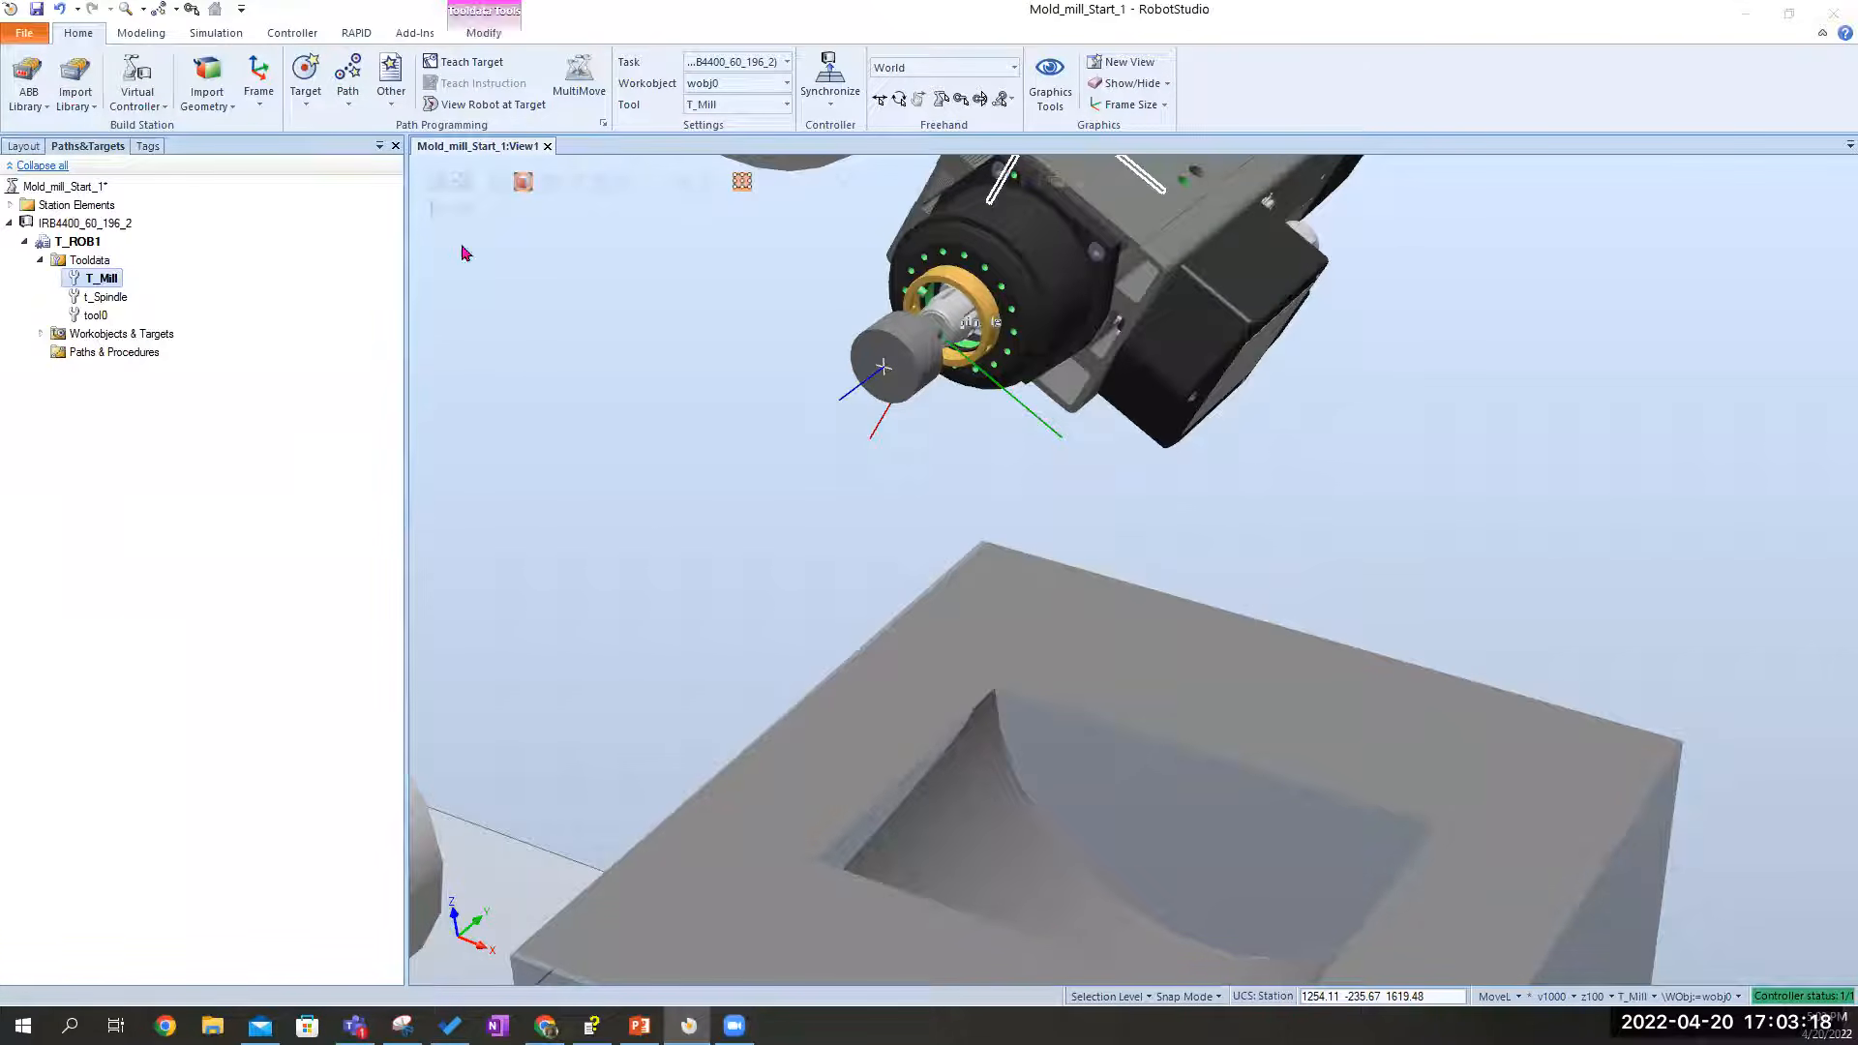
Delete the T_Mill tooldata
{"action": "right_click", "coordinate": [116, 282]}
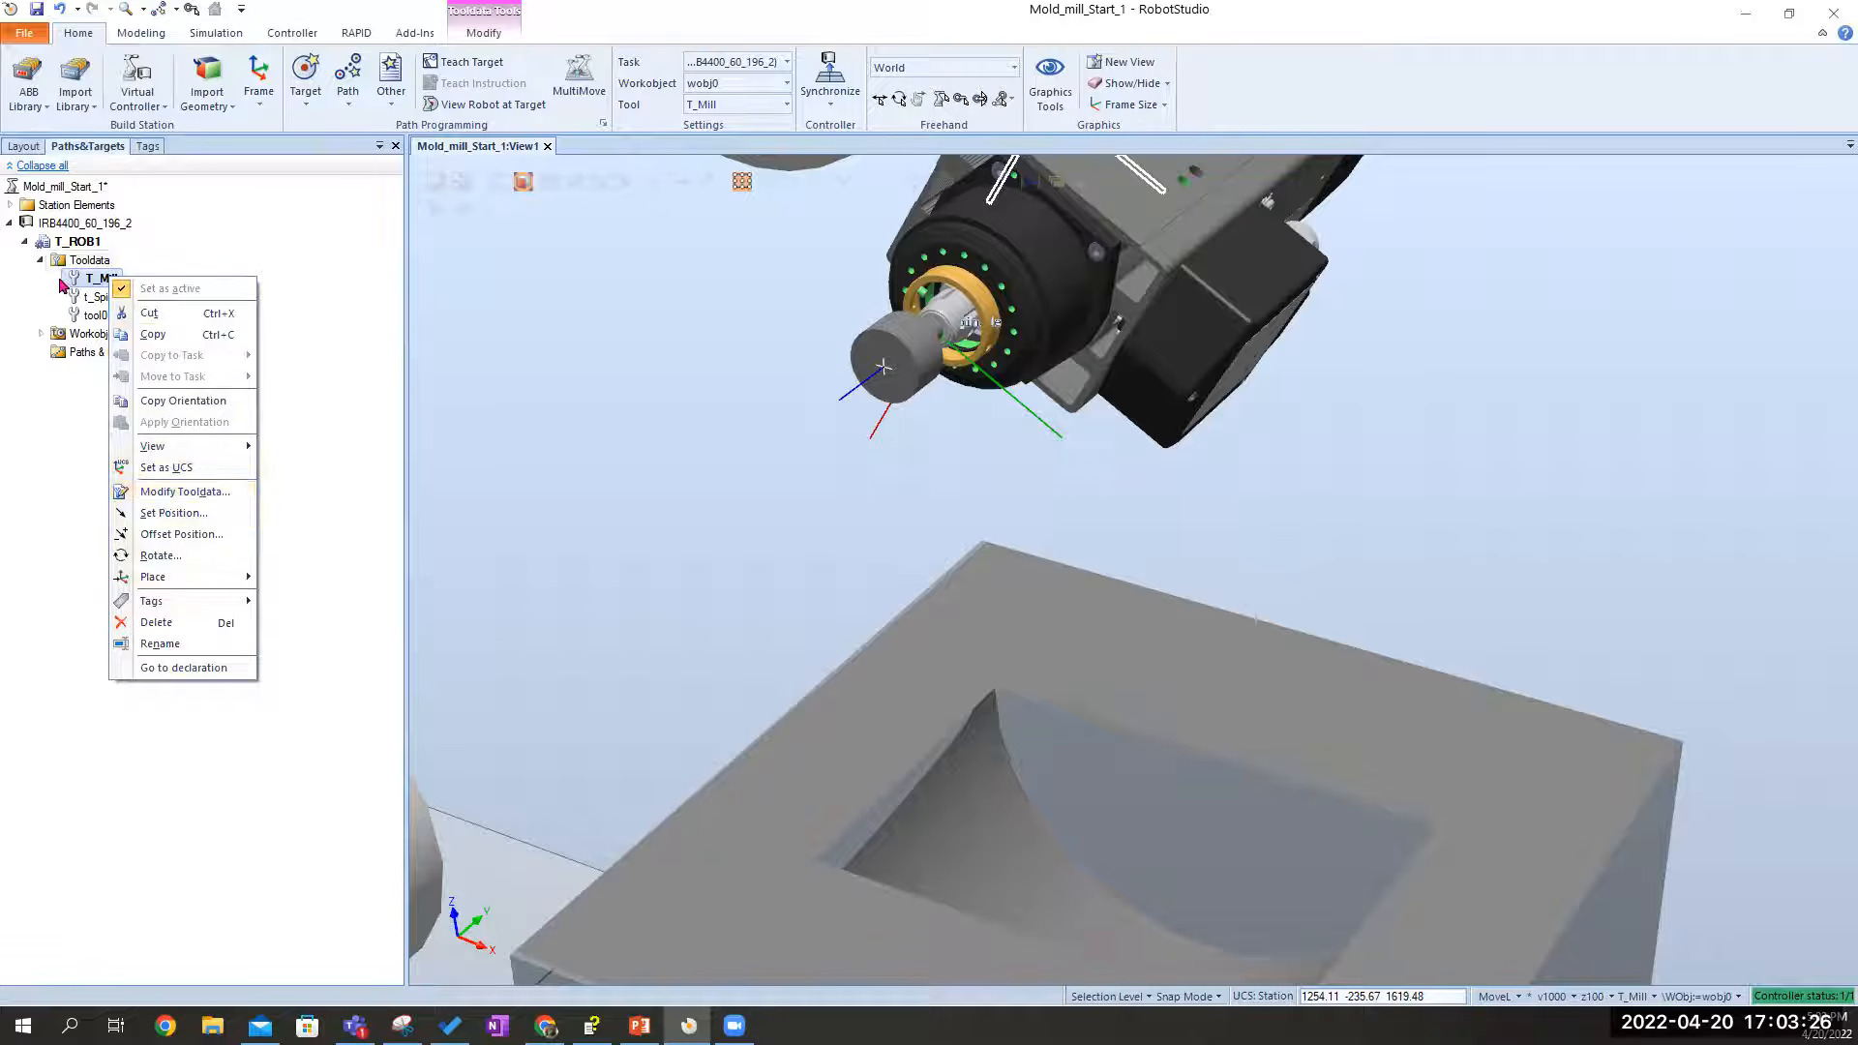
{"action": "left_click", "coordinate": [89, 286]}
{"action": "key", "text": "Delete"}
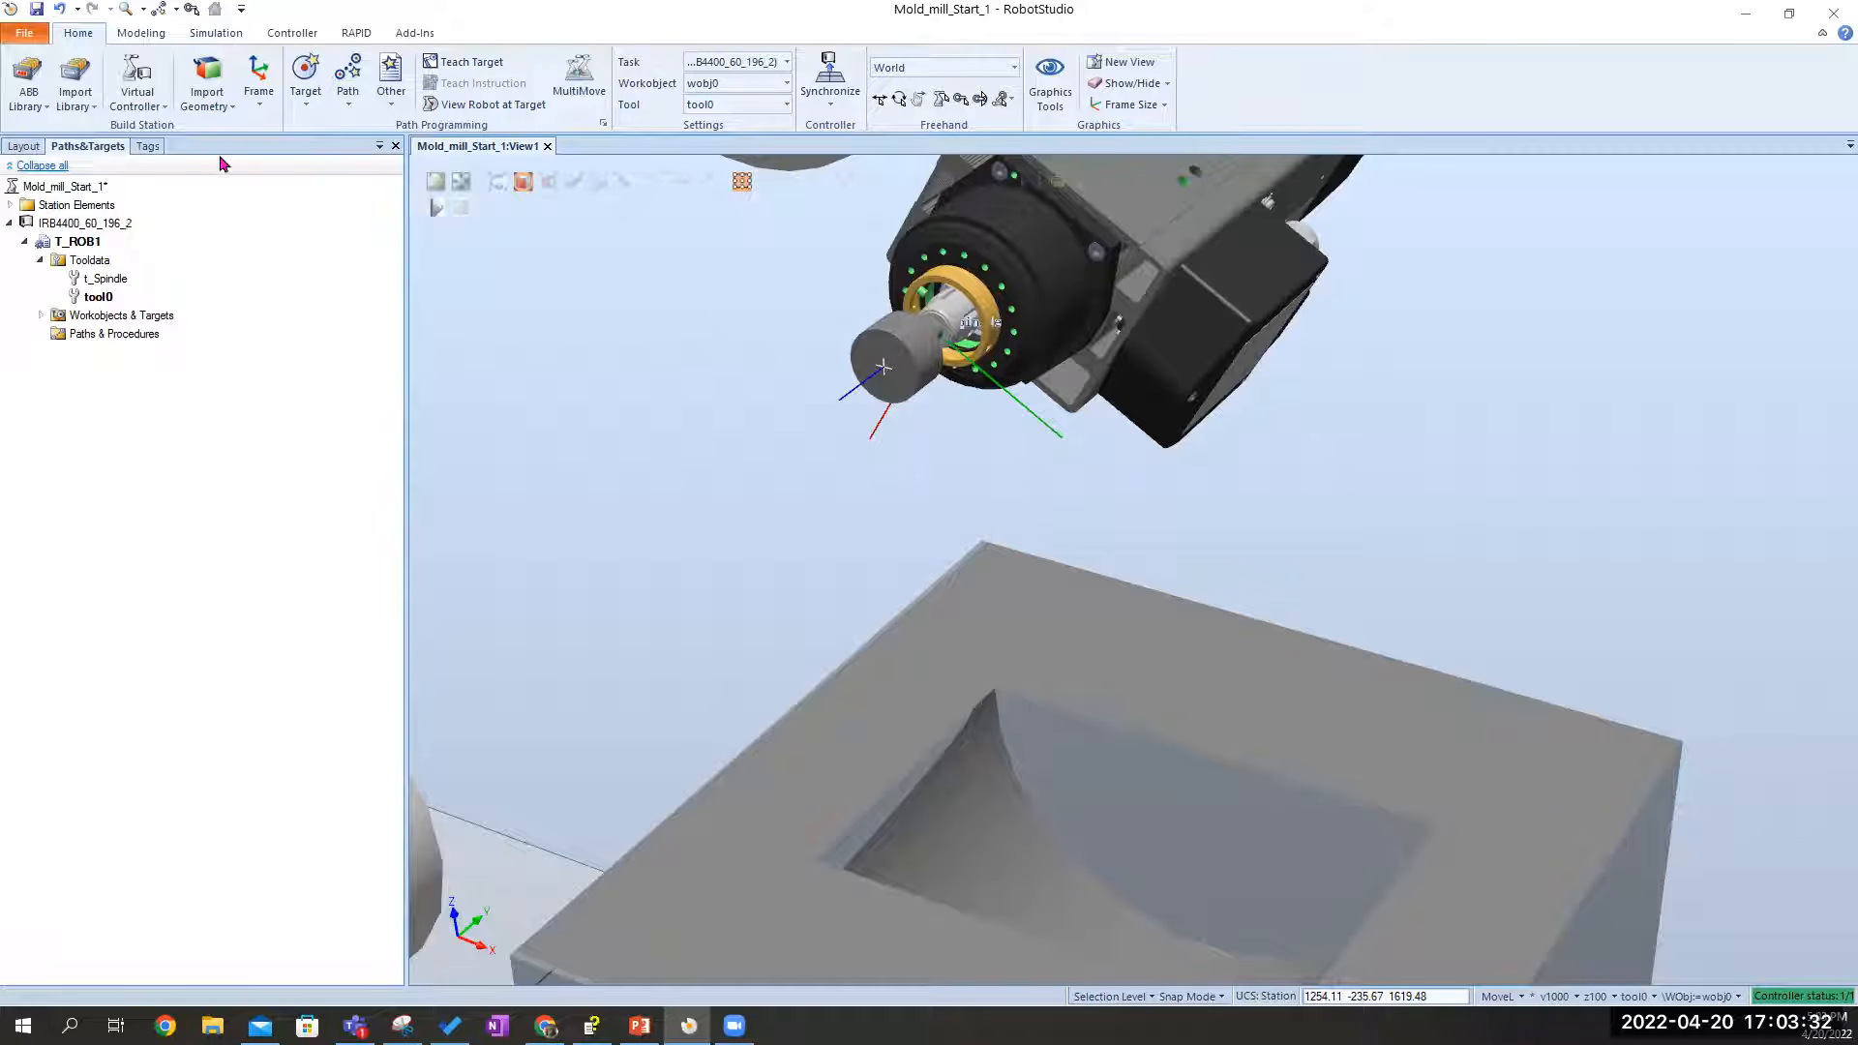
Create tooldata Tool_mill with its tool frame position snapped to the centre of the milling cutter's end face
{"action": "left_click", "coordinate": [391, 112]}
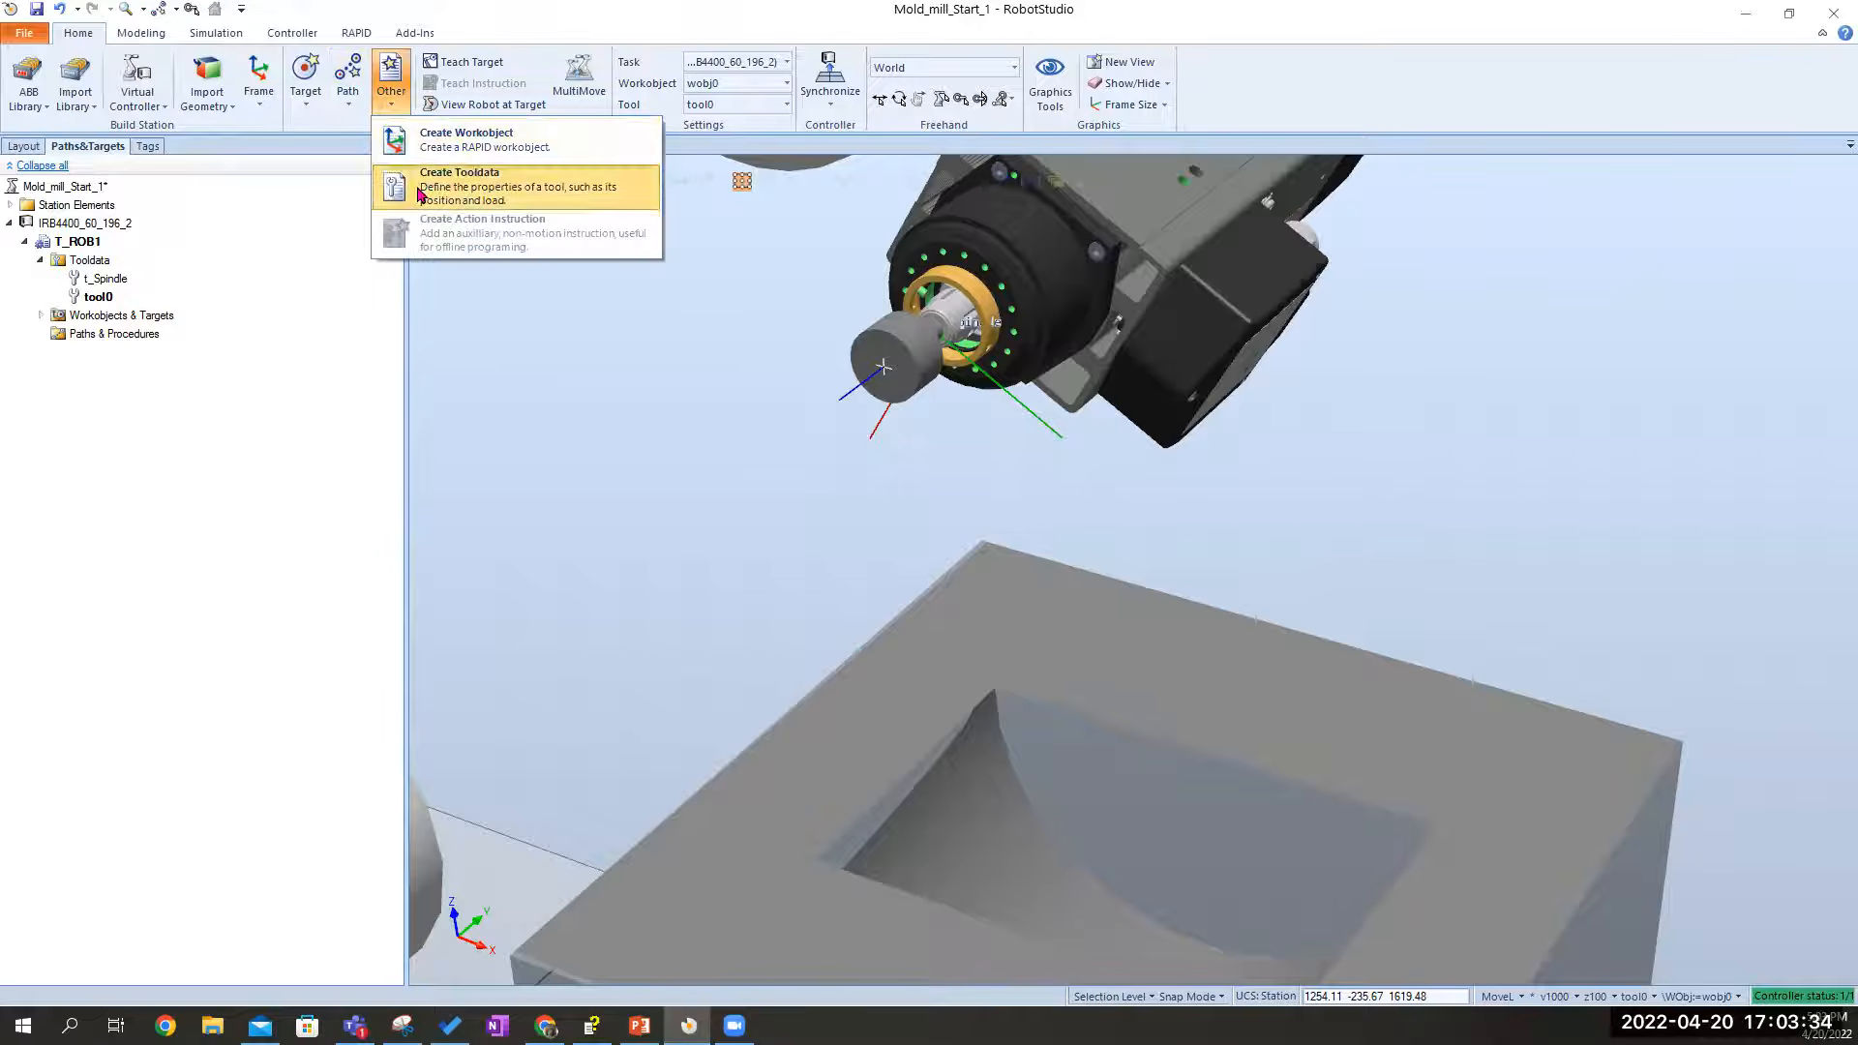
{"action": "left_click", "coordinate": [431, 176]}
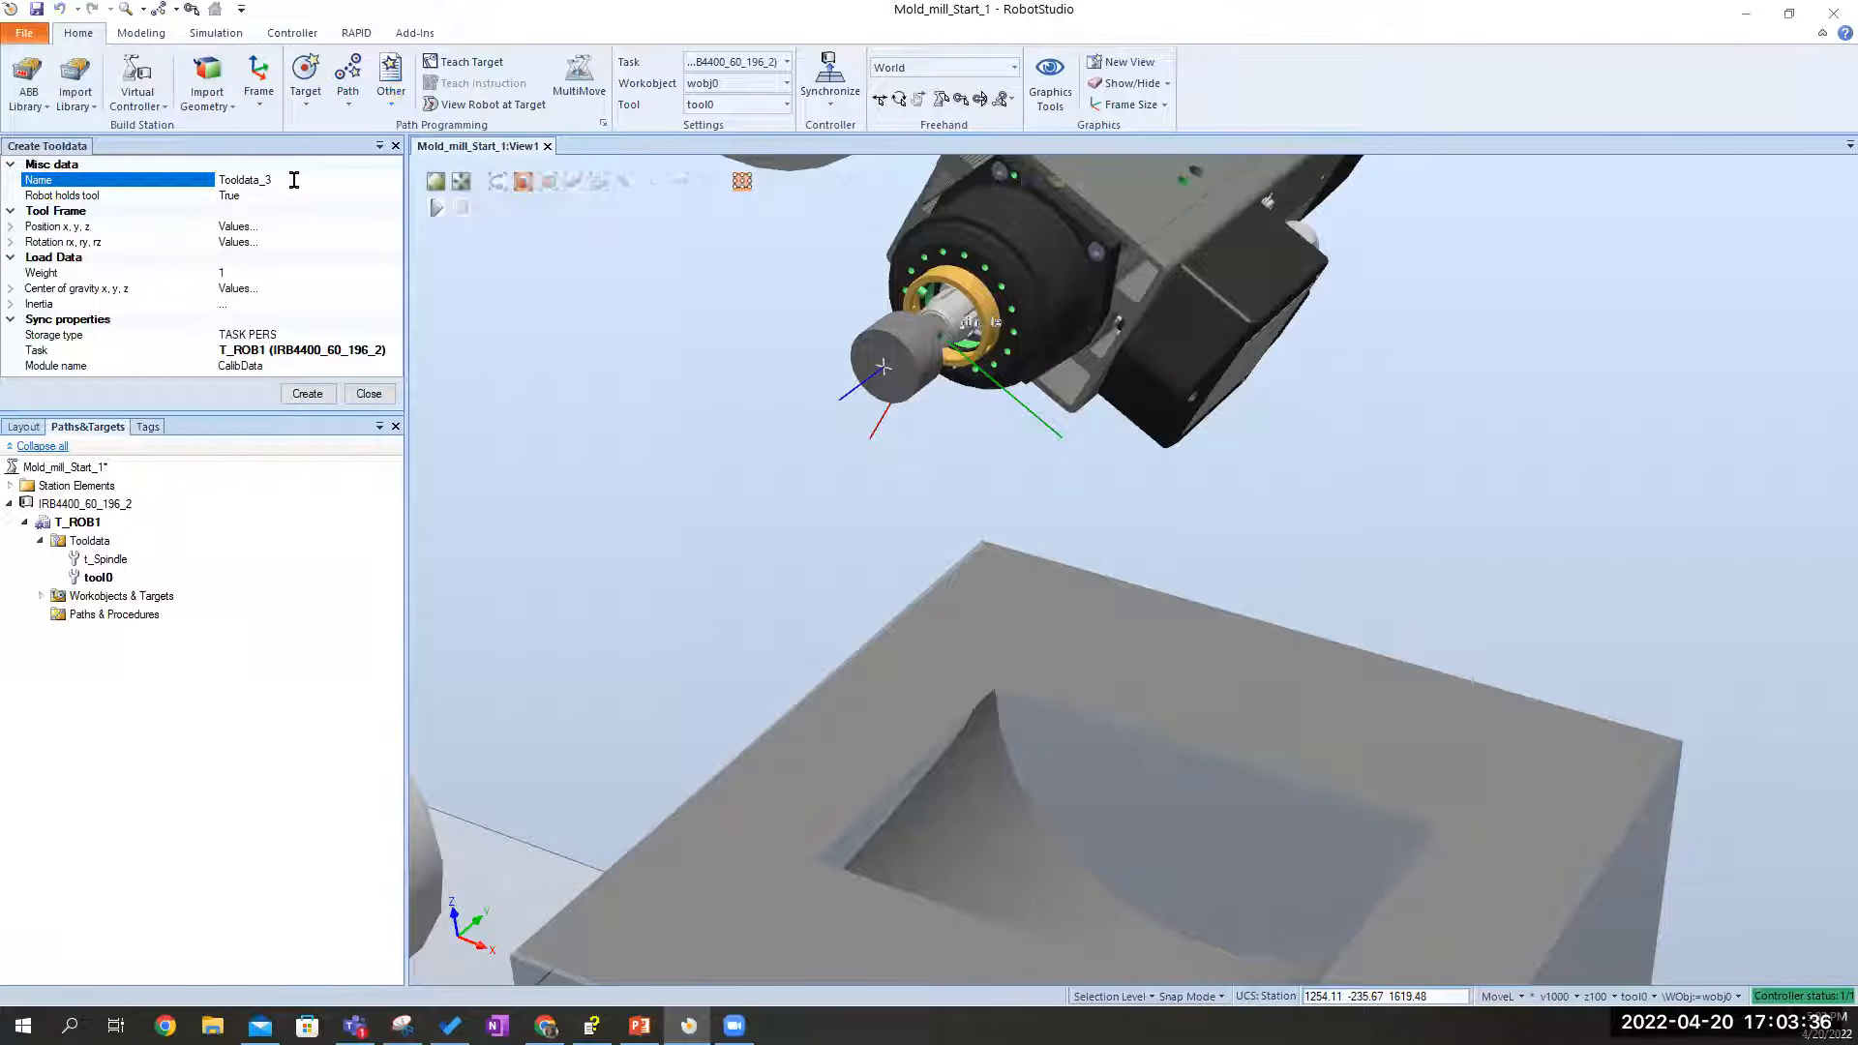
{"action": "key", "text": "BackSpace"}
{"action": "type", "text": "_"}
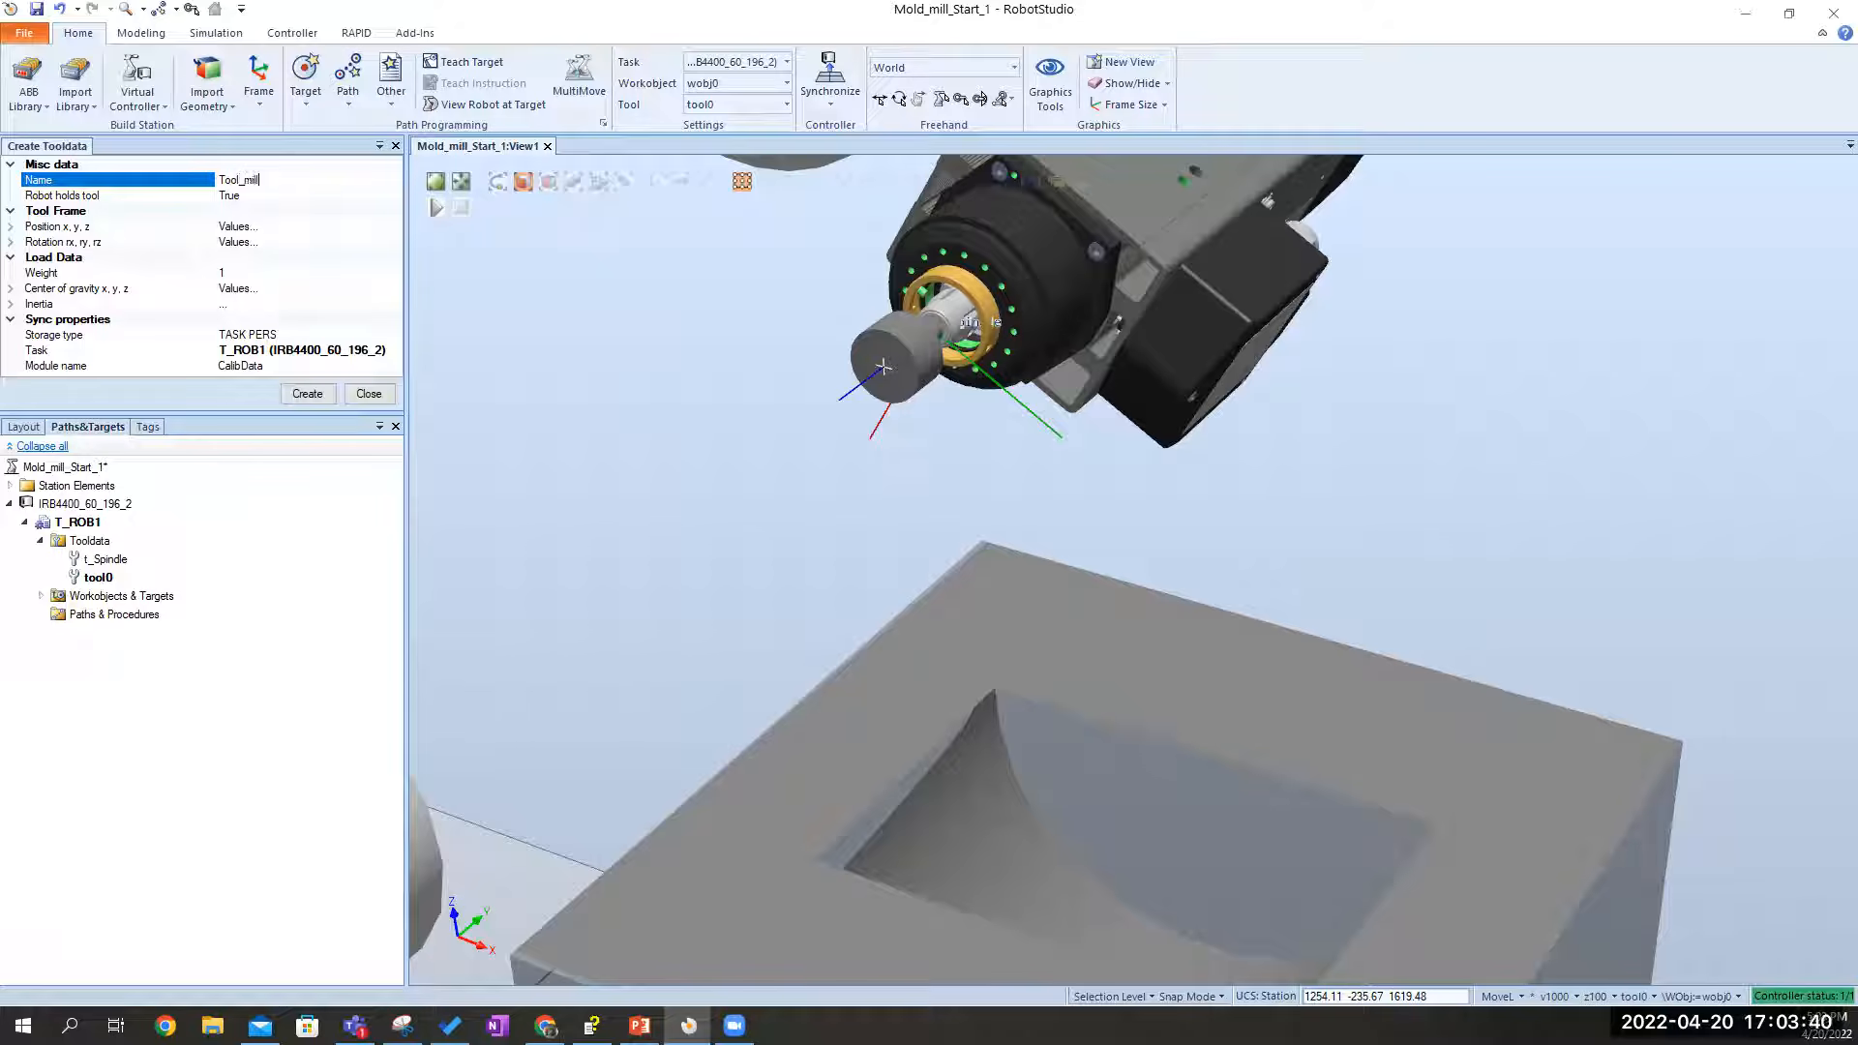
{"action": "left_click", "coordinate": [237, 226]}
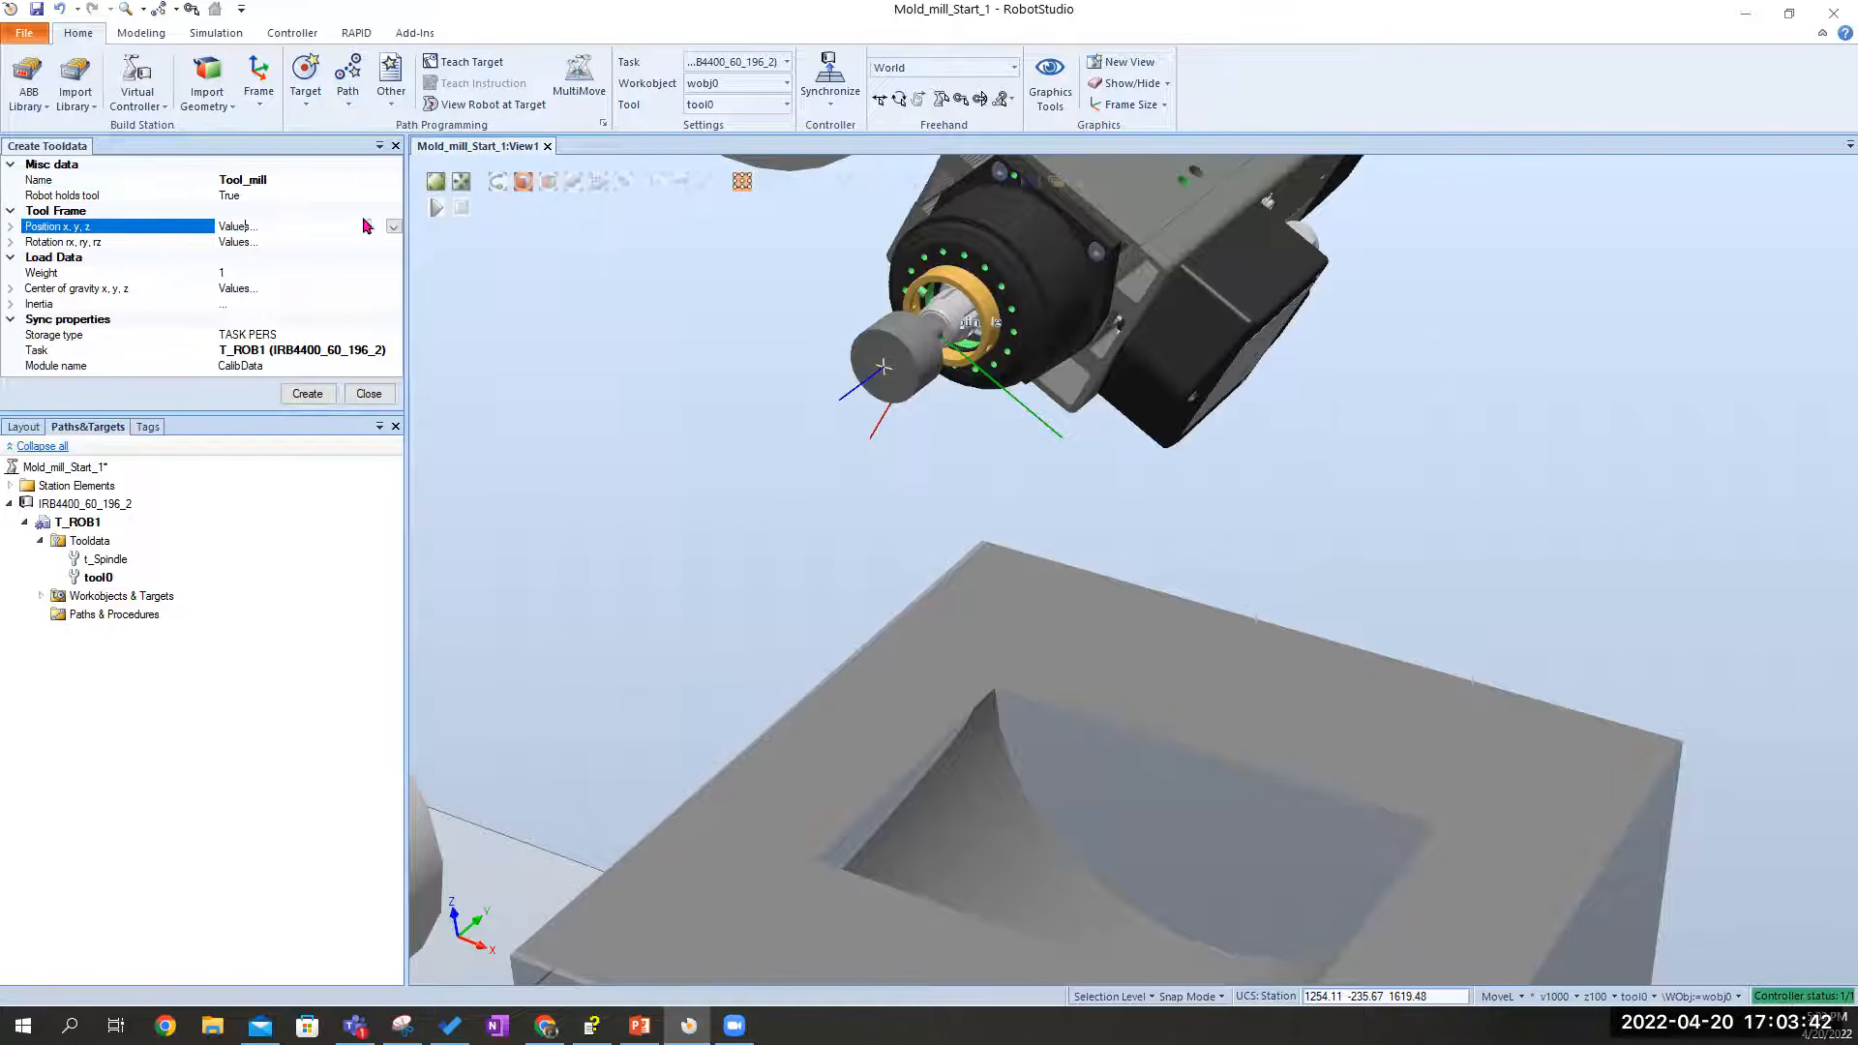
{"action": "left_click", "coordinate": [395, 227]}
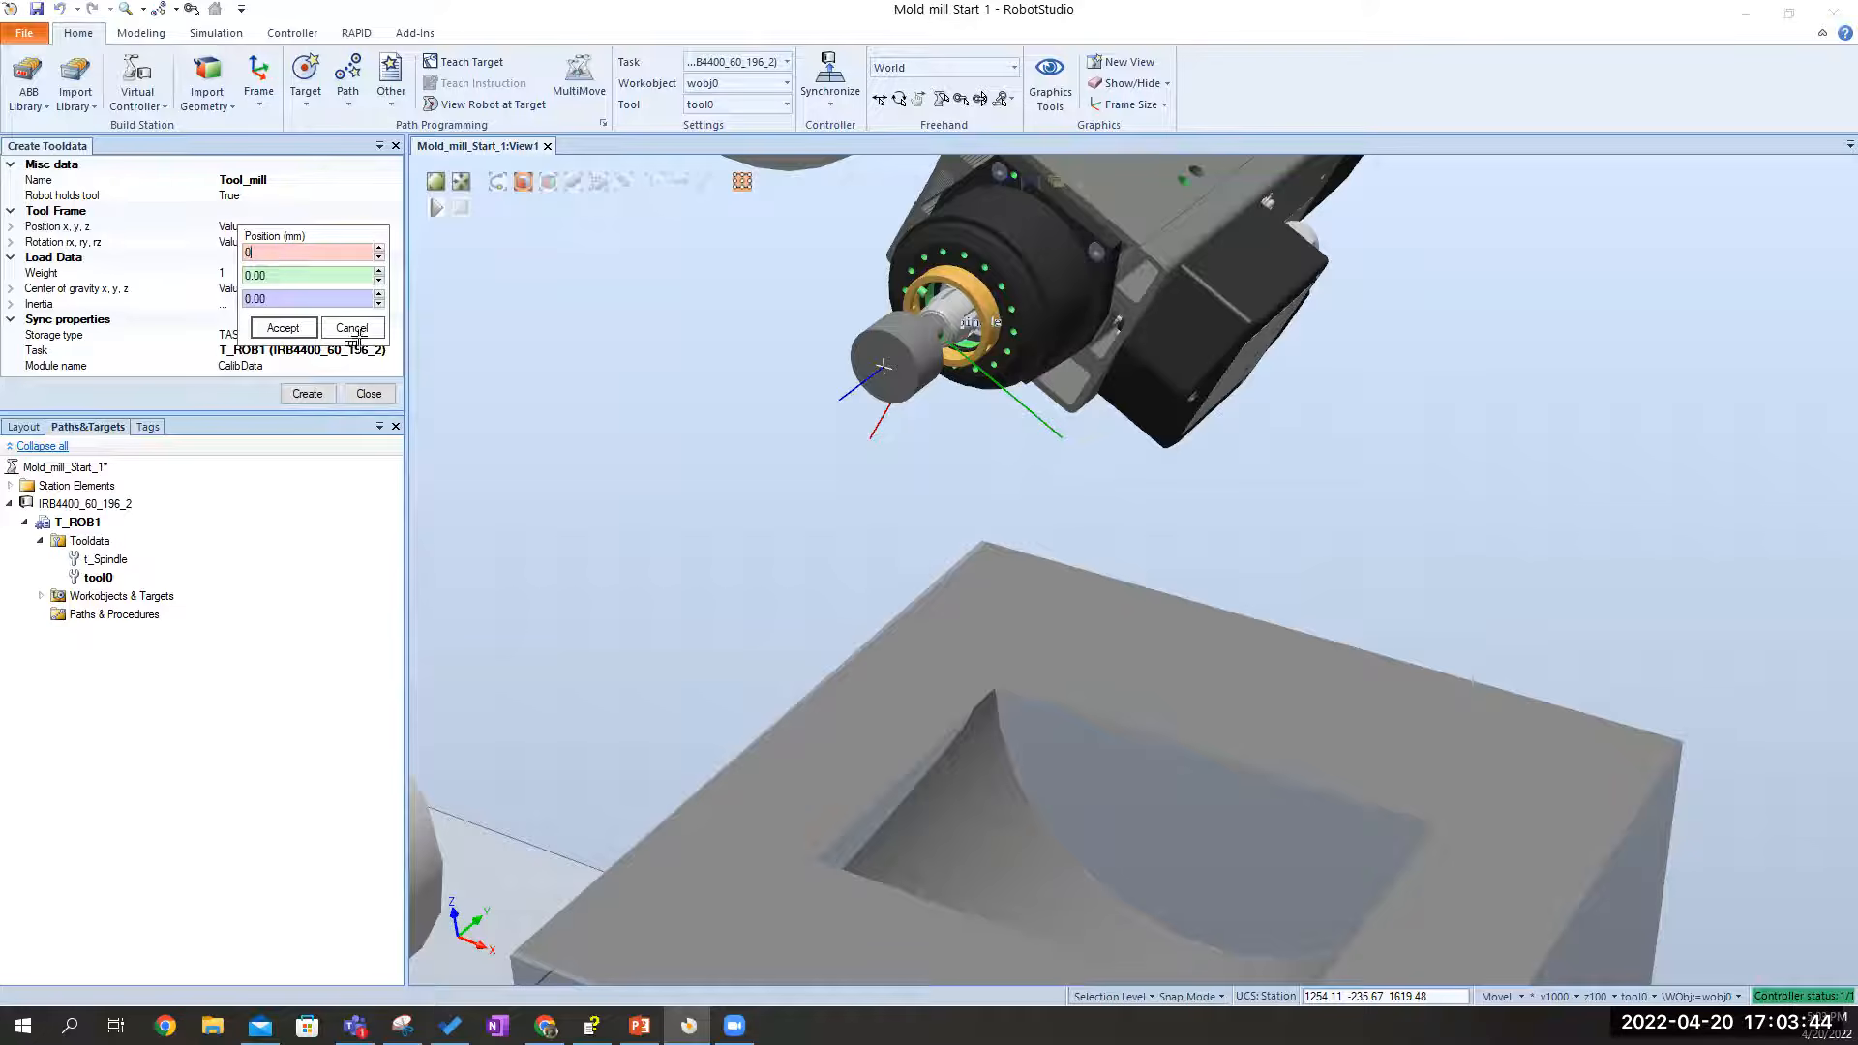
{"action": "scroll", "coordinate": [884, 377], "scroll_direction": "up", "scroll_amount": 3}
{"action": "scroll", "coordinate": [884, 378], "scroll_direction": "up", "scroll_amount": 2}
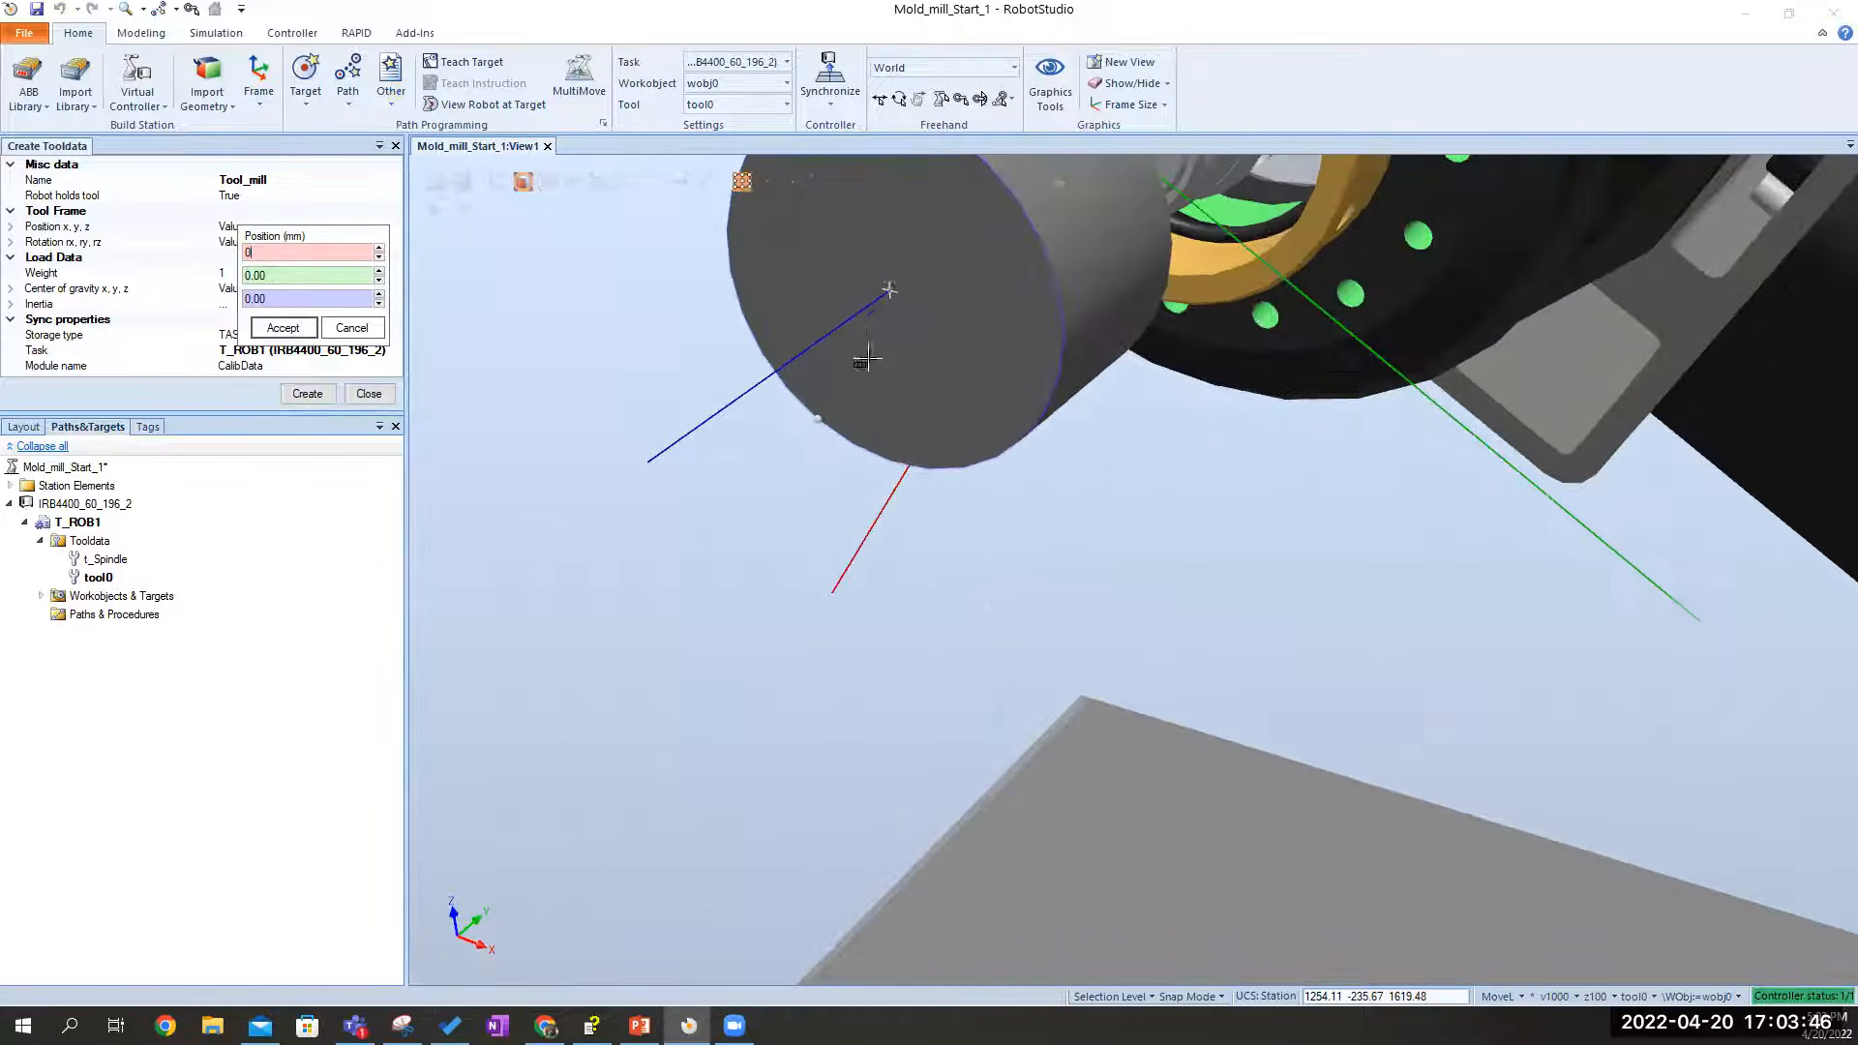
{"action": "left_click", "coordinate": [887, 291]}
{"action": "left_click", "coordinate": [278, 330]}
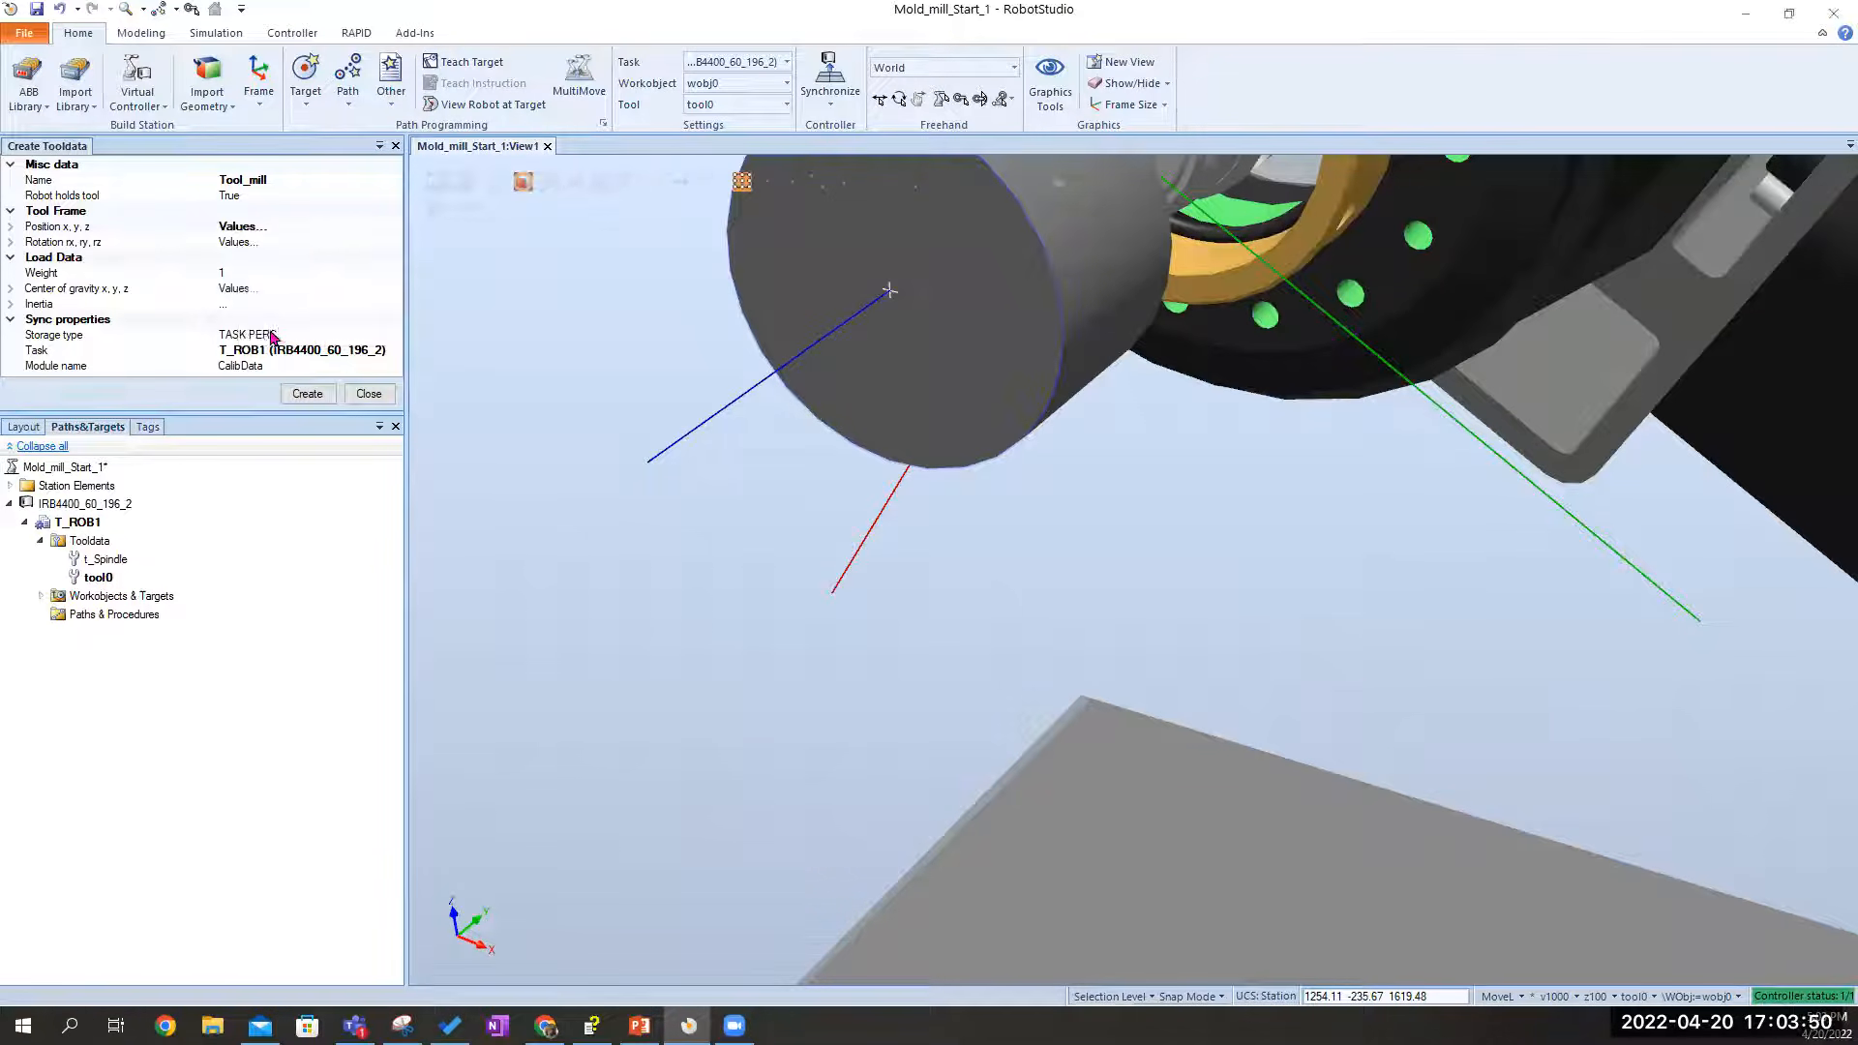
{"action": "left_click", "coordinate": [302, 393]}
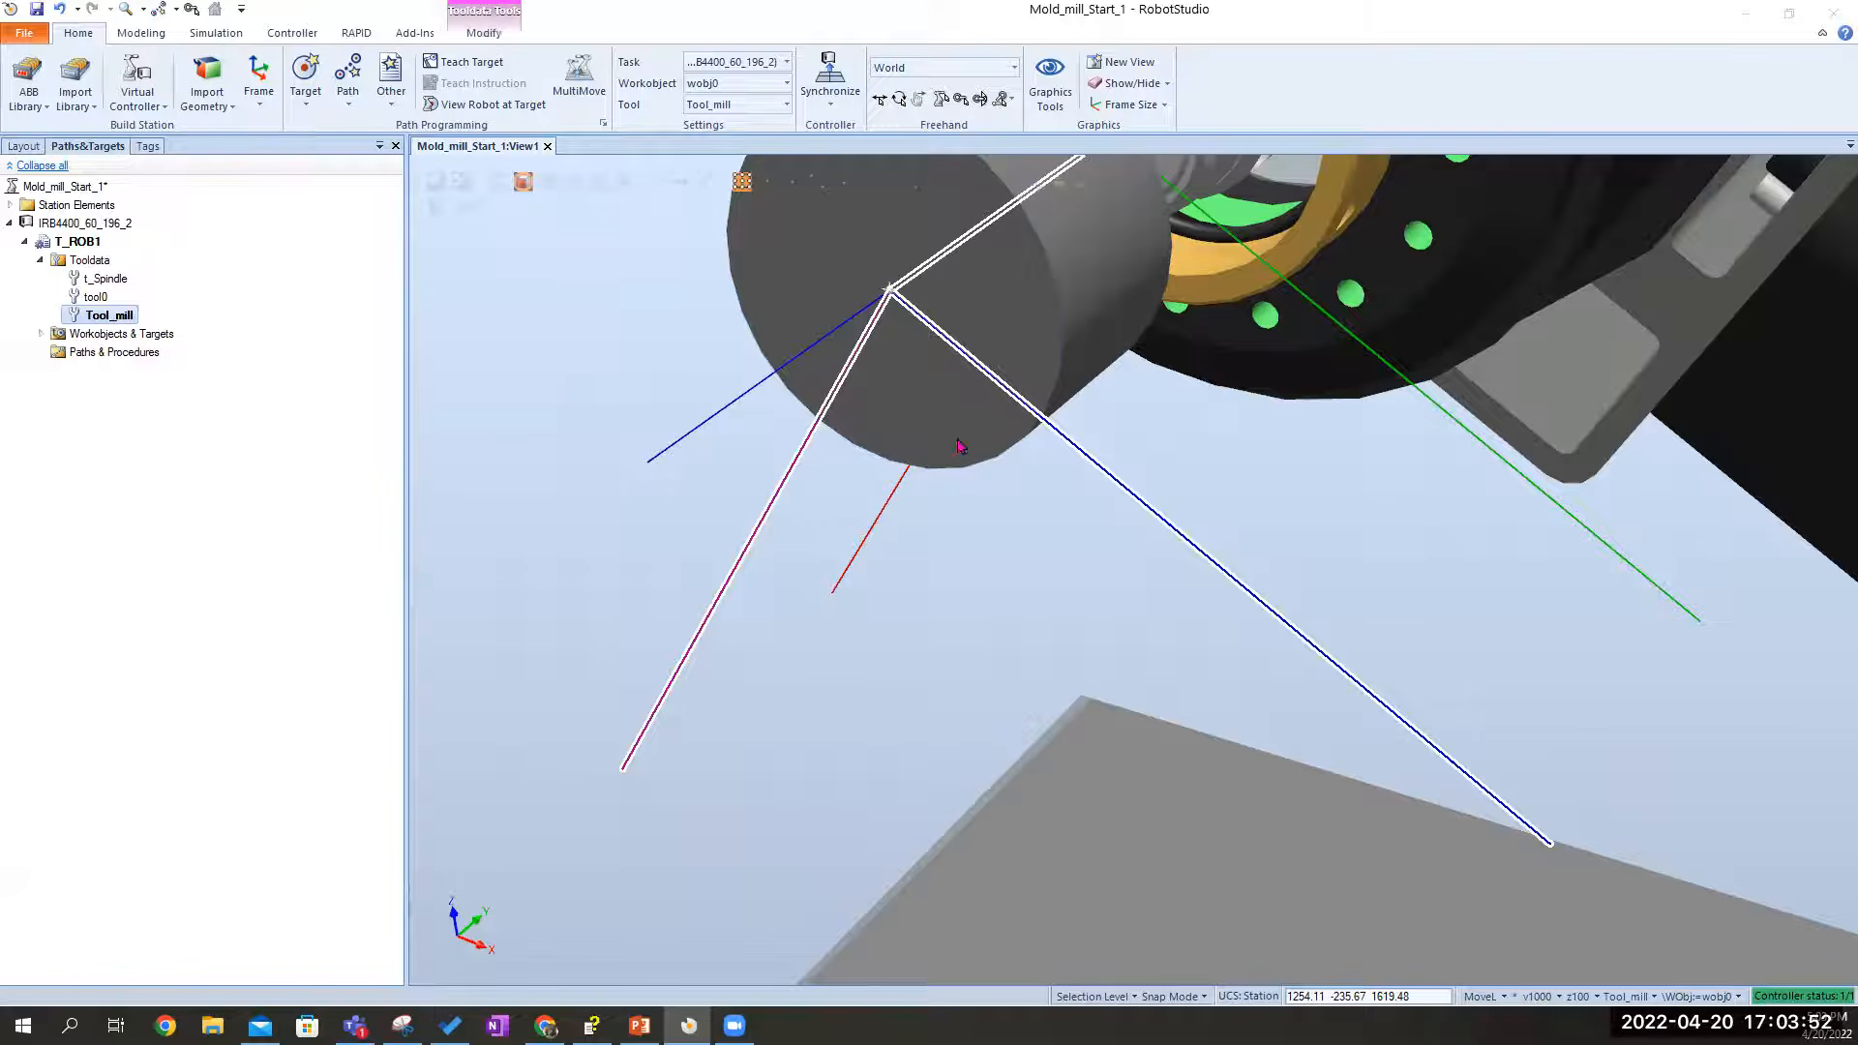
Rotate the Tool_mill frame 90 degrees around X using the Local reference
{"action": "left_click_drag", "start_coordinate": [1118, 550], "coordinate": [1801, 636], "text": "ctrl+shift"}
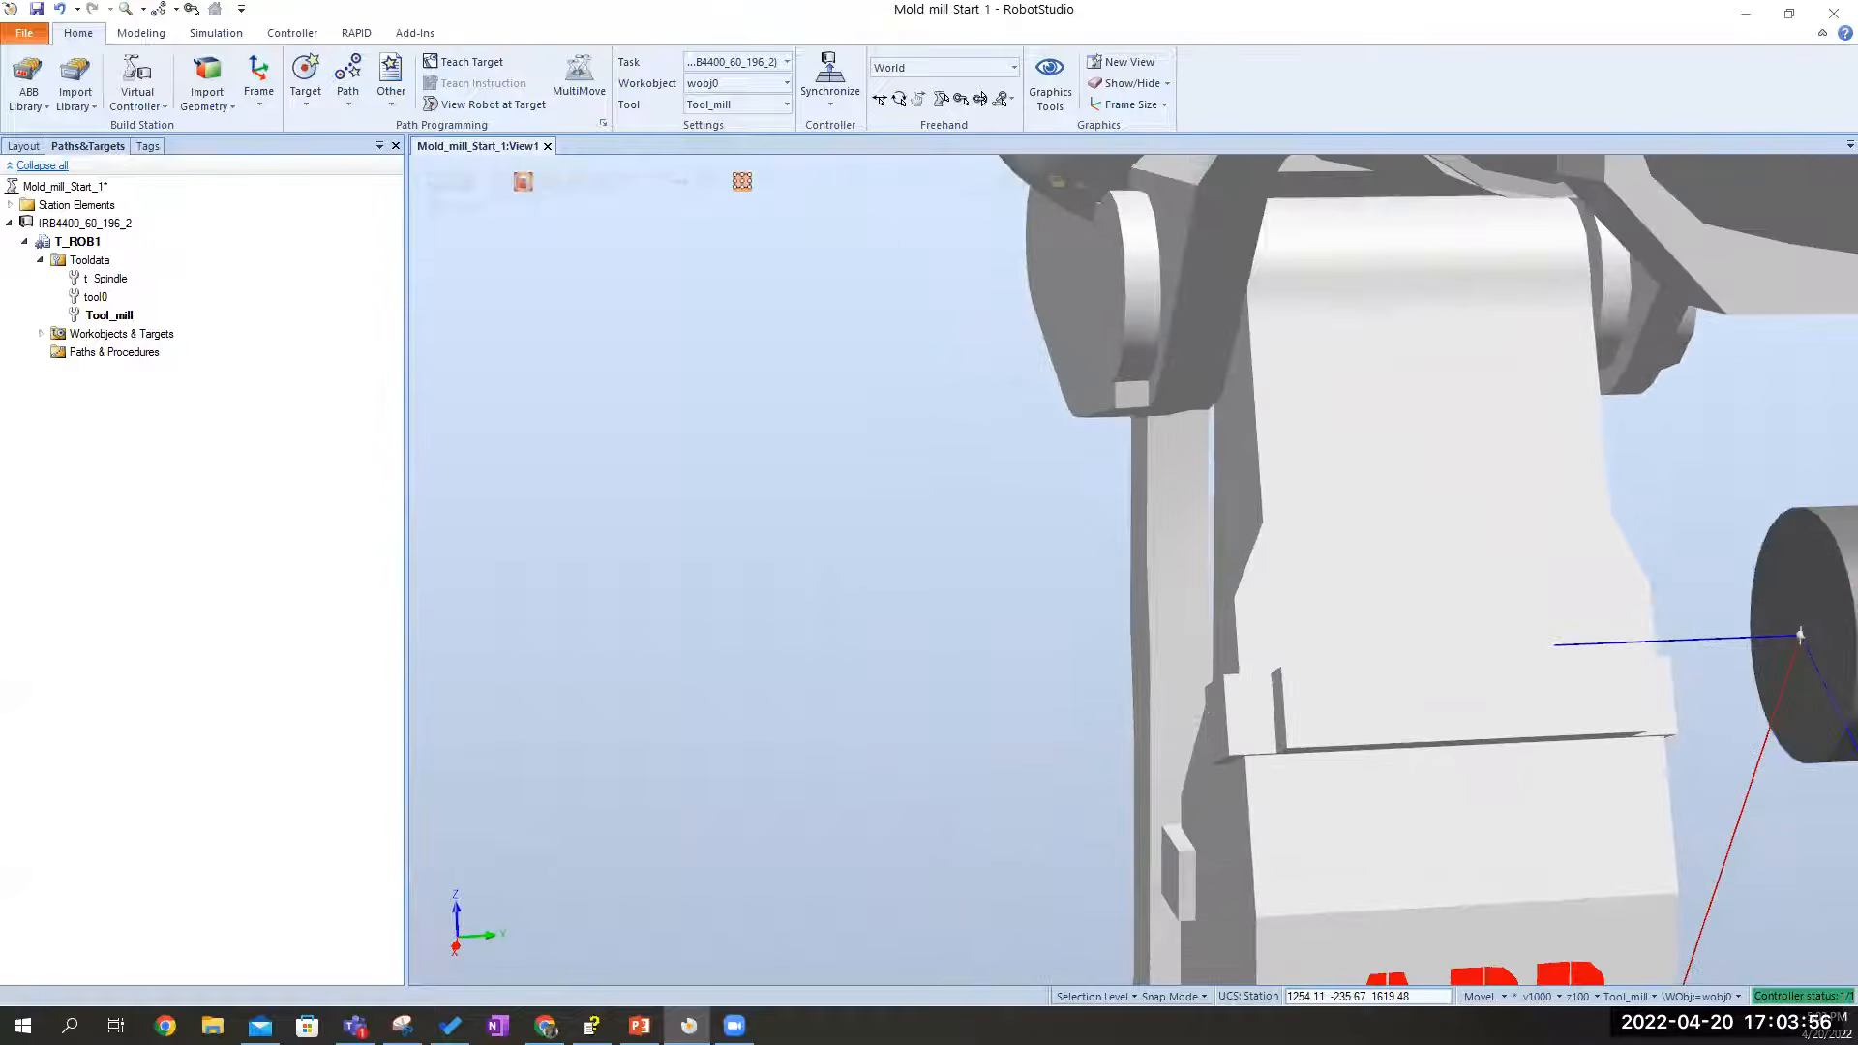
{"action": "left_click", "coordinate": [109, 315]}
{"action": "left_click_drag", "start_coordinate": [1791, 784], "coordinate": [1768, 787], "text": "ctrl+shift"}
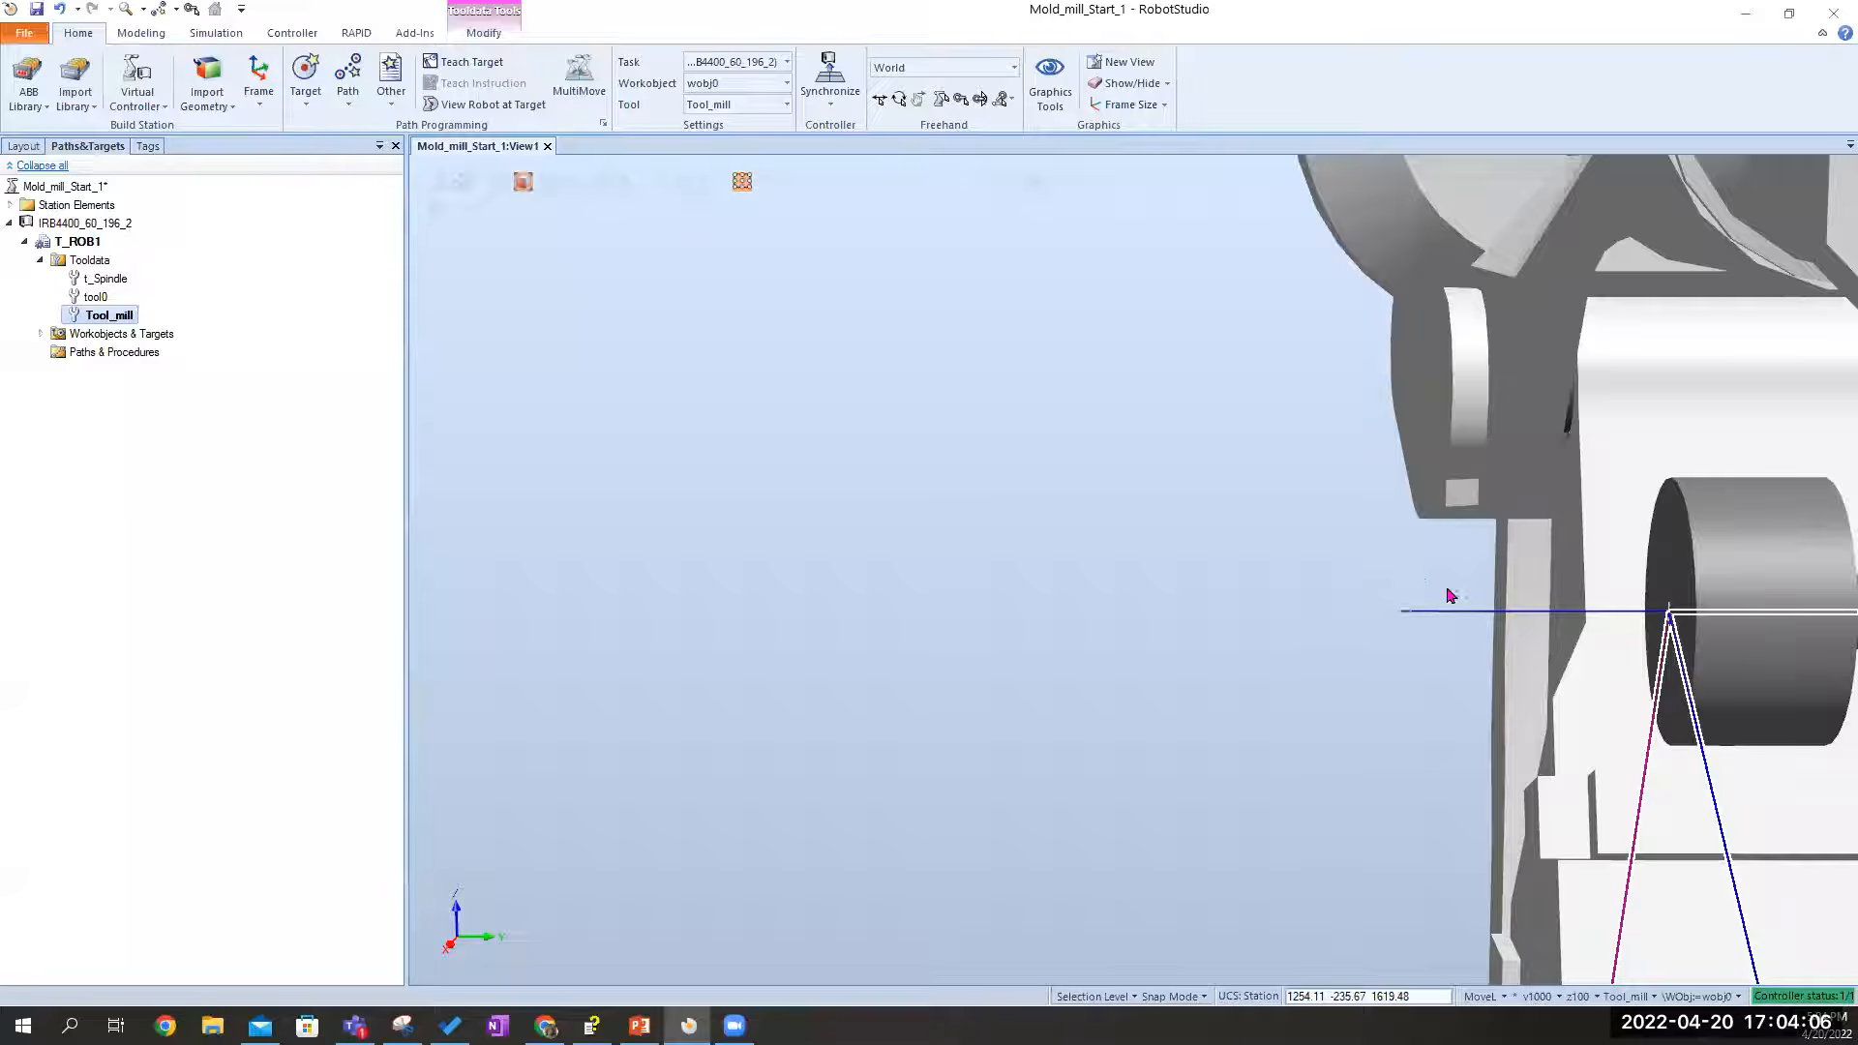
{"action": "right_click", "coordinate": [101, 317]}
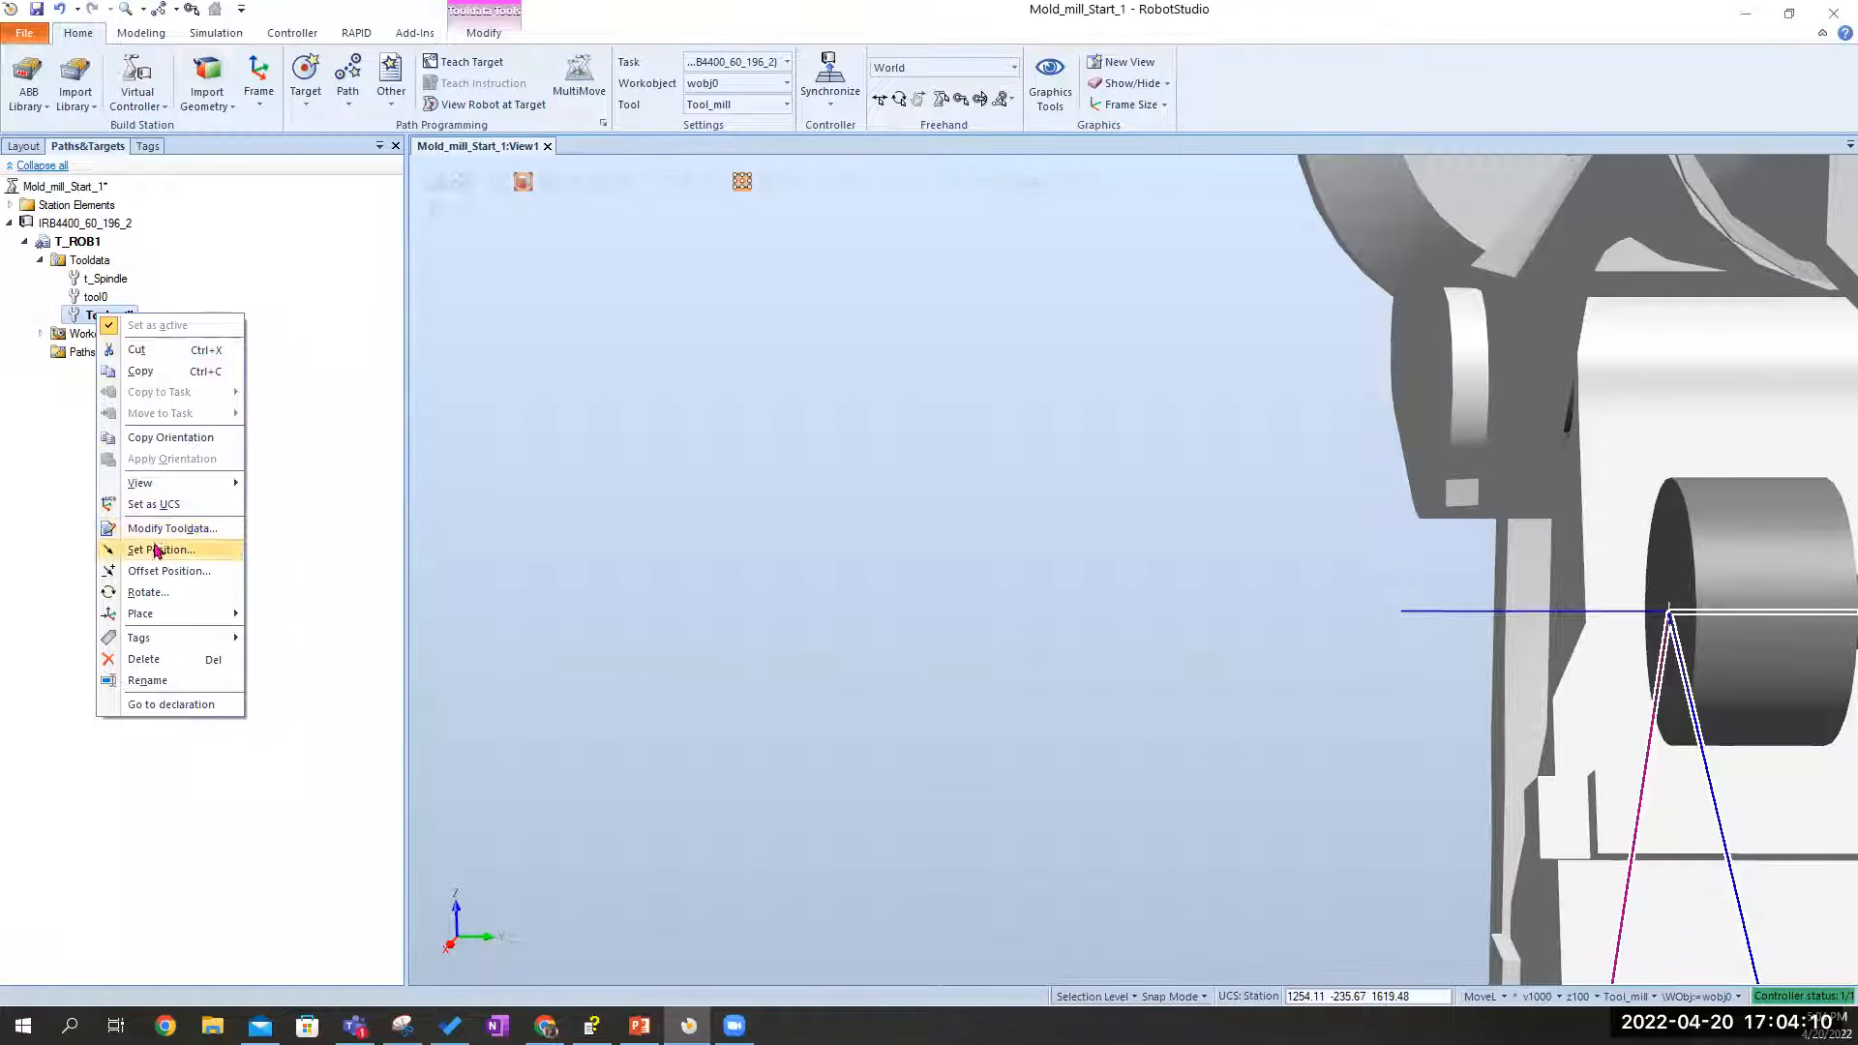
{"action": "left_click", "coordinate": [148, 592]}
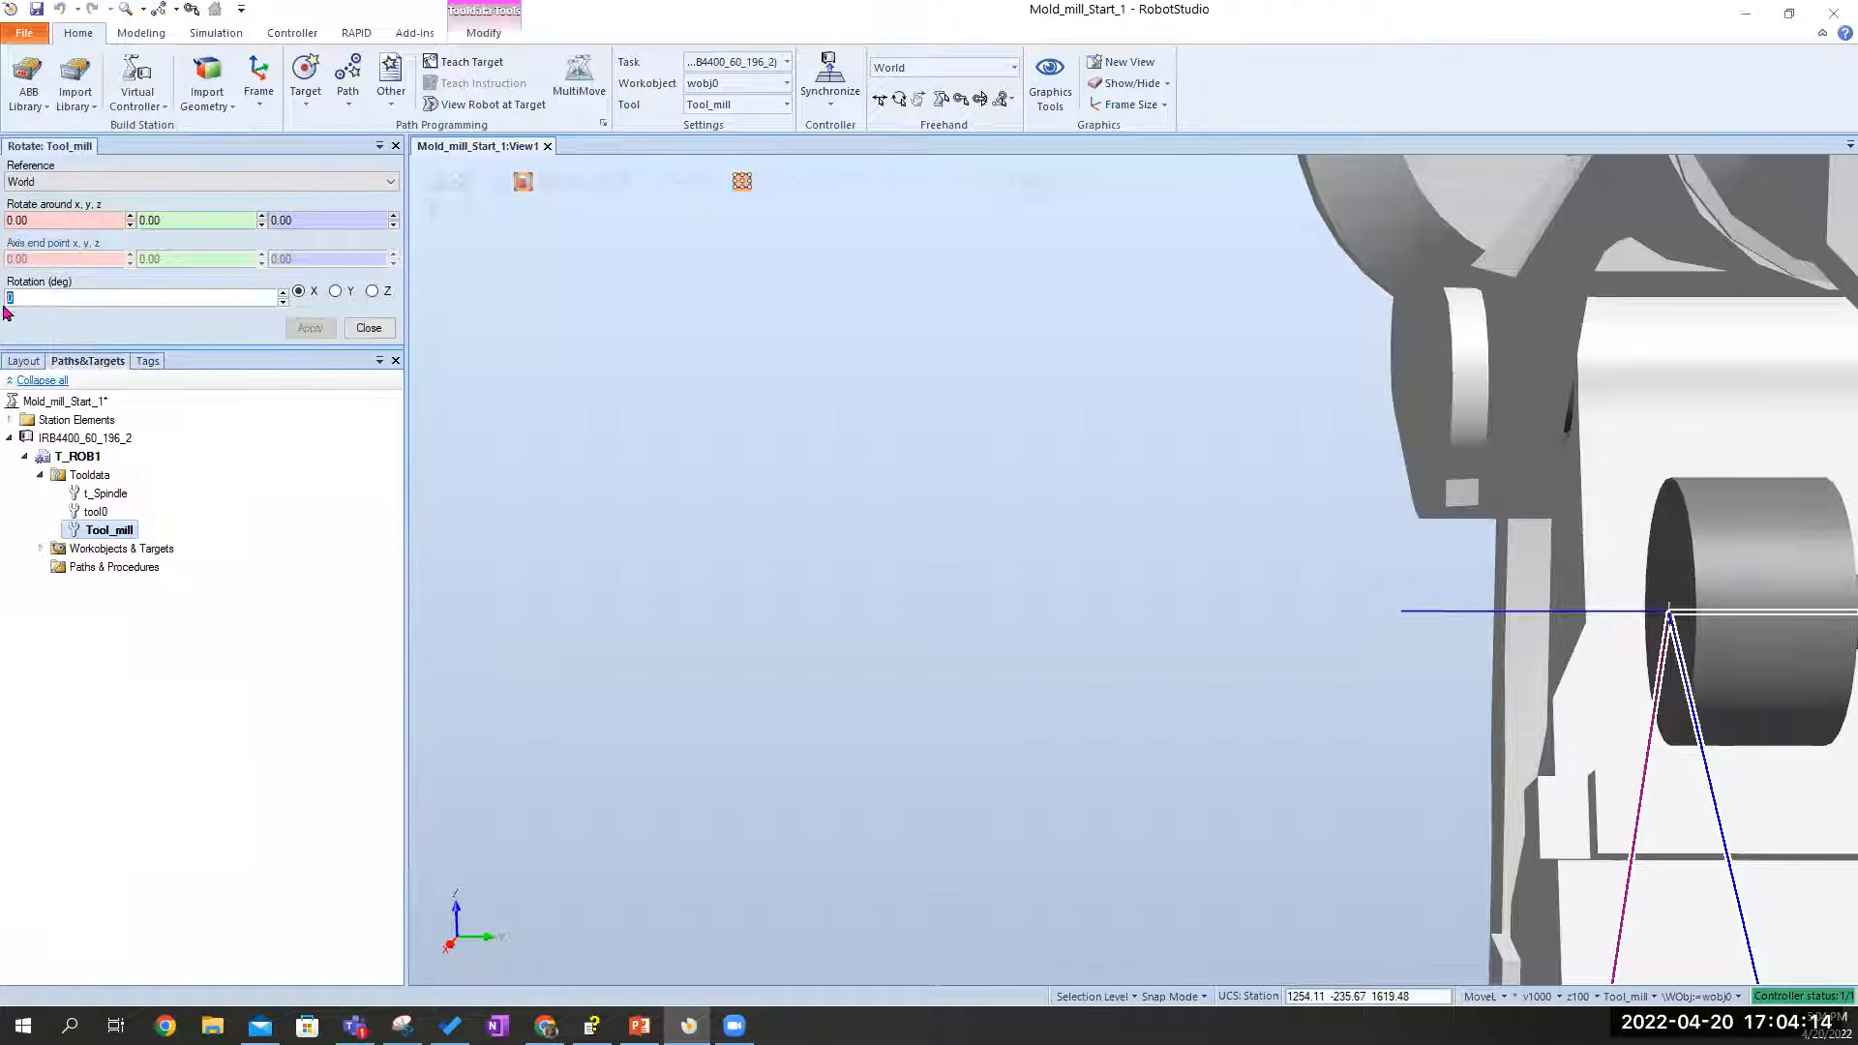
{"action": "type", "text": "90"}
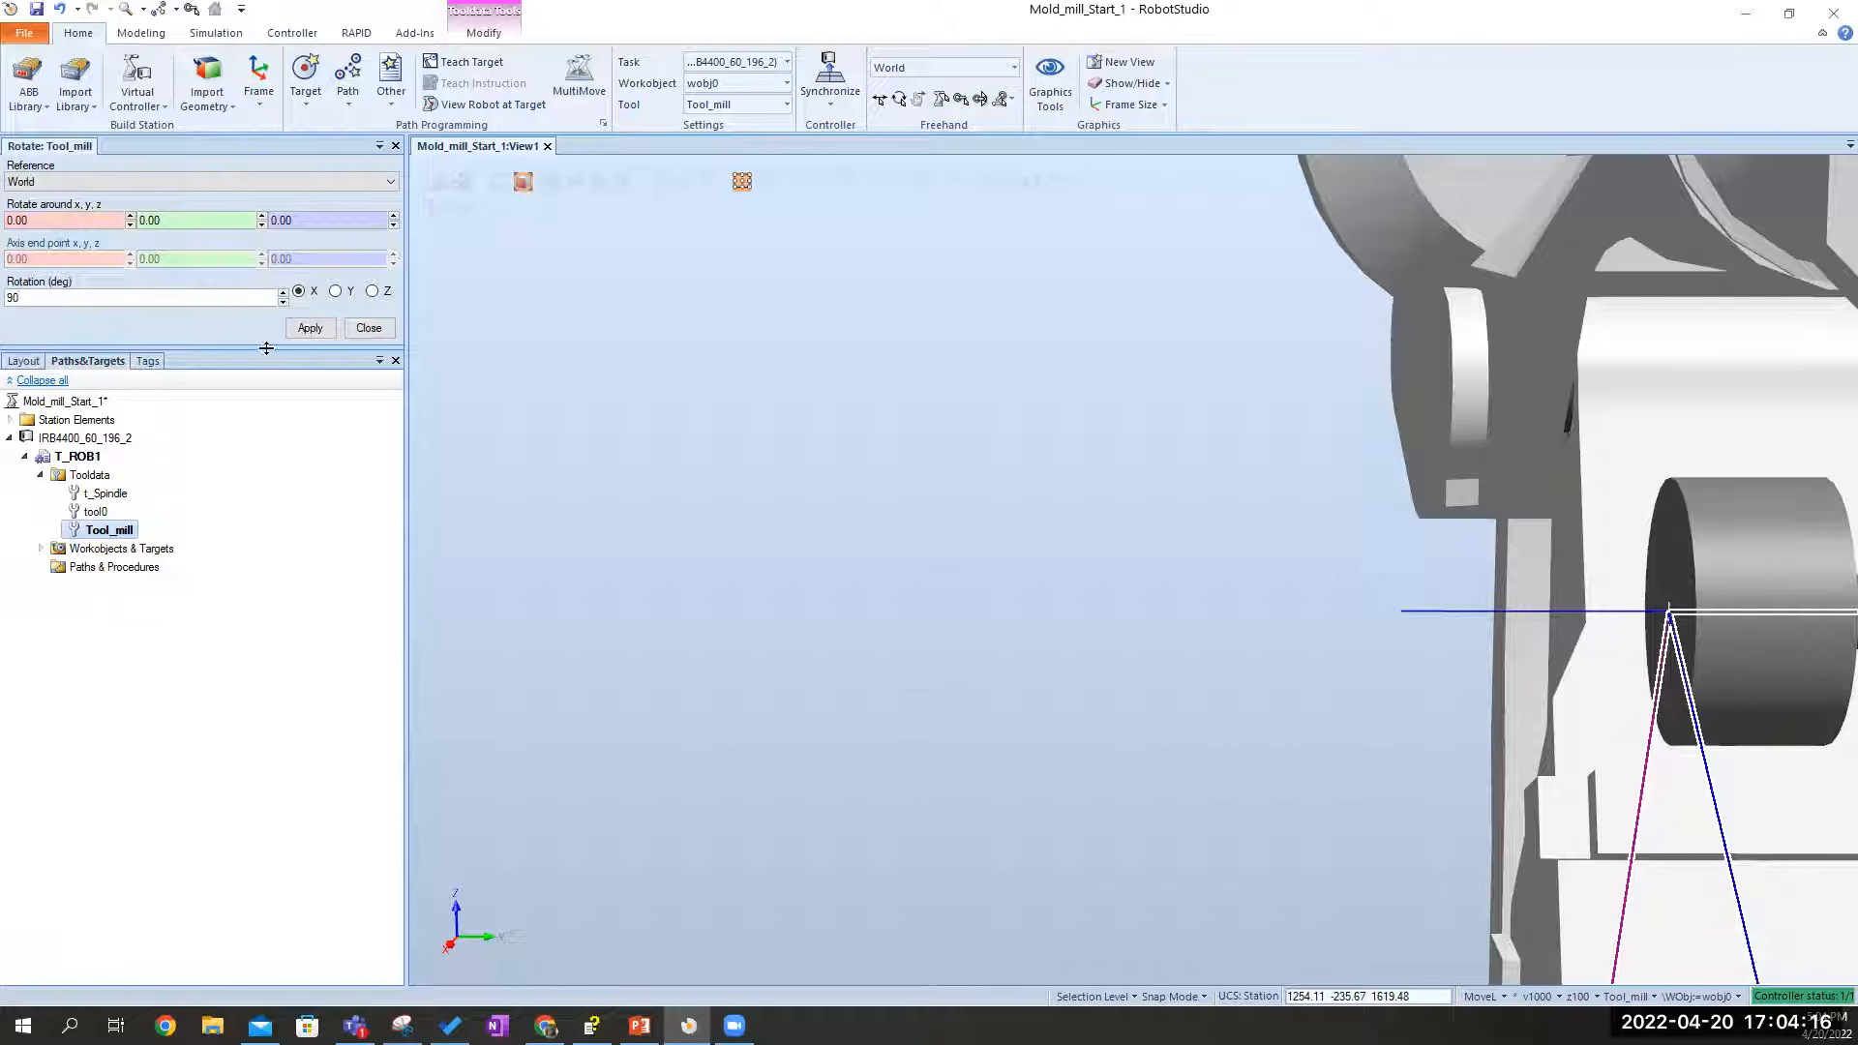
{"action": "left_click", "coordinate": [228, 182]}
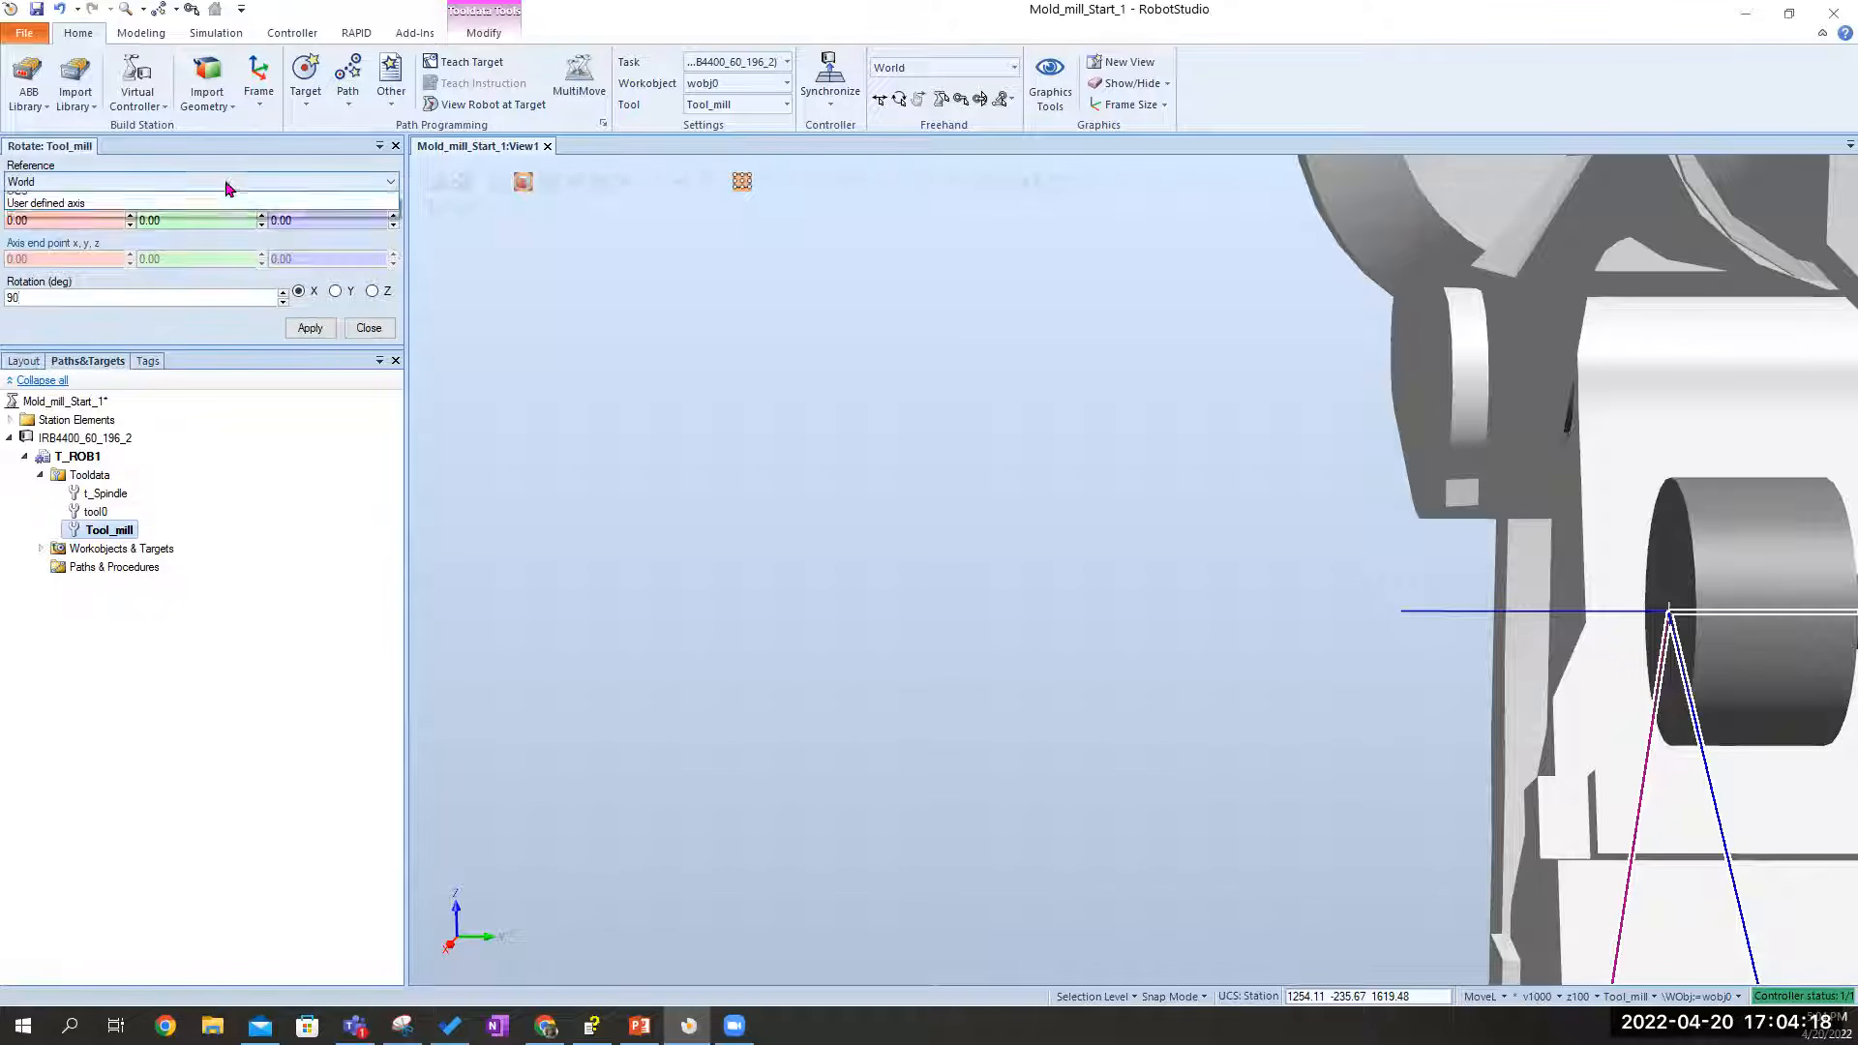
{"action": "left_click", "coordinate": [40, 229]}
{"action": "left_click", "coordinate": [306, 331]}
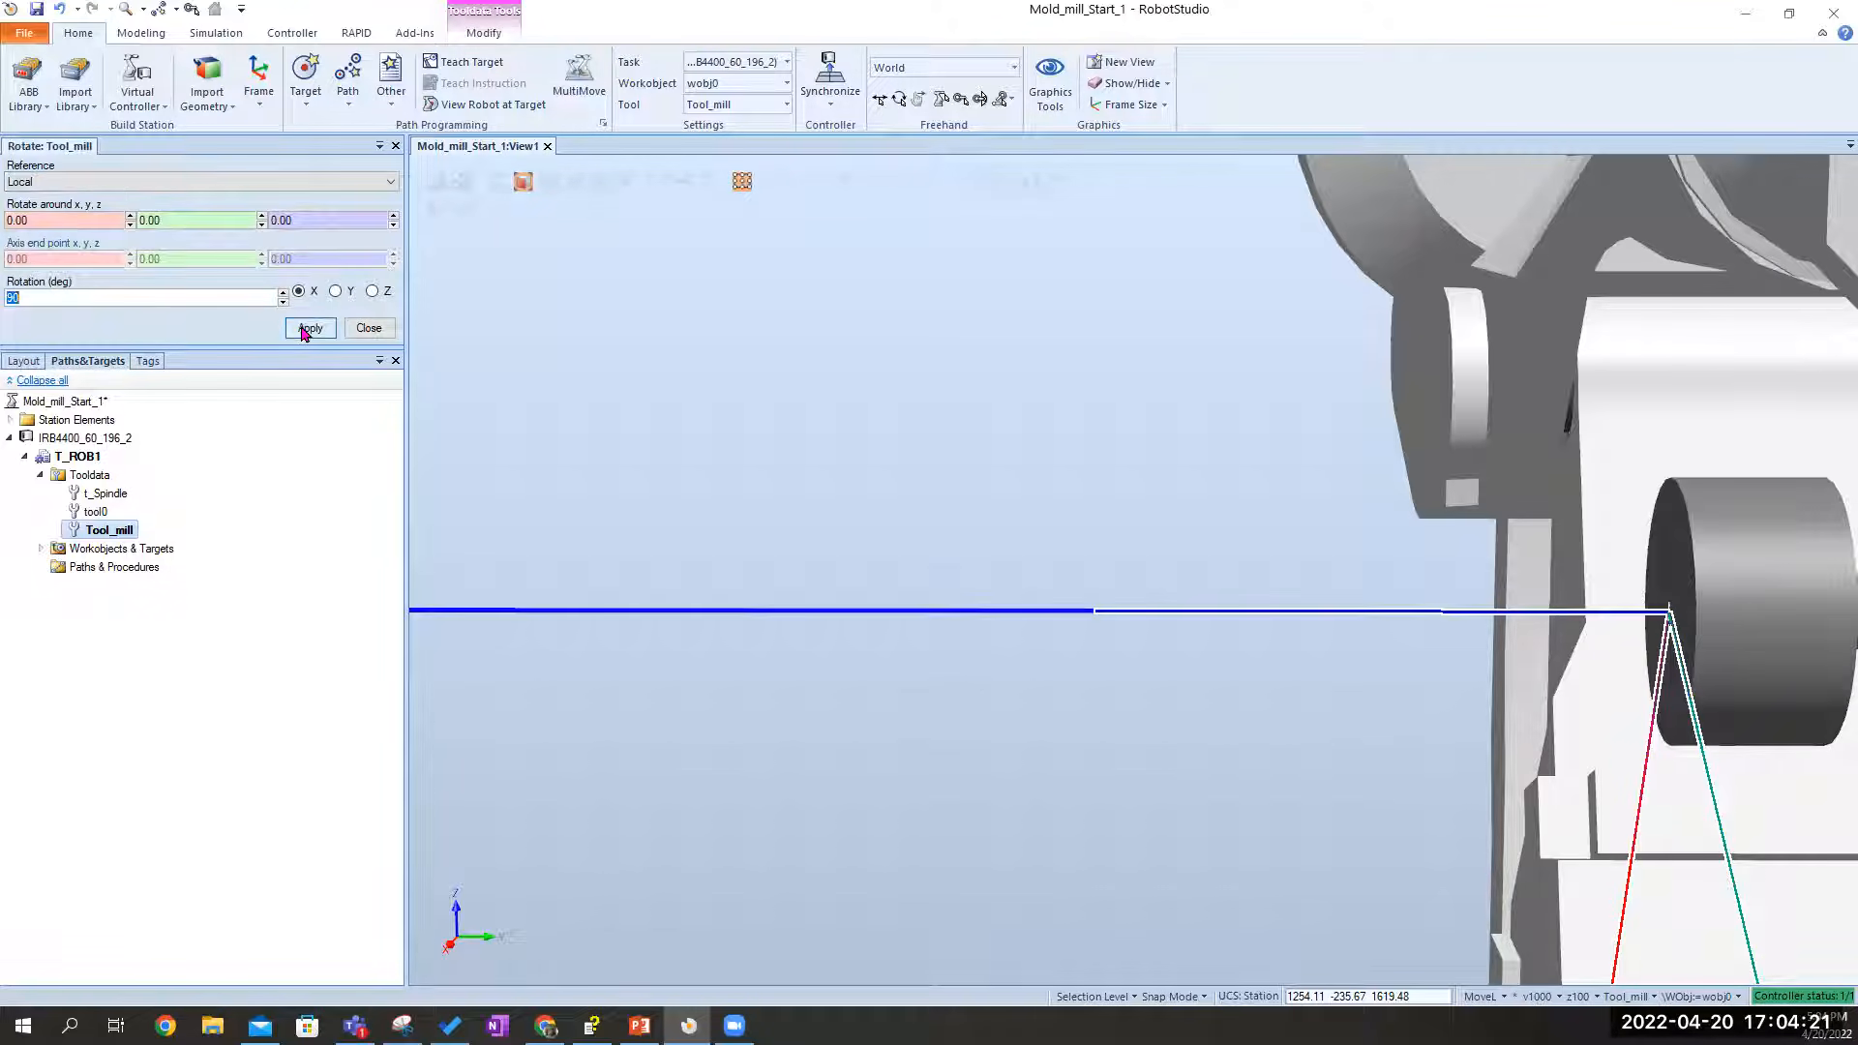
{"action": "left_click", "coordinate": [1123, 592]}
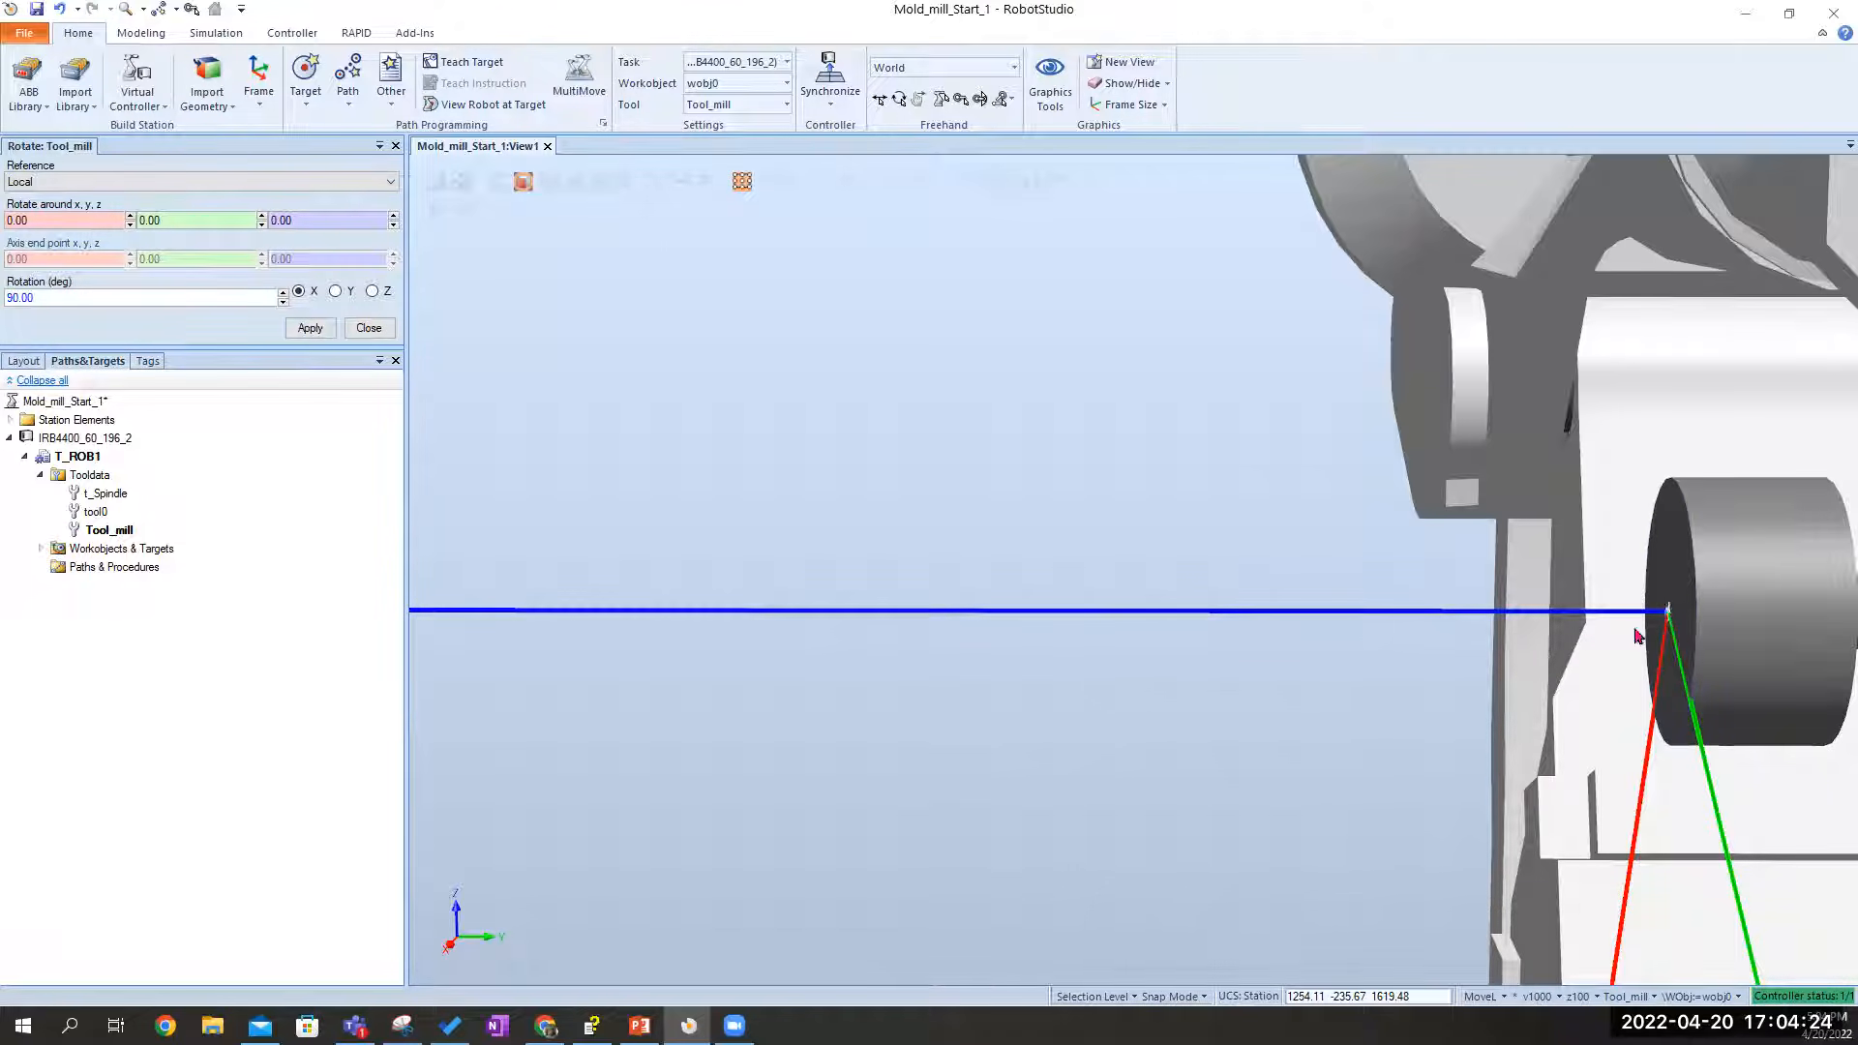
{"action": "left_click_drag", "start_coordinate": [1651, 647], "coordinate": [1676, 647], "text": "ctrl+shift"}
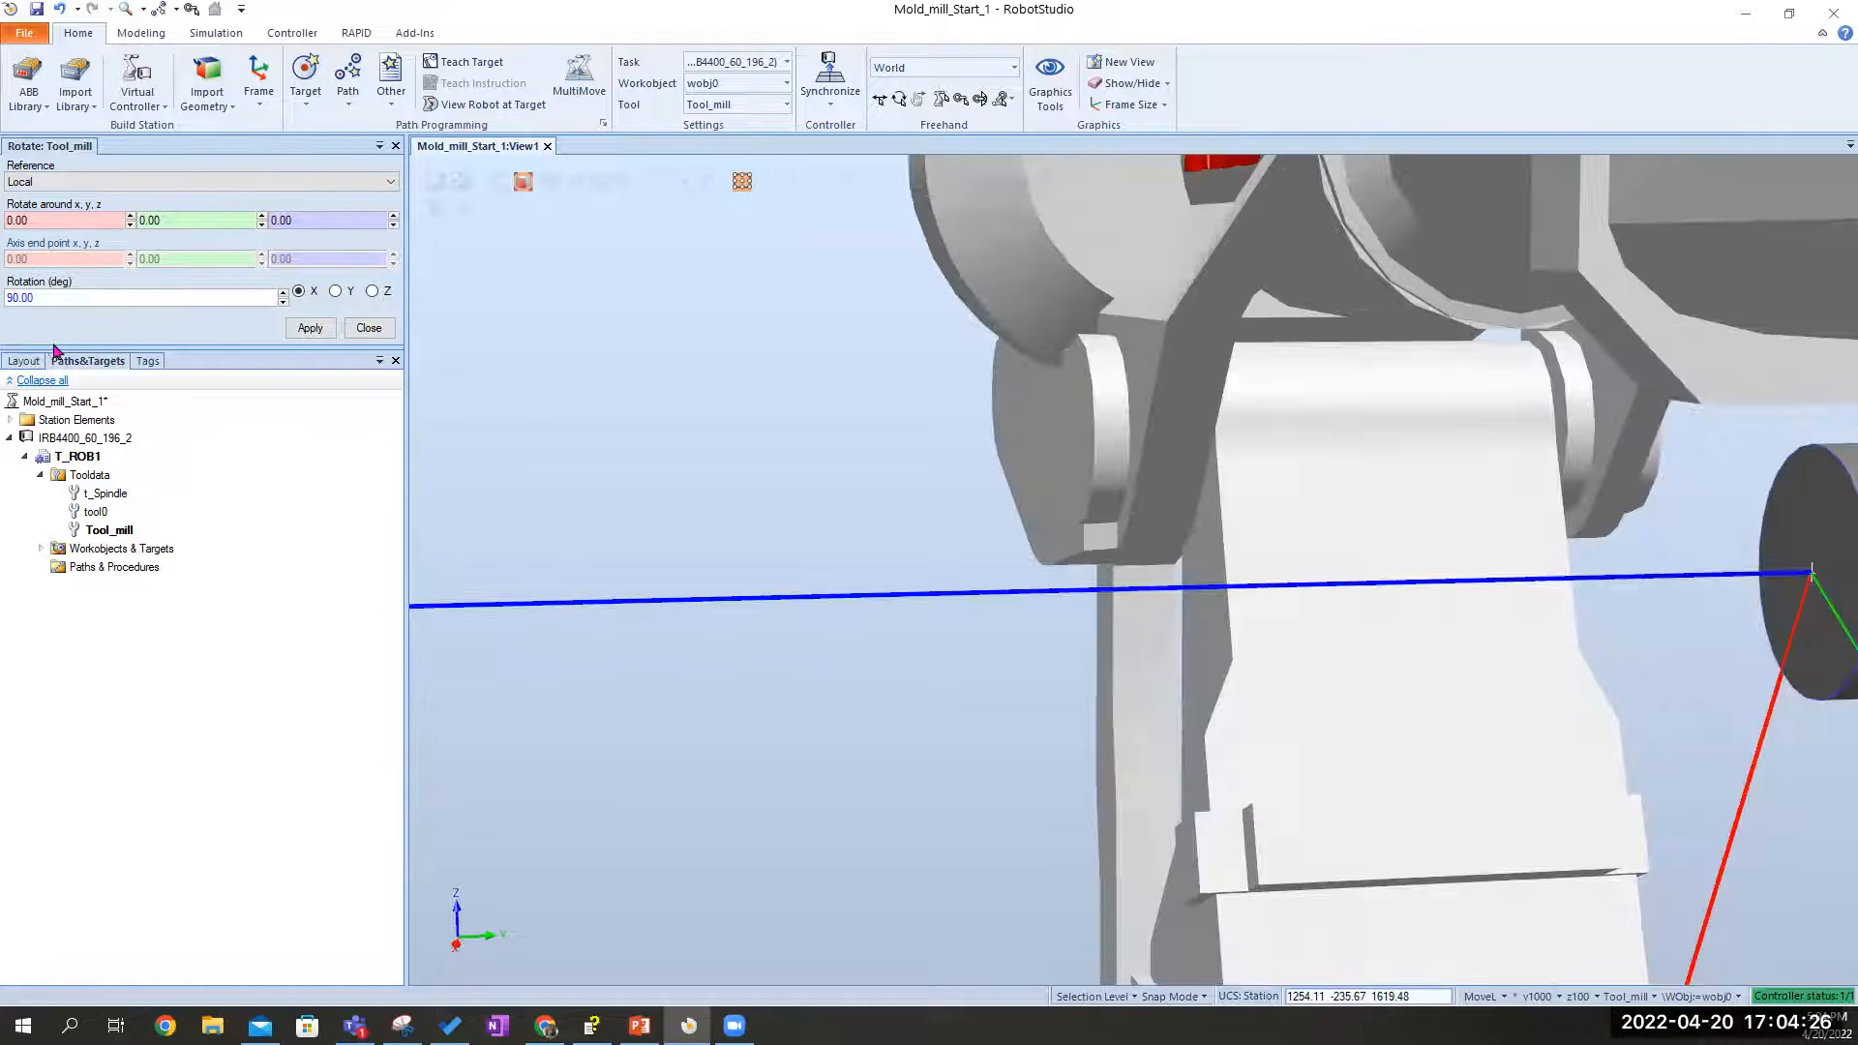
{"action": "left_click", "coordinate": [369, 329]}
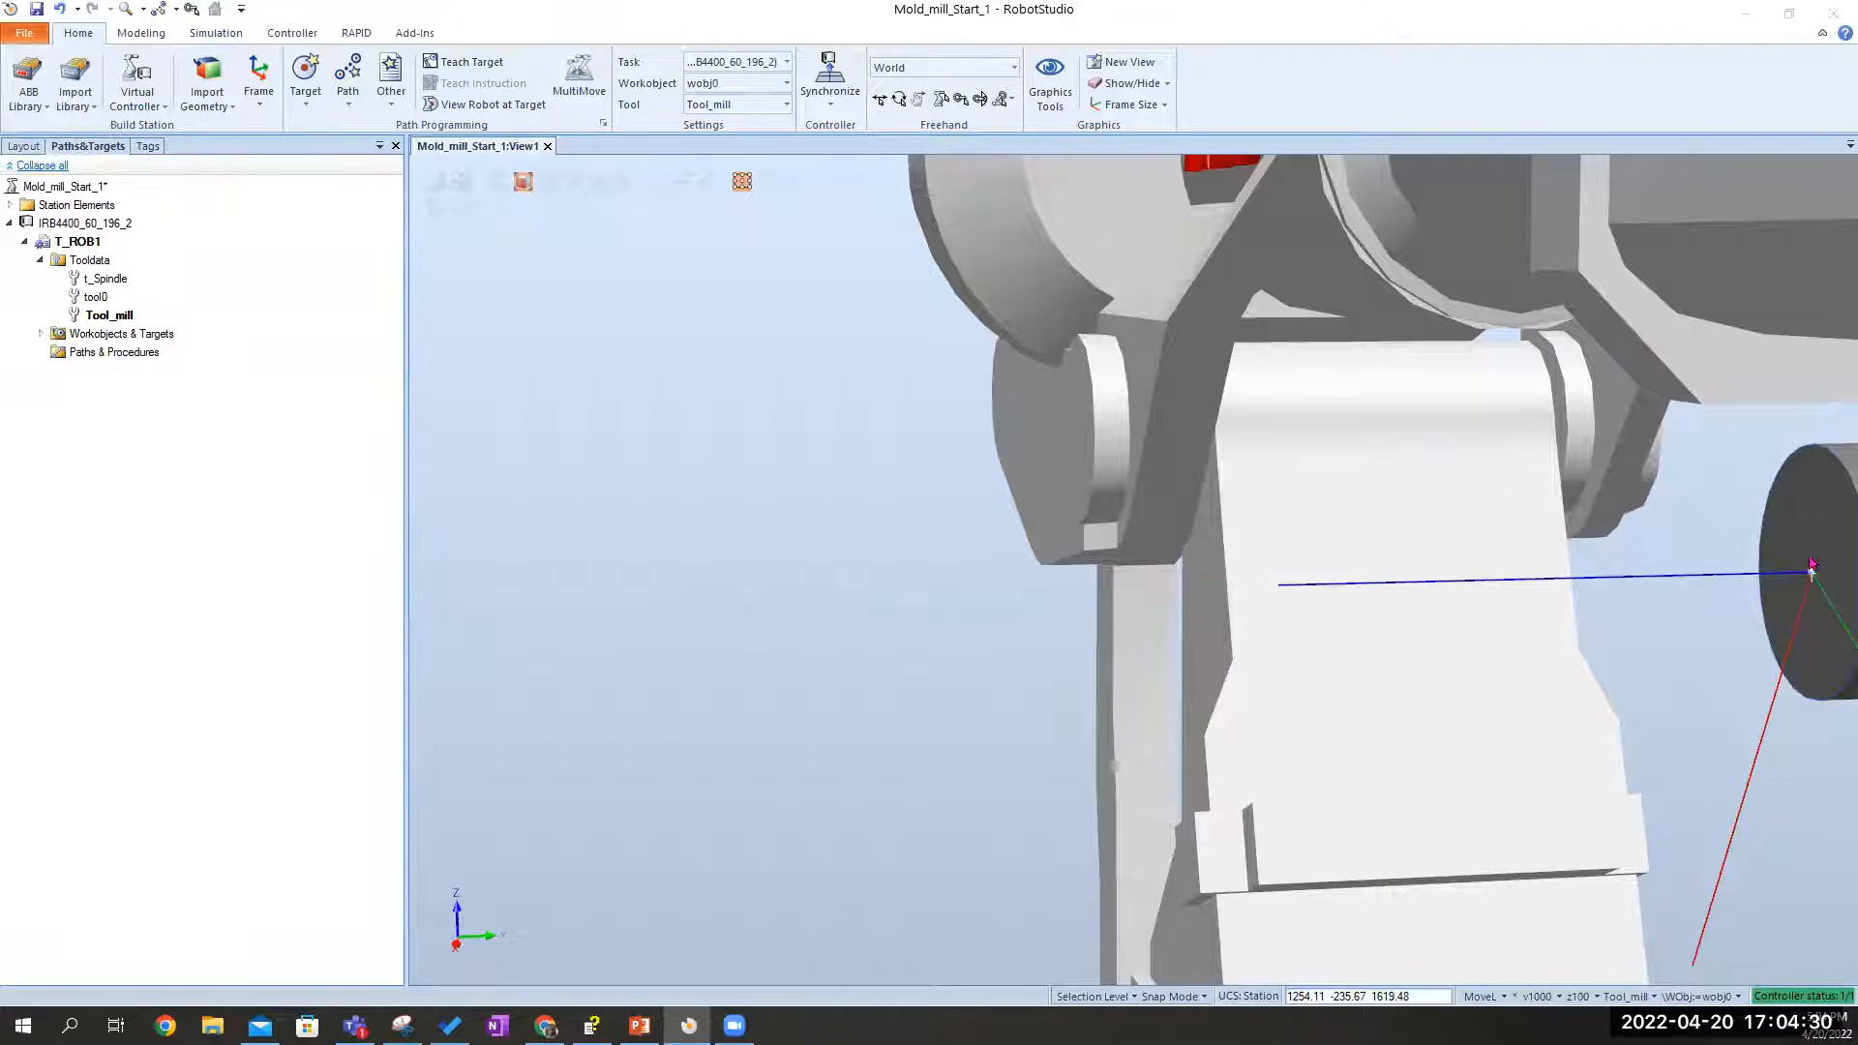
Start a new workobject and name it W_Mold
{"action": "left_click_drag", "start_coordinate": [1804, 651], "coordinate": [1588, 678], "text": "ctrl+shift"}
{"action": "scroll", "coordinate": [1486, 755], "scroll_direction": "down", "scroll_amount": 3}
{"action": "left_click_drag", "start_coordinate": [1487, 755], "coordinate": [1506, 778], "text": "ctrl+shift"}
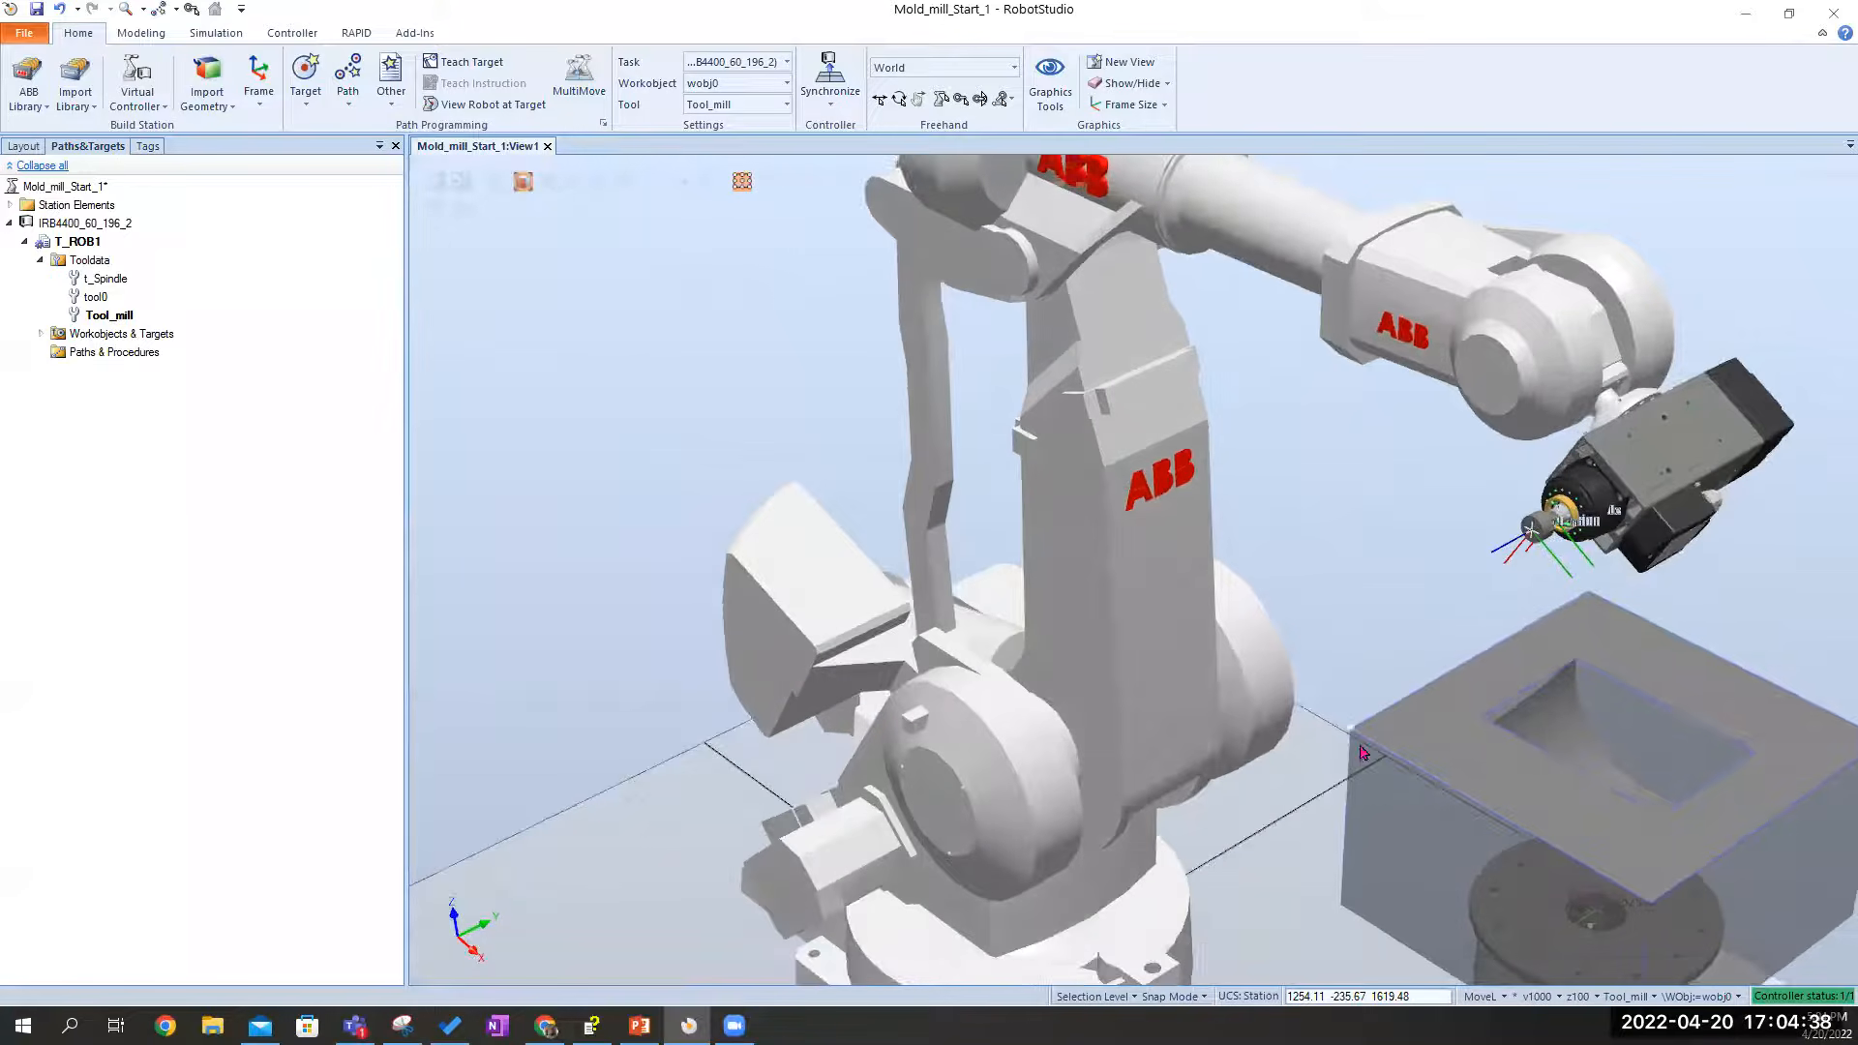
{"action": "left_click", "coordinate": [392, 95]}
{"action": "left_click", "coordinate": [426, 141]}
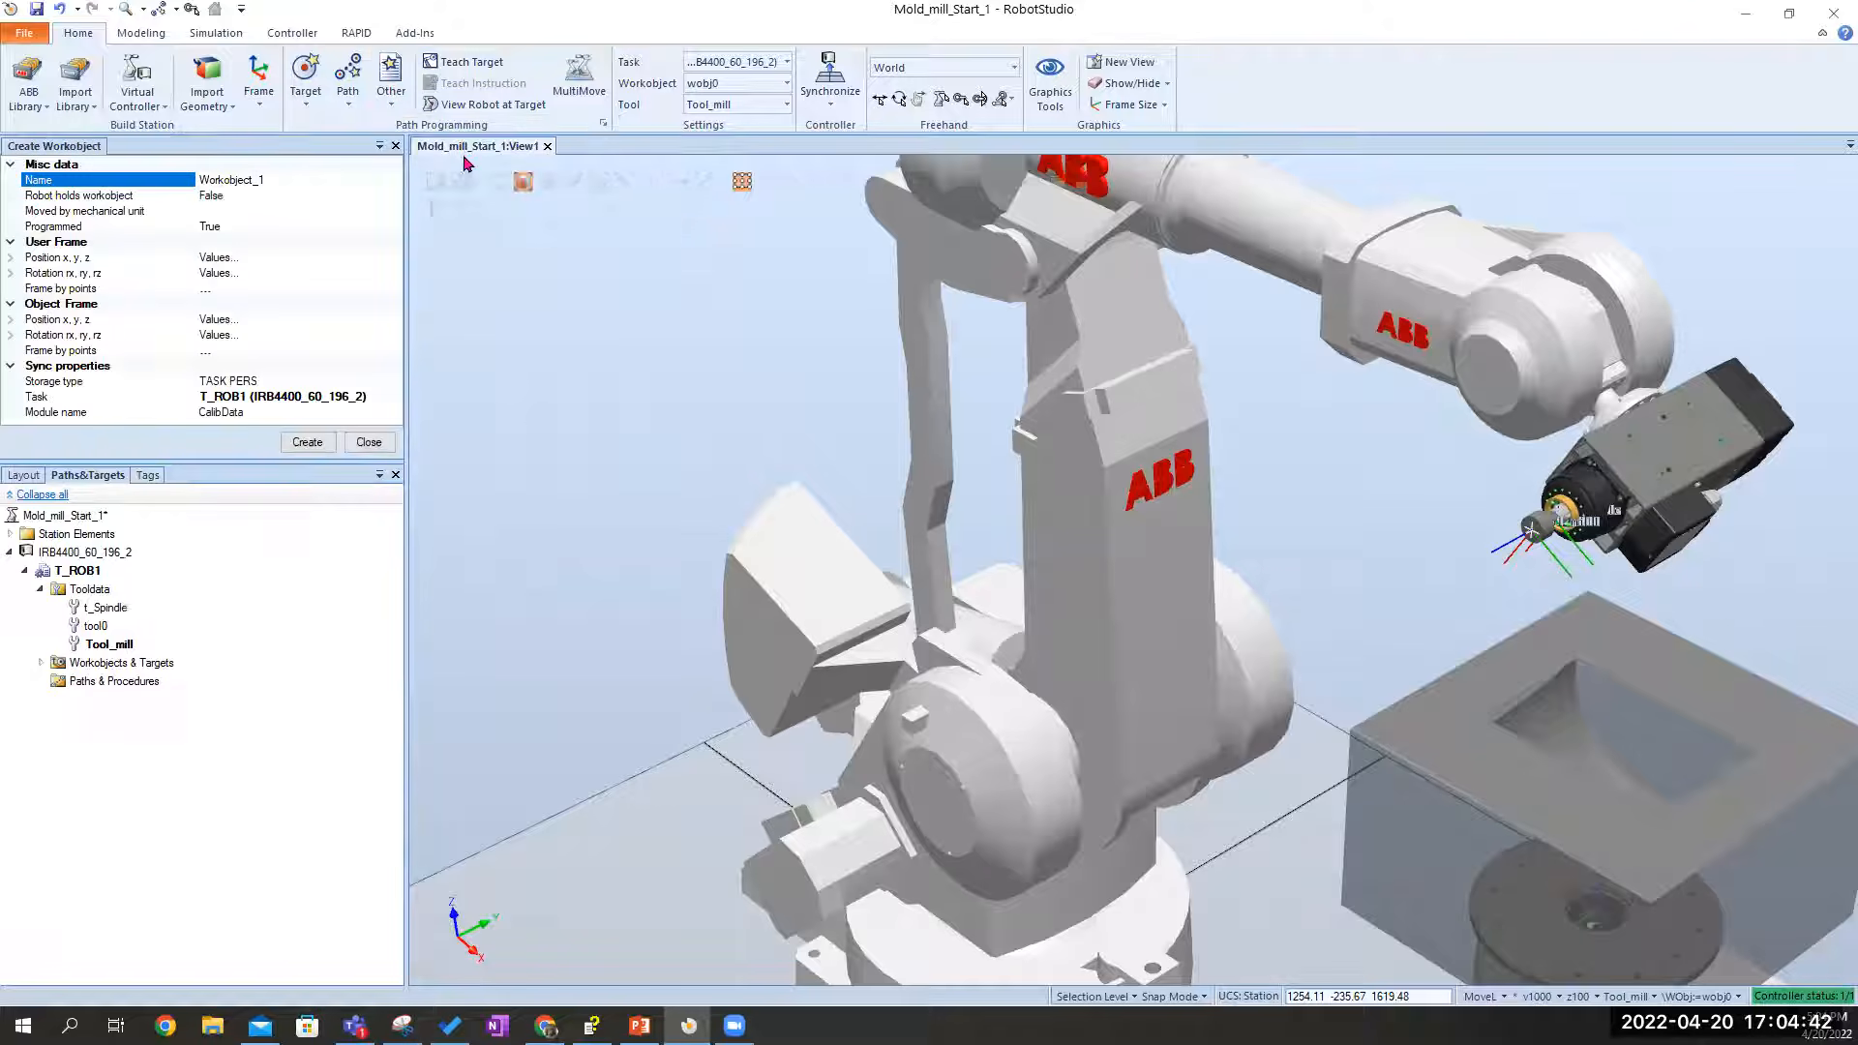
{"action": "key", "text": "BackSpace"}
{"action": "key", "text": "BackSpace"}
{"action": "key", "text": "BackSpace"}
{"action": "key", "text": "BackSpace"}
{"action": "key", "text": "BackSpace"}
Set the user frame position to the mold block's upper corner nearest the robot (995.67, -250, 1200 mm) and create the workobject
{"action": "left_click", "coordinate": [219, 261]}
{"action": "left_click", "coordinate": [395, 258]}
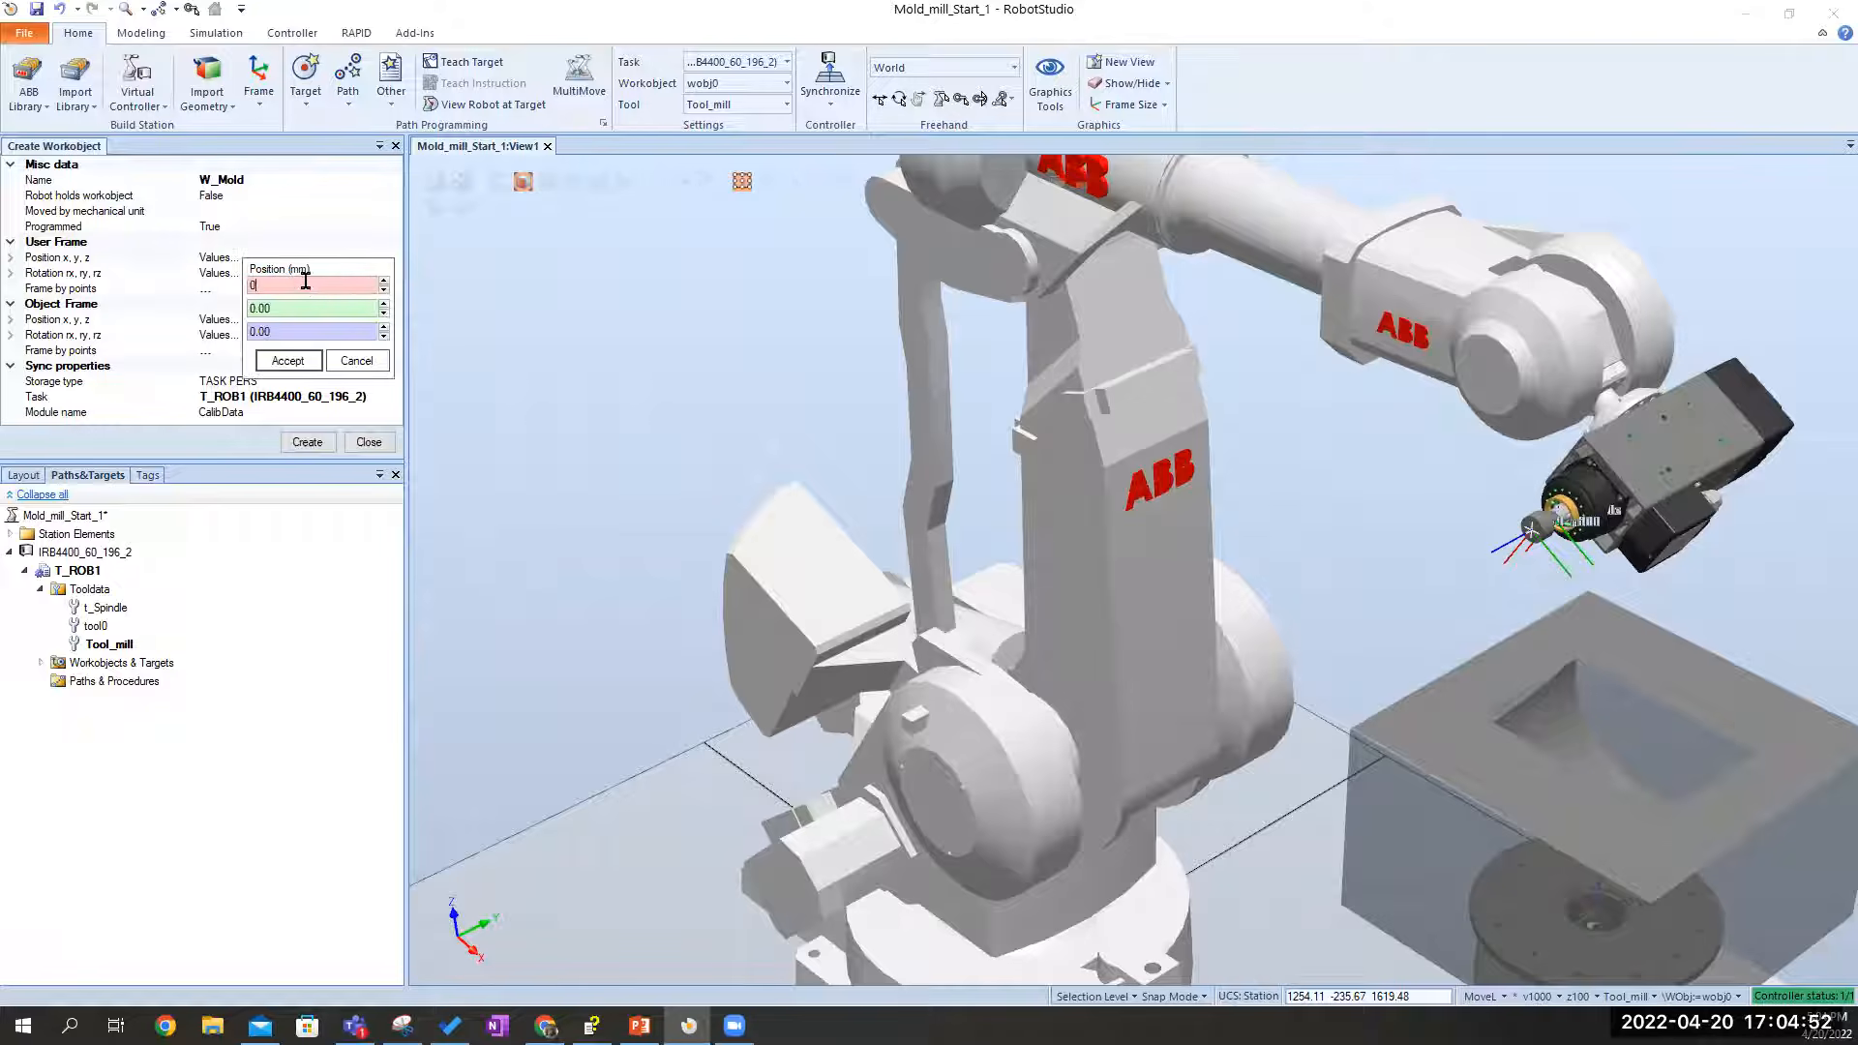
{"action": "left_click", "coordinate": [1350, 734]}
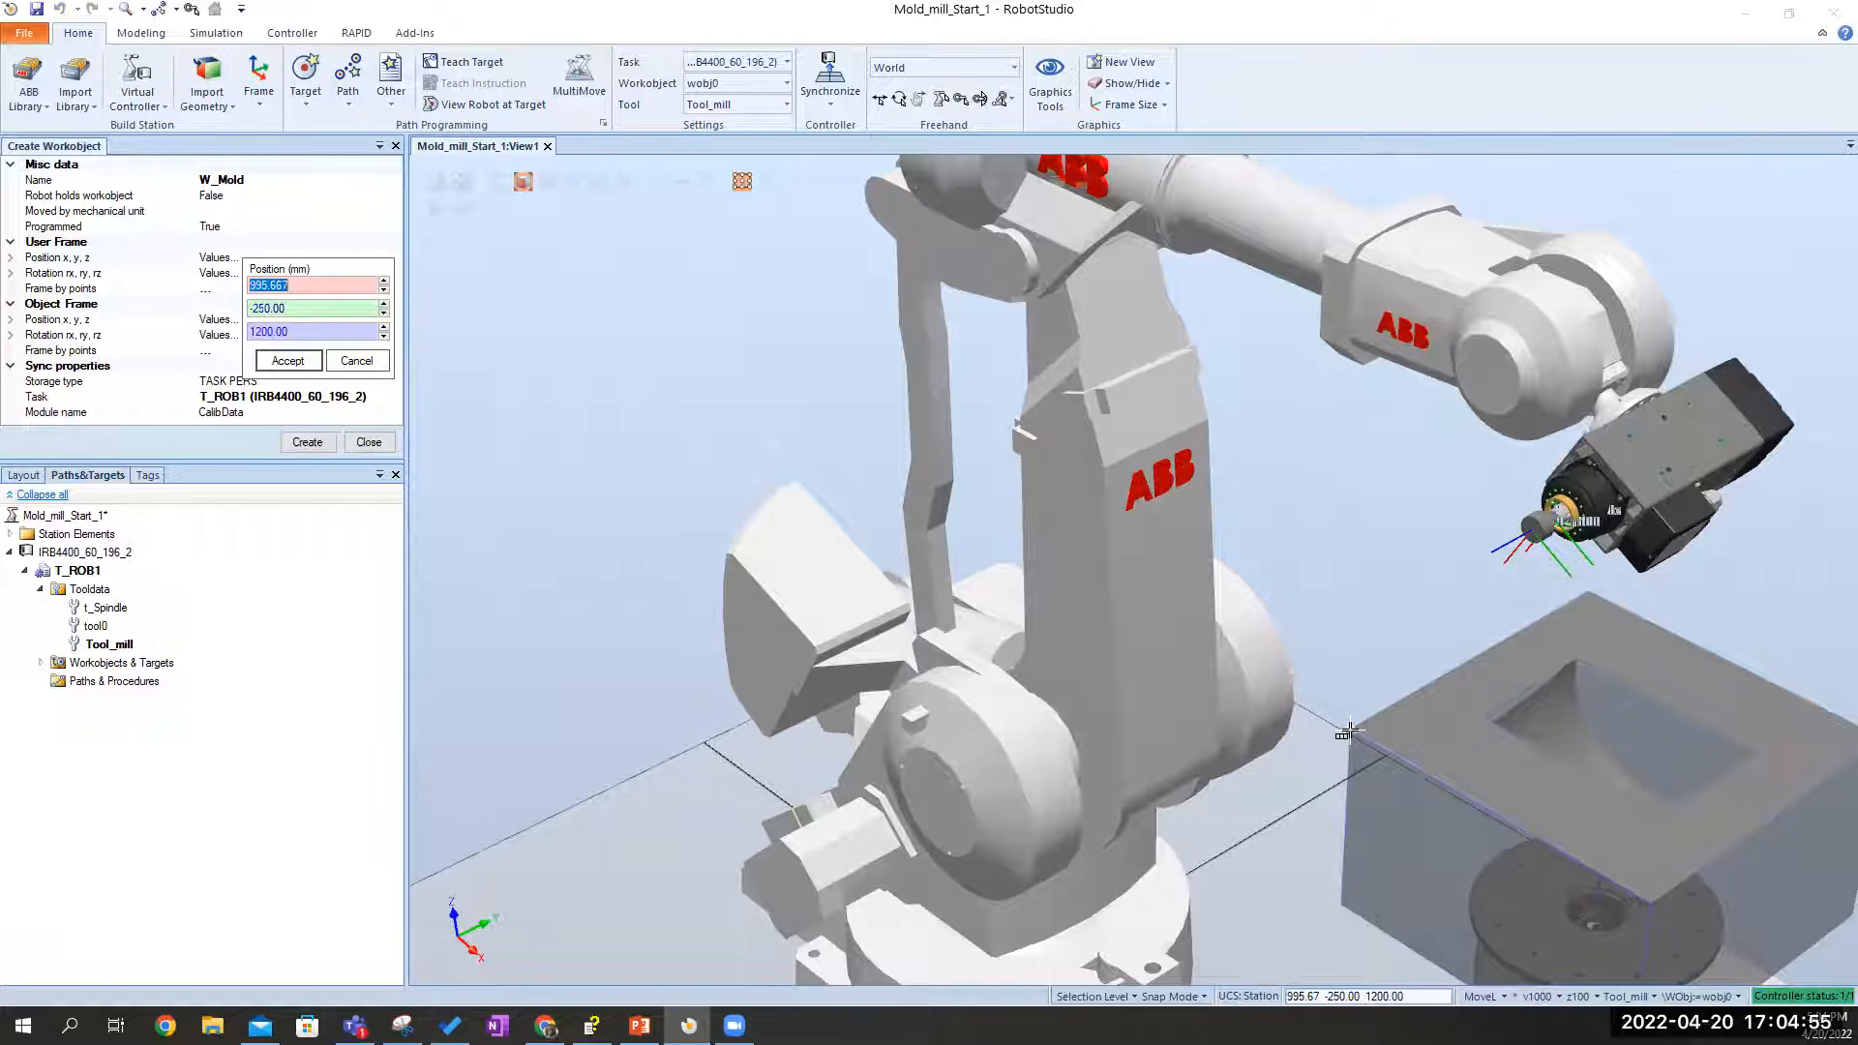
{"action": "left_click", "coordinate": [287, 361]}
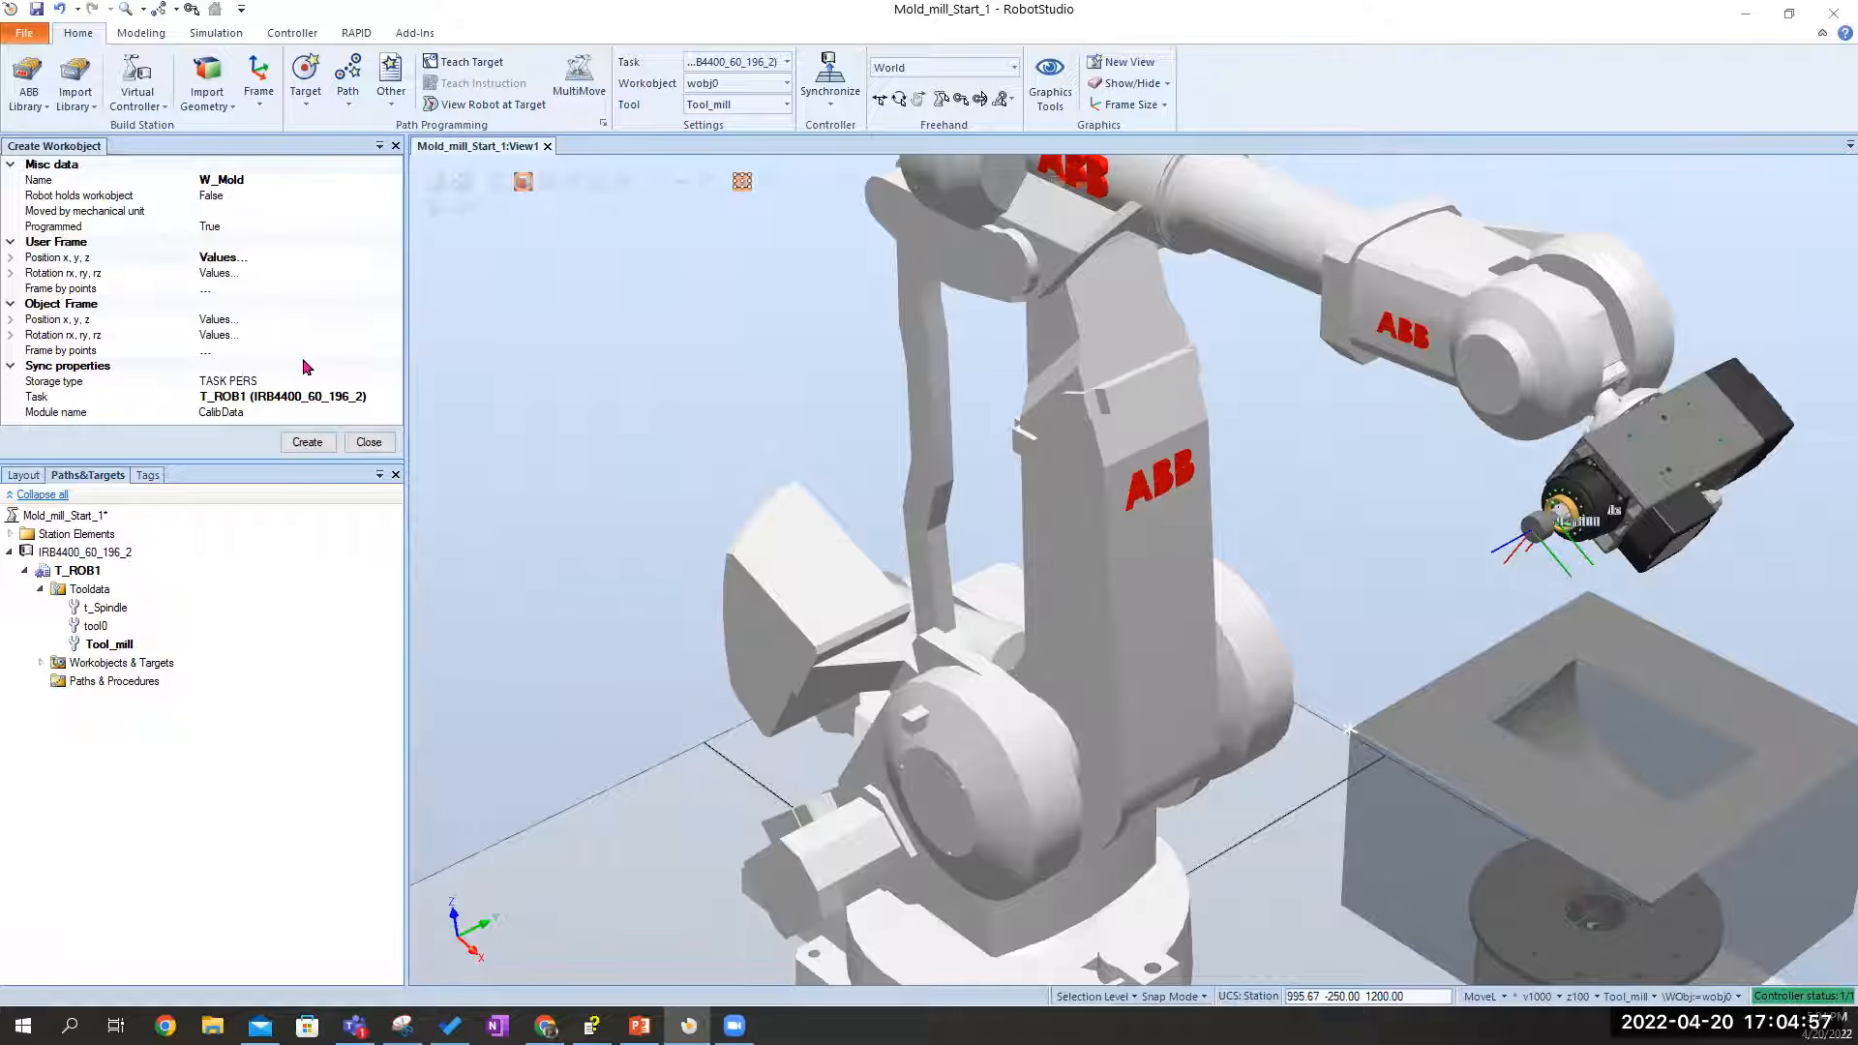
{"action": "left_click", "coordinate": [308, 442]}
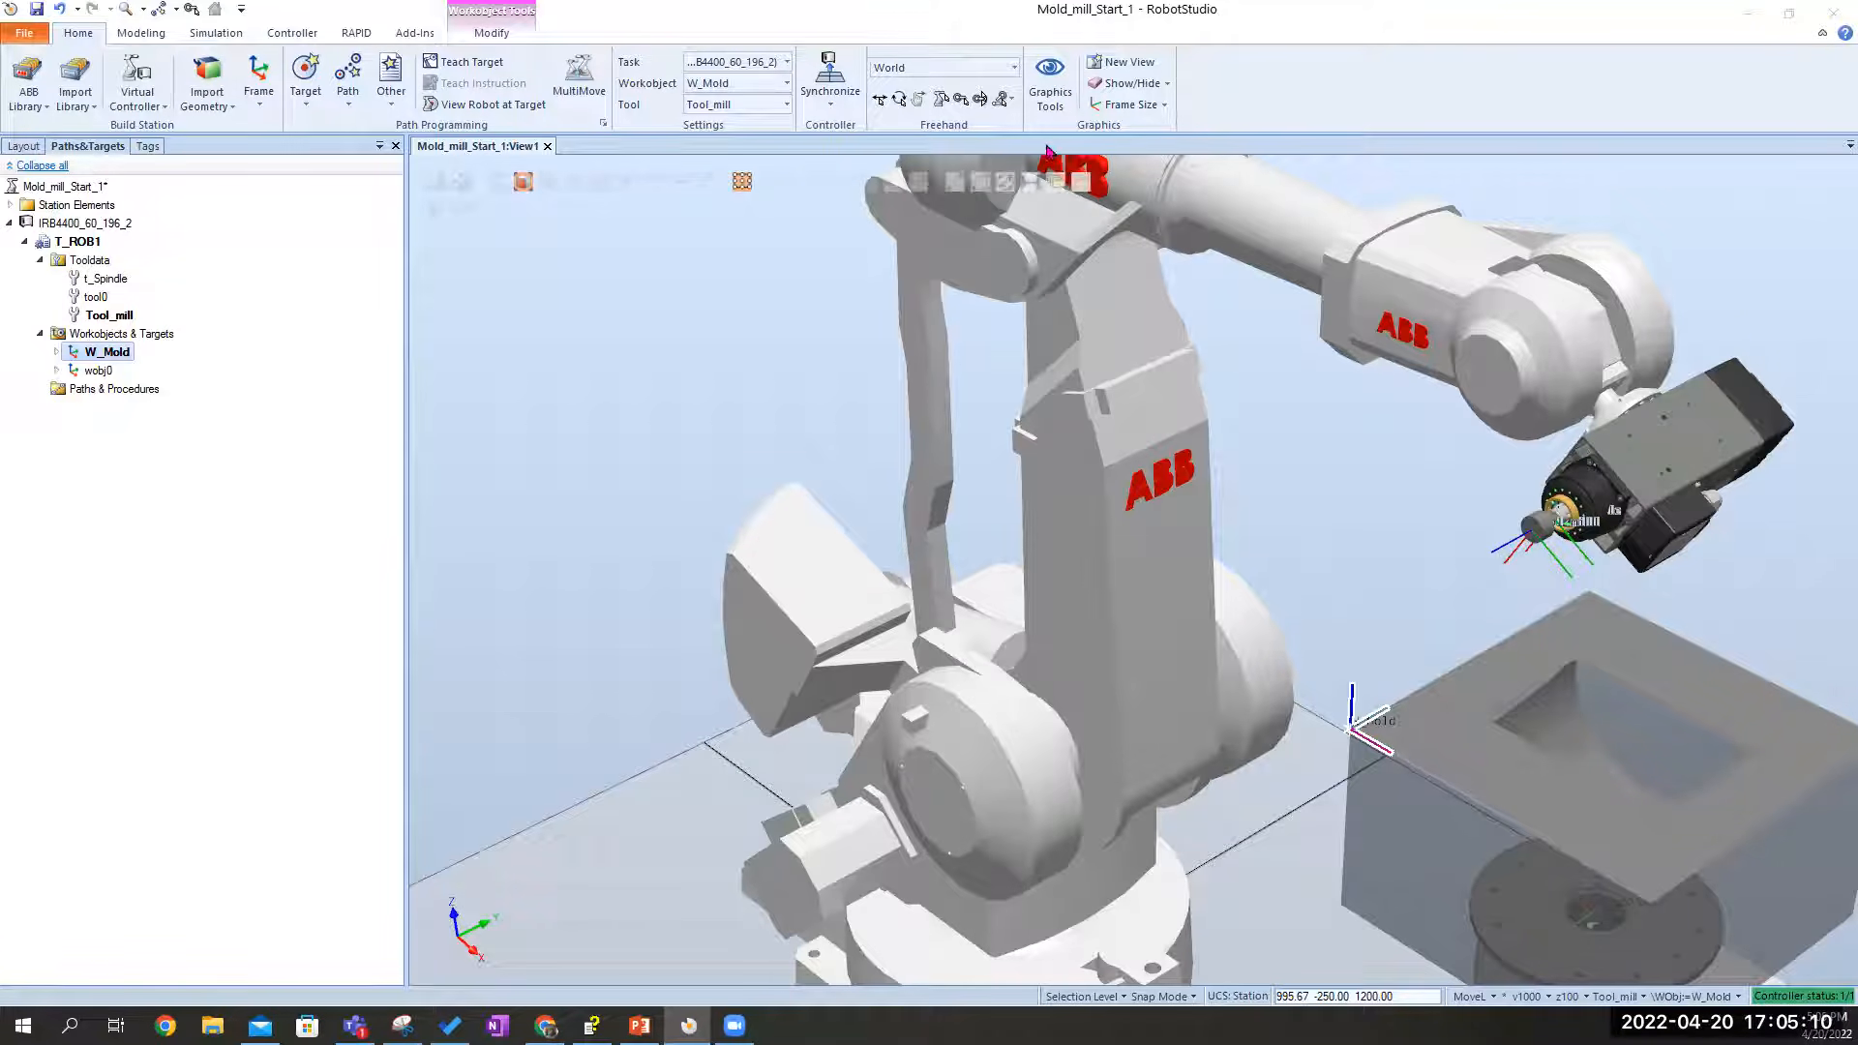
Select the IRB4400 robot and try linear jogging, then reorient it slightly about the Tool_mill tip
{"action": "left_click", "coordinate": [959, 101]}
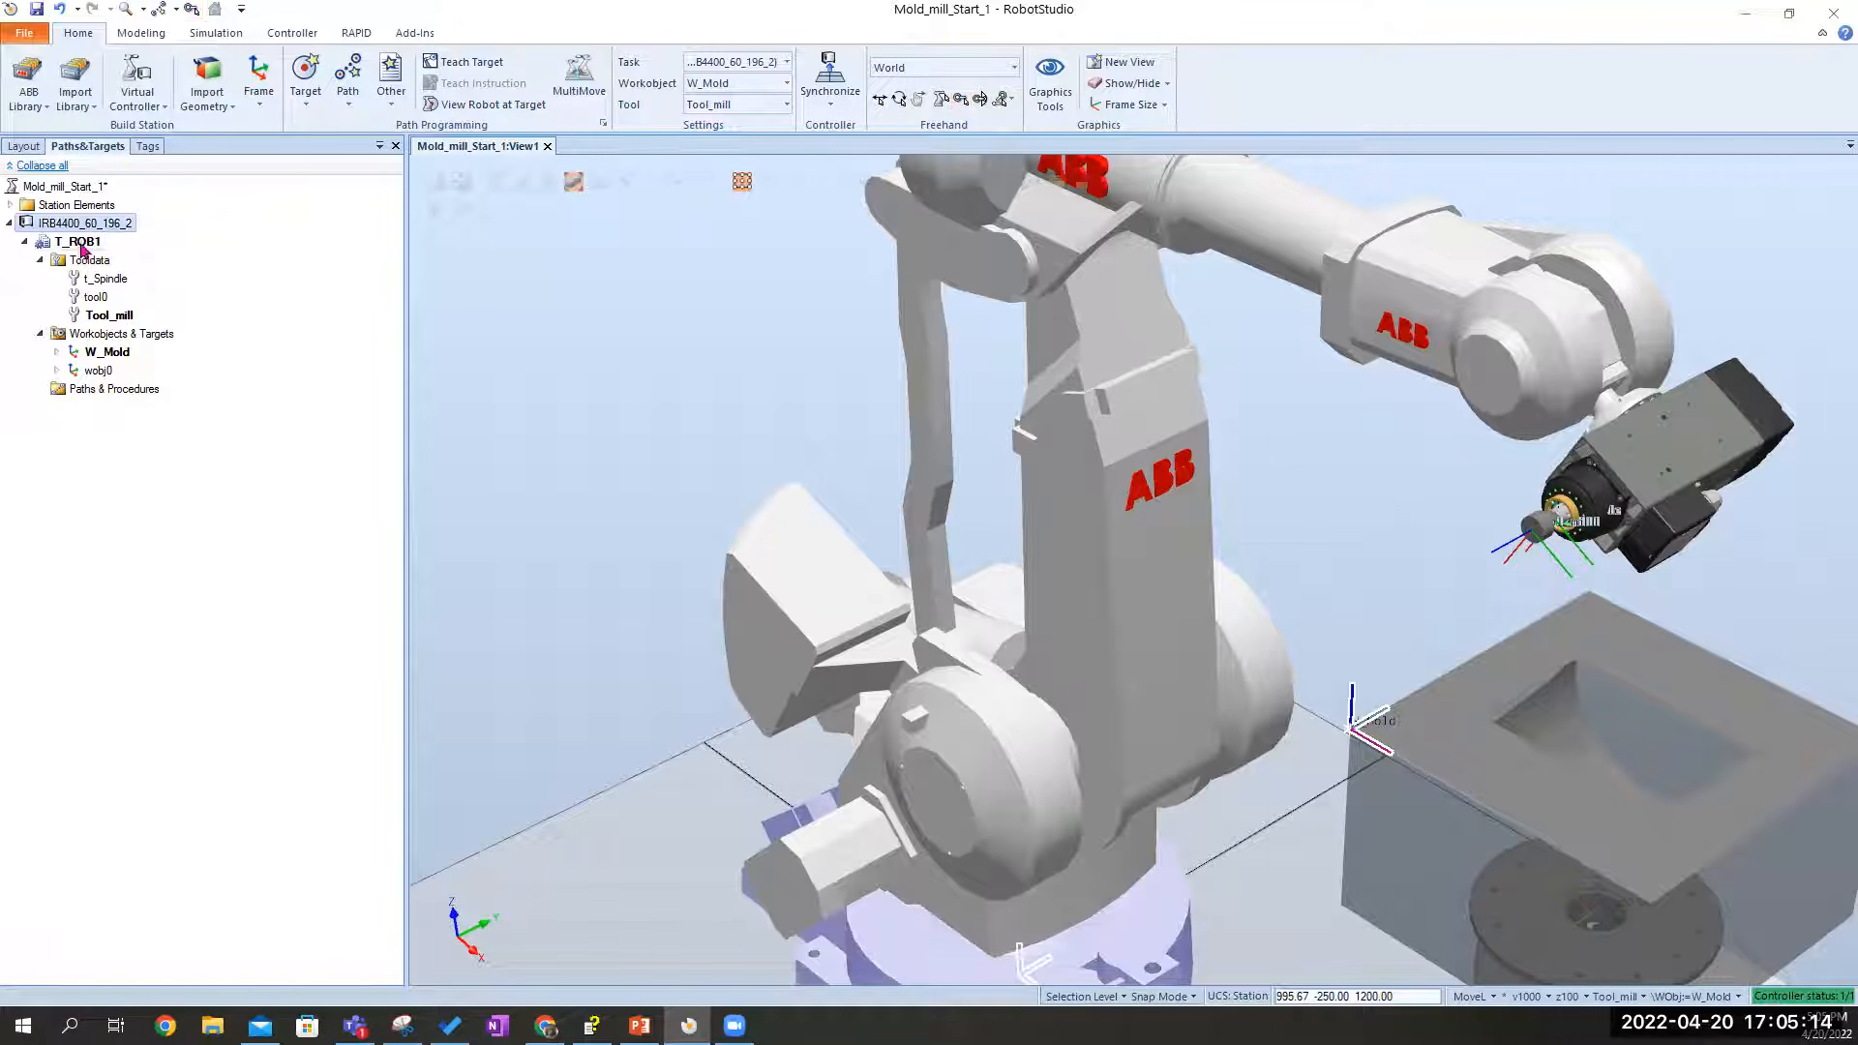
{"action": "left_click", "coordinate": [959, 101]}
{"action": "left_click", "coordinate": [32, 147]}
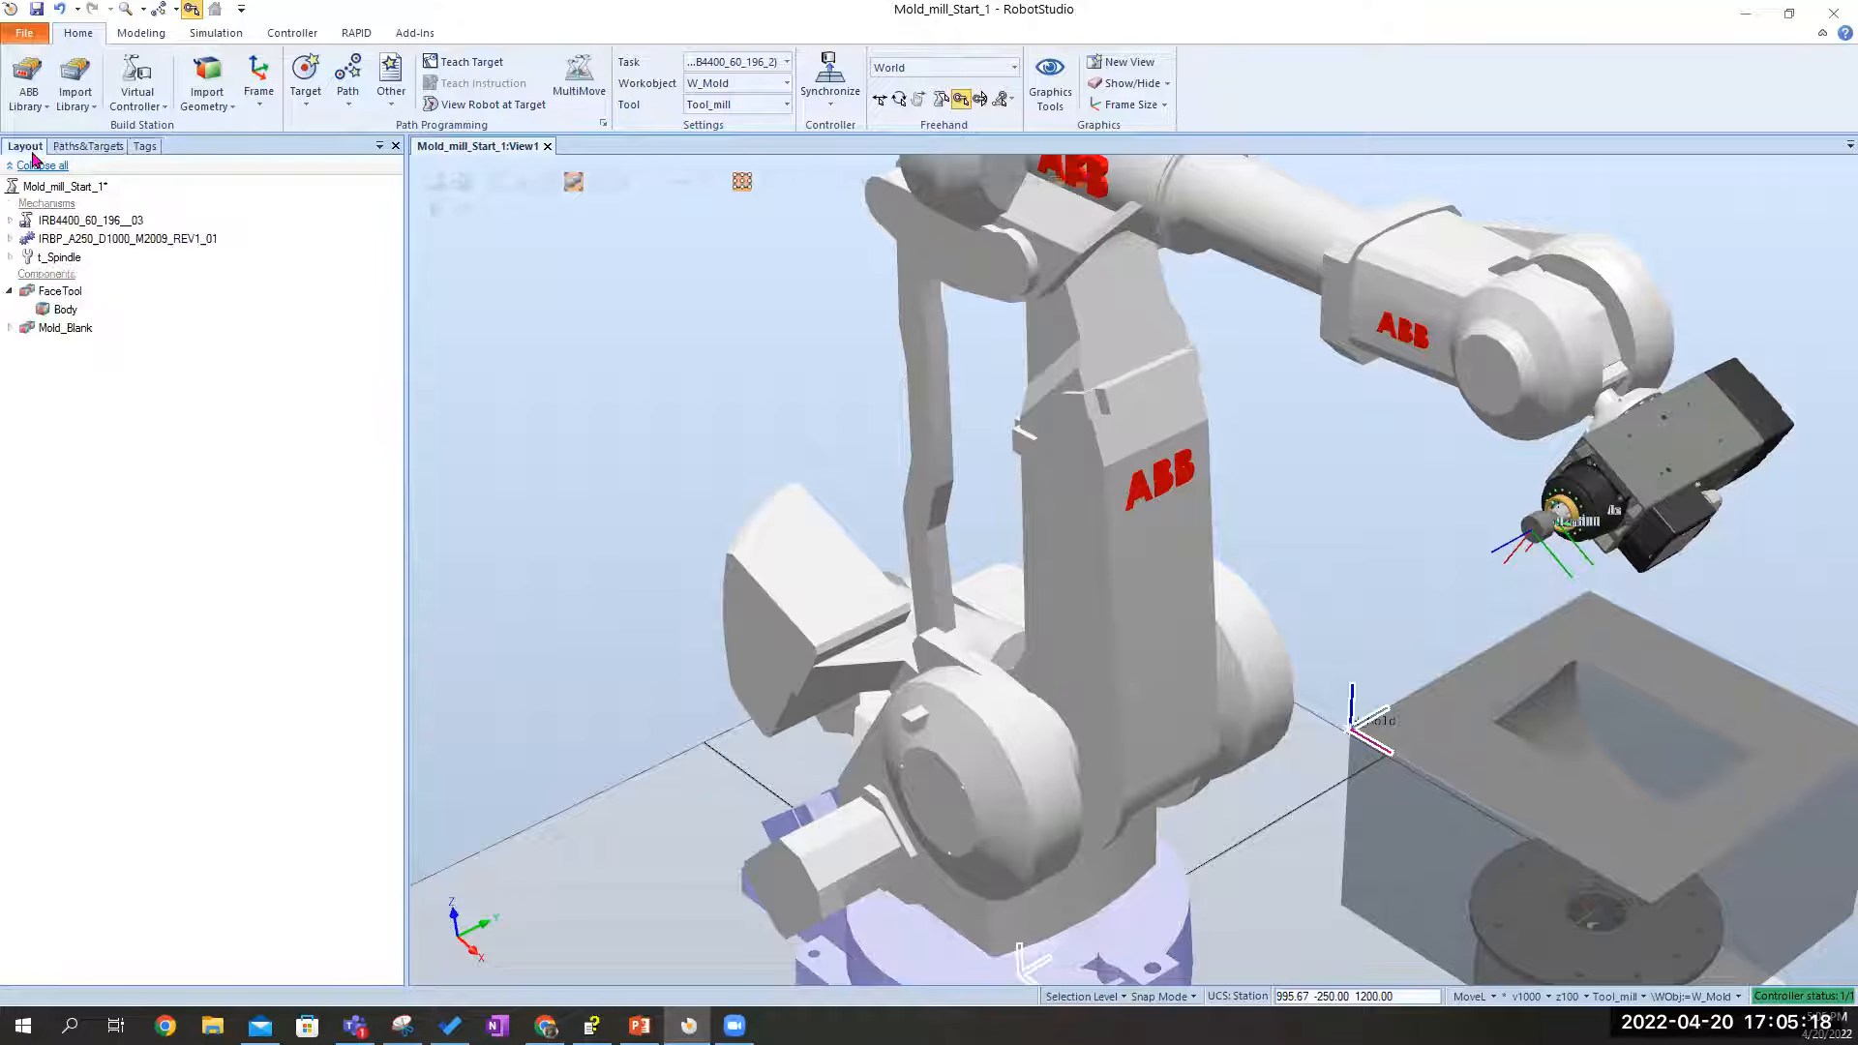
{"action": "left_click", "coordinate": [44, 240]}
{"action": "left_click", "coordinate": [51, 222]}
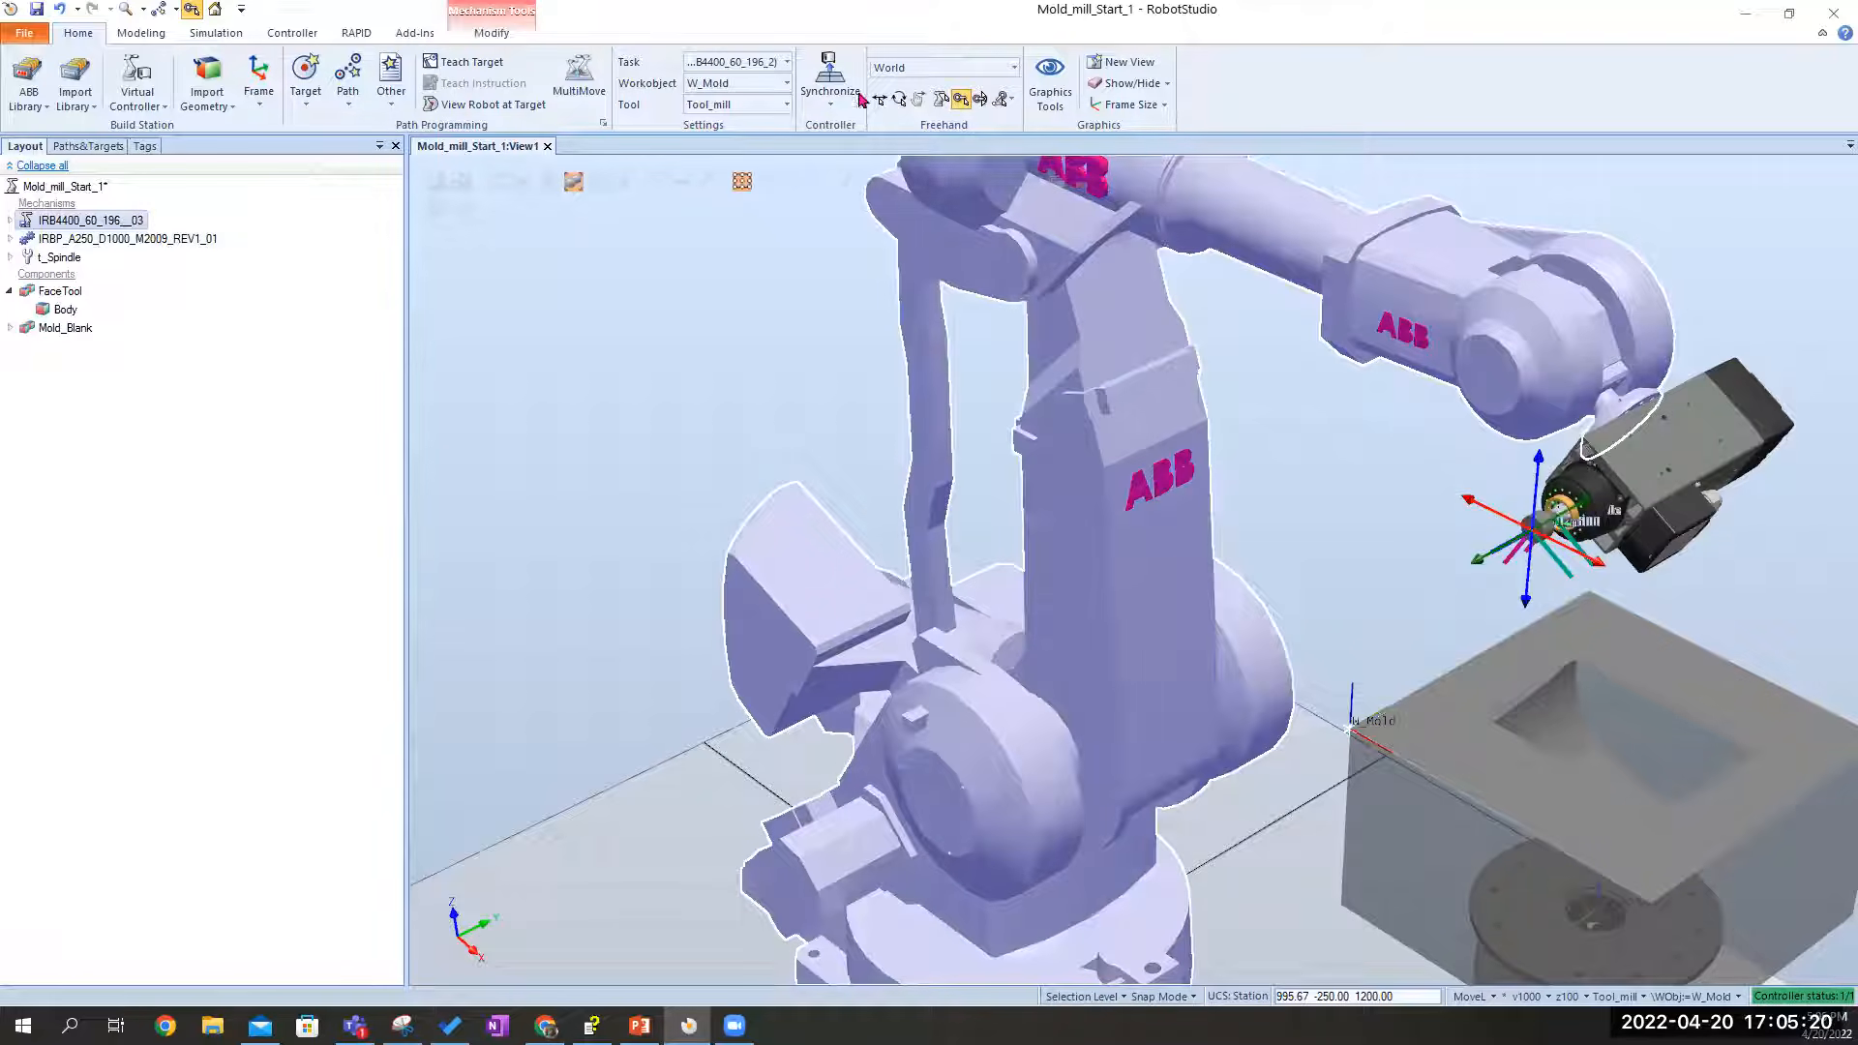
{"action": "left_click", "coordinate": [1532, 470]}
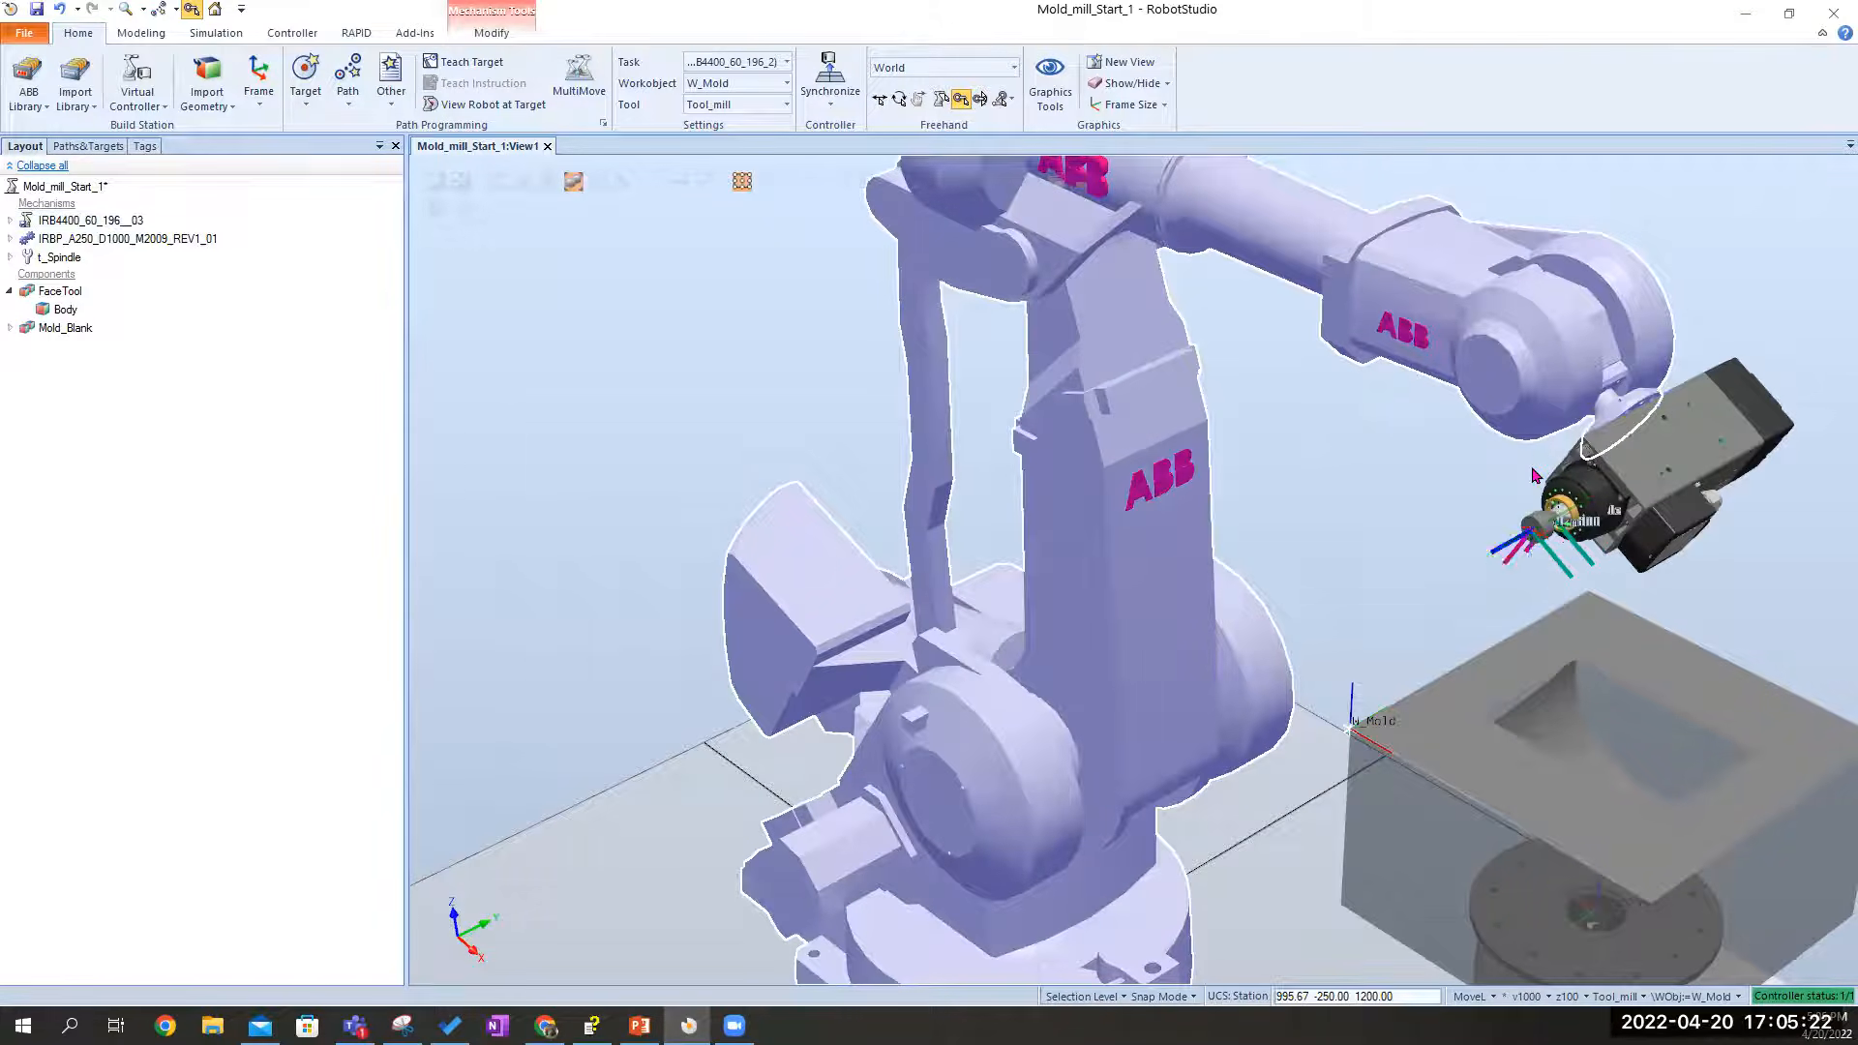
{"action": "left_click", "coordinate": [980, 100]}
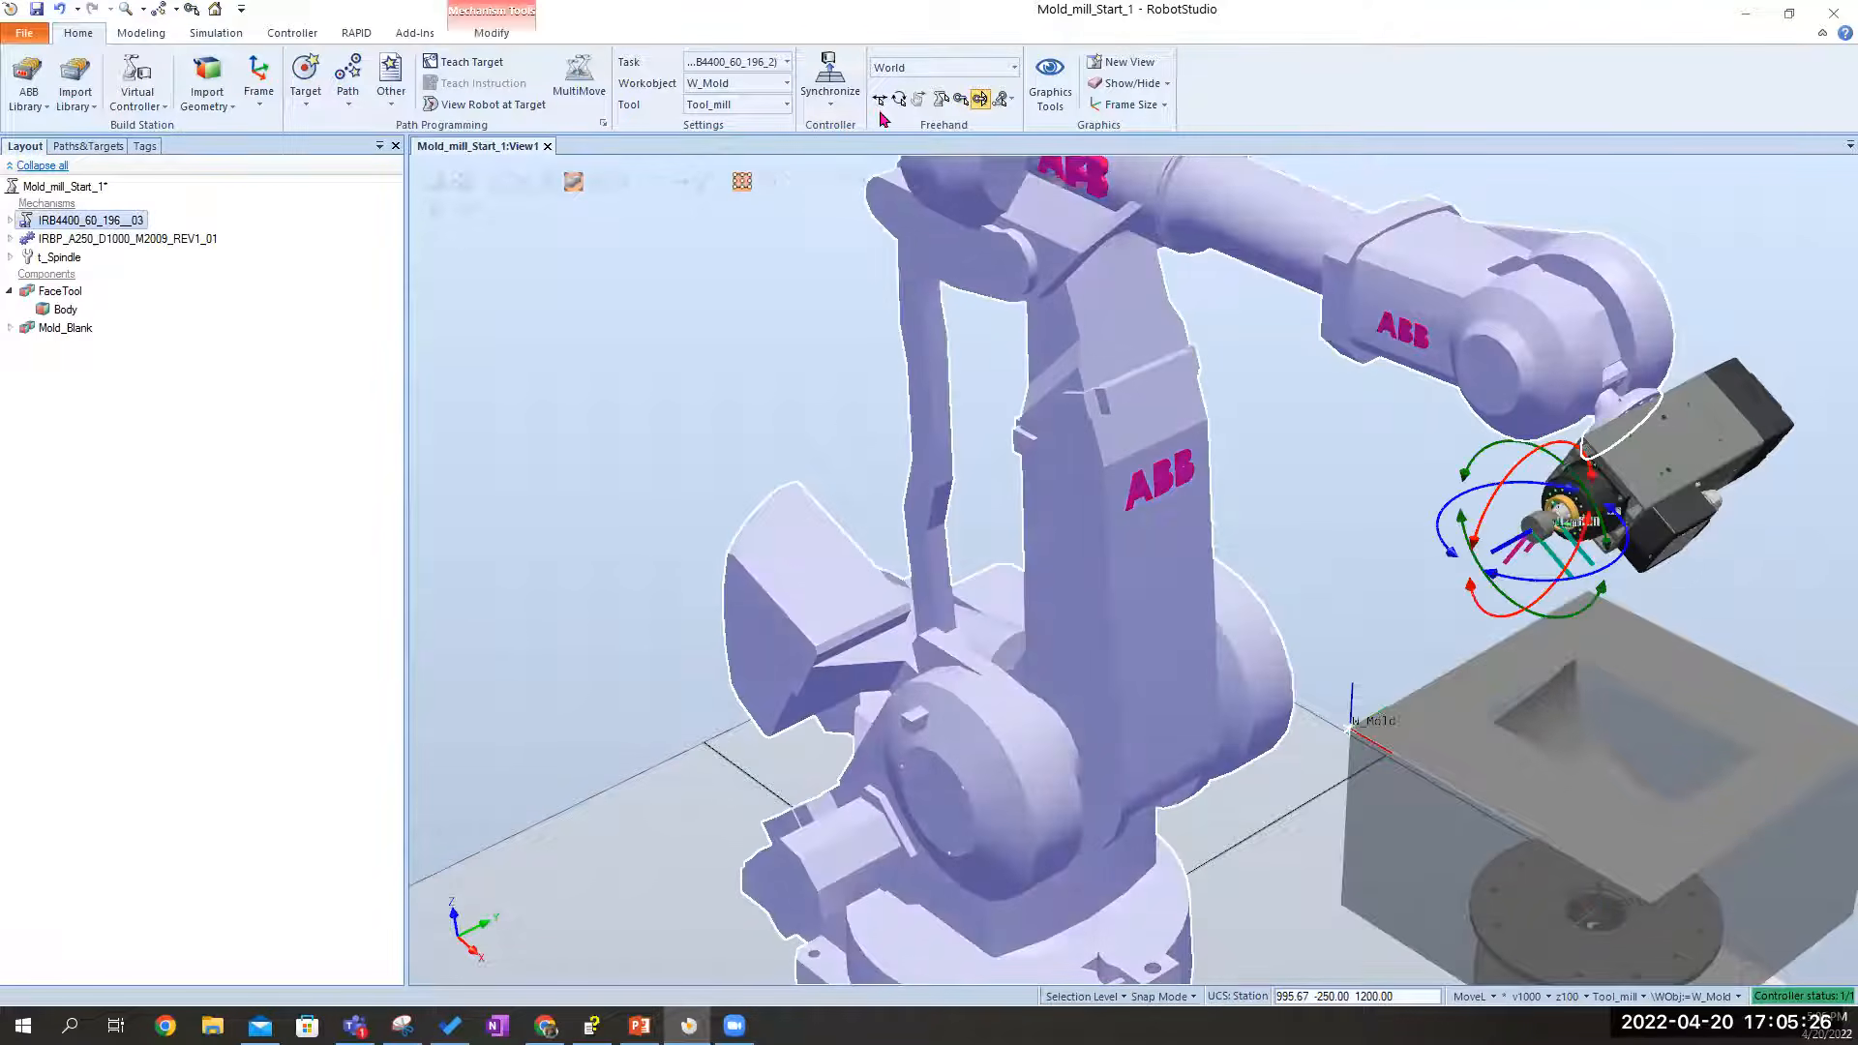
{"action": "mouse_move", "coordinate": [1519, 470]}
{"action": "left_mouse_down"}
{"action": "mouse_move", "coordinate": [1503, 496]}
{"action": "mouse_move", "coordinate": [1510, 474]}
{"action": "left_mouse_up"}
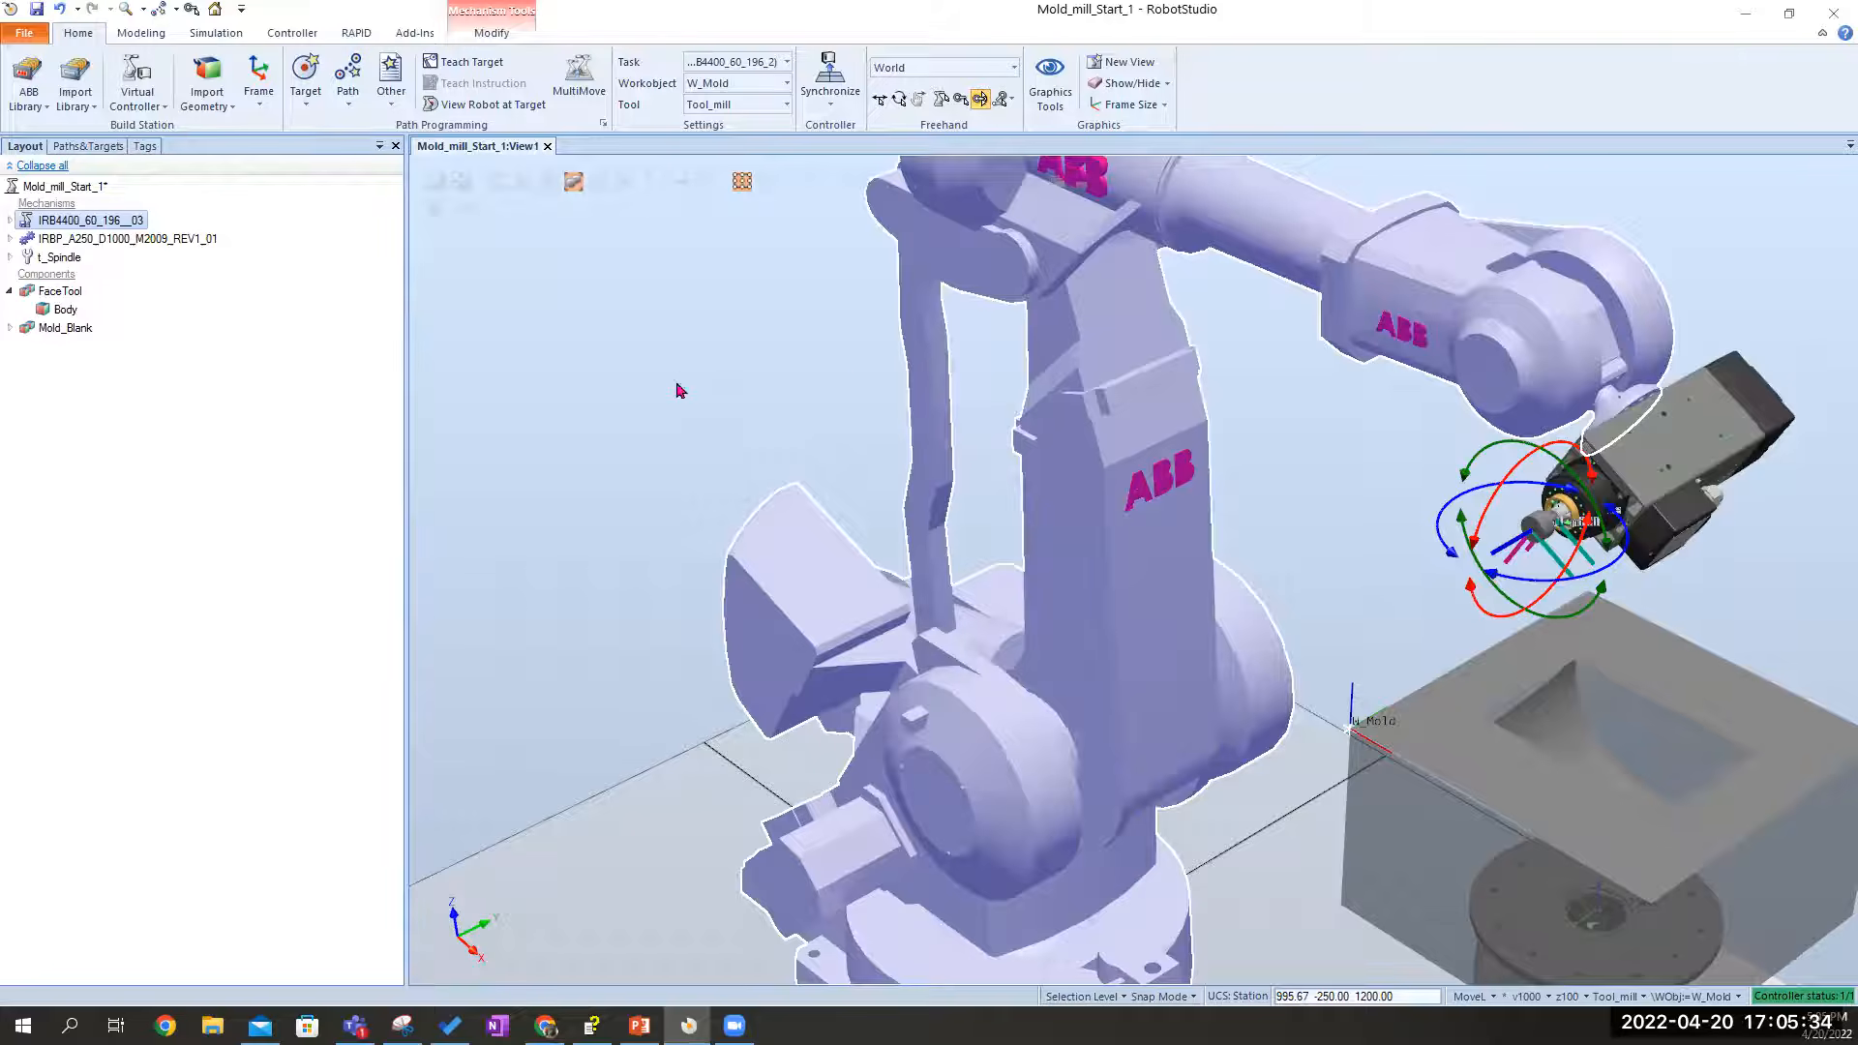
Open the Machining 6.04 PowerPac and delete the Mold_Blank workobject together with its child geometry
{"action": "left_click", "coordinate": [427, 35]}
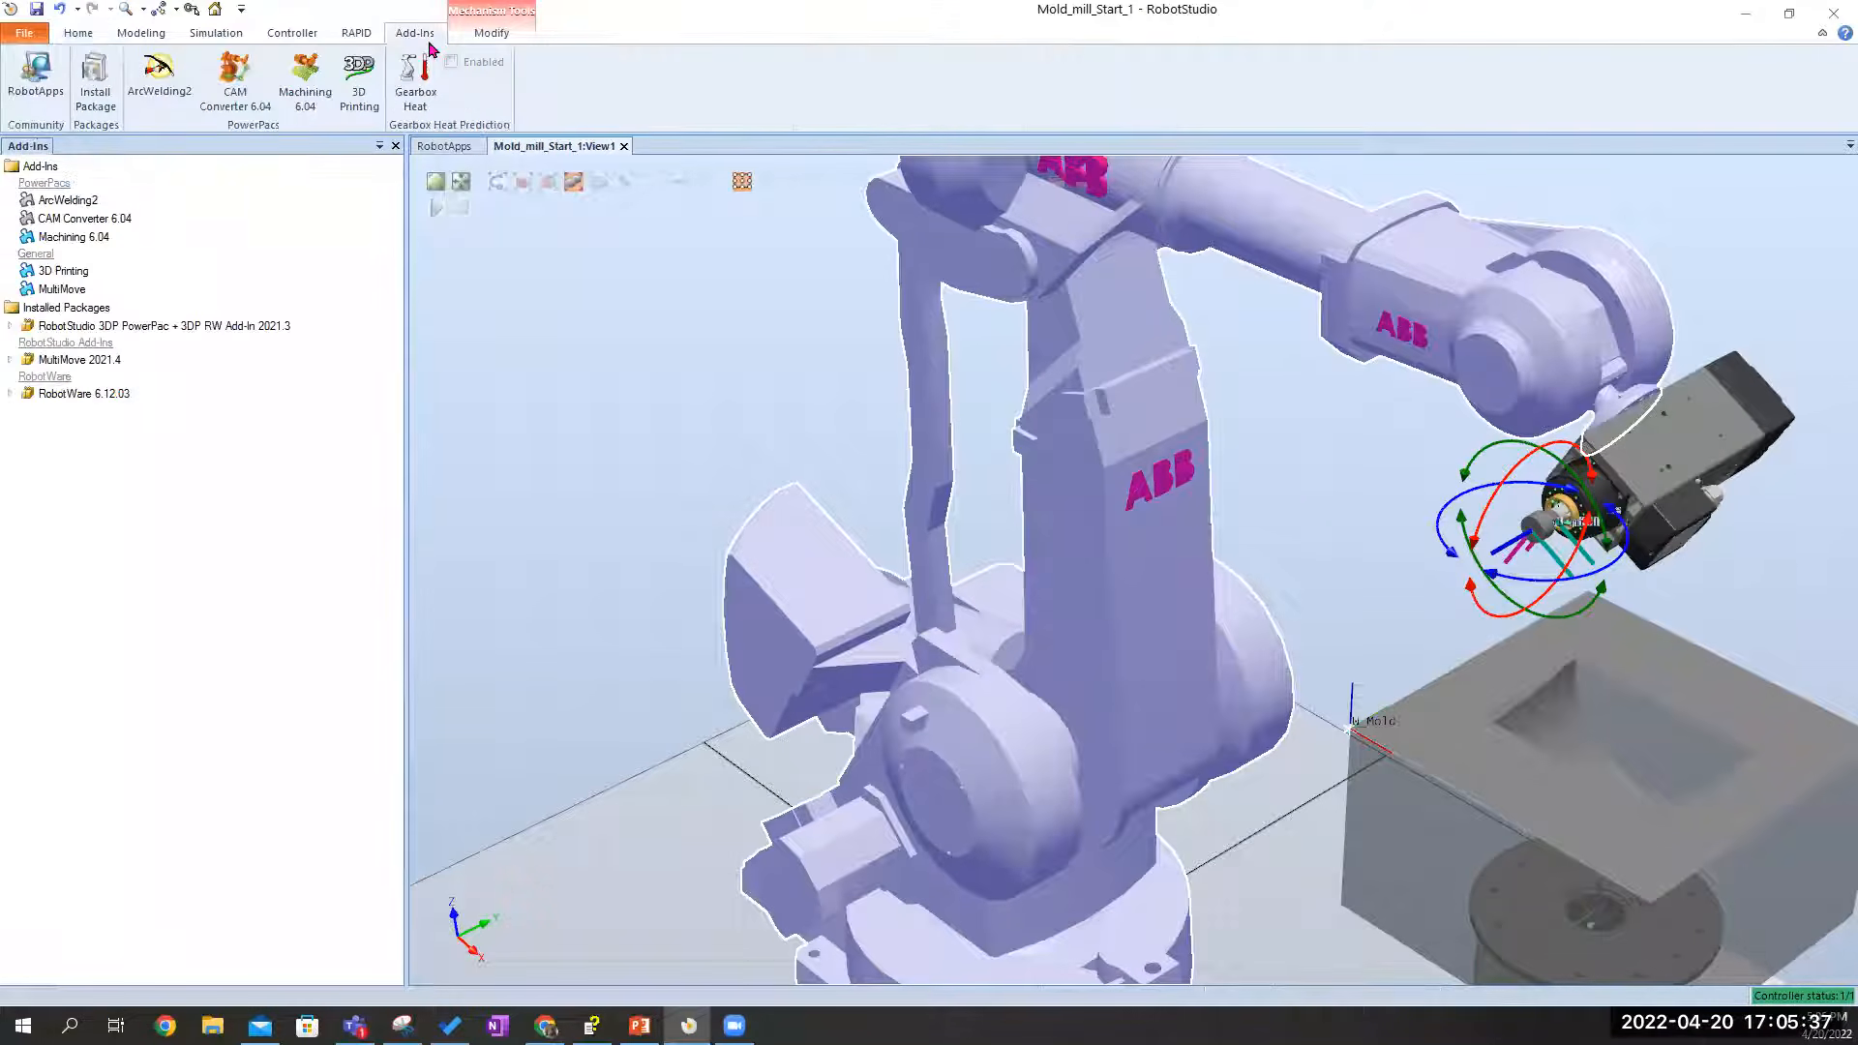
{"action": "left_click", "coordinate": [305, 77]}
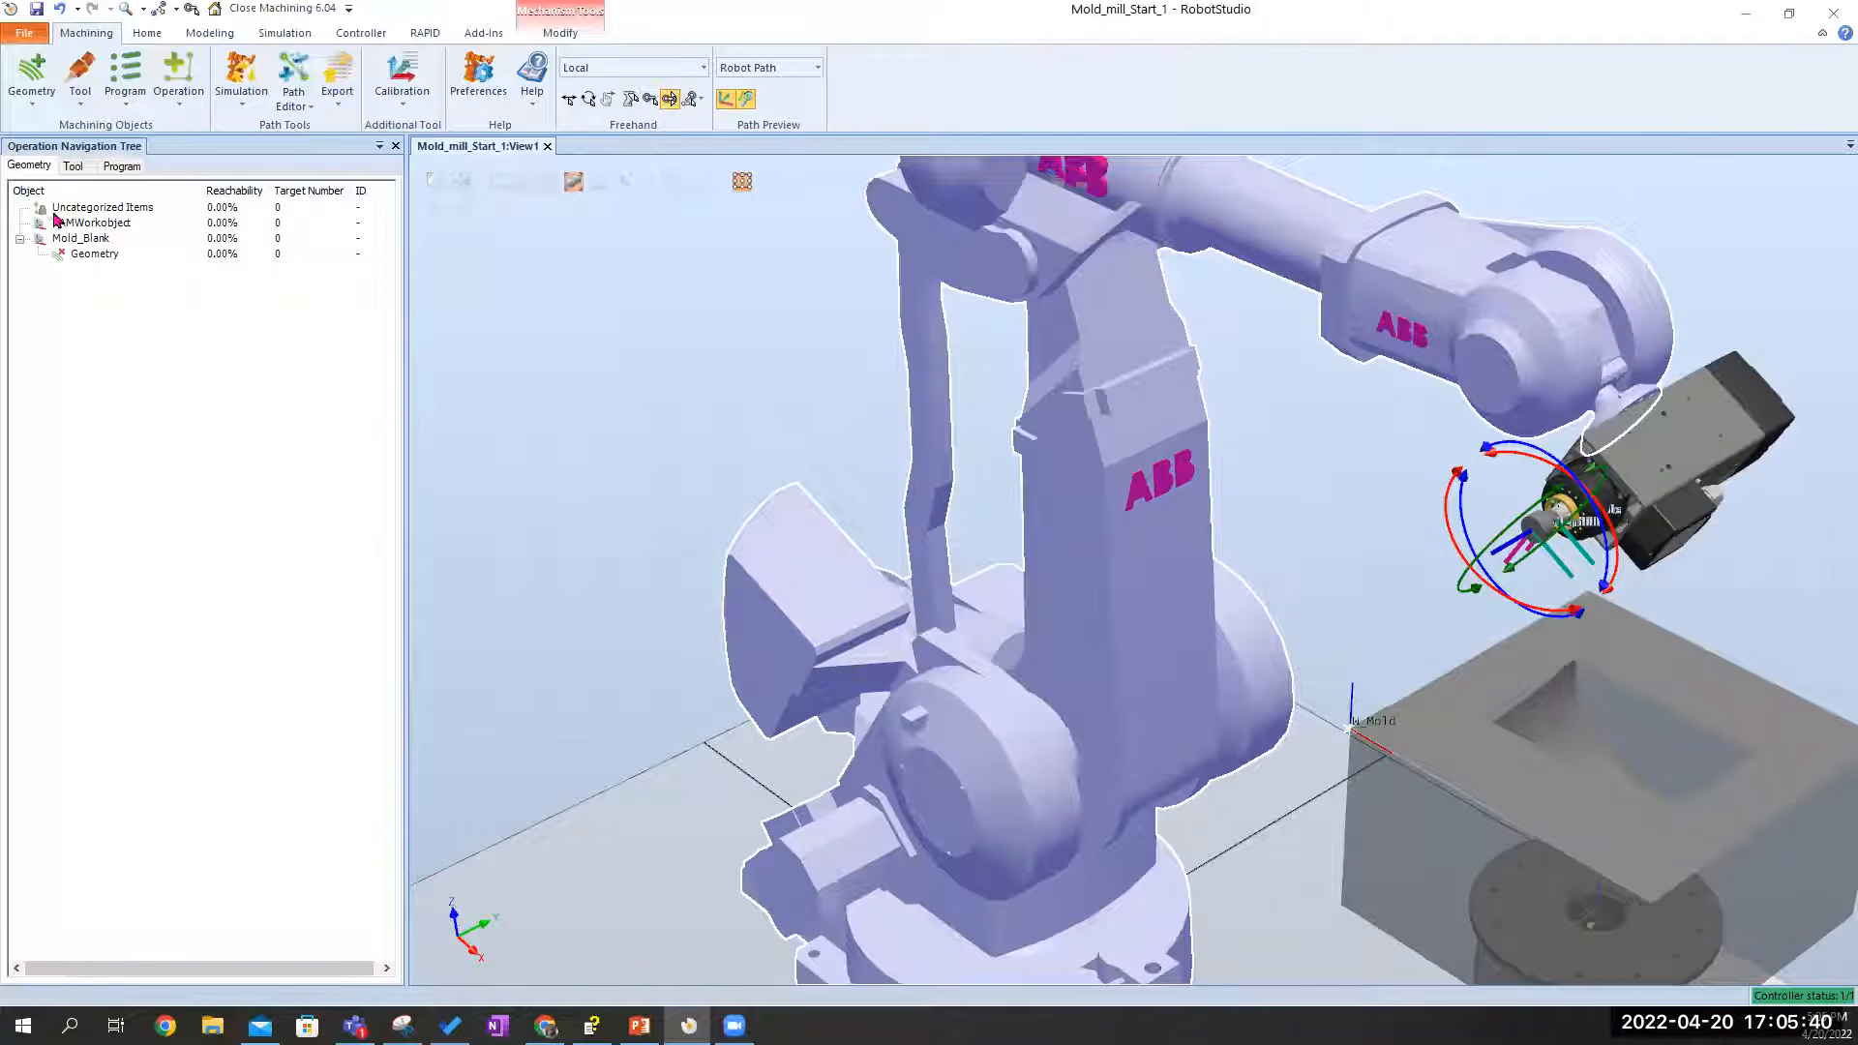
{"action": "left_click", "coordinate": [71, 256]}
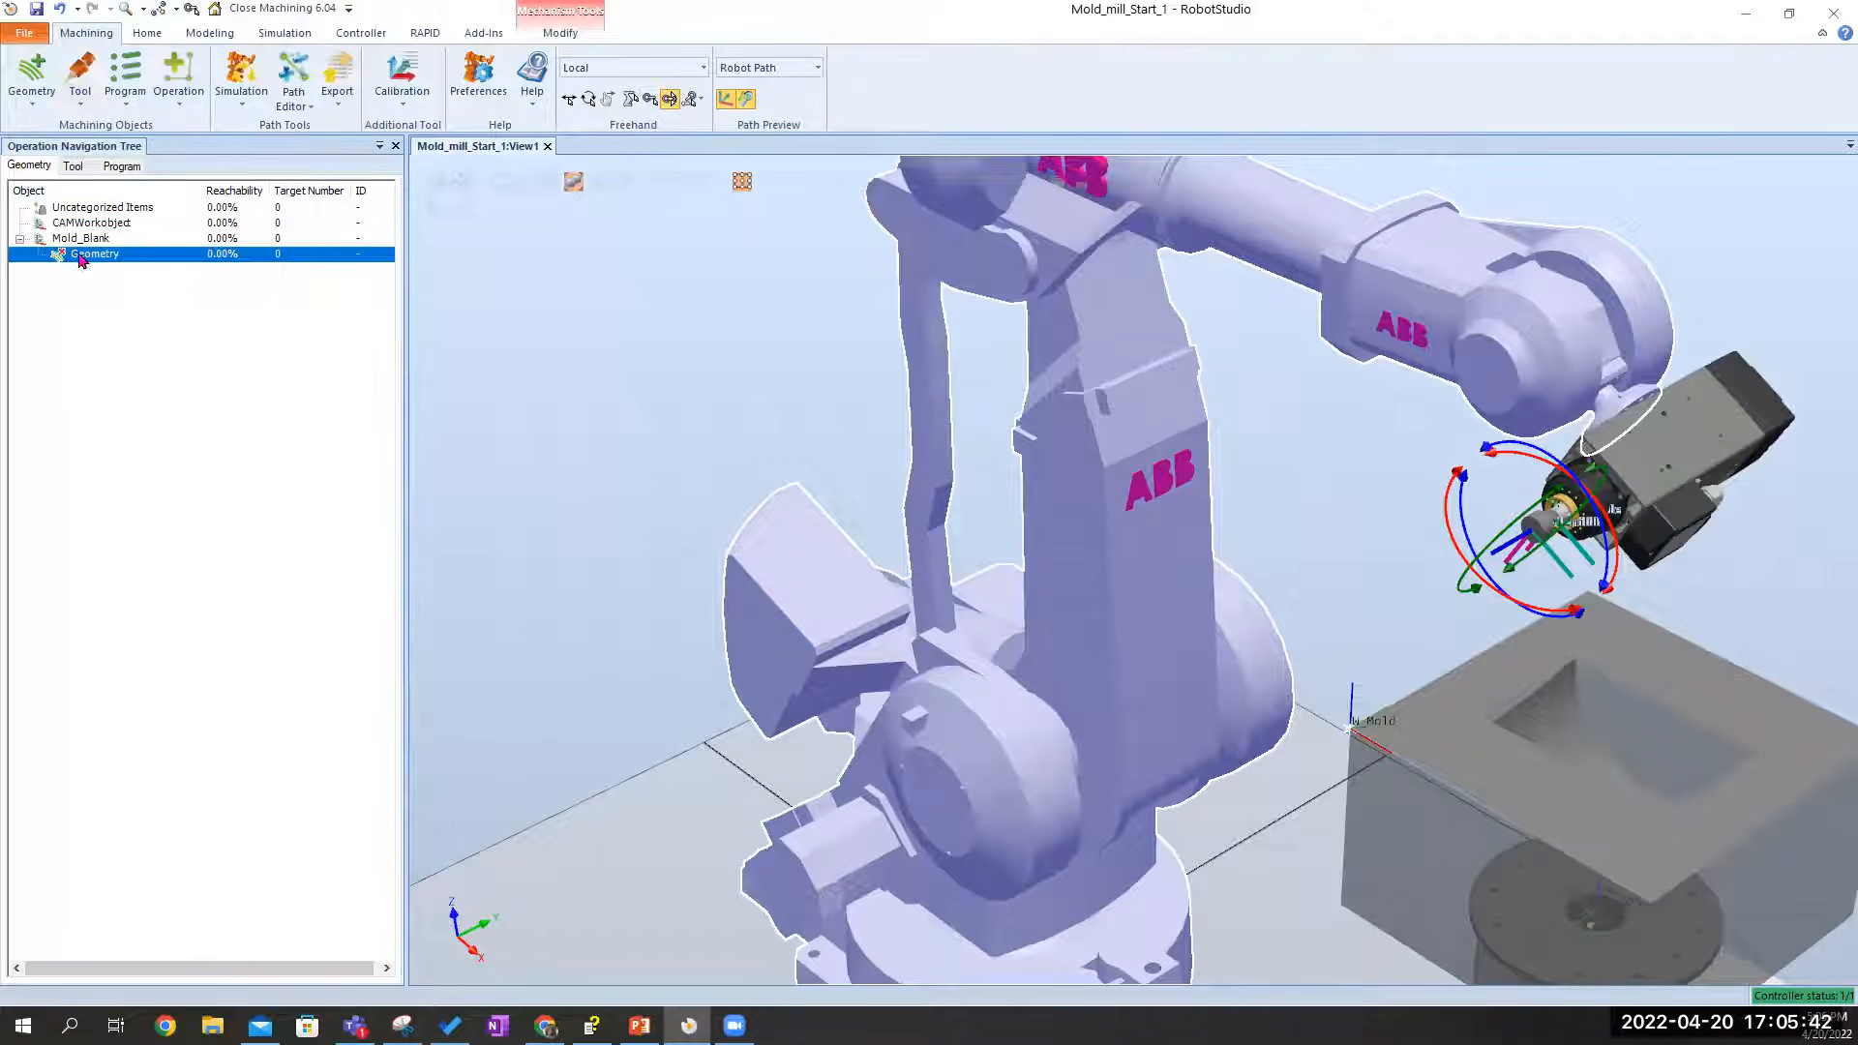
{"action": "right_click", "coordinate": [87, 253]}
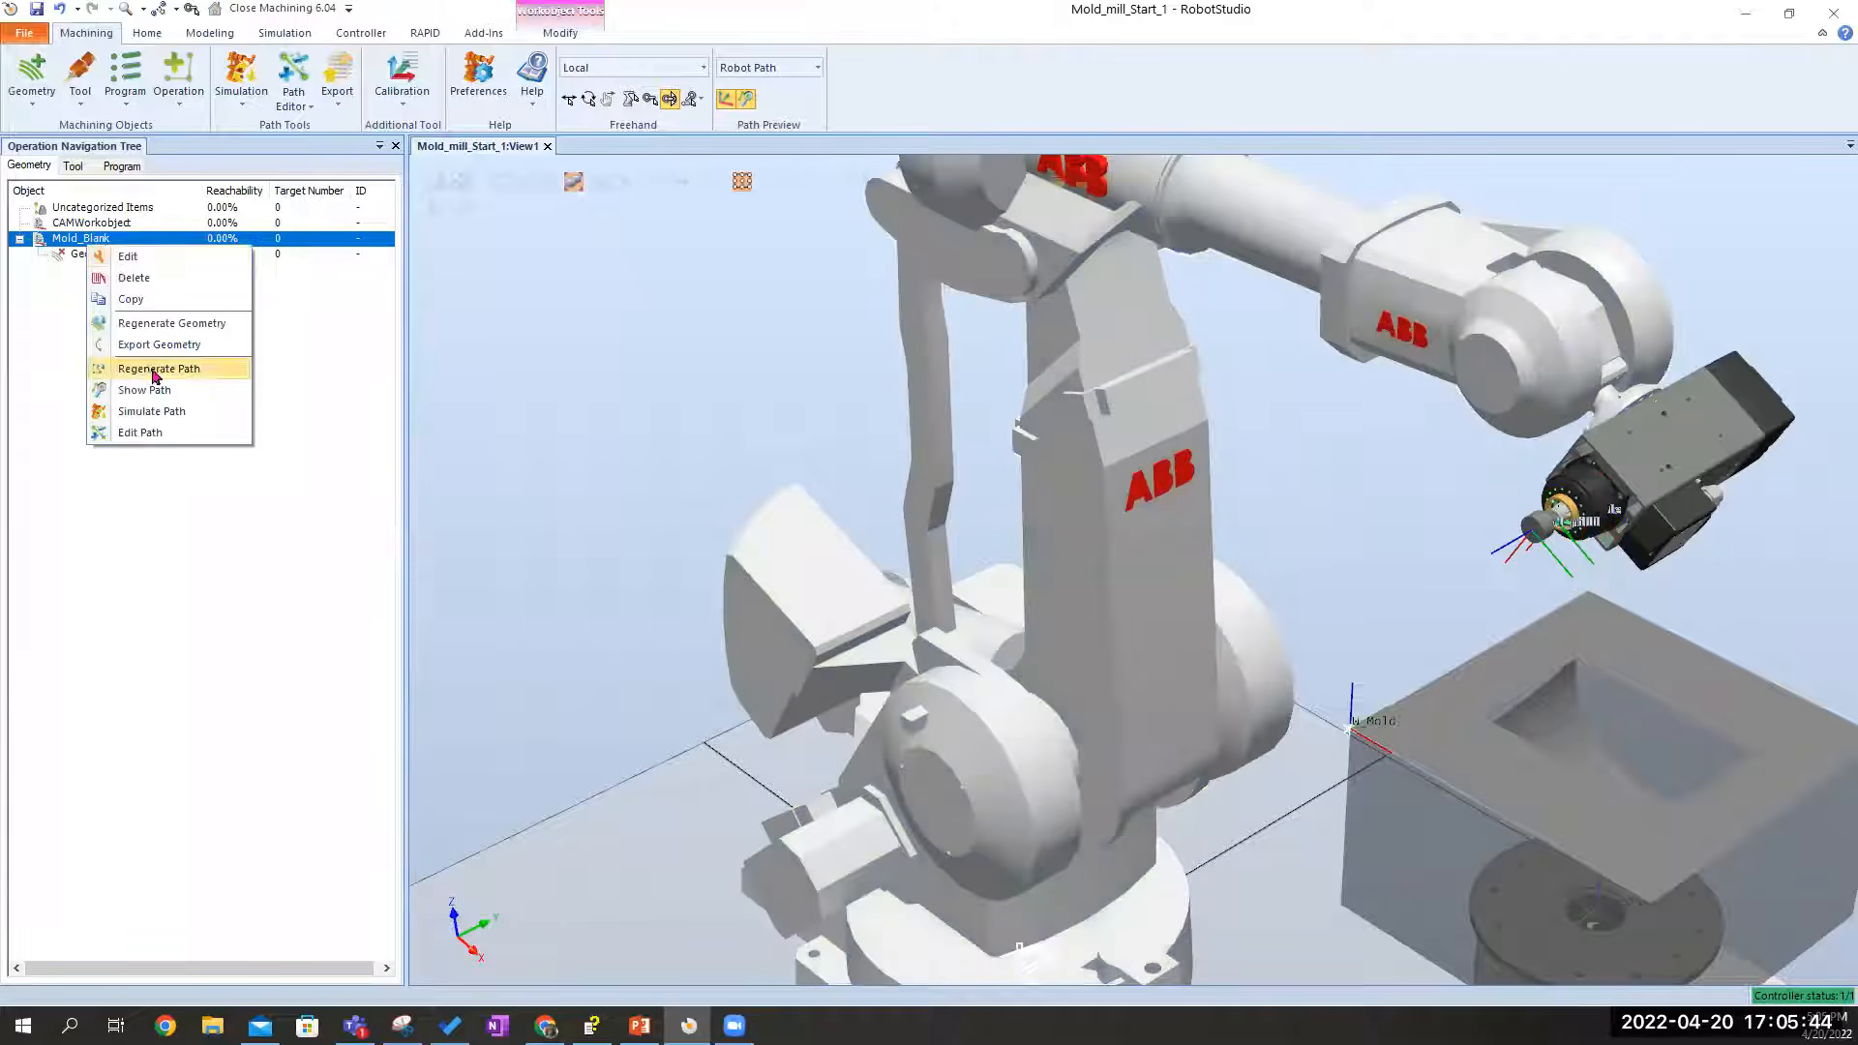
{"action": "left_click", "coordinate": [129, 295]}
{"action": "left_click", "coordinate": [977, 569]}
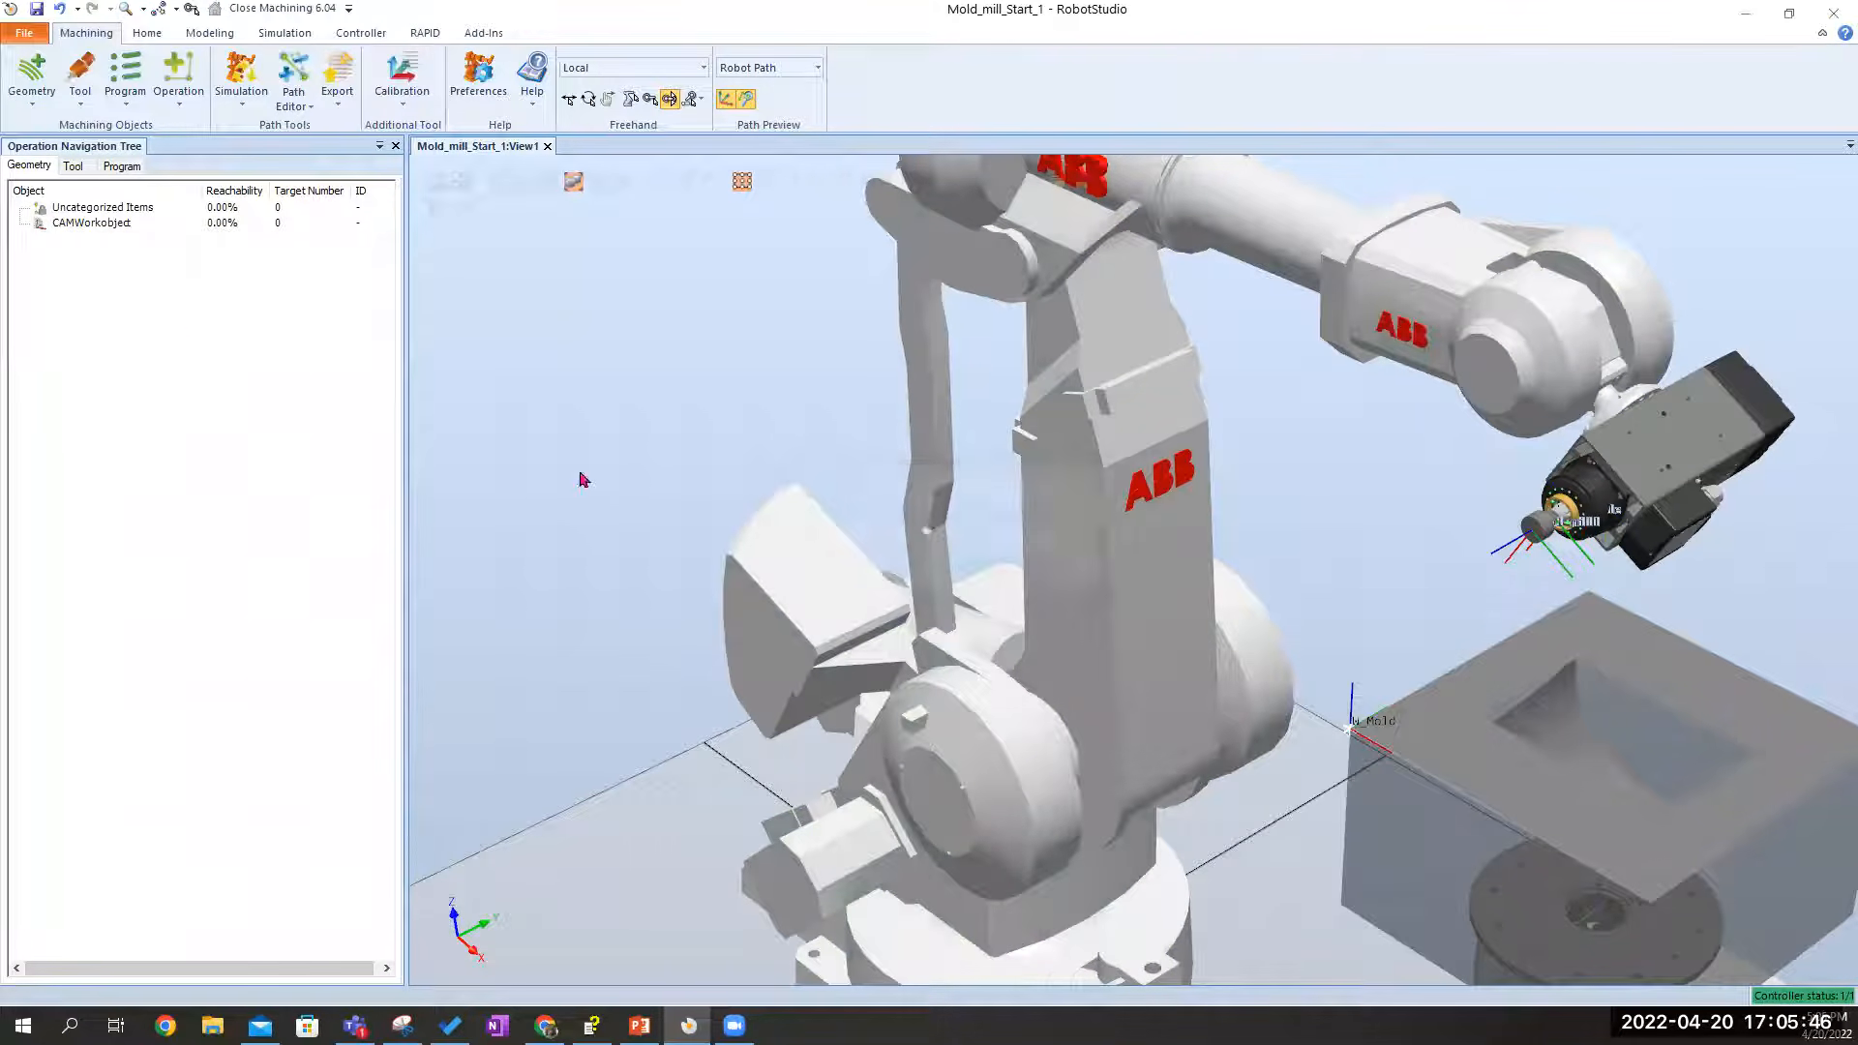
Delete the leftover CAMWorkobject from the machining geometry tree
{"action": "right_click", "coordinate": [94, 230]}
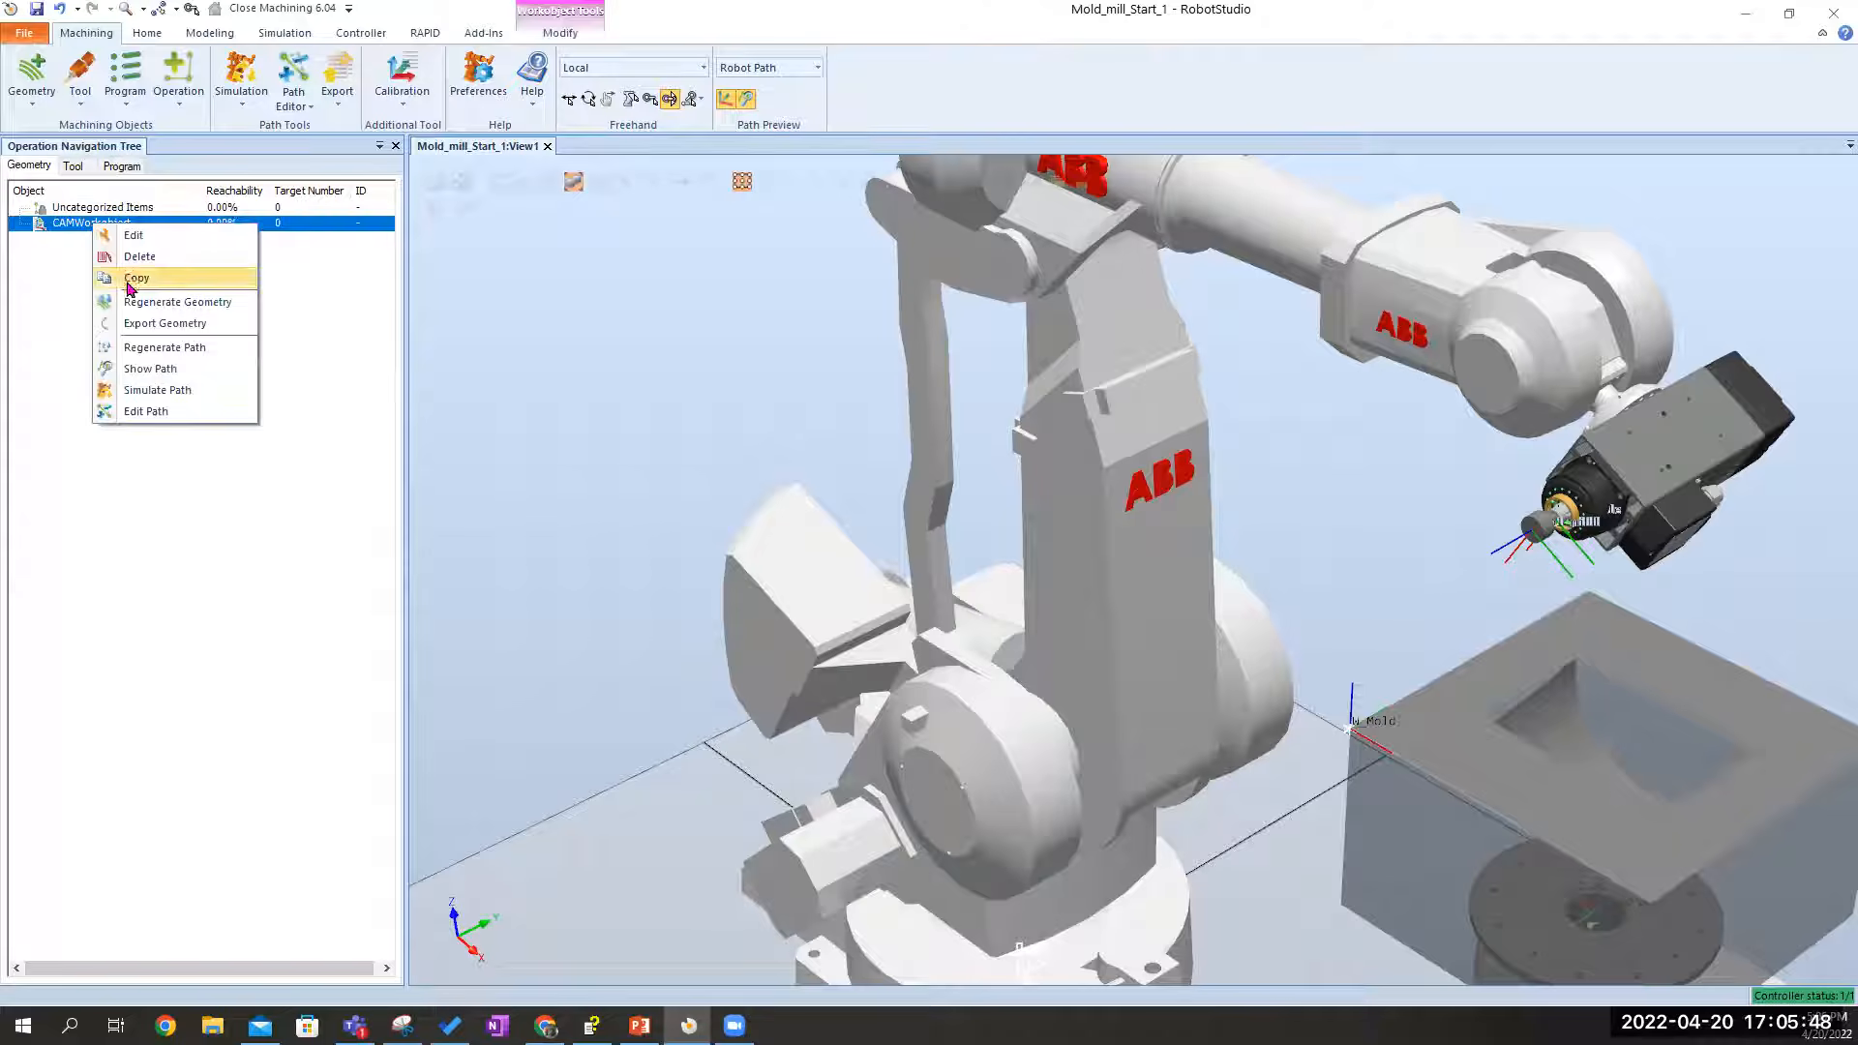
{"action": "left_click", "coordinate": [134, 272]}
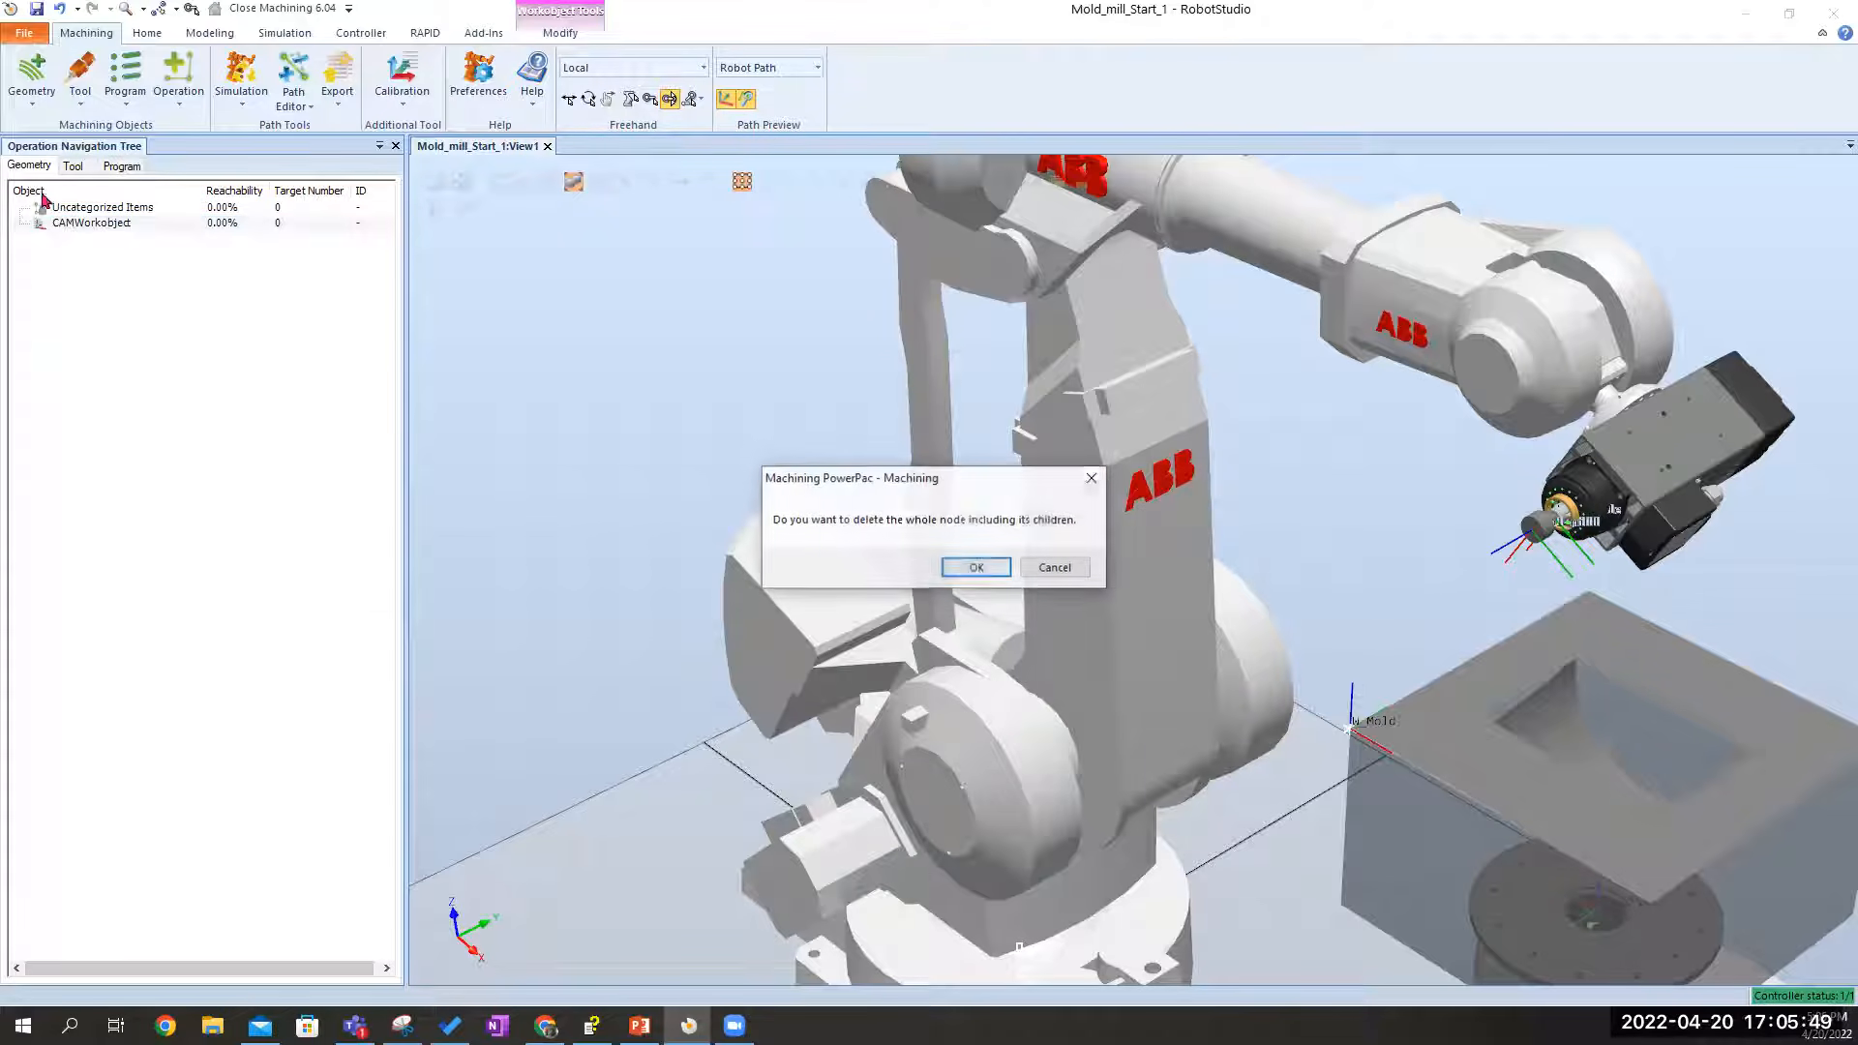
{"action": "left_click", "coordinate": [972, 568]}
Delete the existing Mold_Tool from the machining tool tree
{"action": "left_click", "coordinate": [73, 167]}
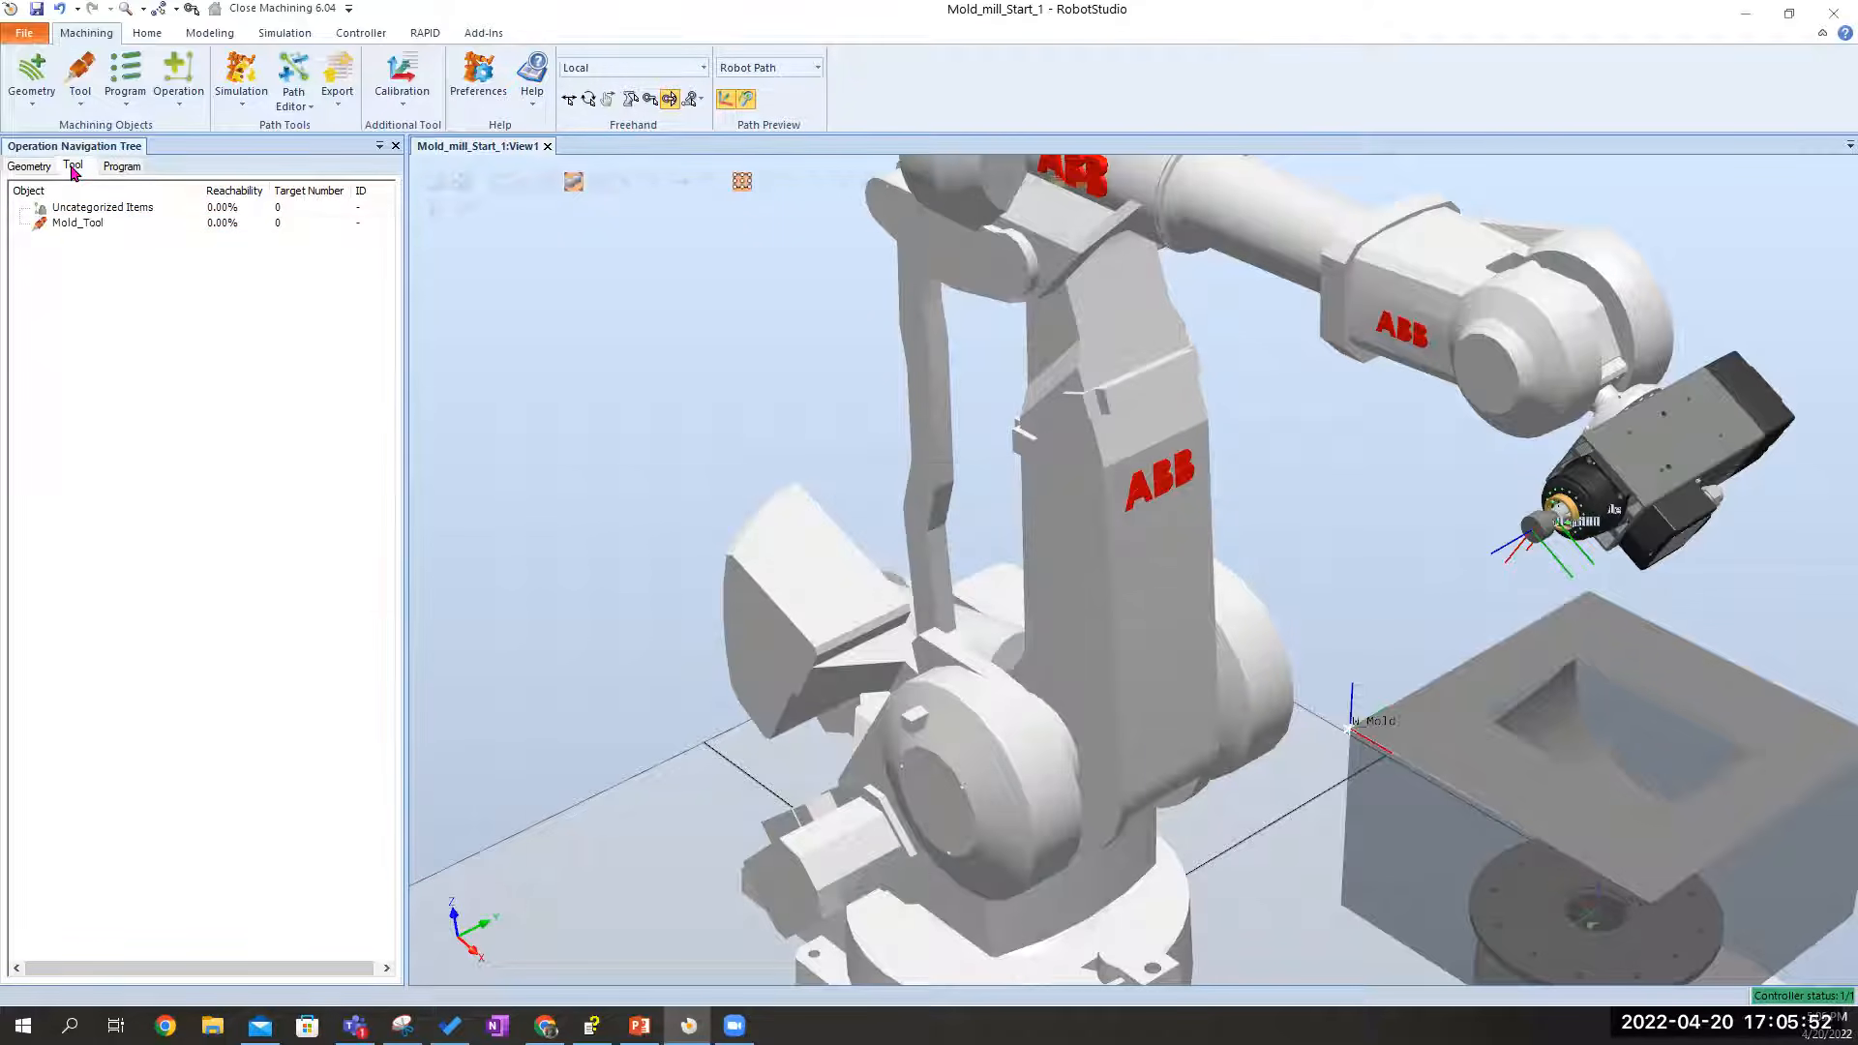
{"action": "right_click", "coordinate": [78, 222]}
{"action": "left_click", "coordinate": [117, 255]}
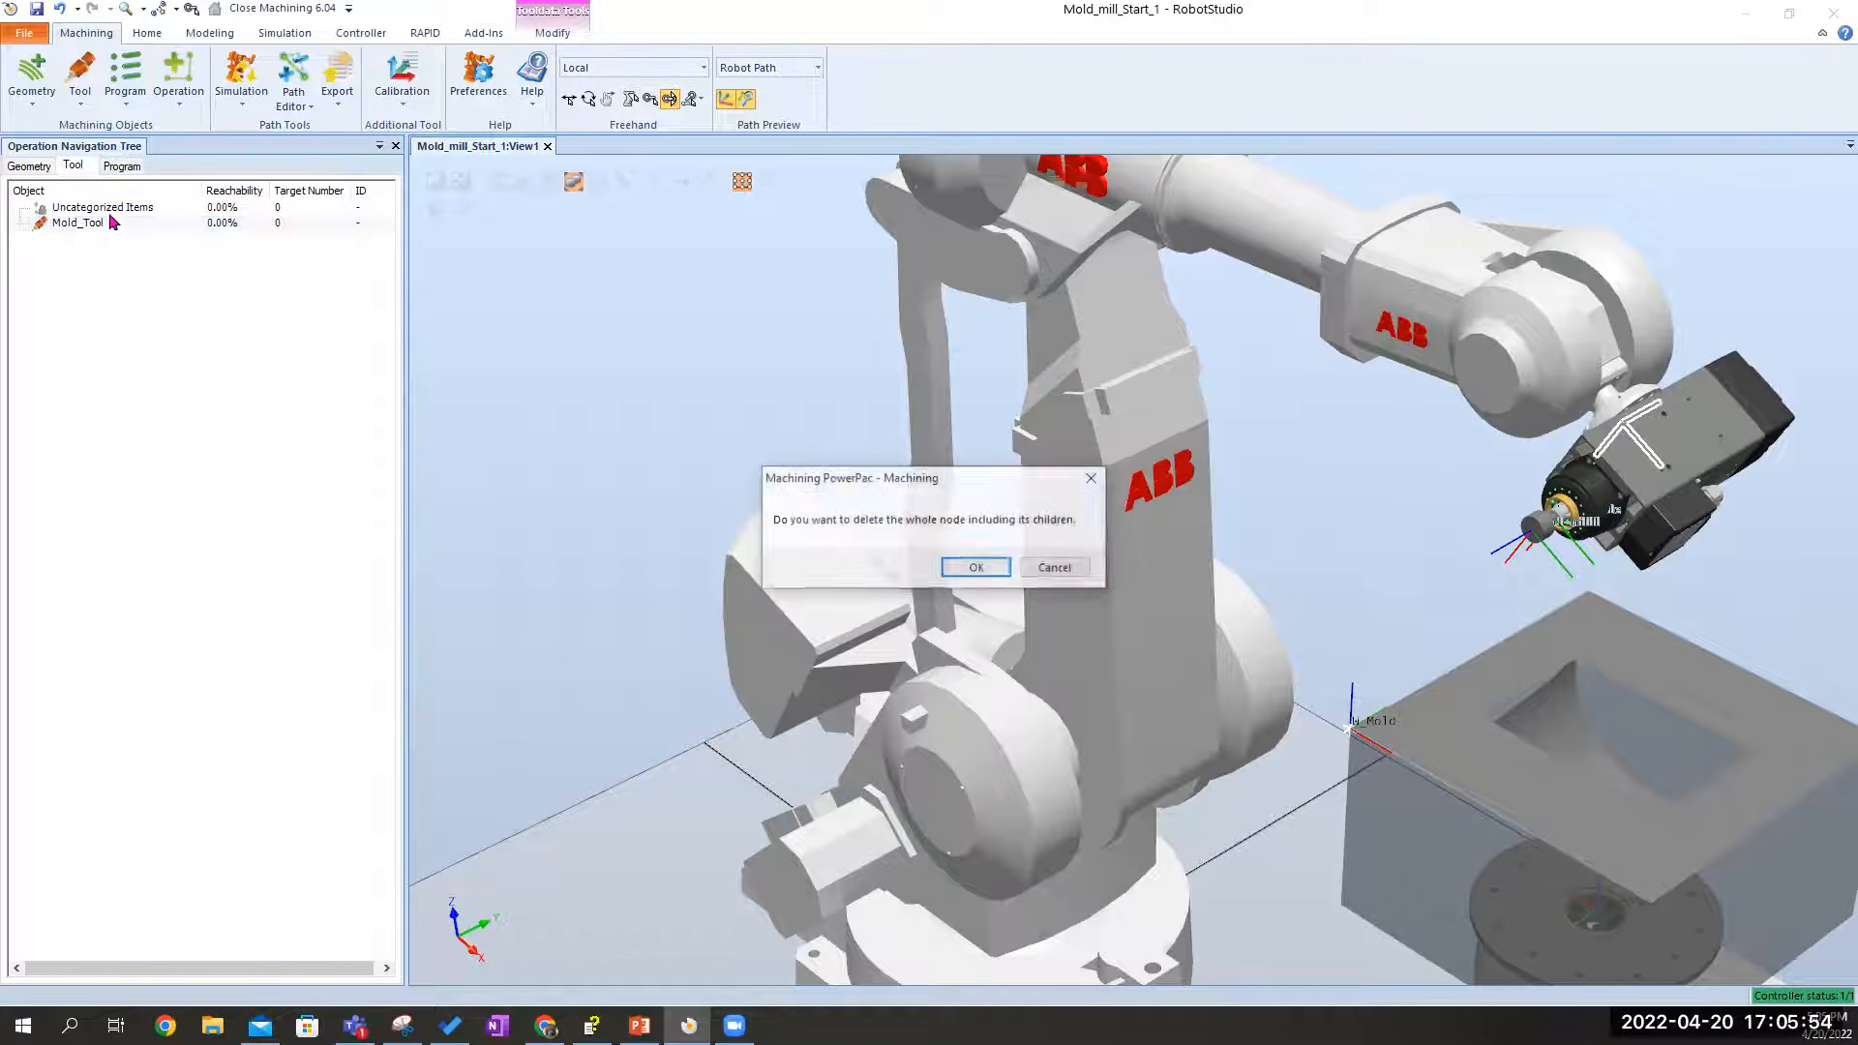
{"action": "left_click", "coordinate": [974, 567]}
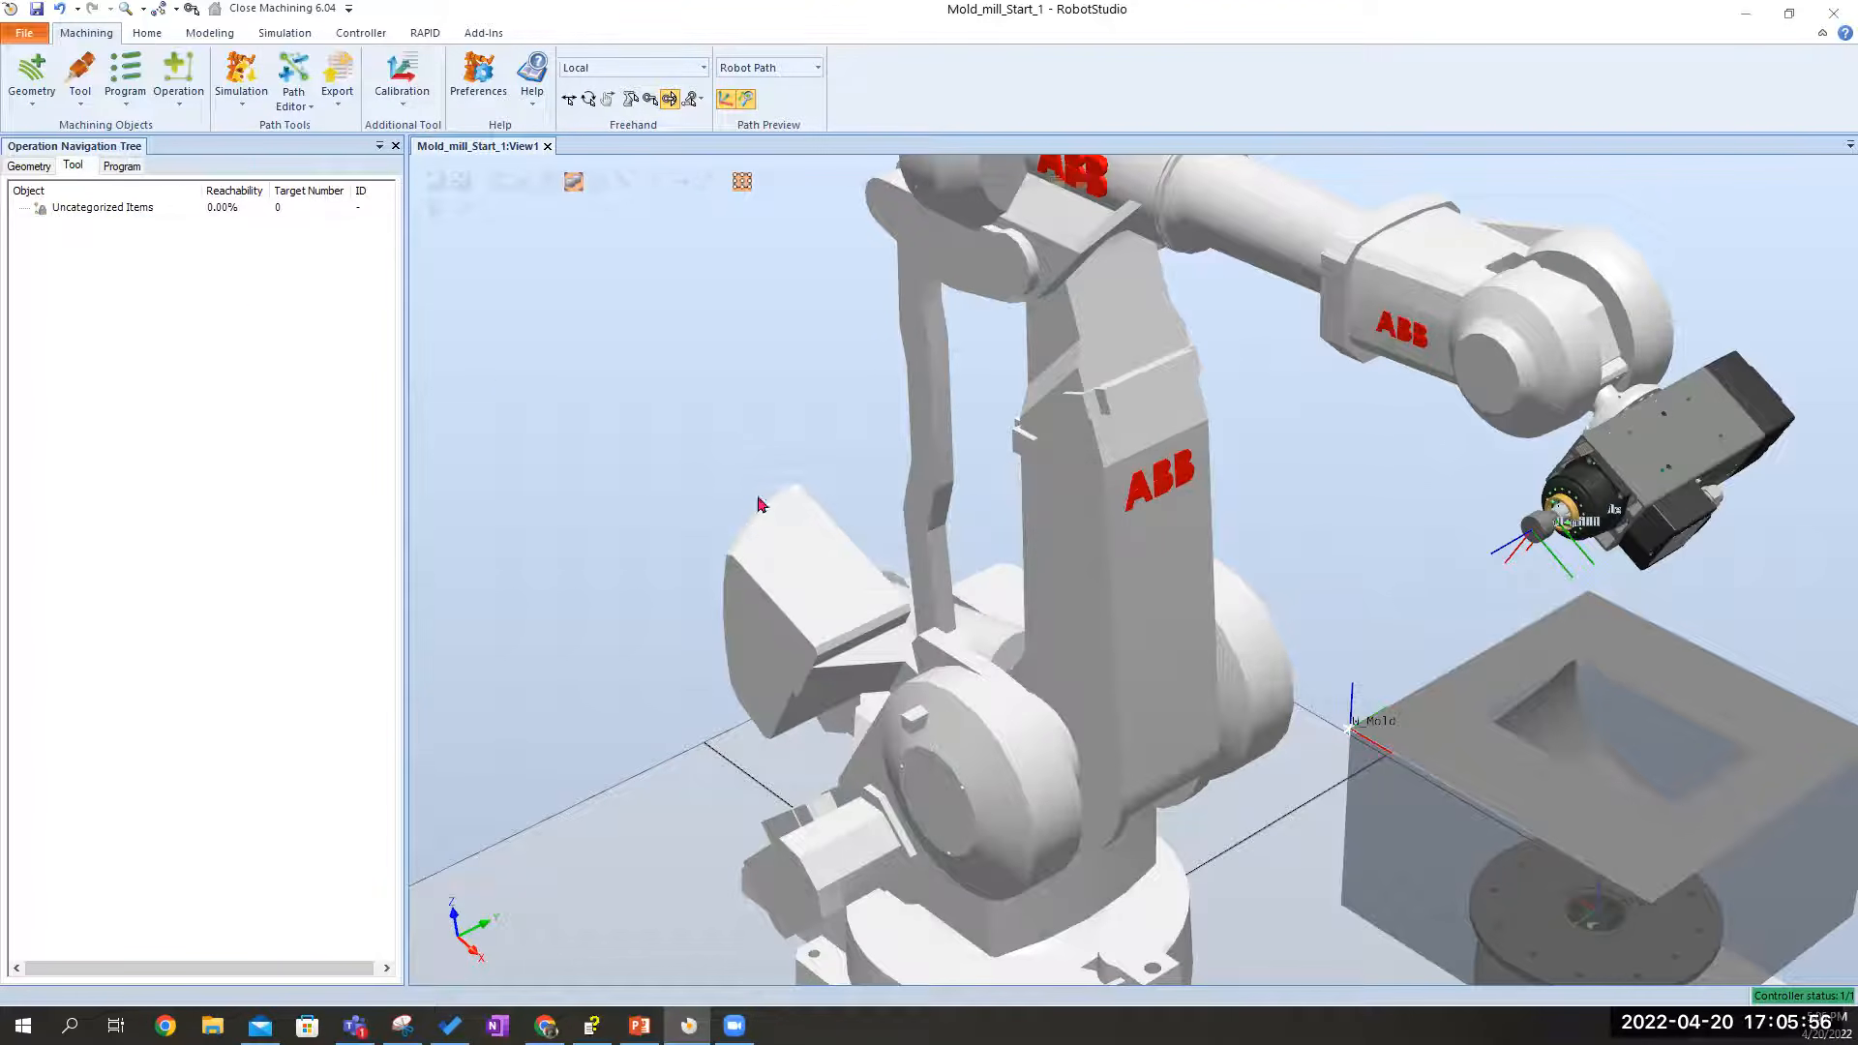
Delete the old machining programs Program and Program_Curvy
{"action": "left_click", "coordinate": [134, 170]}
{"action": "right_click", "coordinate": [108, 222]}
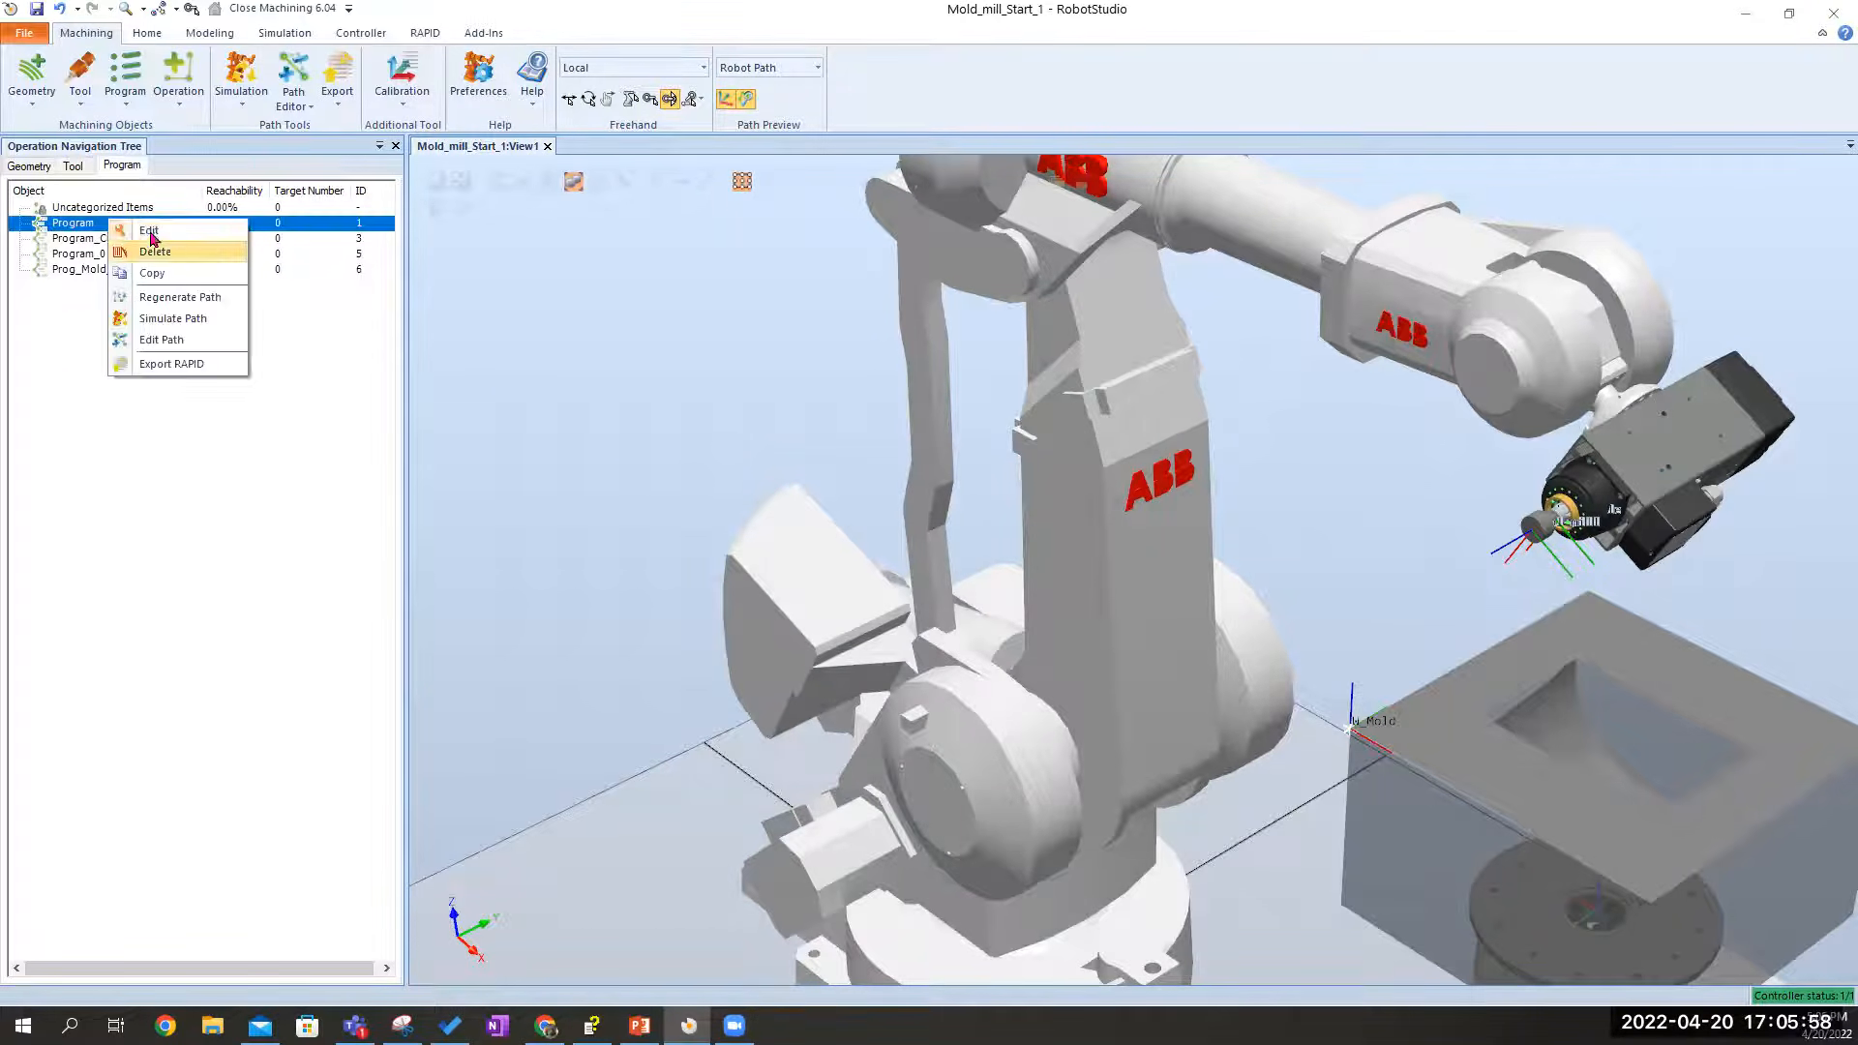
{"action": "left_click", "coordinate": [177, 252]}
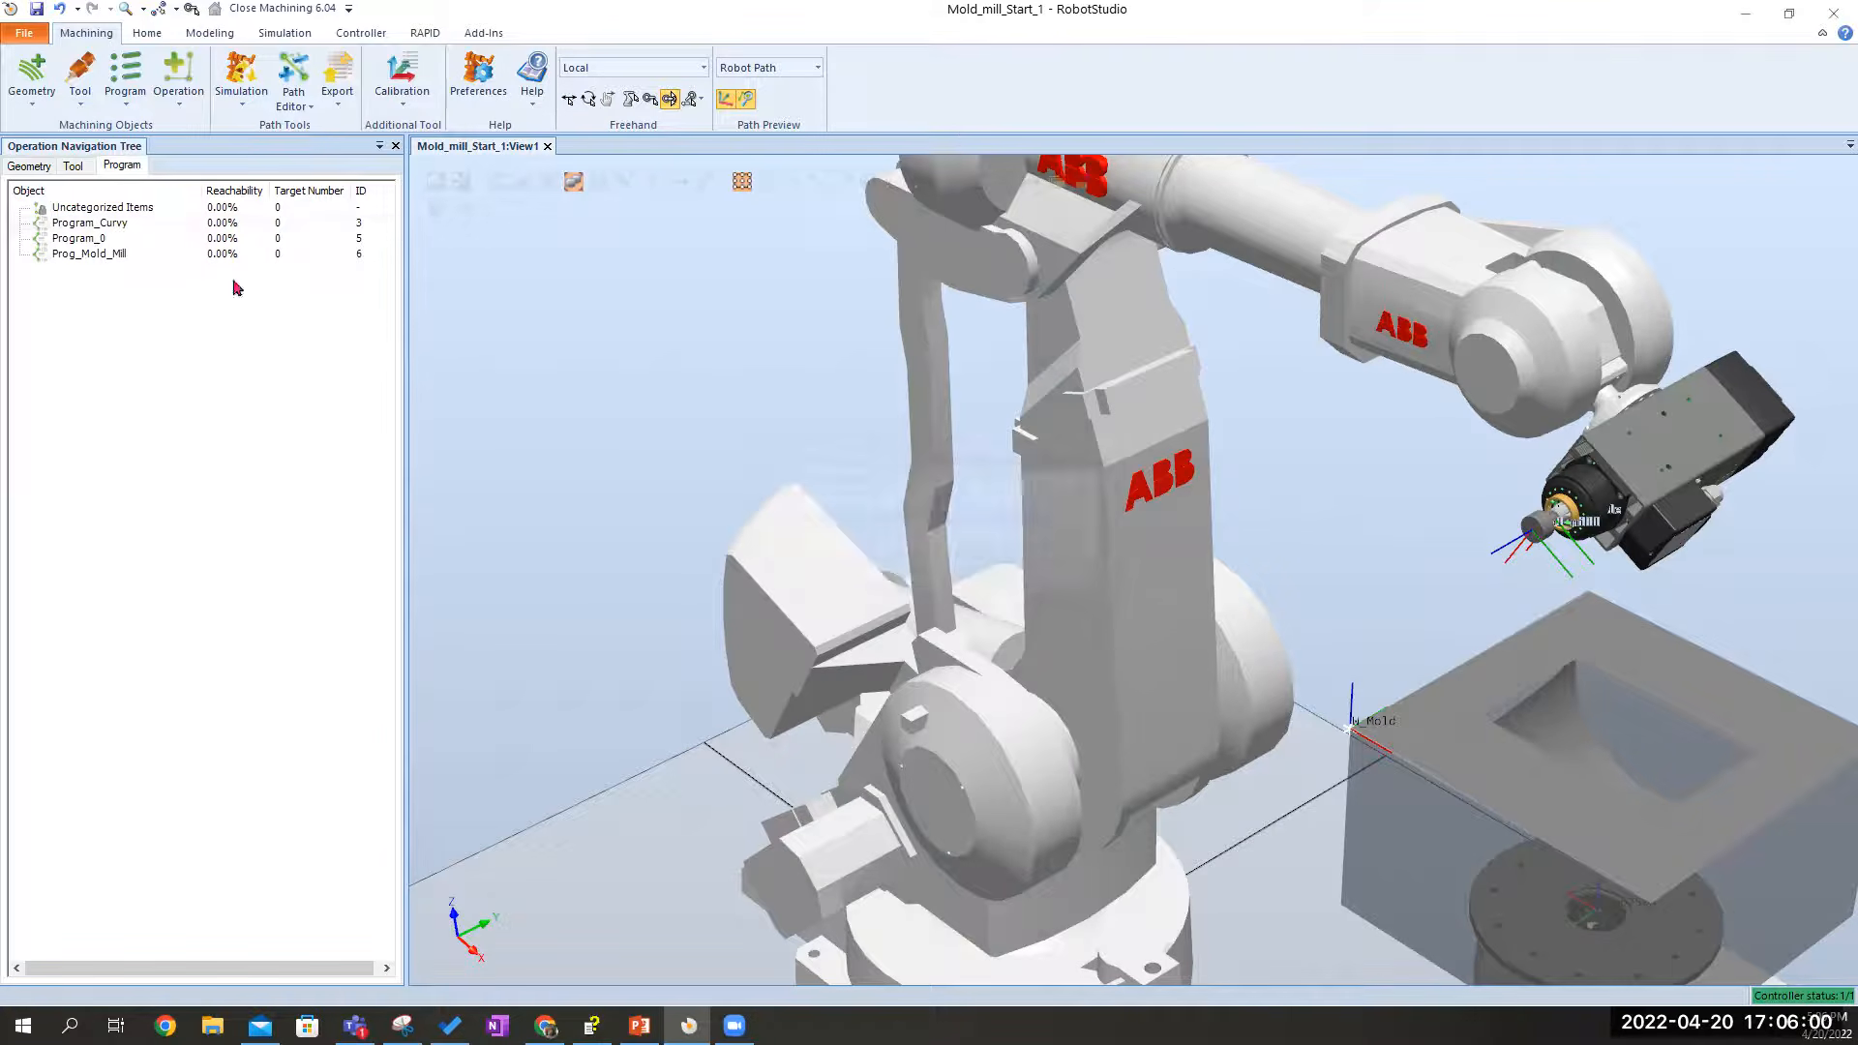
{"action": "left_click", "coordinate": [109, 222]}
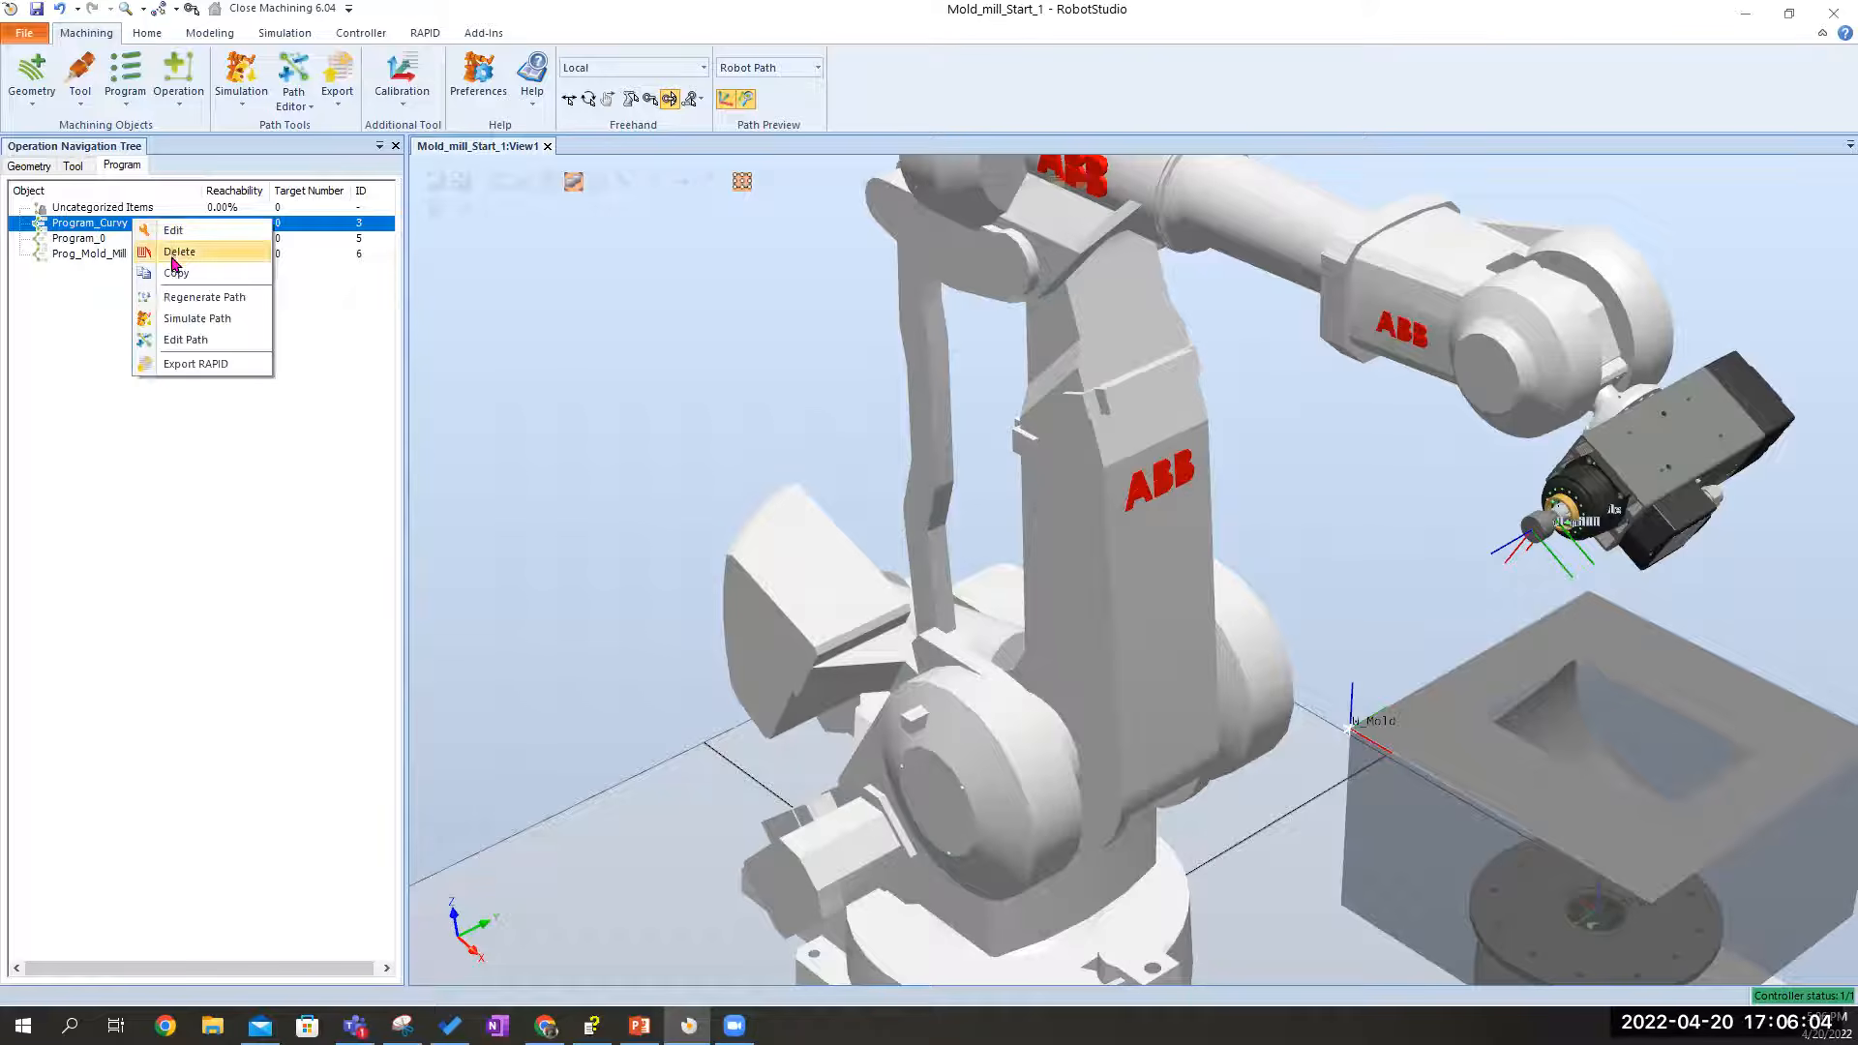
{"action": "left_click", "coordinate": [174, 251]}
{"action": "left_click", "coordinate": [977, 568]}
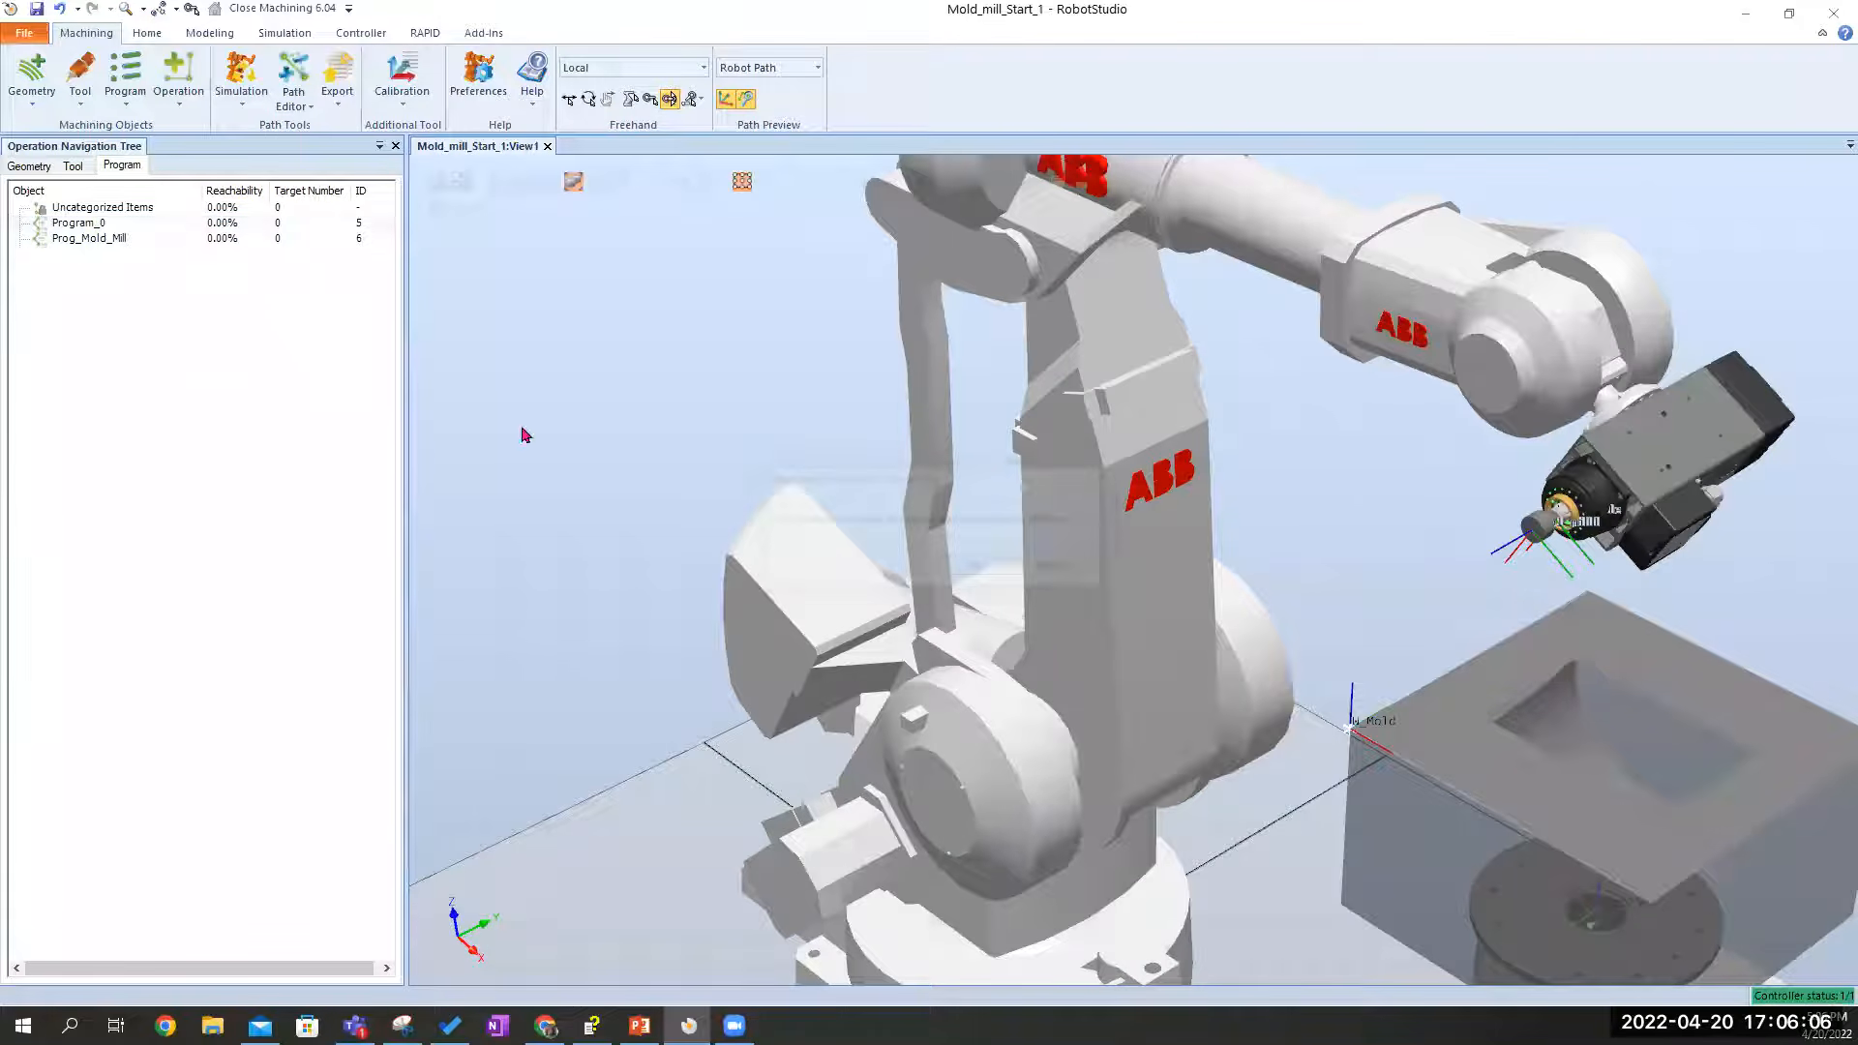
Delete the remaining machining programs Program_0 and Prog_Mold_Mill
{"action": "right_click", "coordinate": [96, 224]}
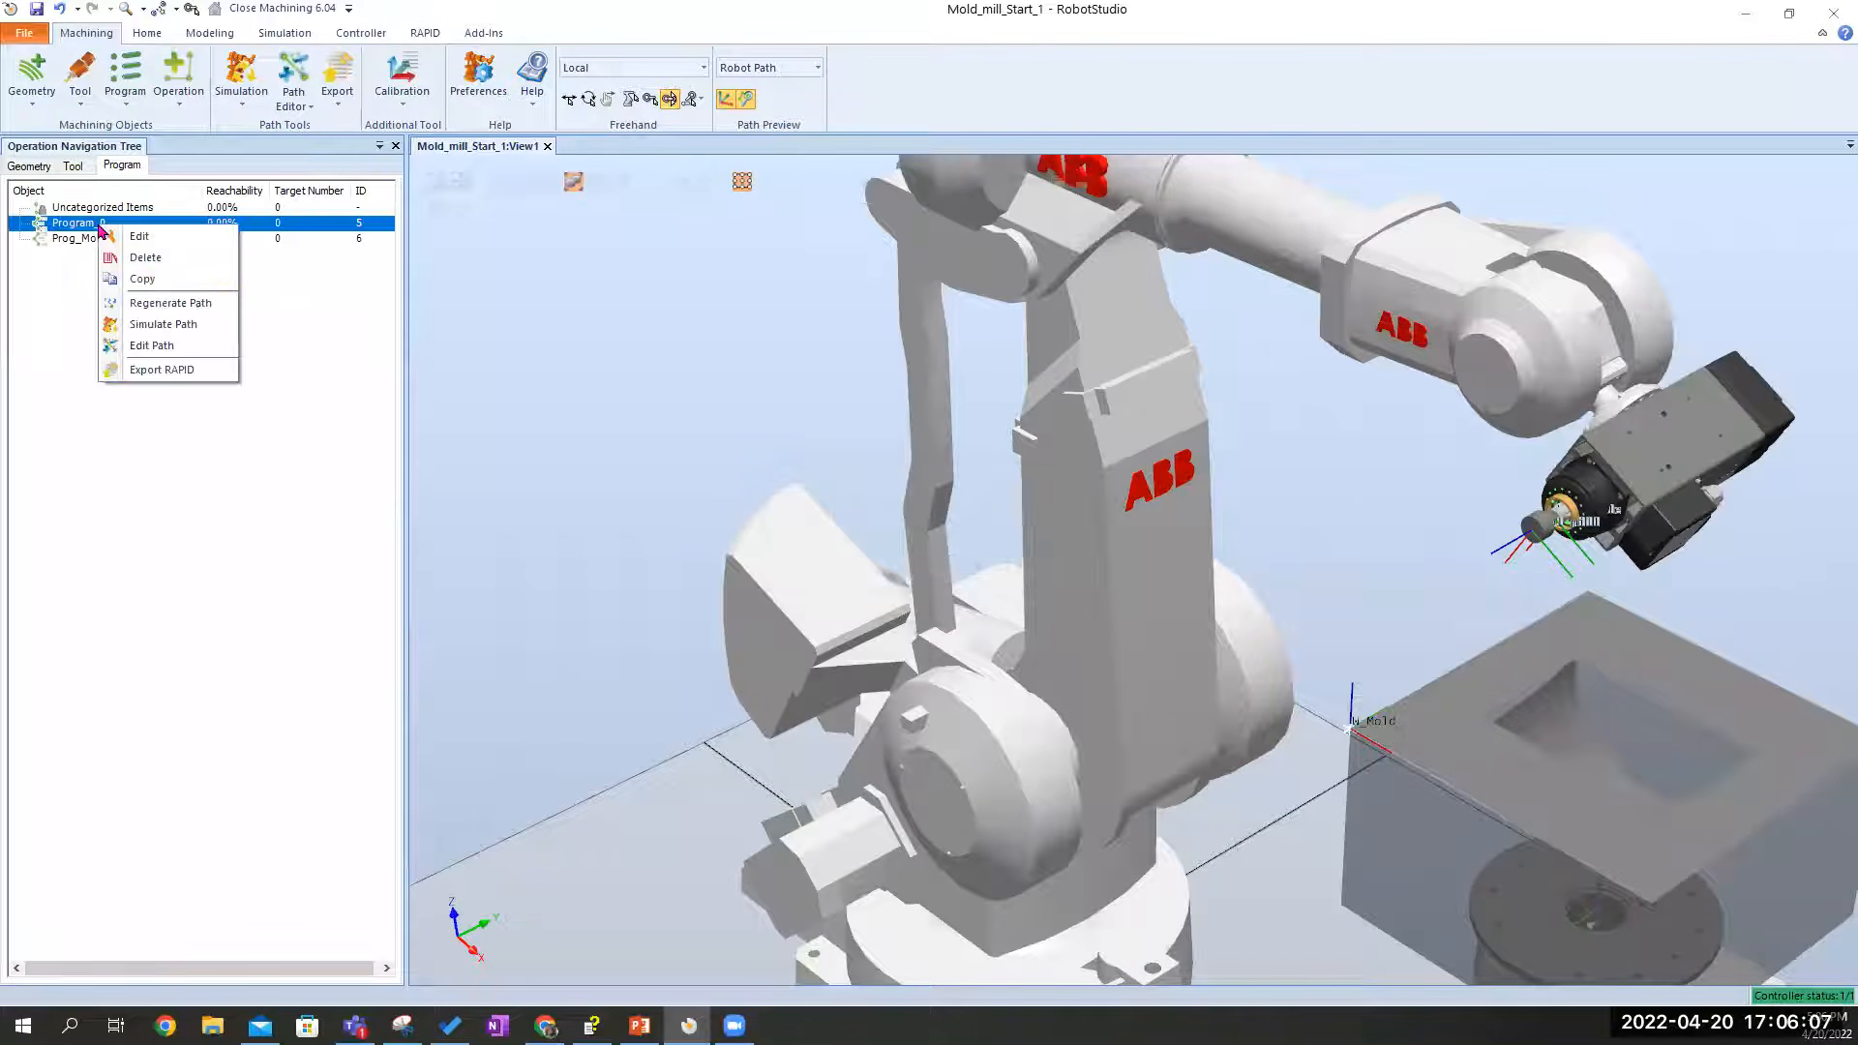
{"action": "left_click", "coordinate": [170, 257]}
{"action": "left_click", "coordinate": [977, 567]}
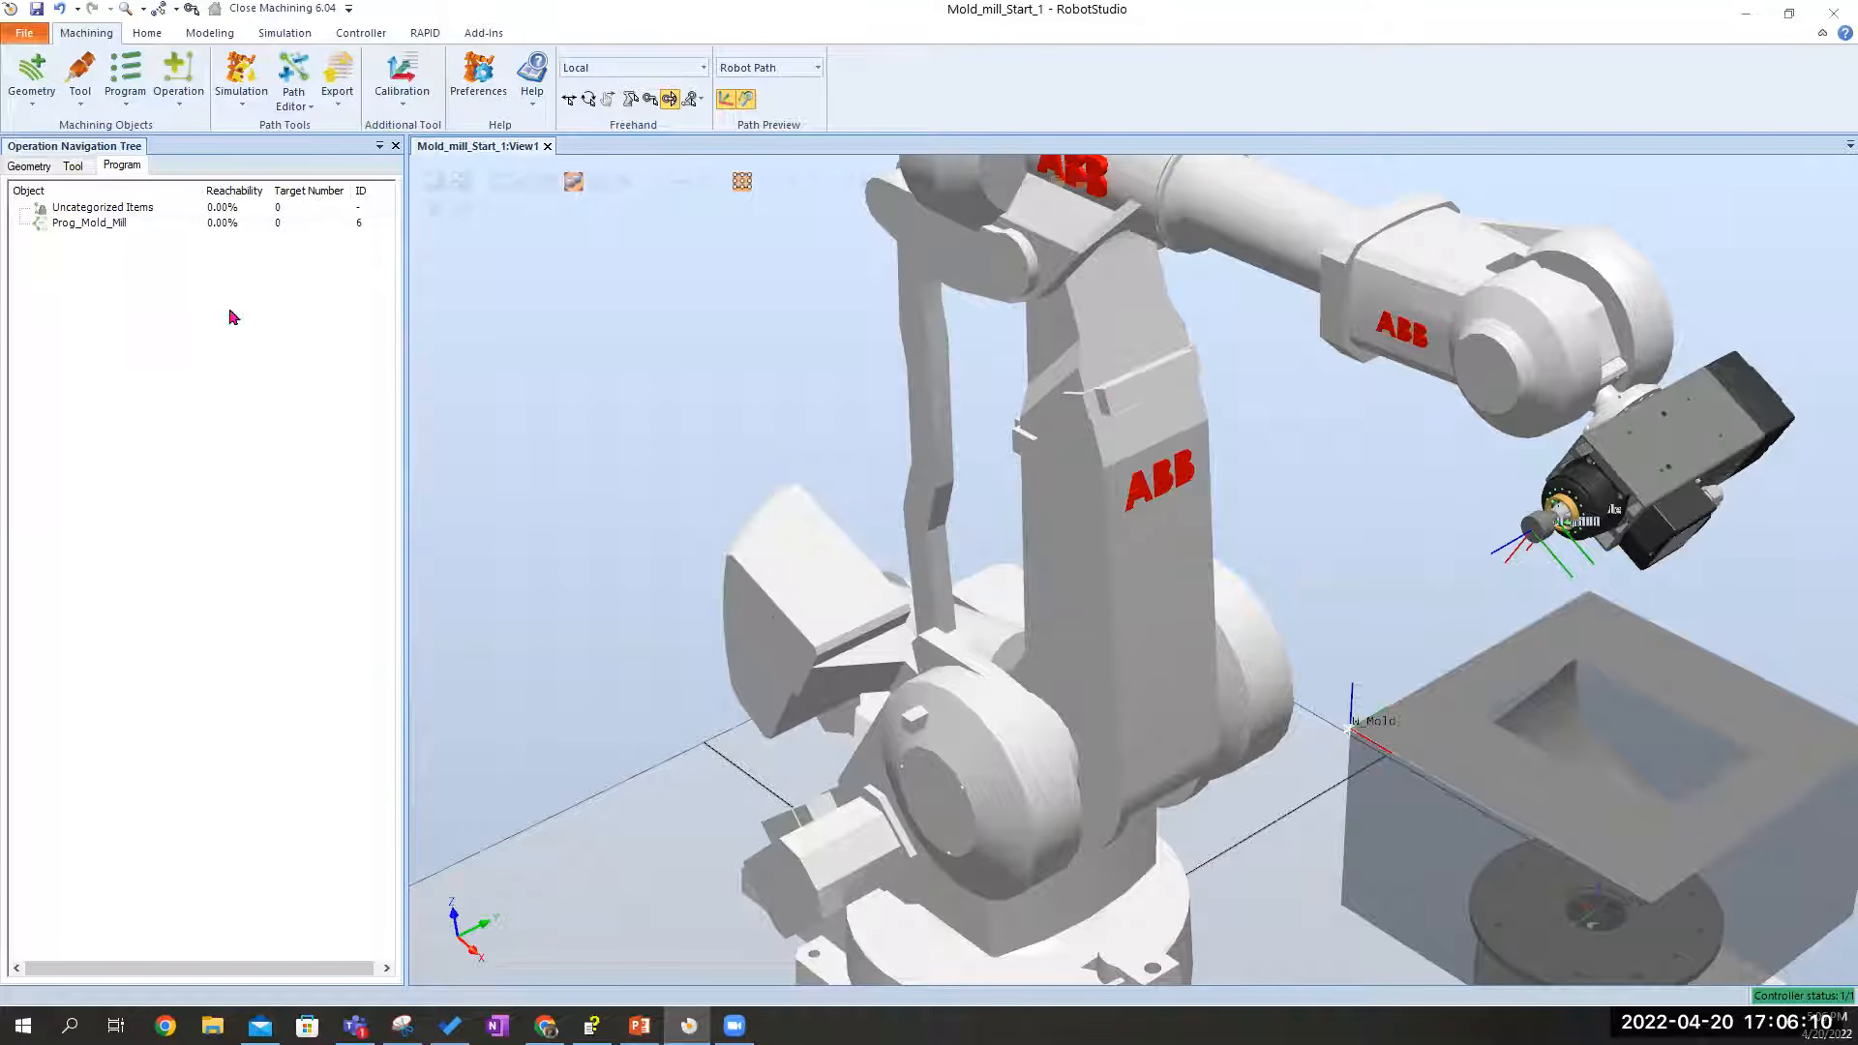
{"action": "right_click", "coordinate": [104, 223]}
{"action": "left_click", "coordinate": [172, 254]}
{"action": "left_click", "coordinate": [973, 568]}
Create a machining workobject named CAMW_Mold for task T_ROB1, based on the W_Mold workobject
{"action": "left_click", "coordinate": [37, 169]}
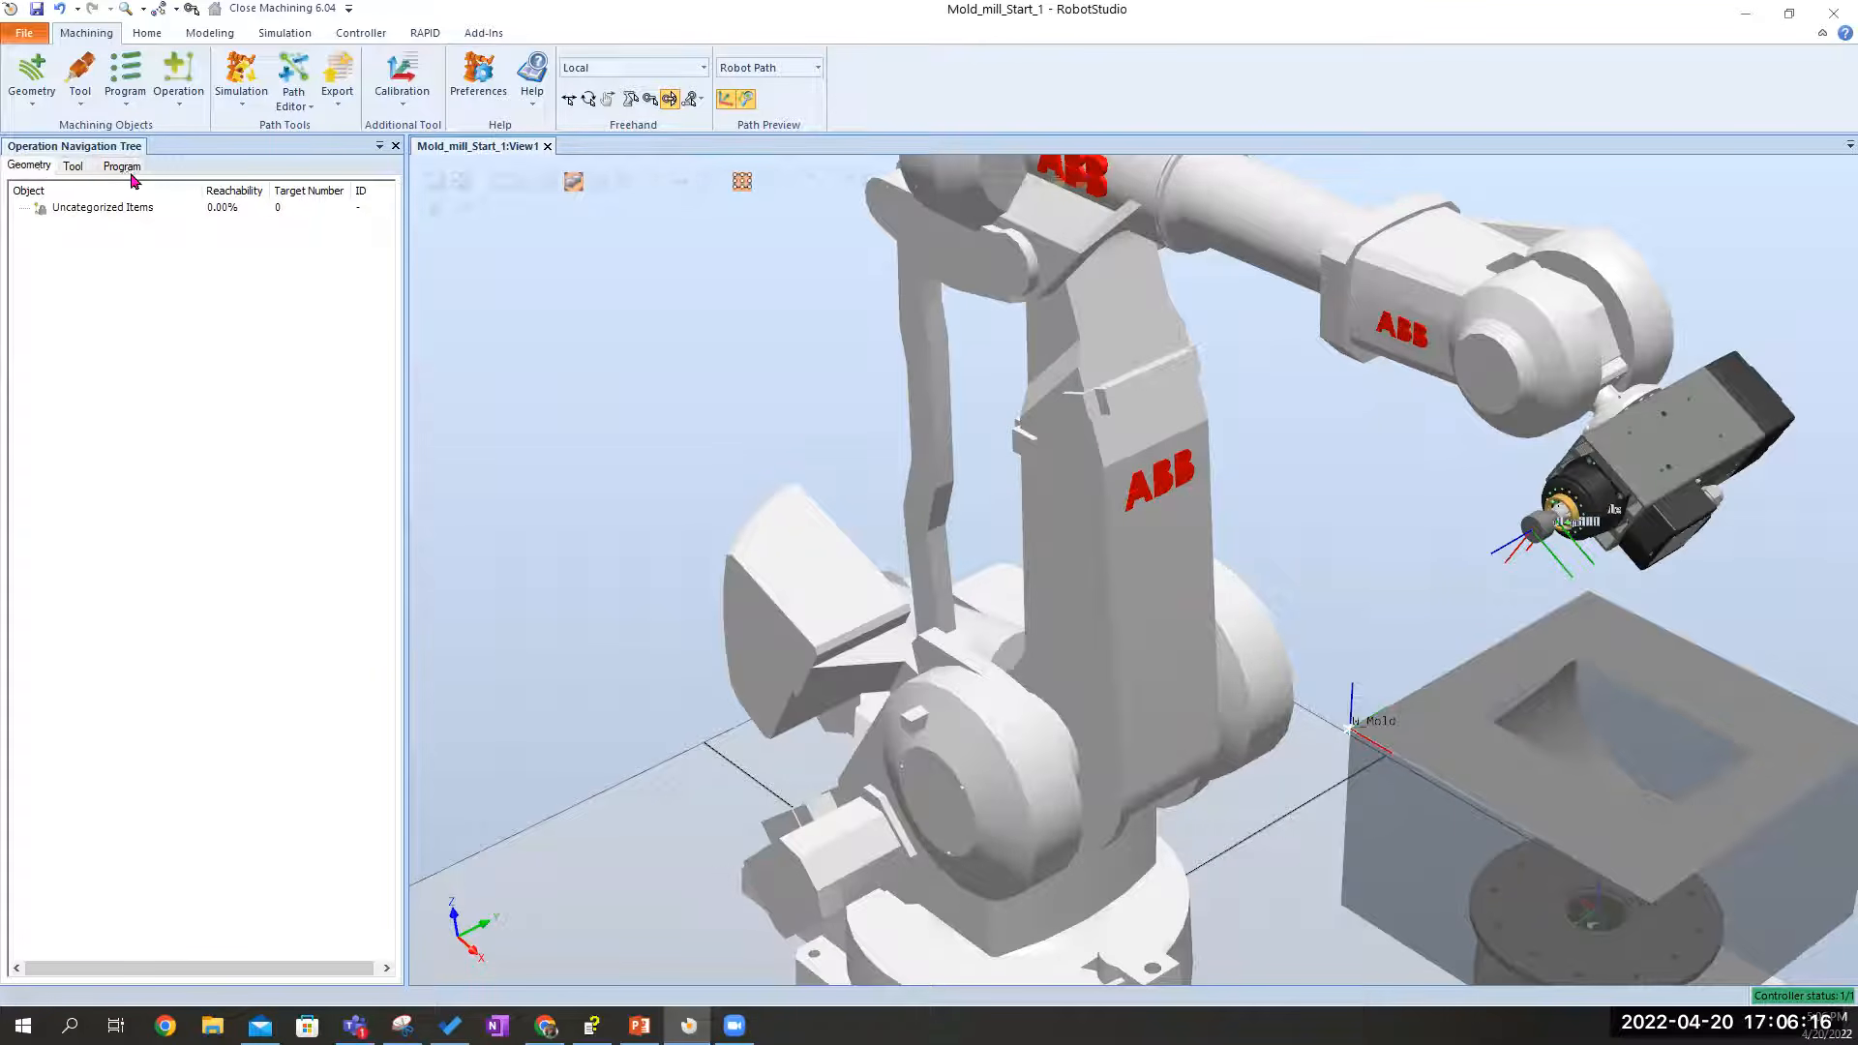
{"action": "left_click", "coordinate": [32, 82]}
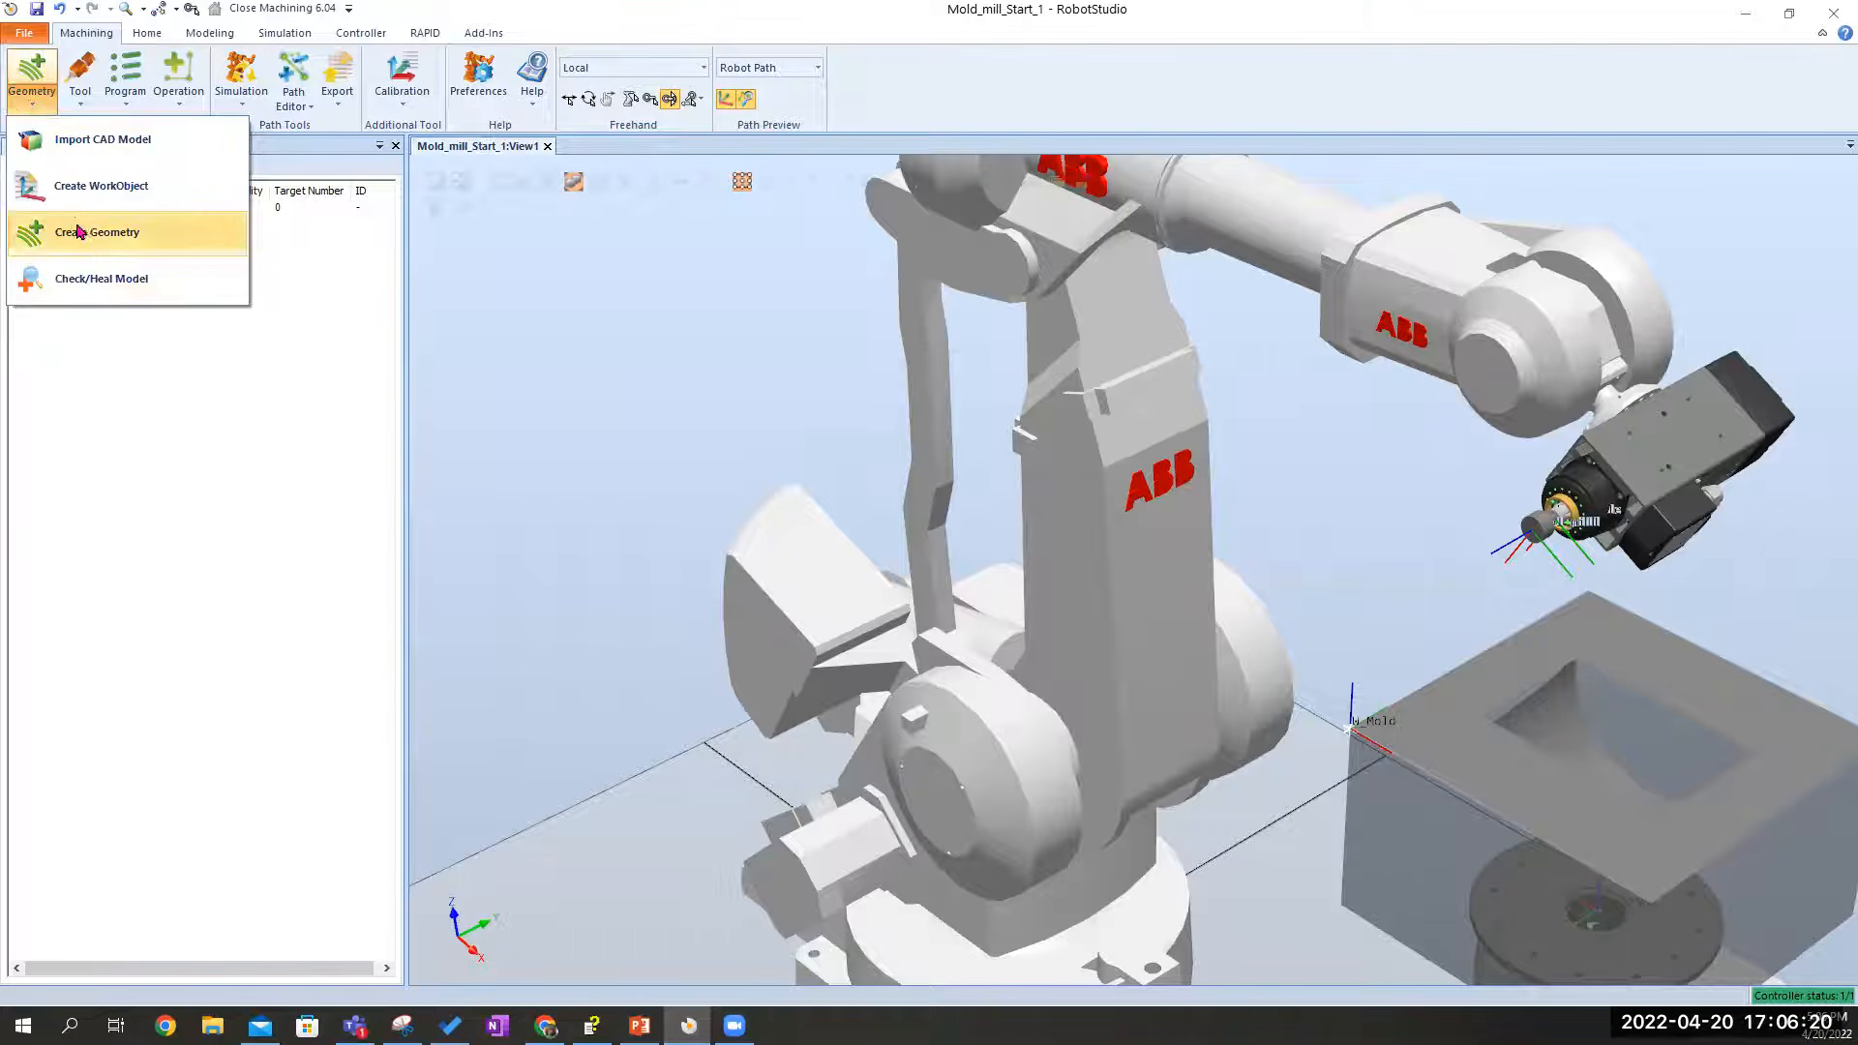
{"action": "left_click", "coordinate": [90, 192]}
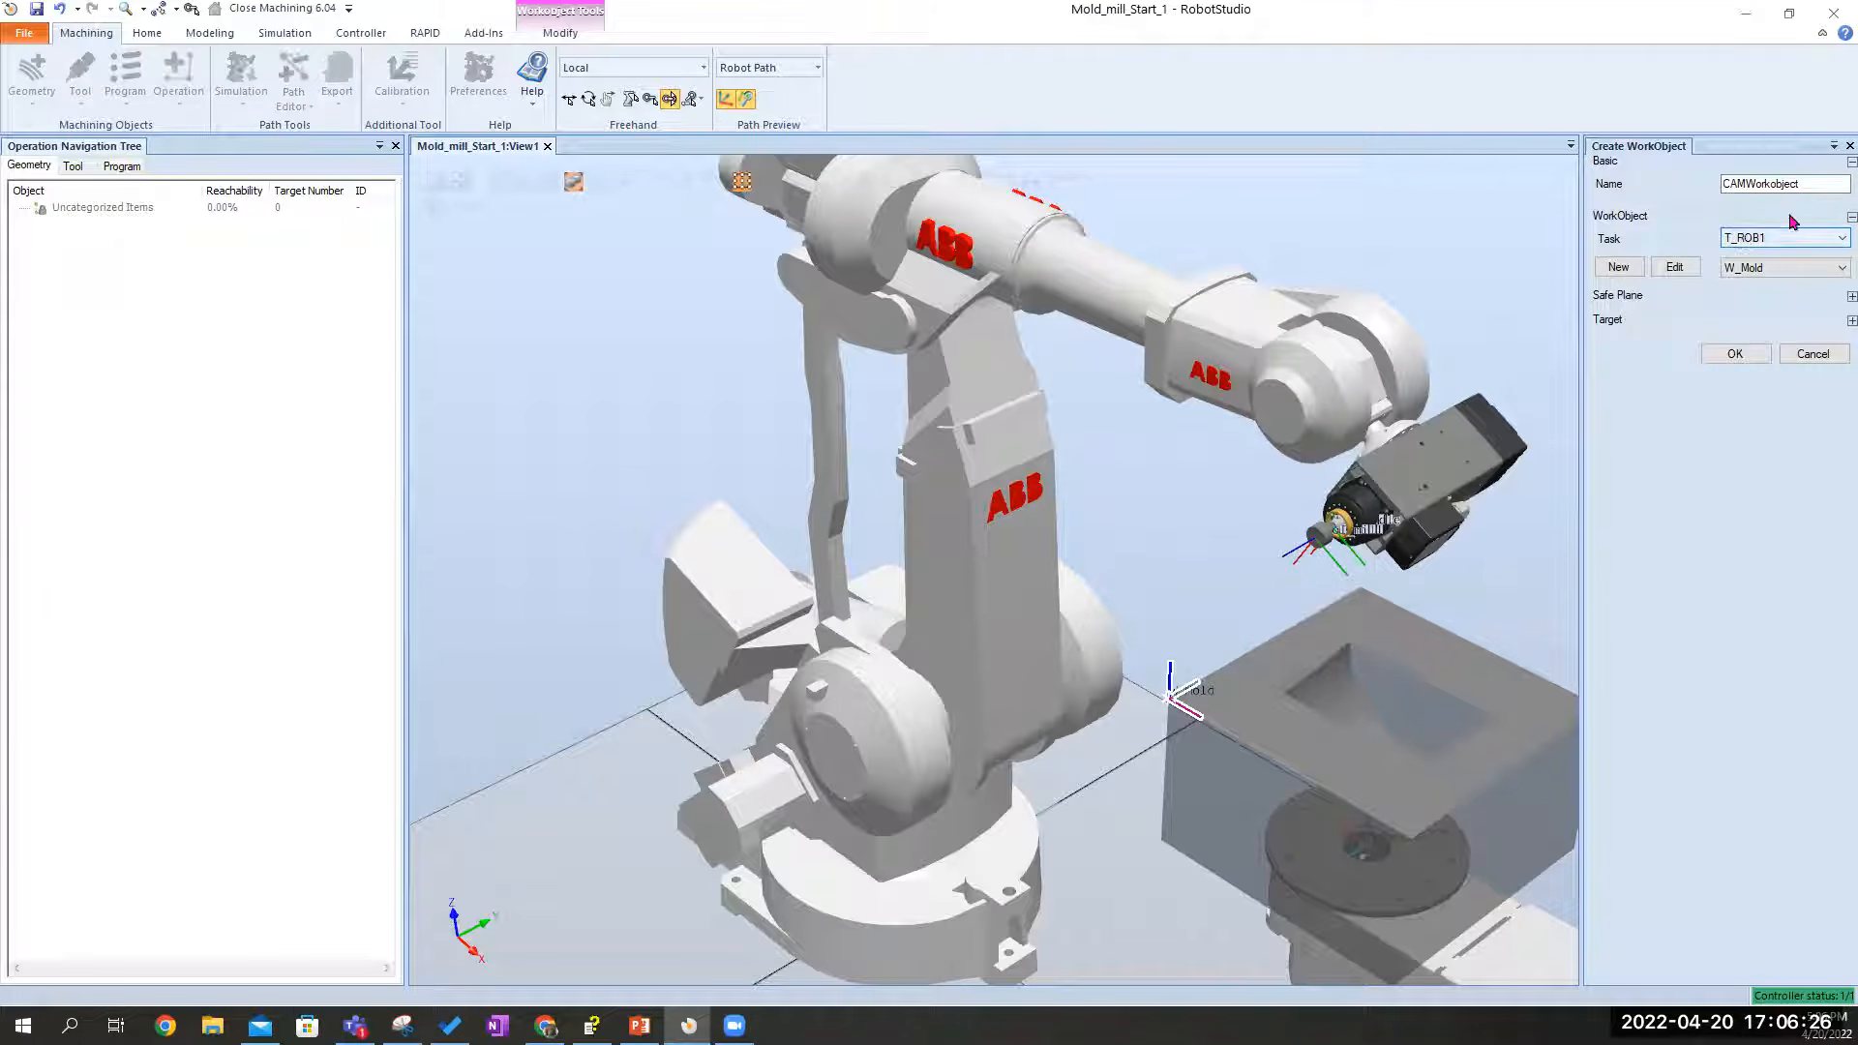
{"action": "left_click", "coordinate": [1808, 183]}
{"action": "left_click_drag", "start_coordinate": [1804, 183], "coordinate": [1773, 184]}
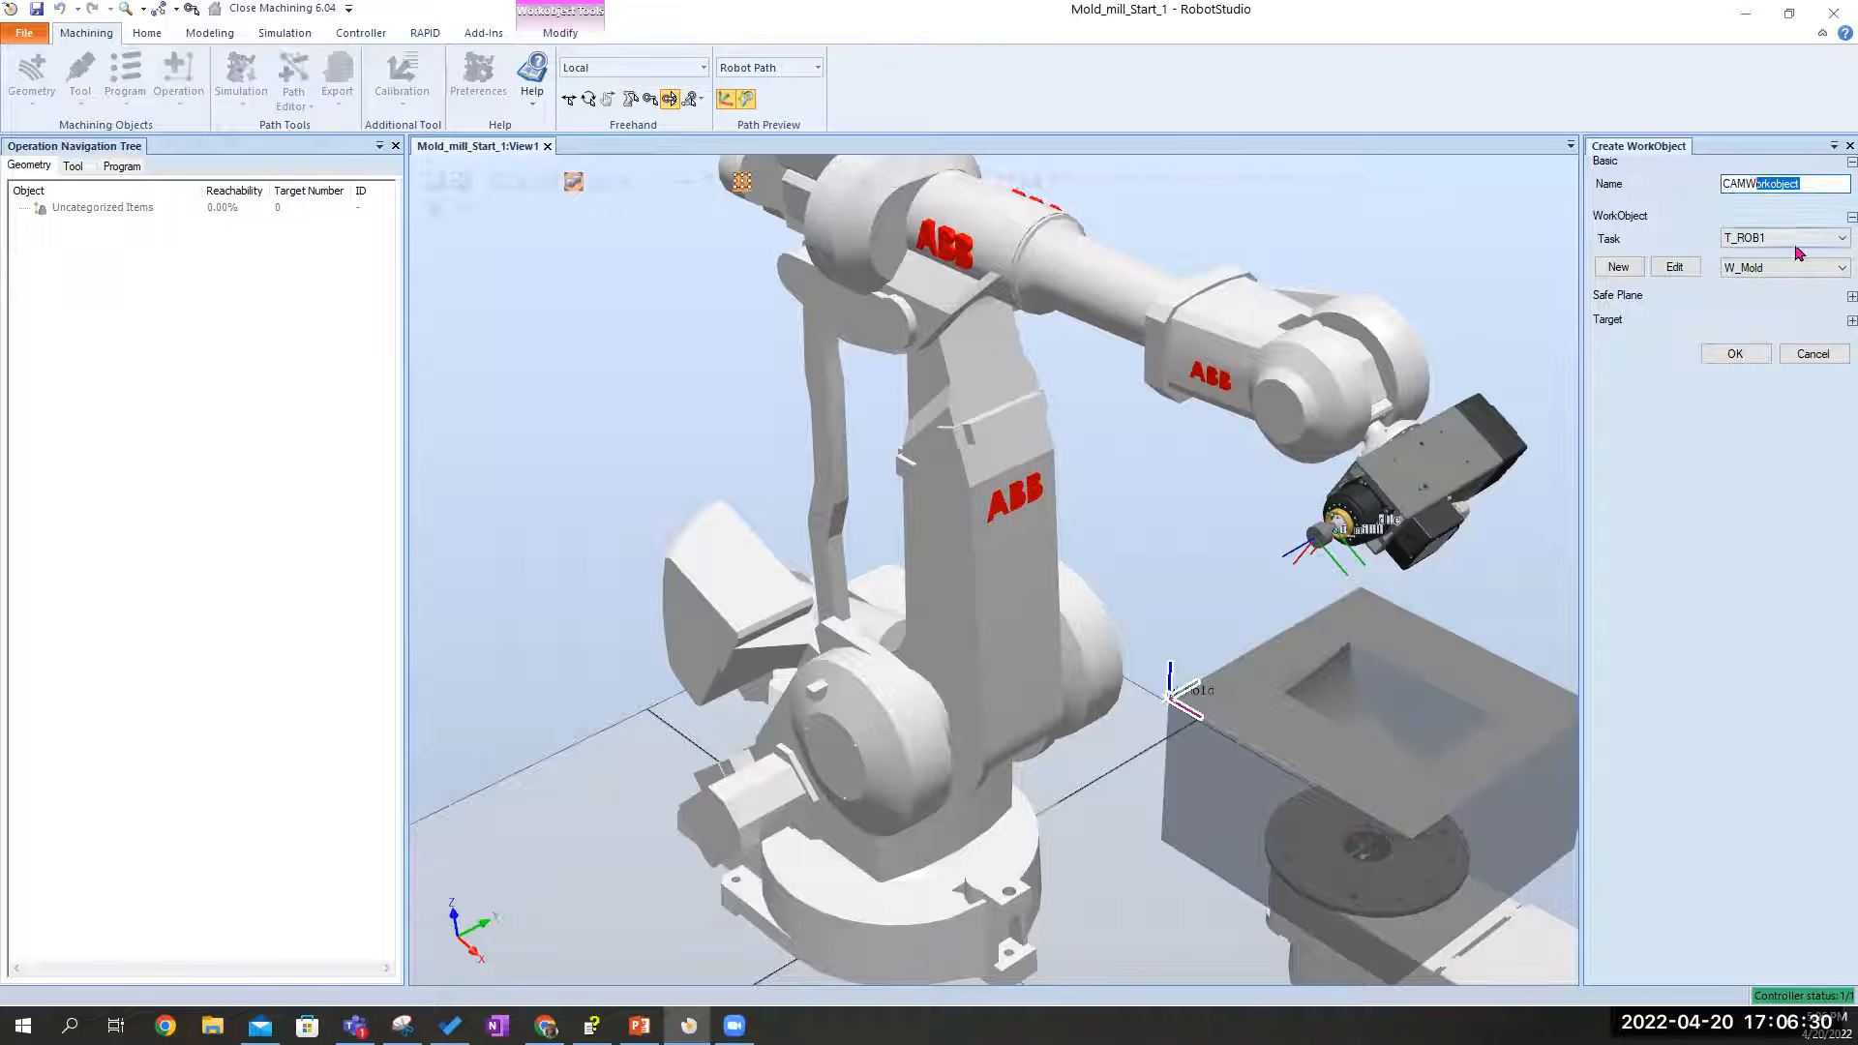
{"action": "type", "text": "_Mold"}
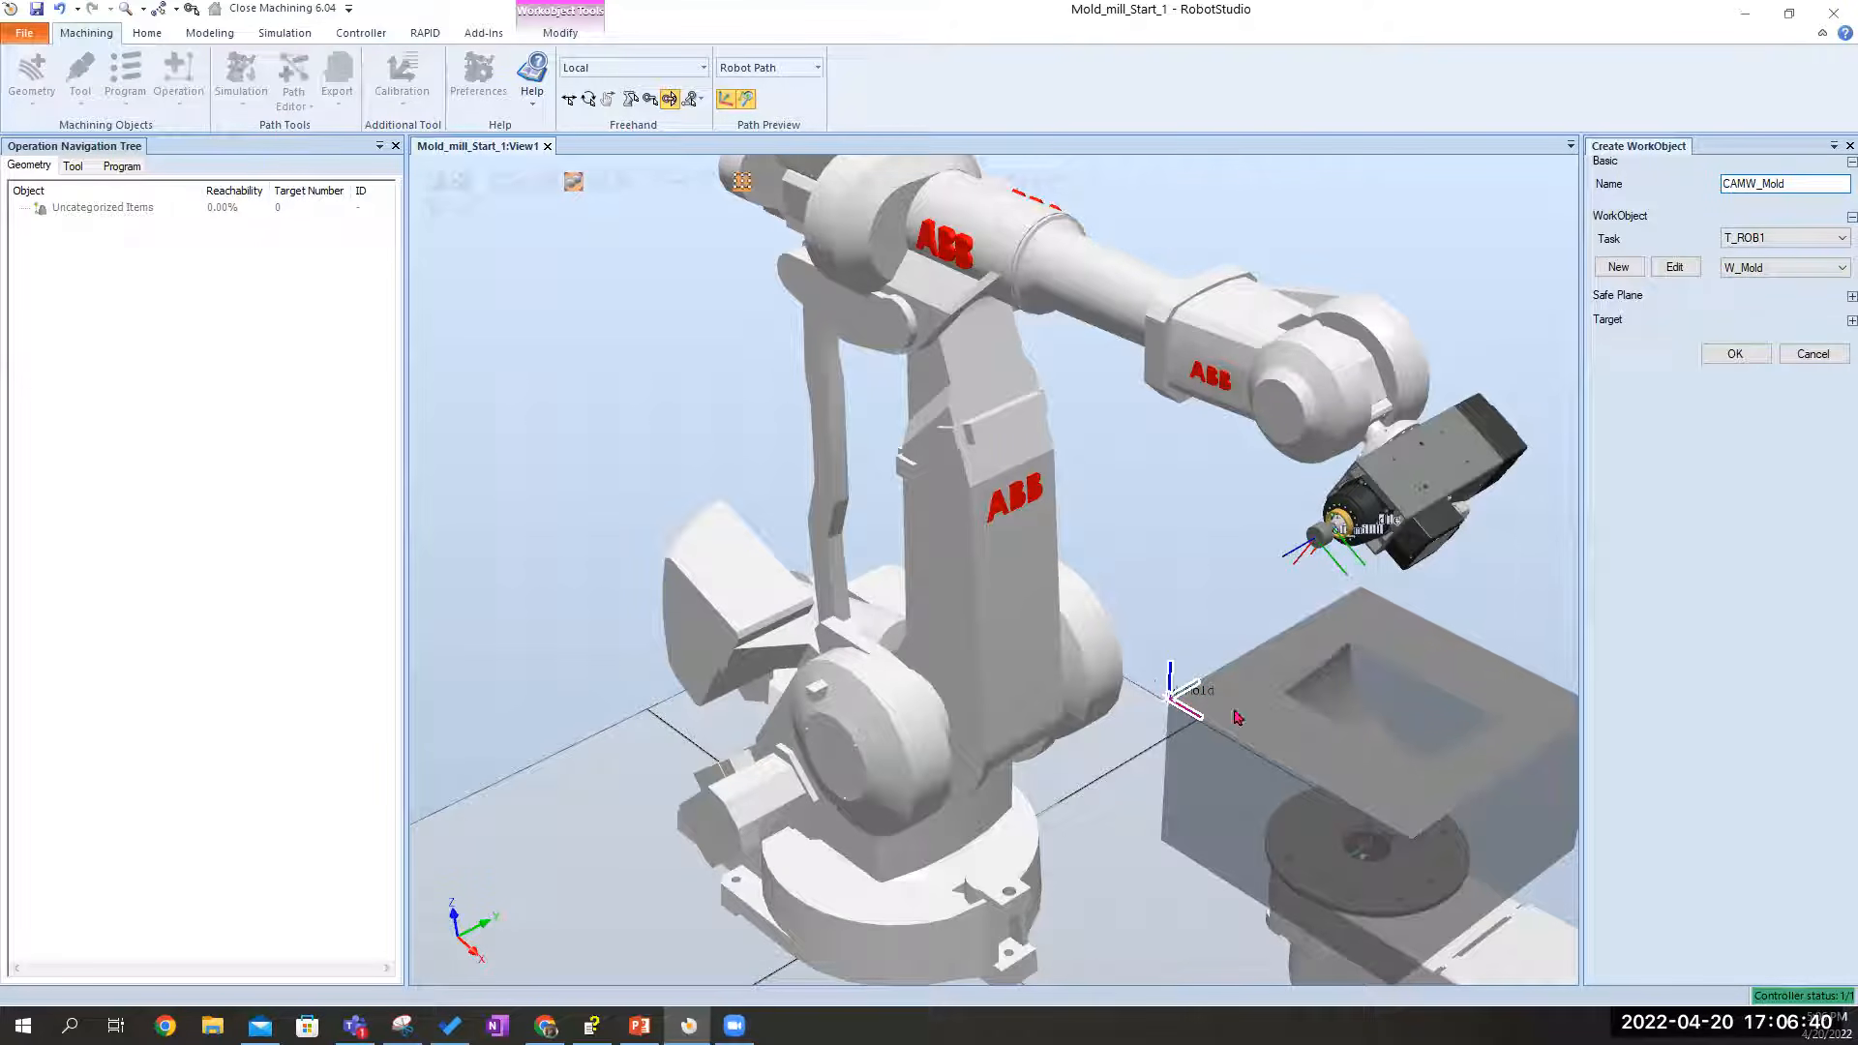
{"action": "left_click", "coordinate": [1798, 269]}
{"action": "left_click", "coordinate": [1787, 287]}
{"action": "left_click", "coordinate": [1732, 184]}
{"action": "left_click", "coordinate": [1736, 354]}
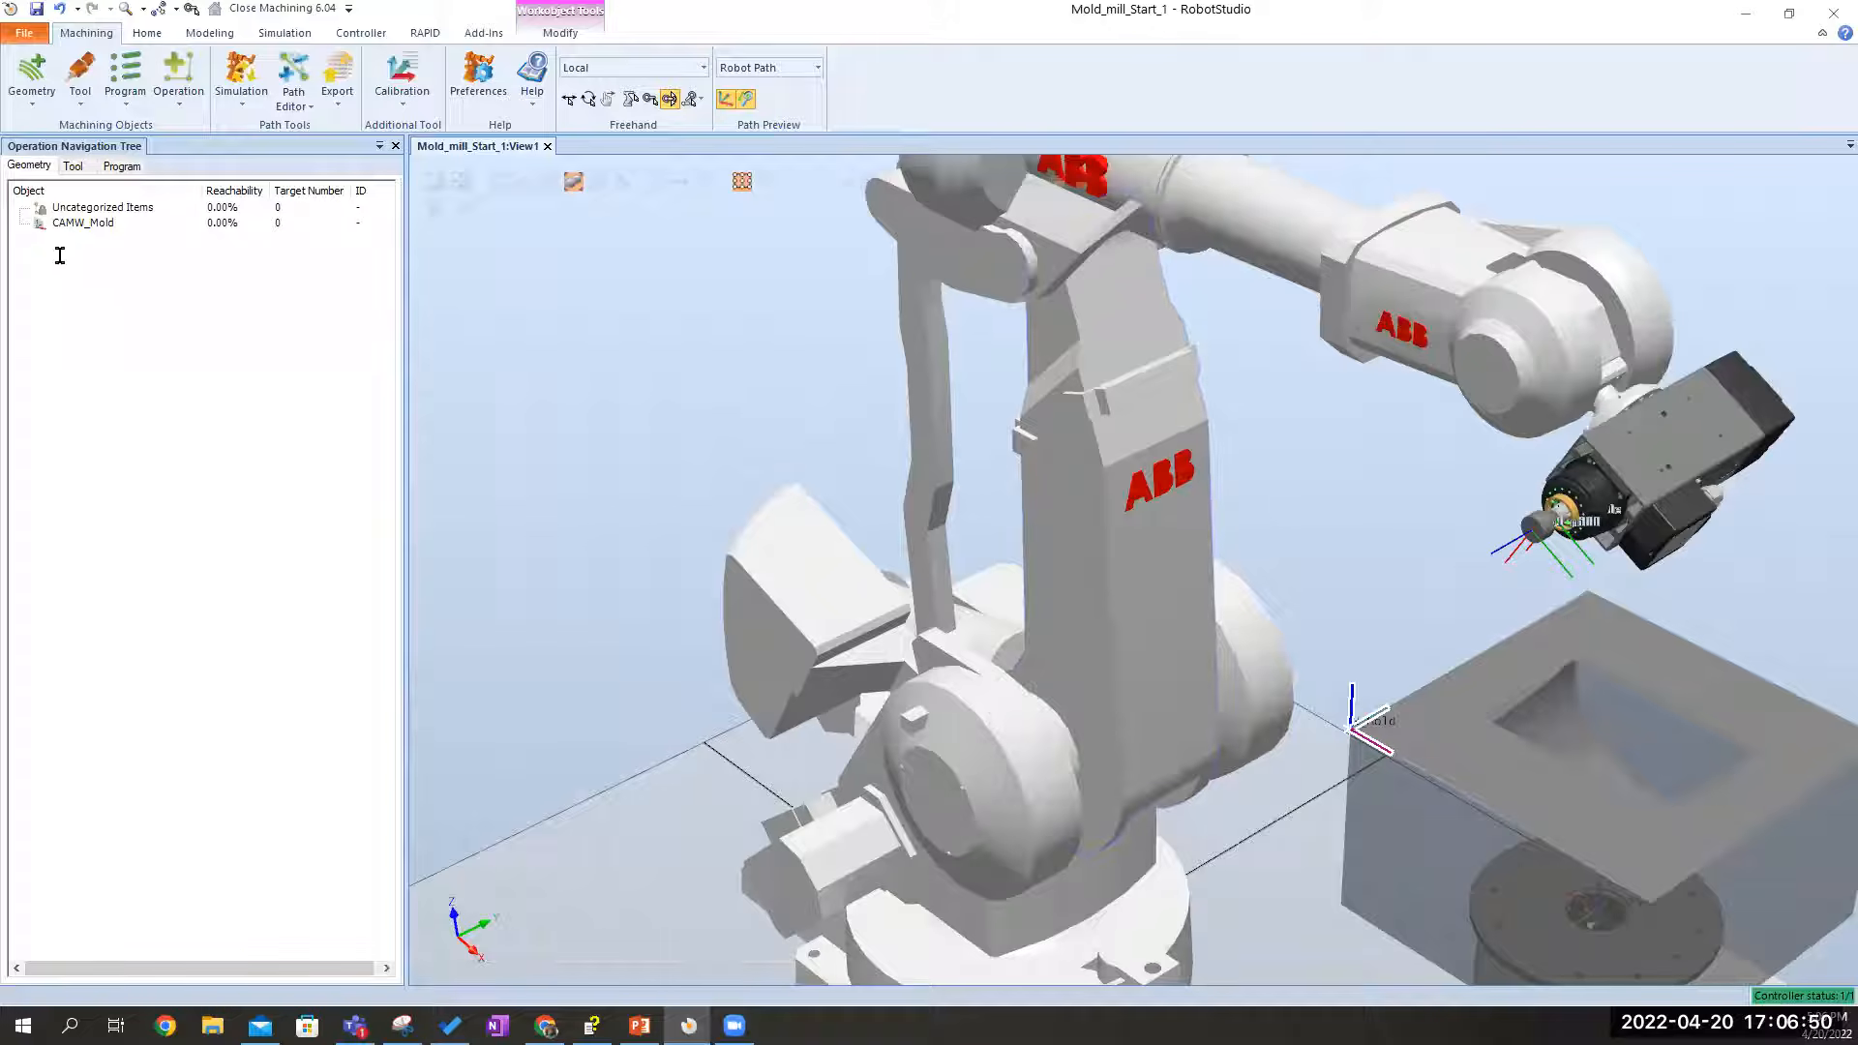
Start a new machining geometry named Geo_Mold on workobject CAMW_Mold with type Projection Geometry
{"action": "left_click", "coordinate": [32, 95]}
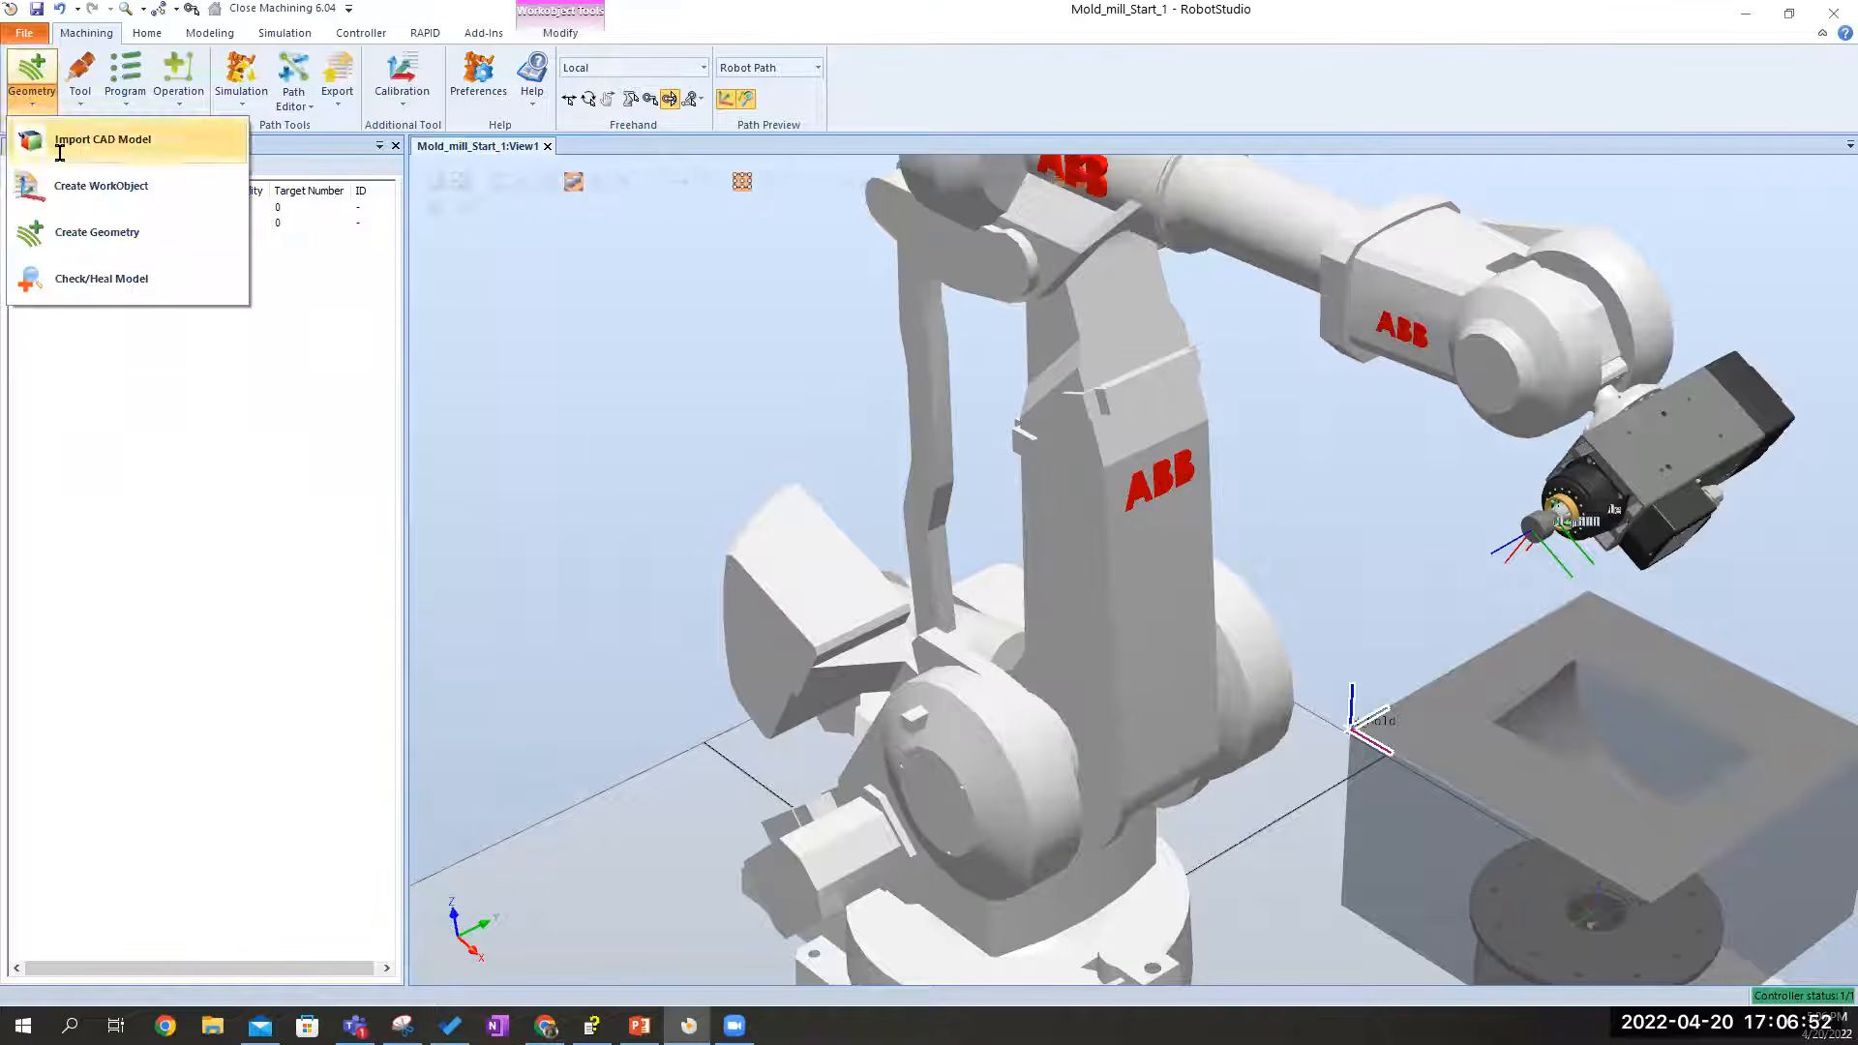
{"action": "left_click", "coordinate": [77, 233]}
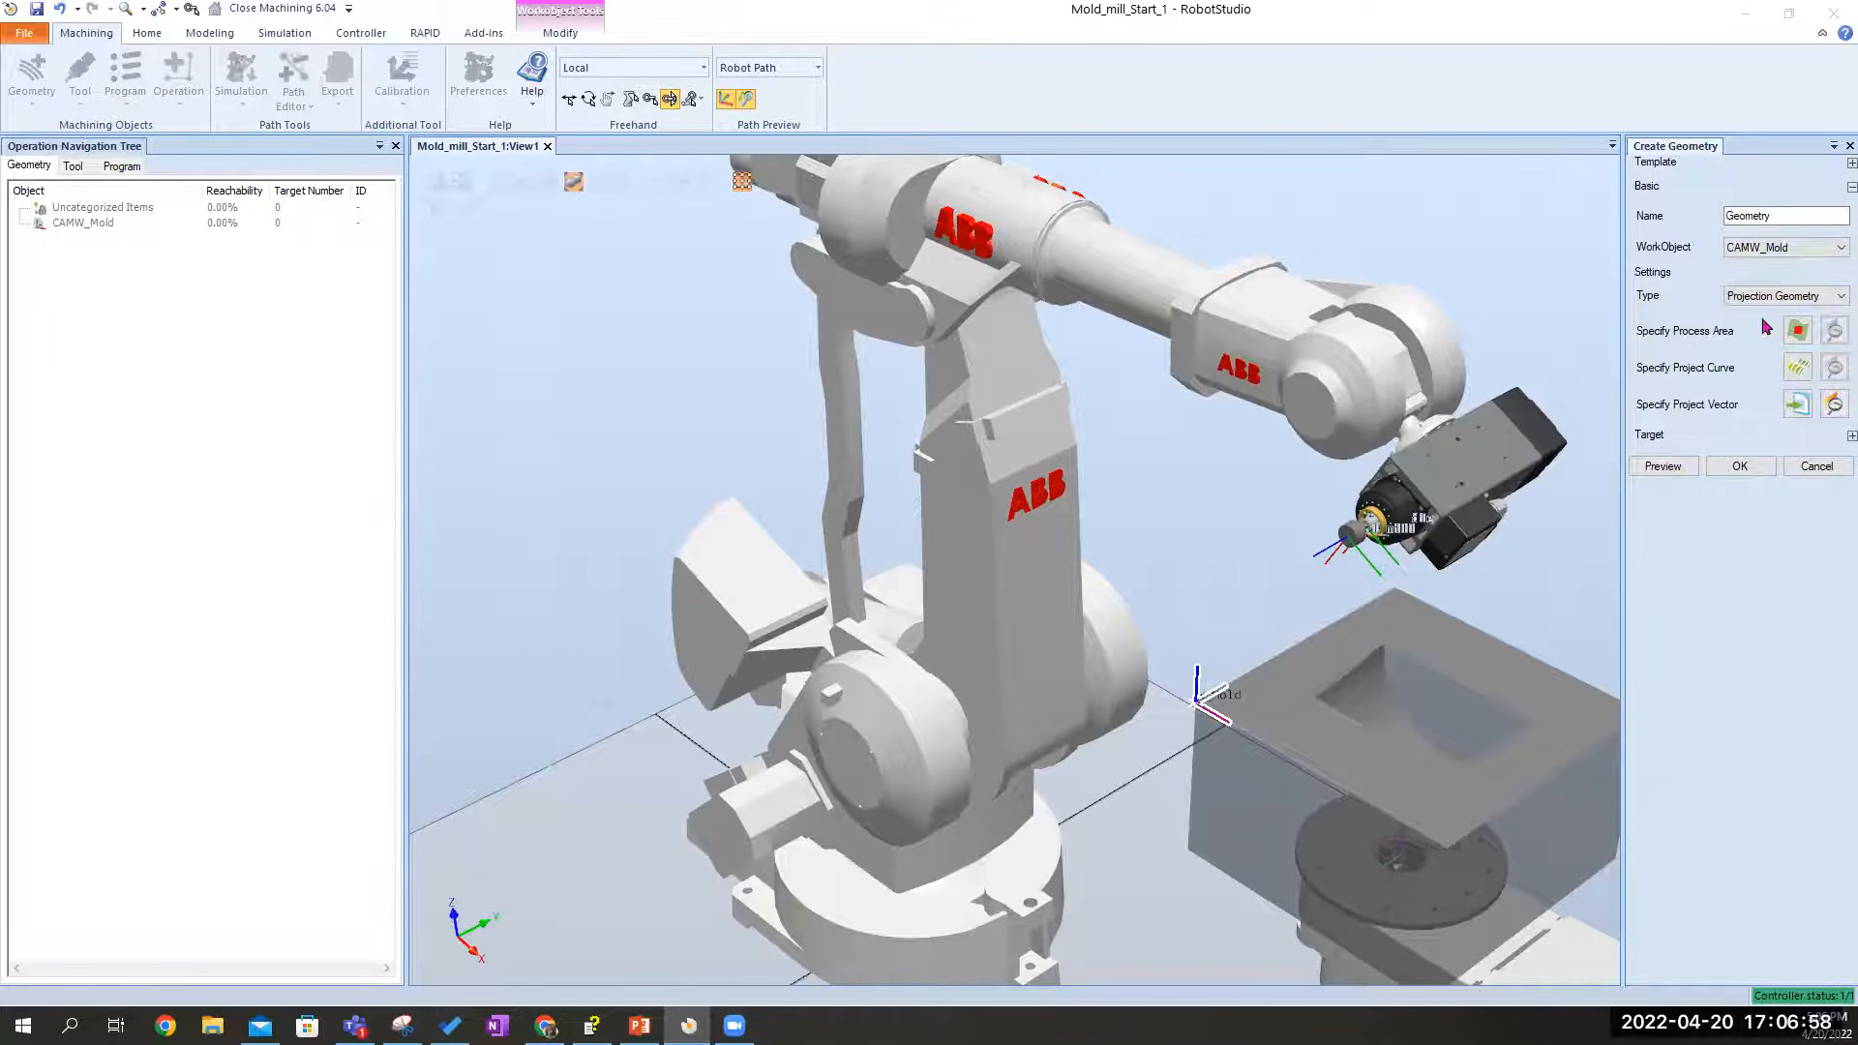
{"action": "double_click", "coordinate": [1786, 215]}
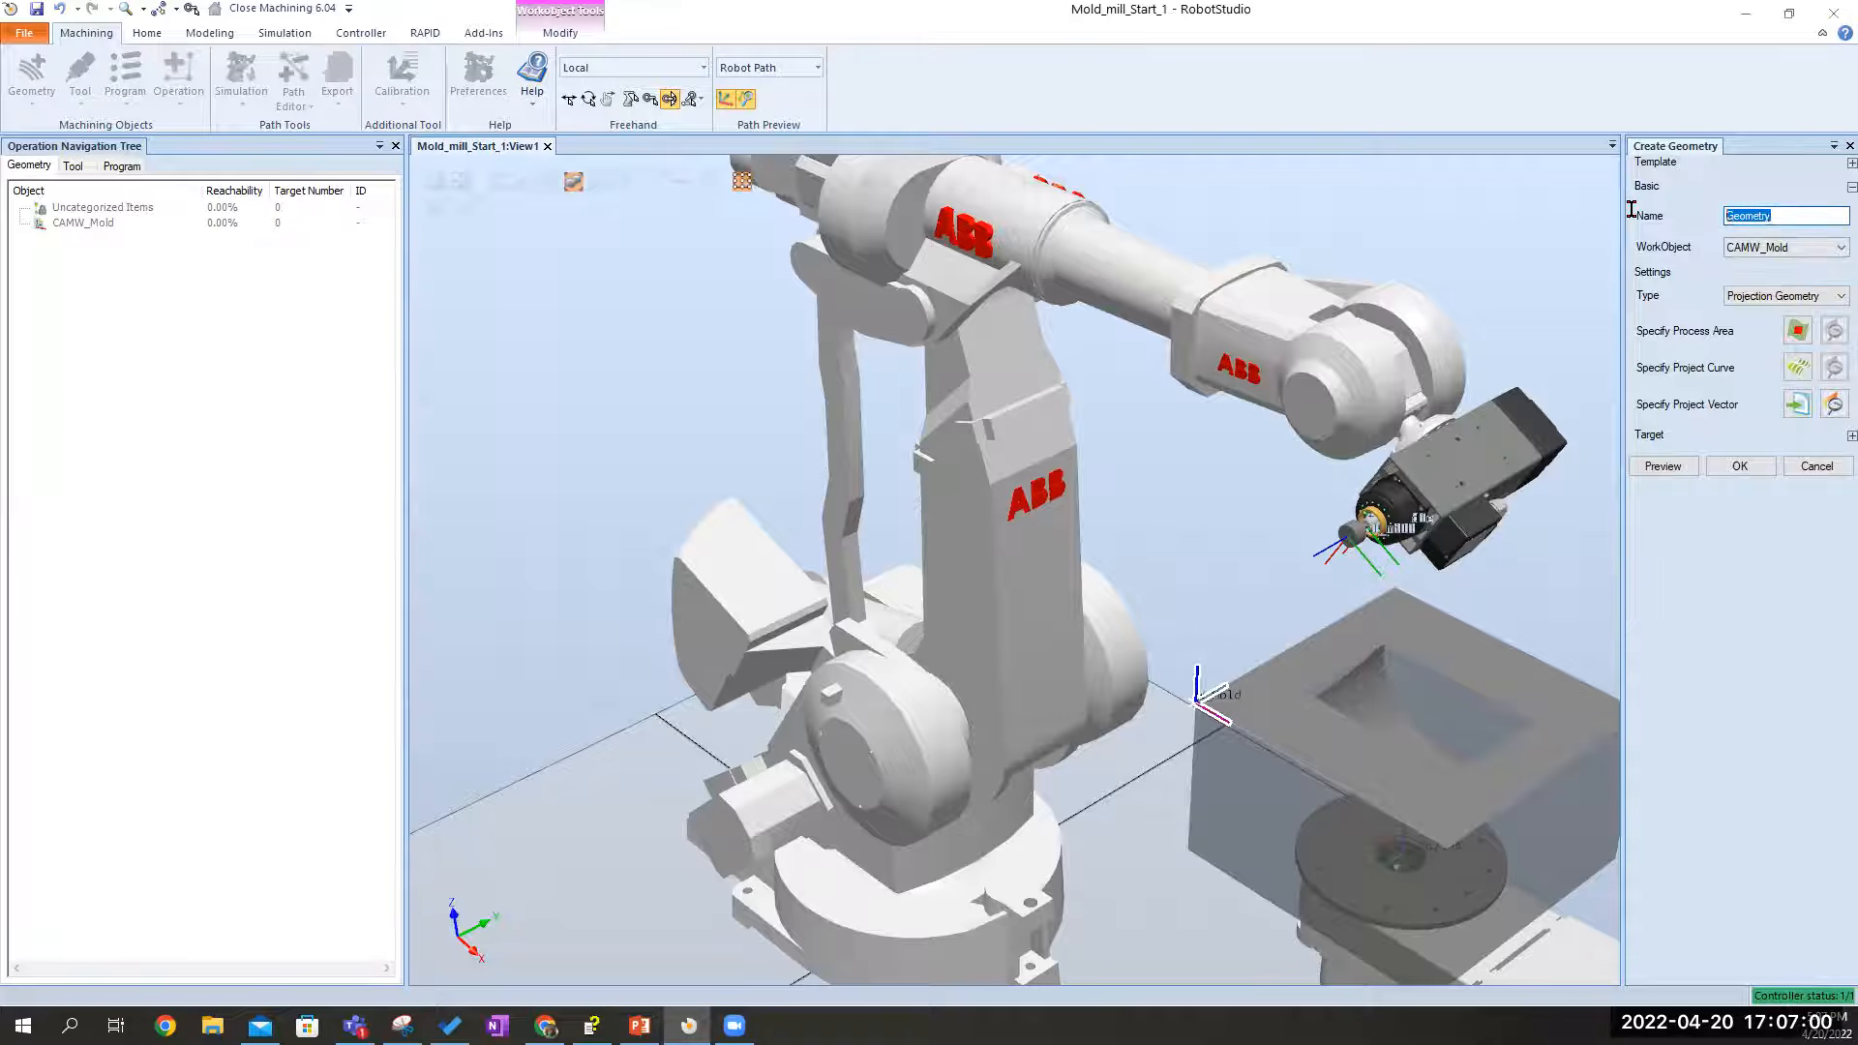
{"action": "type", "text": "Geo_Mold"}
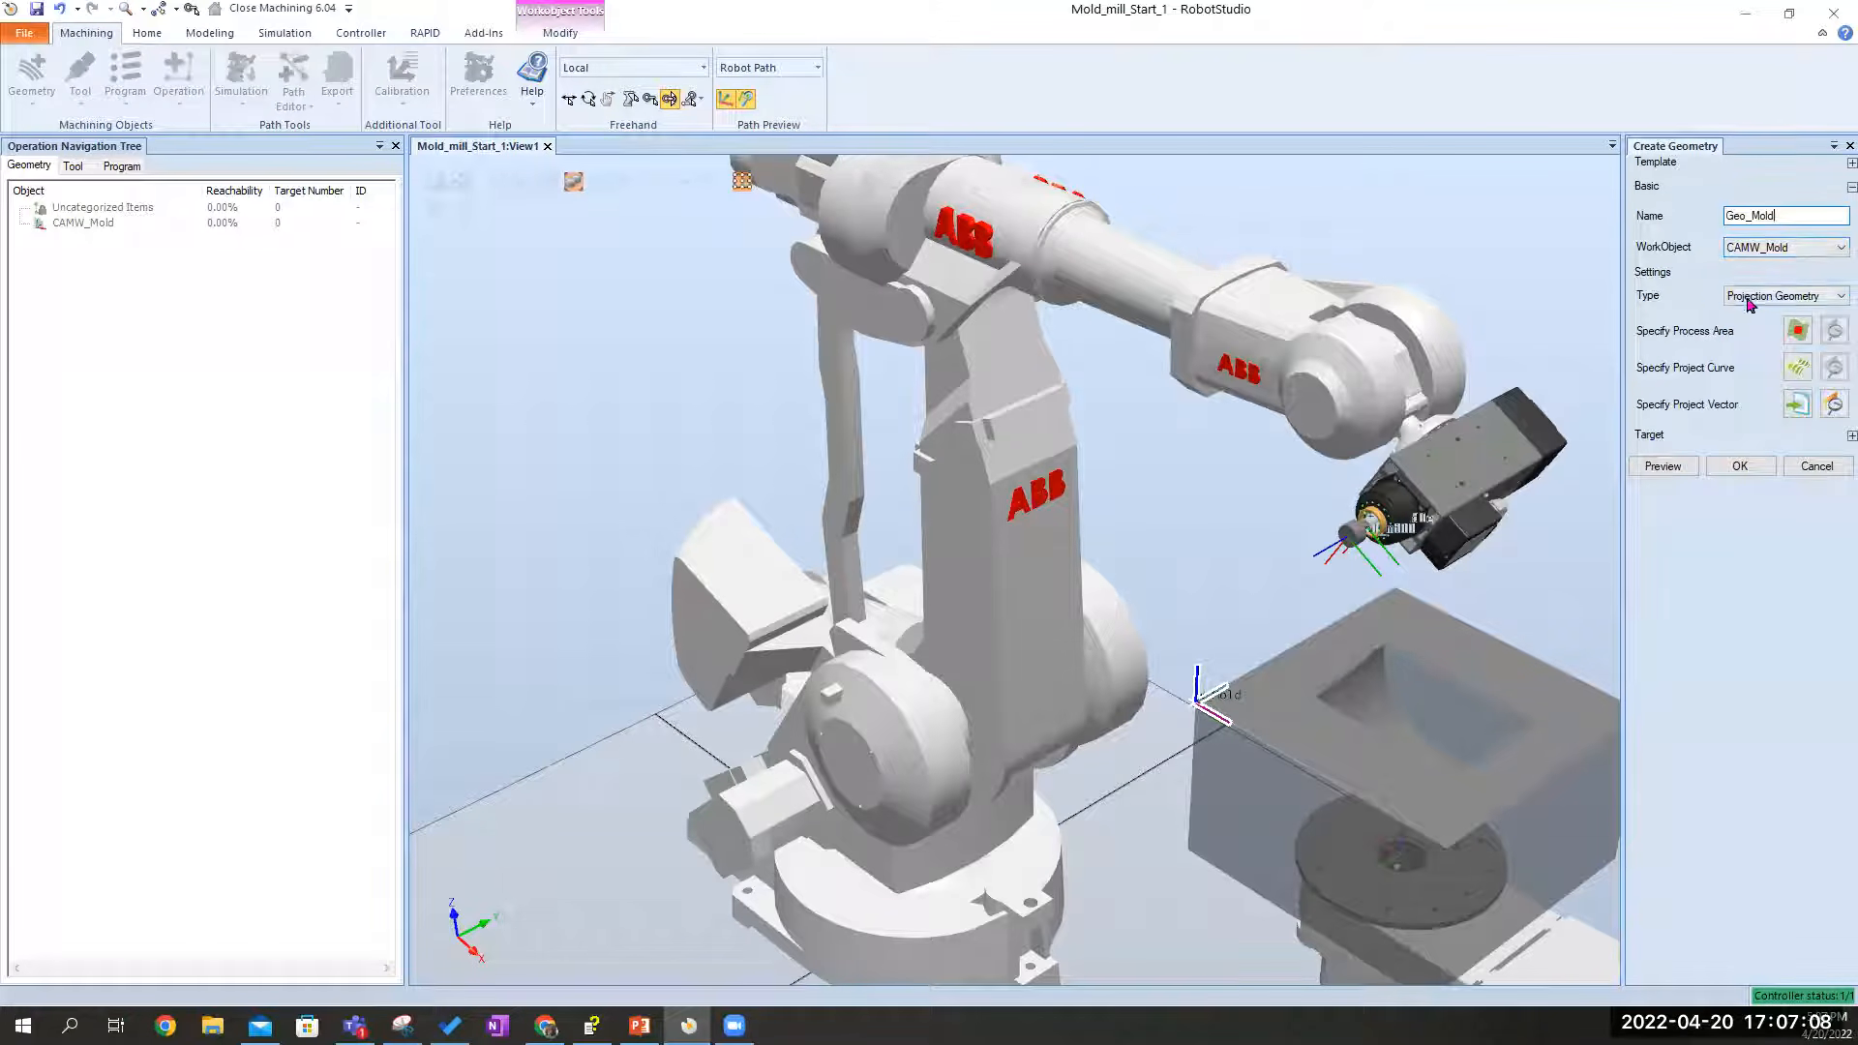
{"action": "left_click", "coordinate": [1831, 298]}
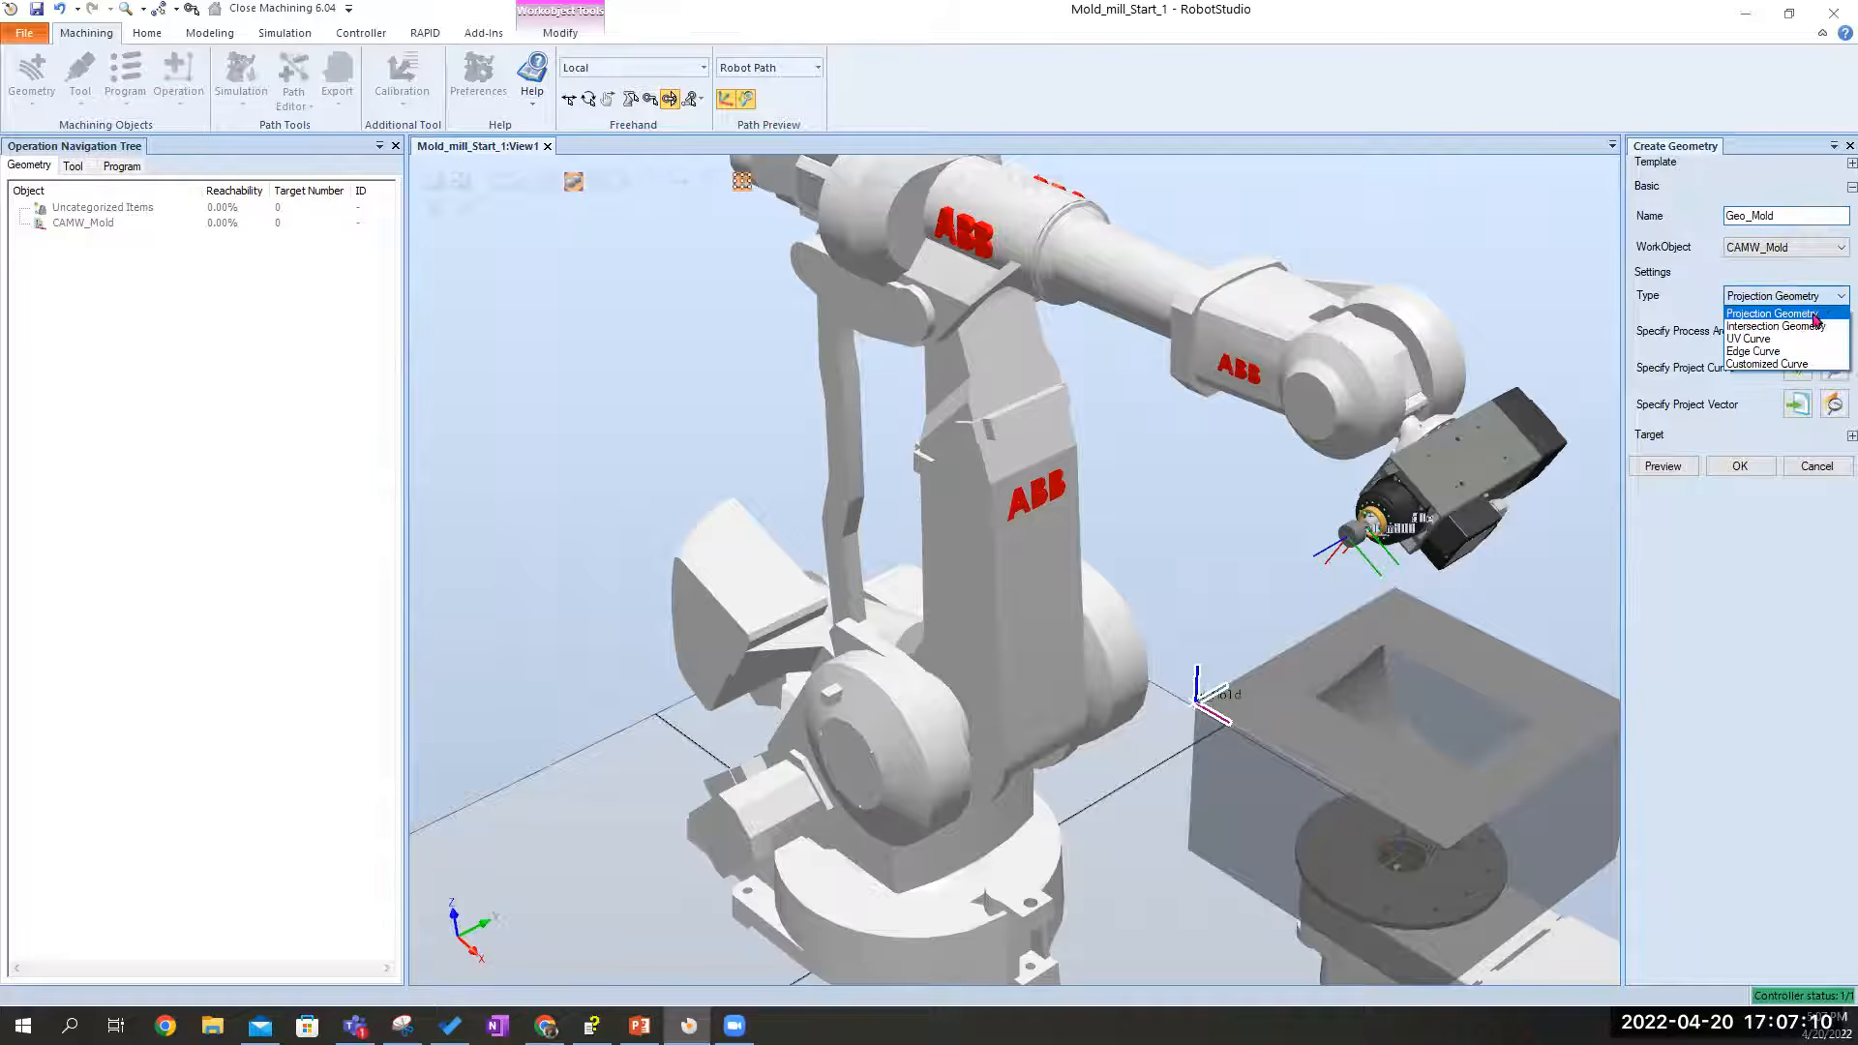
{"action": "left_click", "coordinate": [1696, 293]}
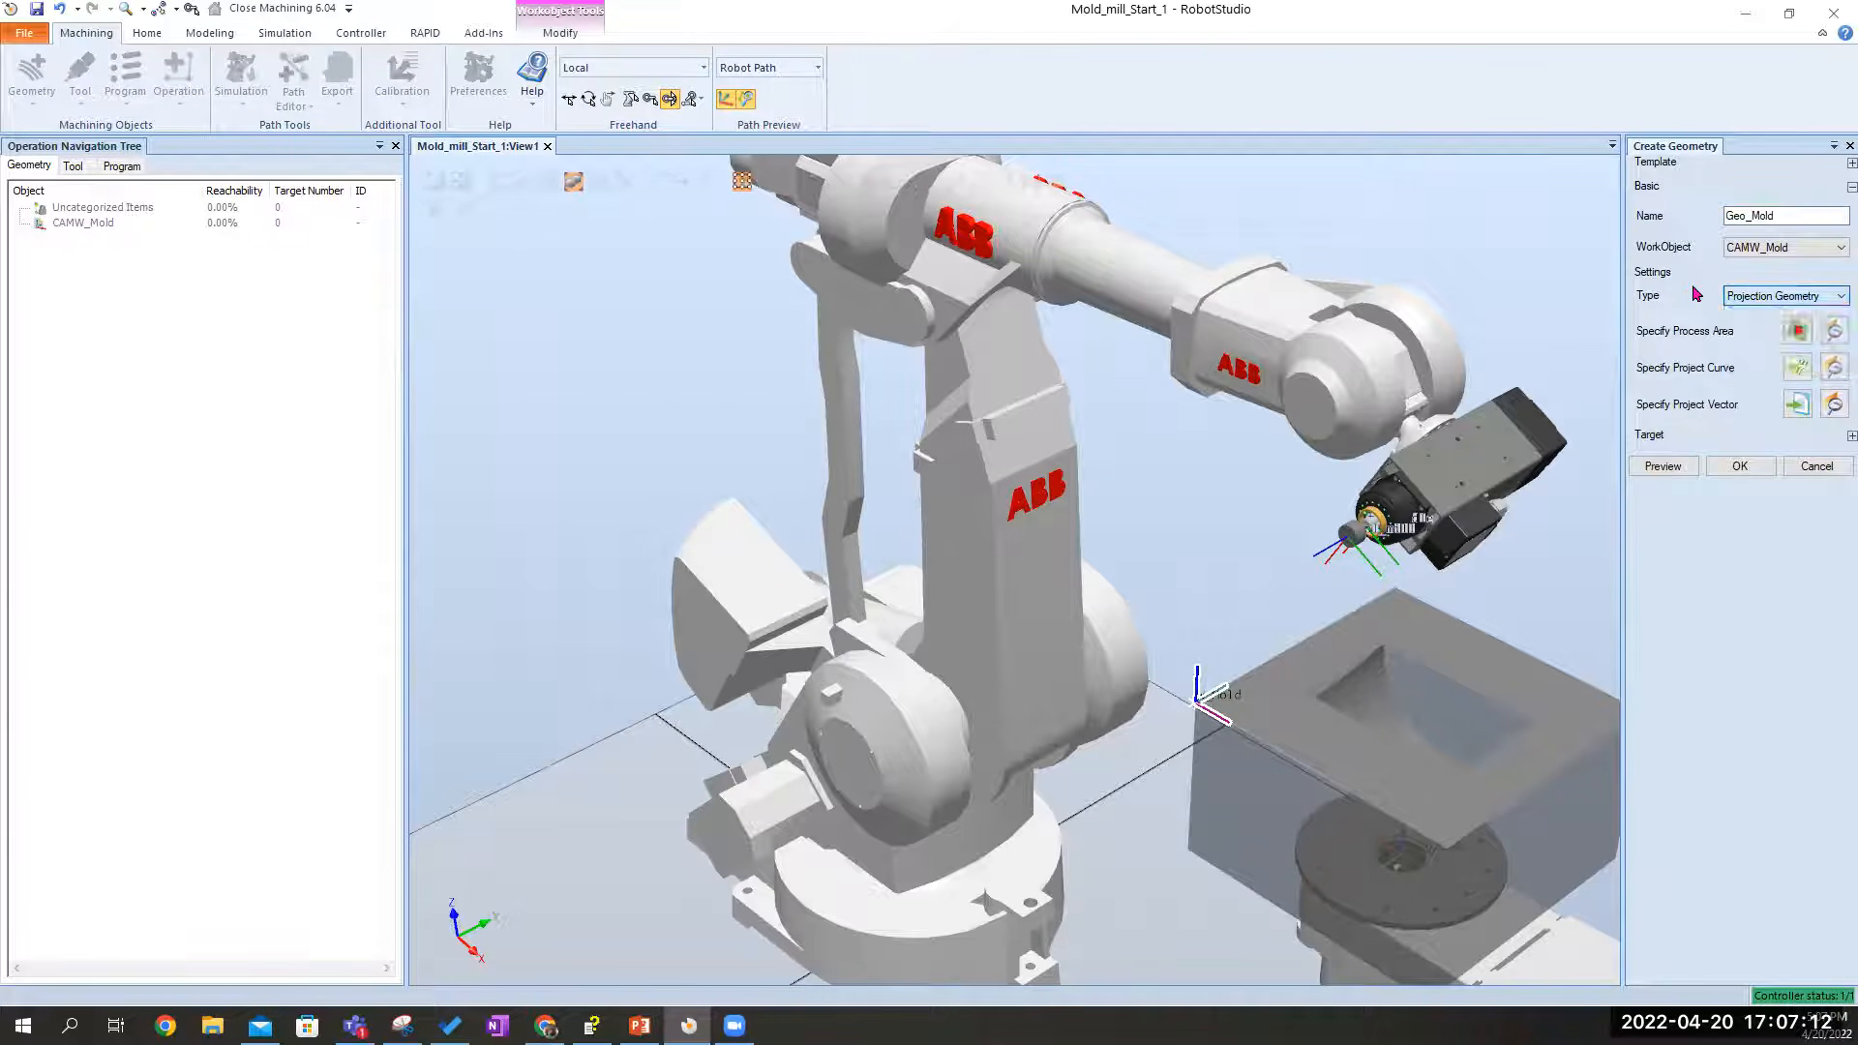
Select the mold's top face as the process area of Geo_Mold and start specifying its boundary
{"action": "left_click", "coordinate": [1797, 331]}
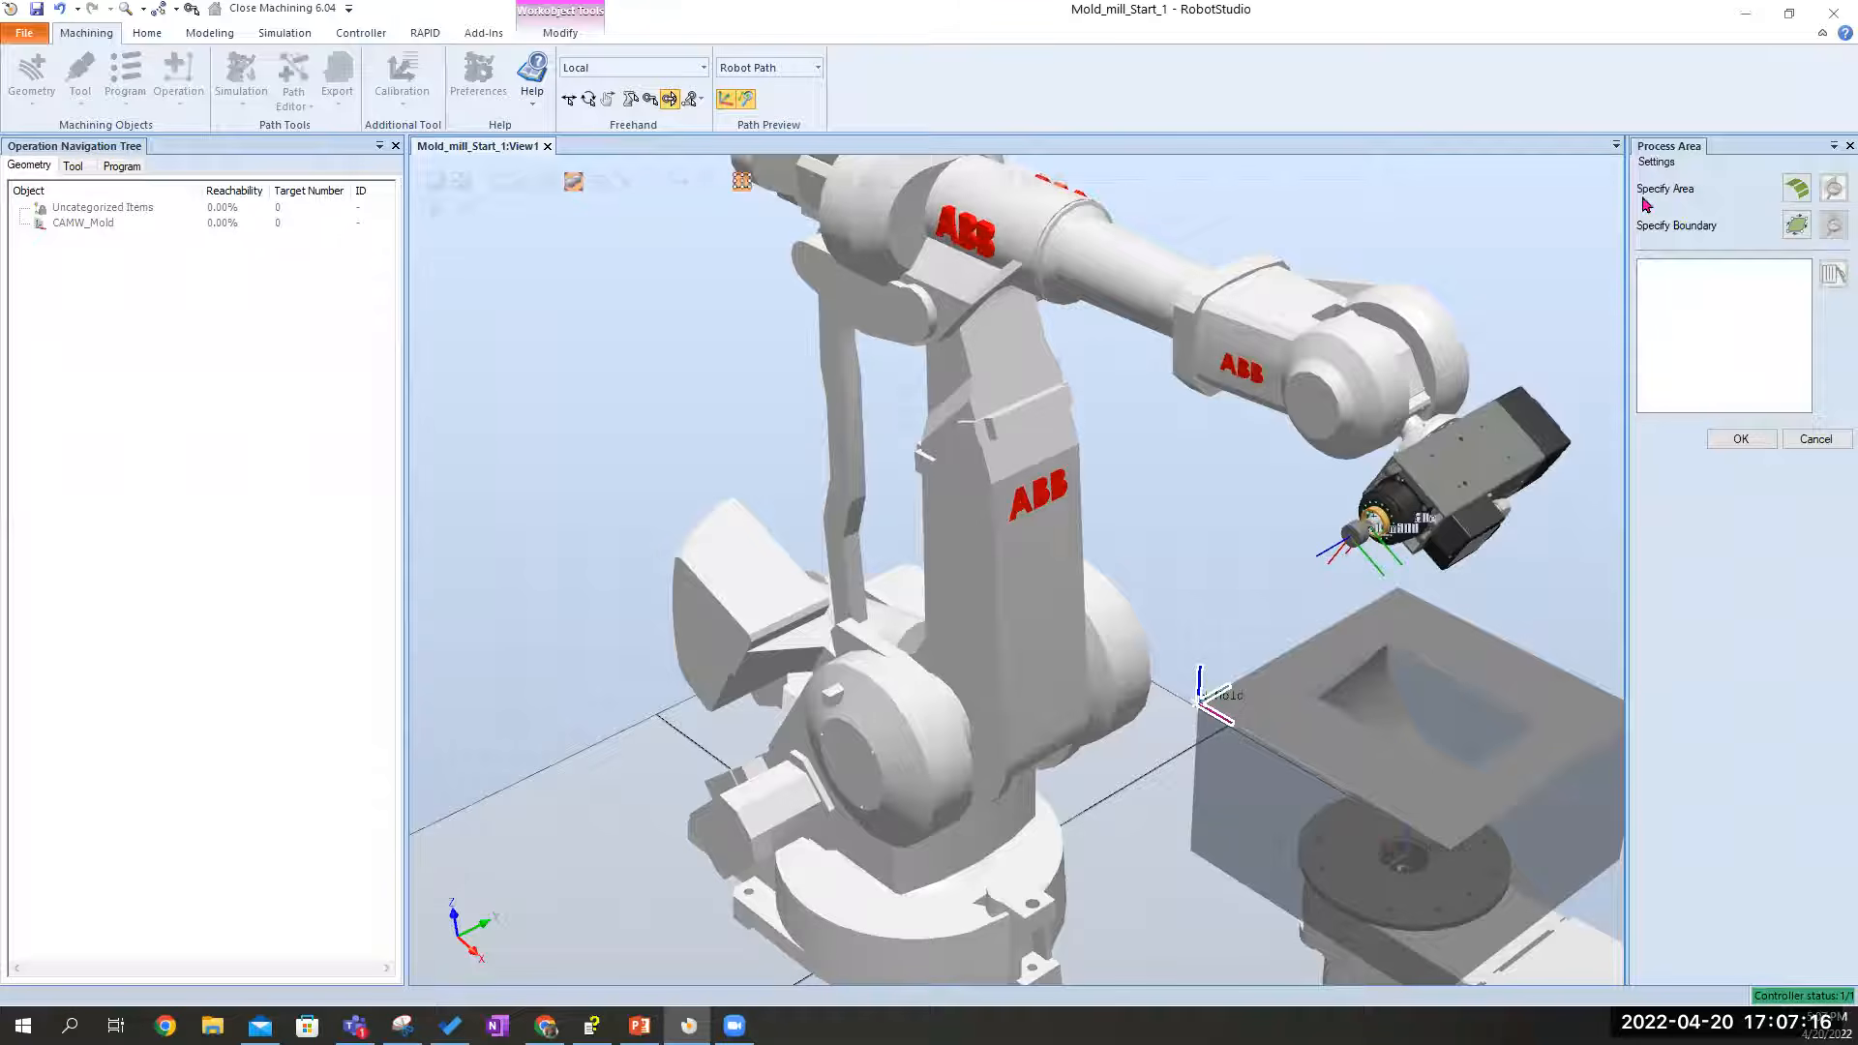
{"action": "left_click", "coordinate": [1795, 190]}
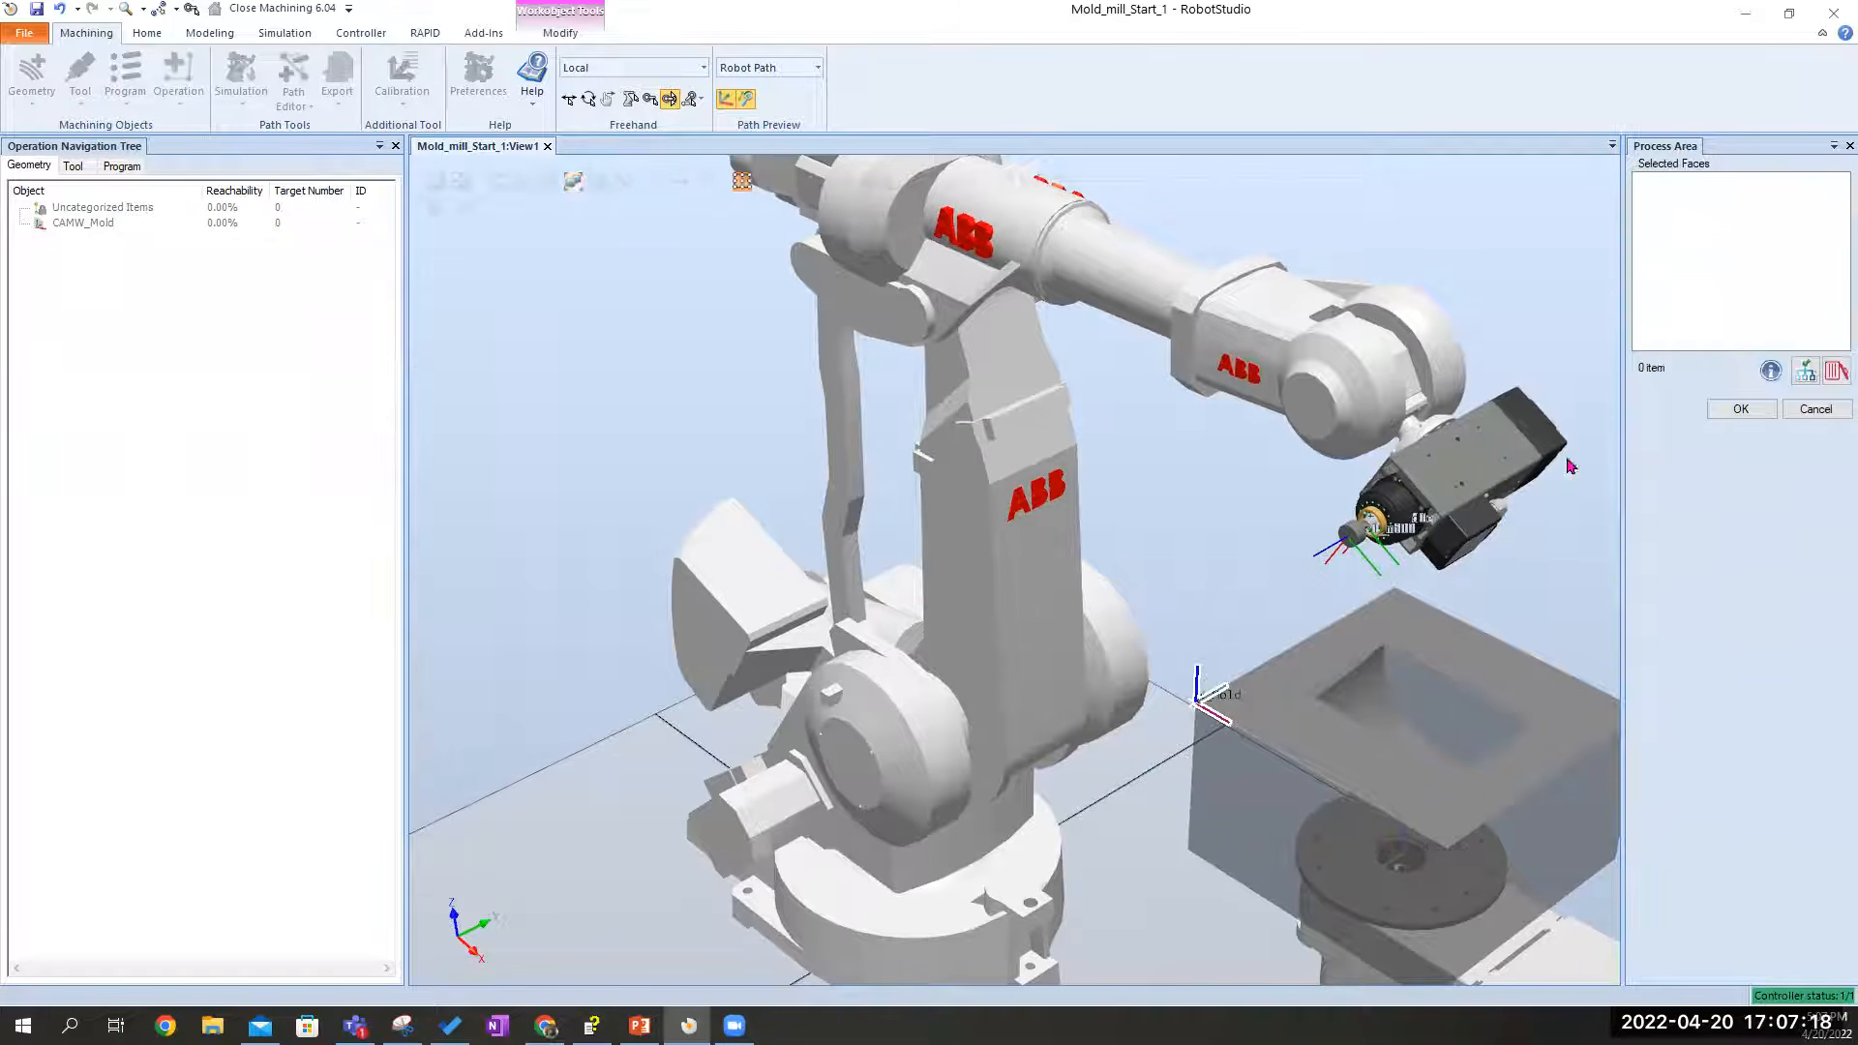
{"action": "left_click", "coordinate": [1292, 688]}
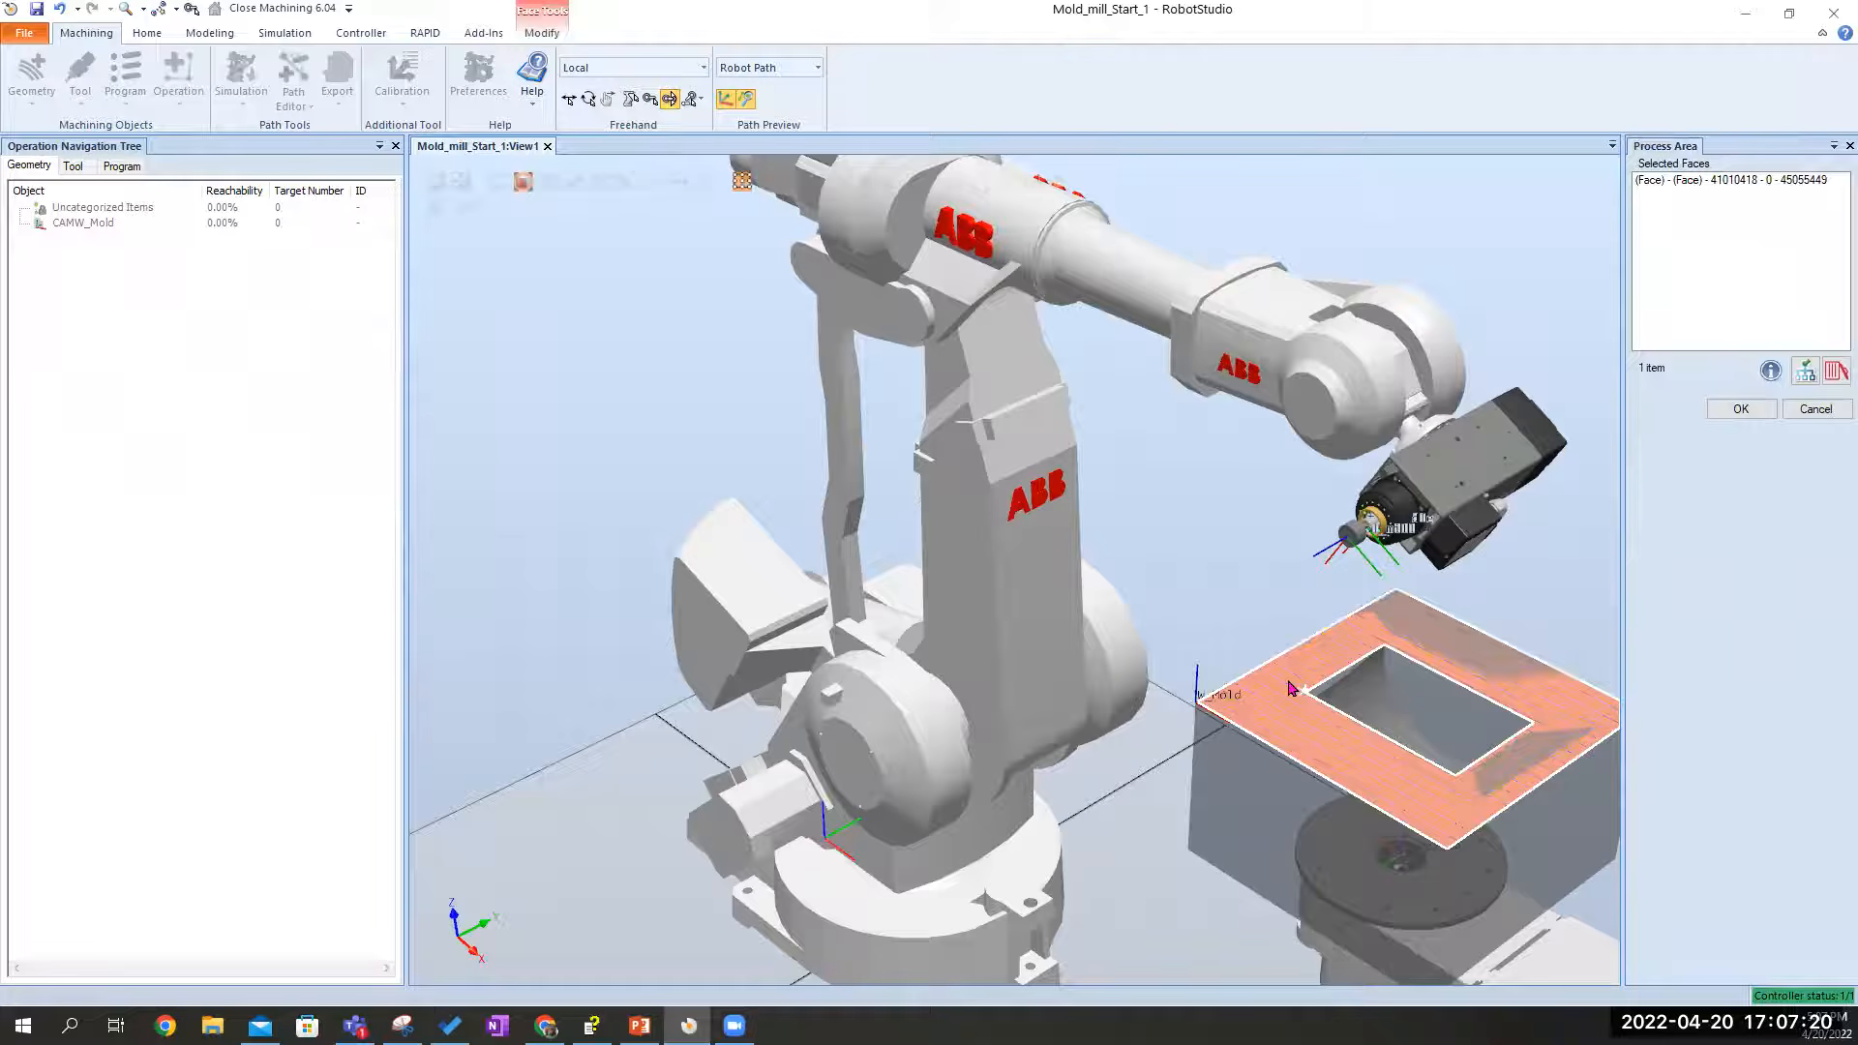
{"action": "left_click", "coordinate": [1742, 409]}
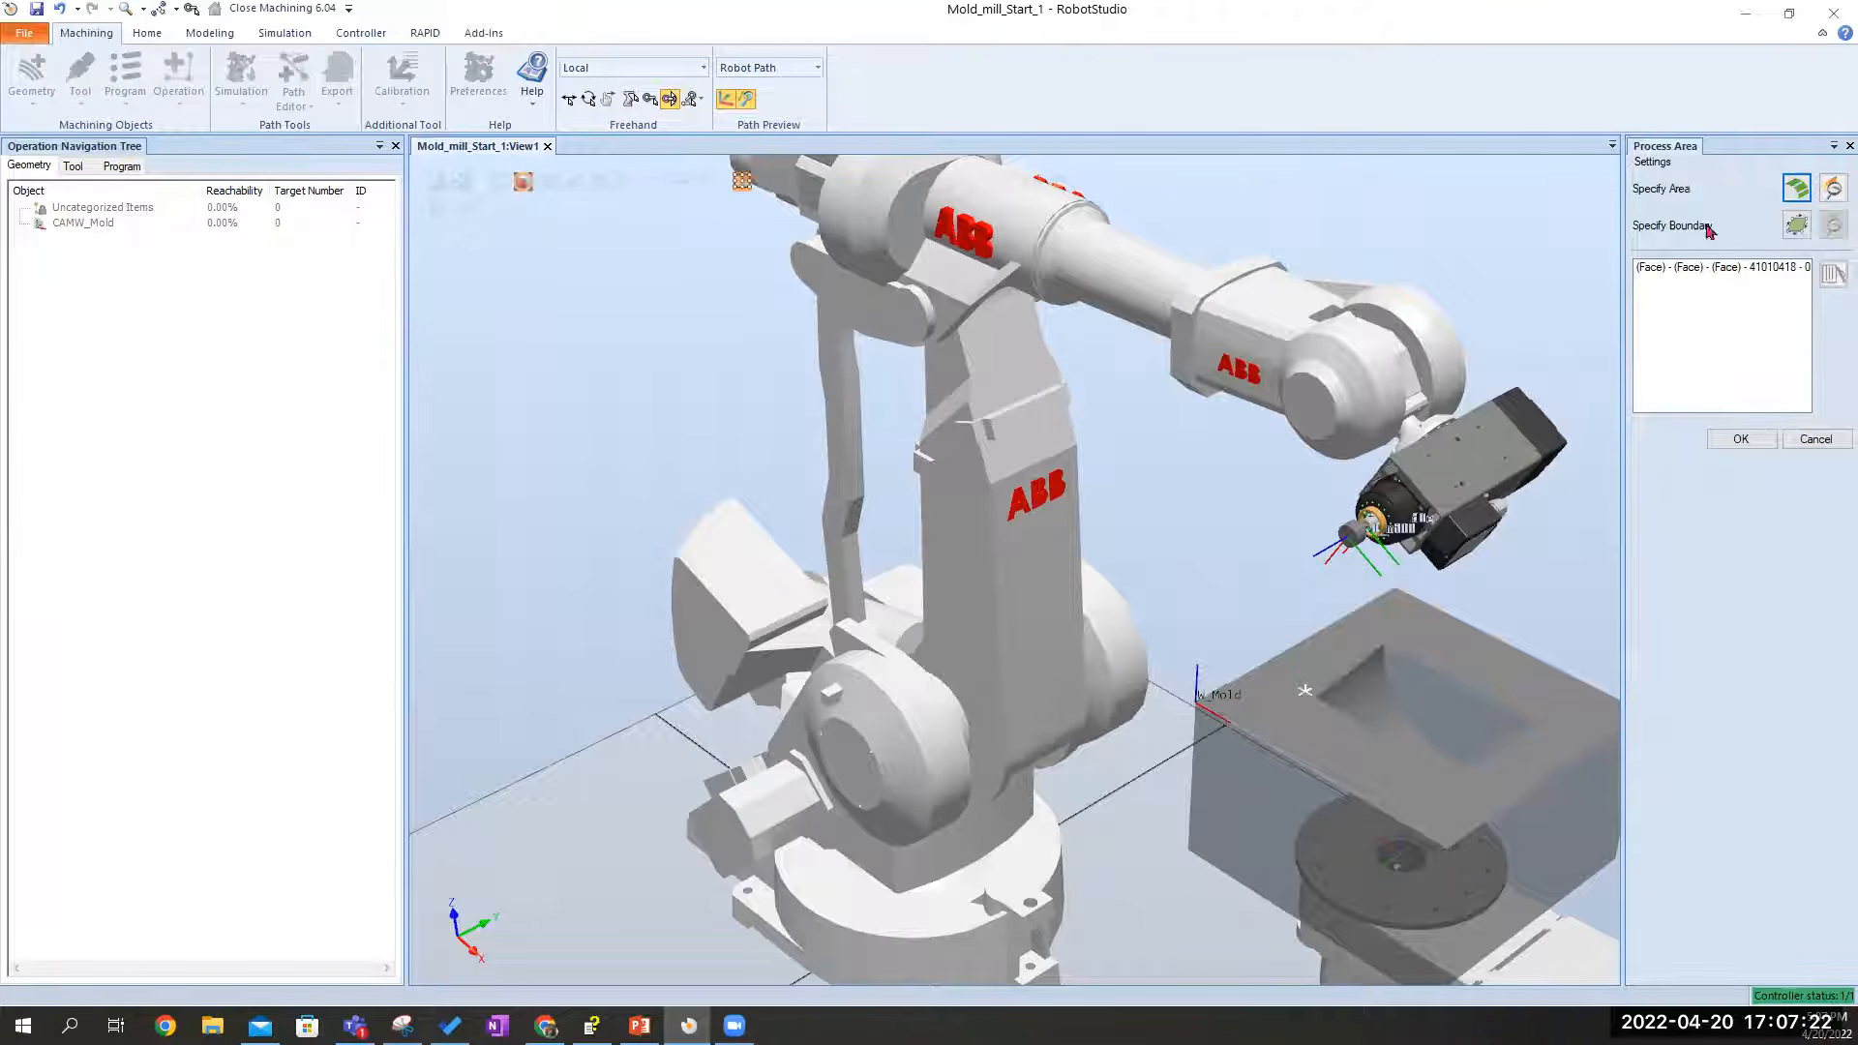
{"action": "left_click", "coordinate": [1796, 225]}
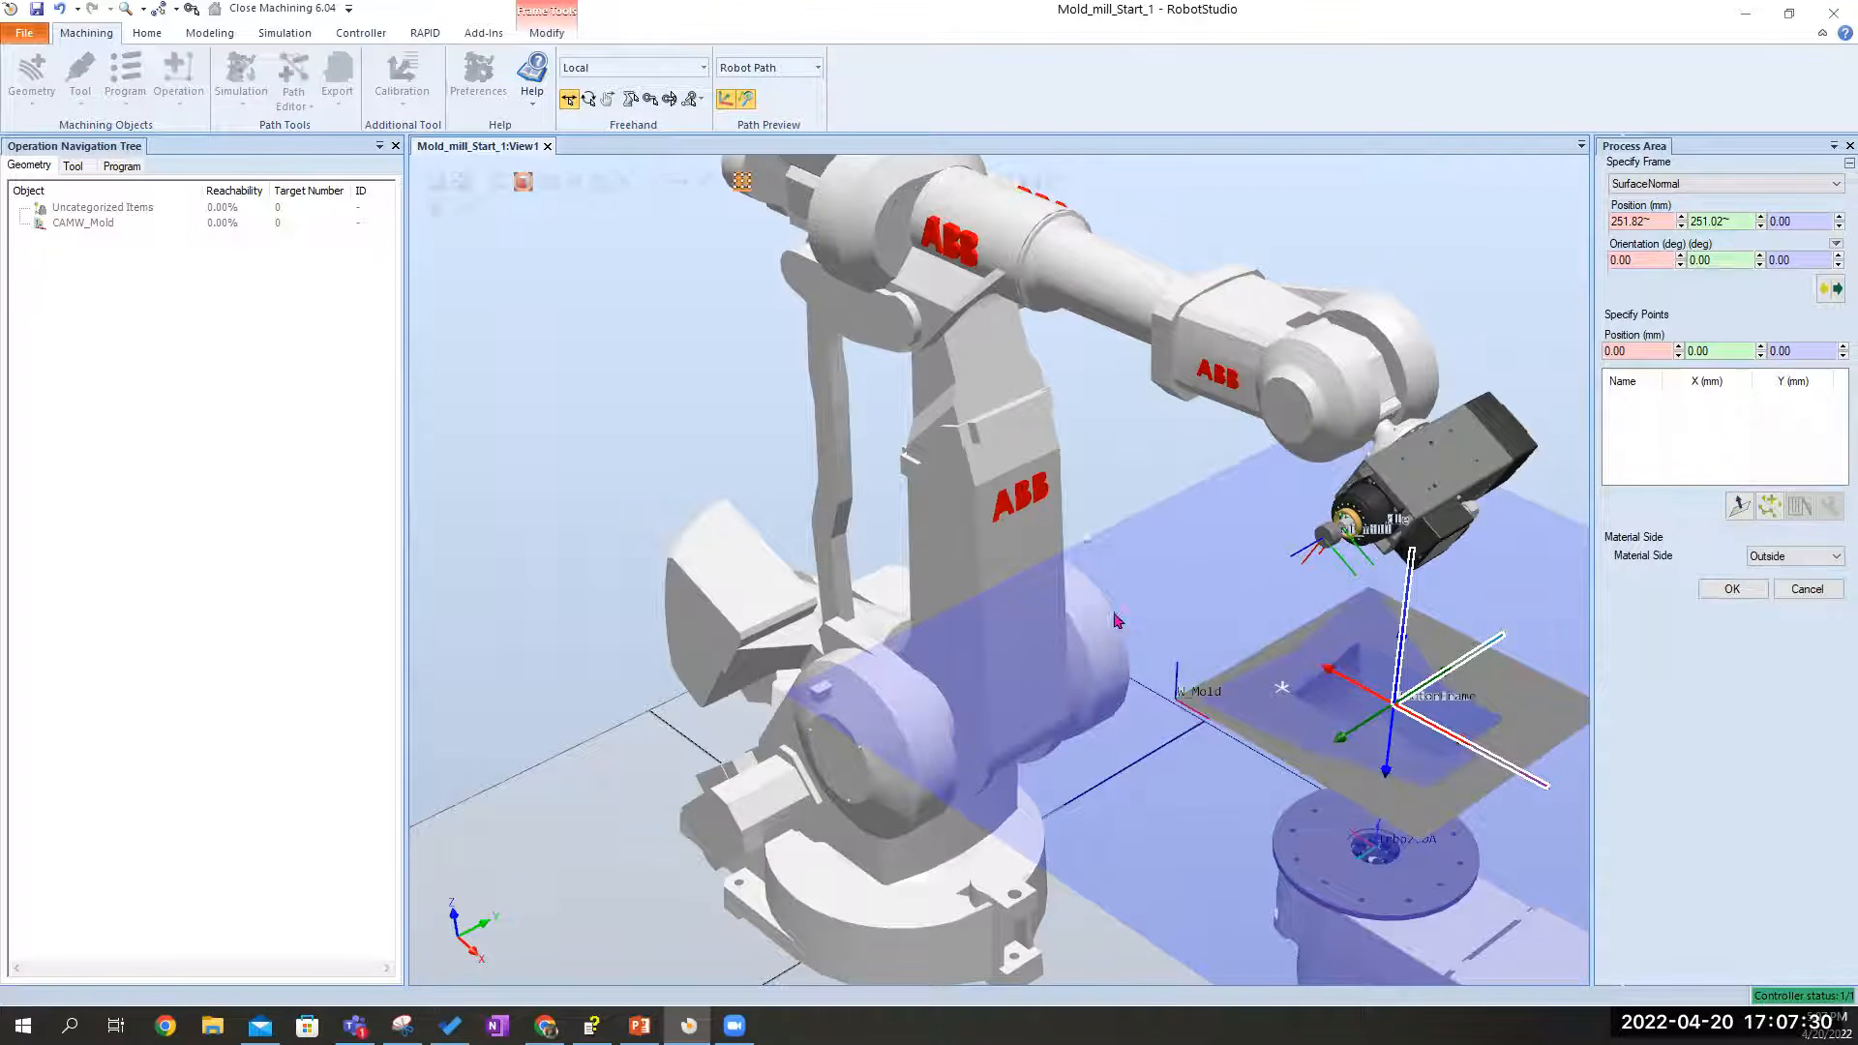
Try to place the first boundary point of the process area at the corner of the mold's top face
{"action": "left_click", "coordinate": [1645, 349]}
{"action": "left_click", "coordinate": [1140, 677]}
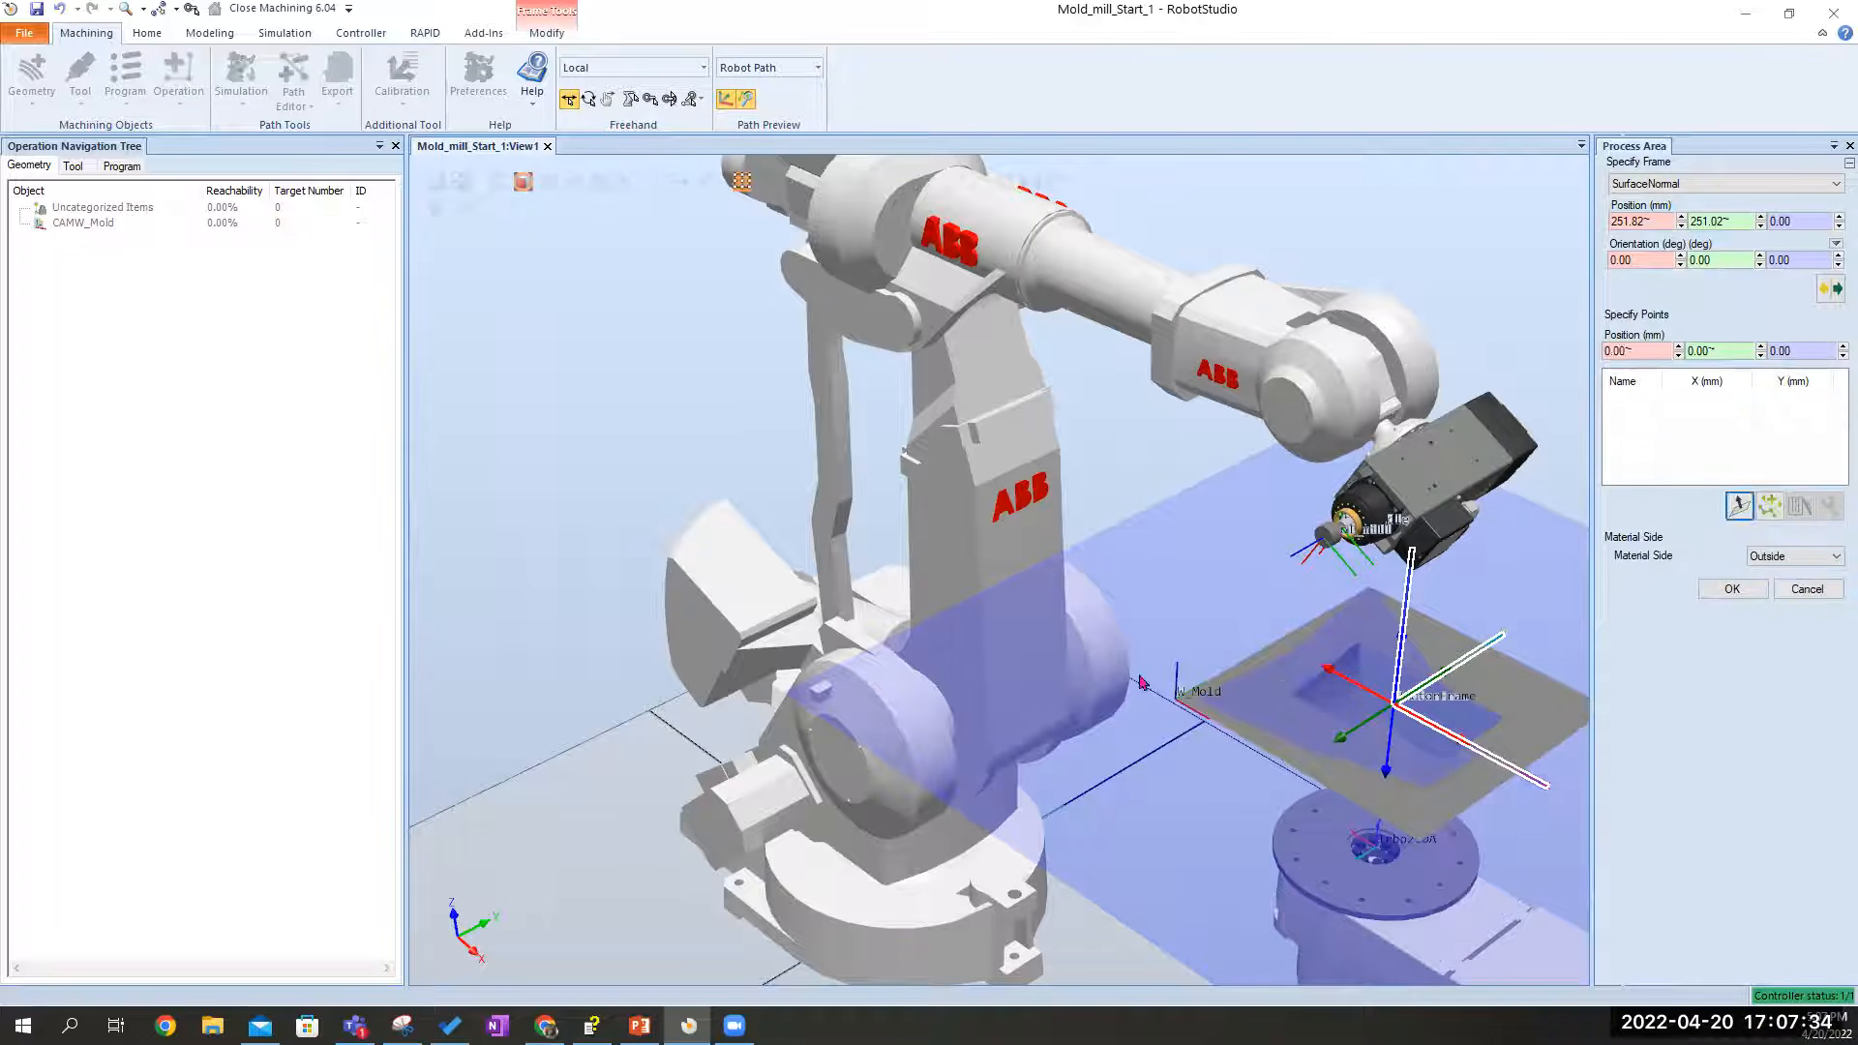
{"action": "left_click", "coordinate": [1449, 887]}
{"action": "left_click", "coordinate": [962, 568]}
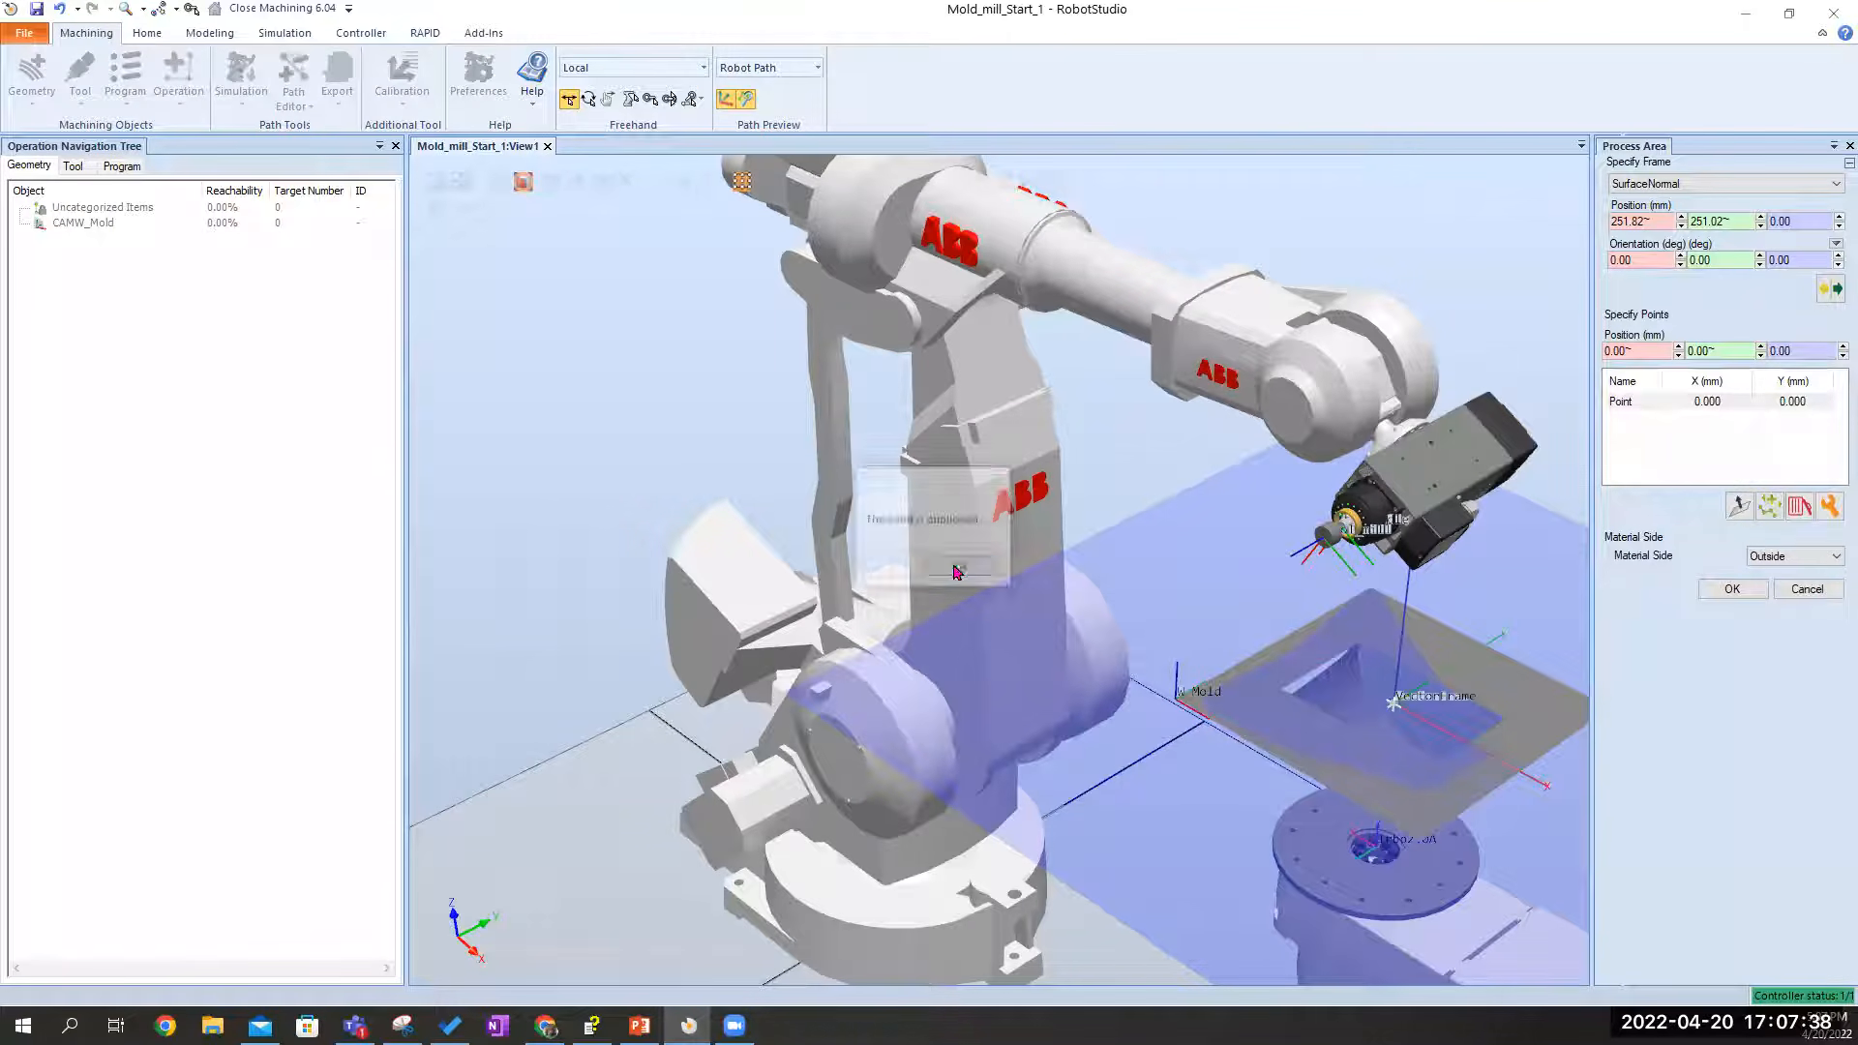
{"action": "left_click", "coordinate": [1643, 351]}
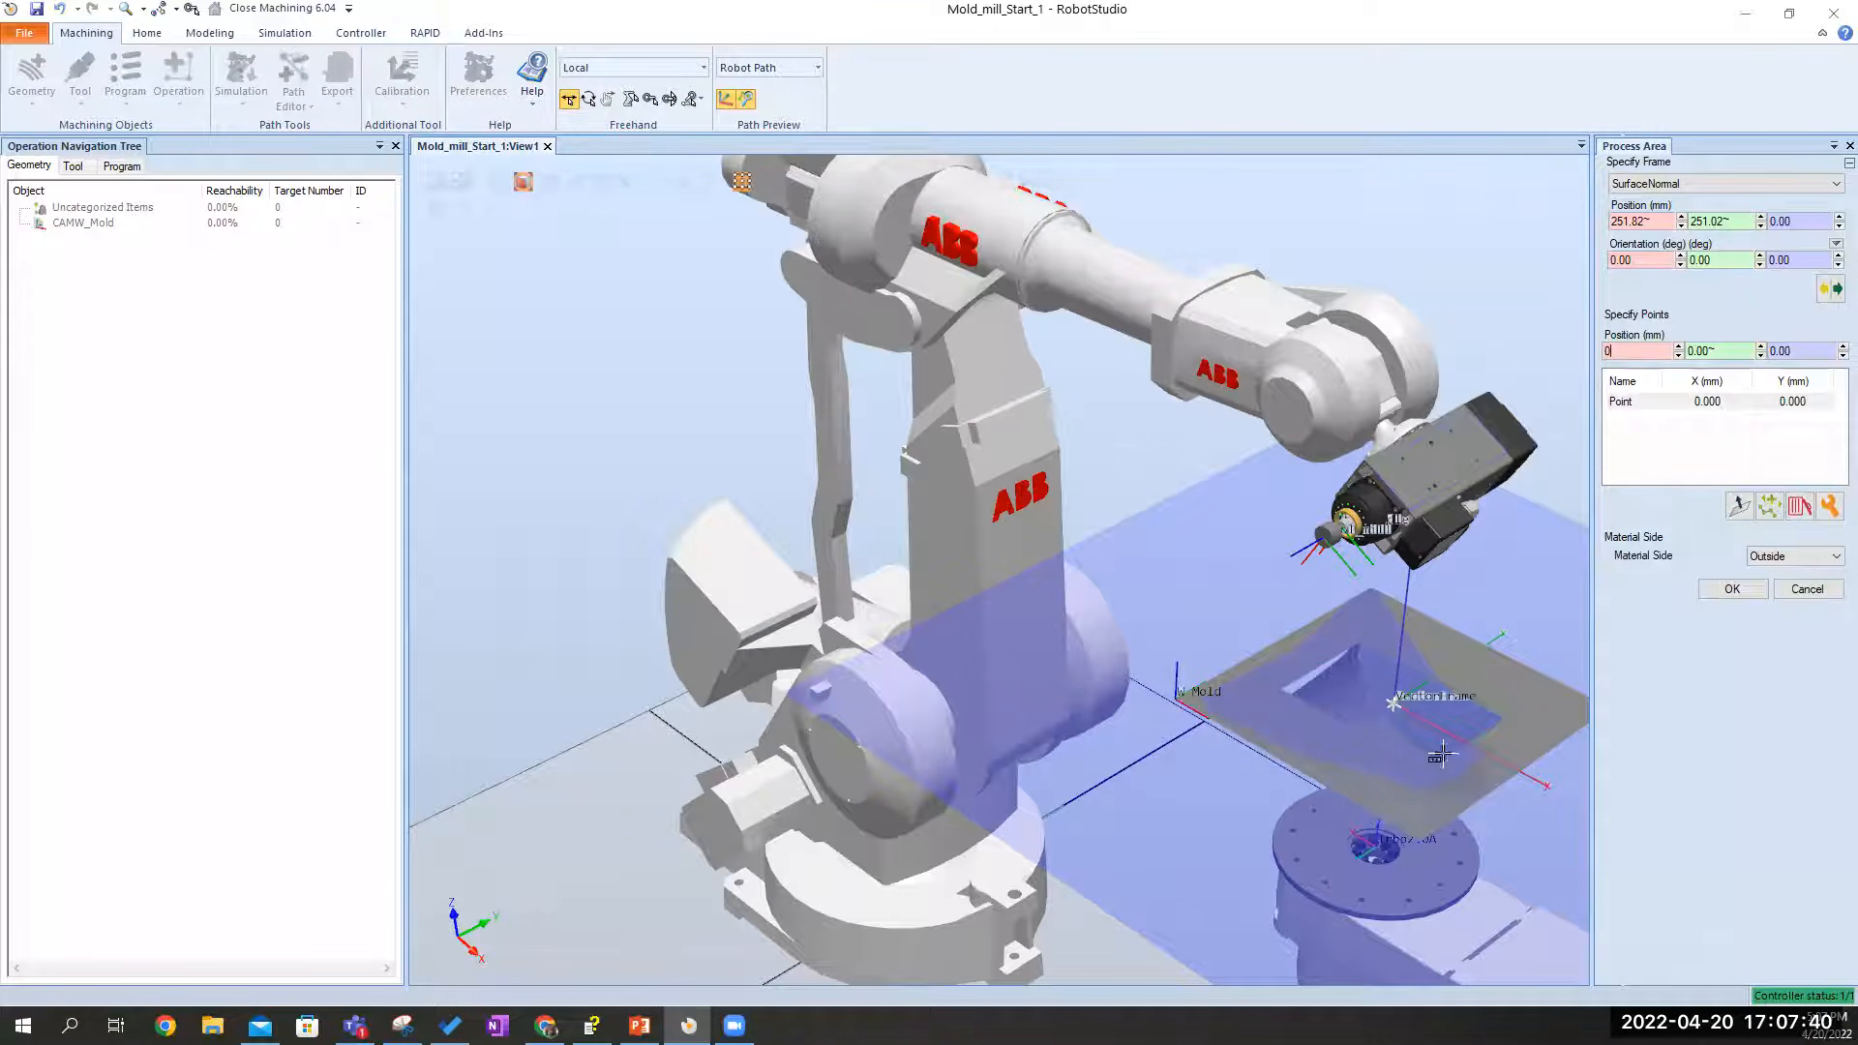
{"action": "left_click", "coordinate": [1407, 874]}
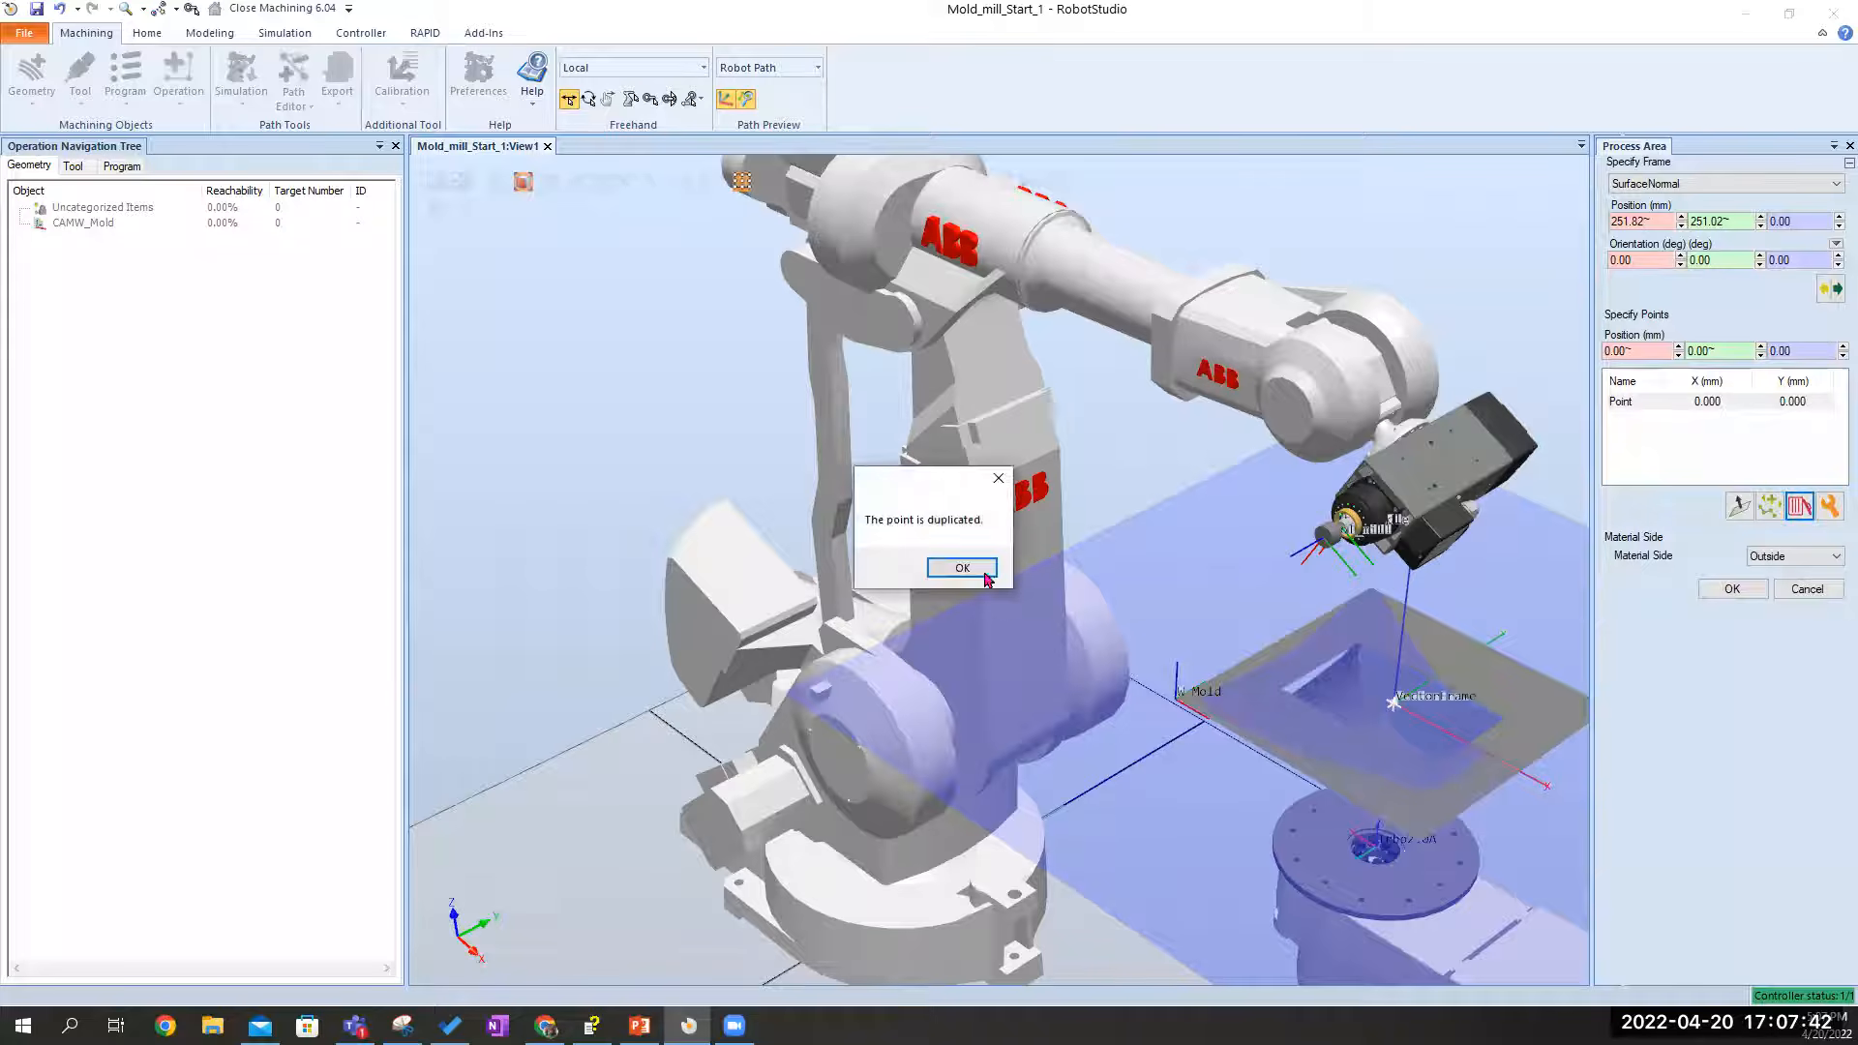
{"action": "left_click", "coordinate": [984, 575]}
{"action": "left_click", "coordinate": [1704, 401]}
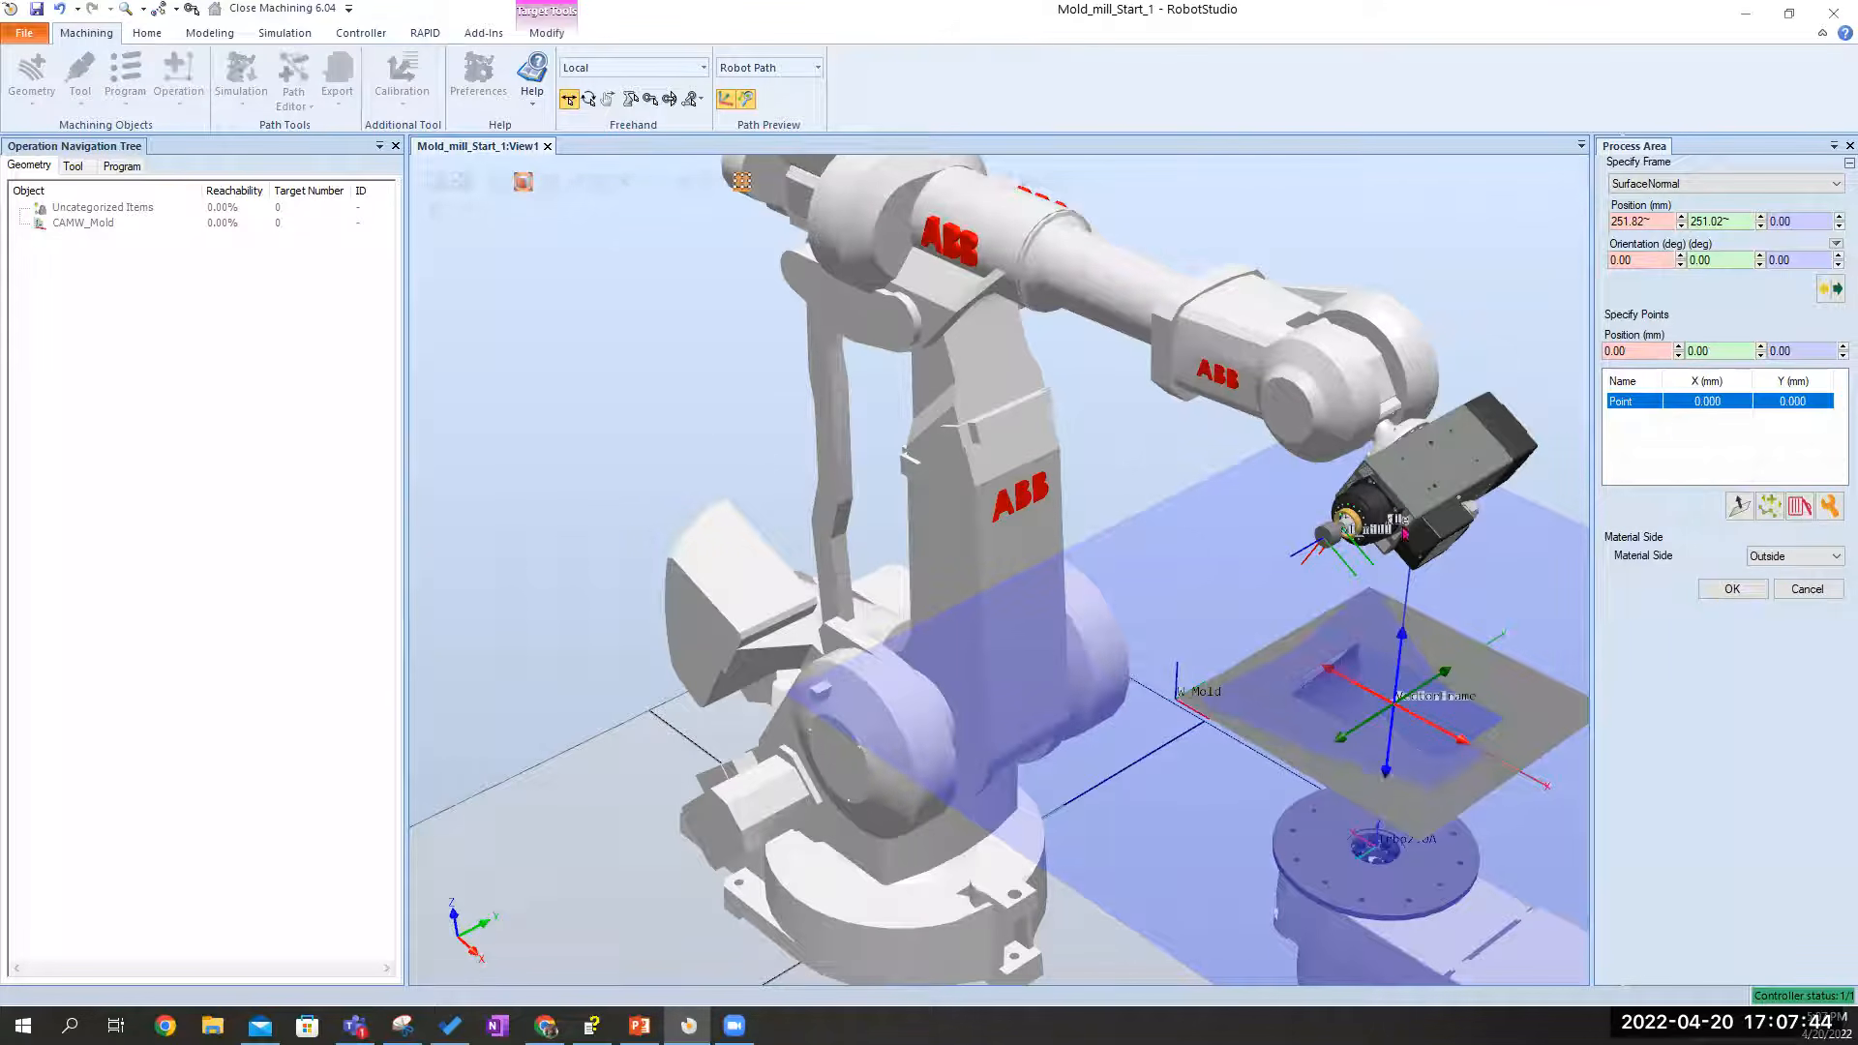
Add the four outer corners of the mold's top face as boundary points of the process area
{"action": "left_click", "coordinate": [1191, 711]}
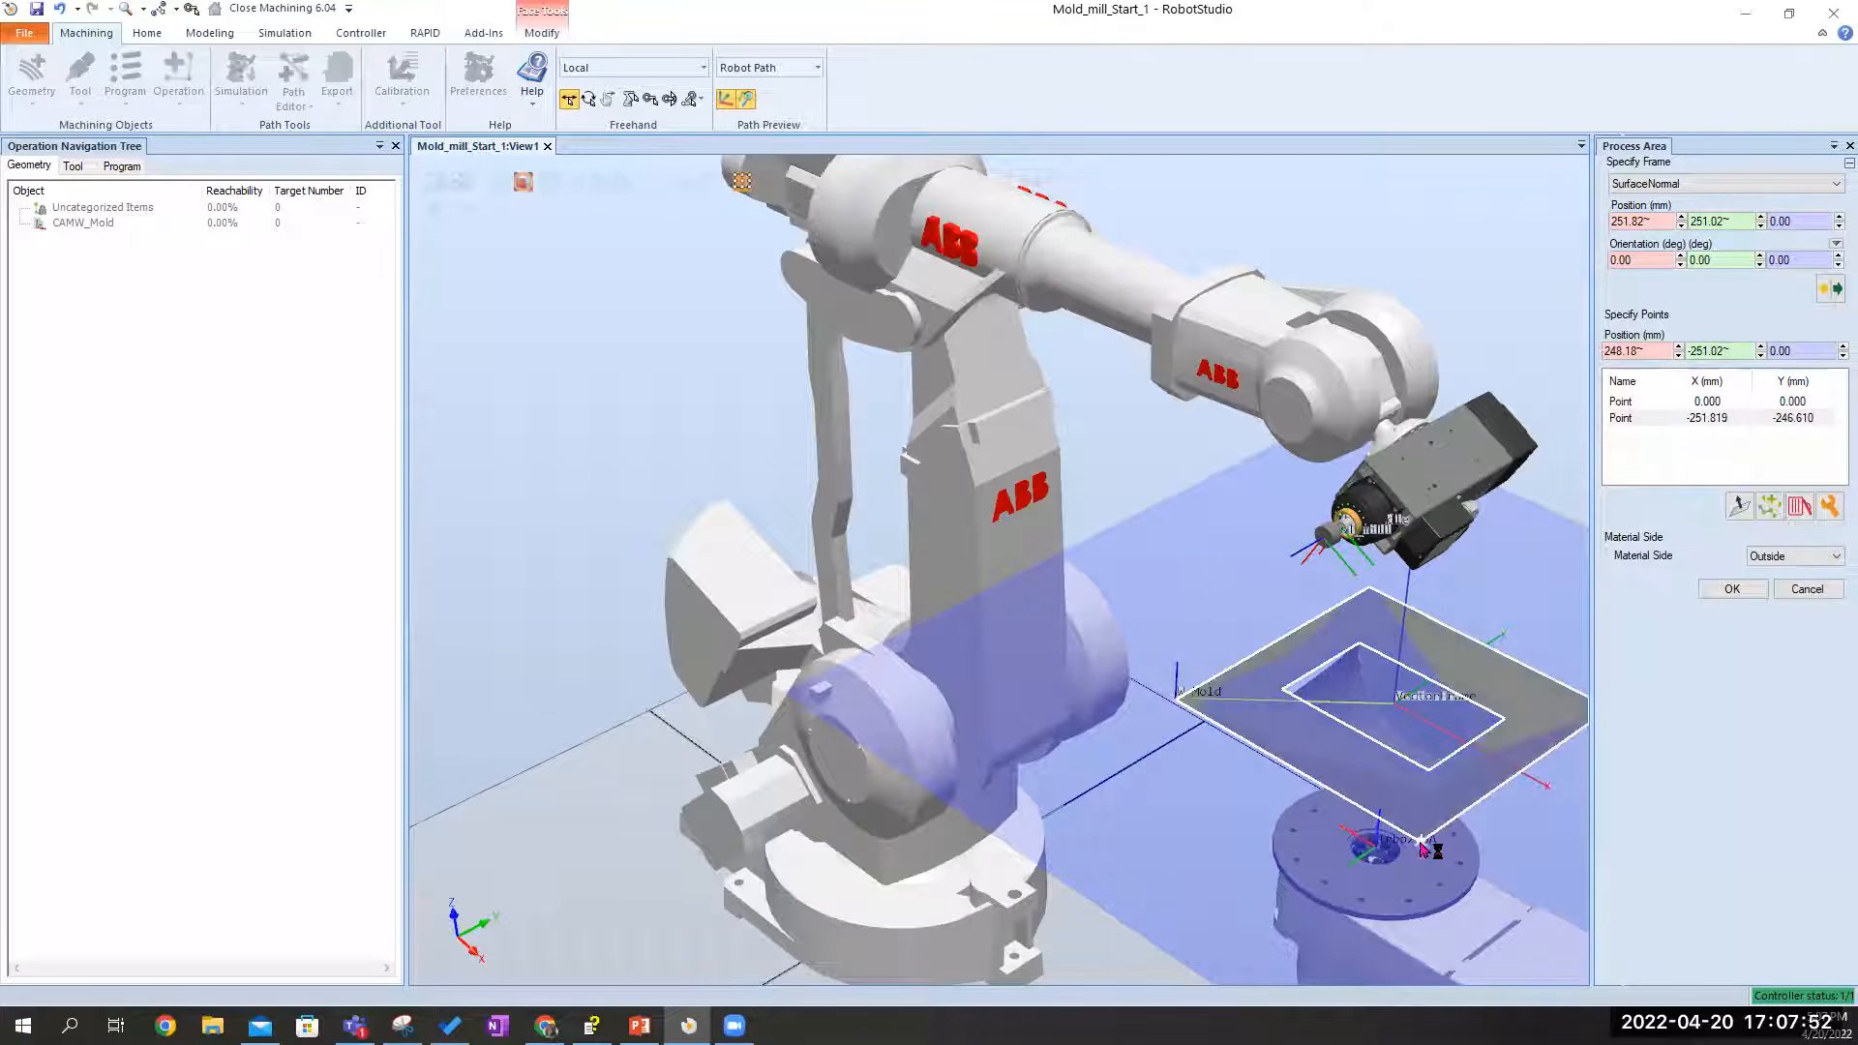
{"action": "left_click", "coordinate": [1423, 849]}
{"action": "scroll", "coordinate": [1510, 769], "scroll_direction": "up", "scroll_amount": 3}
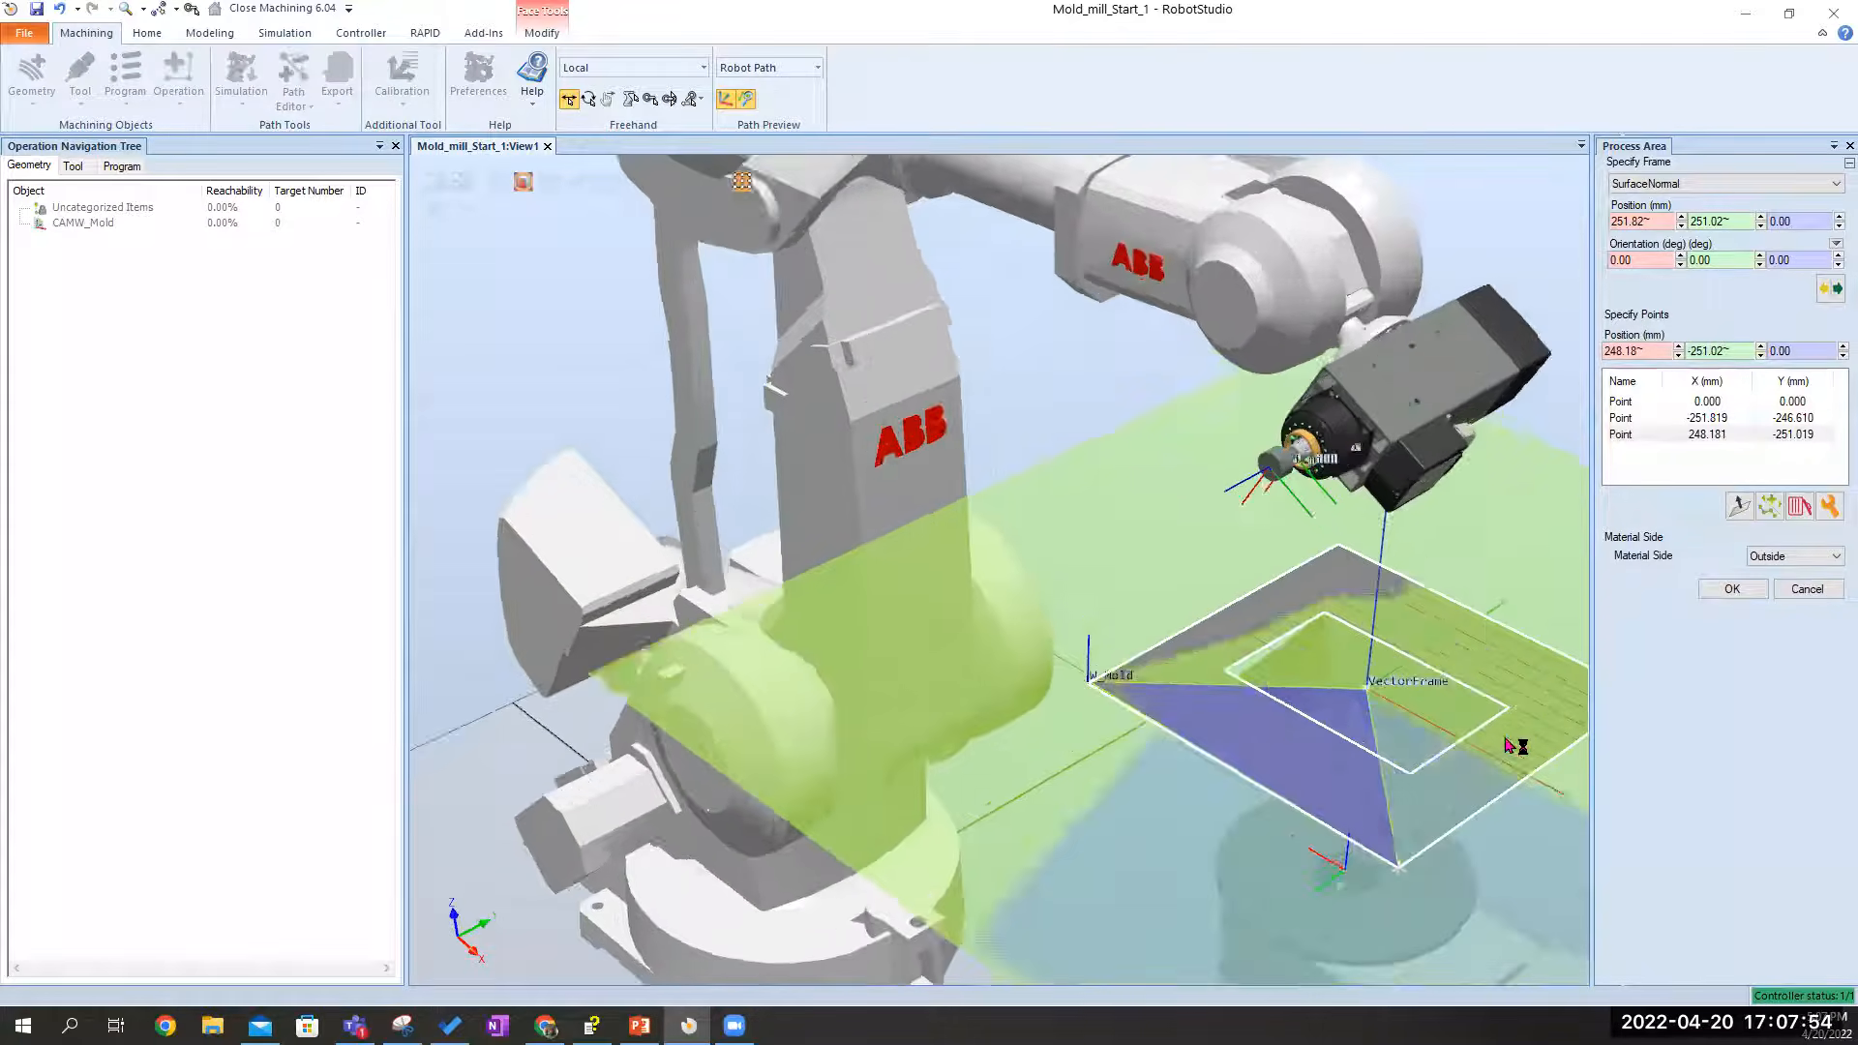
{"action": "scroll", "coordinate": [1490, 779], "scroll_direction": "down", "scroll_amount": 1}
{"action": "left_click_drag", "start_coordinate": [1552, 841], "coordinate": [1351, 687], "text": "ctrl+shift"}
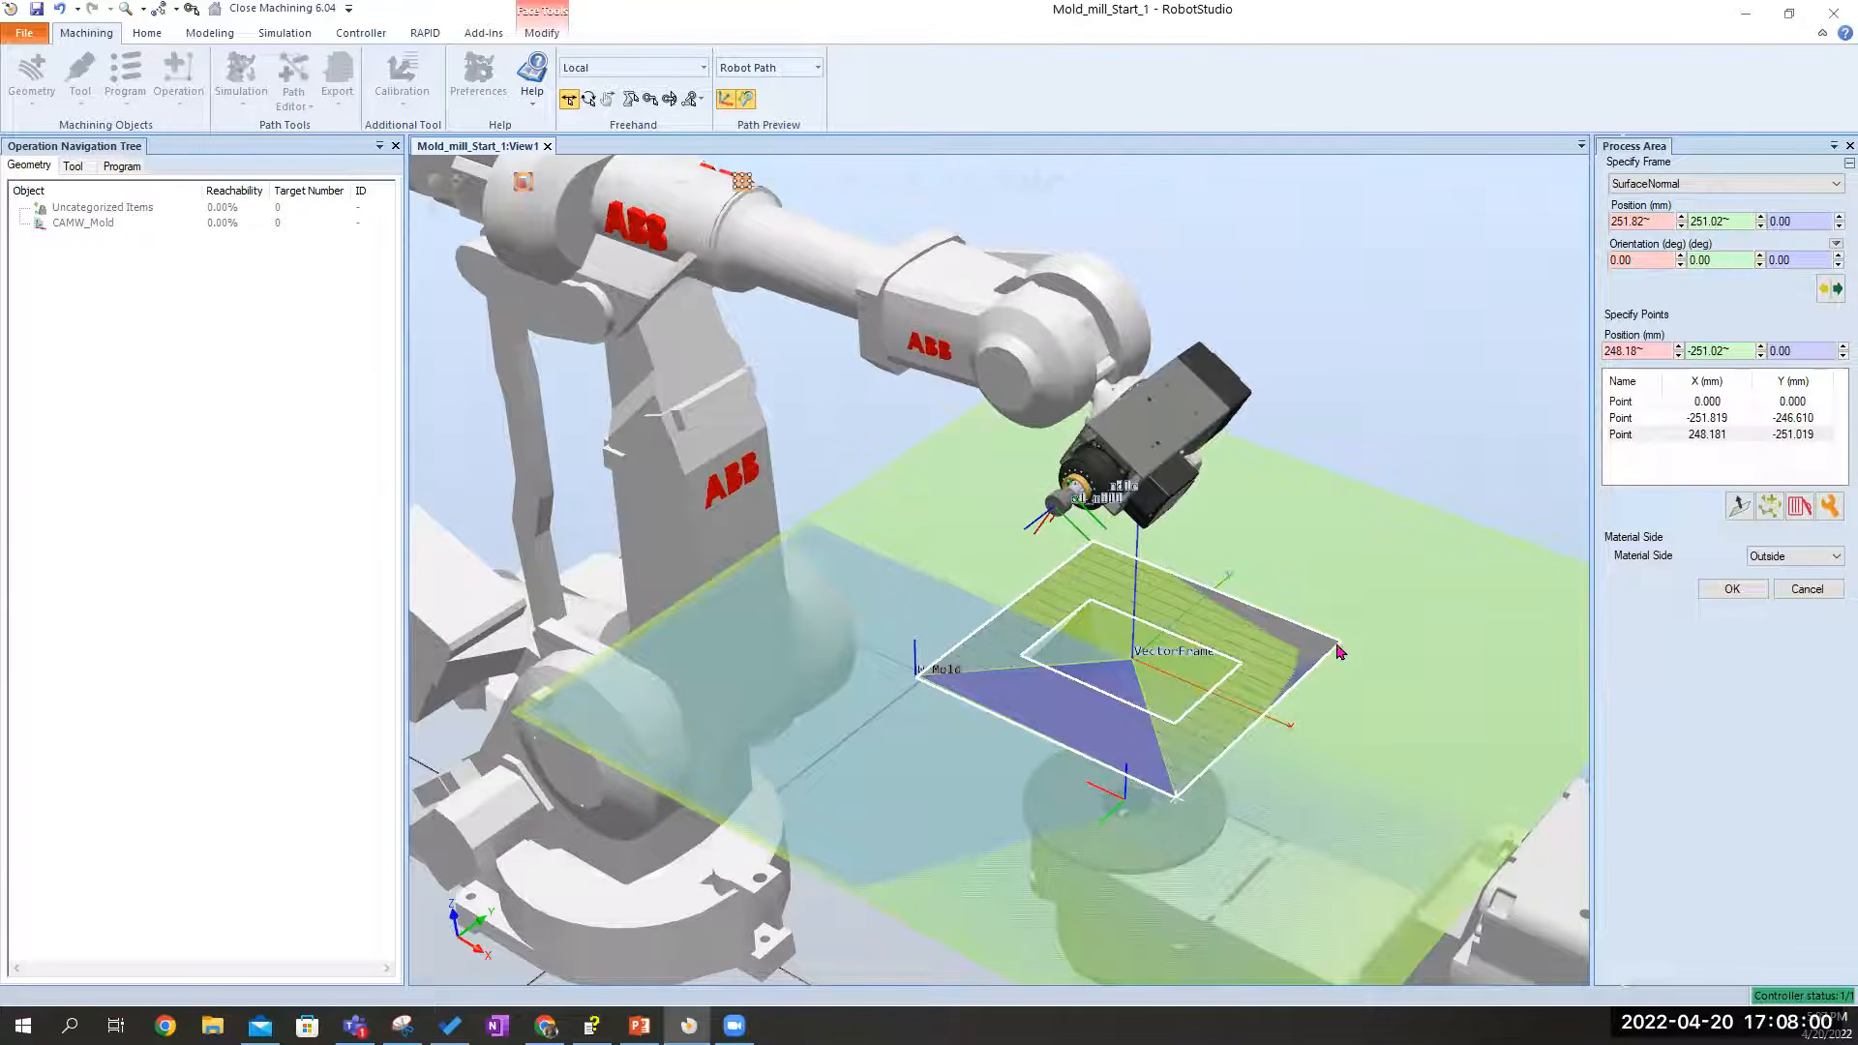
{"action": "left_click", "coordinate": [1337, 647]}
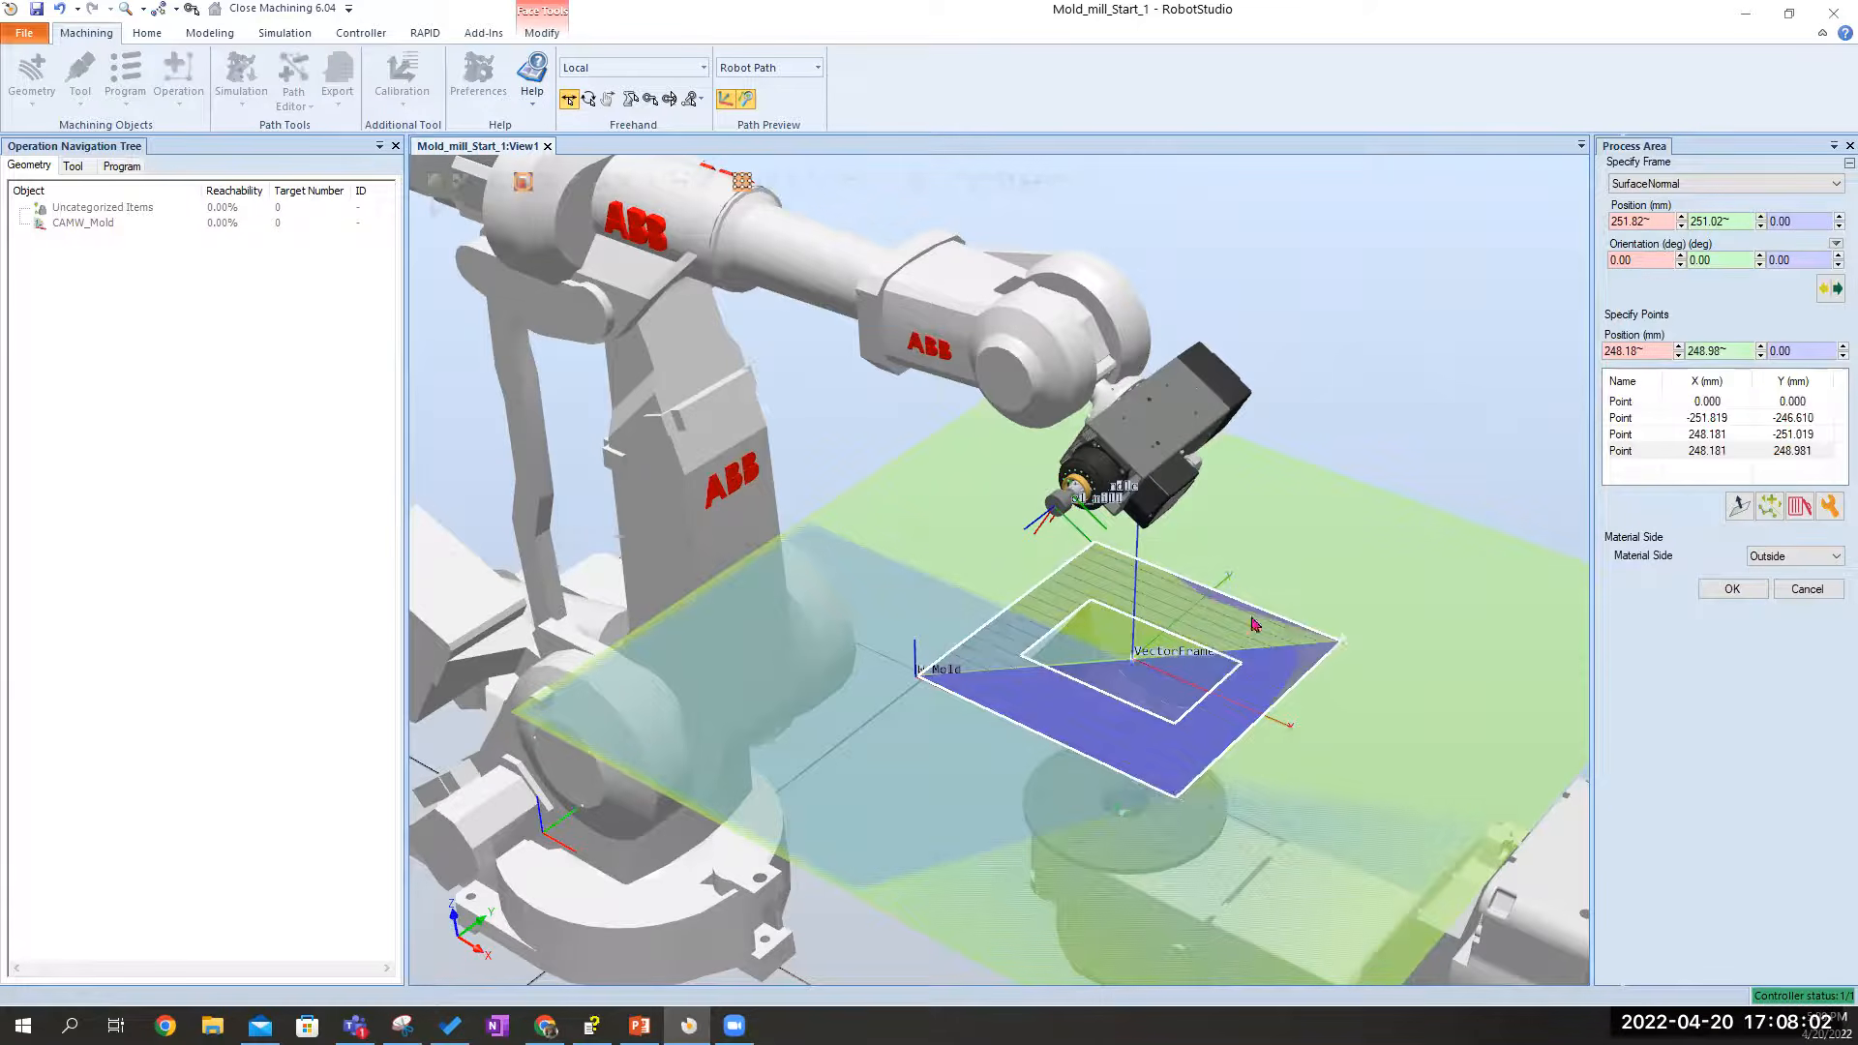
{"action": "left_click", "coordinate": [1096, 553]}
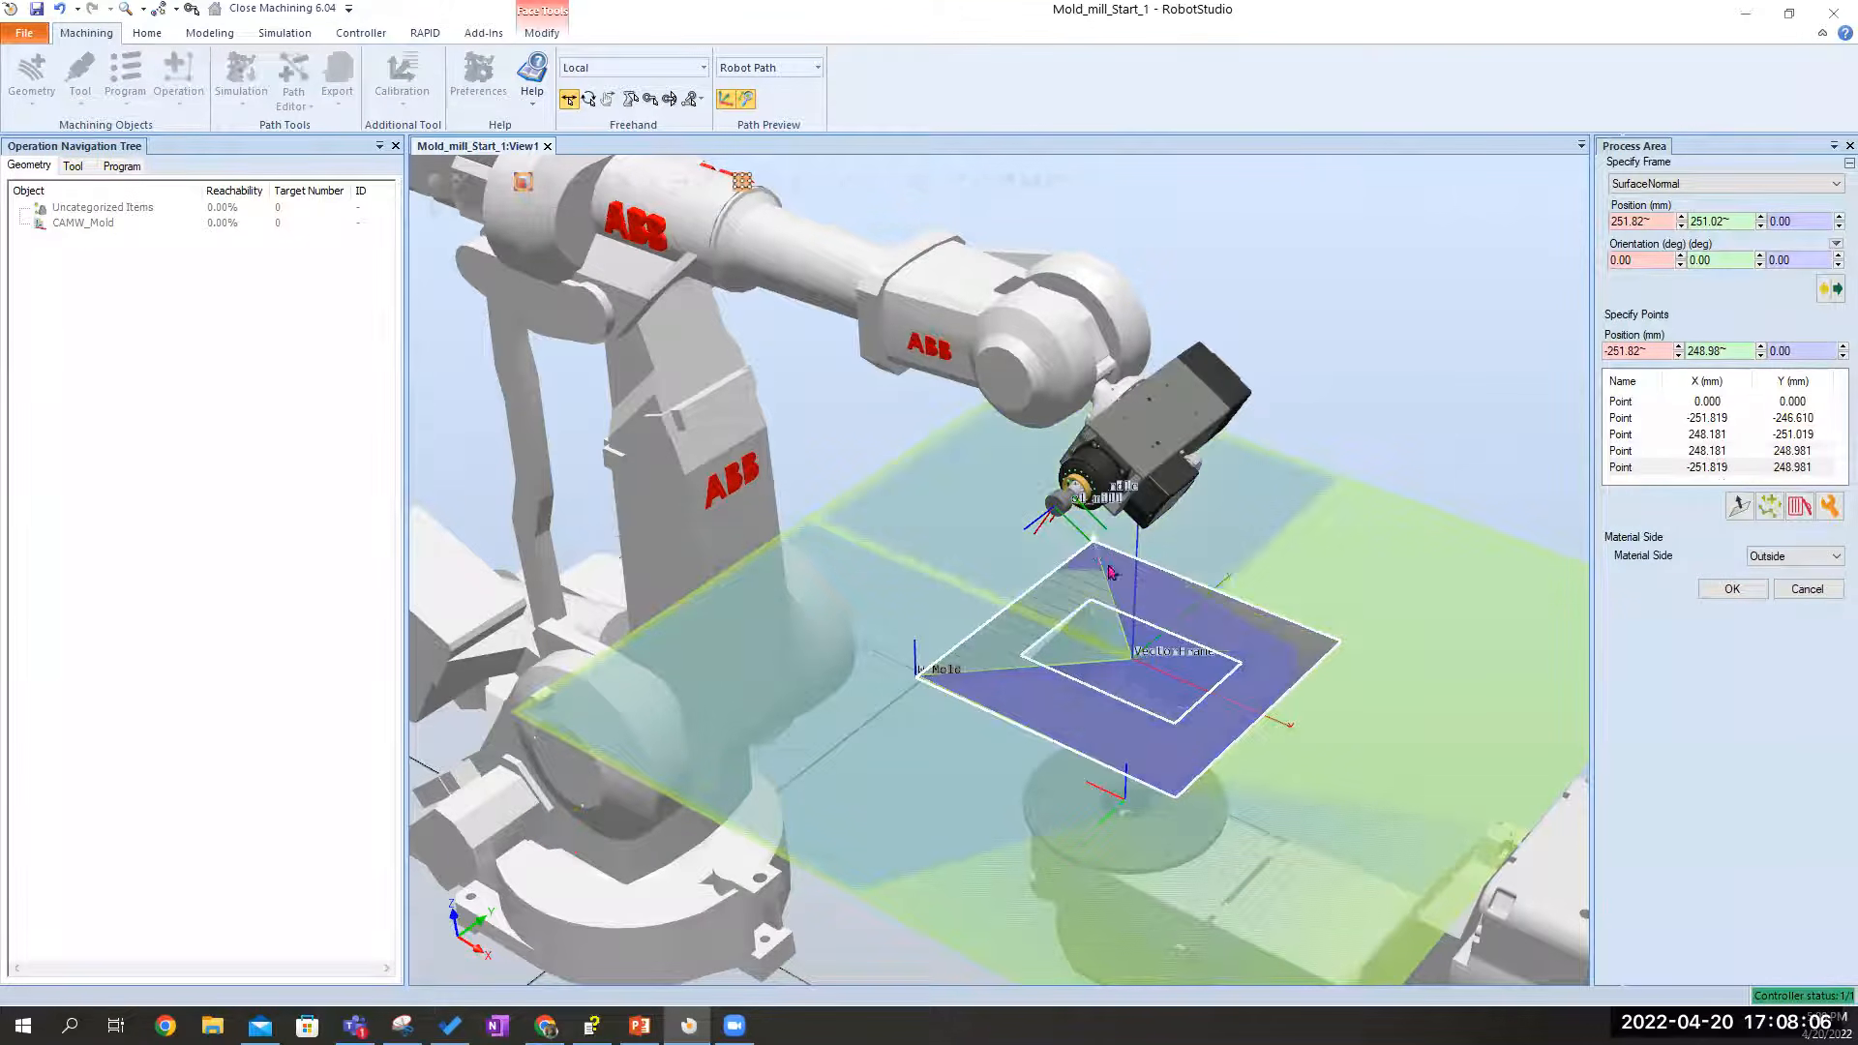
Set the boundary's material side to Inside, delete the stray point at X 0, Y 0, and accept the process area
{"action": "left_click", "coordinate": [1759, 554]}
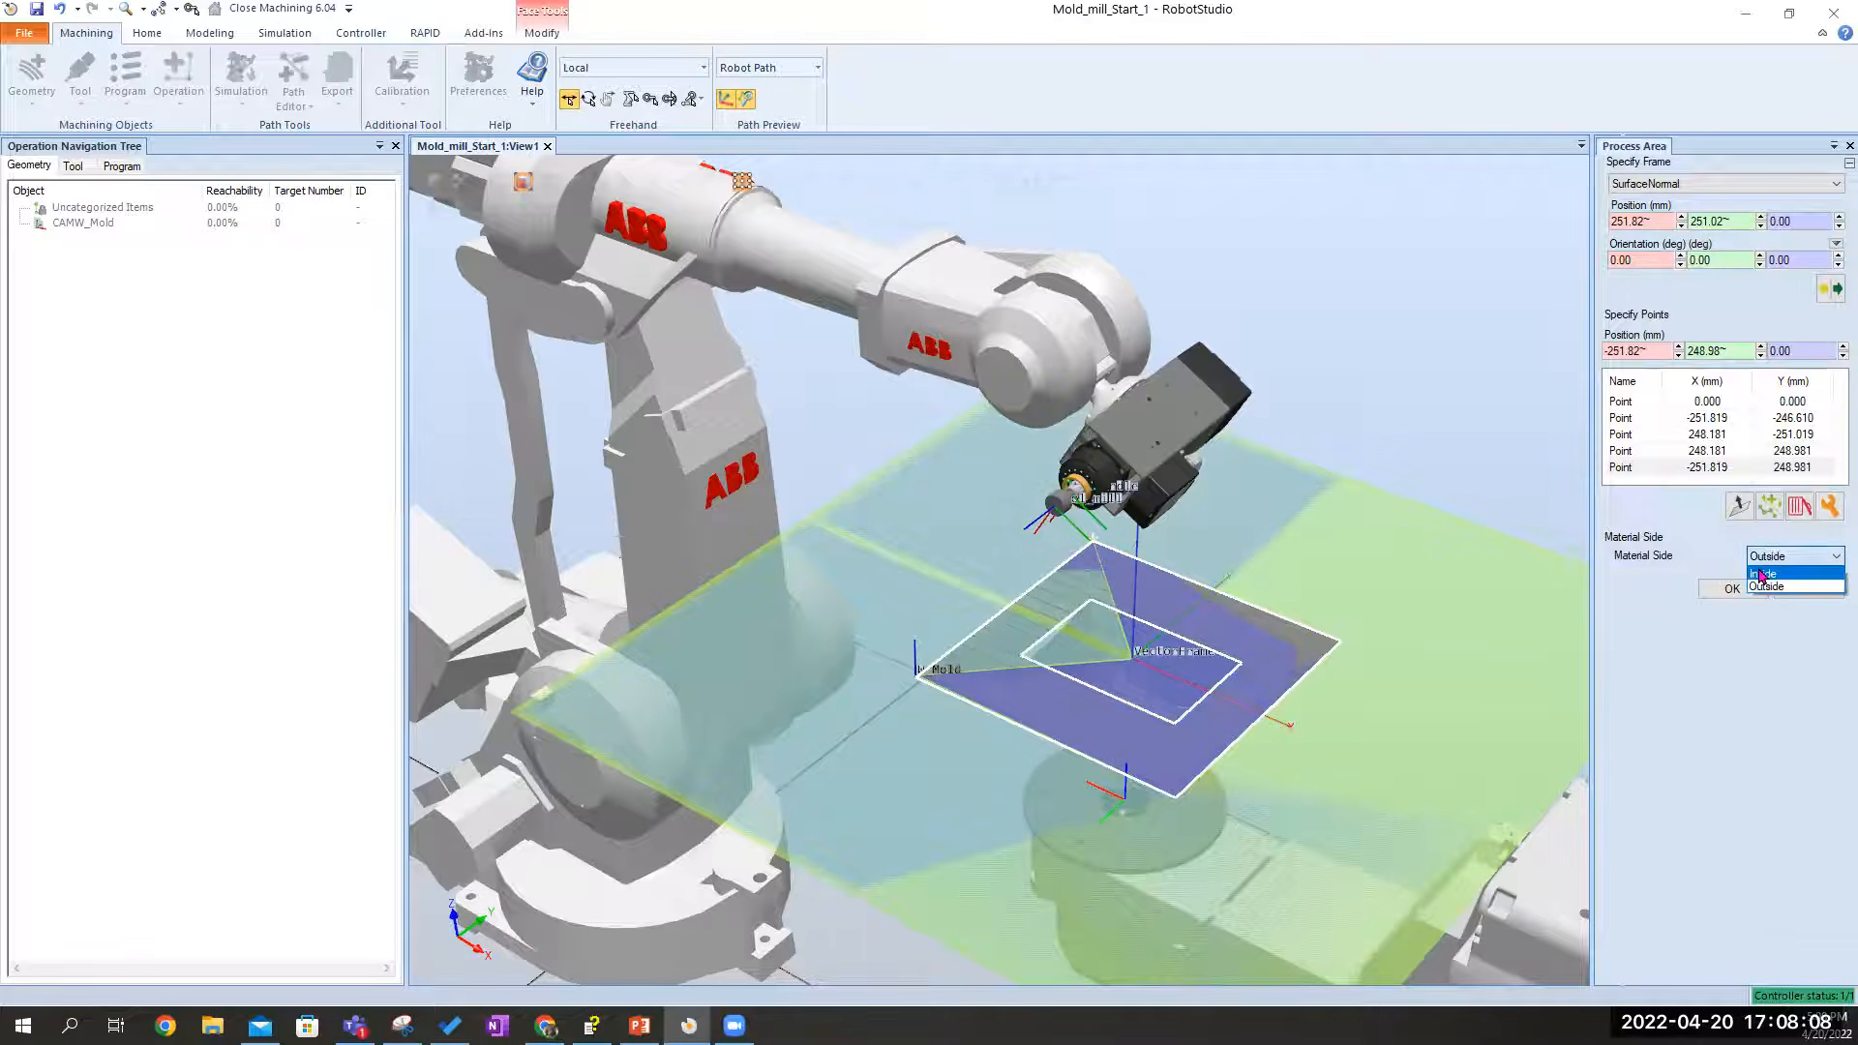
{"action": "left_click", "coordinate": [1771, 572]}
{"action": "left_click", "coordinate": [1715, 403]}
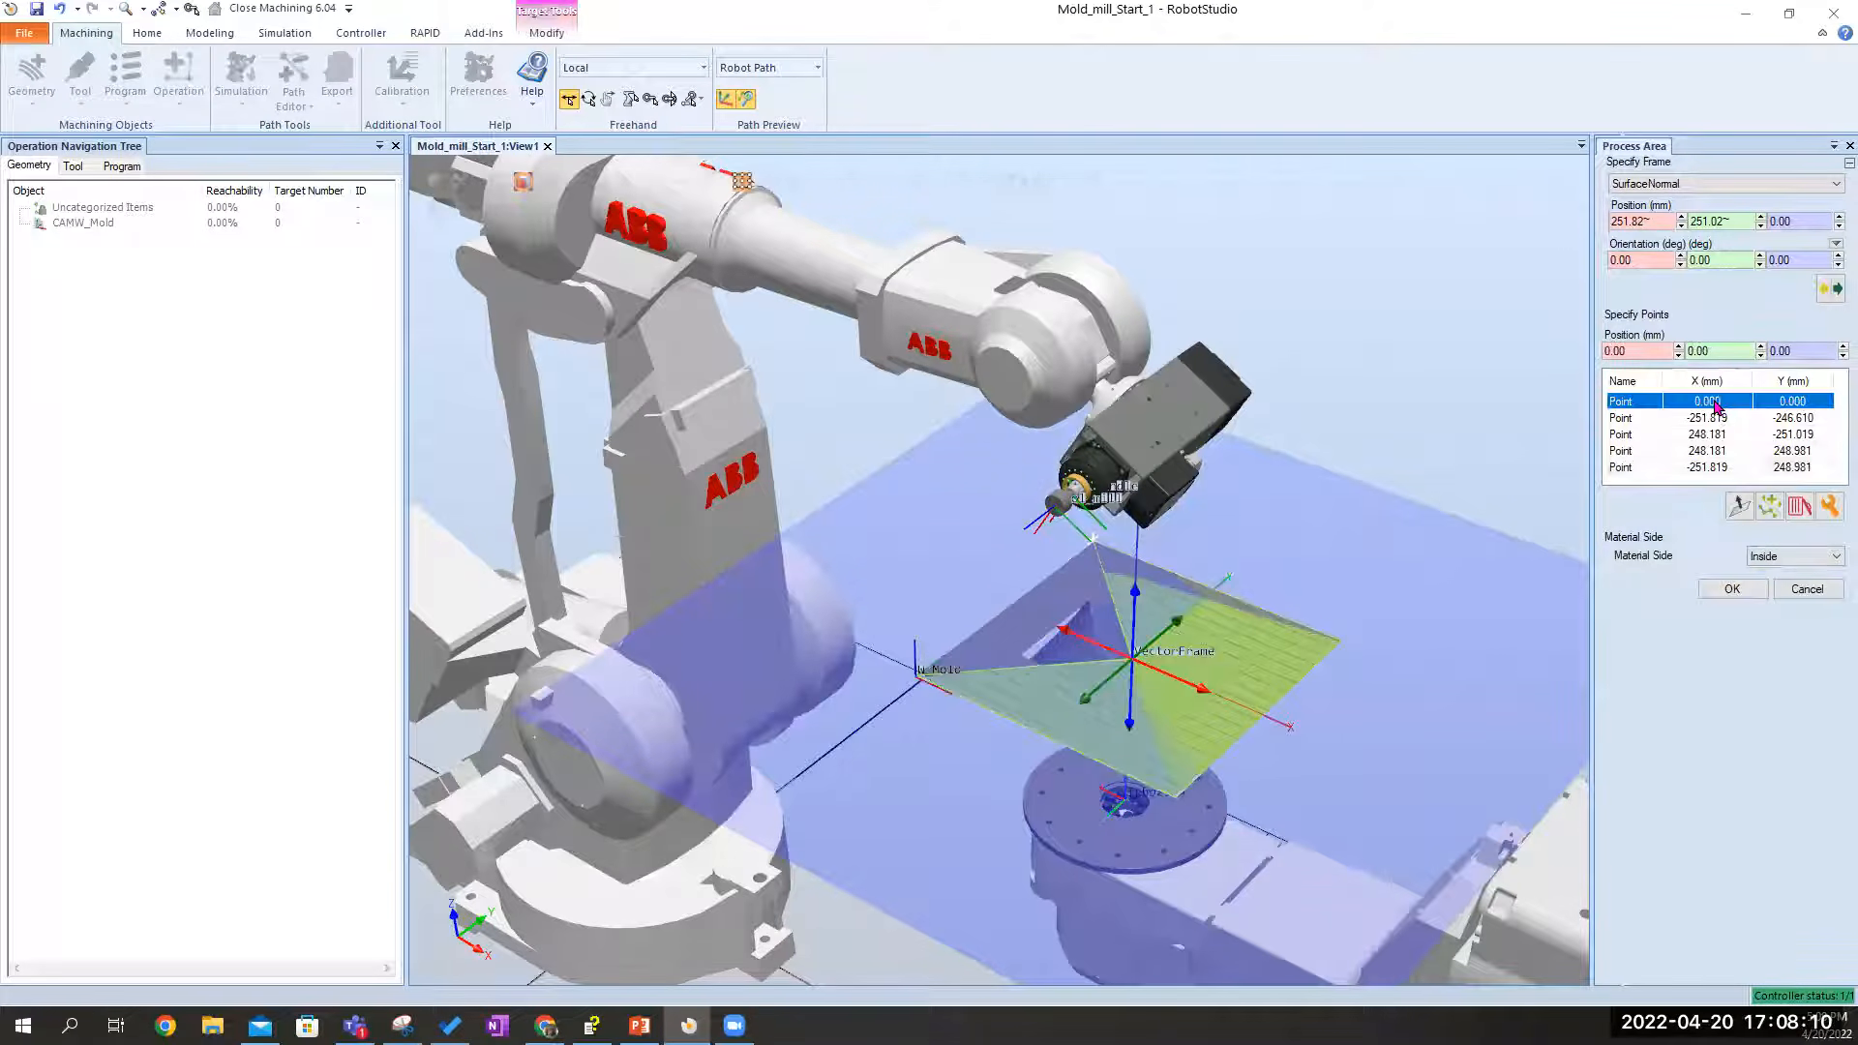
{"action": "left_click", "coordinate": [1801, 508]}
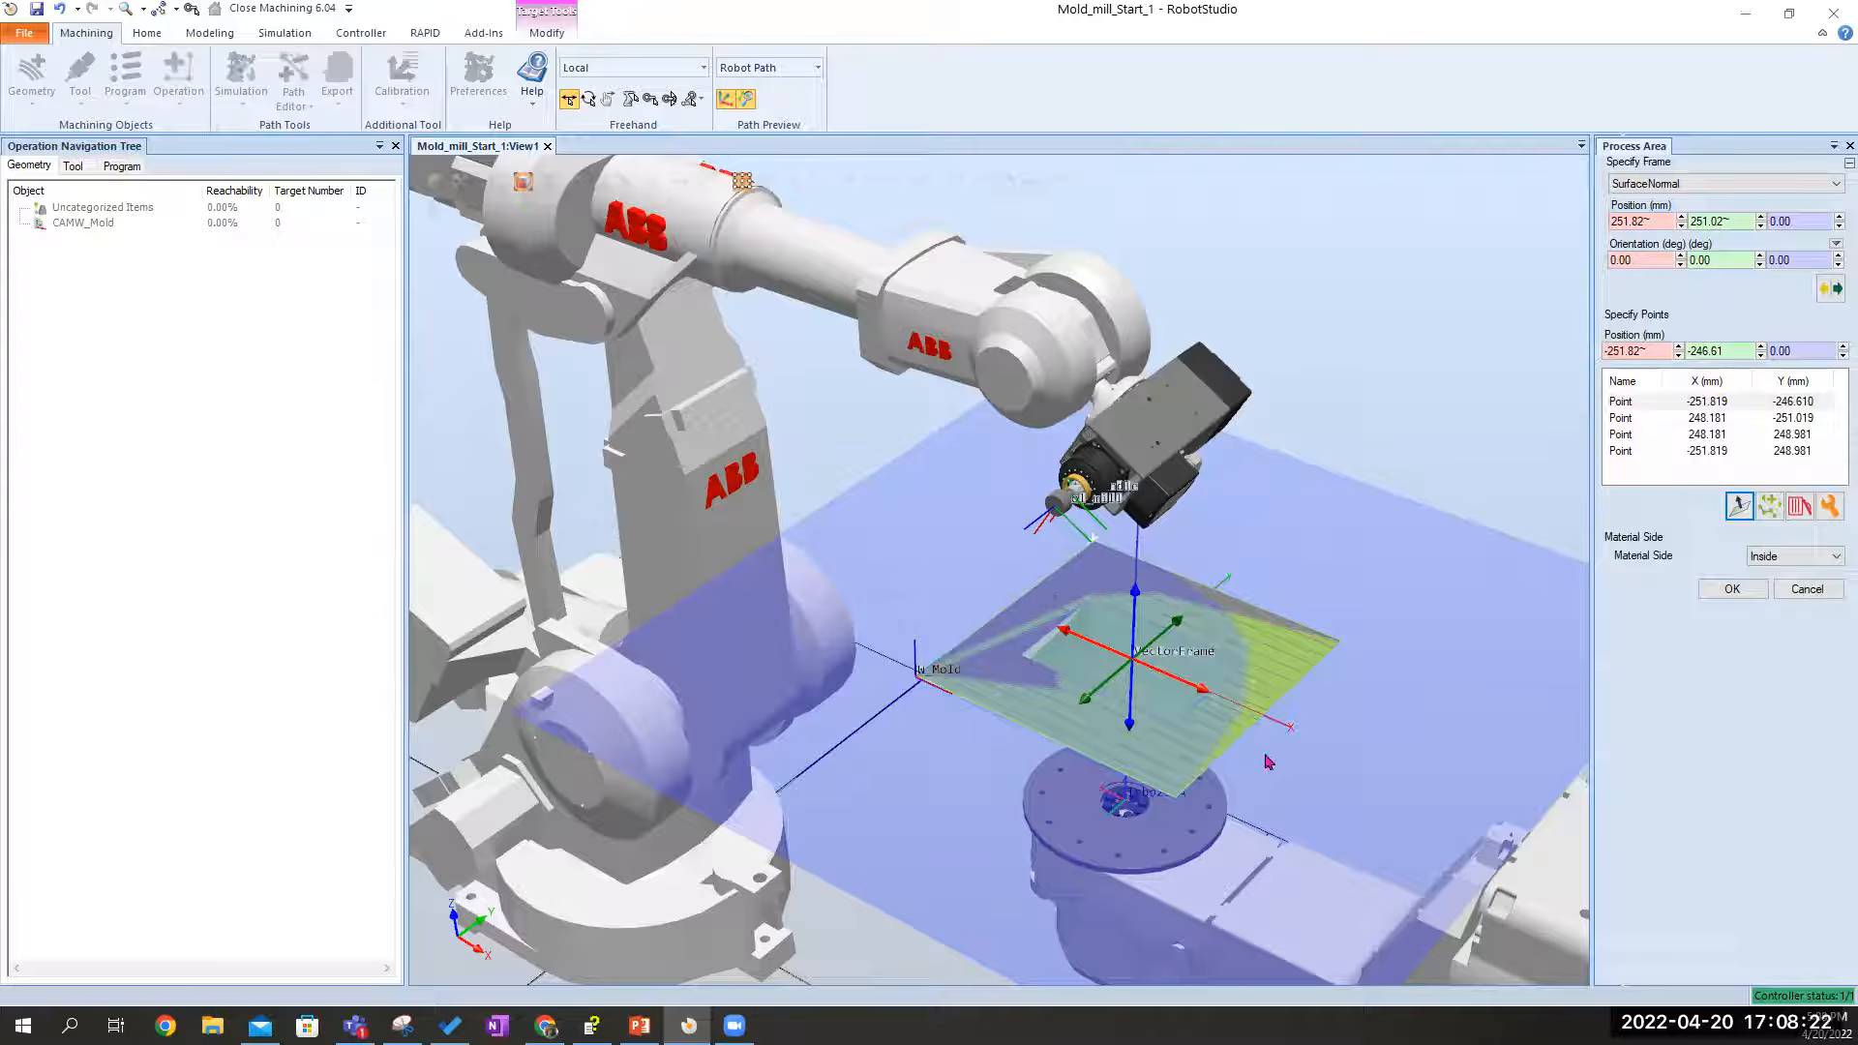
{"action": "left_click_drag", "start_coordinate": [1237, 711], "coordinate": [1580, 478], "text": "ctrl+shift"}
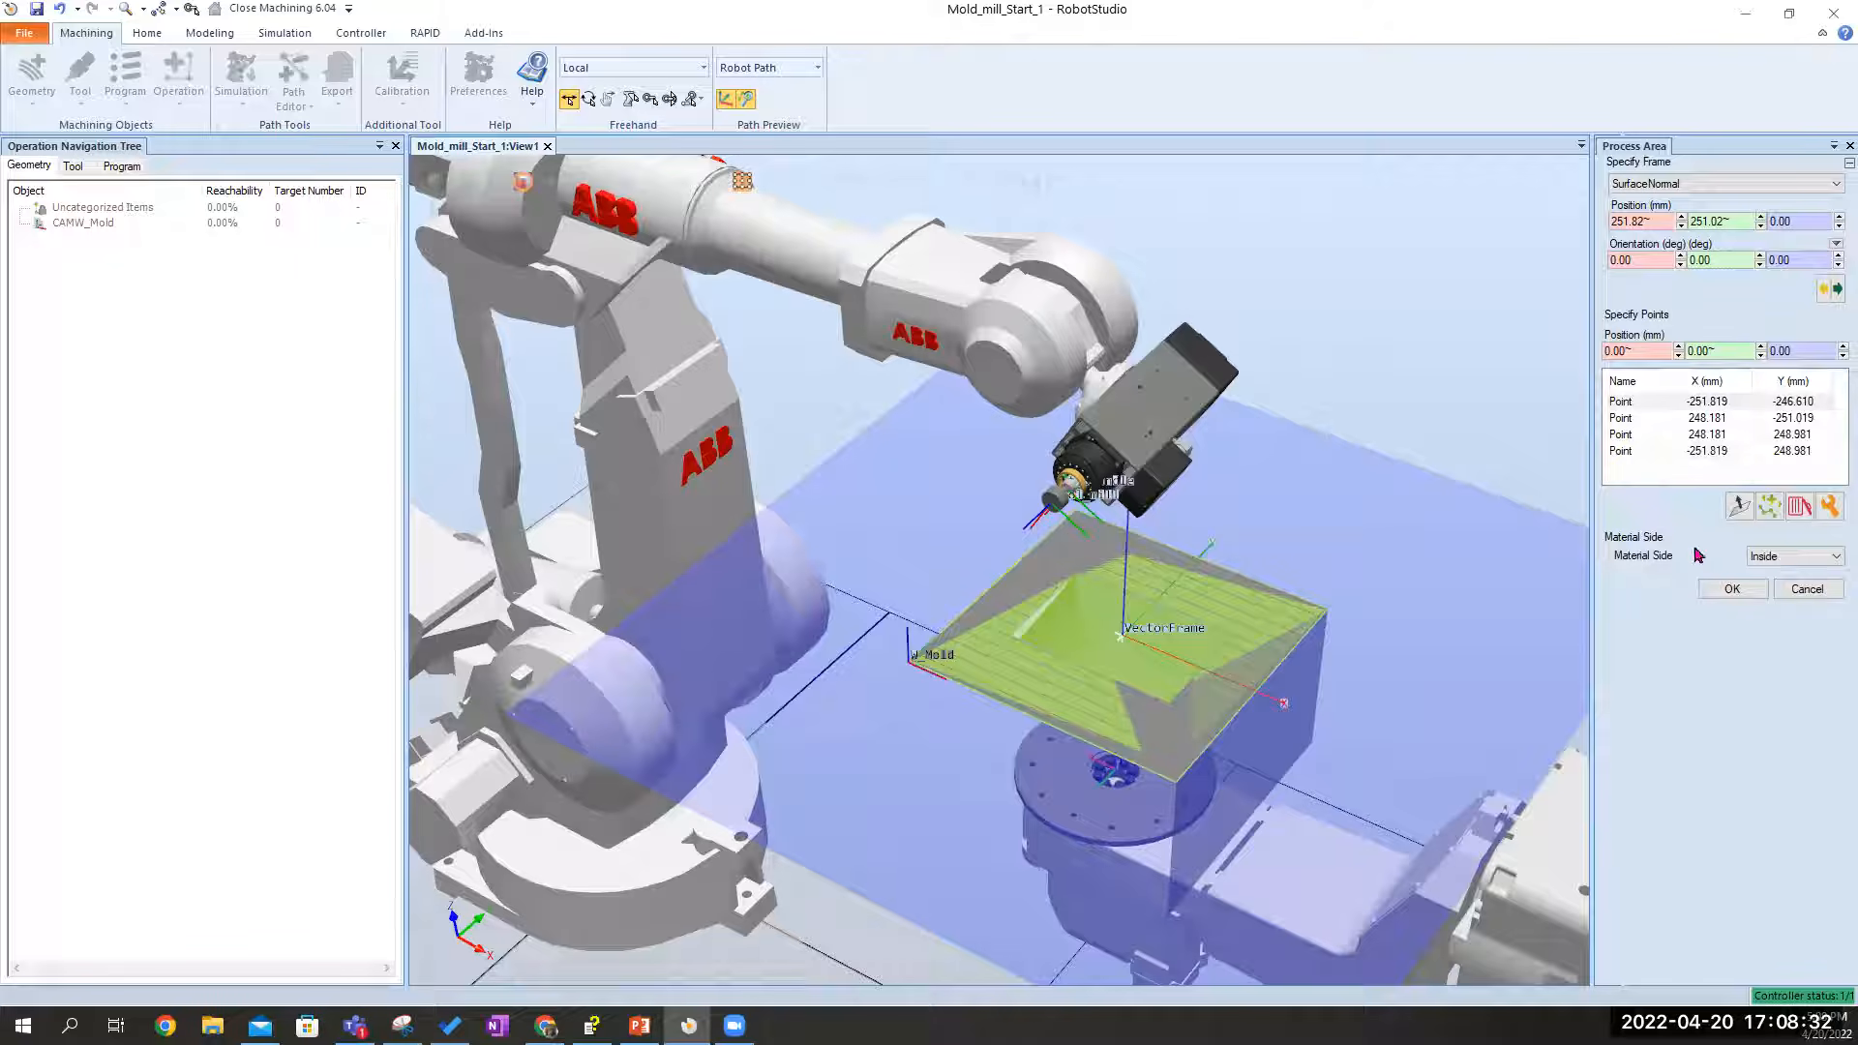
{"action": "left_click", "coordinate": [1734, 590]}
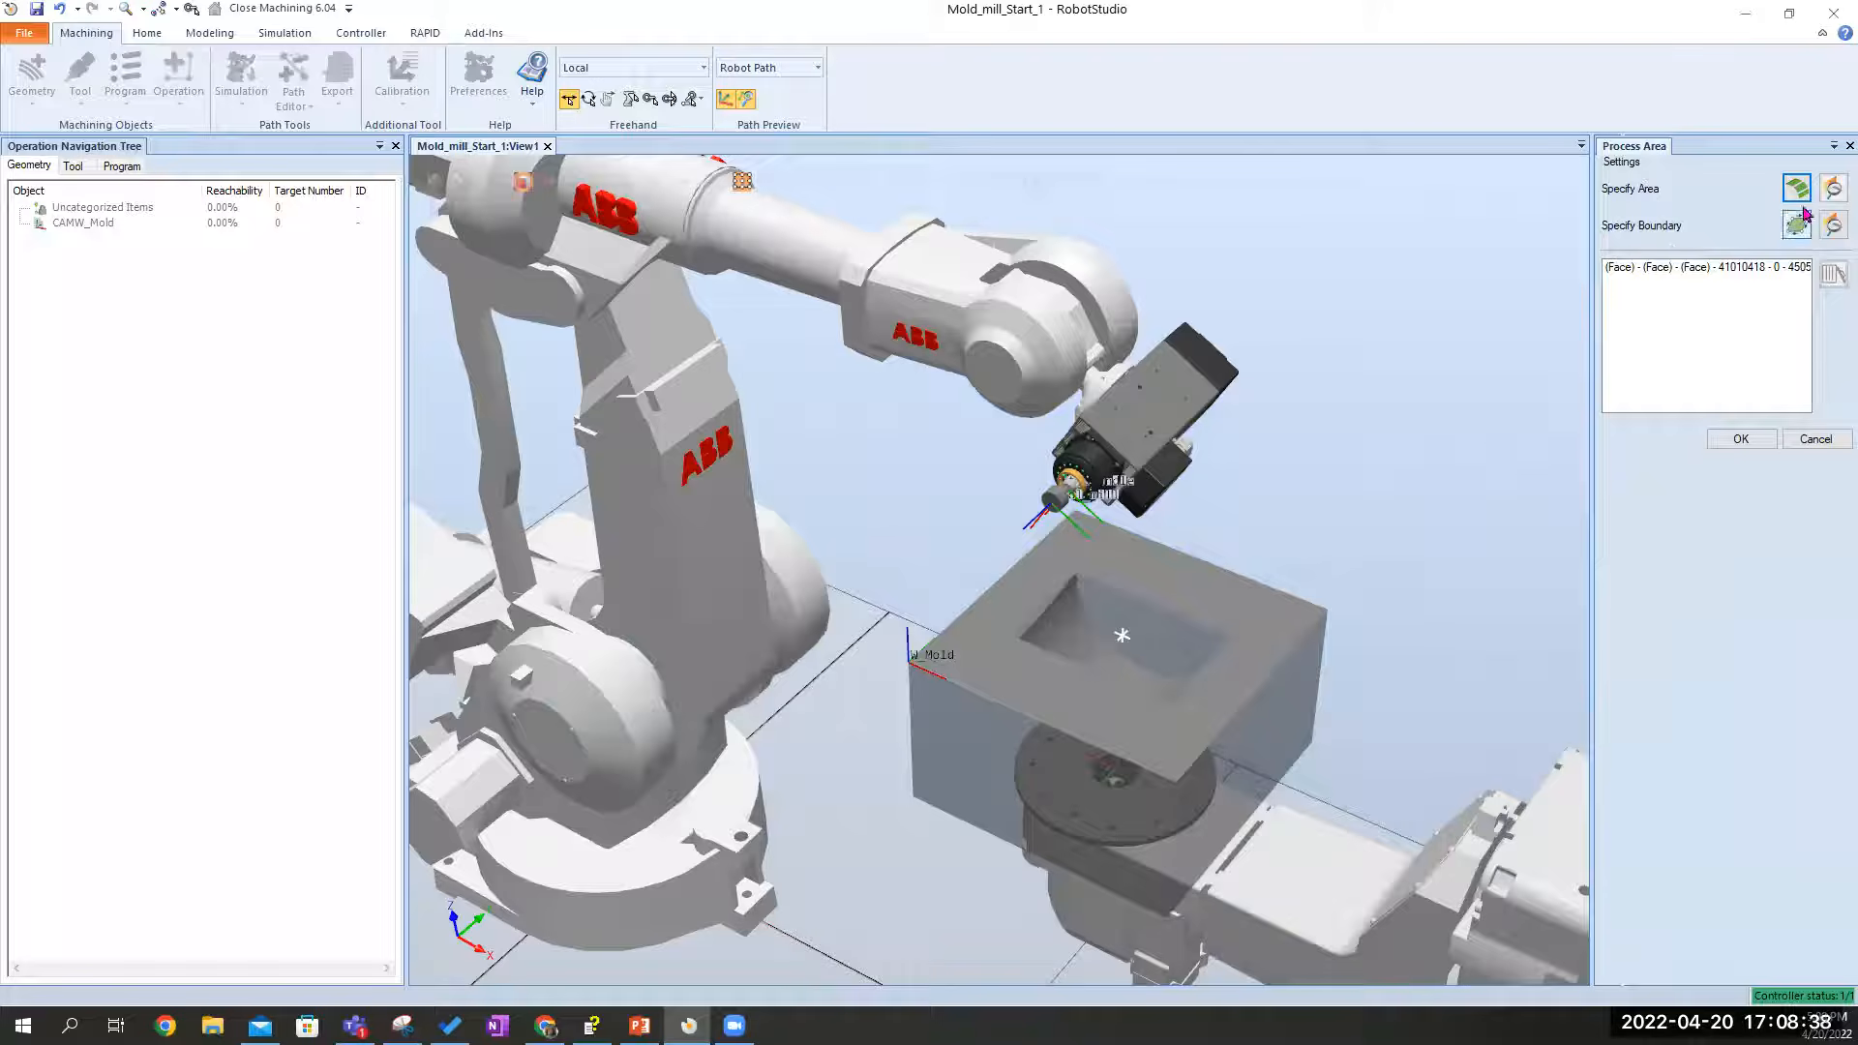
{"action": "left_click", "coordinate": [1748, 439]}
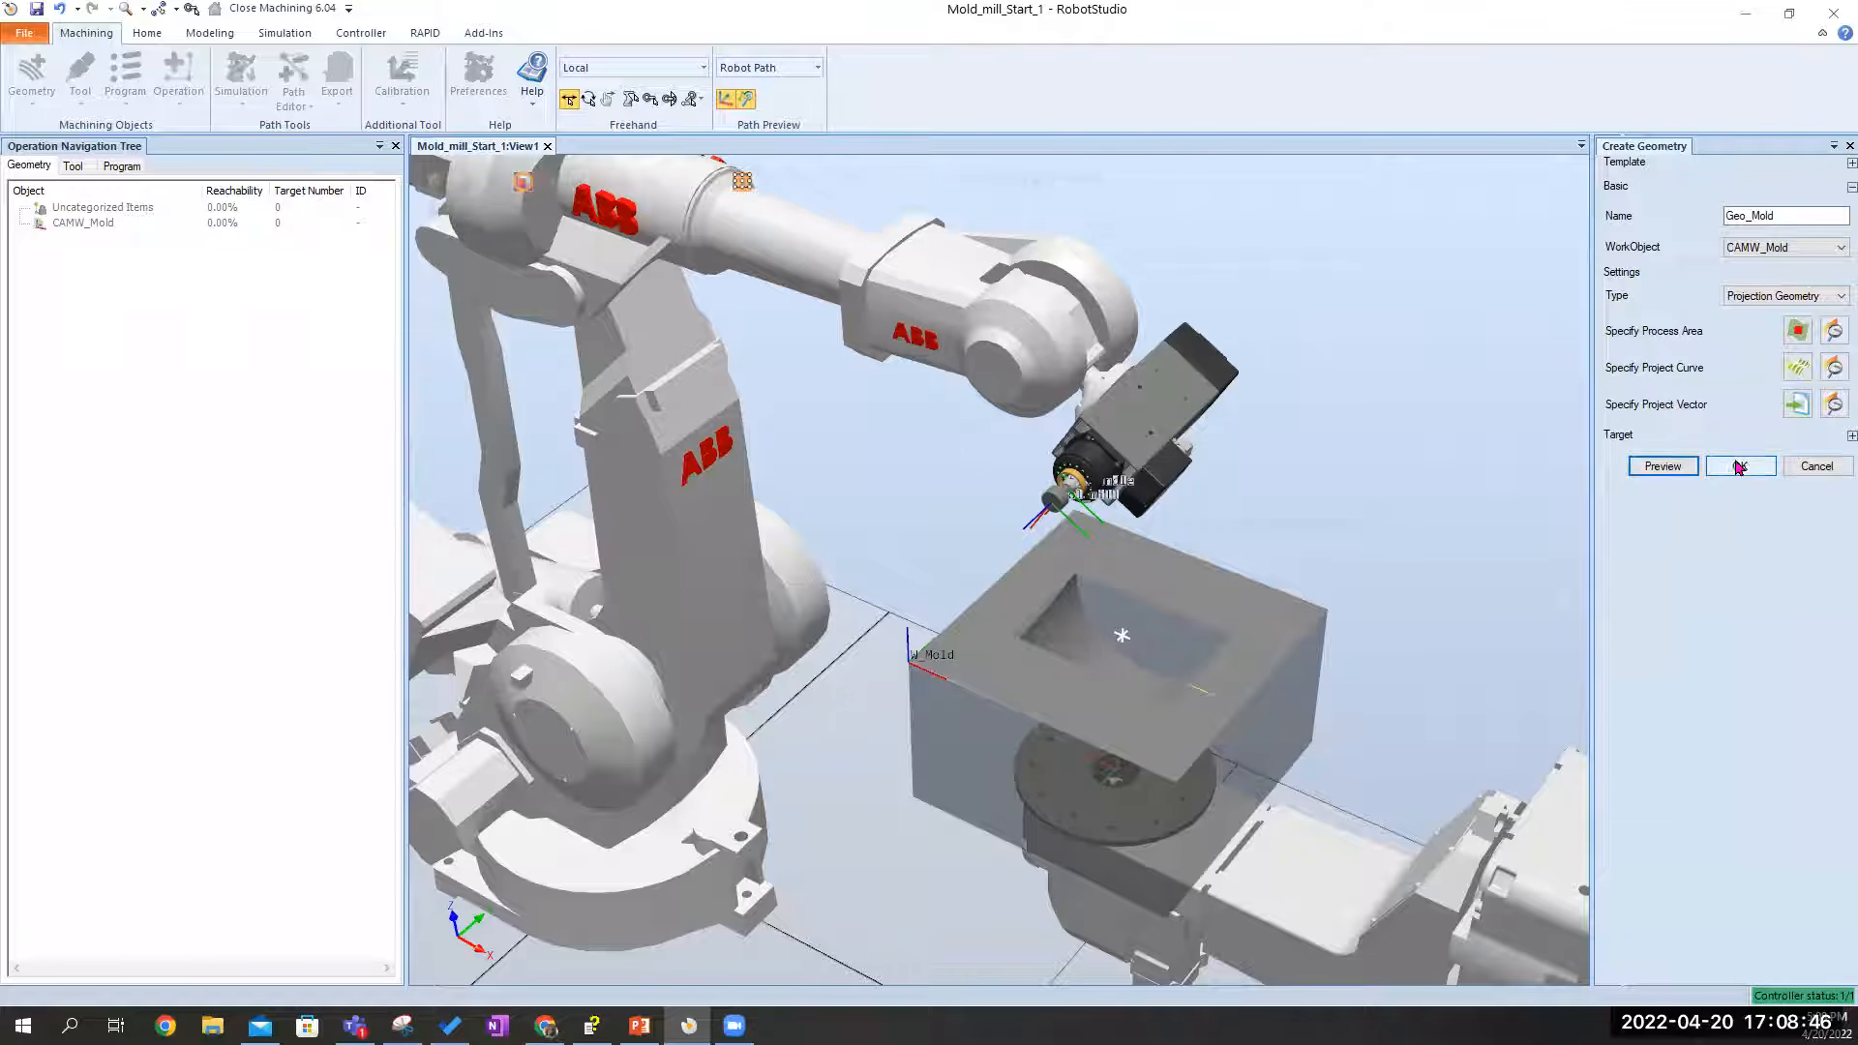
Specify the projection curve as an auto-pattern Spline with a 0° angle from X and a 30 mm interval
{"action": "left_click", "coordinate": [1799, 332]}
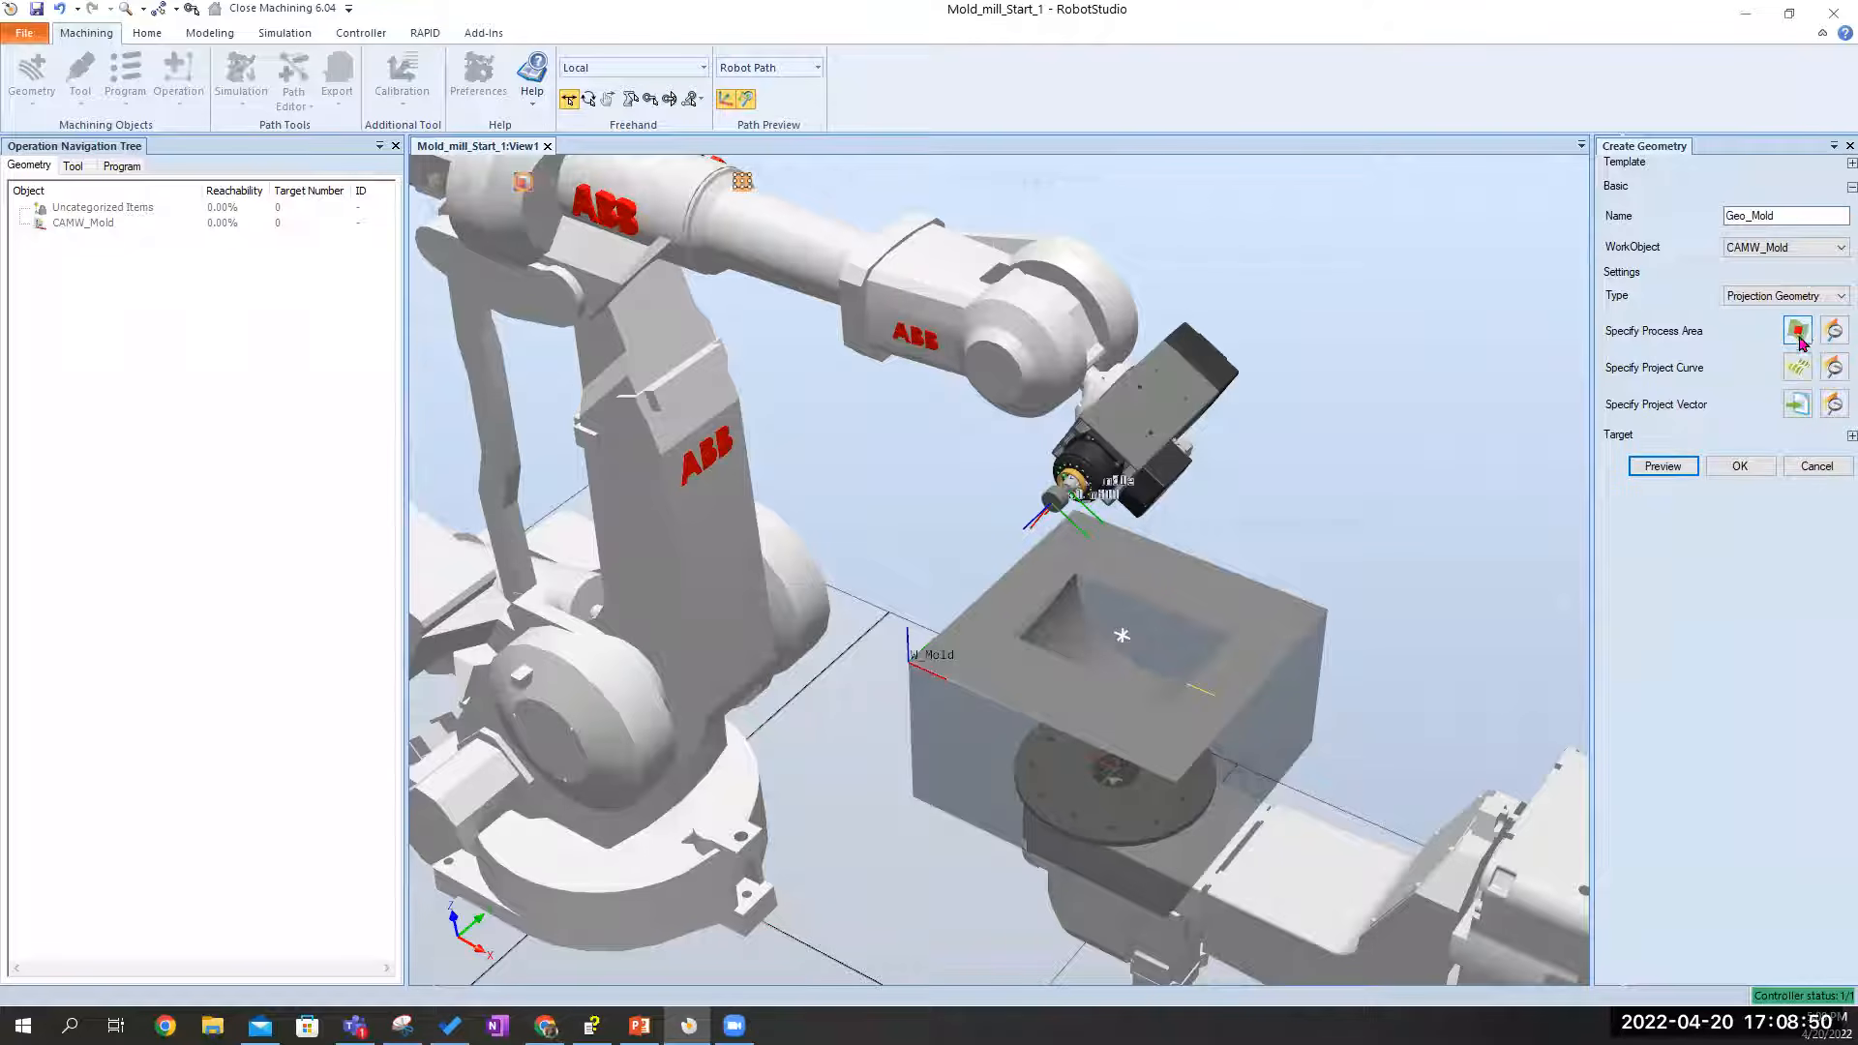
{"action": "left_click", "coordinate": [1799, 369]}
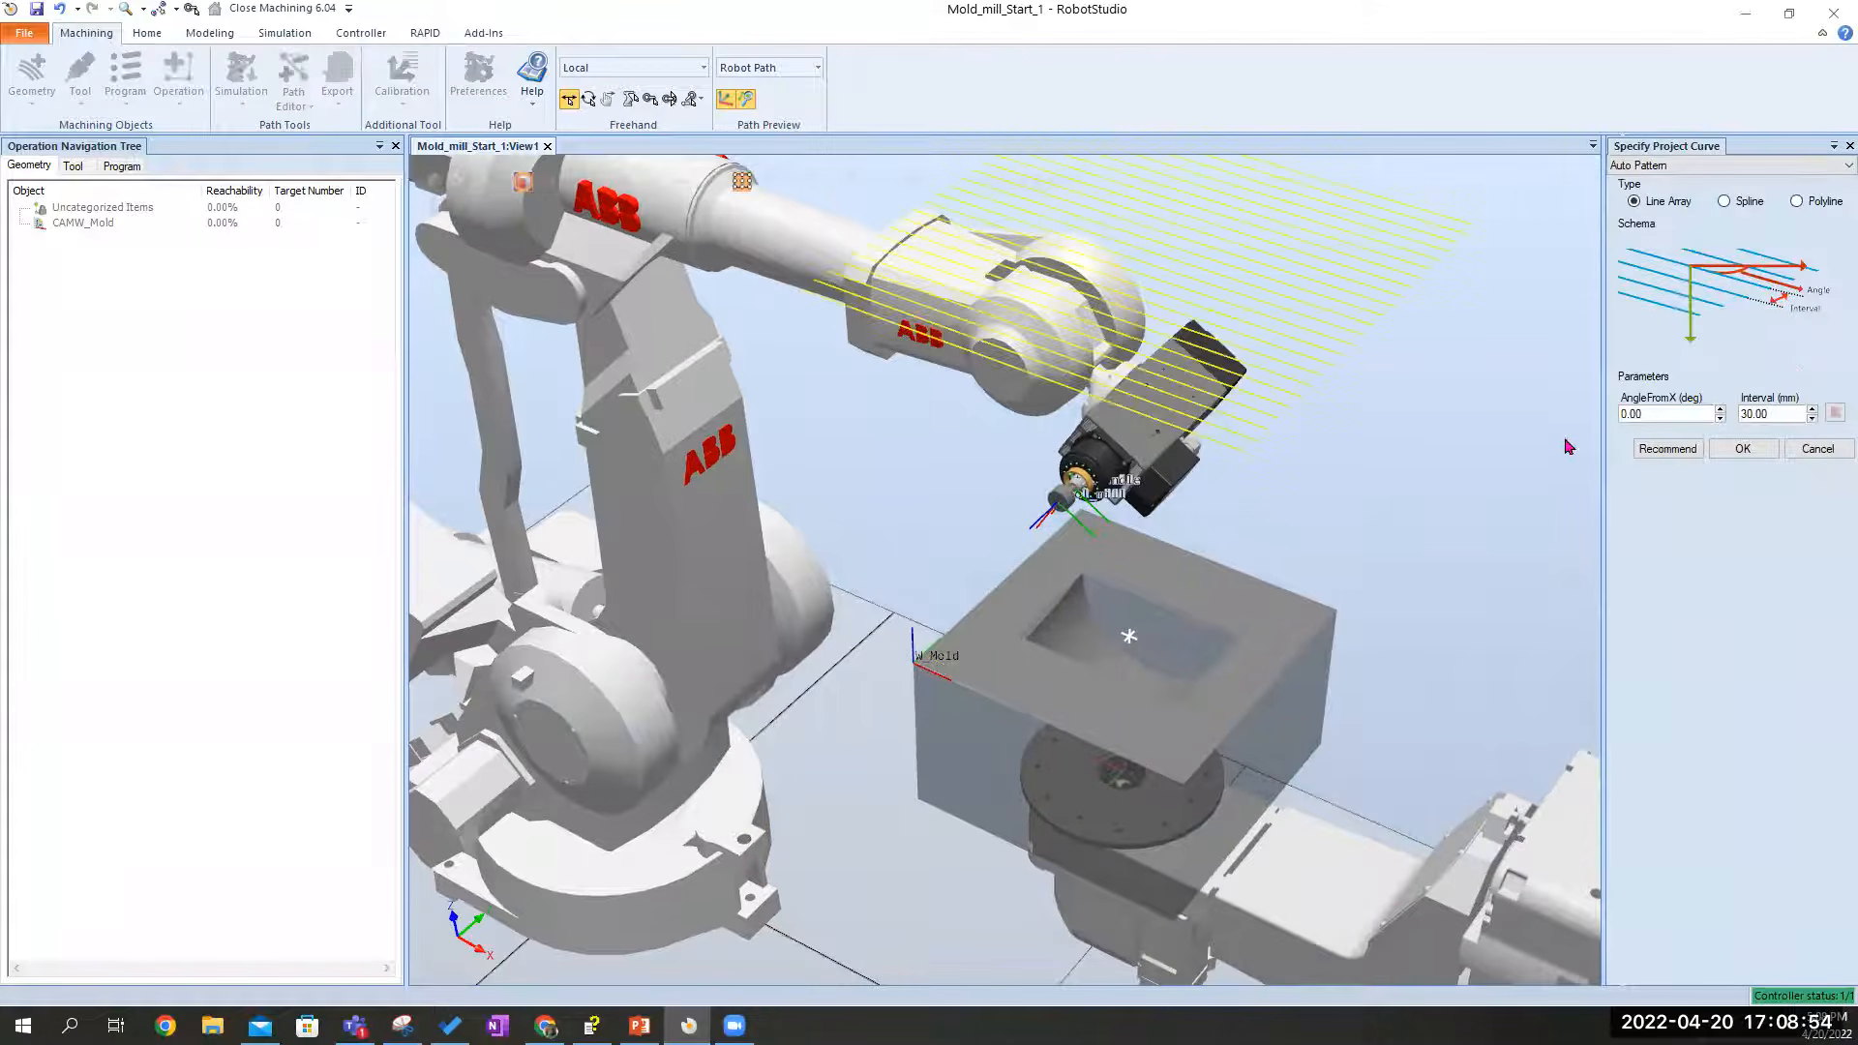
{"action": "left_click", "coordinate": [1725, 202]}
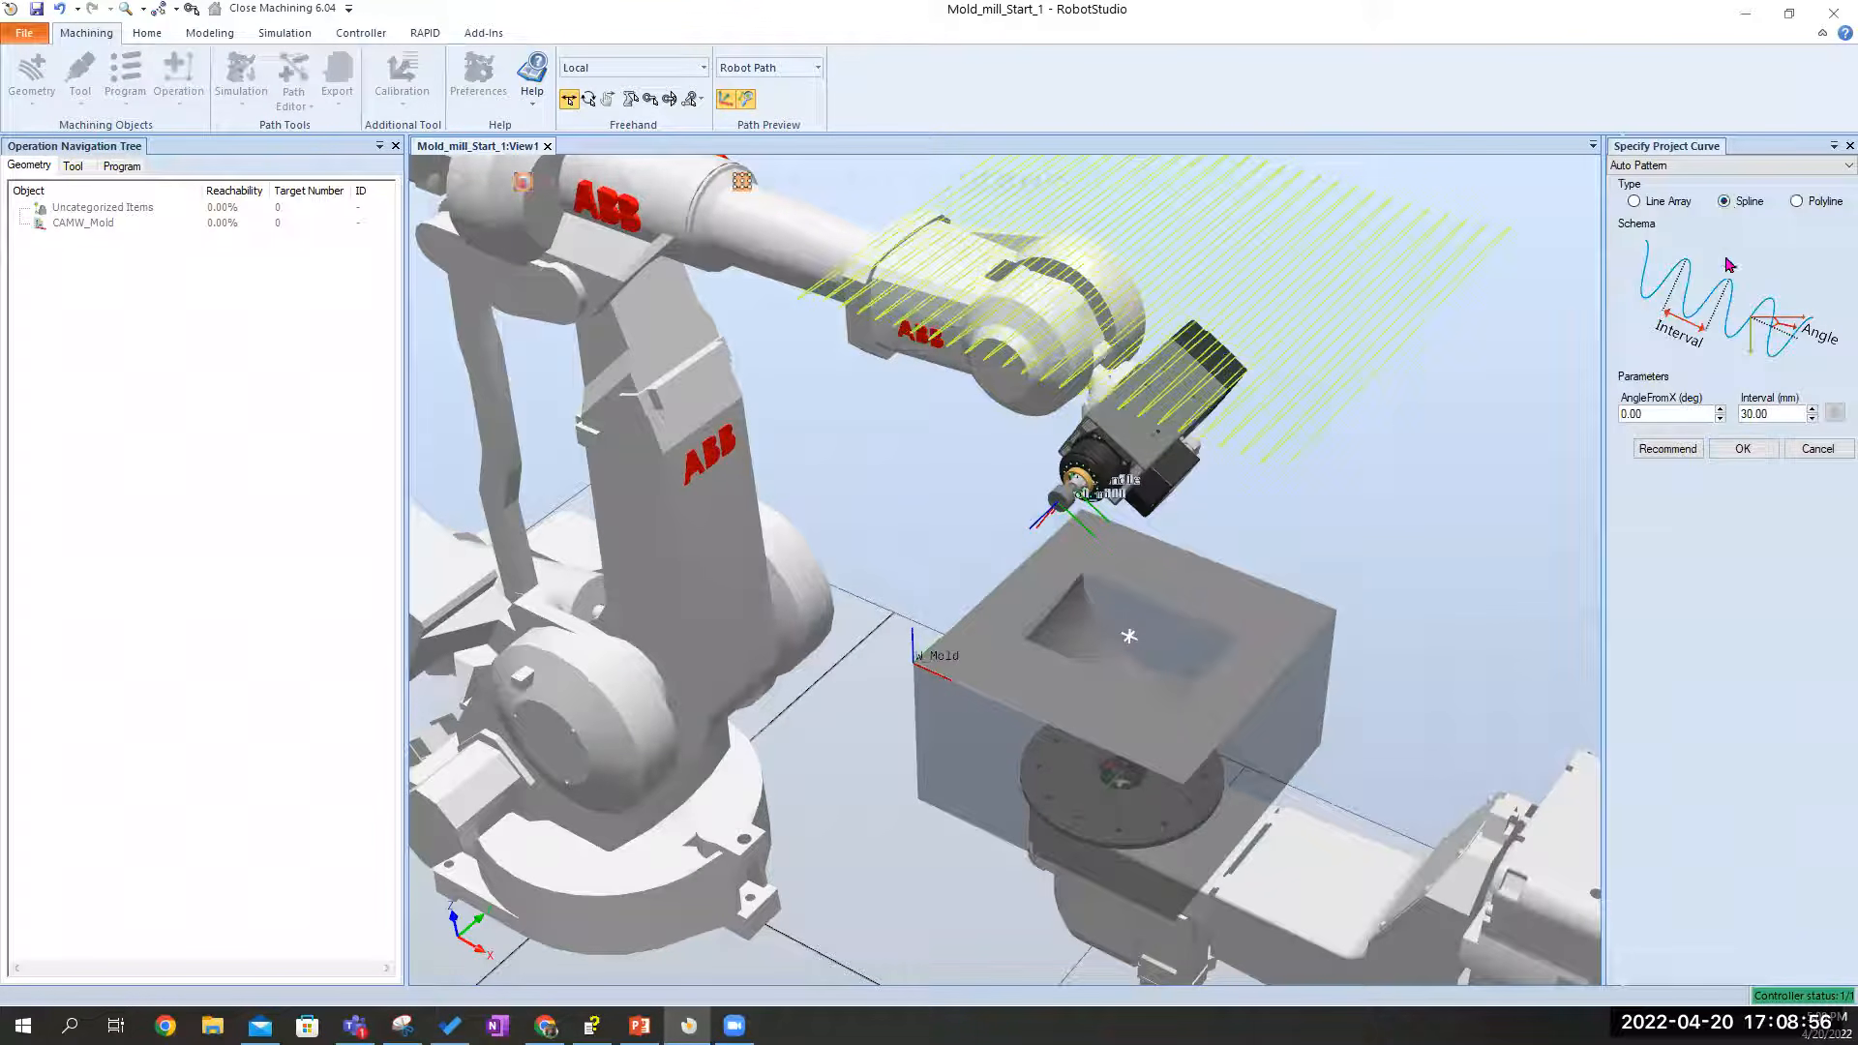
{"action": "left_click", "coordinate": [1745, 449]}
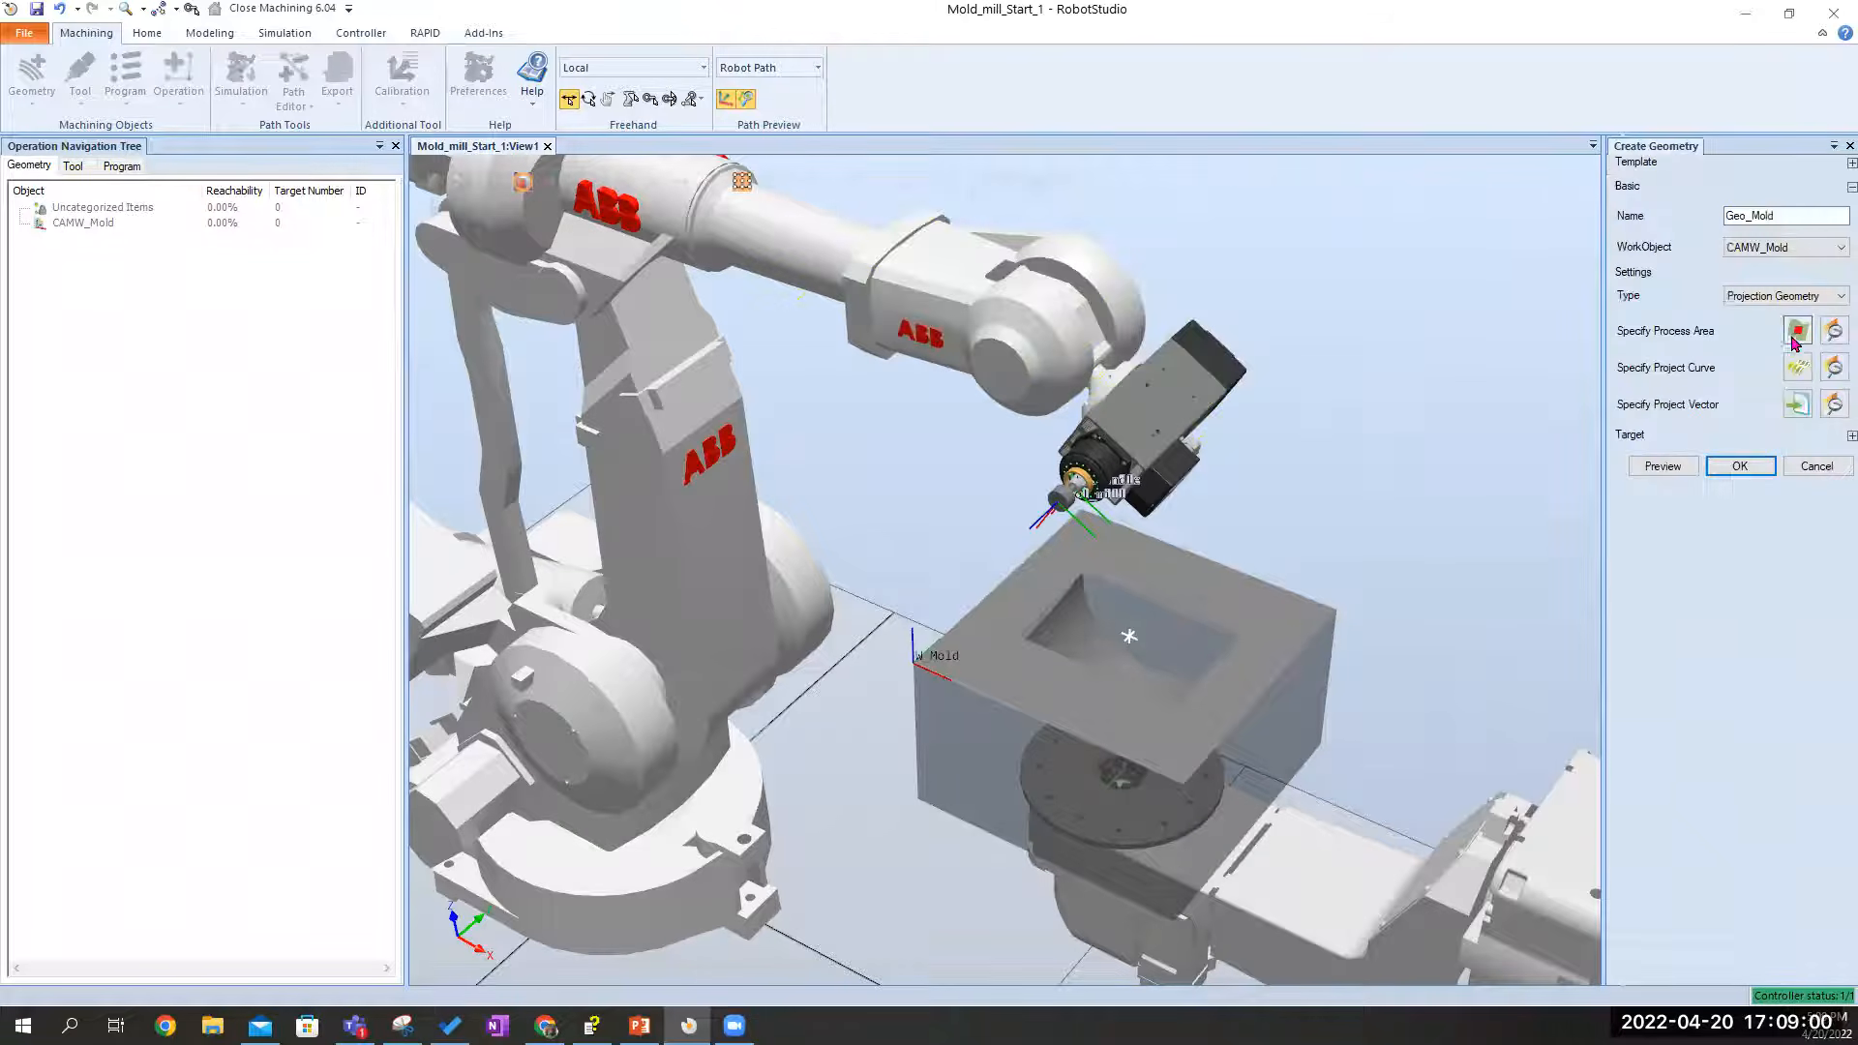
Accept the SurfaceNormal projection vector with direction 0, 0, -1000 mm and create the Geo_Mold geometry
{"action": "left_click", "coordinate": [1796, 406]}
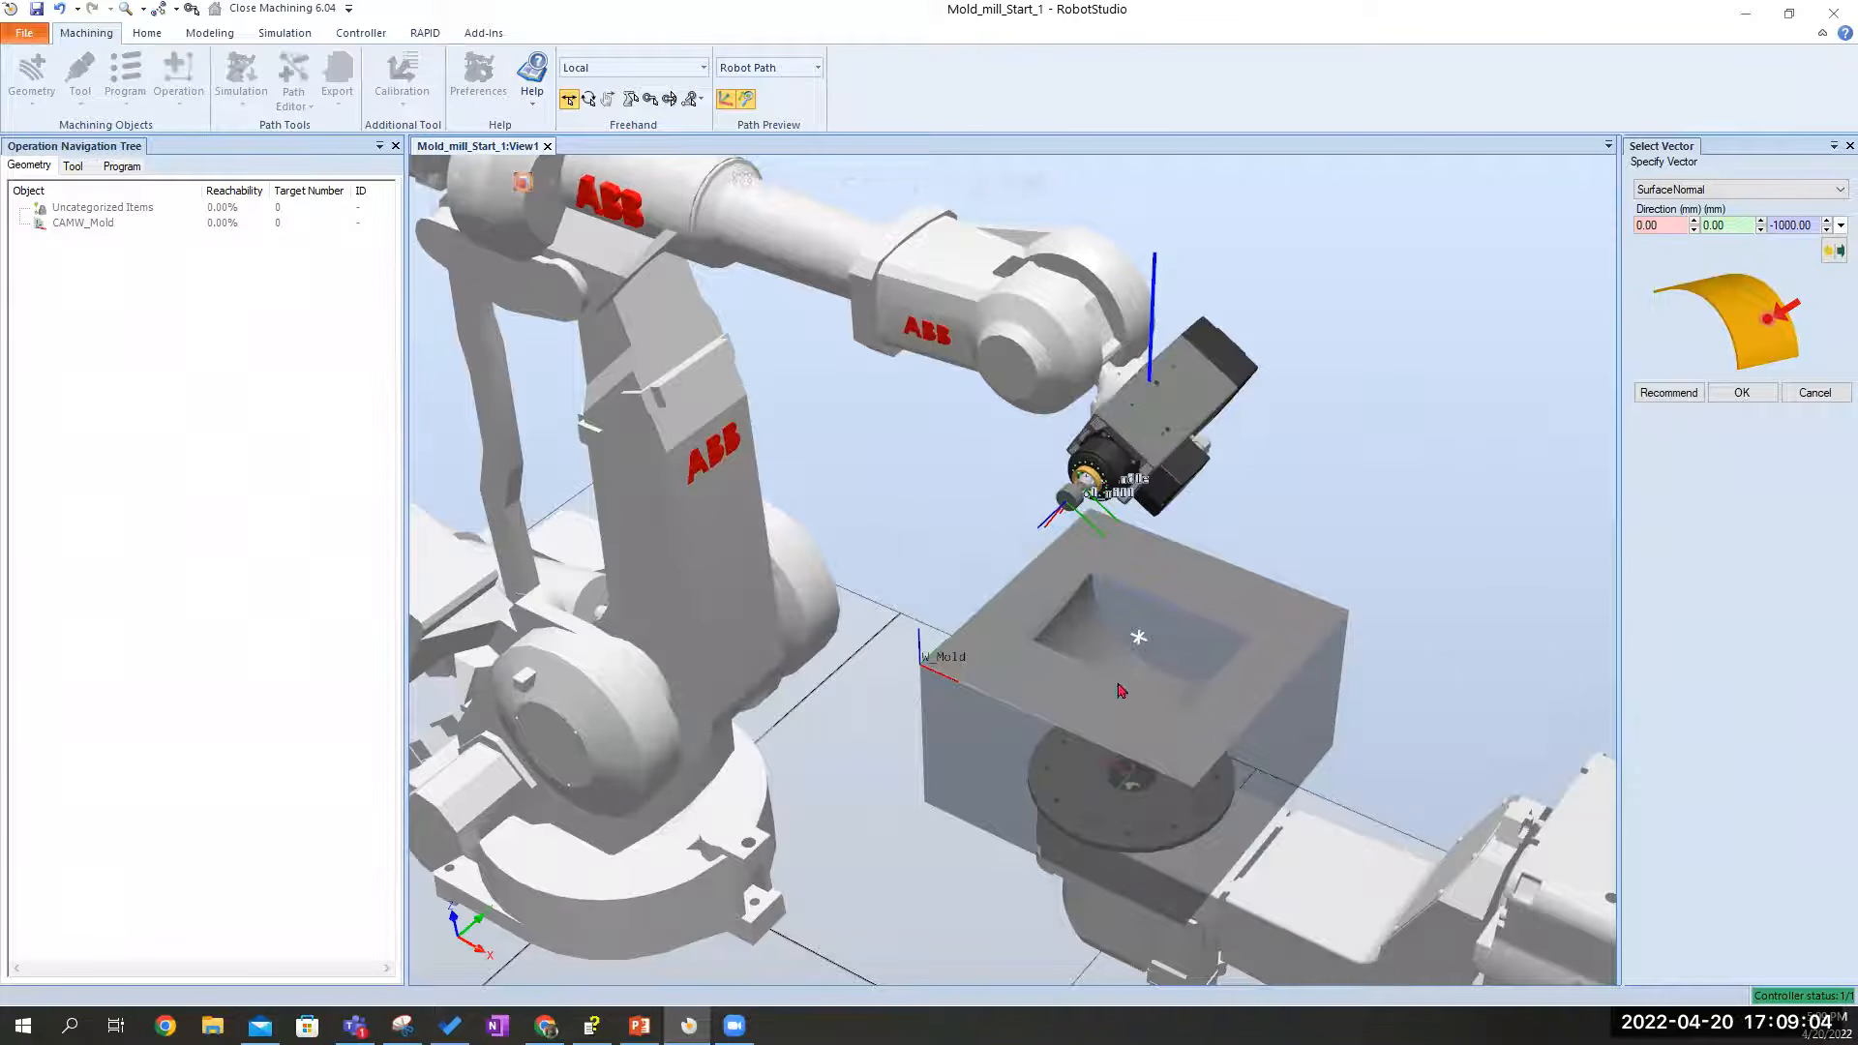
{"action": "left_click", "coordinate": [1729, 396]}
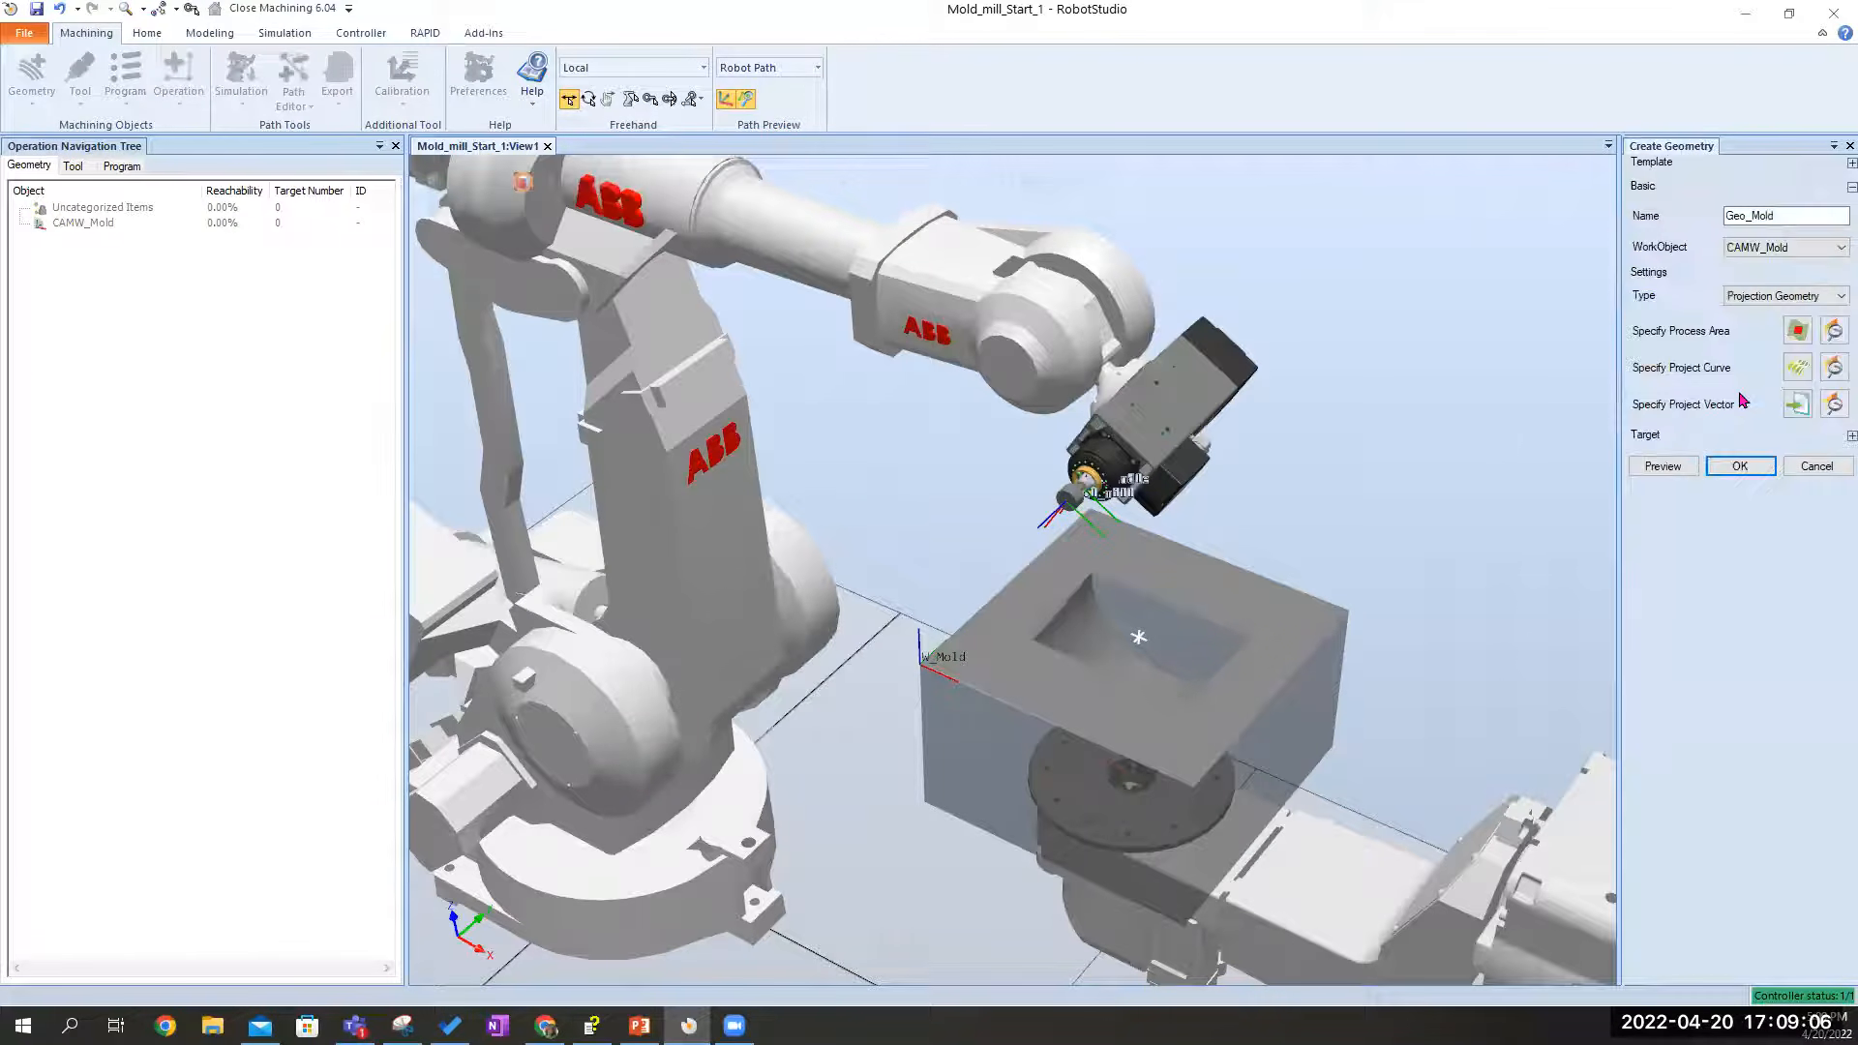
{"action": "left_click", "coordinate": [1739, 466]}
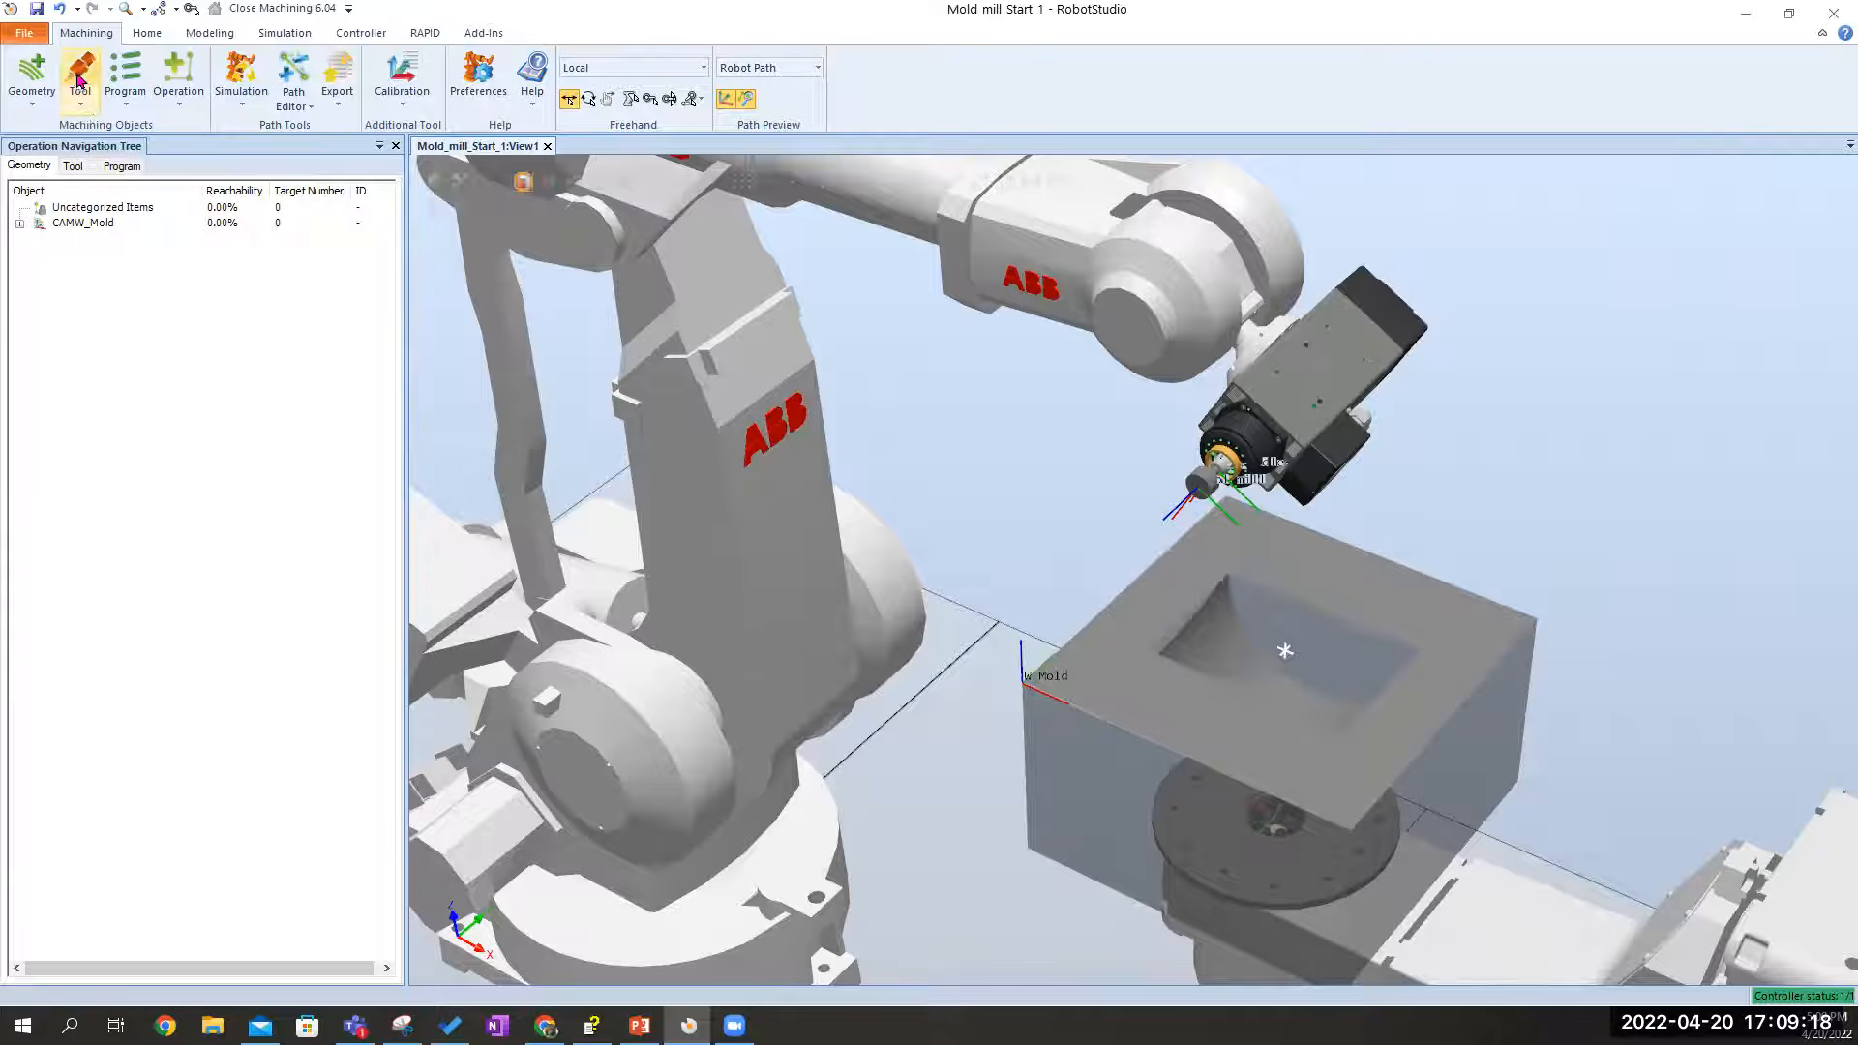
Start a new machining tool on task T_ROB1 with tooldata Tool_mill and name it Mill_Tool
{"action": "left_click", "coordinate": [34, 104]}
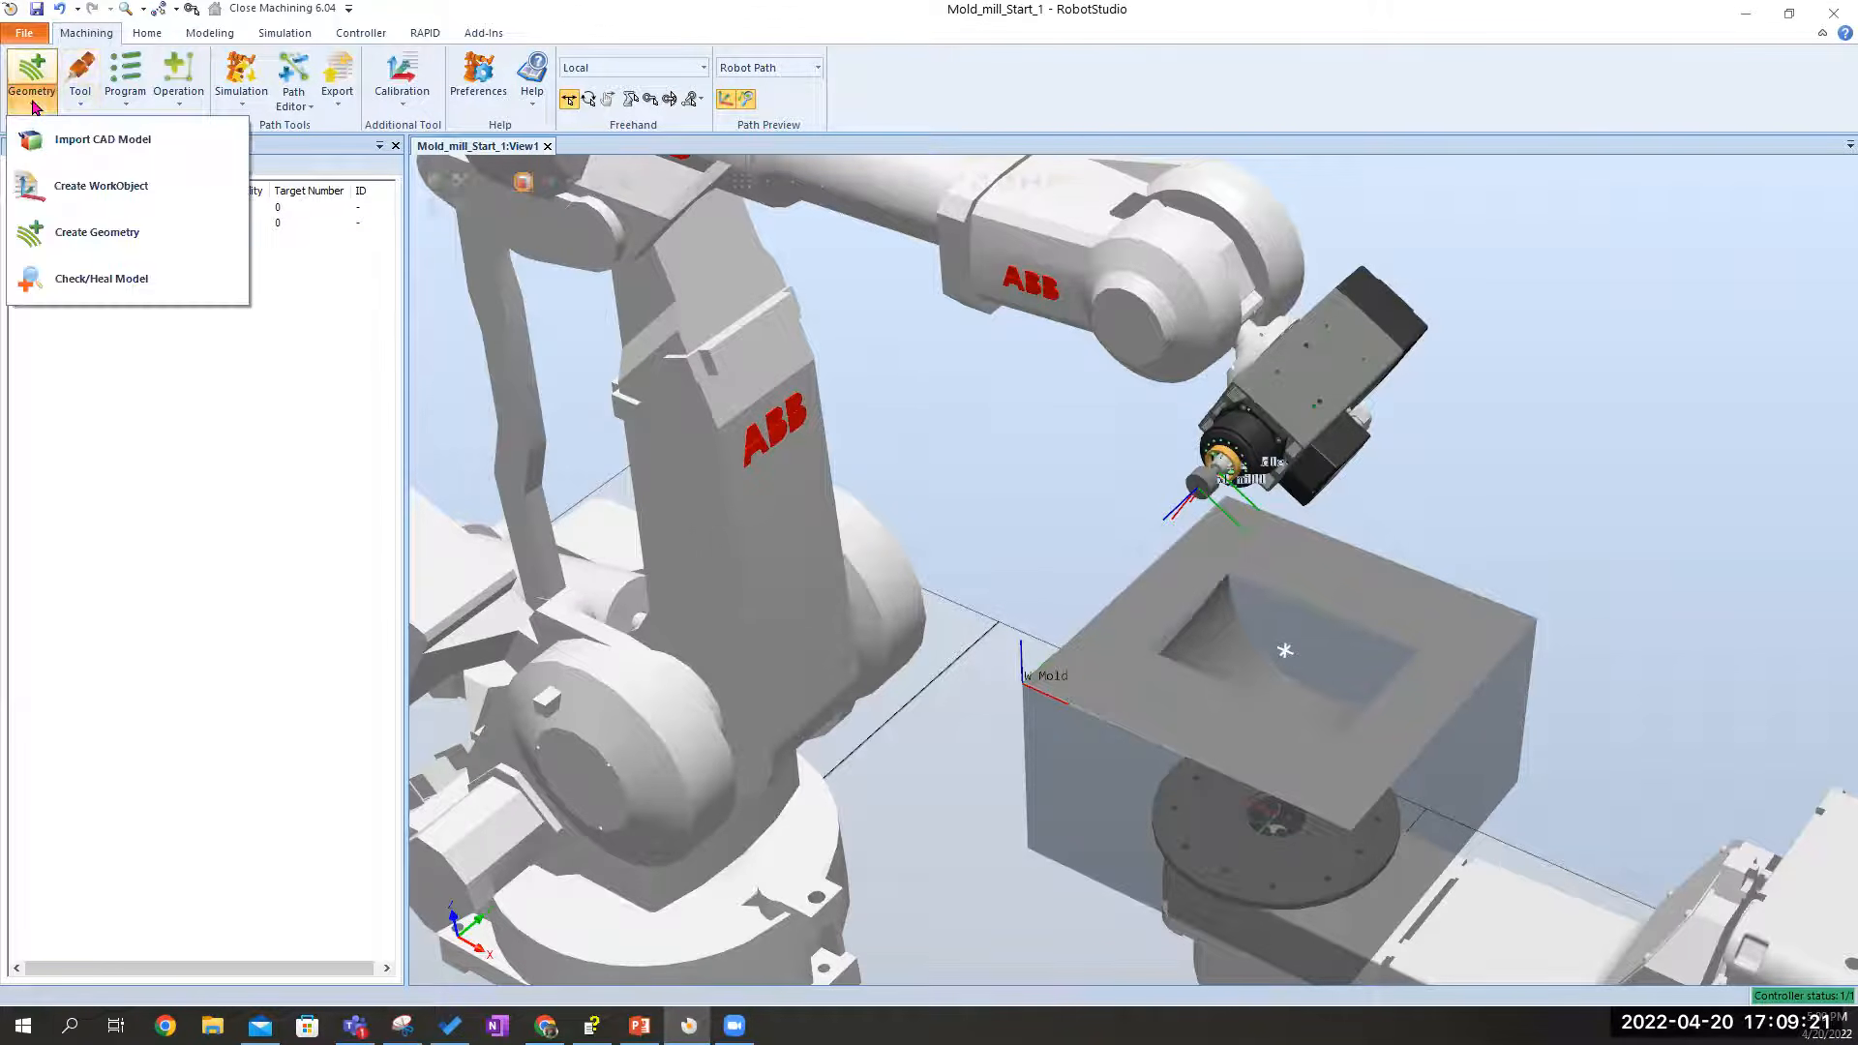
{"action": "left_click", "coordinate": [82, 101]}
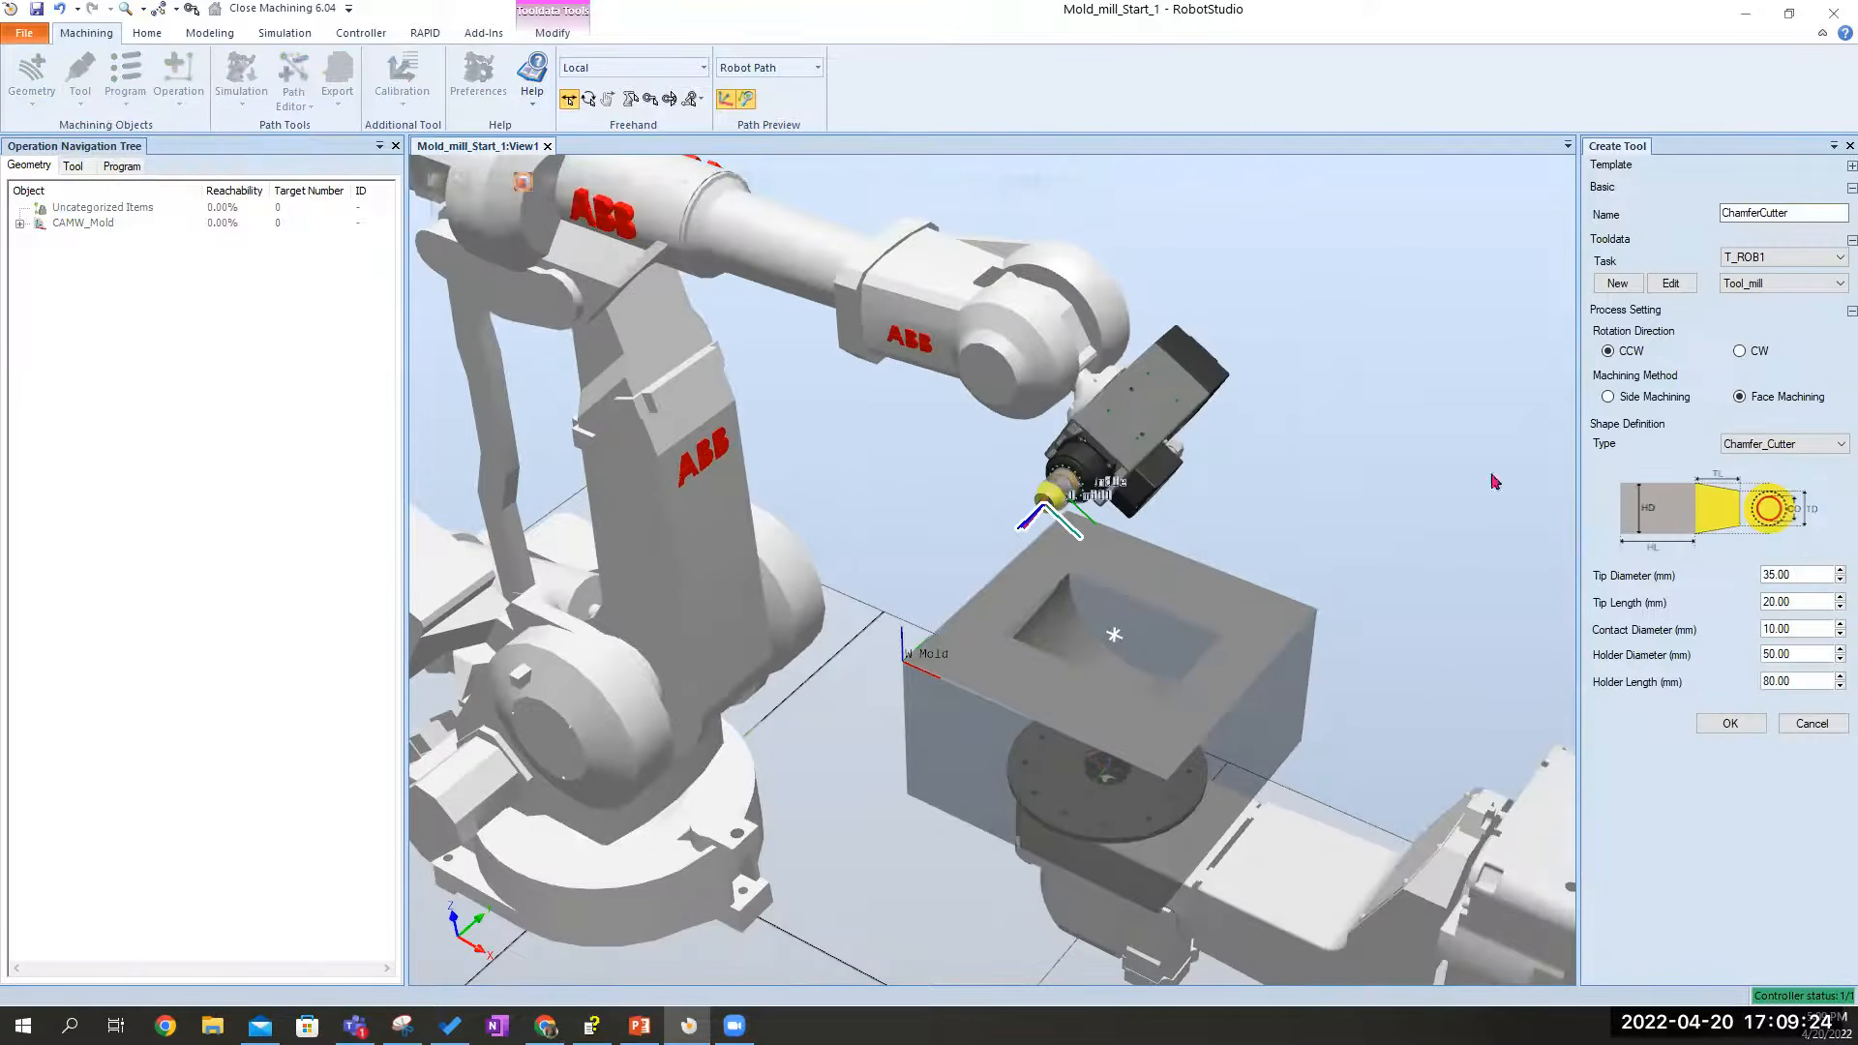
{"action": "left_click", "coordinate": [1792, 209]}
{"action": "left_click_drag", "start_coordinate": [1792, 211], "coordinate": [1711, 215]}
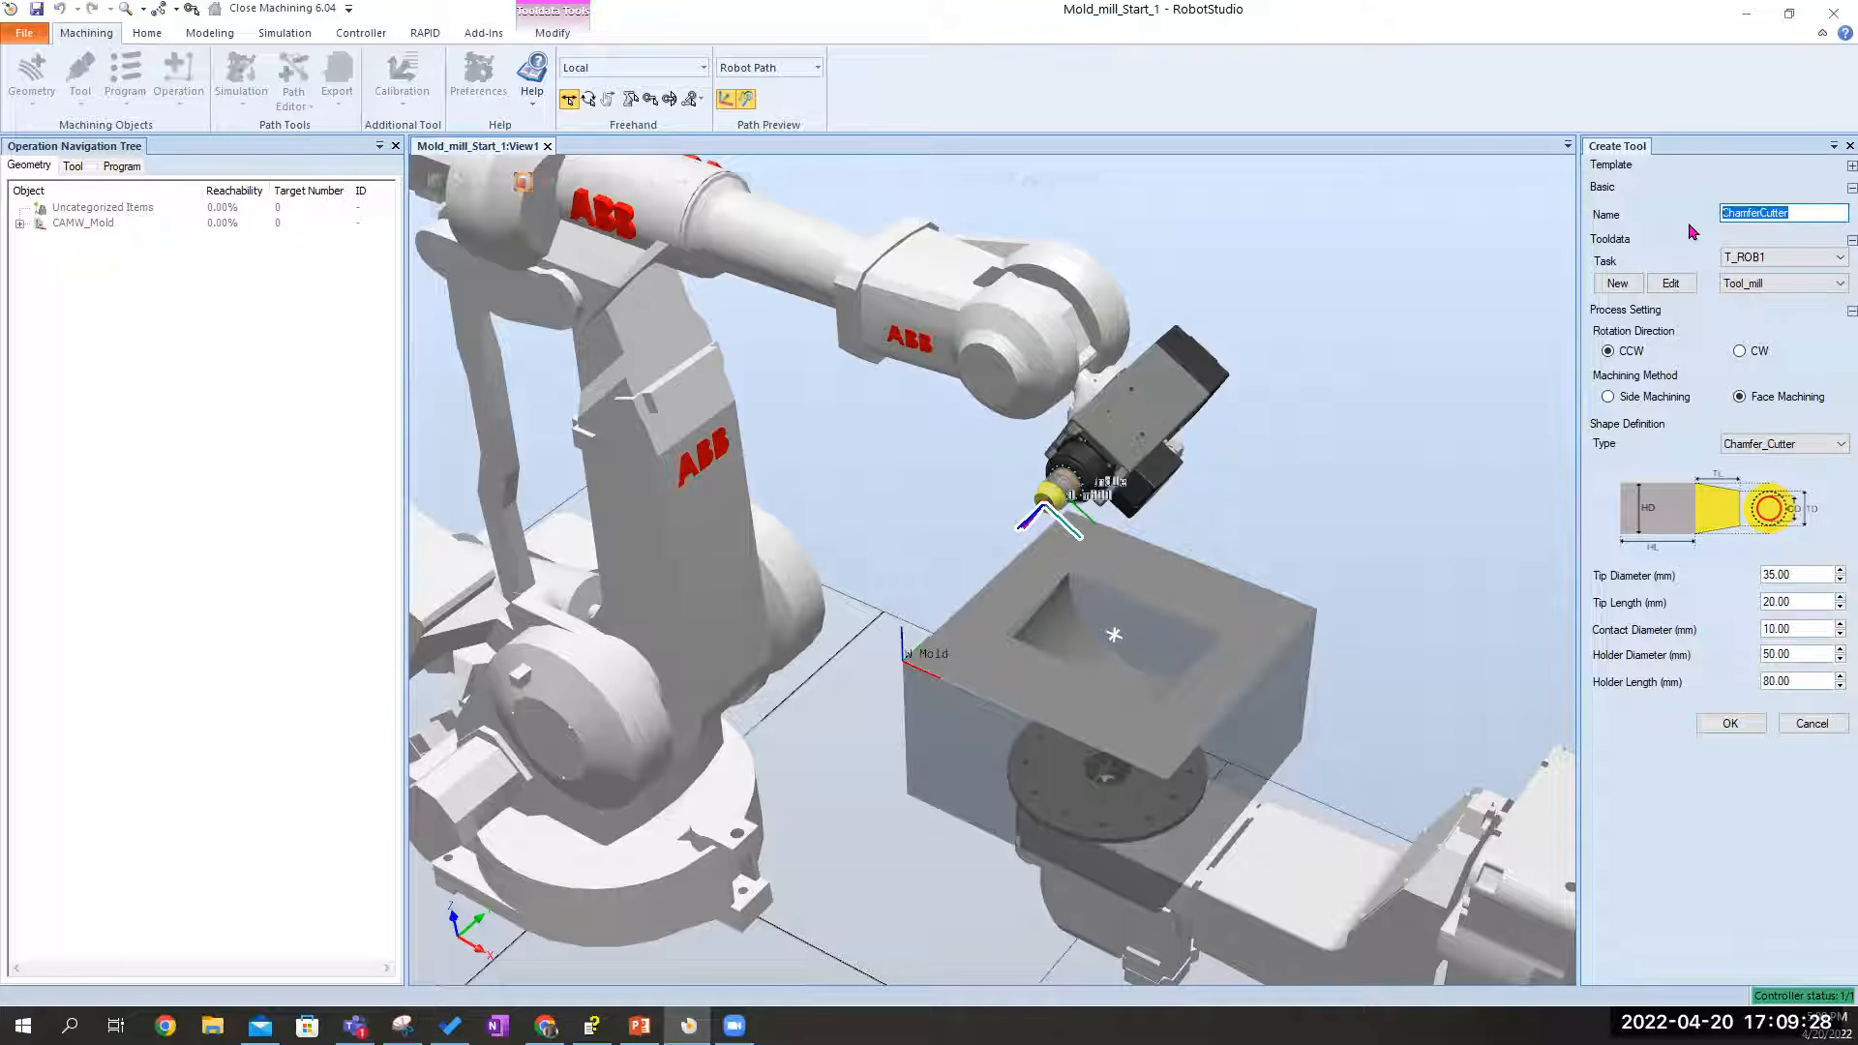
{"action": "type", "text": "Mill_Tool"}
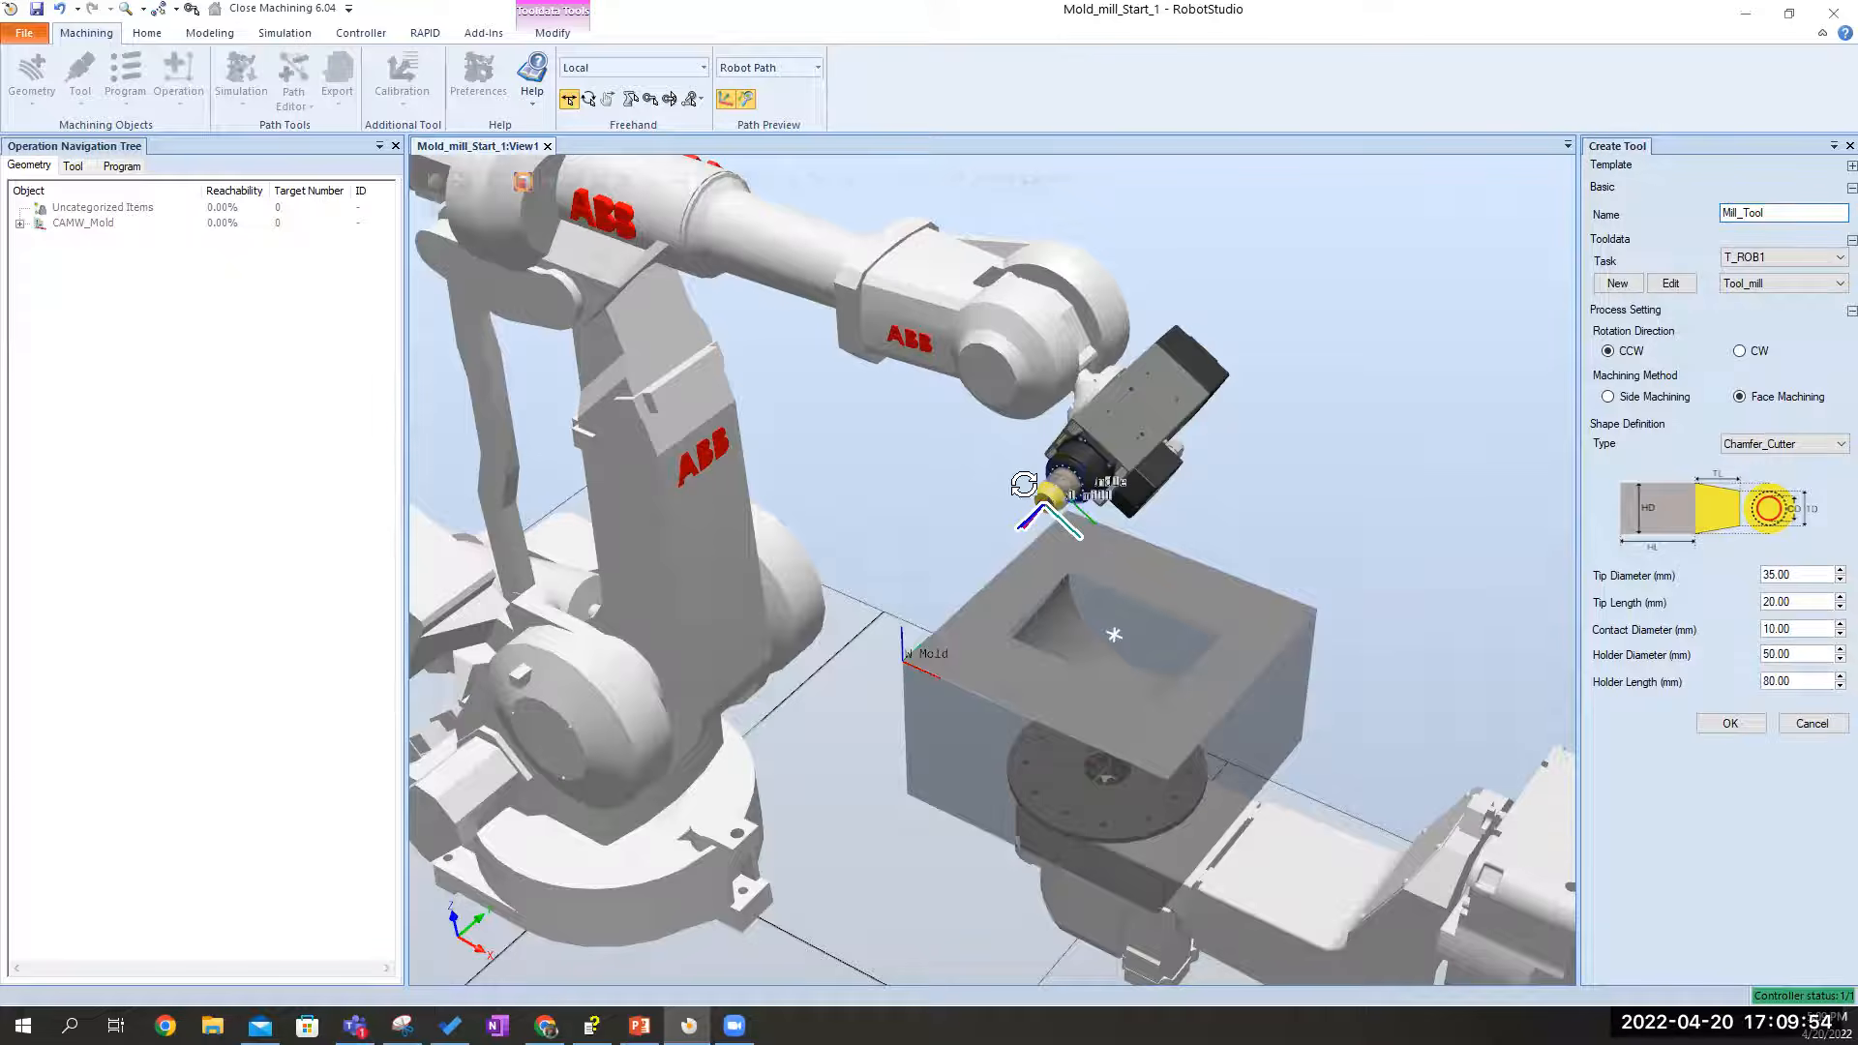
Try the Flame_Cutter, Swallow_Cutter and T_Cutter shapes for the milling tool and compare each one on the spindle
{"action": "scroll", "coordinate": [1050, 511], "scroll_direction": "up", "scroll_amount": 3}
{"action": "scroll", "coordinate": [1050, 512], "scroll_direction": "up", "scroll_amount": 5}
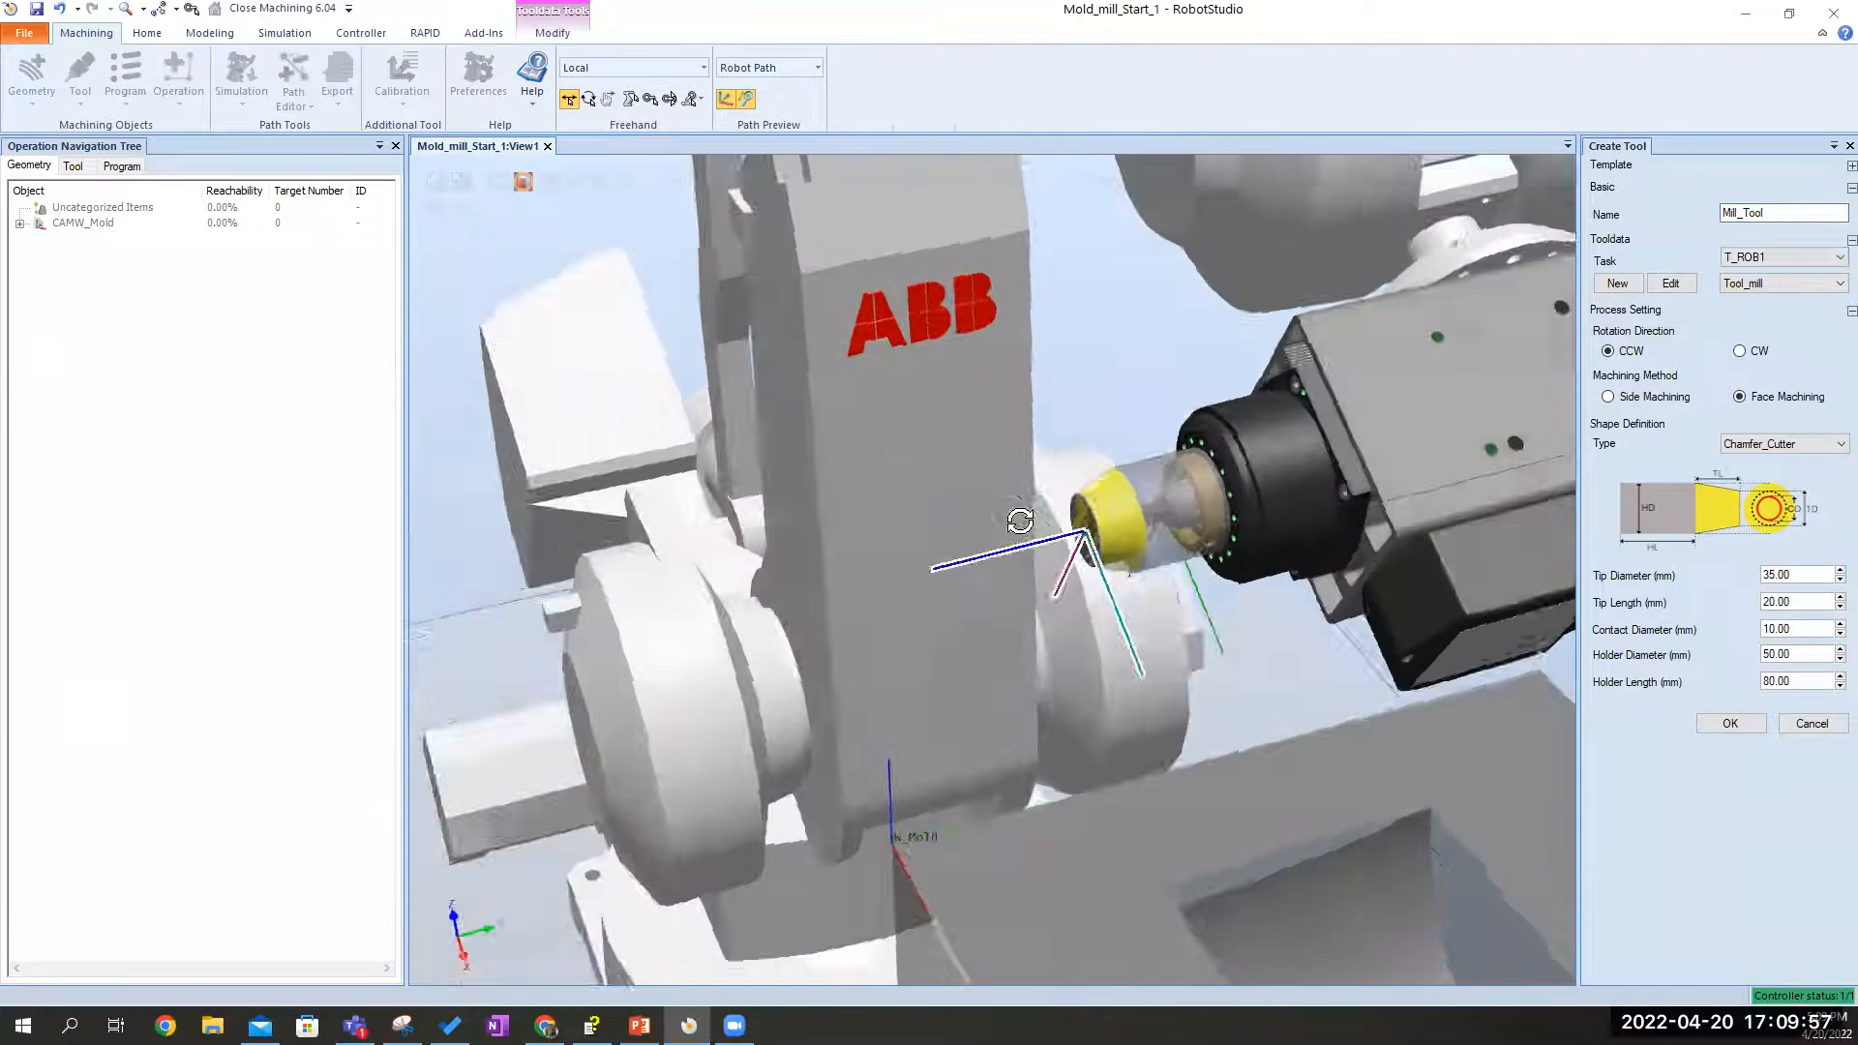
{"action": "left_click_drag", "start_coordinate": [1020, 520], "coordinate": [1065, 501], "text": "ctrl+shift"}
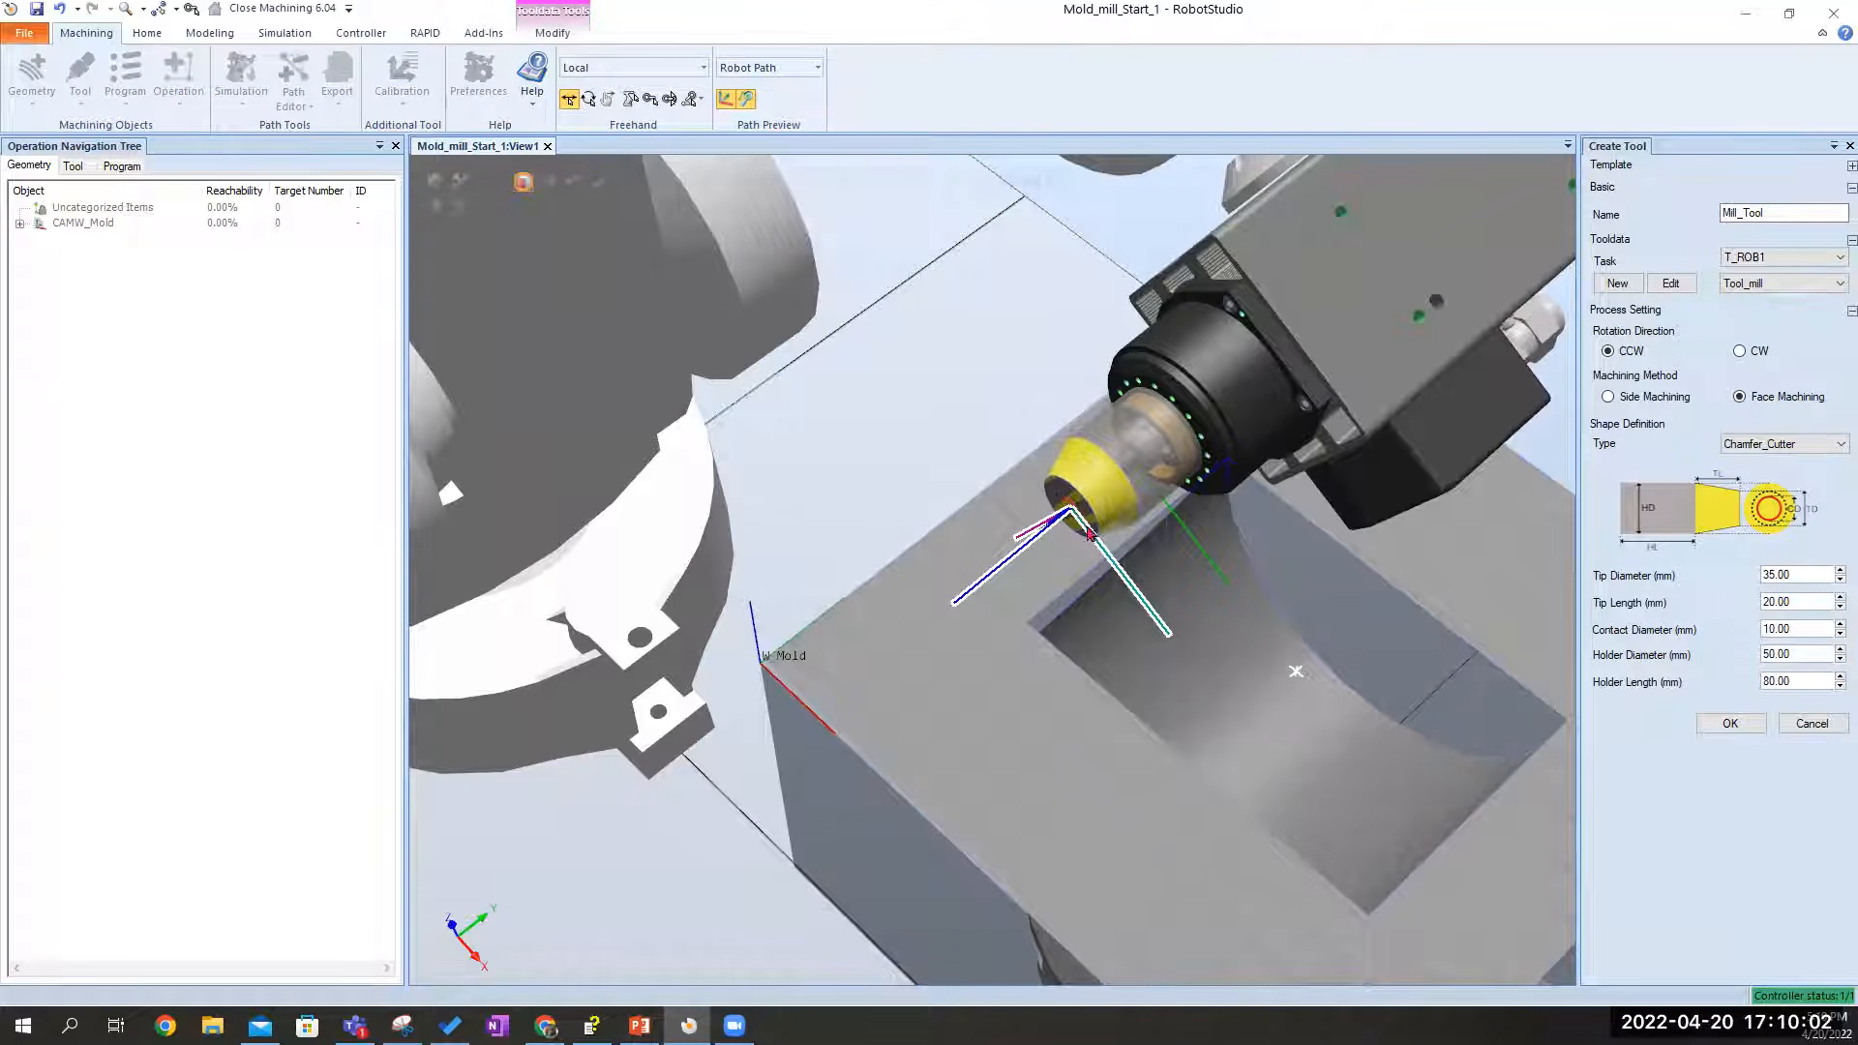
{"action": "left_click", "coordinate": [1834, 445]}
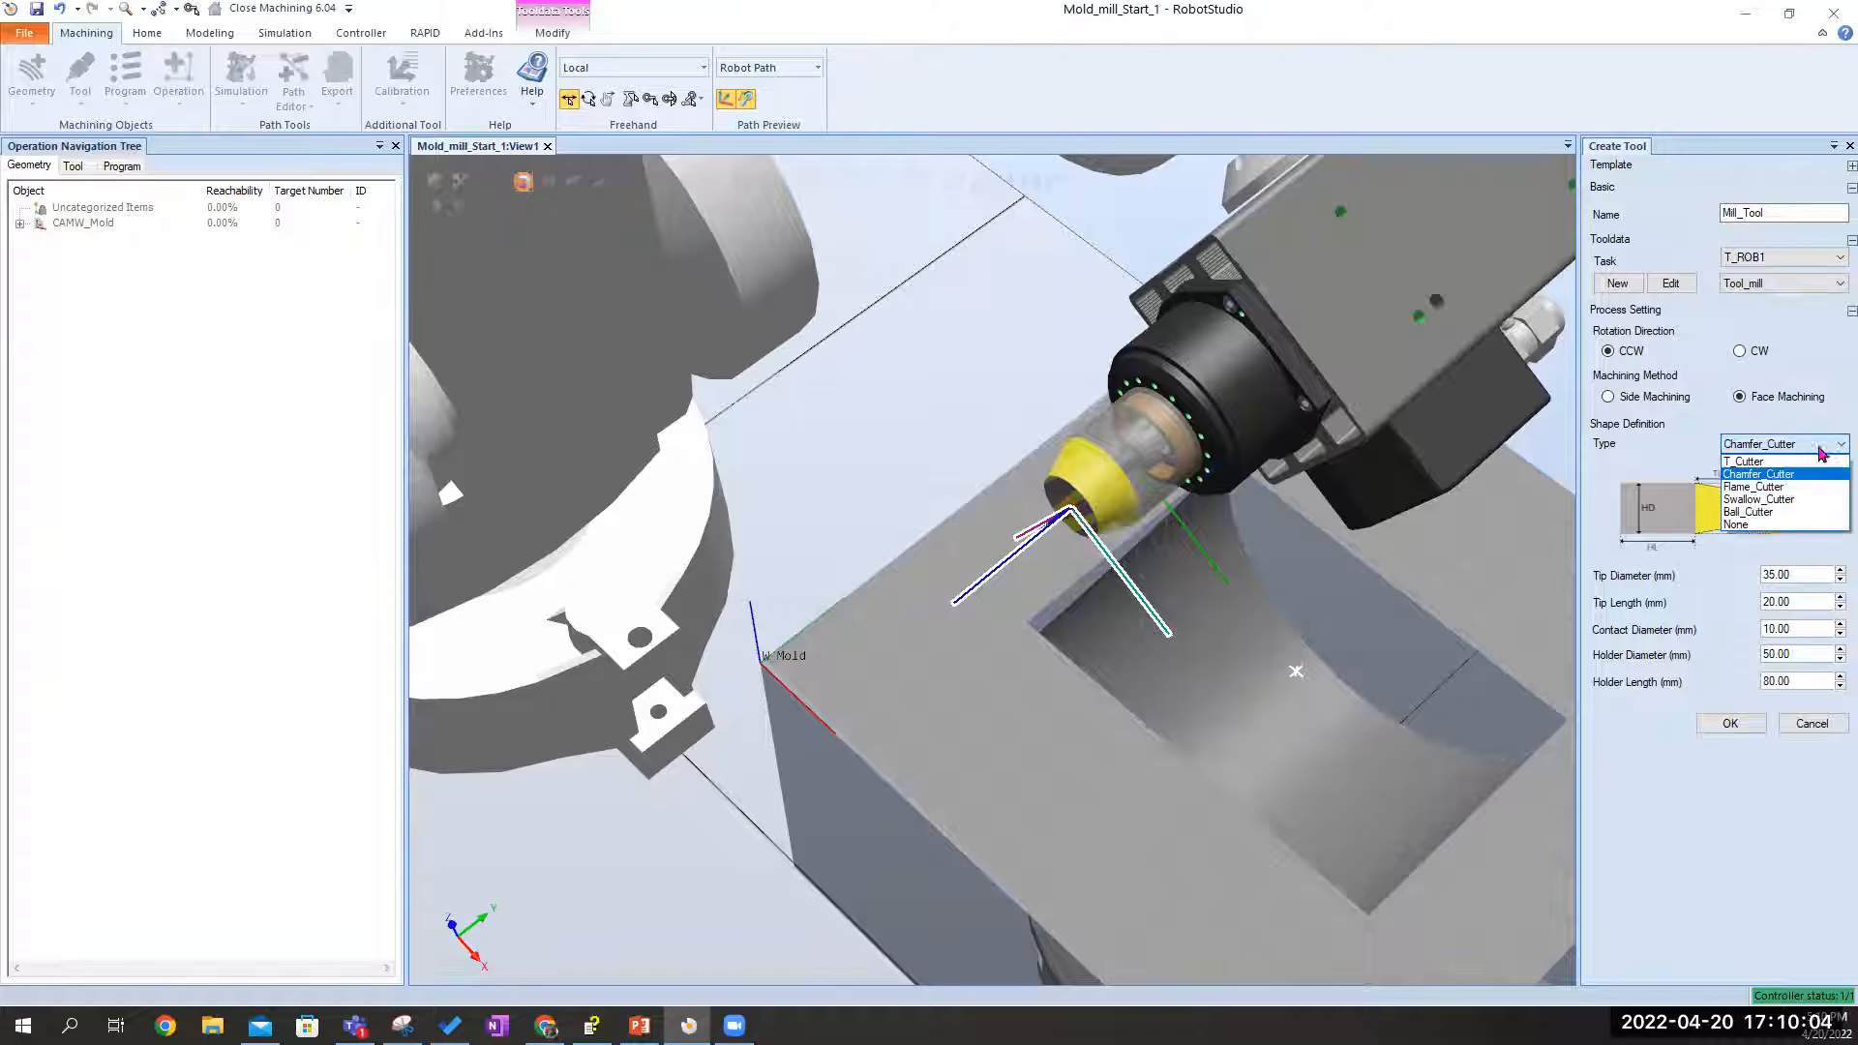
{"action": "left_click", "coordinate": [1775, 487]}
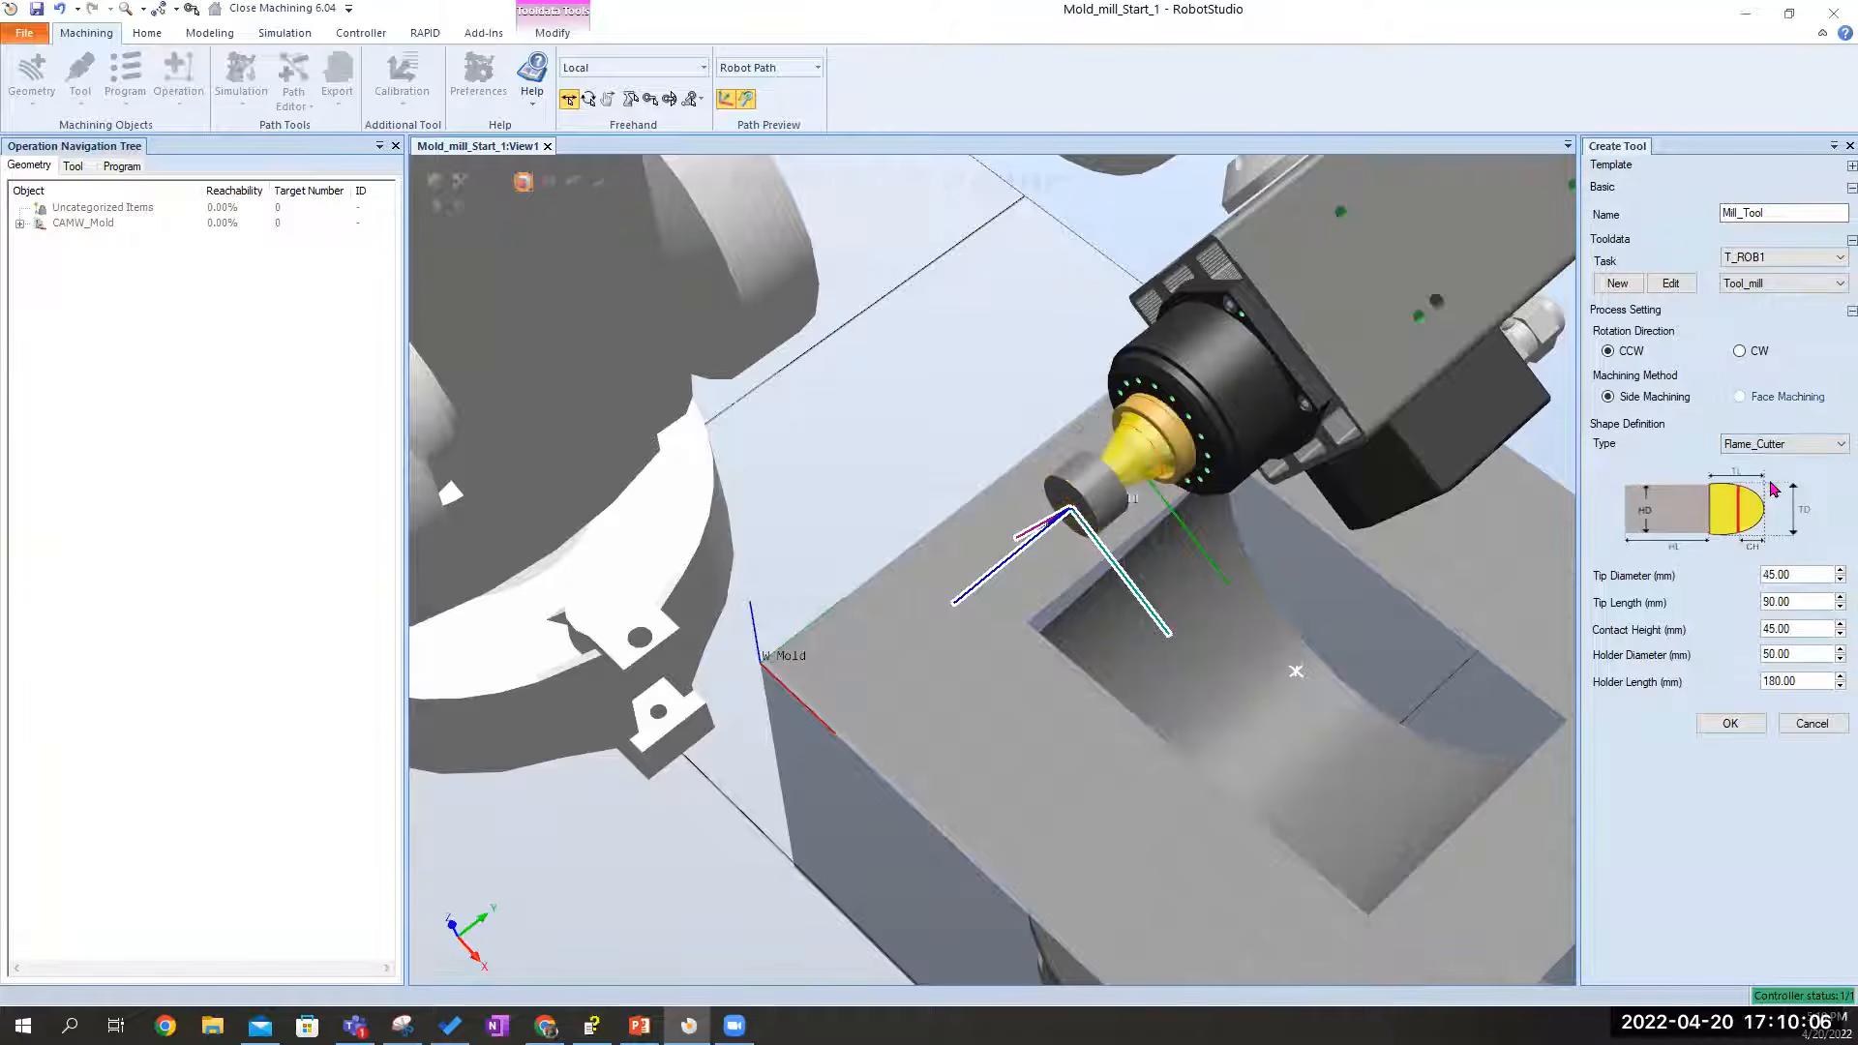
{"action": "left_click", "coordinate": [1803, 447]}
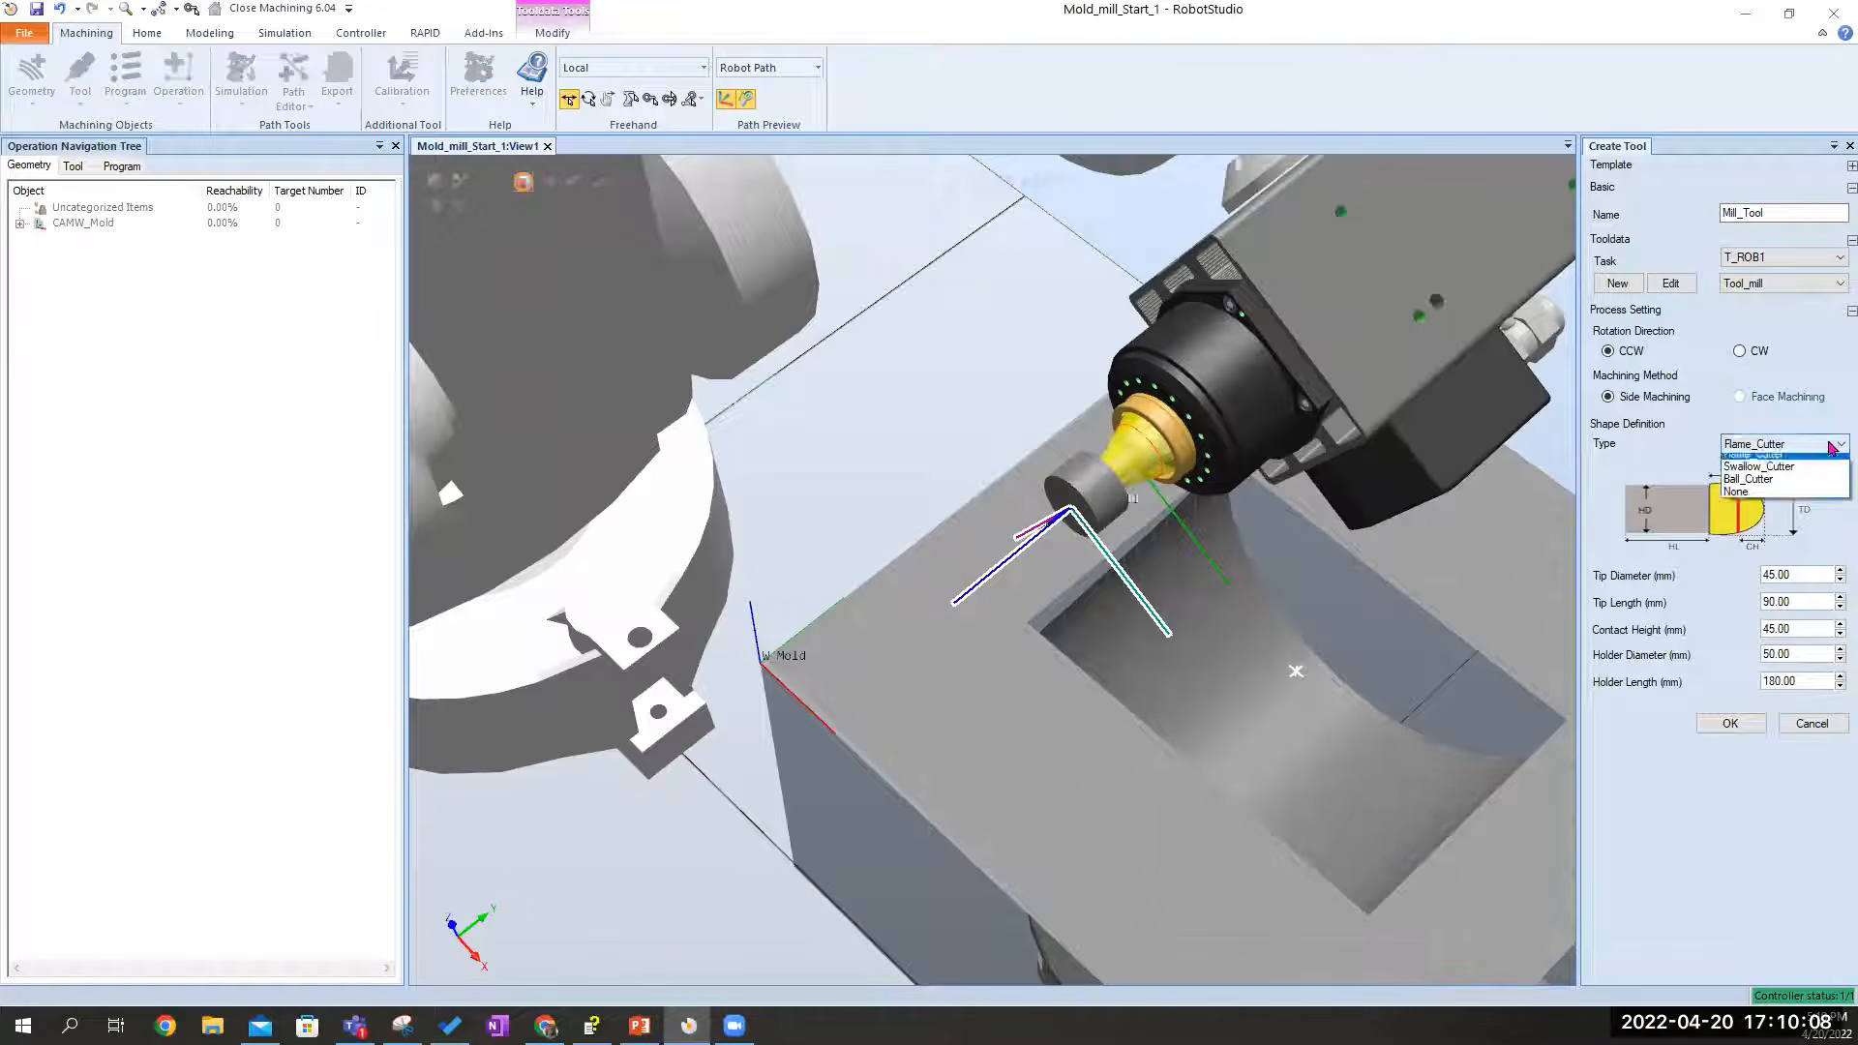
{"action": "left_click", "coordinate": [1774, 499]}
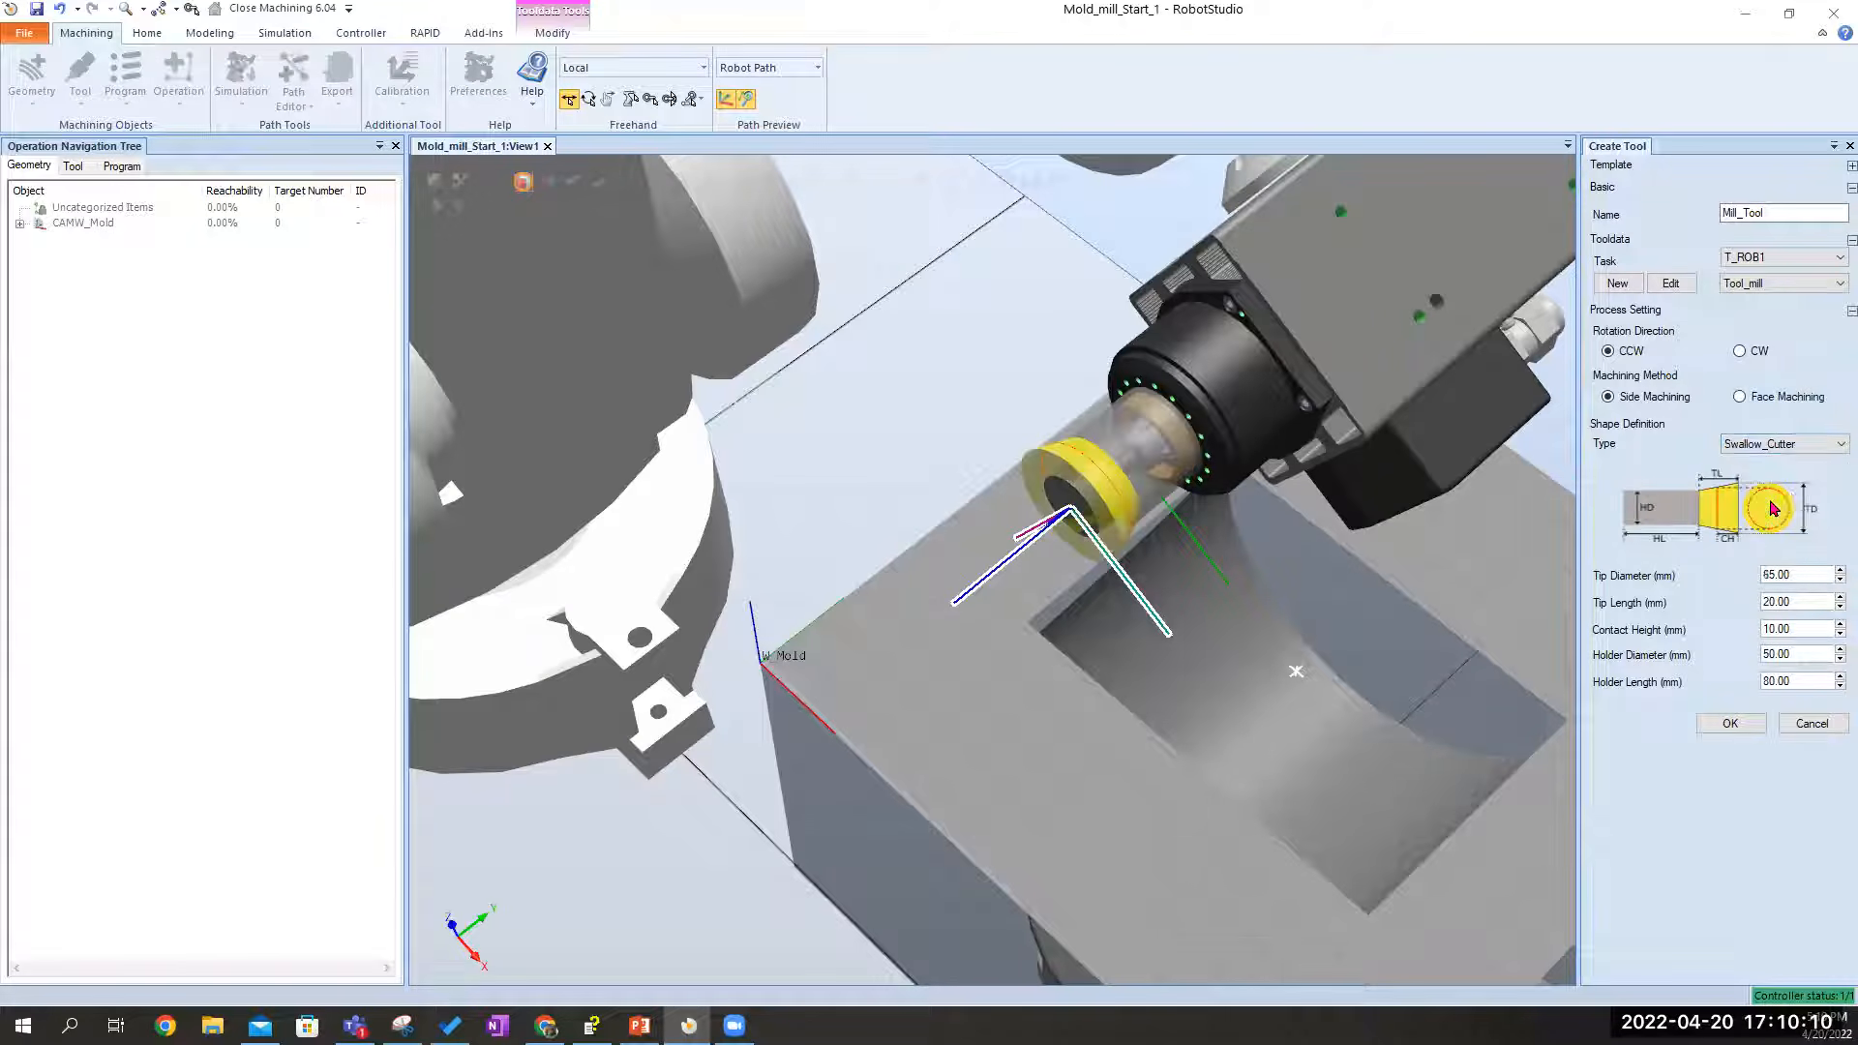
{"action": "left_click", "coordinate": [1832, 445]}
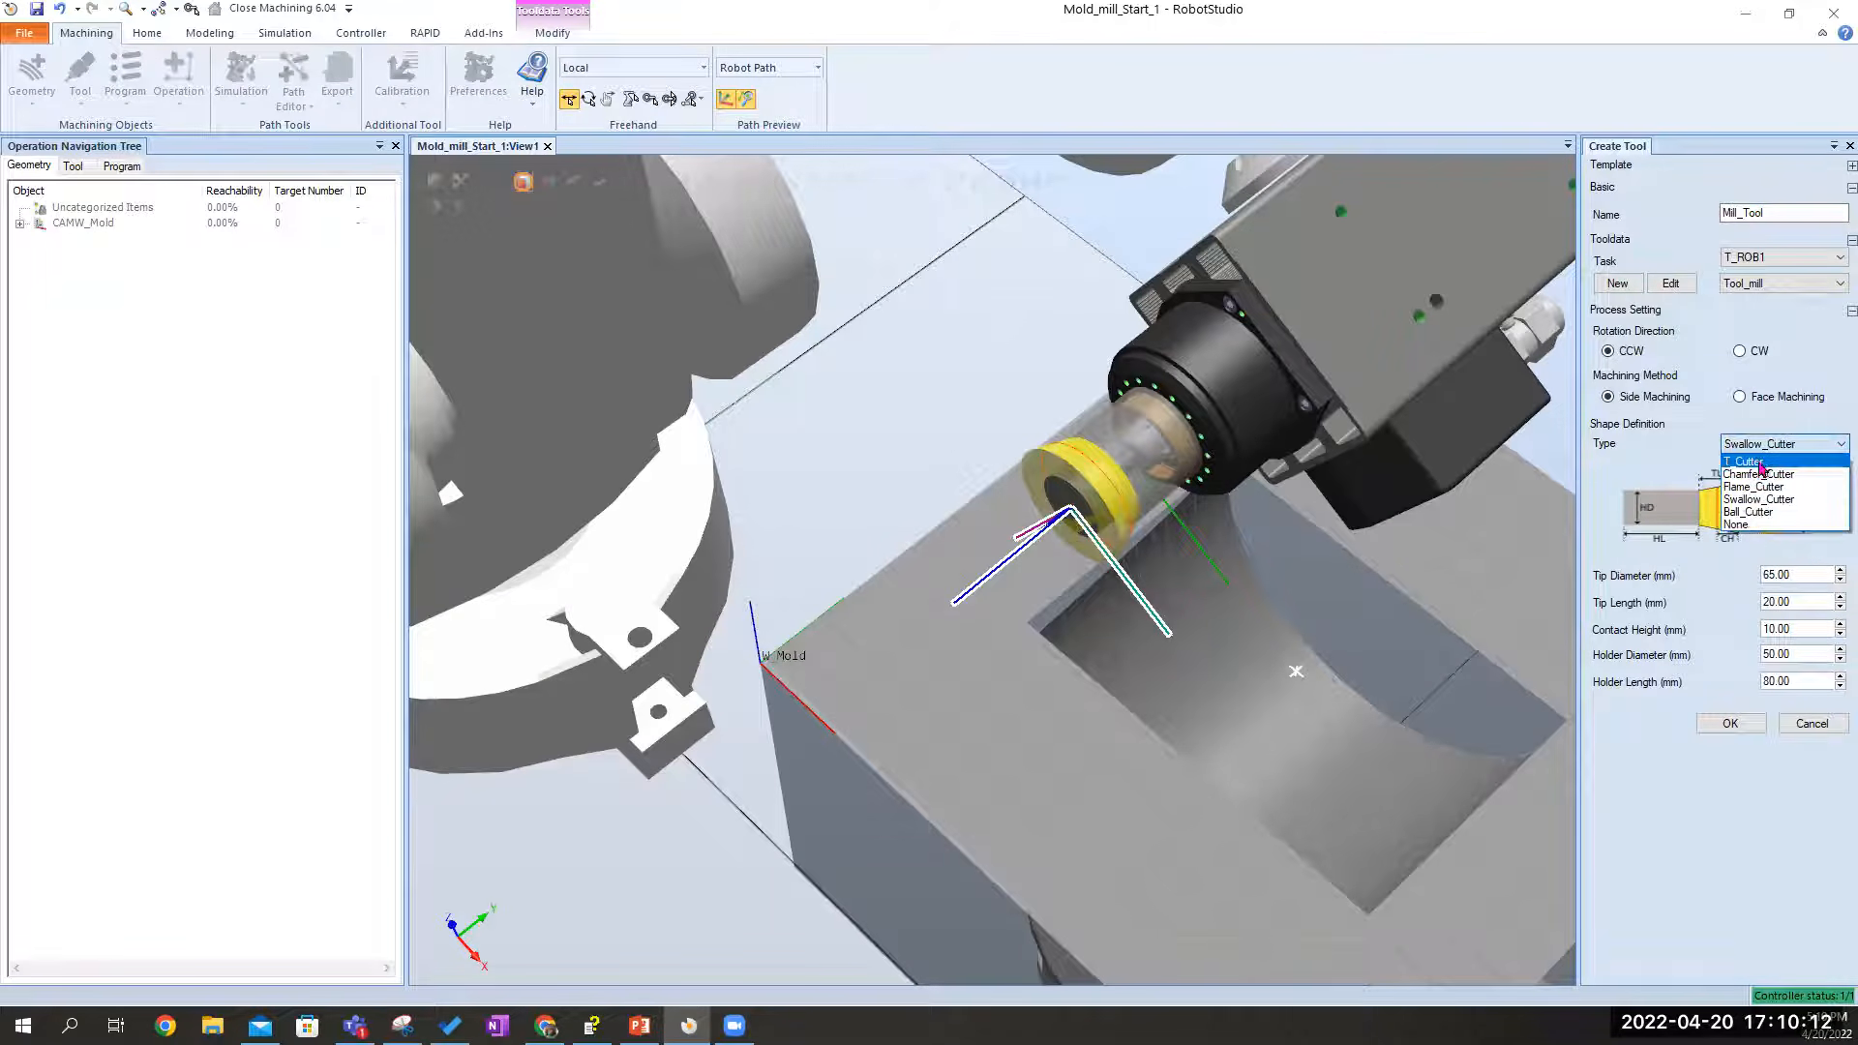
{"action": "left_click", "coordinate": [1763, 463]}
Set the tool's shape type to Chamfer_Cutter and create Mill_Tool with its default dimensions
{"action": "left_click", "coordinate": [1813, 447]}
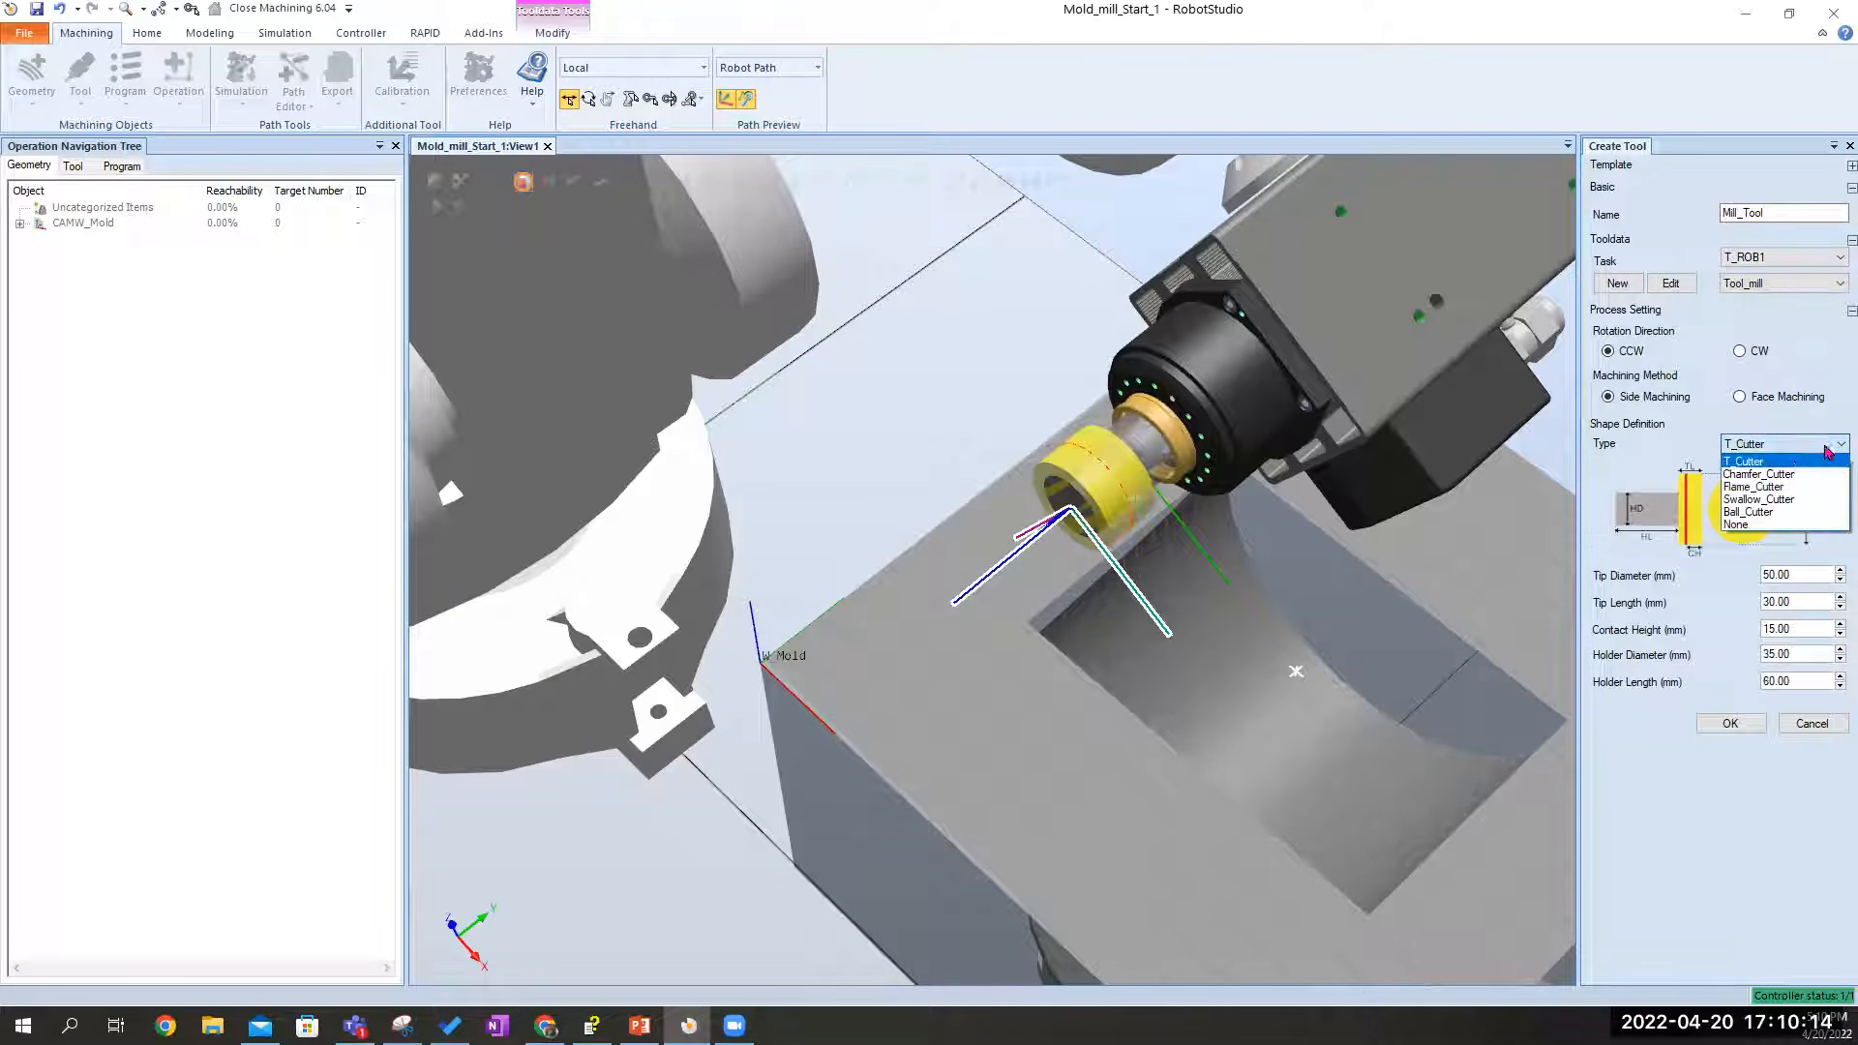
{"action": "left_click", "coordinate": [1789, 481]}
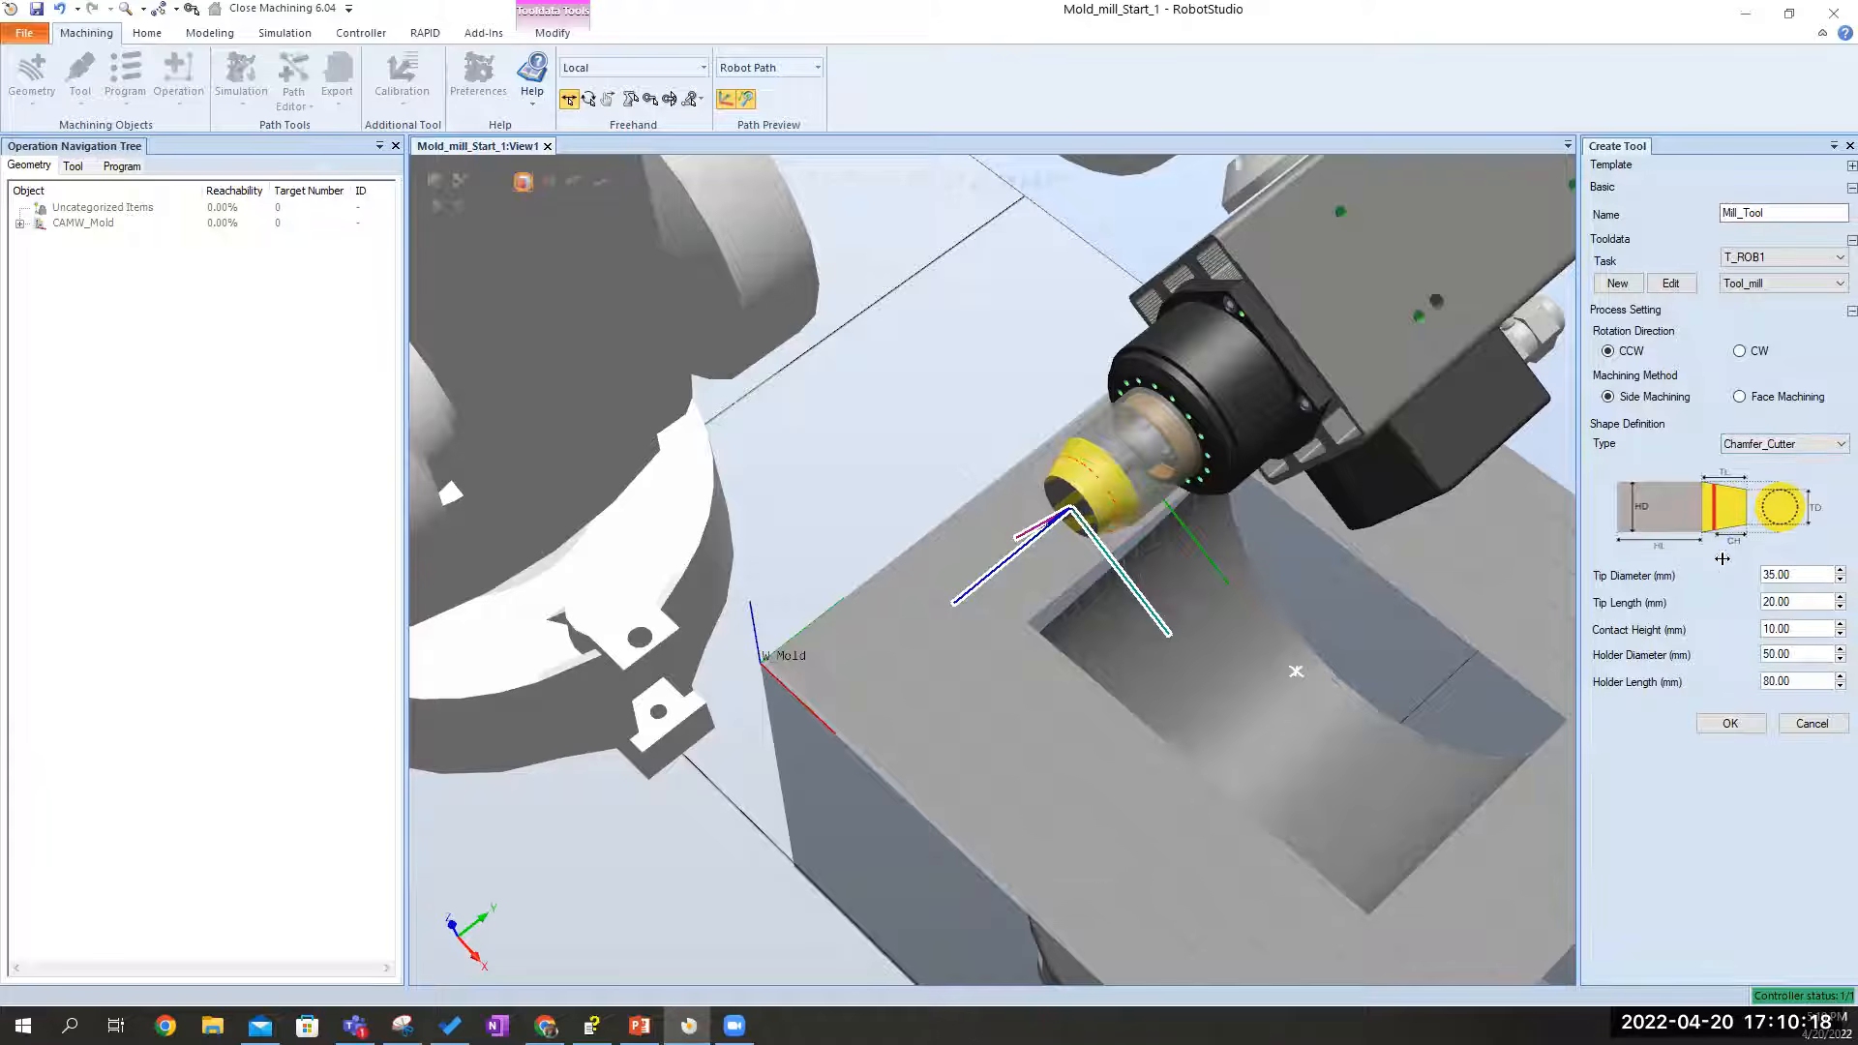
{"action": "left_click", "coordinate": [1732, 724]}
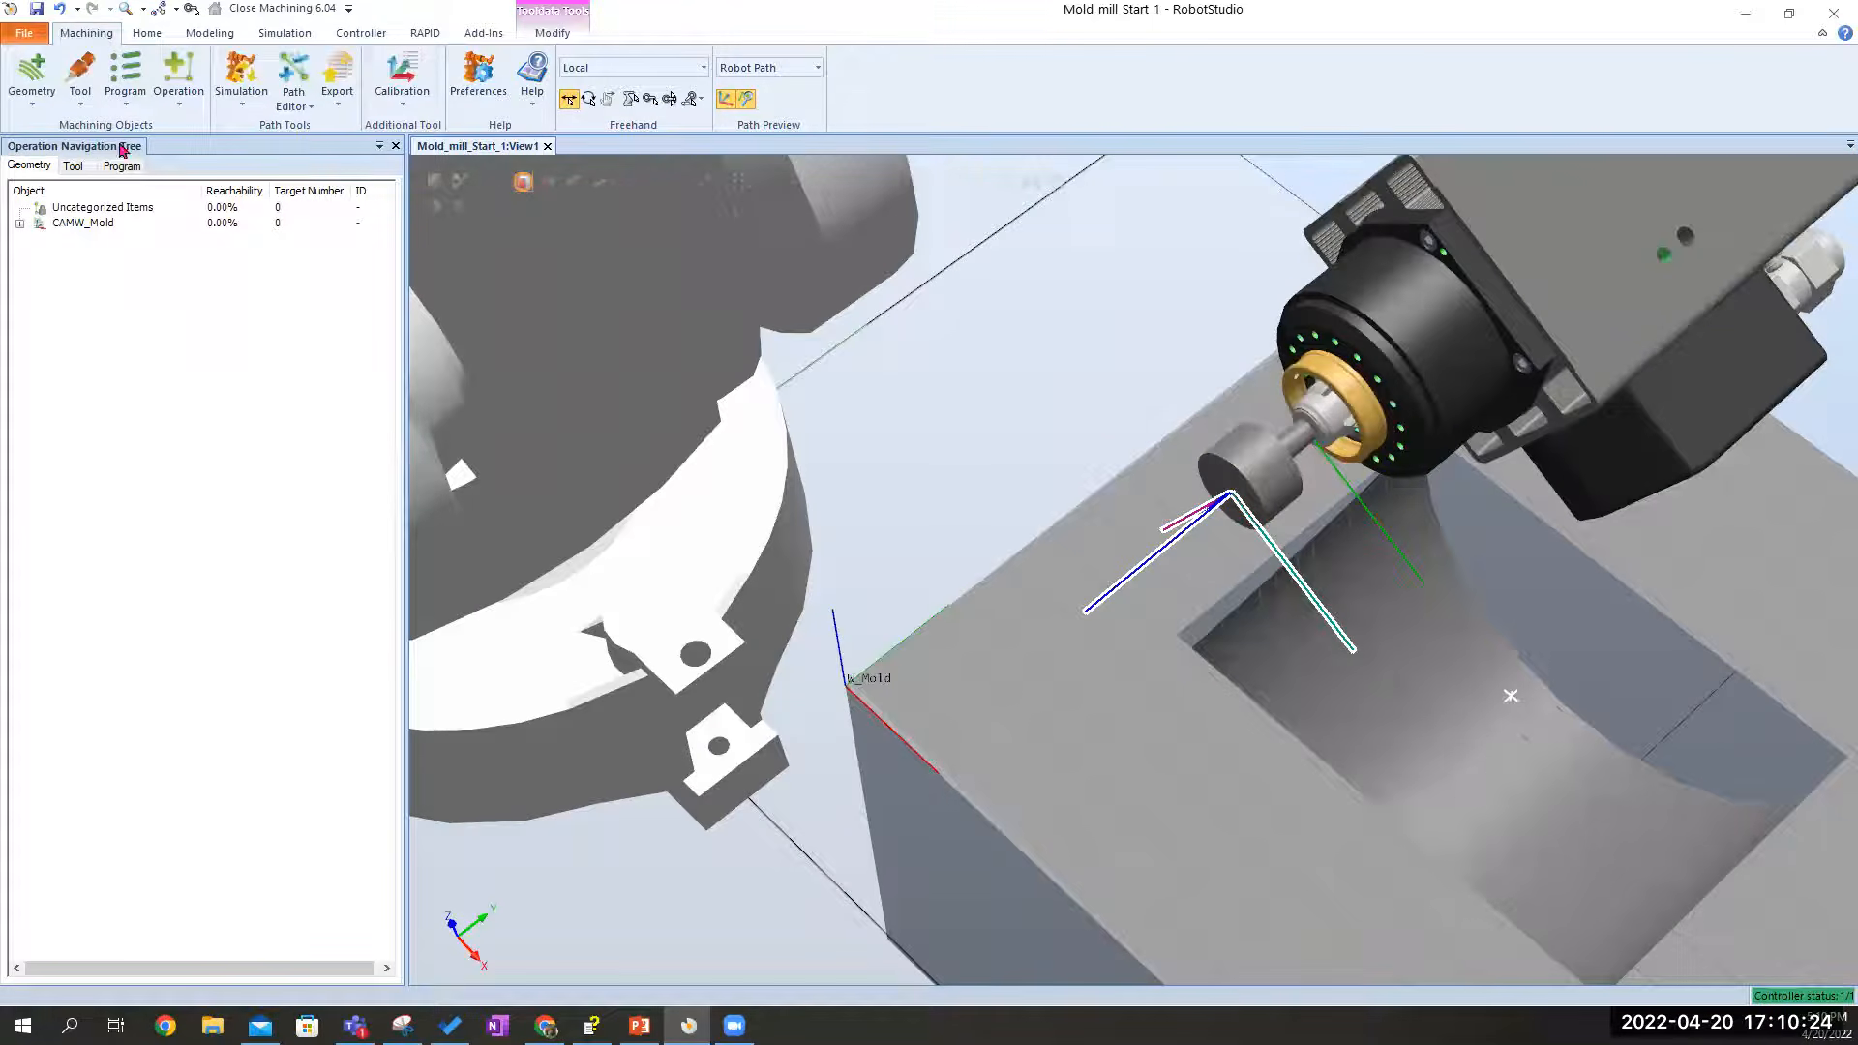
Start a new program group named P_Mold and enable a new home position for it
{"action": "left_click", "coordinate": [125, 82]}
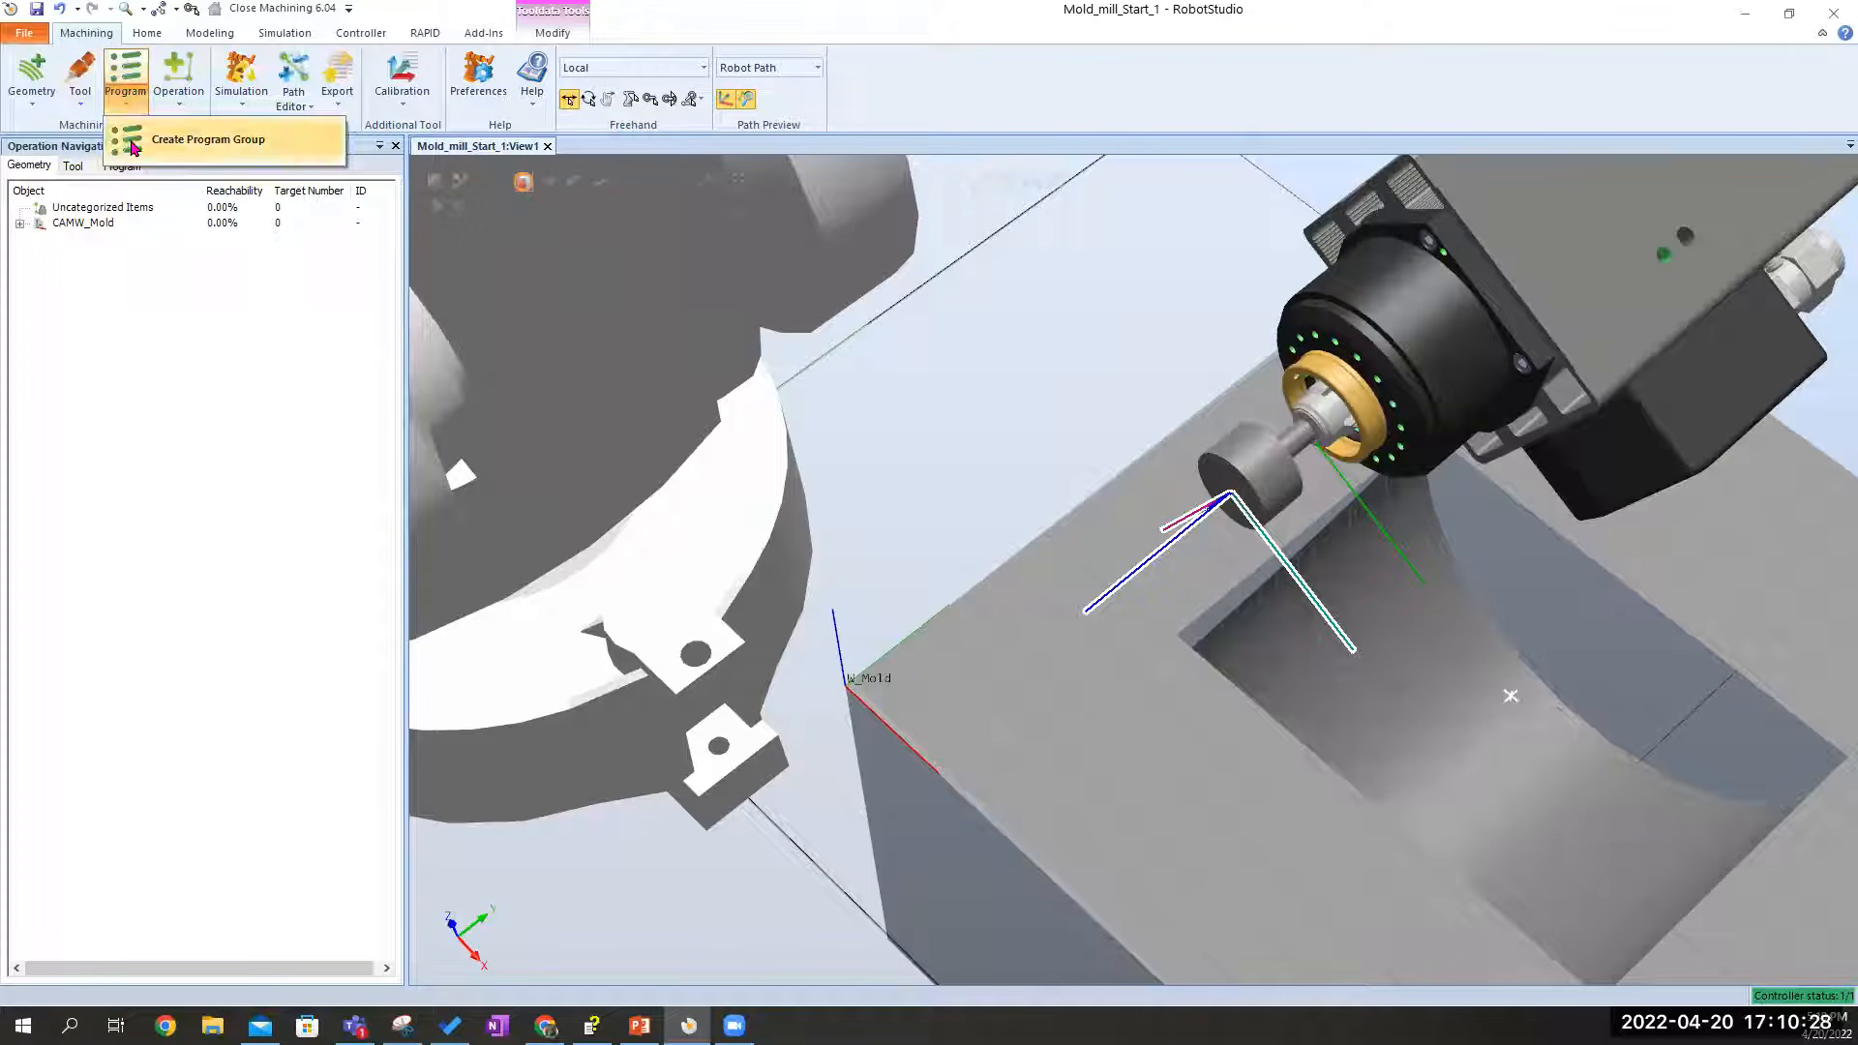
{"action": "left_click", "coordinate": [82, 105]}
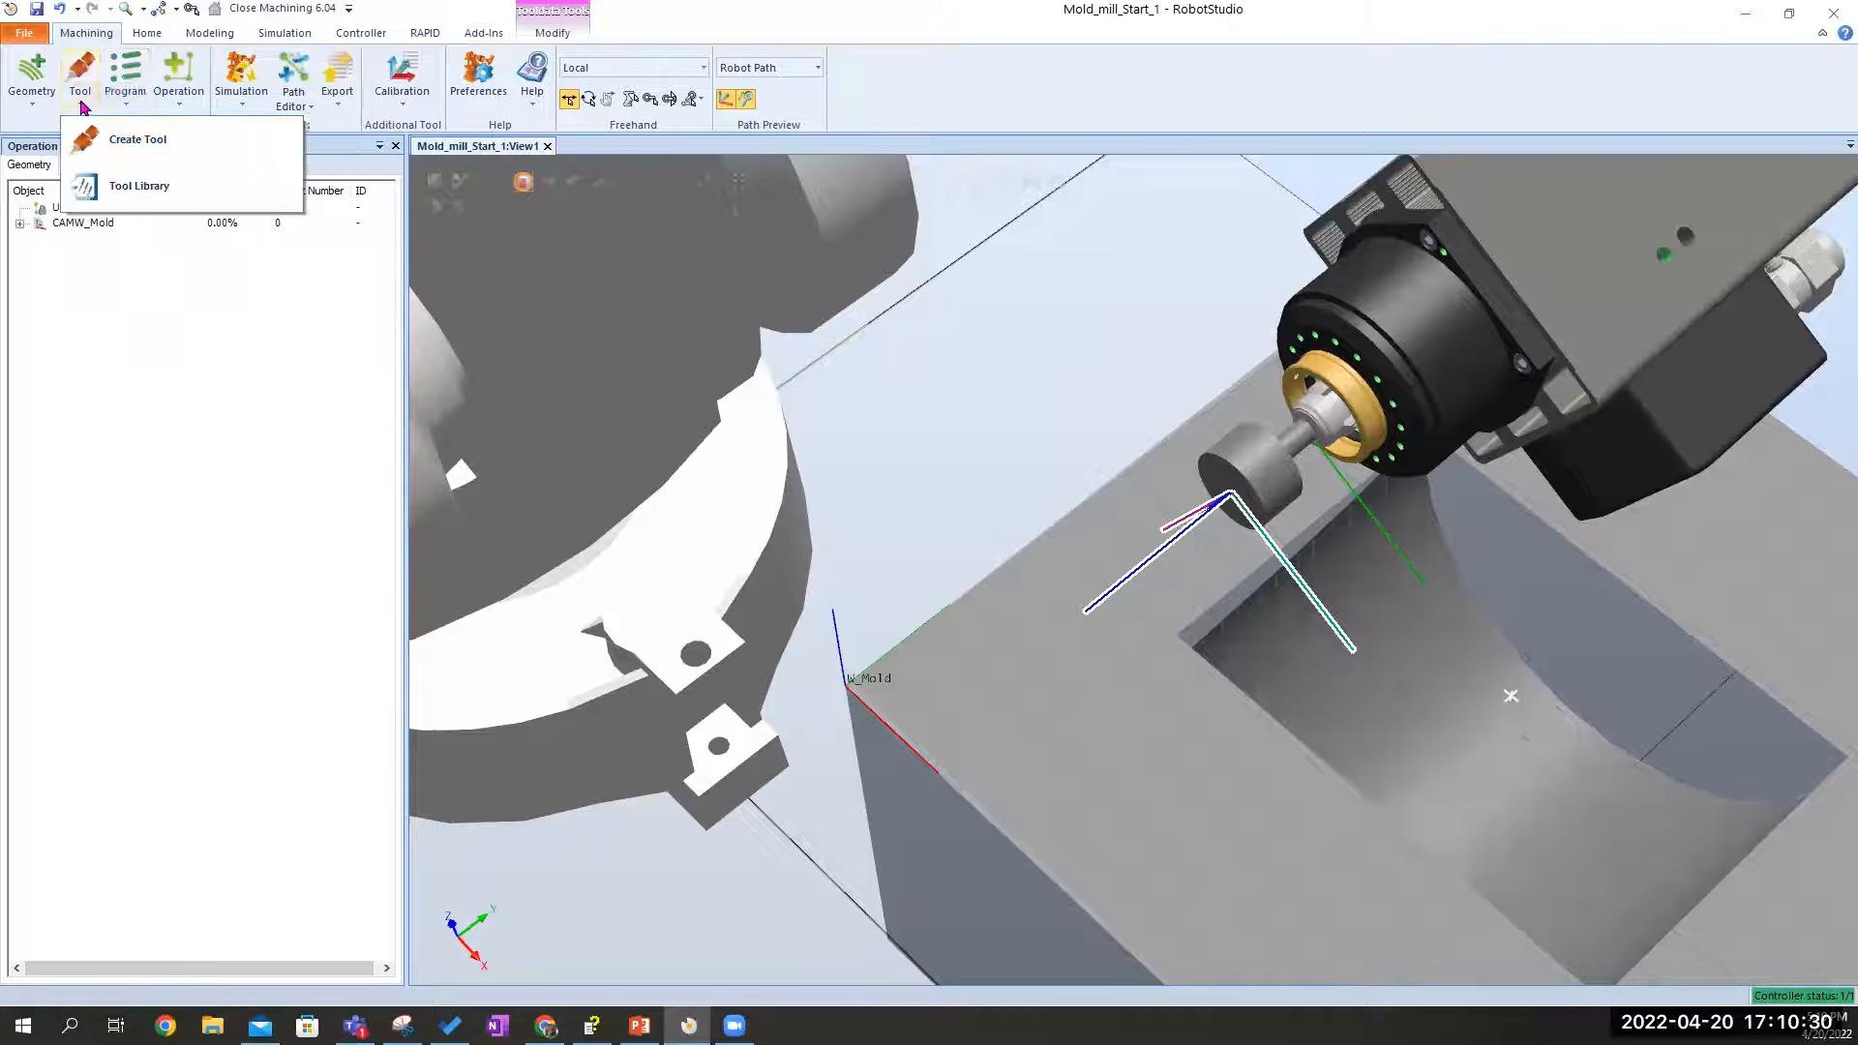
{"action": "left_click", "coordinate": [127, 105]}
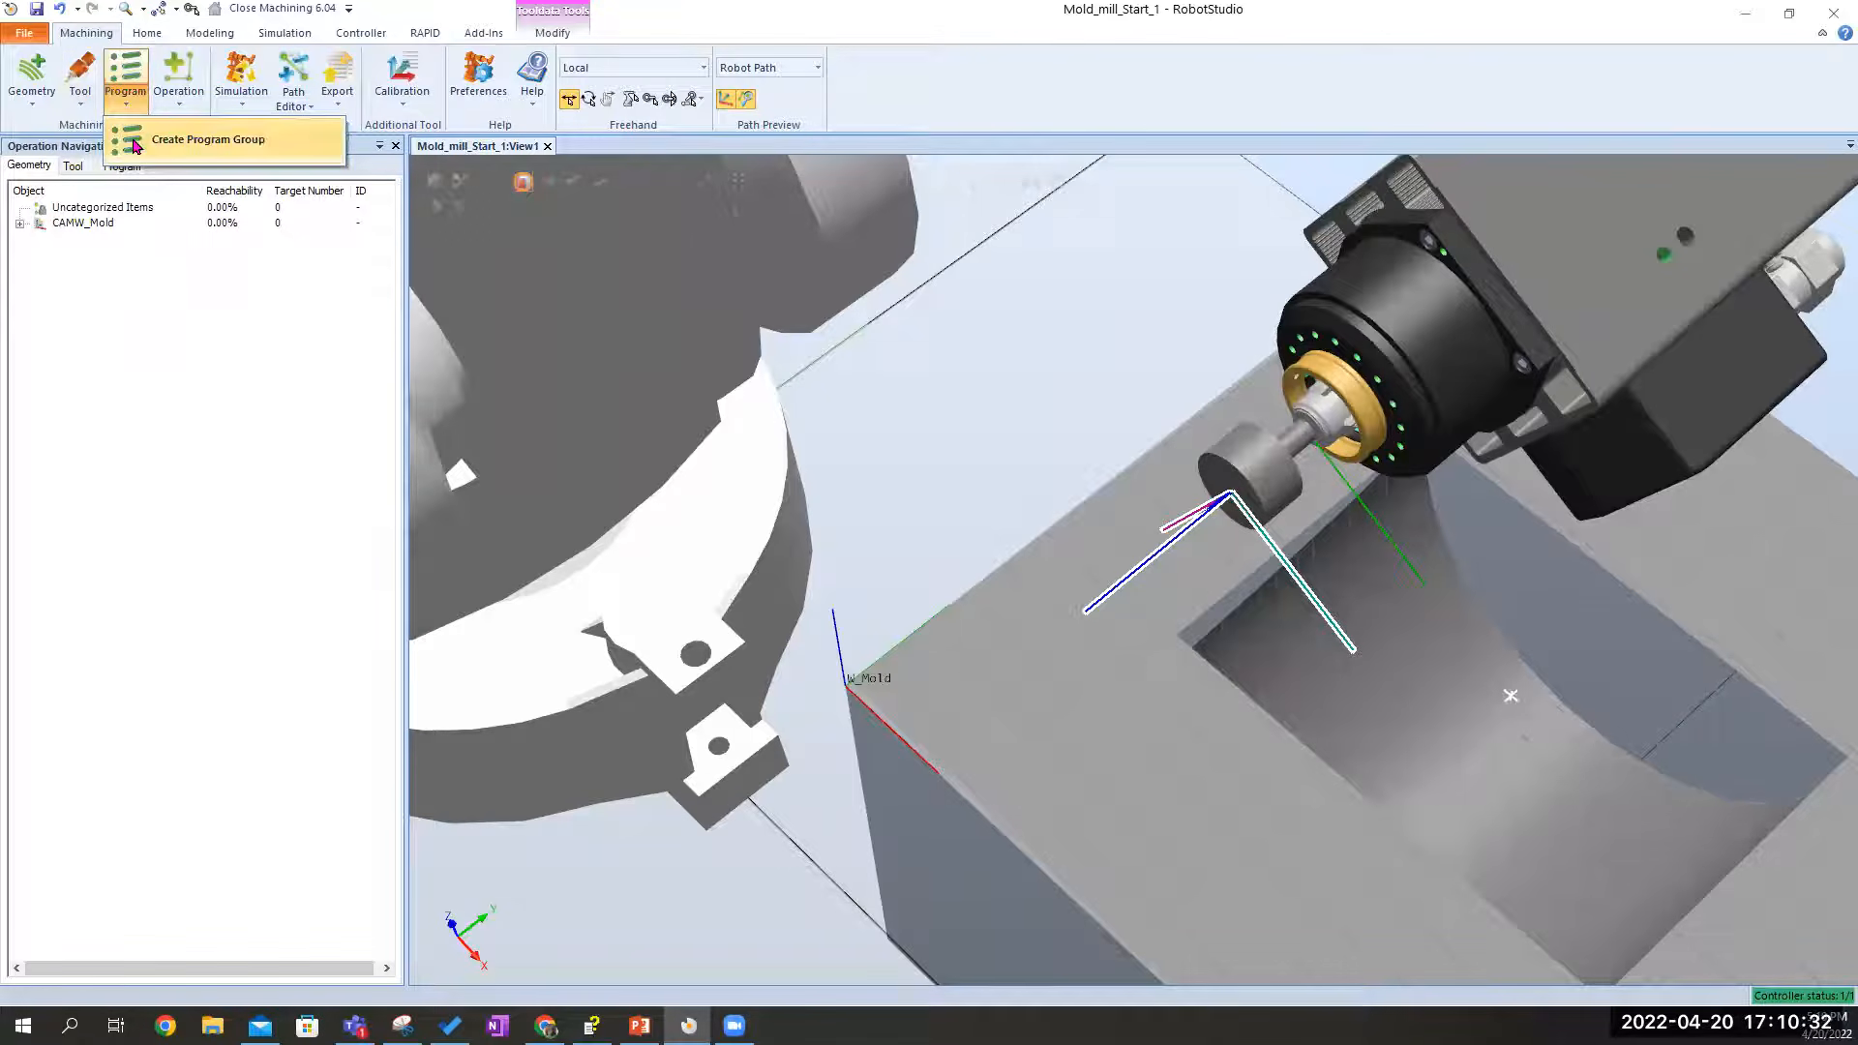
{"action": "left_click", "coordinate": [135, 140]}
{"action": "left_click", "coordinate": [1808, 180]}
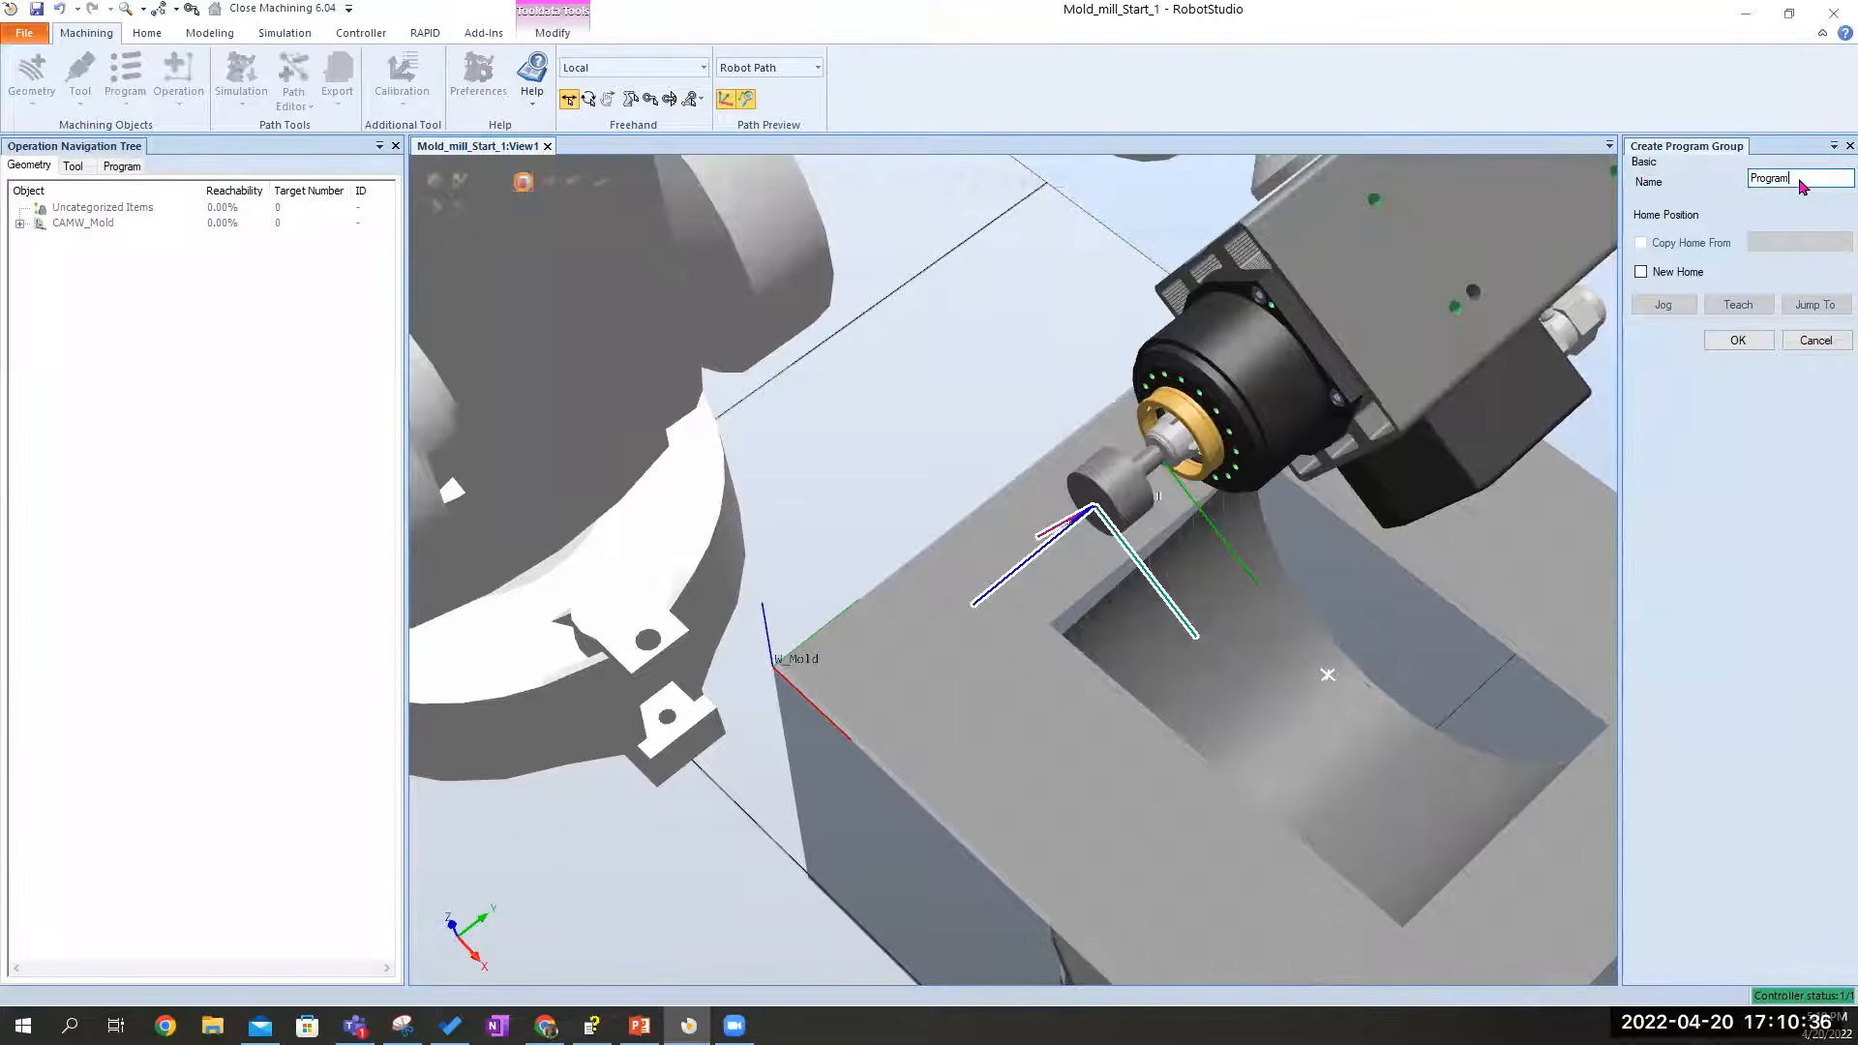
{"action": "type", "text": "P_Mold"}
{"action": "left_click", "coordinate": [1640, 272]}
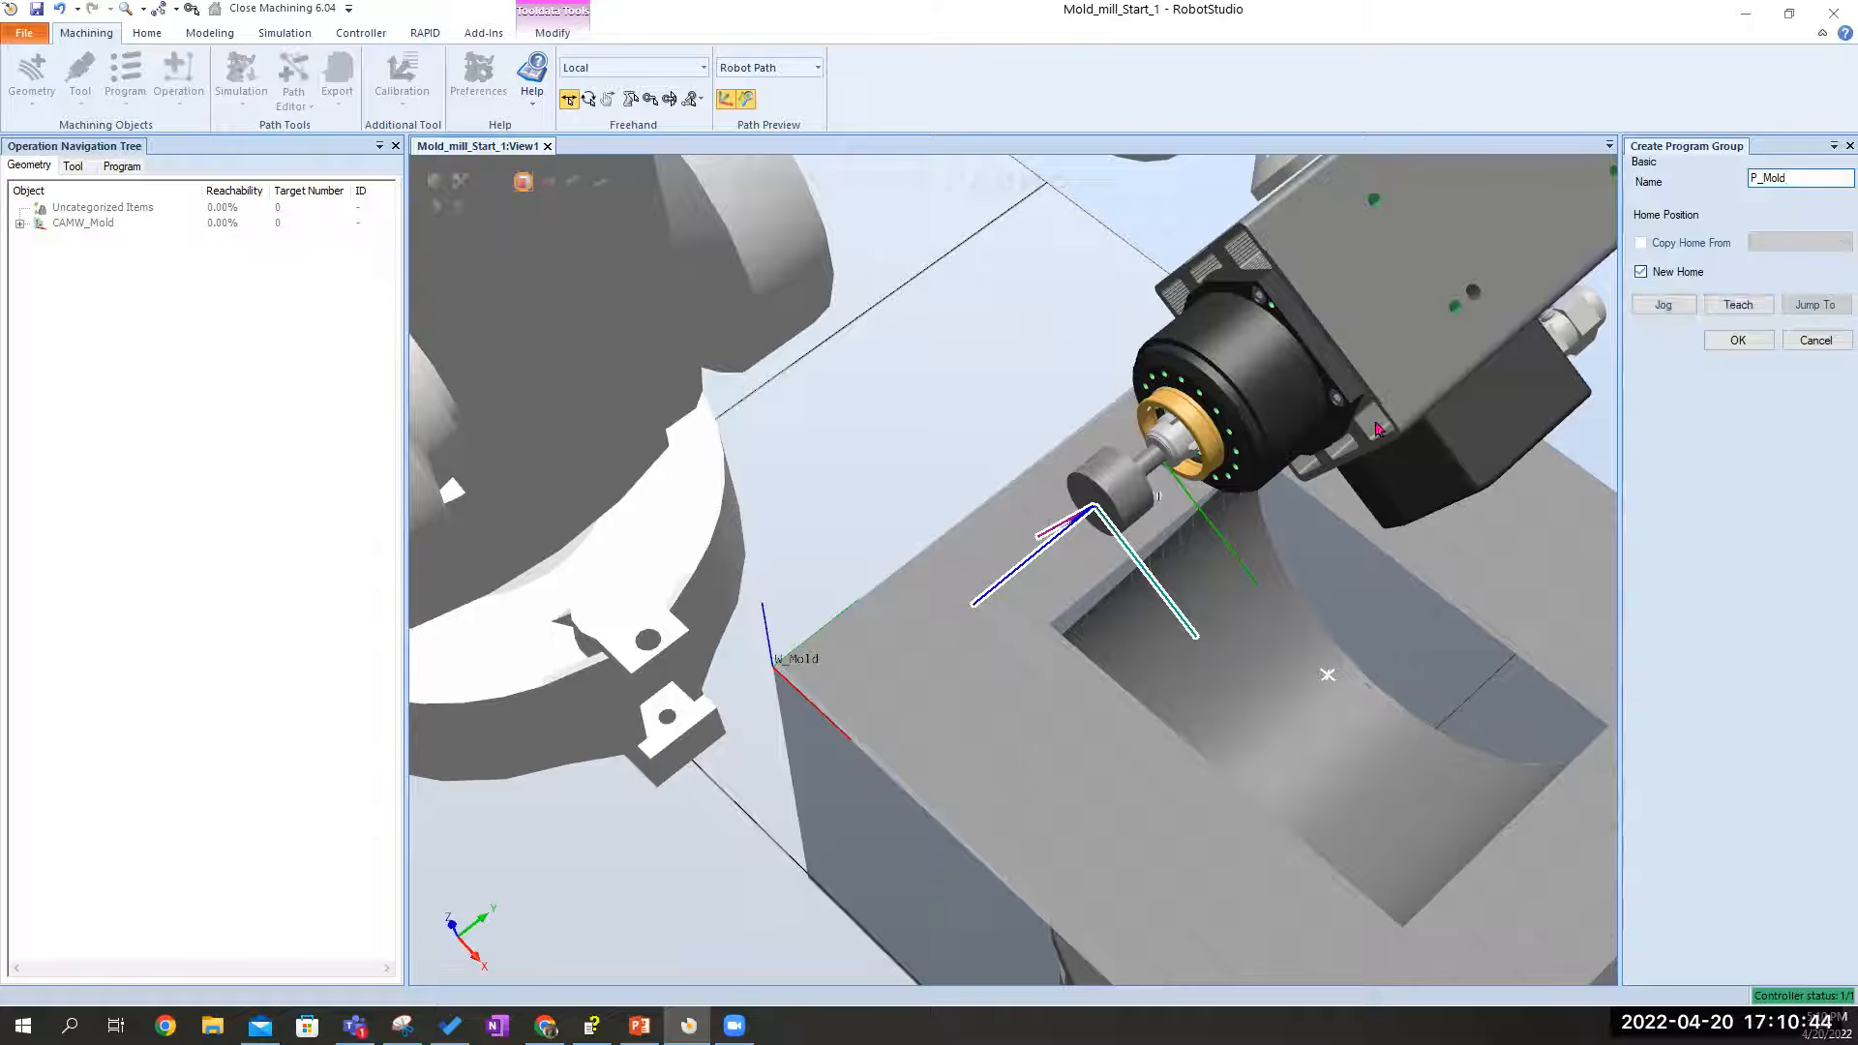
Teach the robot's current pose as the home position and create the P_Mold program group
{"action": "scroll", "coordinate": [1114, 570], "scroll_direction": "up", "scroll_amount": 1}
{"action": "scroll", "coordinate": [1114, 570], "scroll_direction": "down", "scroll_amount": 2}
{"action": "left_click_drag", "start_coordinate": [1194, 565], "coordinate": [1112, 456], "text": "ctrl+shift"}
{"action": "left_click", "coordinate": [1723, 304]}
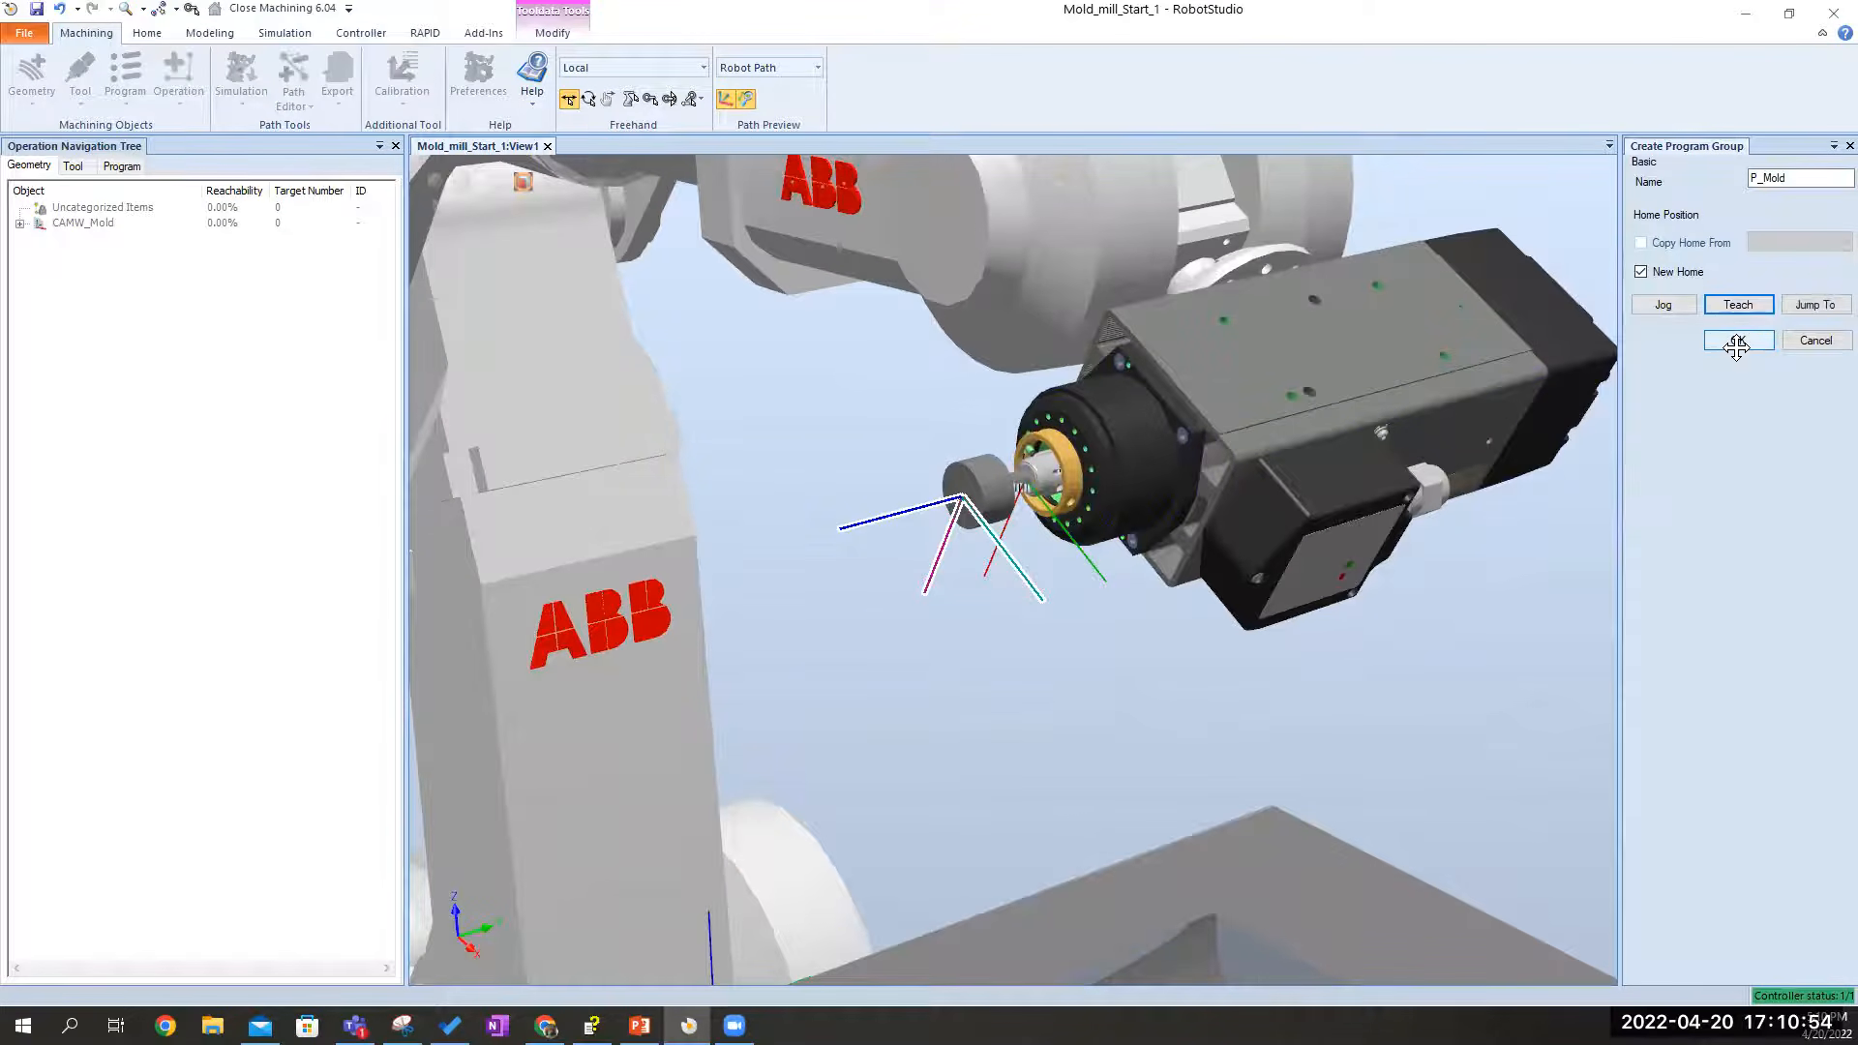
{"action": "left_click", "coordinate": [1738, 341]}
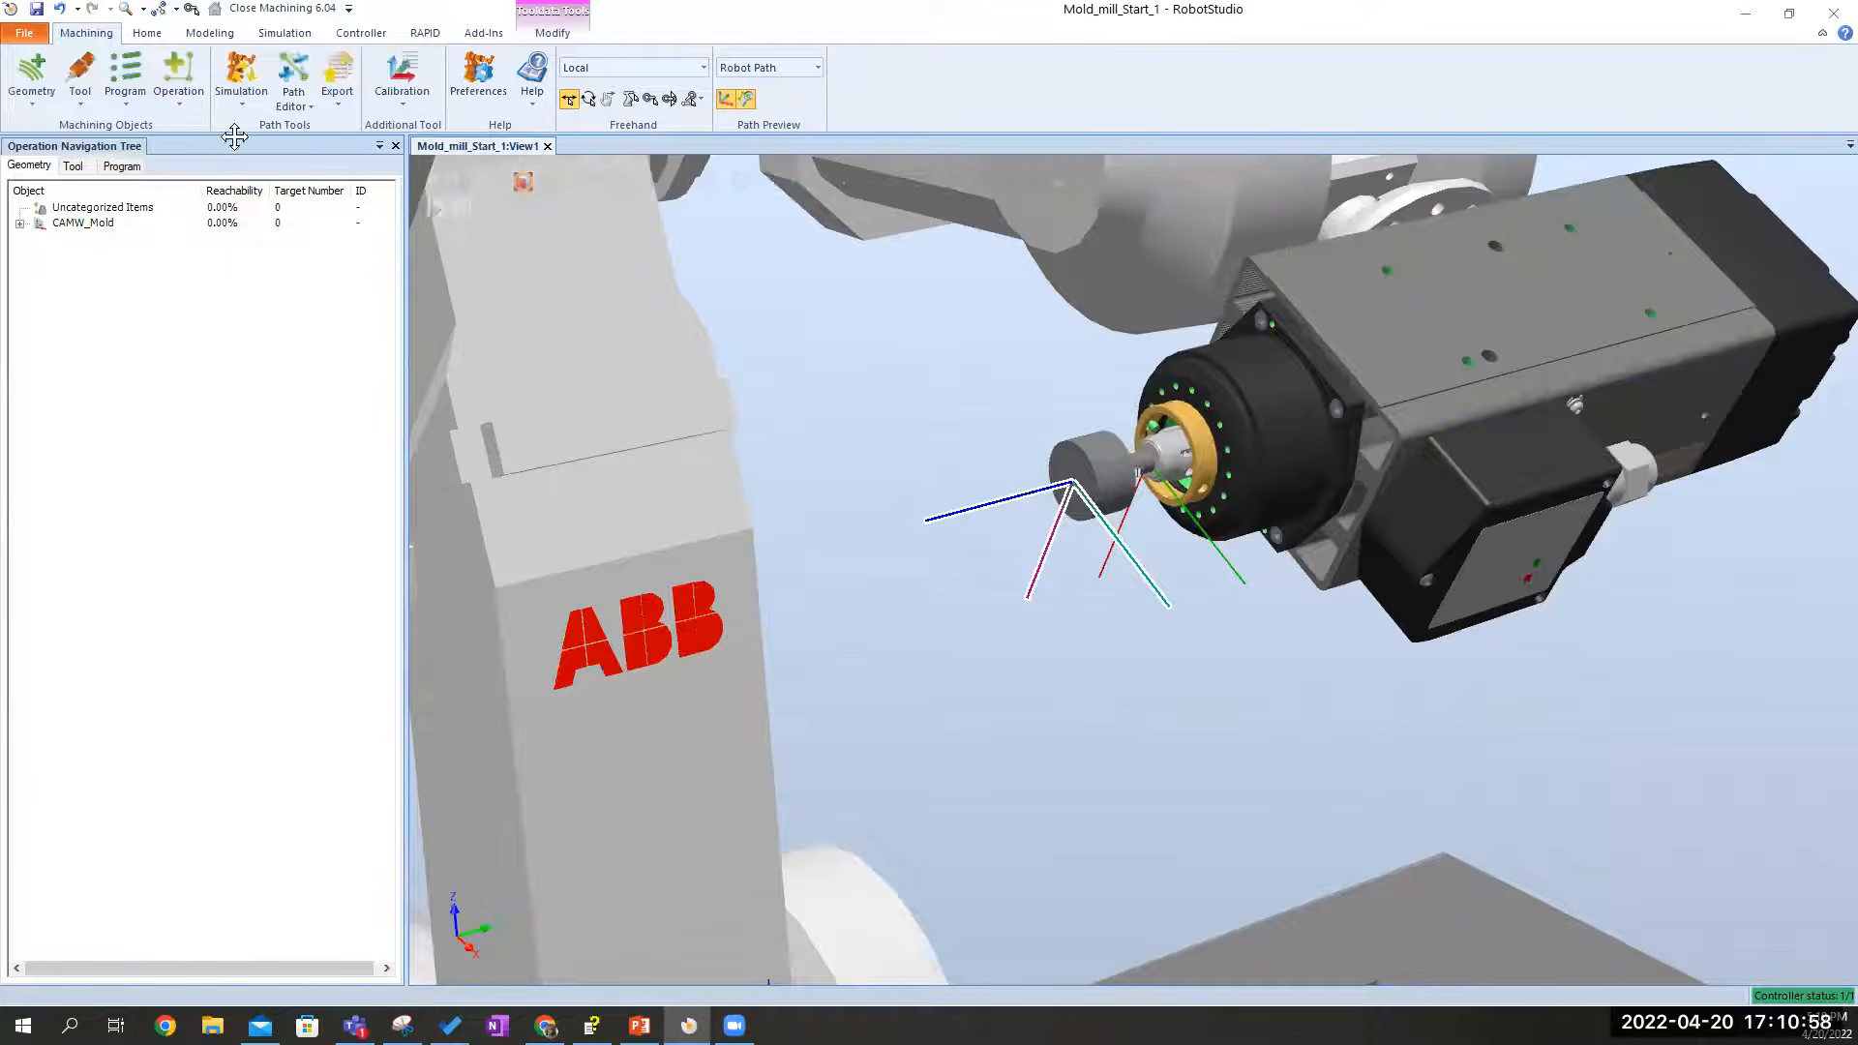
Check the program groups listed in the operation navigation tree
{"action": "left_click", "coordinate": [133, 81]}
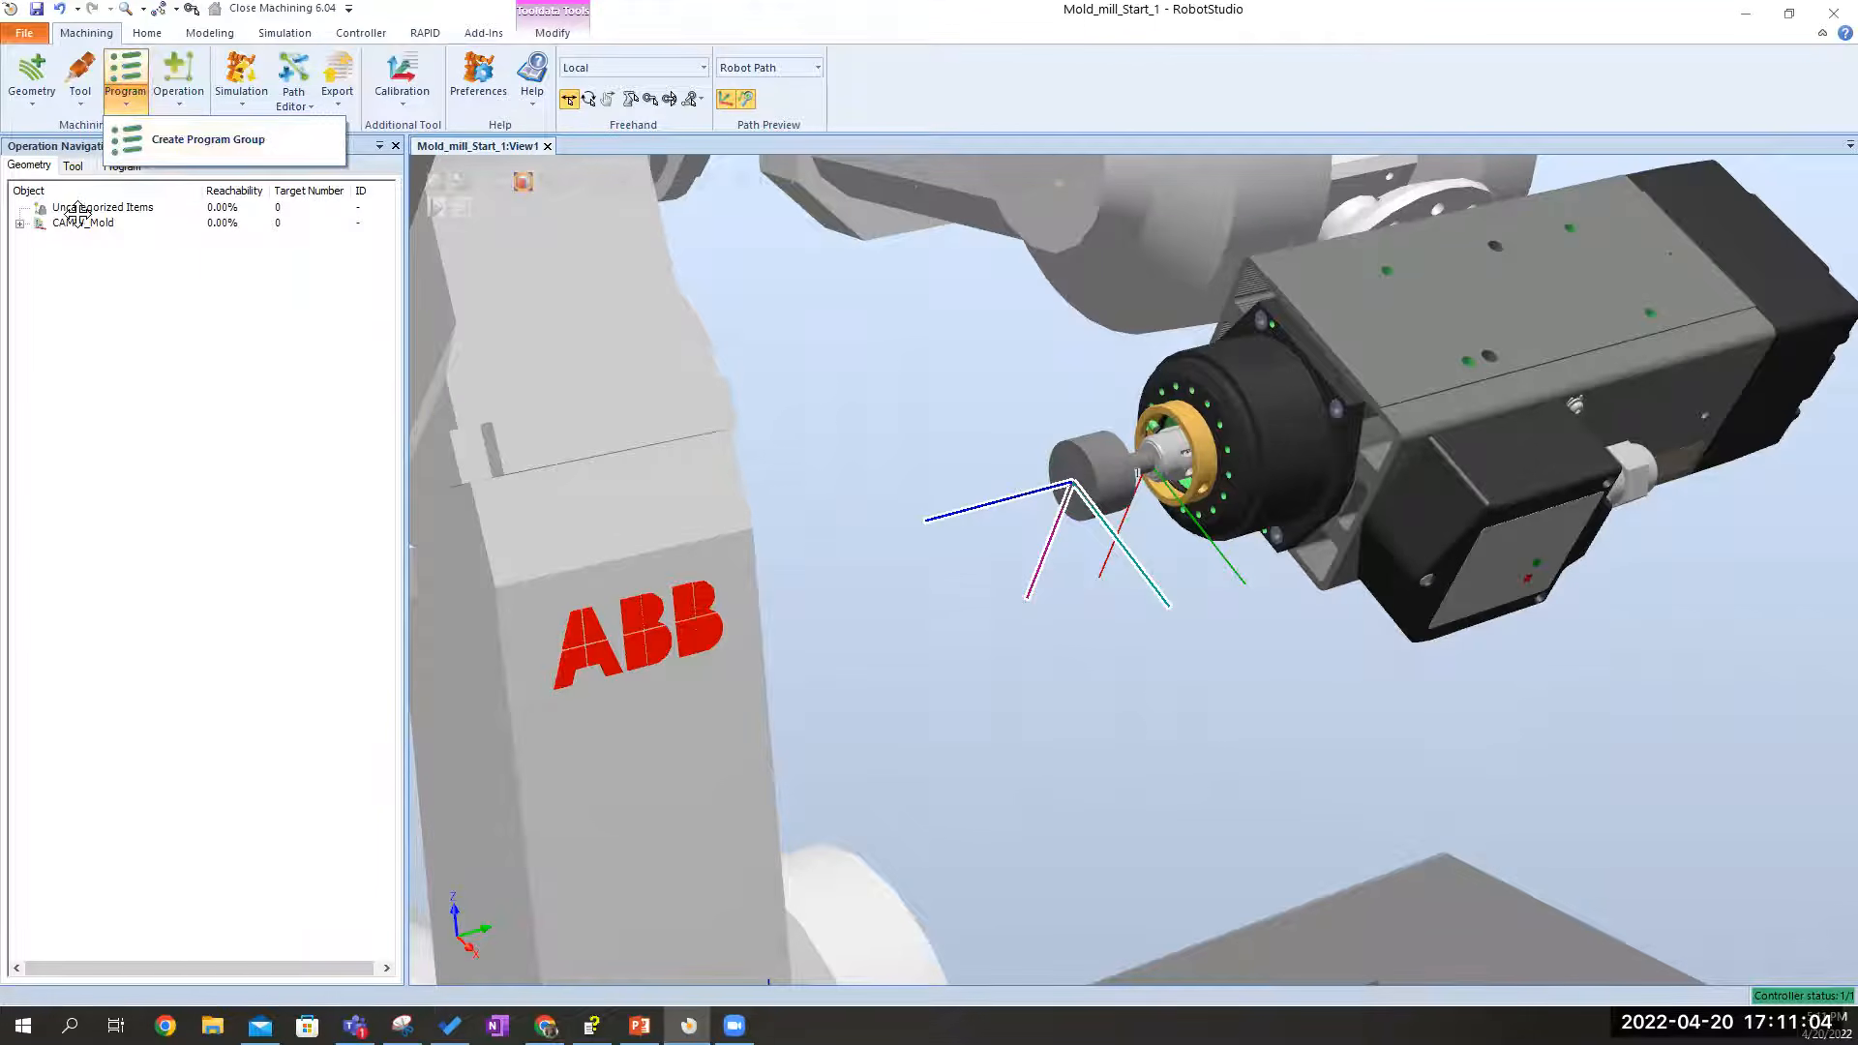
{"action": "left_click", "coordinate": [79, 165]}
{"action": "left_click", "coordinate": [73, 165]}
{"action": "left_click", "coordinate": [122, 166]}
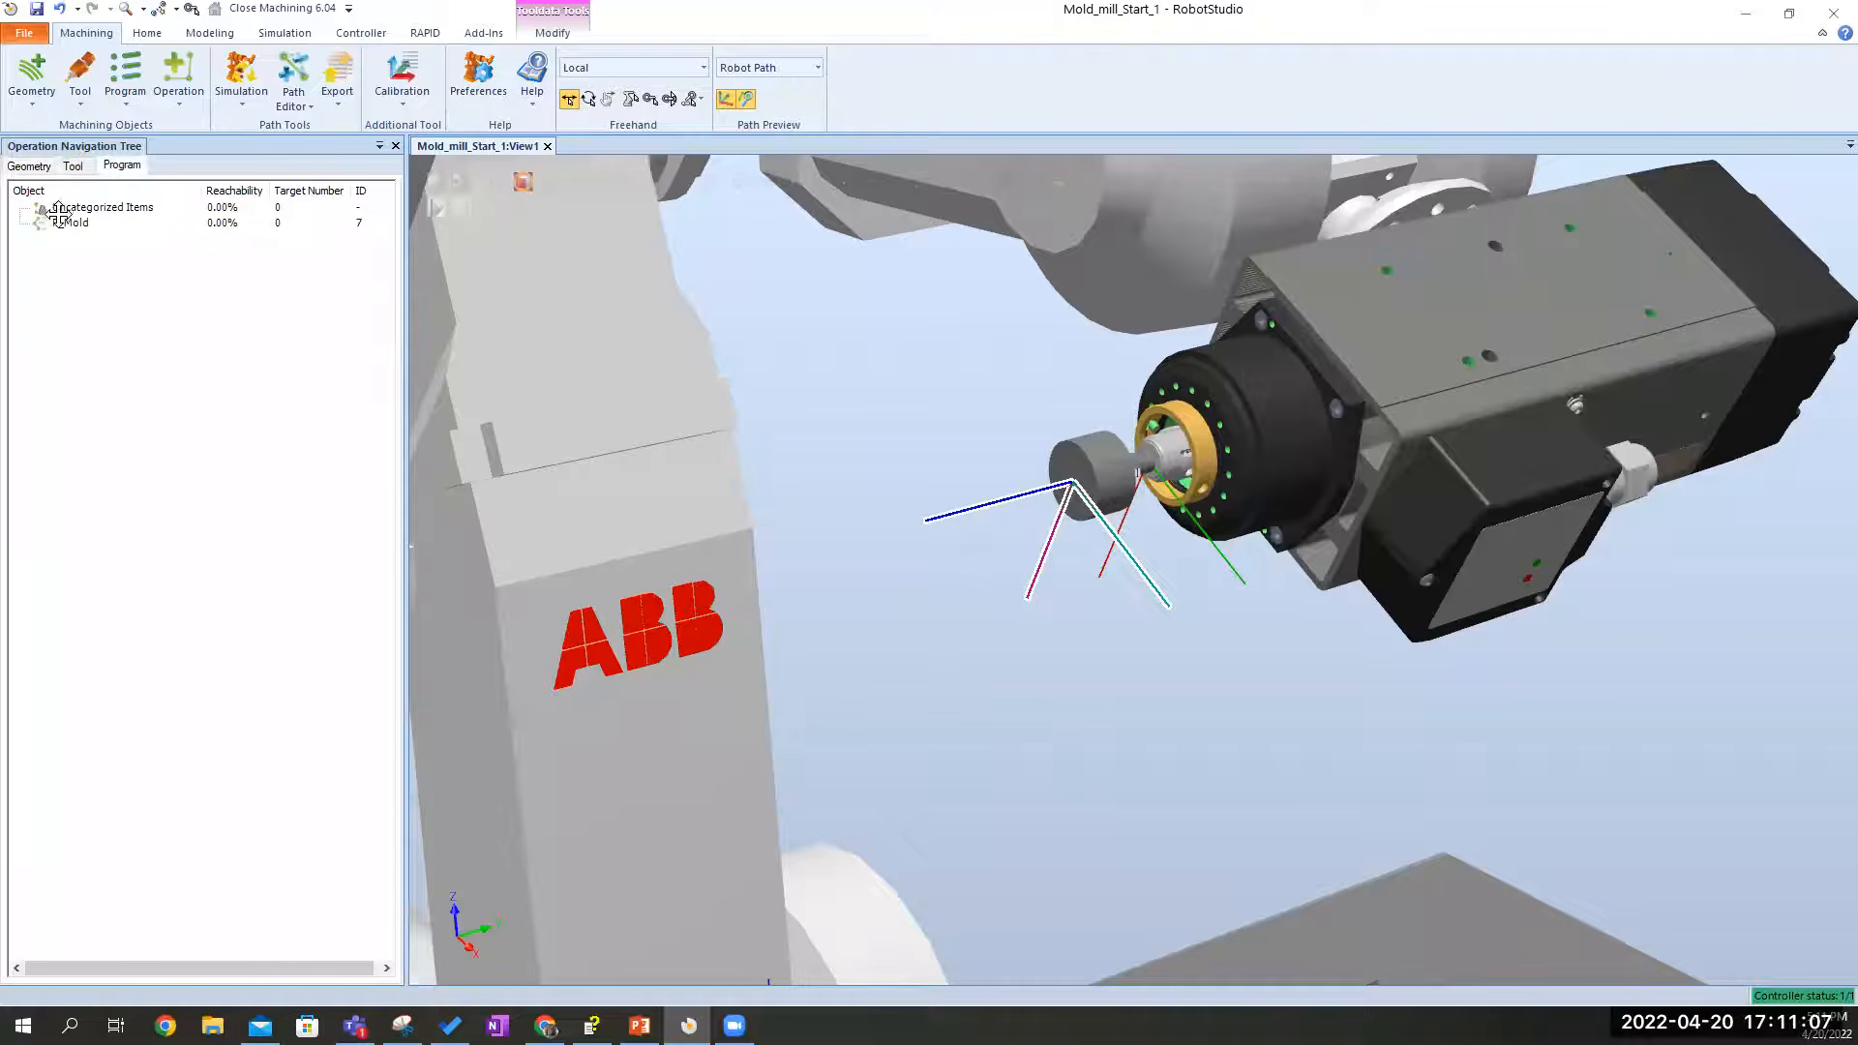
Preview the path of a new FixedContactPoint operation using Geo_Mold, Mill_Tool and P_Mold, and discard the operation
{"action": "left_click", "coordinate": [175, 105]}
{"action": "left_click", "coordinate": [201, 141]}
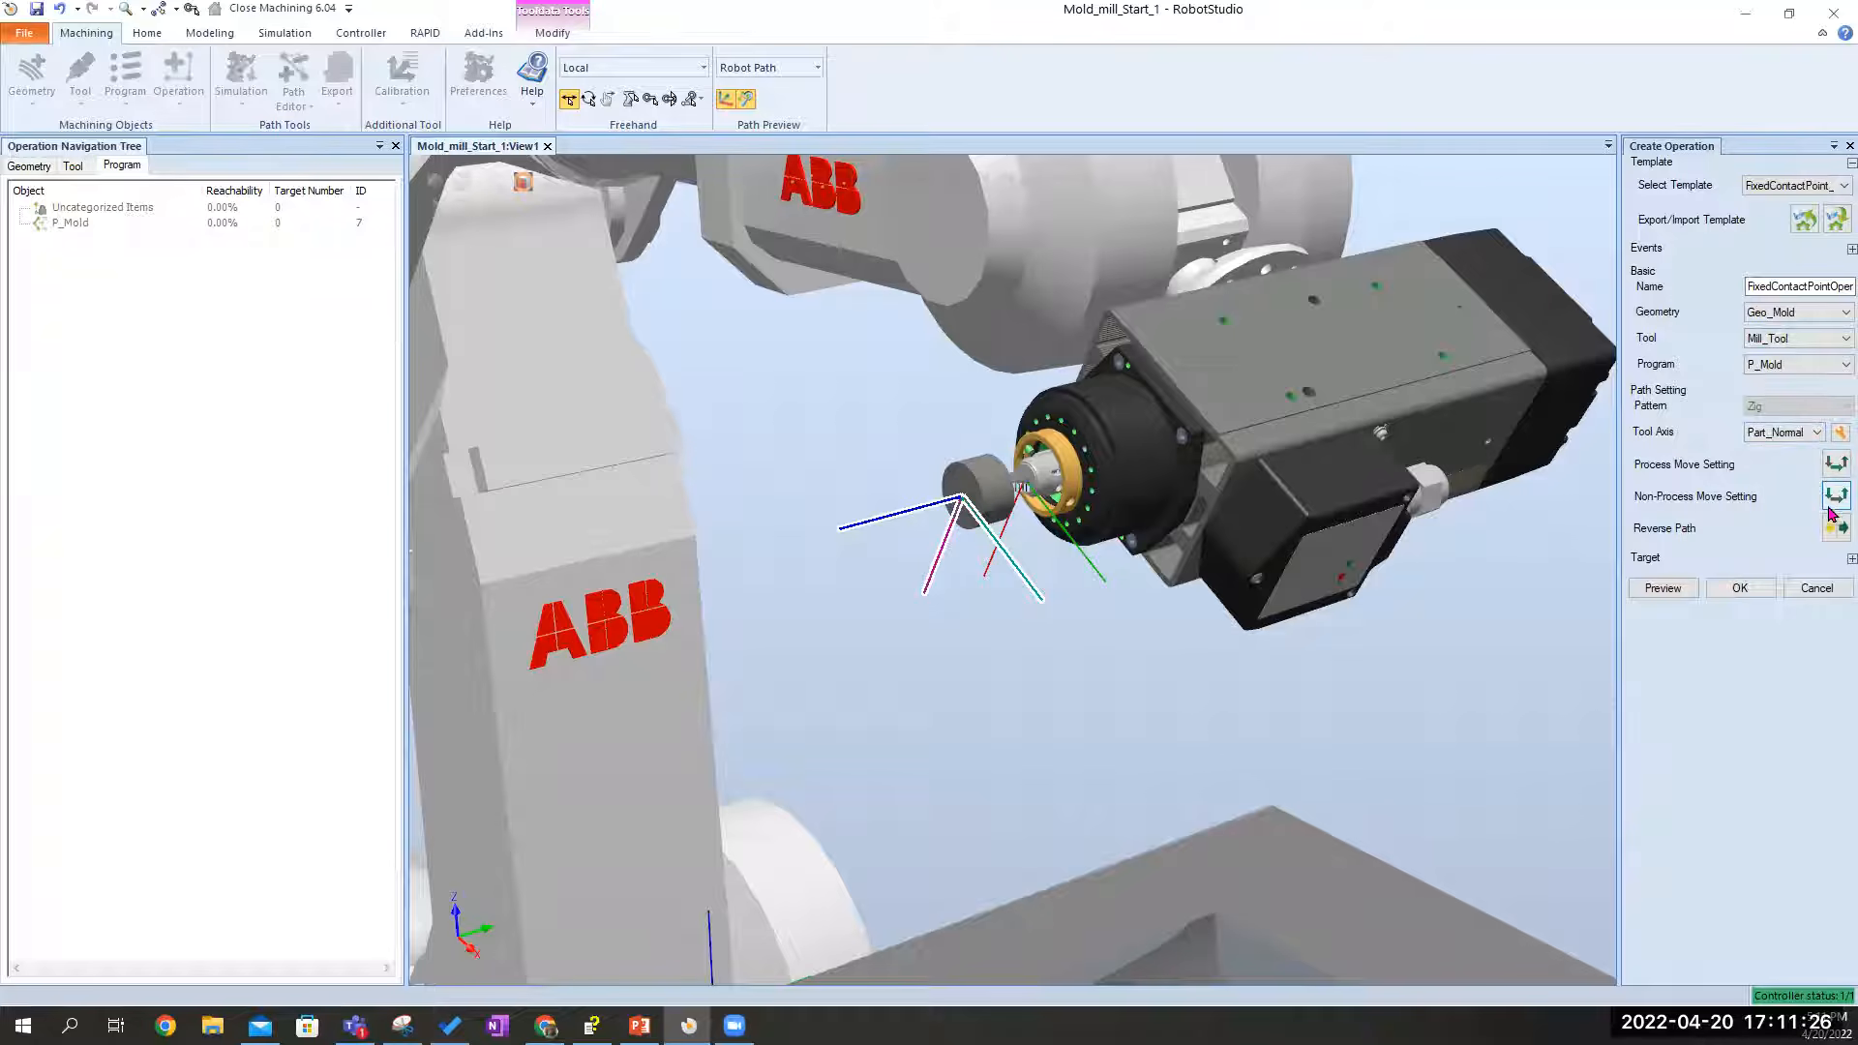
{"action": "left_click", "coordinate": [1651, 592]}
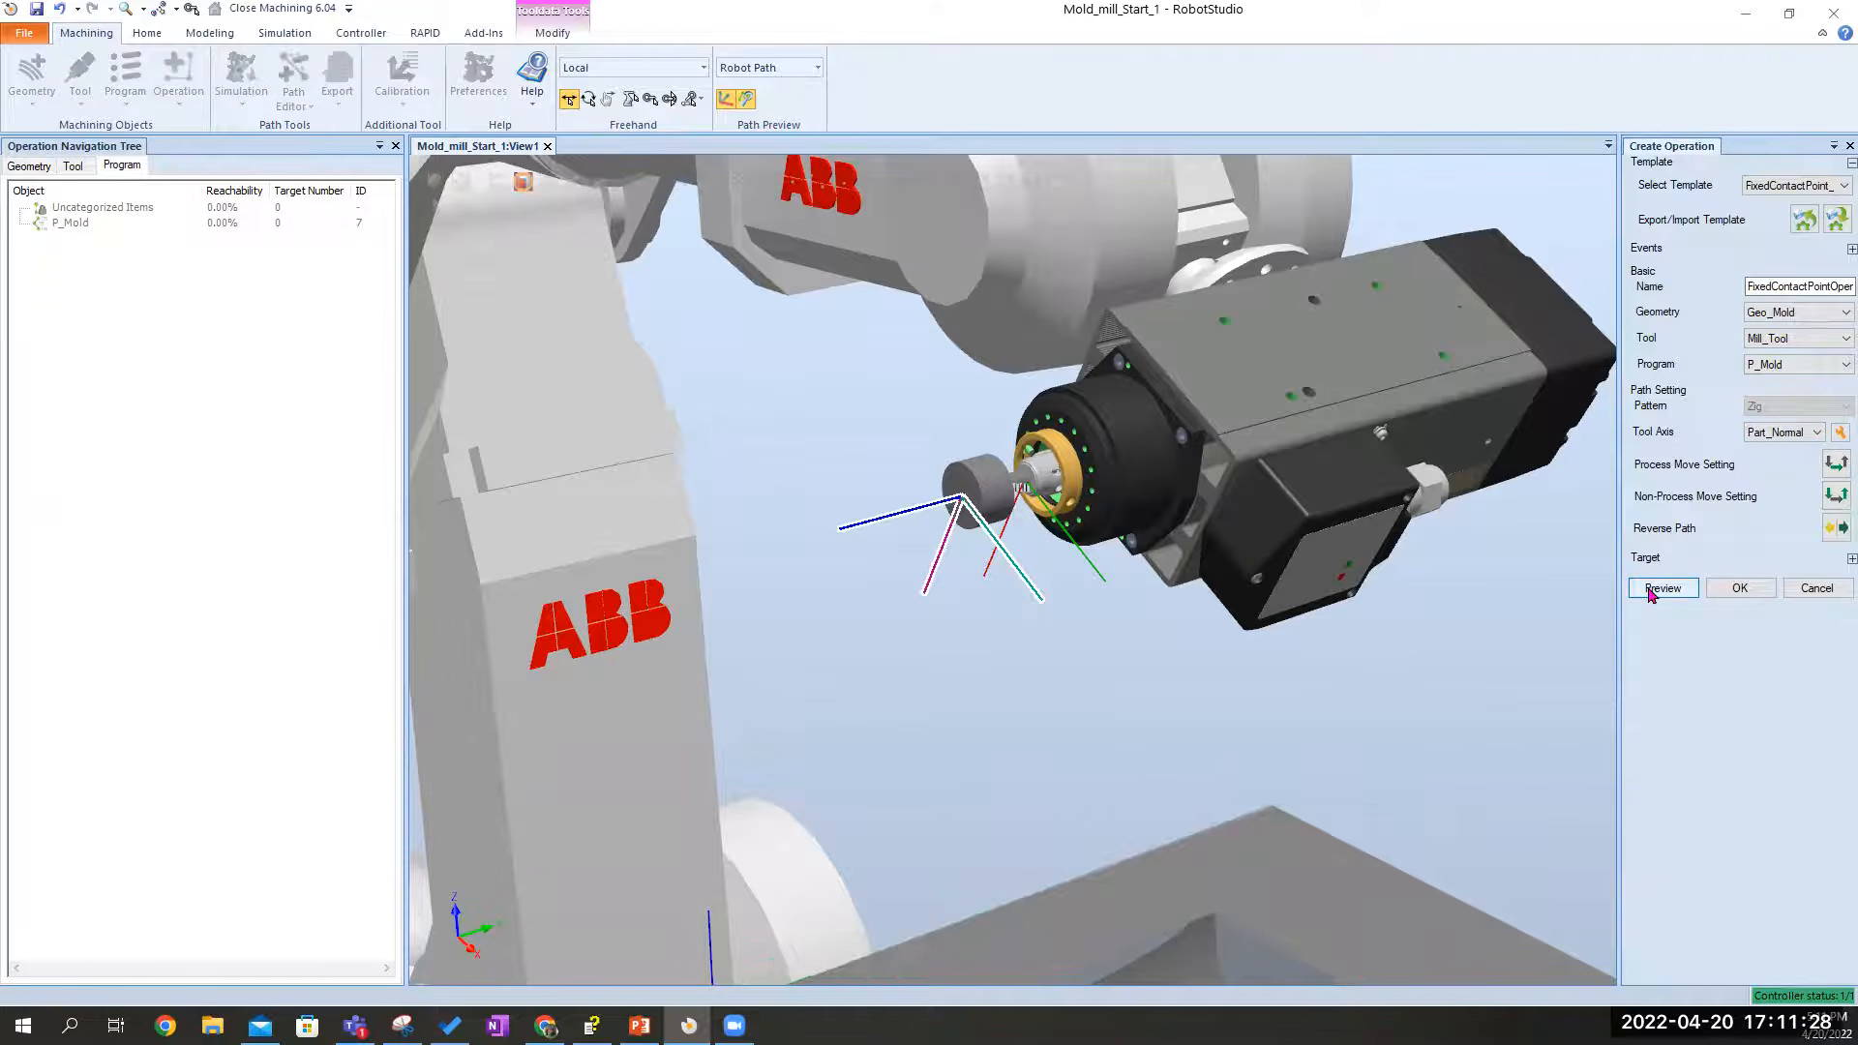
{"action": "left_click", "coordinate": [1440, 823]}
{"action": "left_click_drag", "start_coordinate": [1440, 832], "coordinate": [1400, 780], "text": "ctrl+shift"}
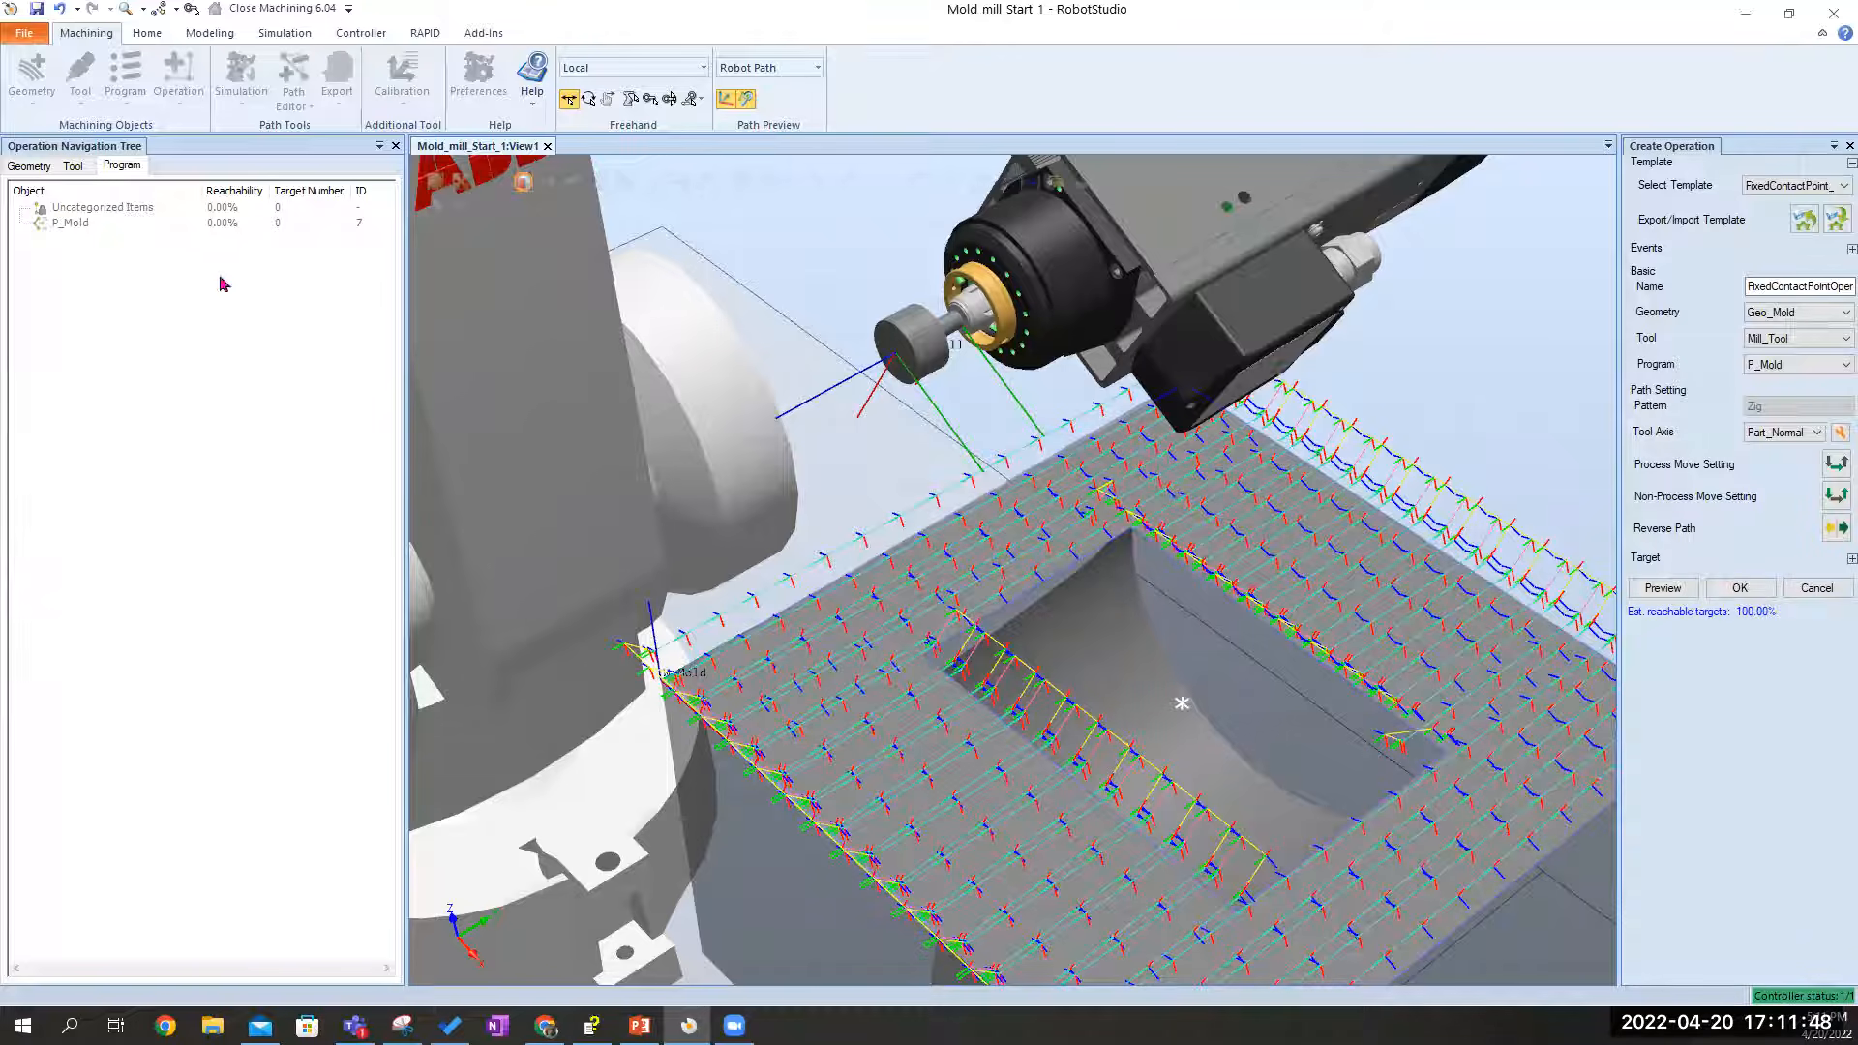
{"action": "left_click", "coordinate": [1850, 146]}
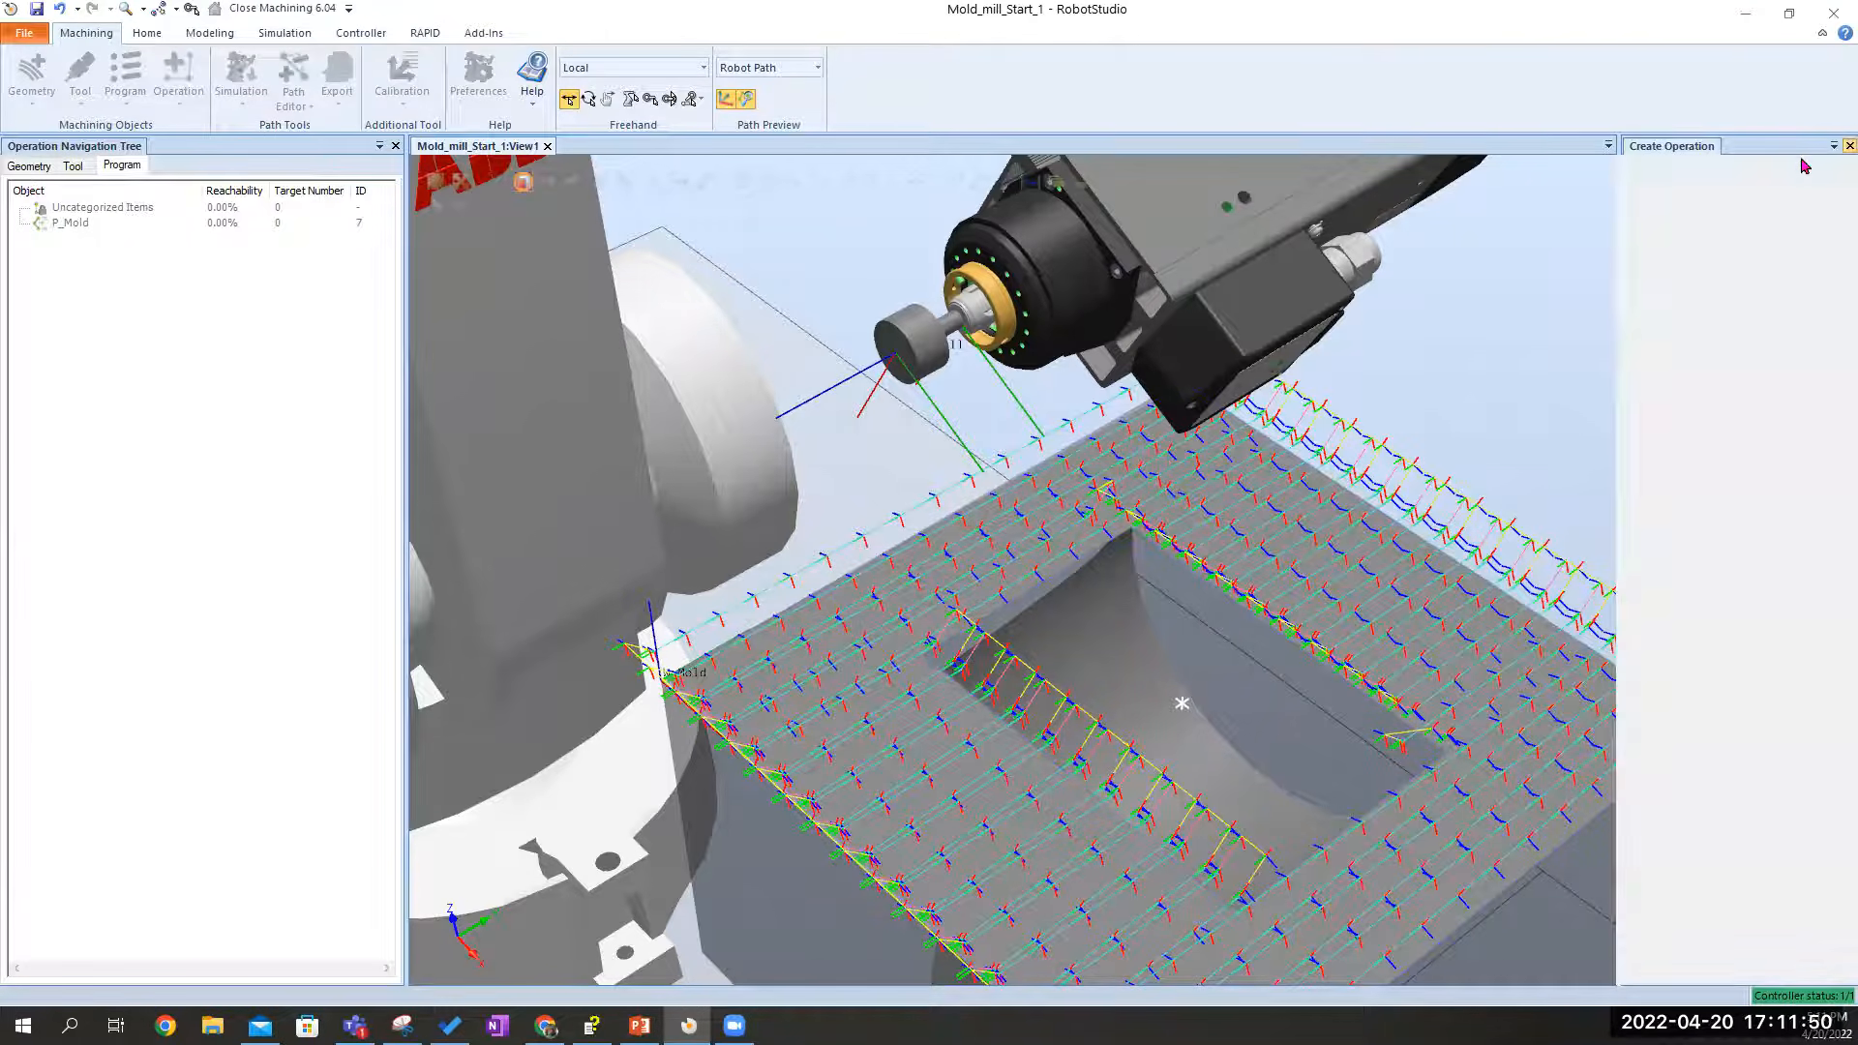
Open the process area of the Geo_Mold geometry under CAMW_Mold for editing
{"action": "left_click", "coordinate": [29, 166]}
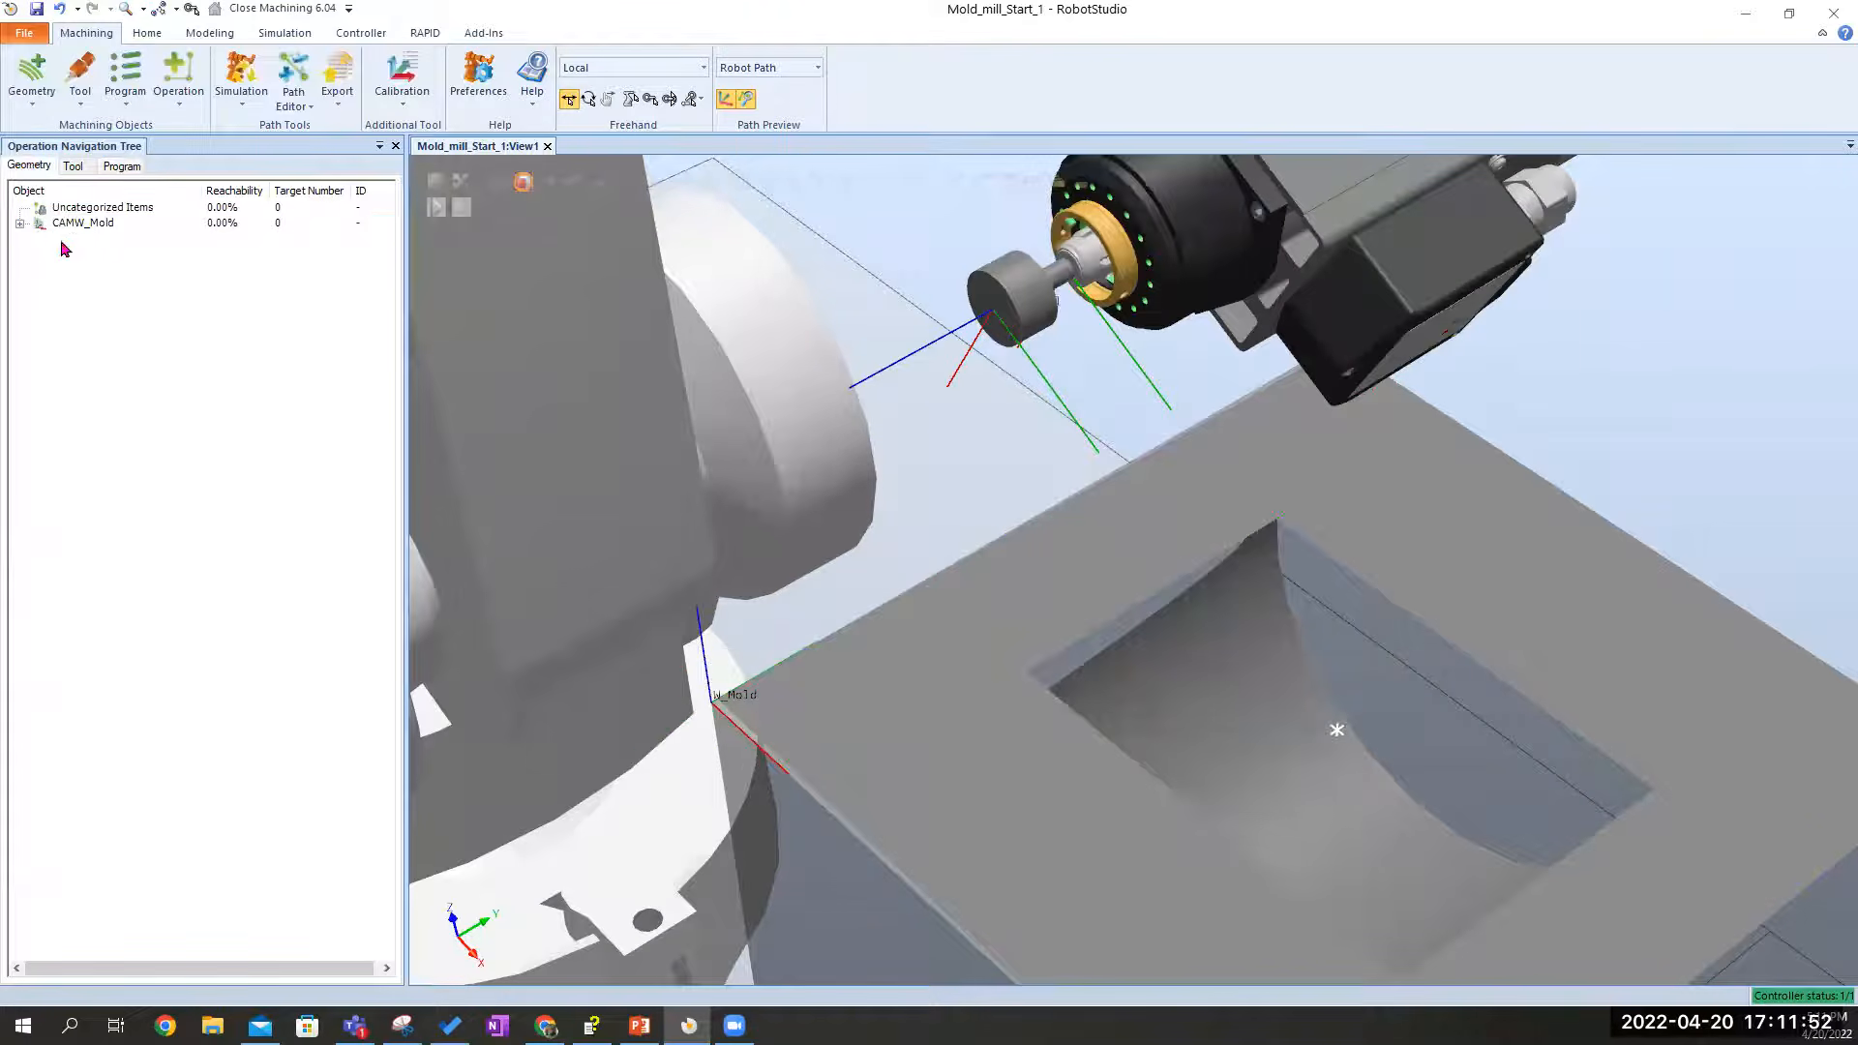
{"action": "left_click", "coordinate": [19, 224]}
{"action": "left_click", "coordinate": [18, 225]}
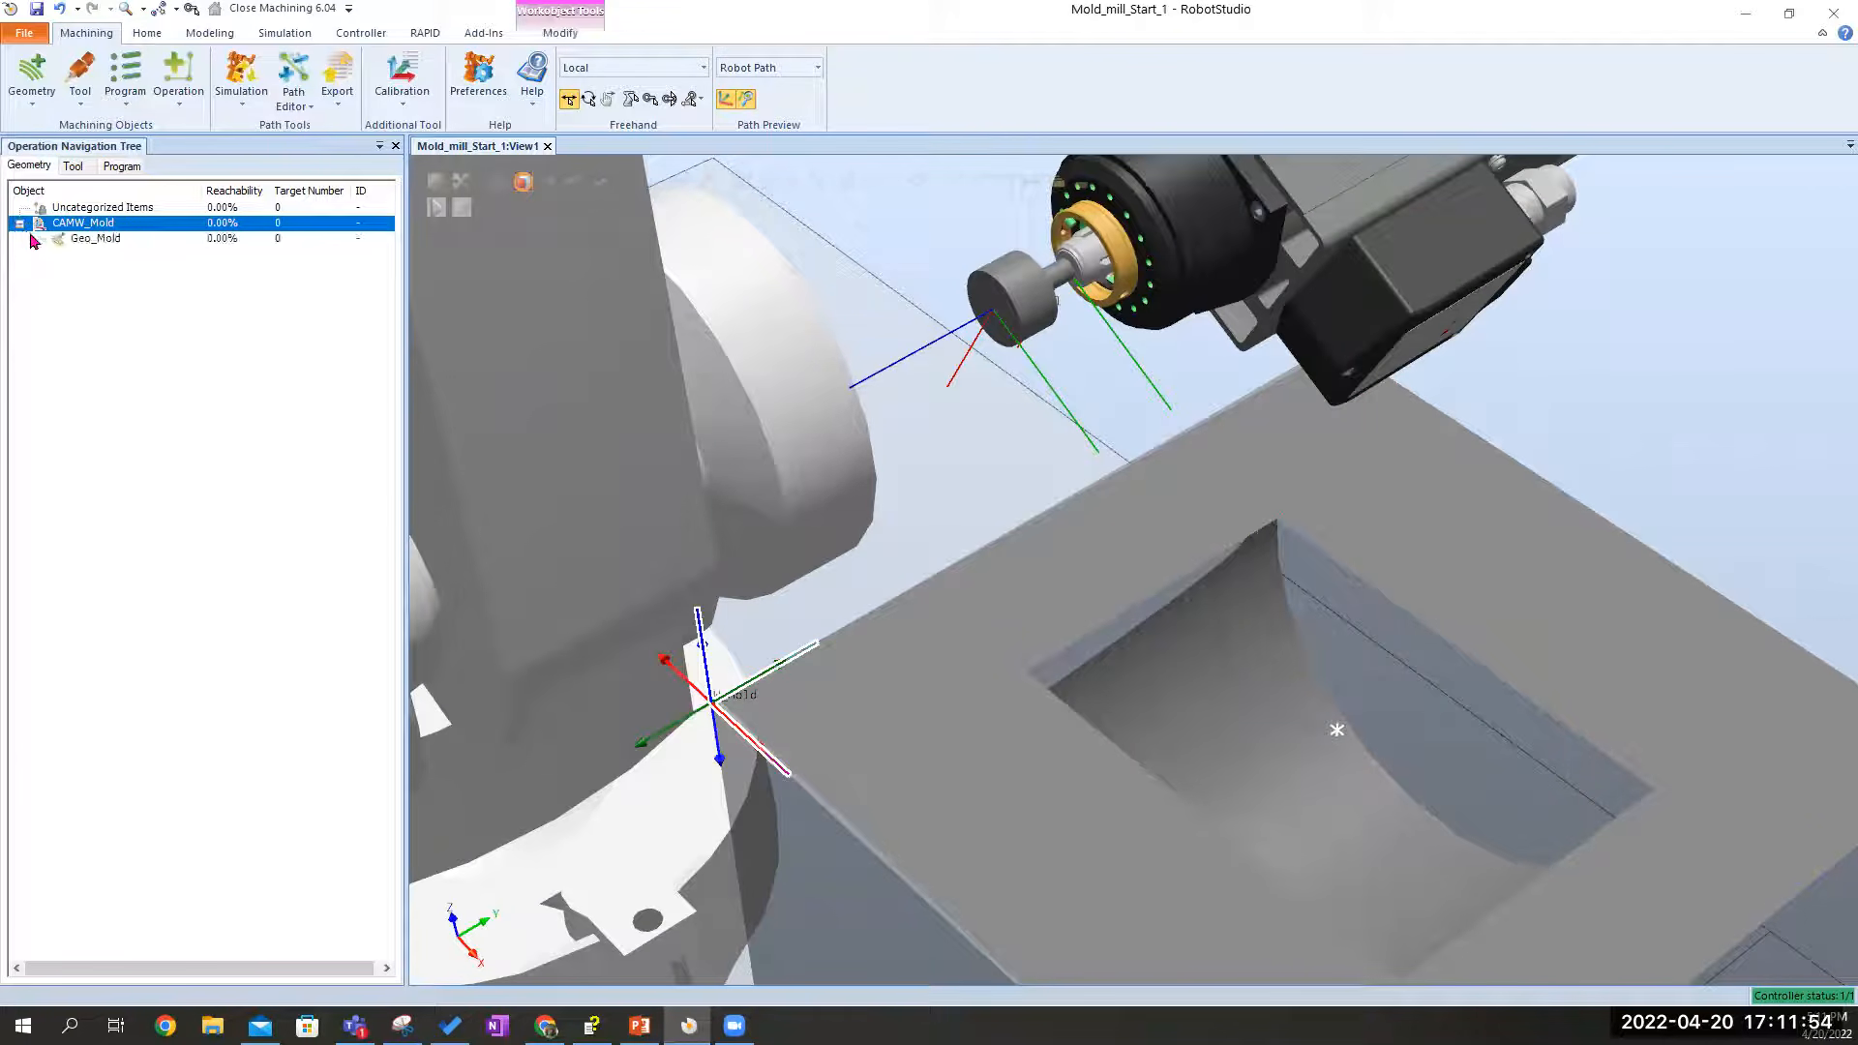
{"action": "double_click", "coordinate": [79, 242]}
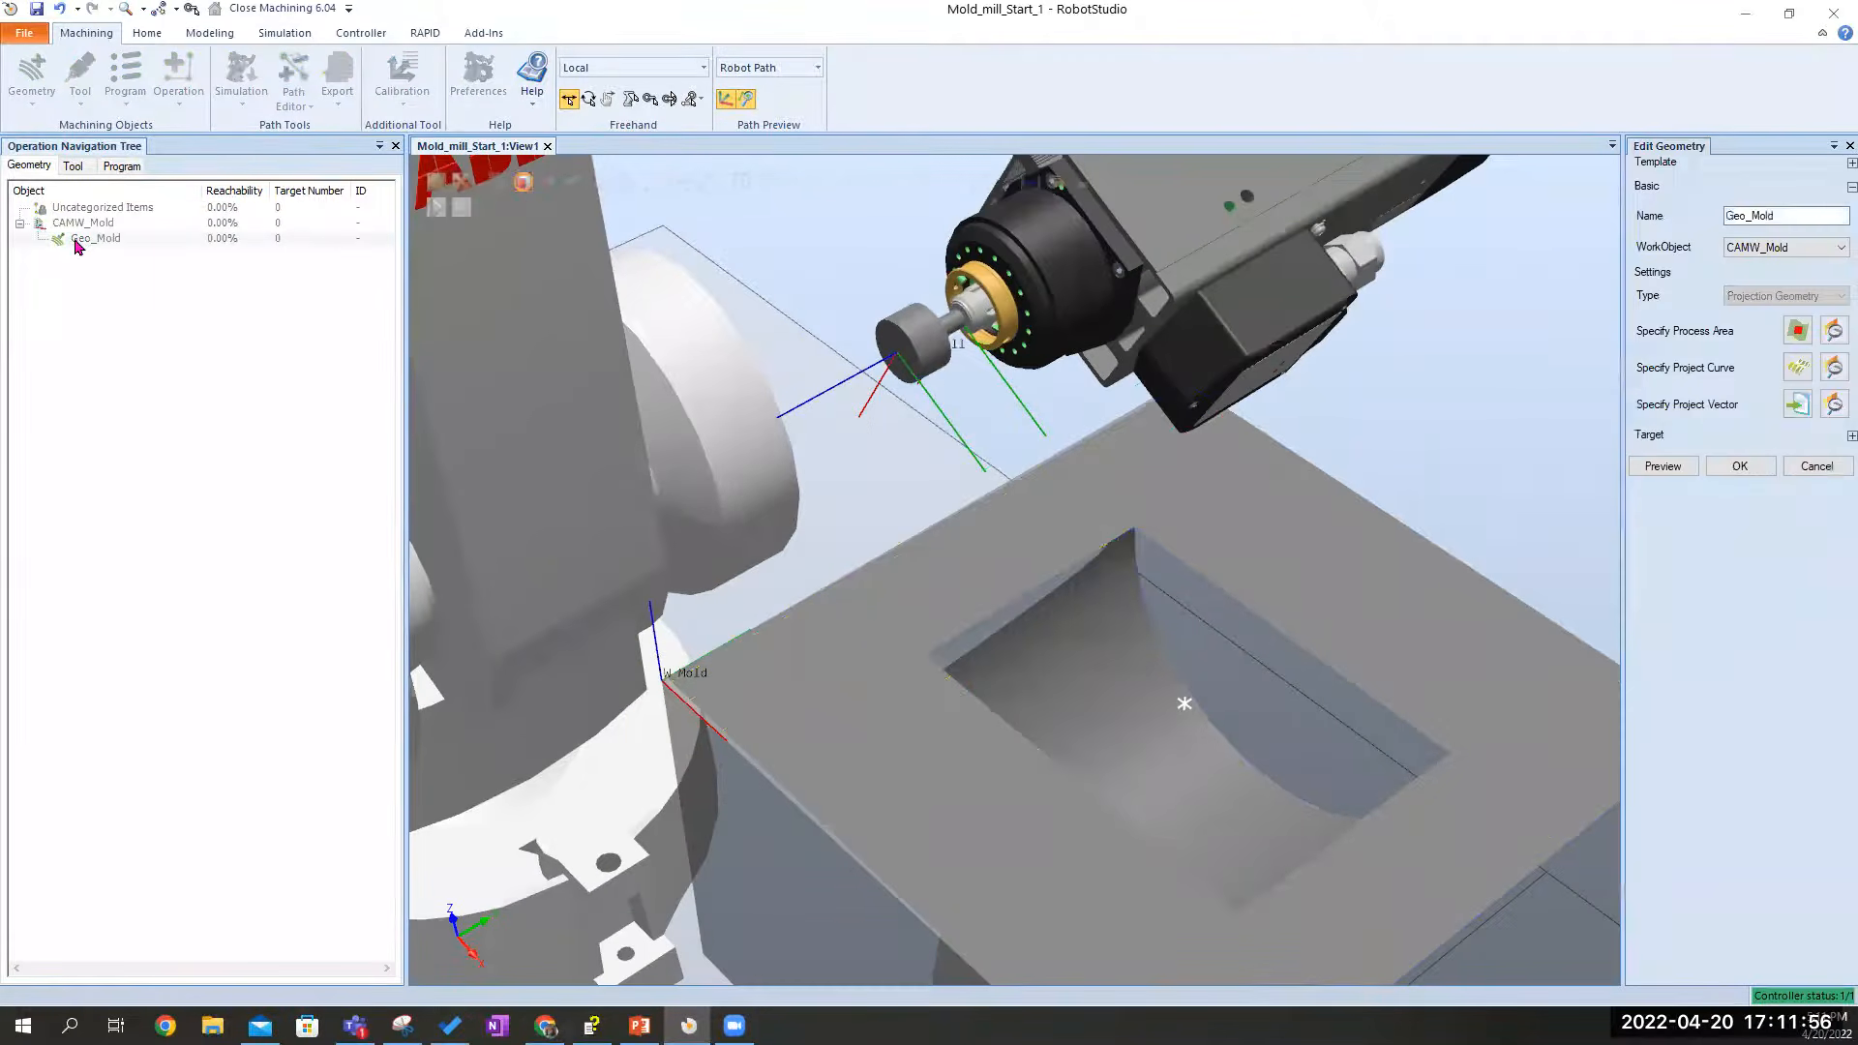
{"action": "left_click", "coordinate": [1798, 331]}
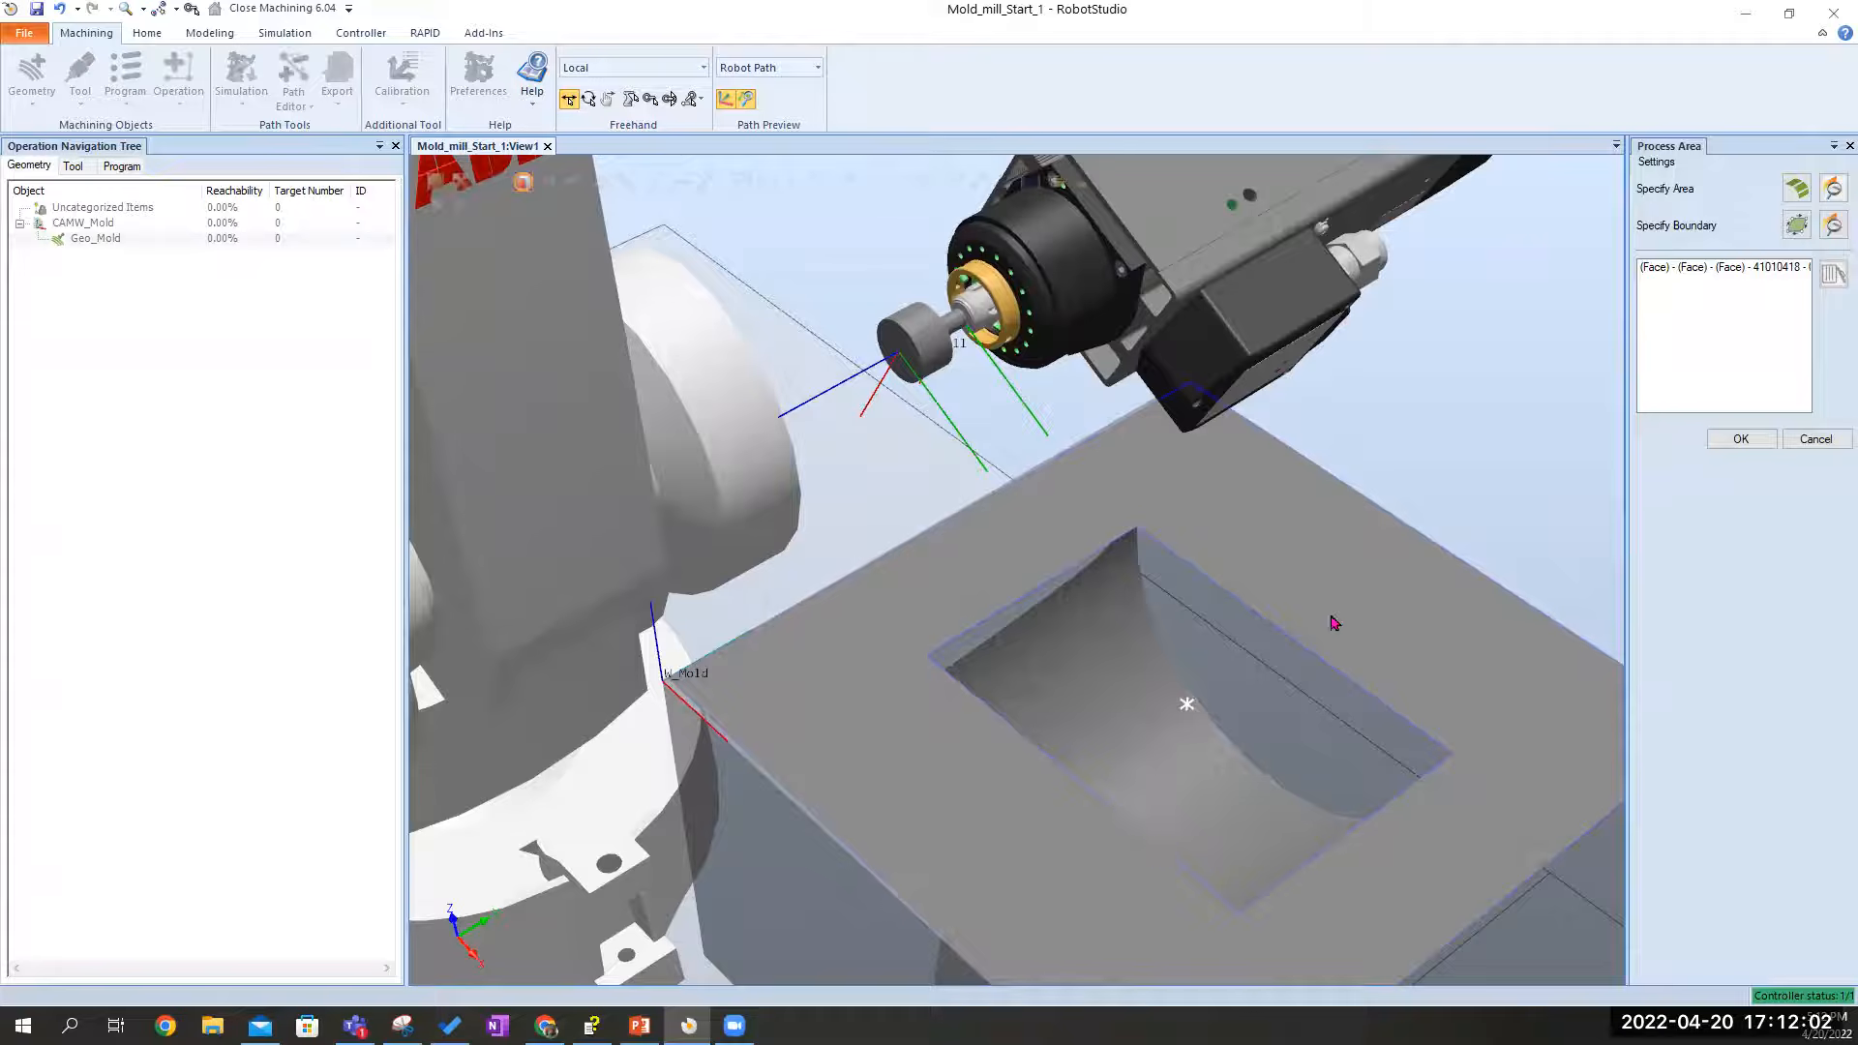
Try to add the mold's curved cavity face to the process area's selected faces, and cancel the face selection
{"action": "left_click", "coordinate": [1798, 188]}
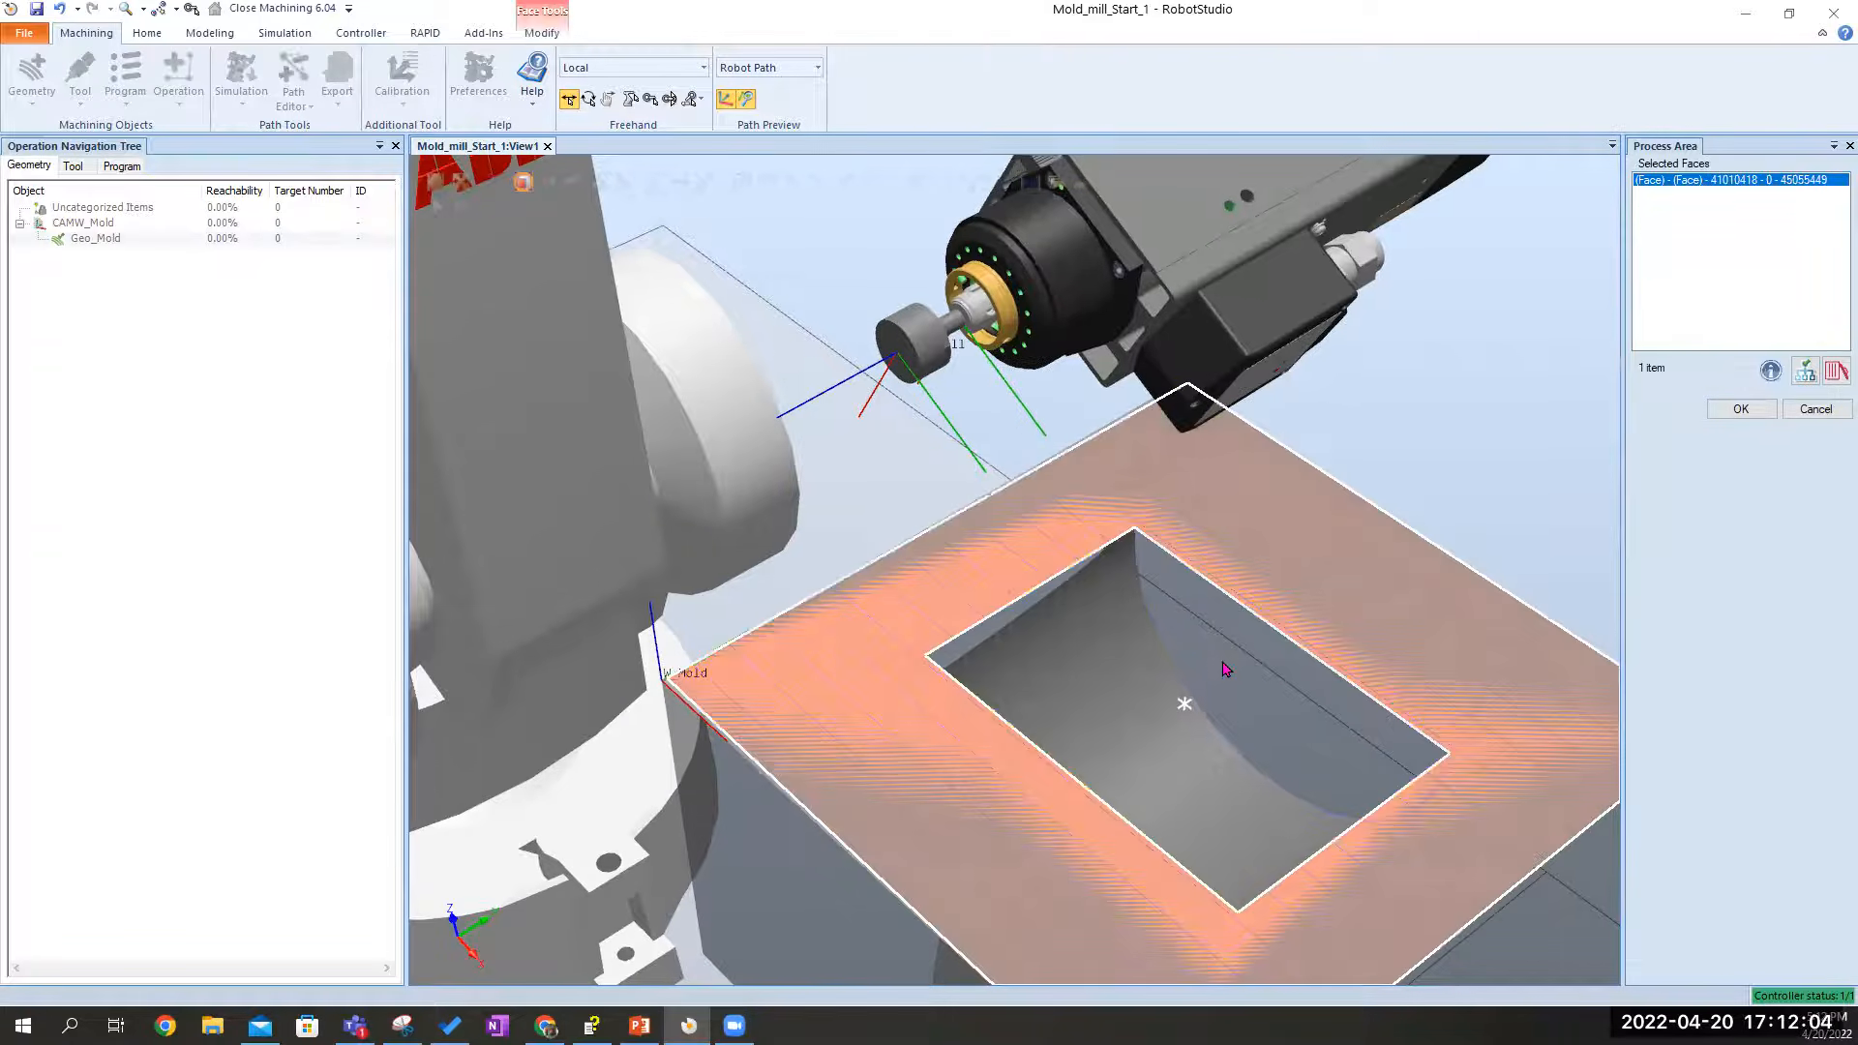
{"action": "left_click", "coordinate": [1119, 685]}
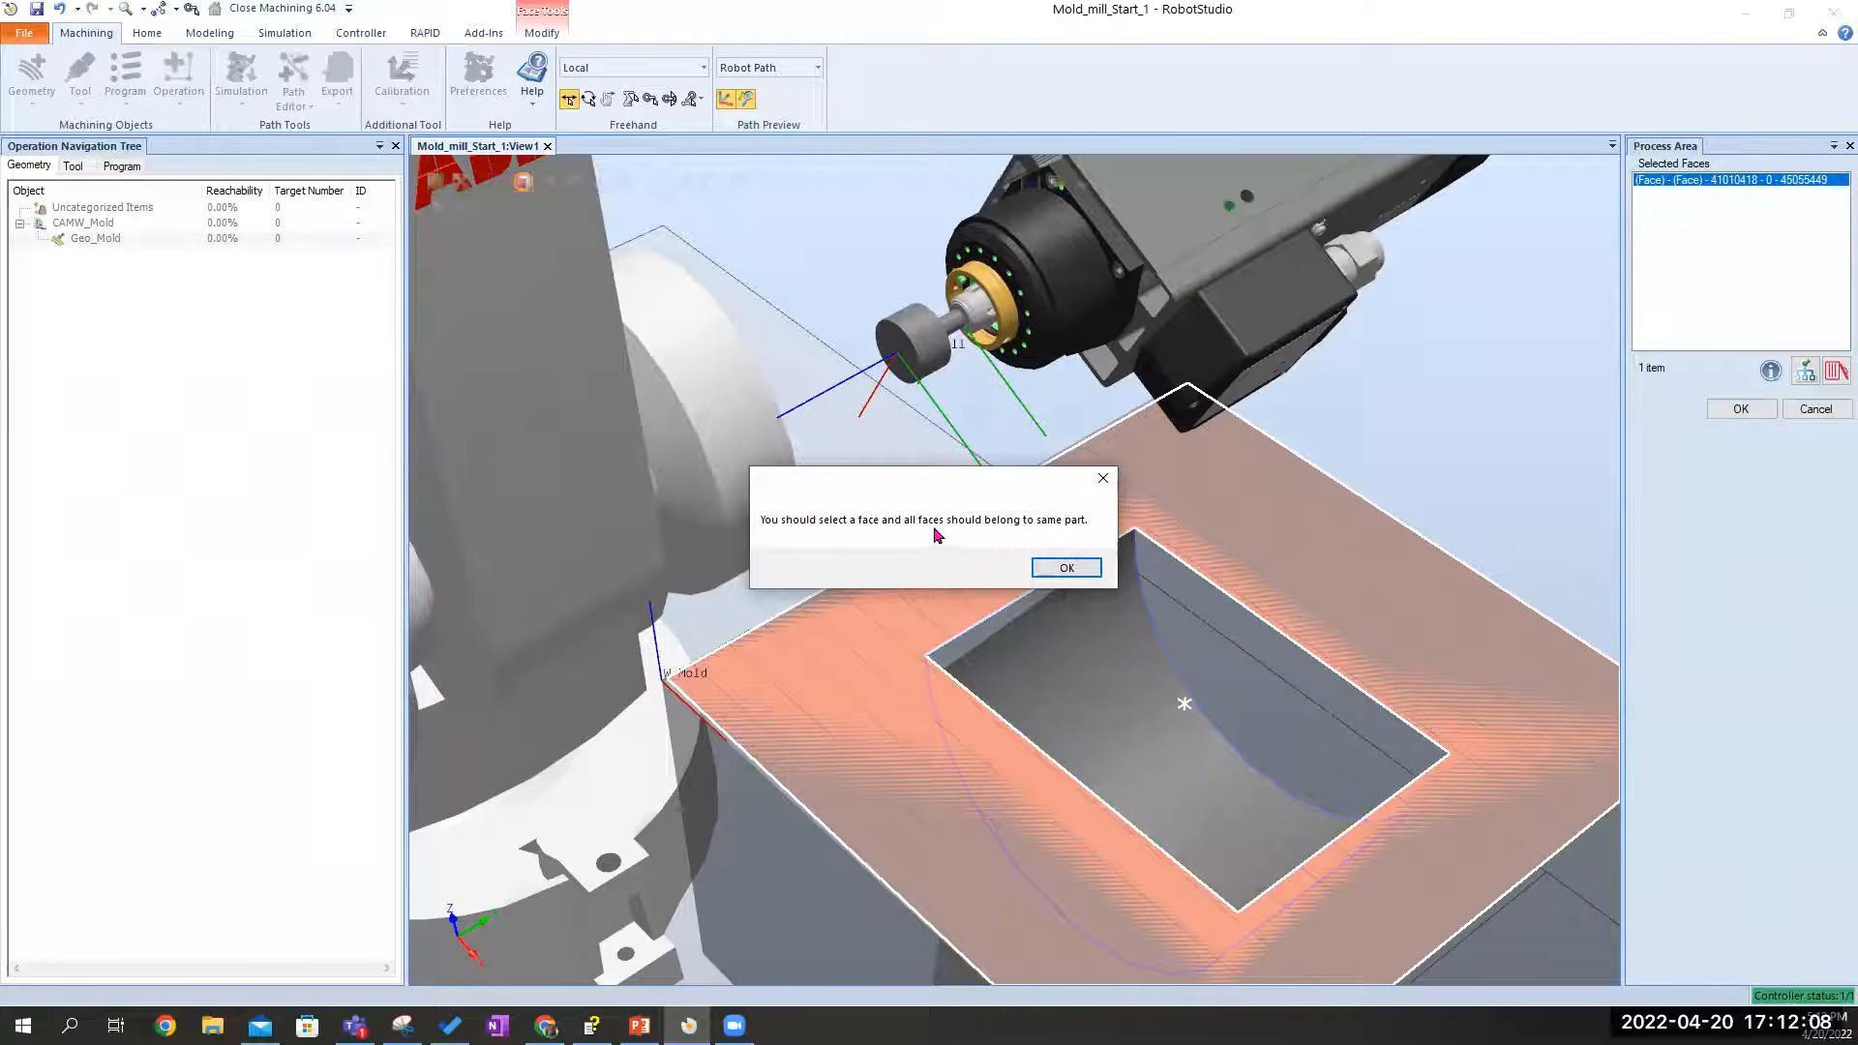
{"action": "left_click", "coordinate": [1086, 571]}
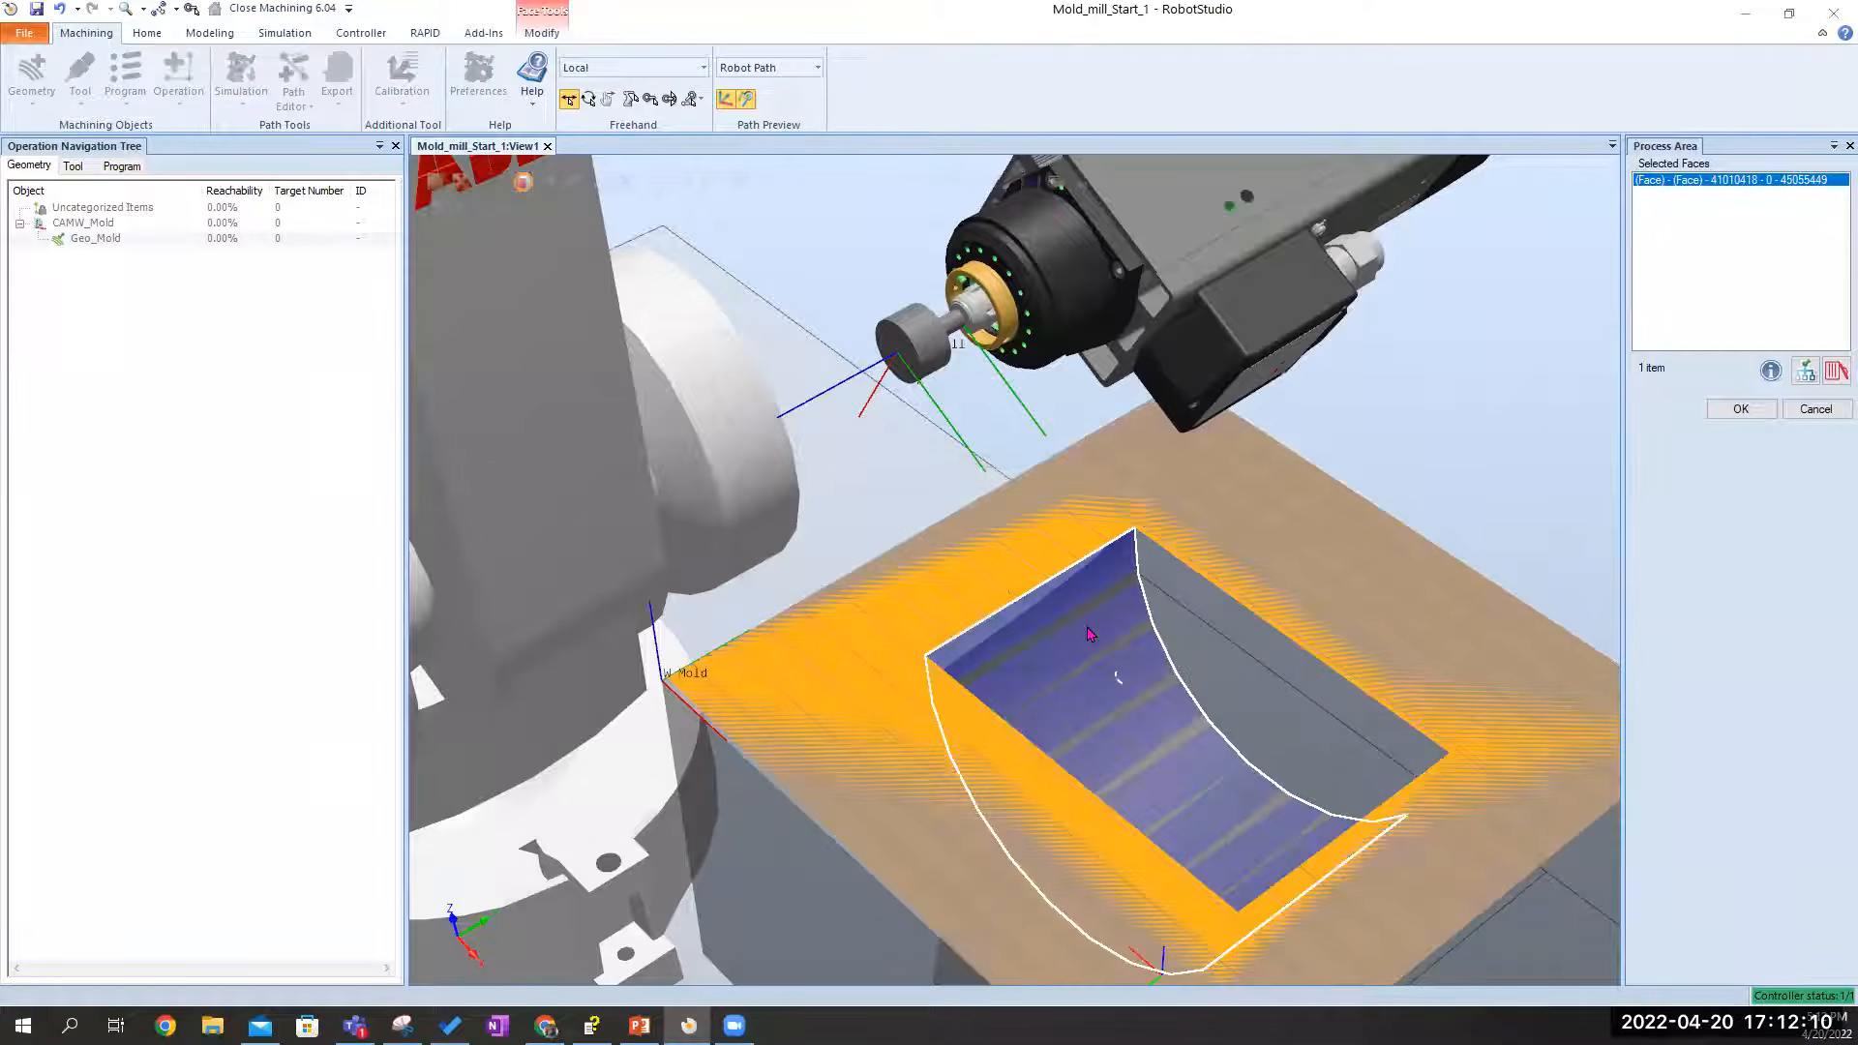
{"action": "left_click", "coordinate": [1071, 688]}
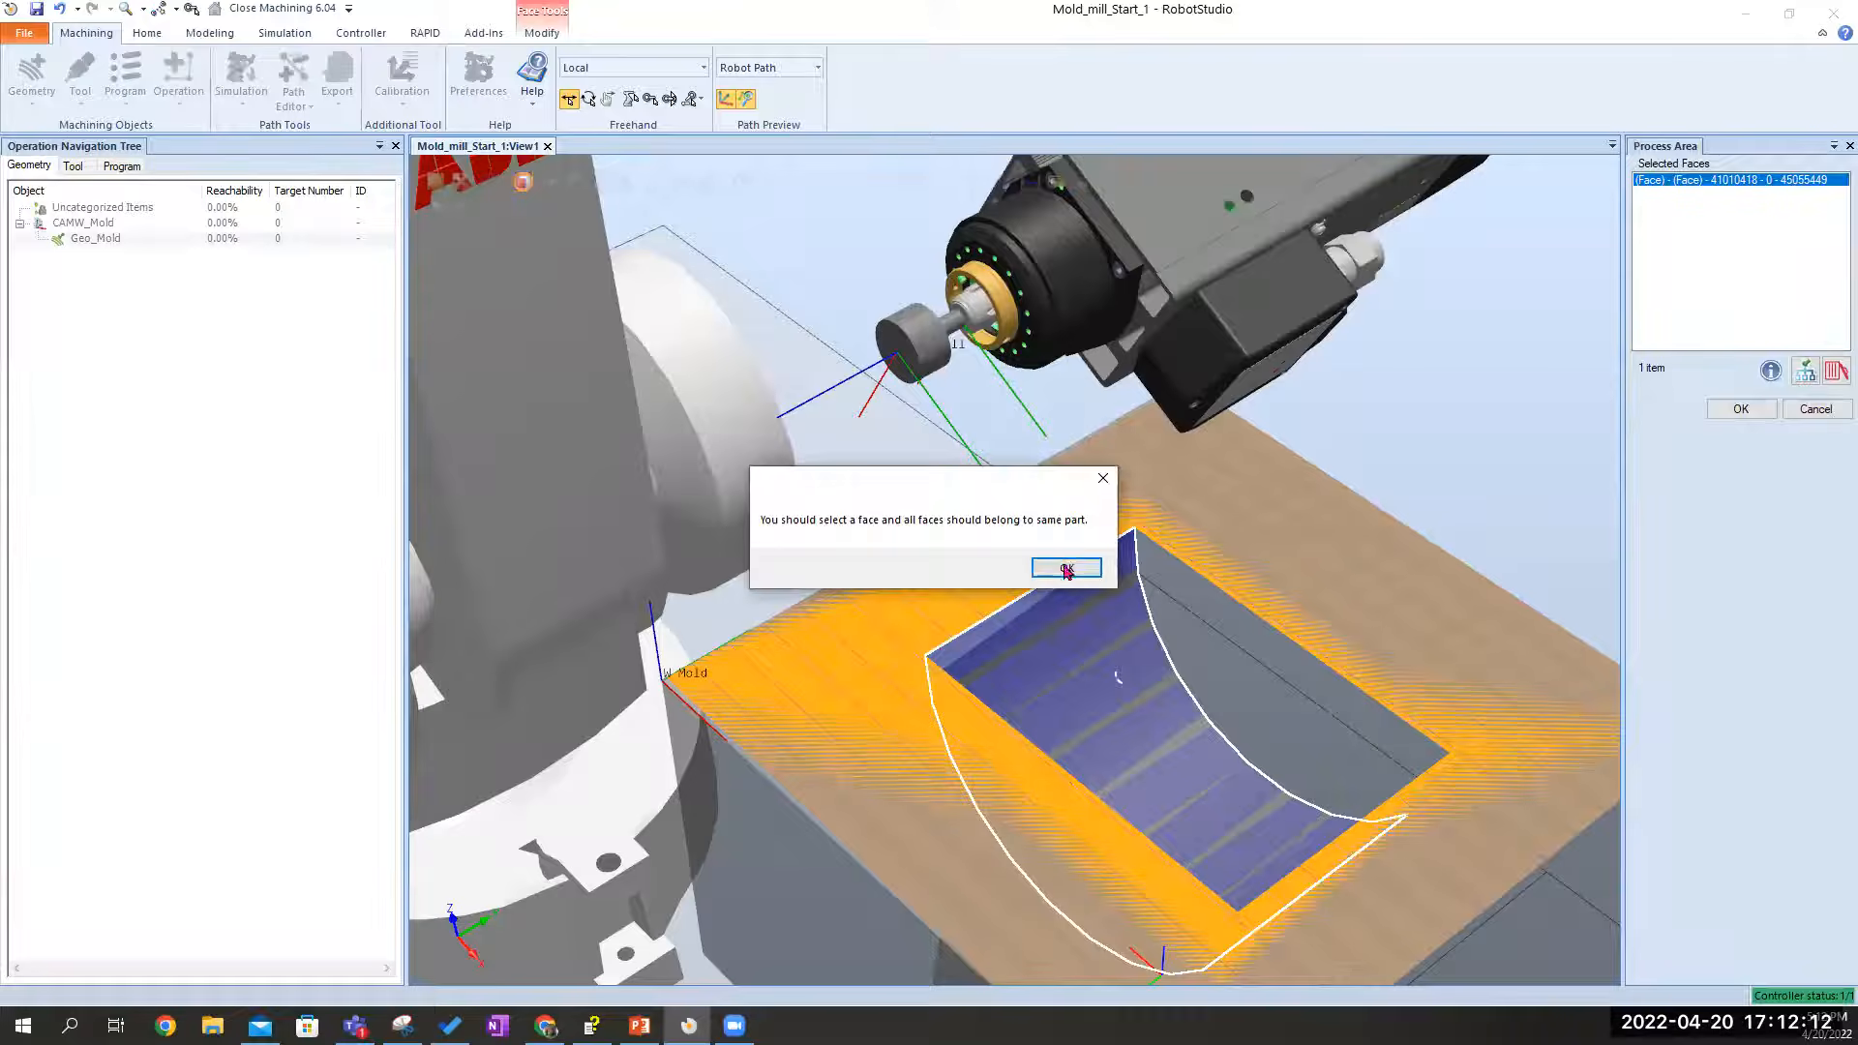
{"action": "left_click", "coordinate": [1084, 570]}
{"action": "left_click", "coordinate": [900, 711]}
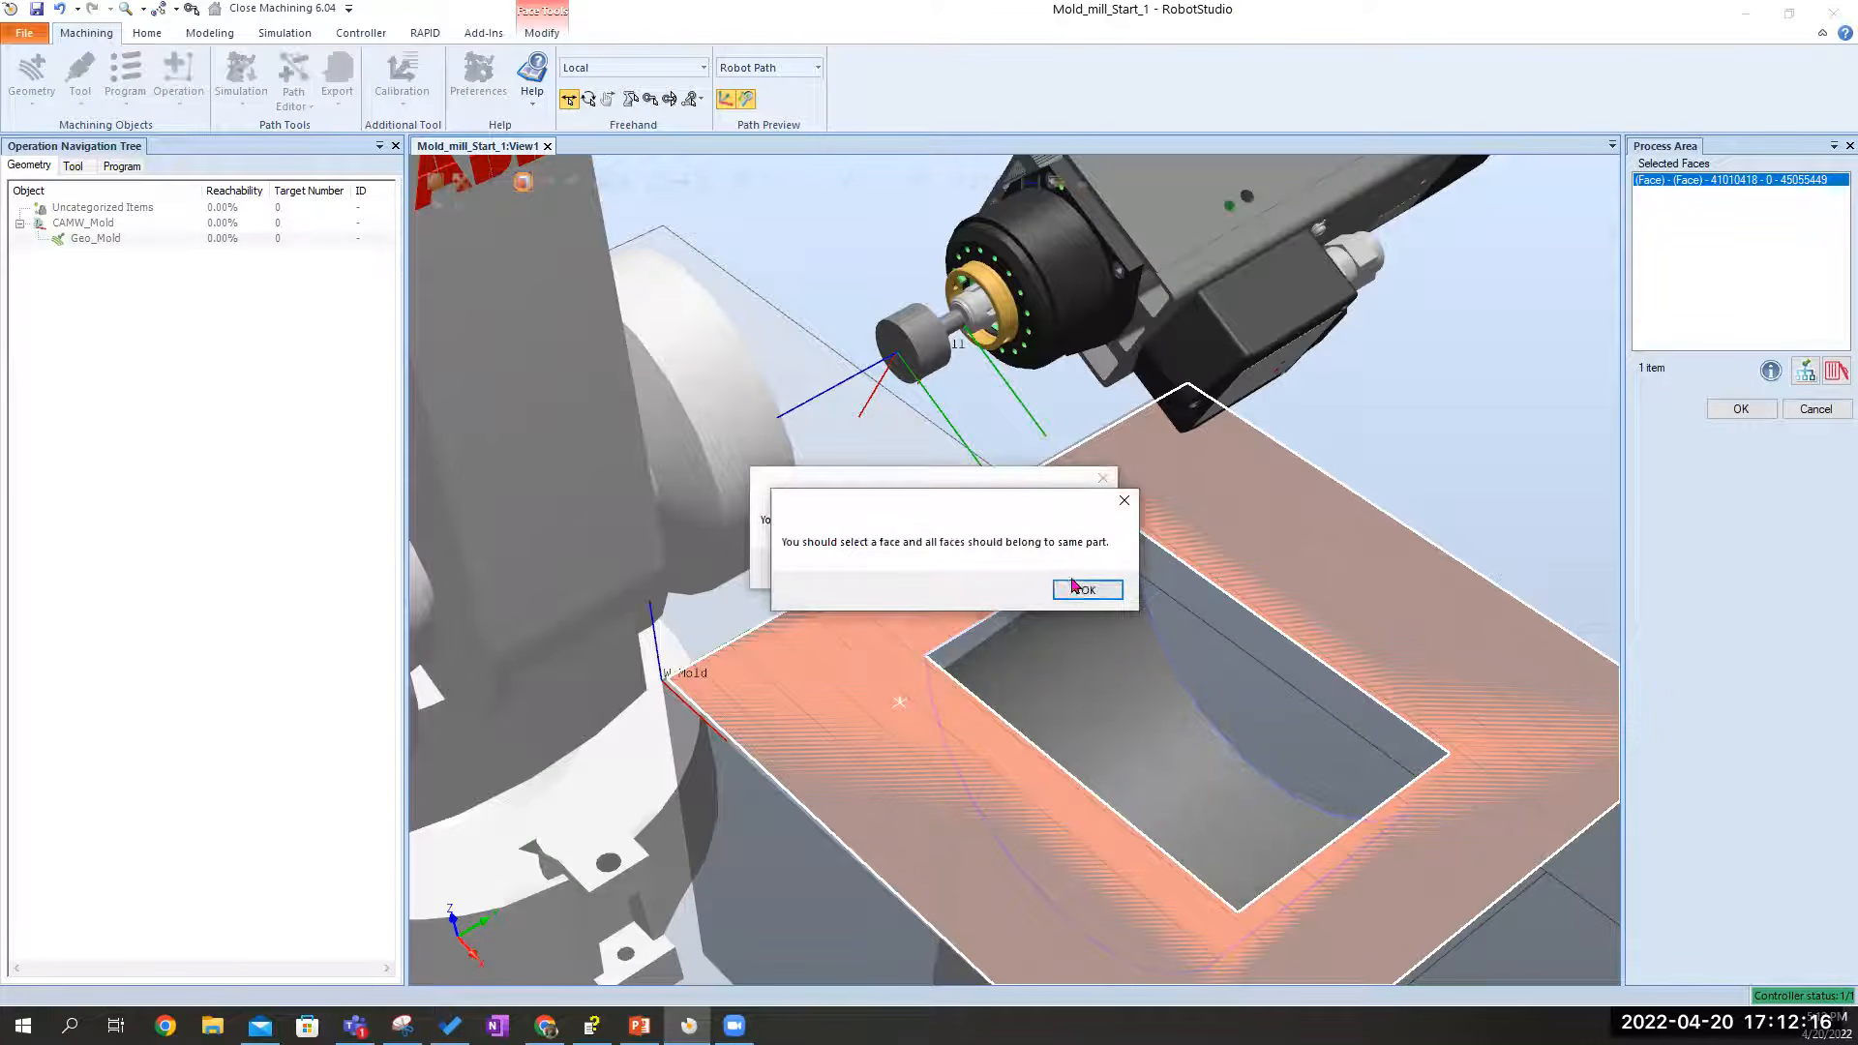
{"action": "left_click", "coordinate": [1074, 585]}
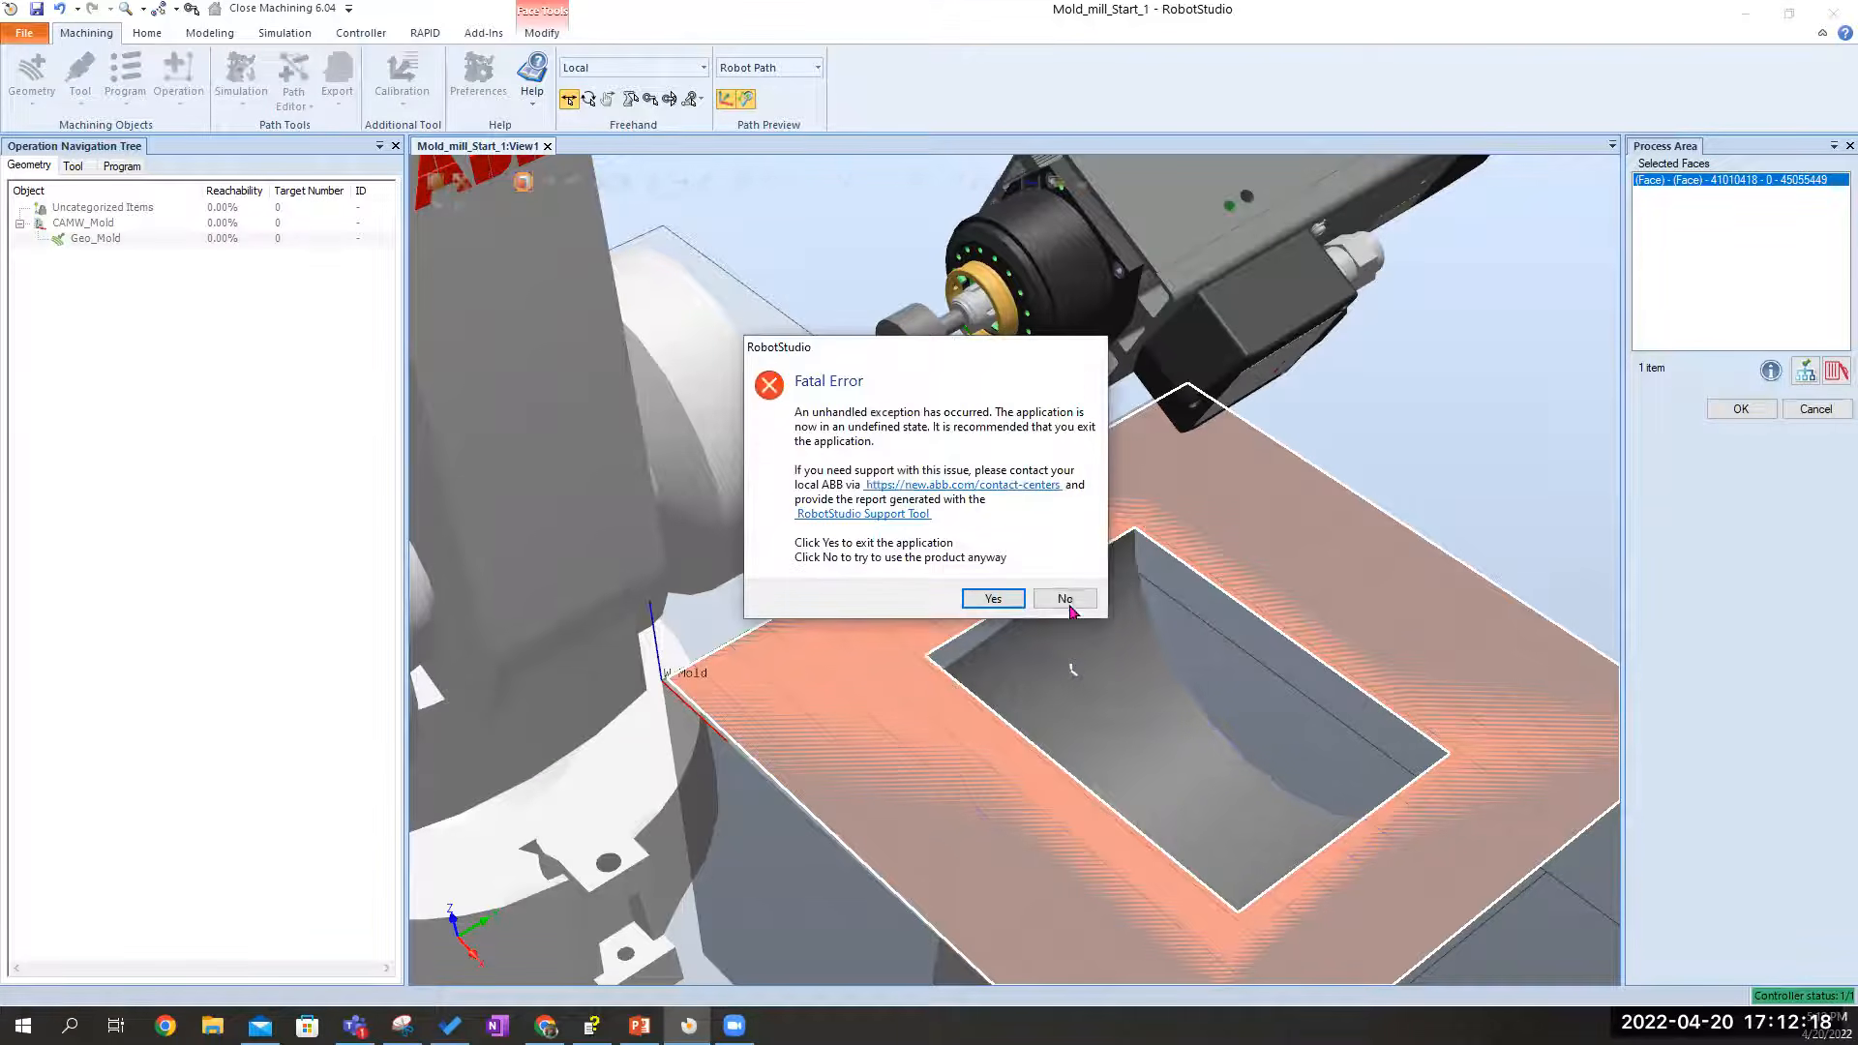
{"action": "left_click", "coordinate": [1065, 599]}
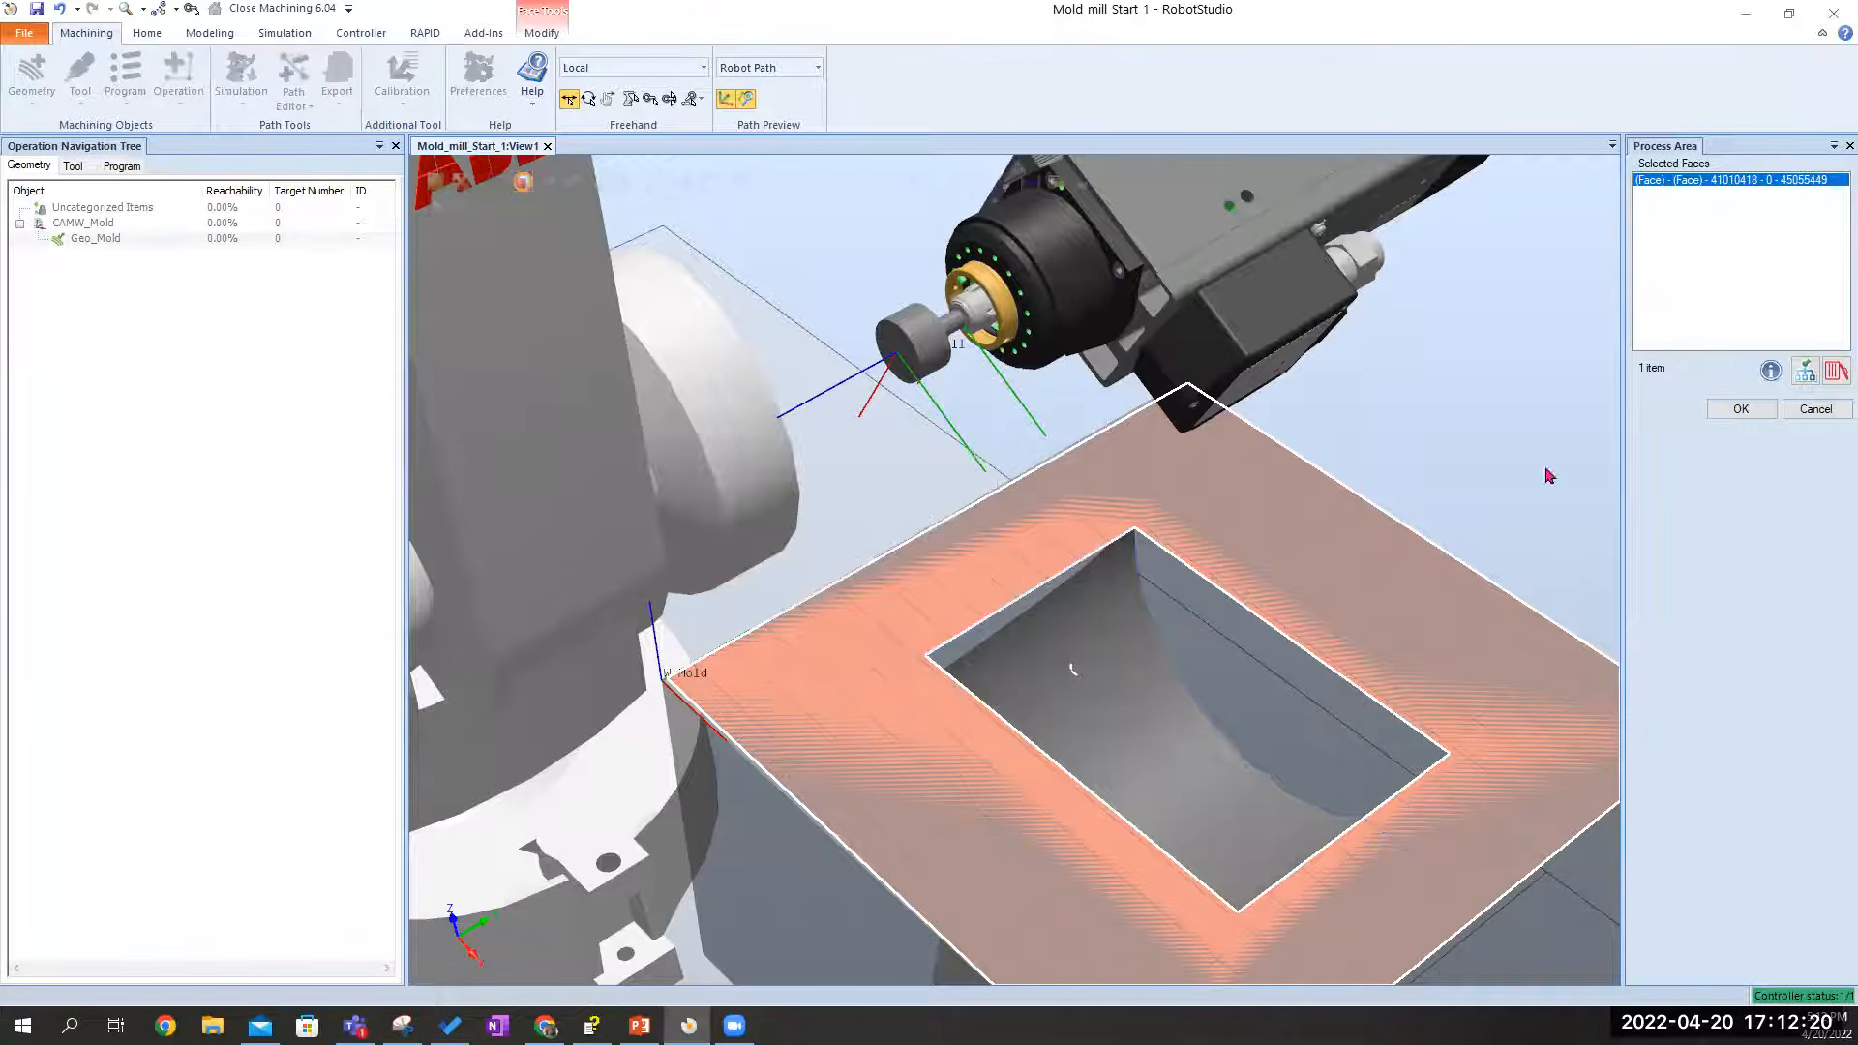
{"action": "left_click", "coordinate": [1796, 408]}
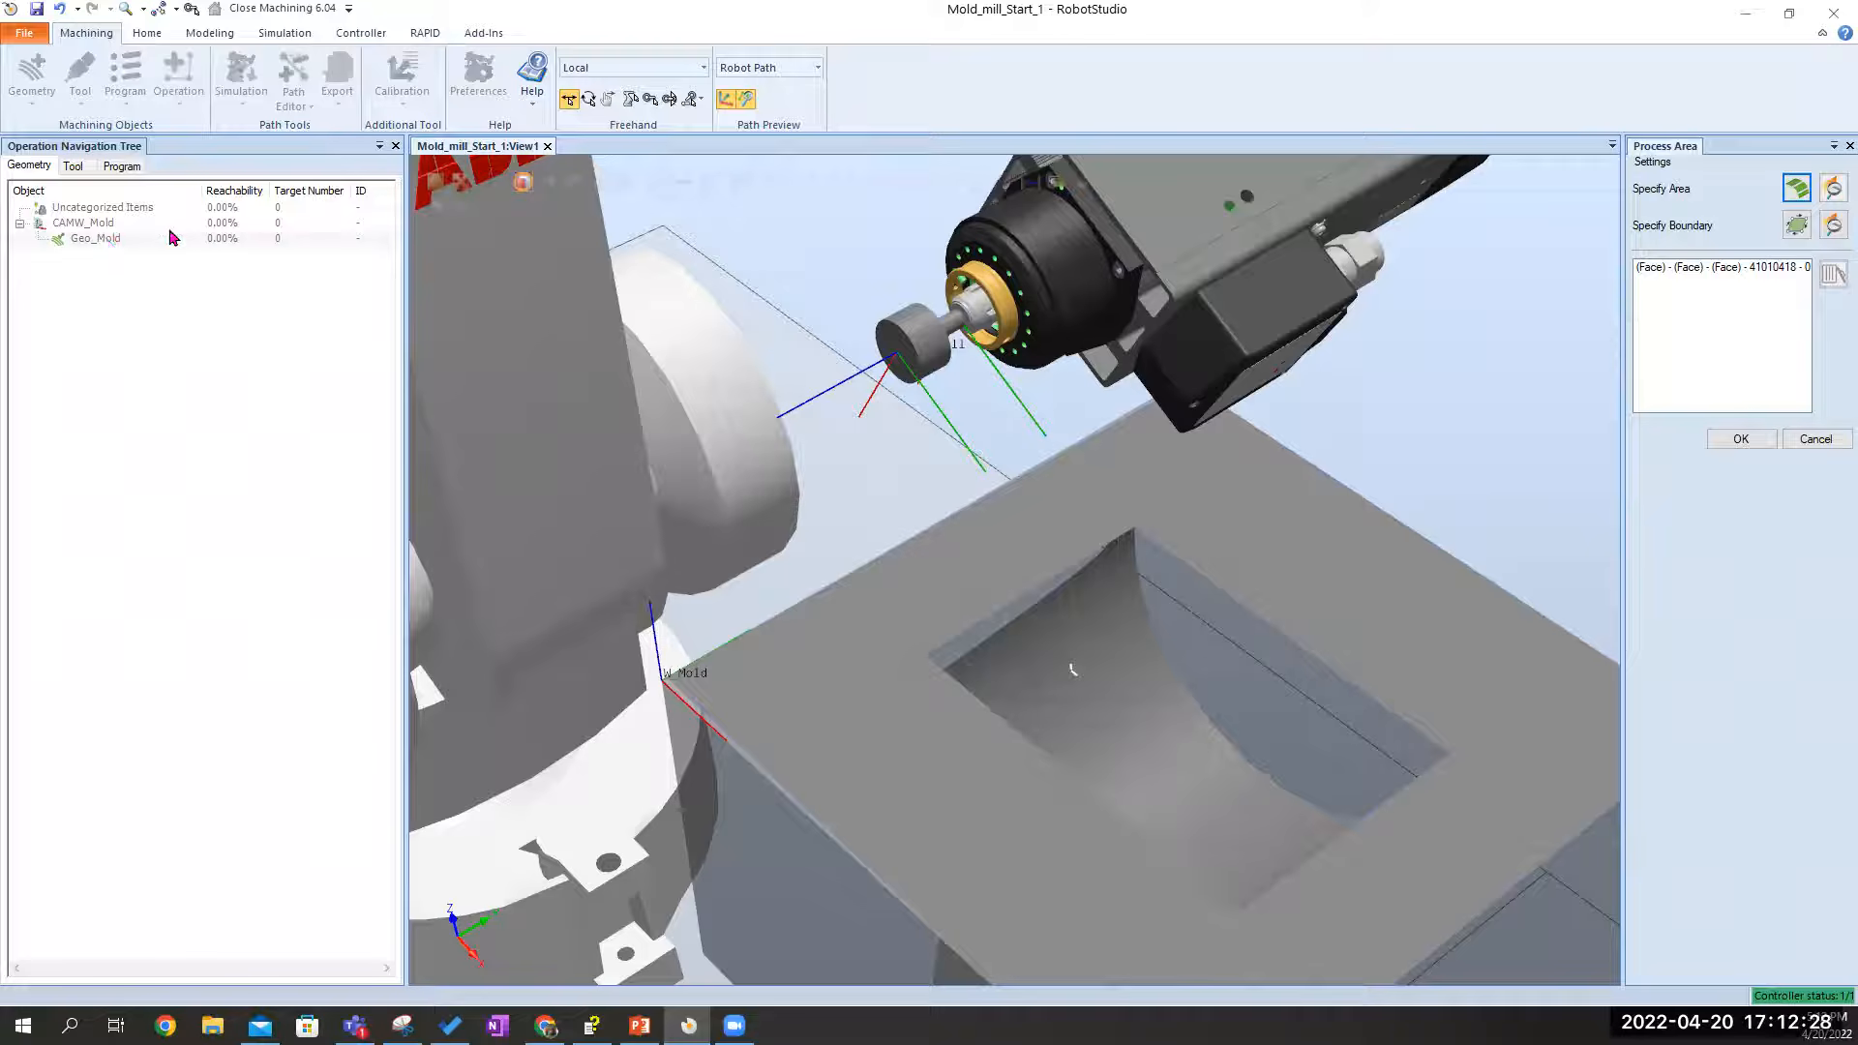
Discard the open process area edits and delete the Geo_Mold geometry from CAMW_Mold
{"action": "left_click", "coordinate": [1788, 439]}
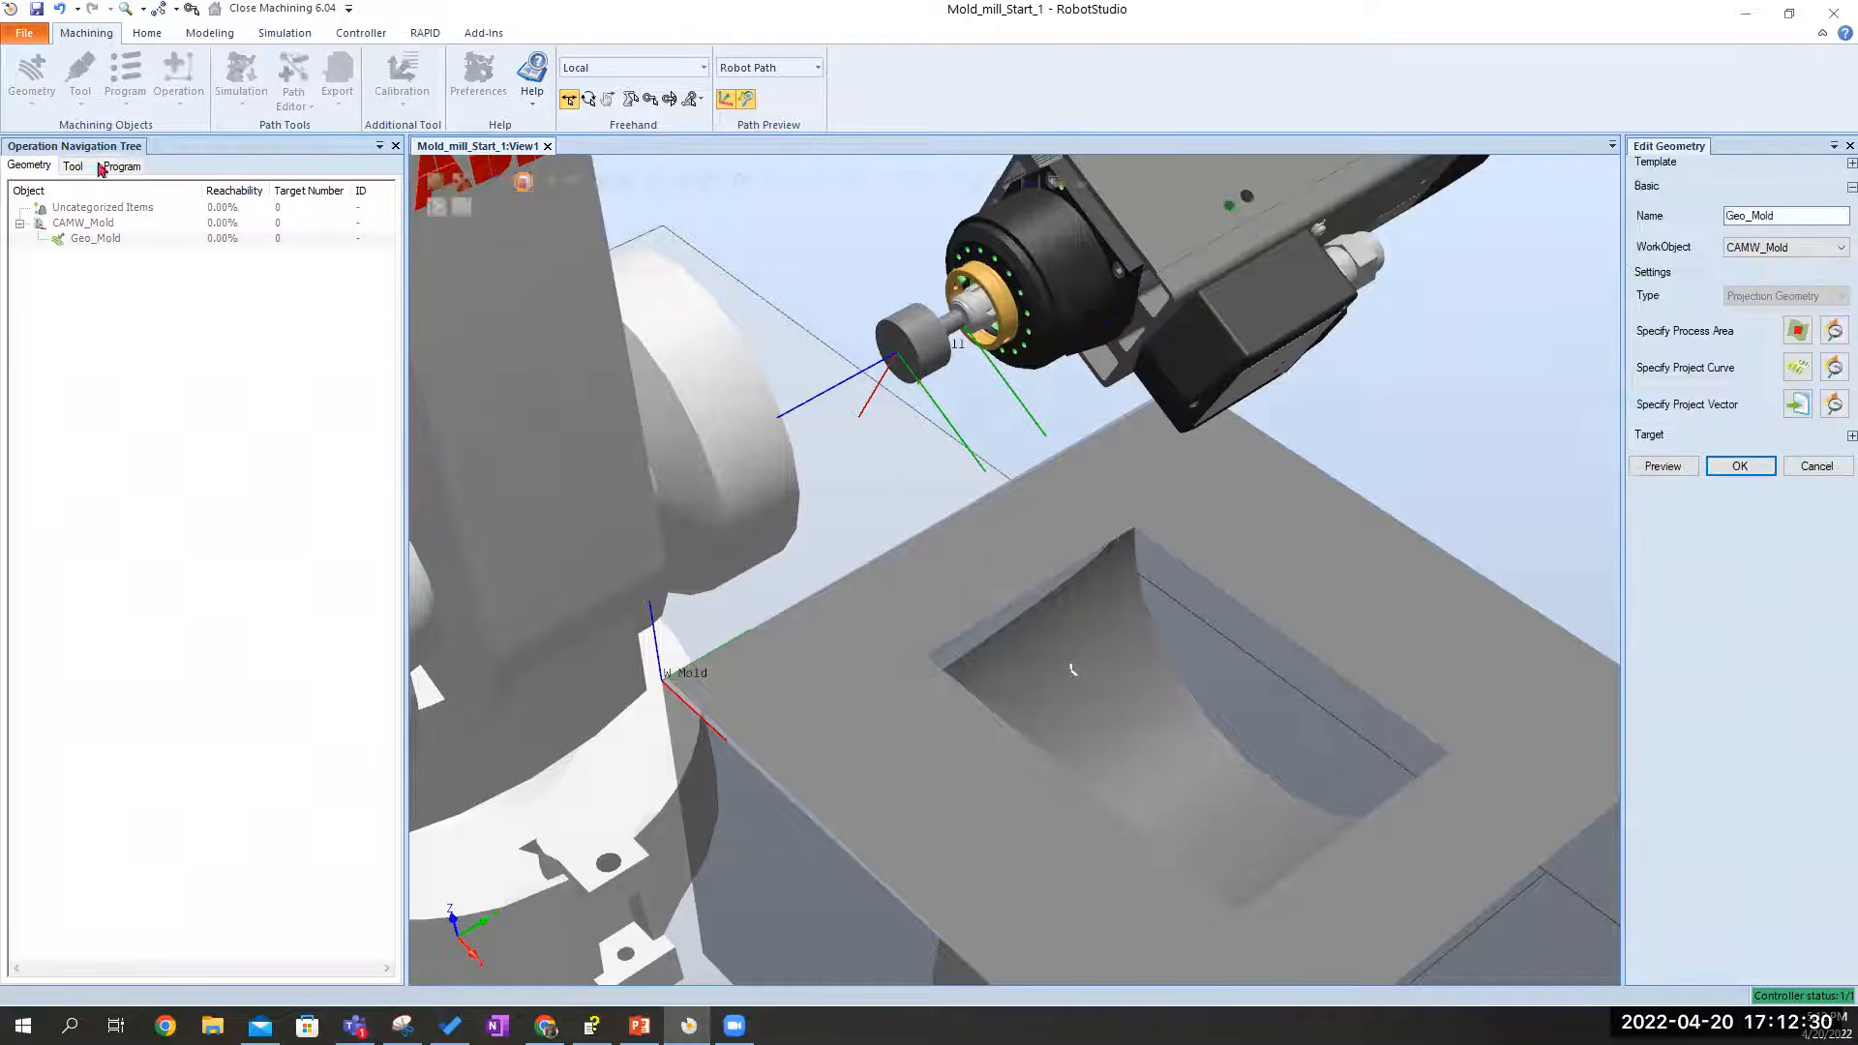
{"action": "left_click", "coordinate": [1816, 467]}
{"action": "left_click", "coordinate": [112, 242]}
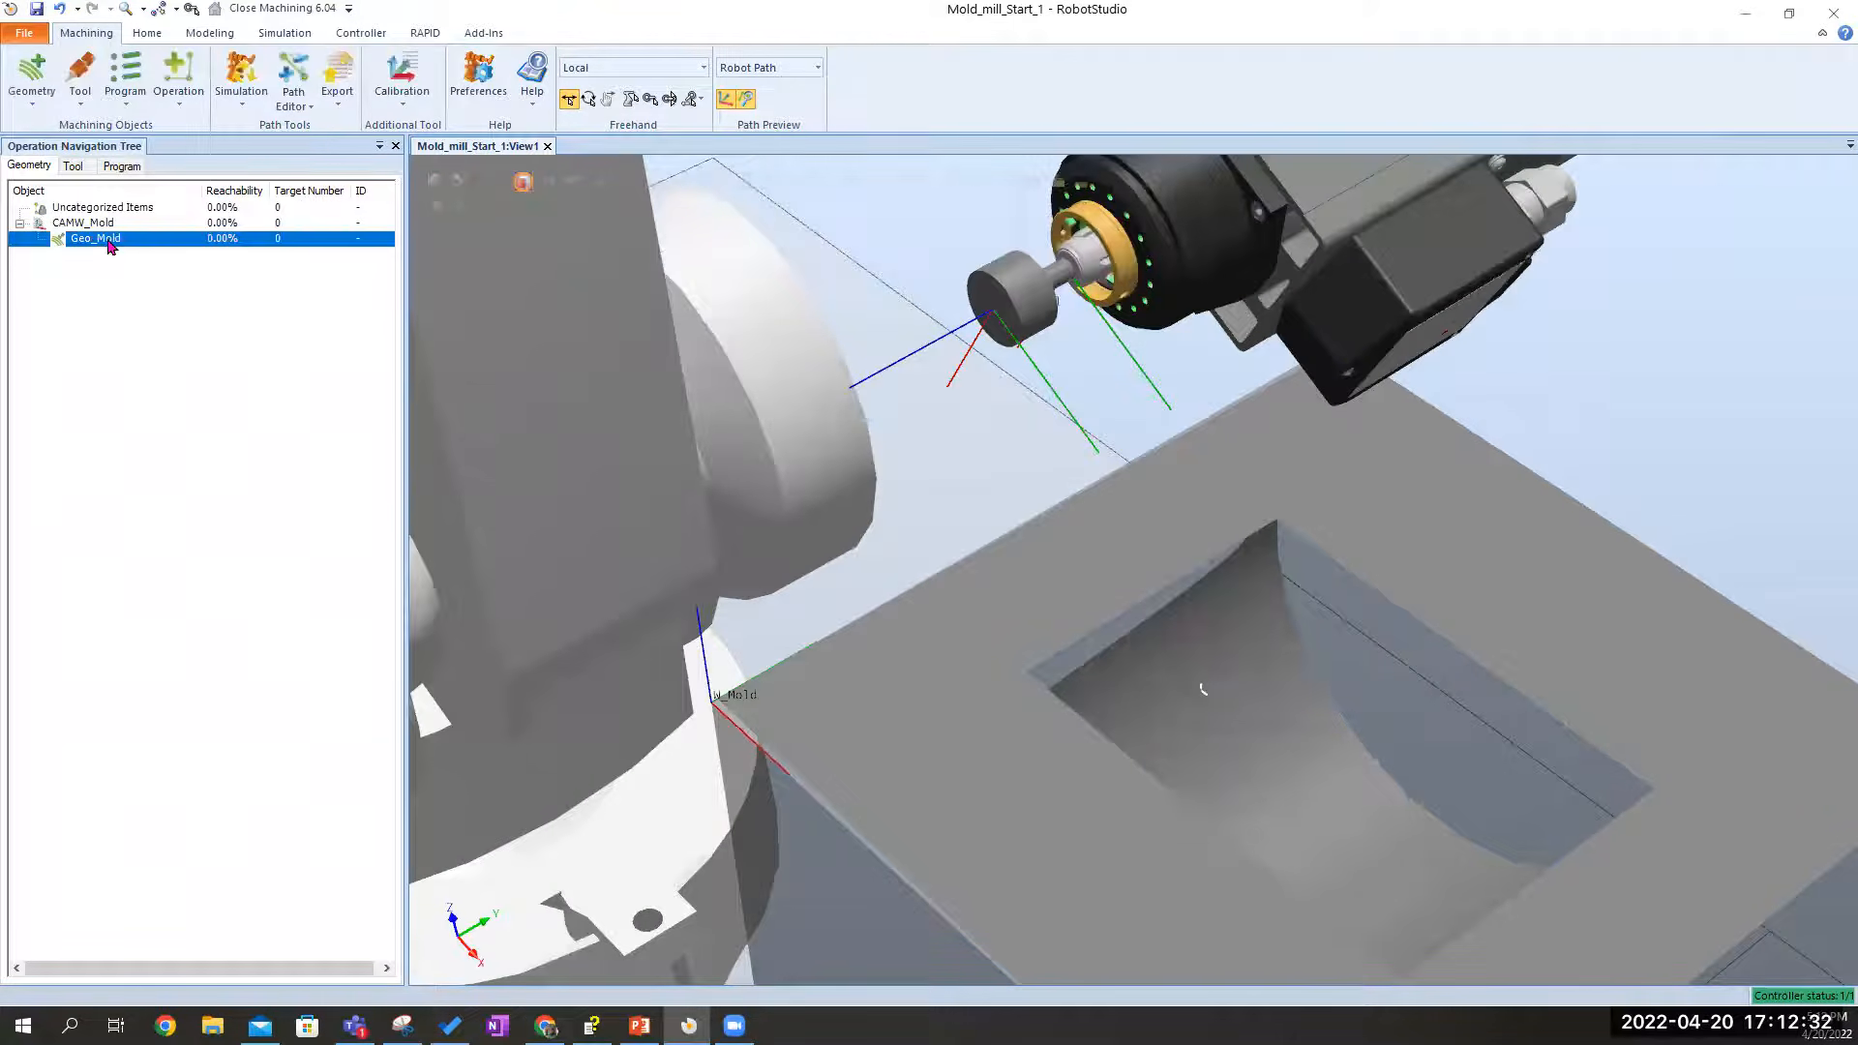
{"action": "right_click", "coordinate": [89, 240]}
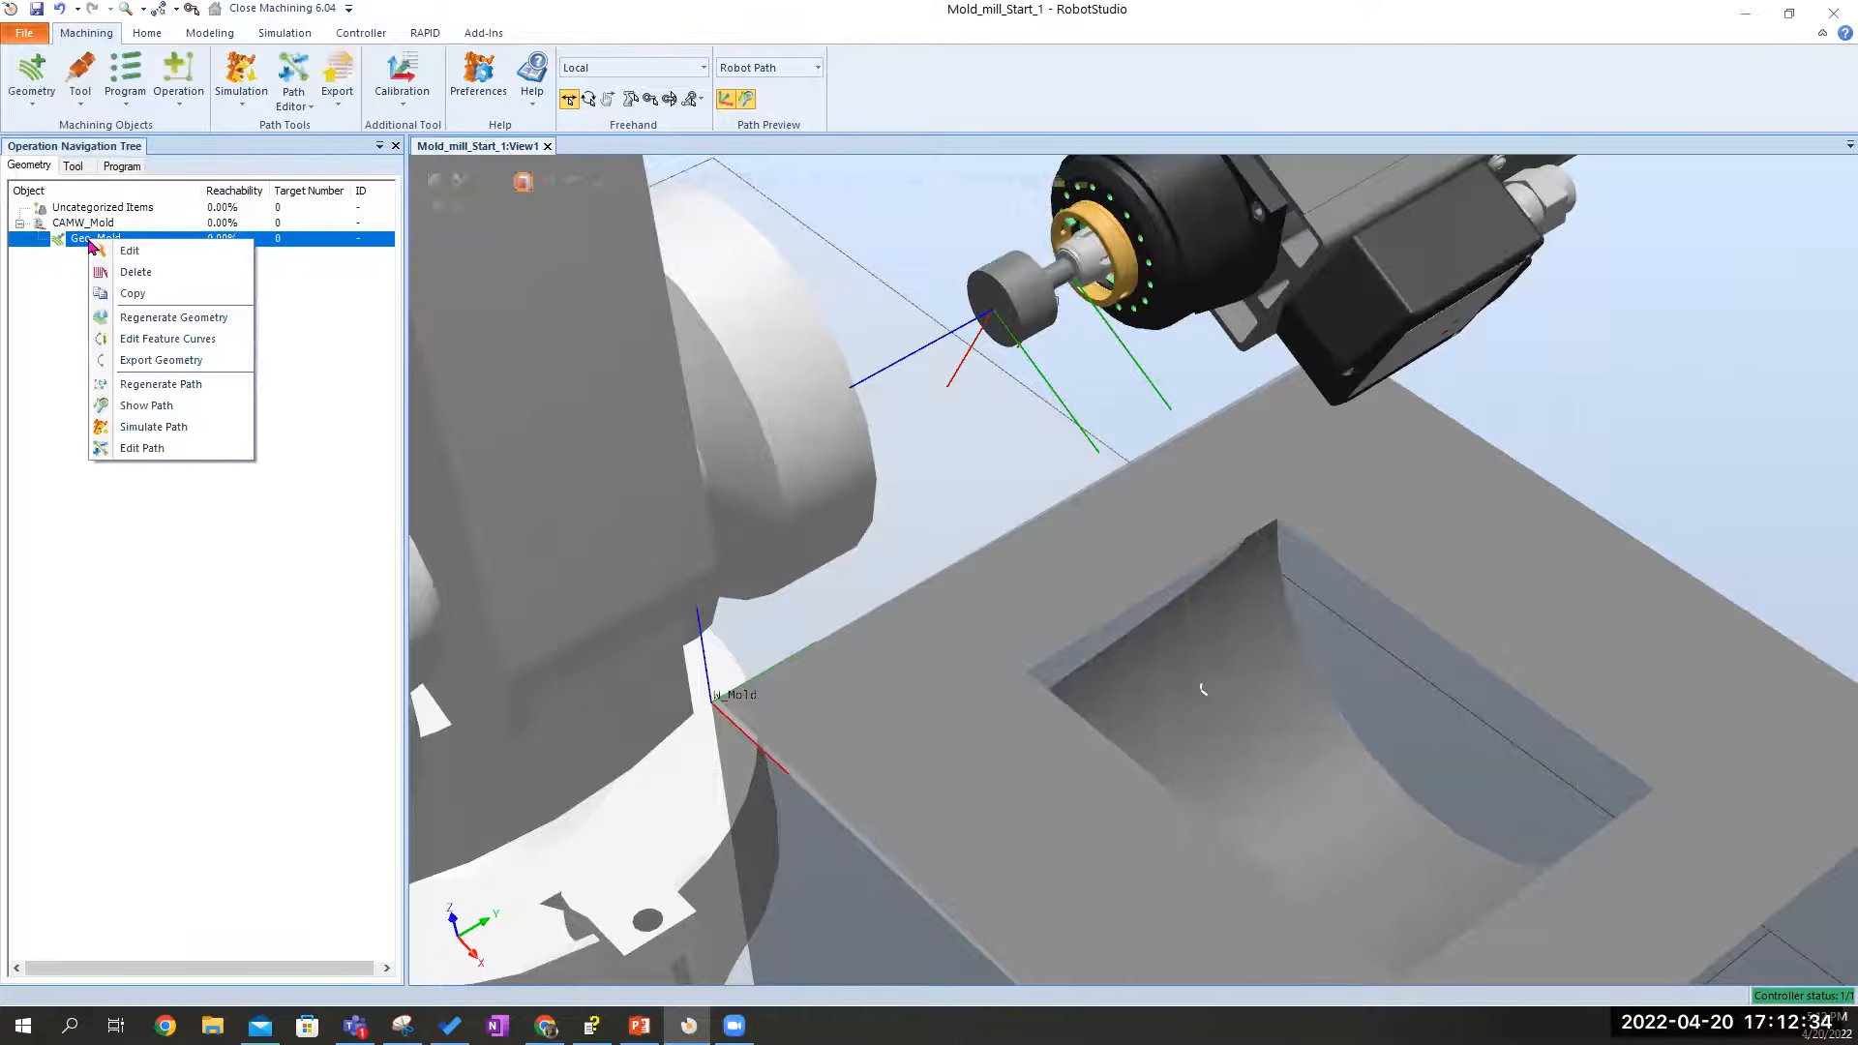
{"action": "left_click", "coordinate": [124, 274]}
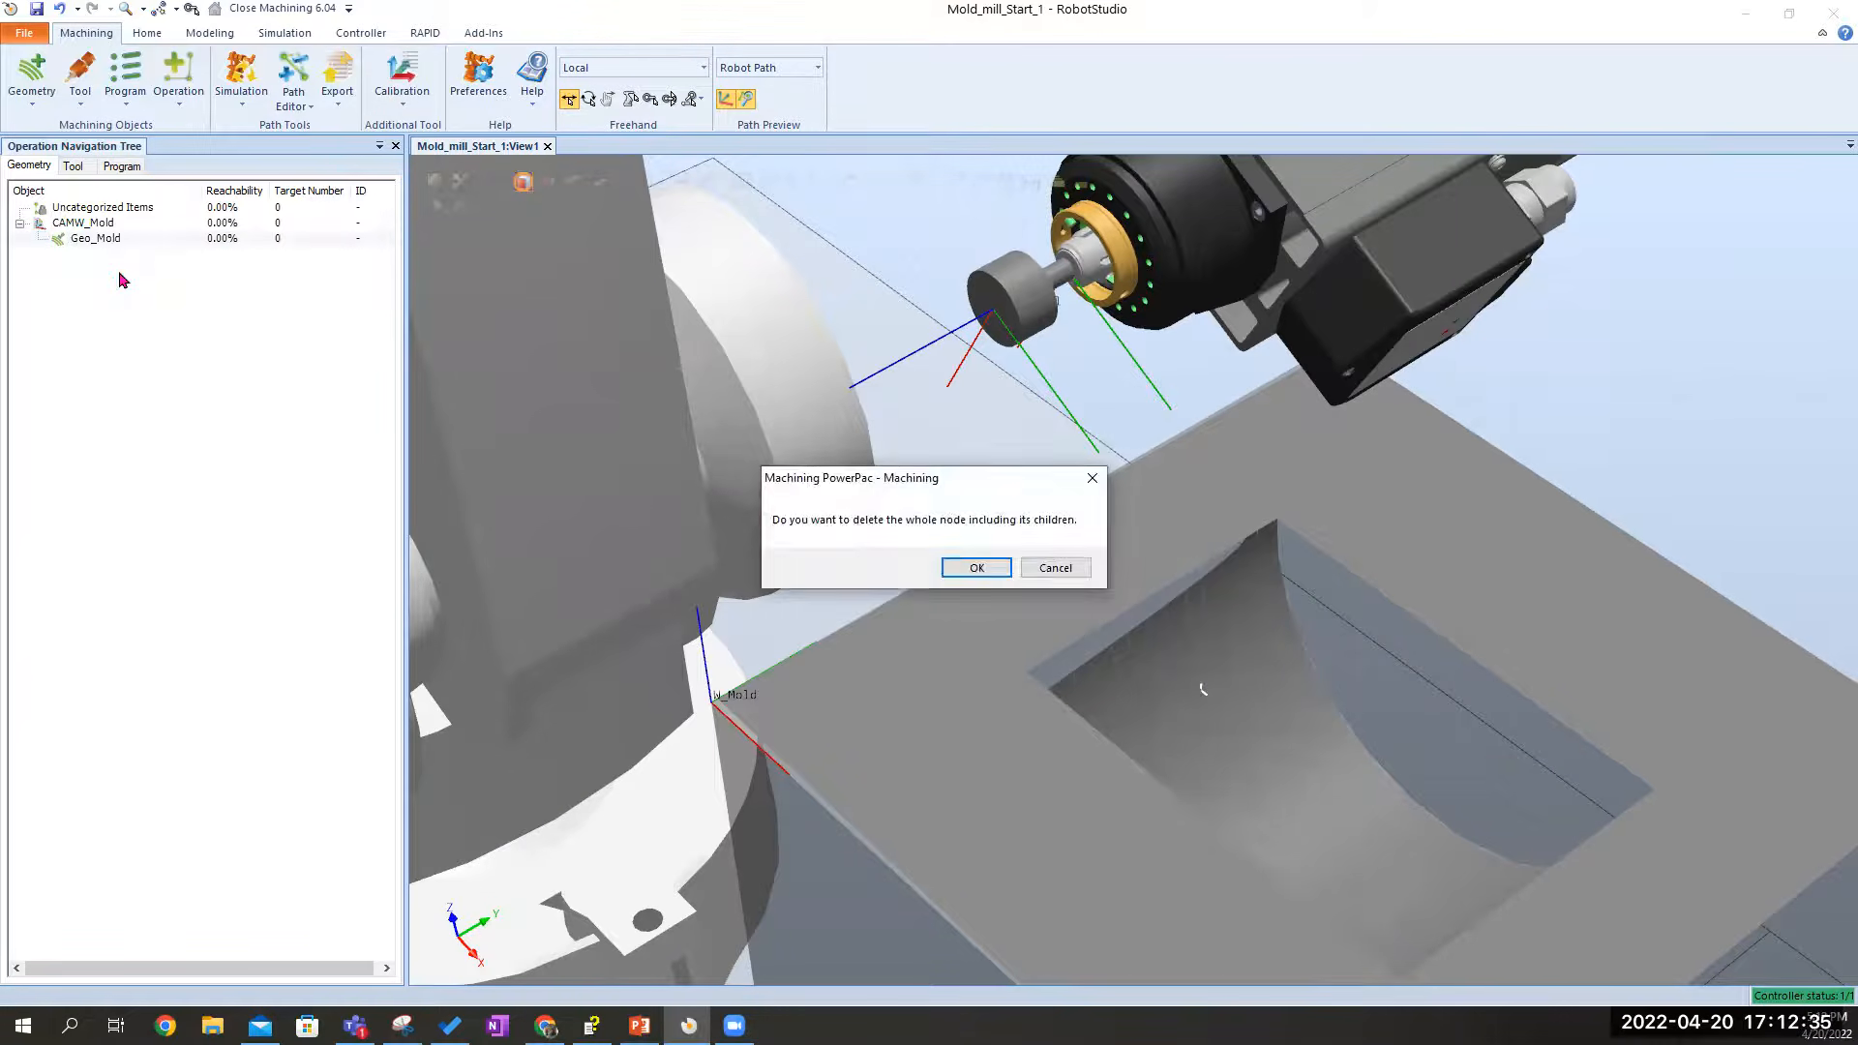
{"action": "left_click", "coordinate": [975, 569]}
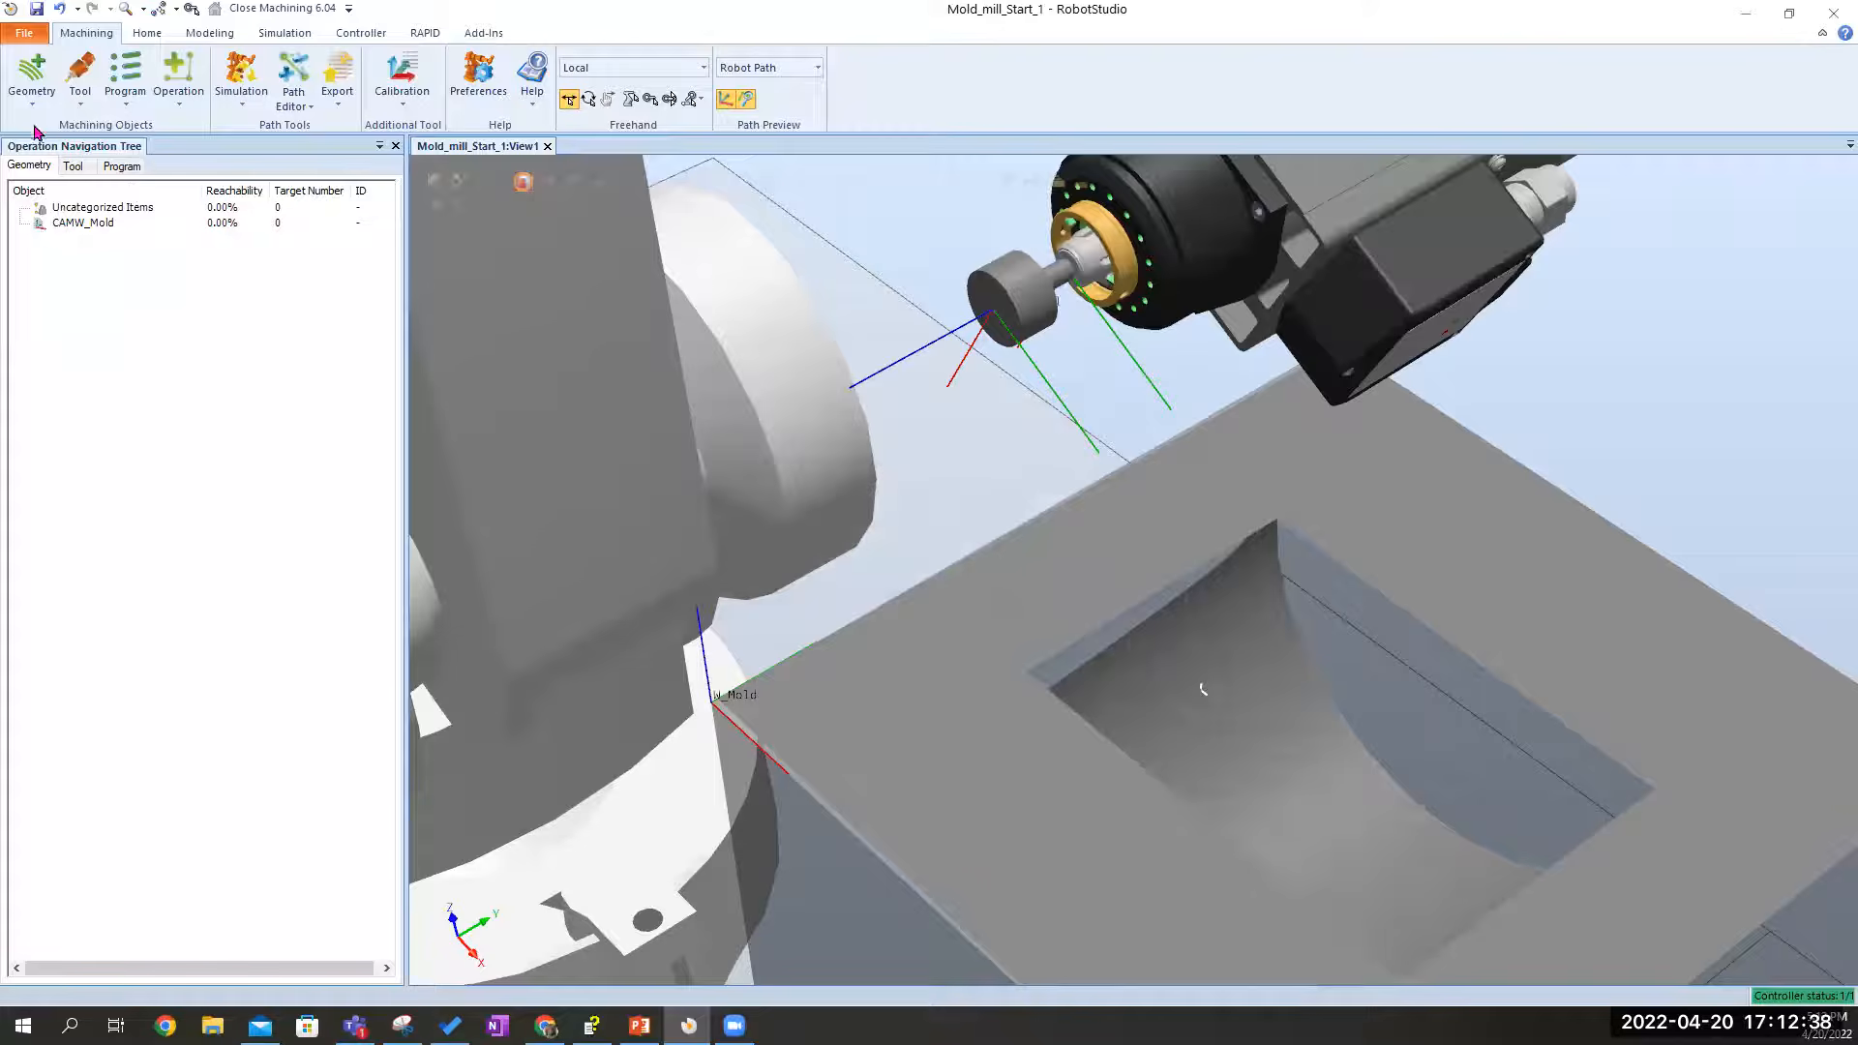
Create a new projection geometry under CAMW_Mold and specify the mold's top face and curved cavity face as its process area
{"action": "left_click", "coordinate": [32, 82]}
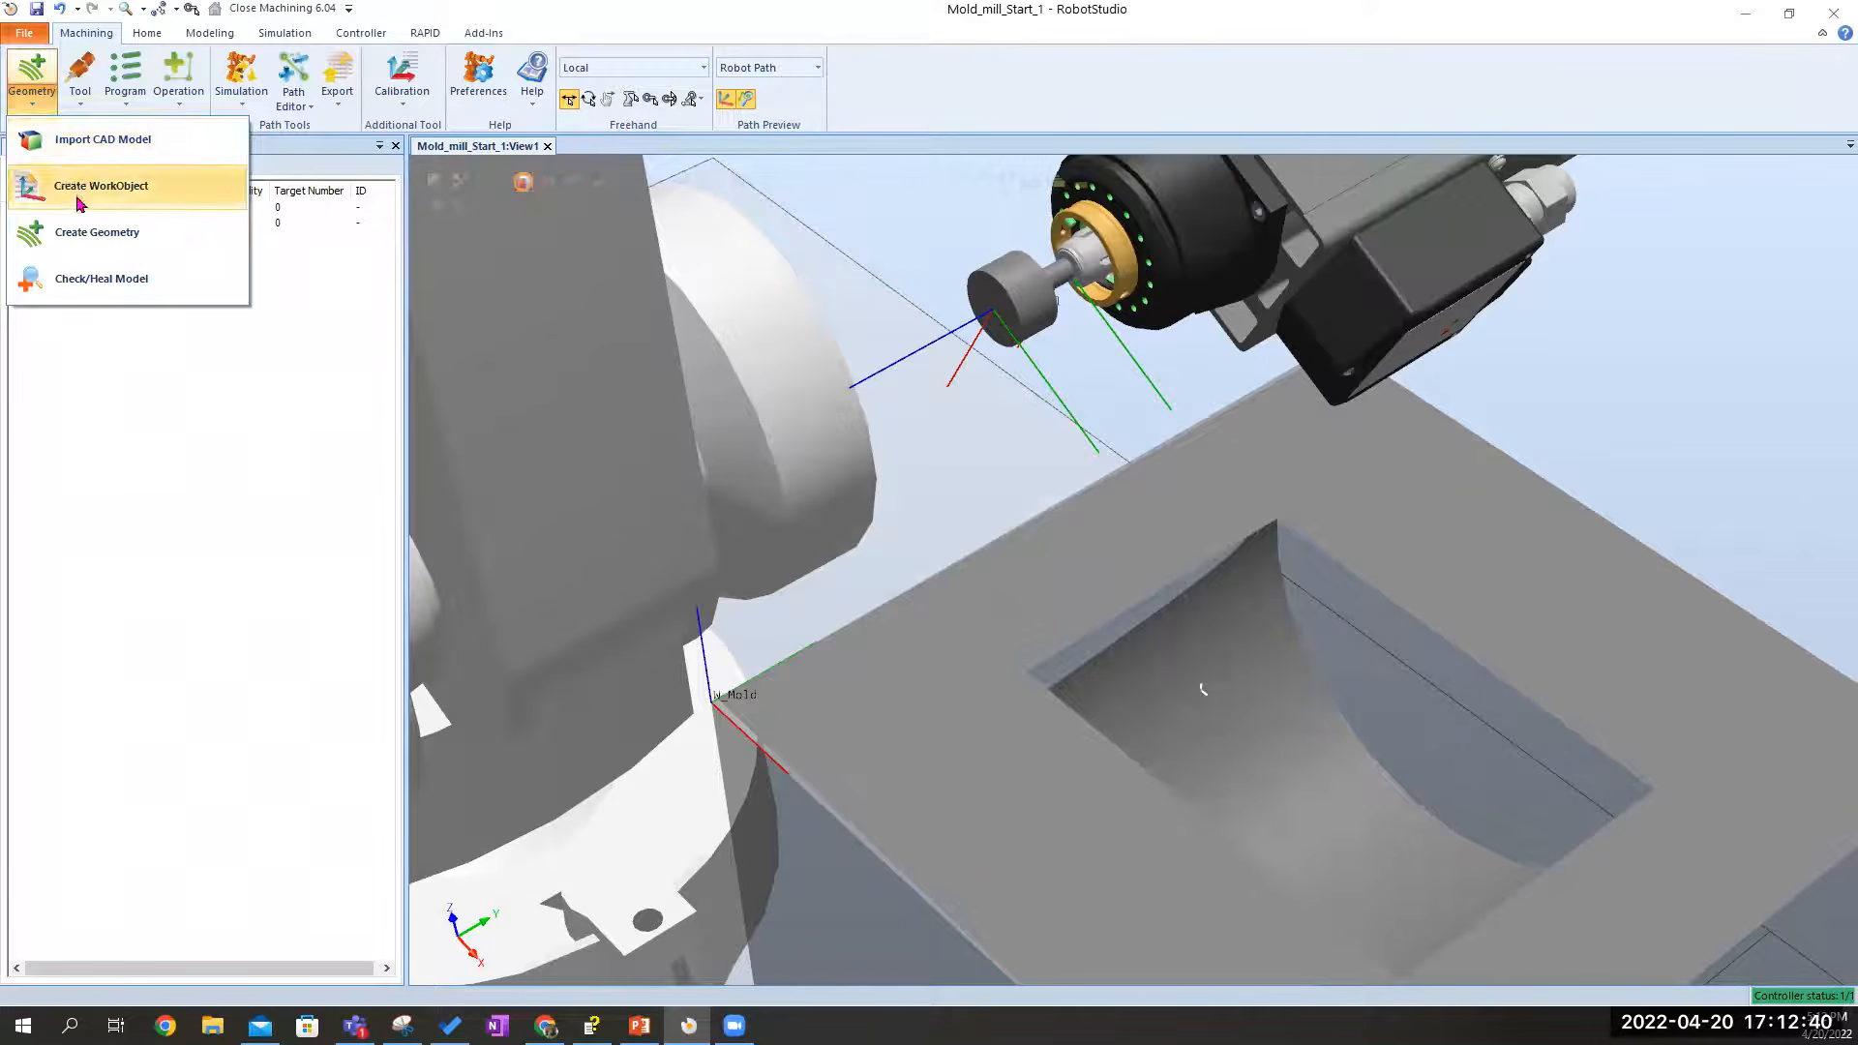
{"action": "left_click", "coordinate": [75, 235]}
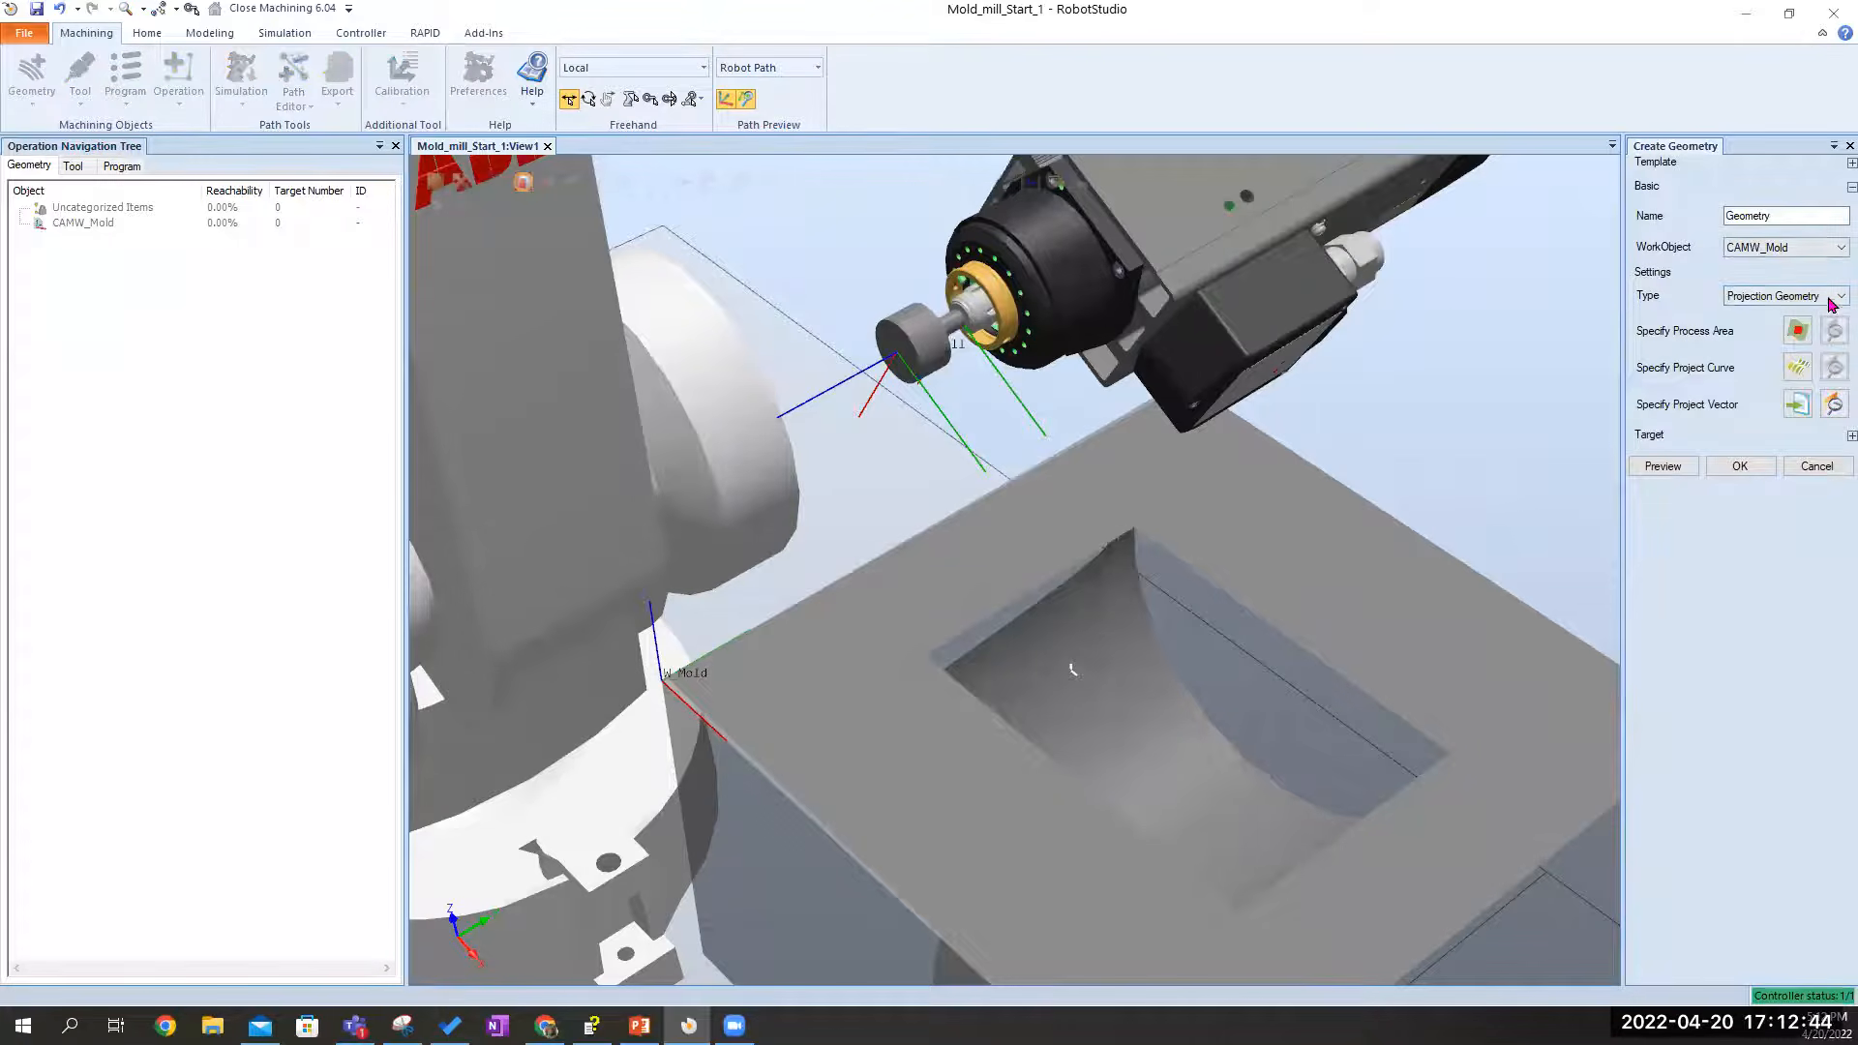
{"action": "left_click", "coordinate": [1793, 332]}
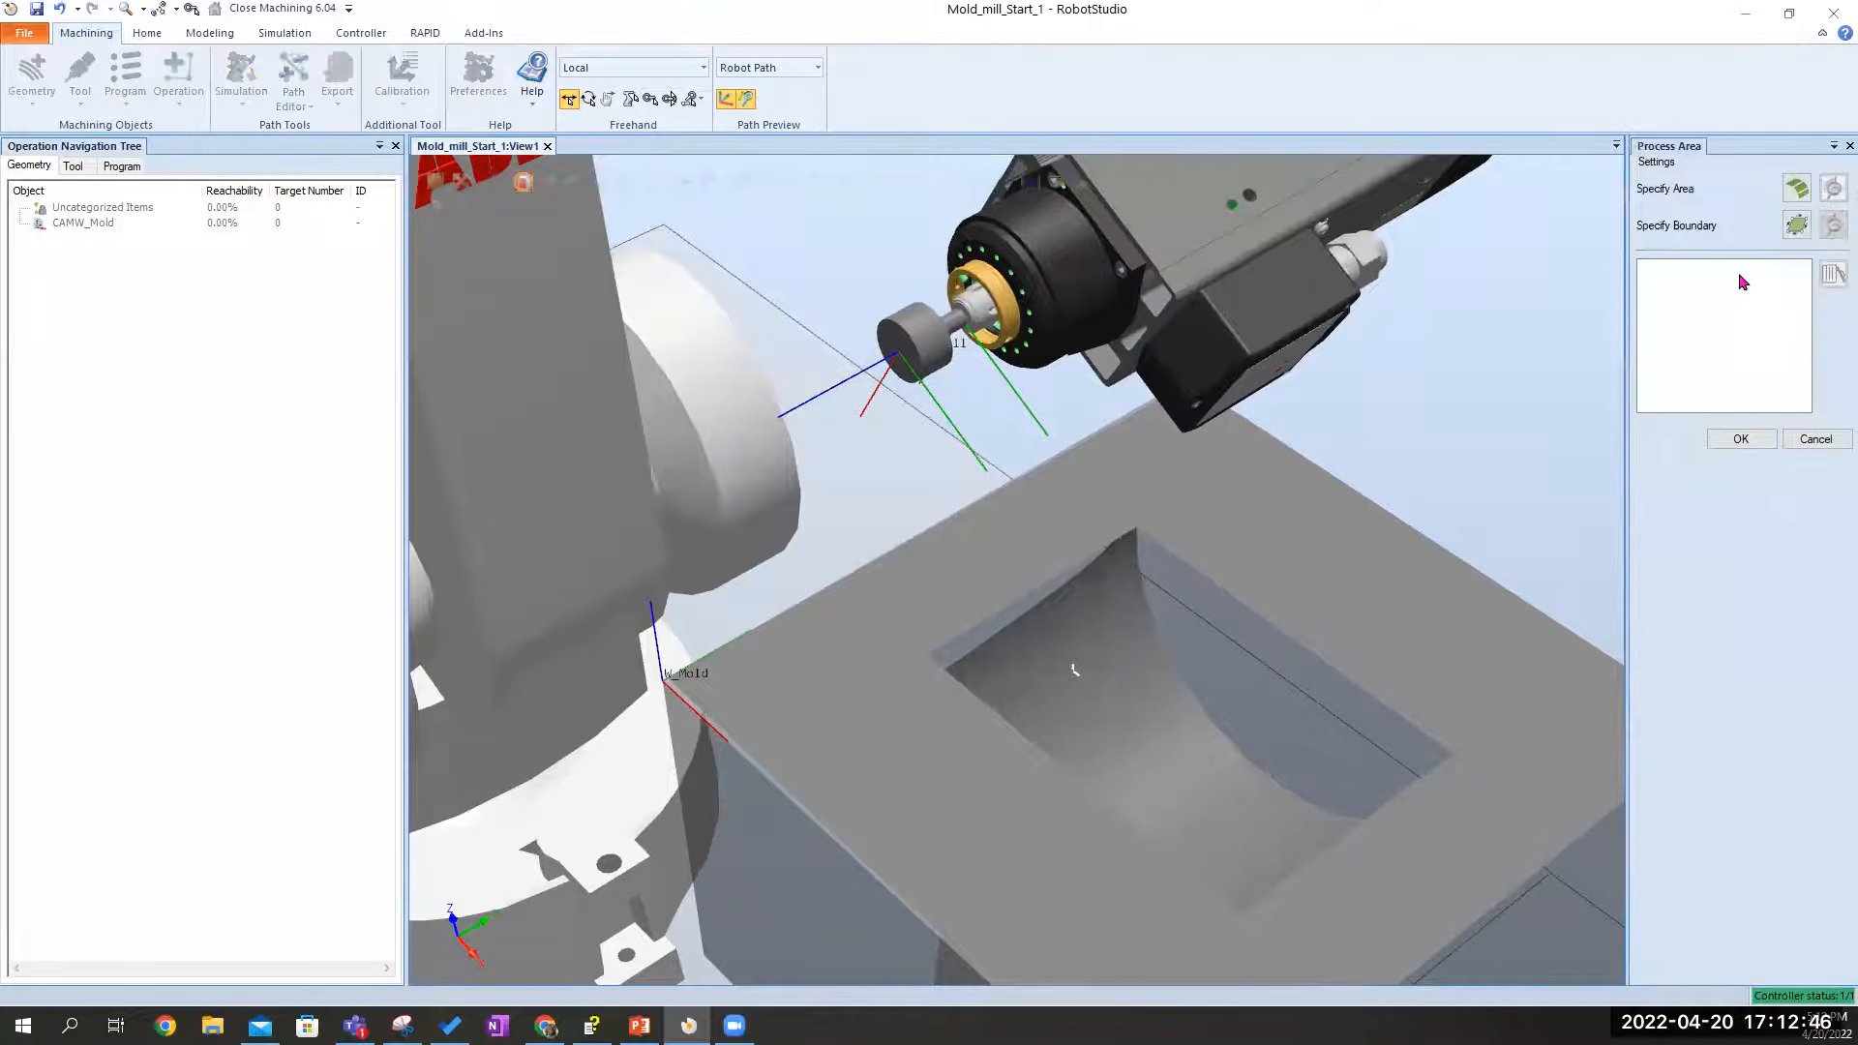
{"action": "left_click", "coordinate": [1797, 188]}
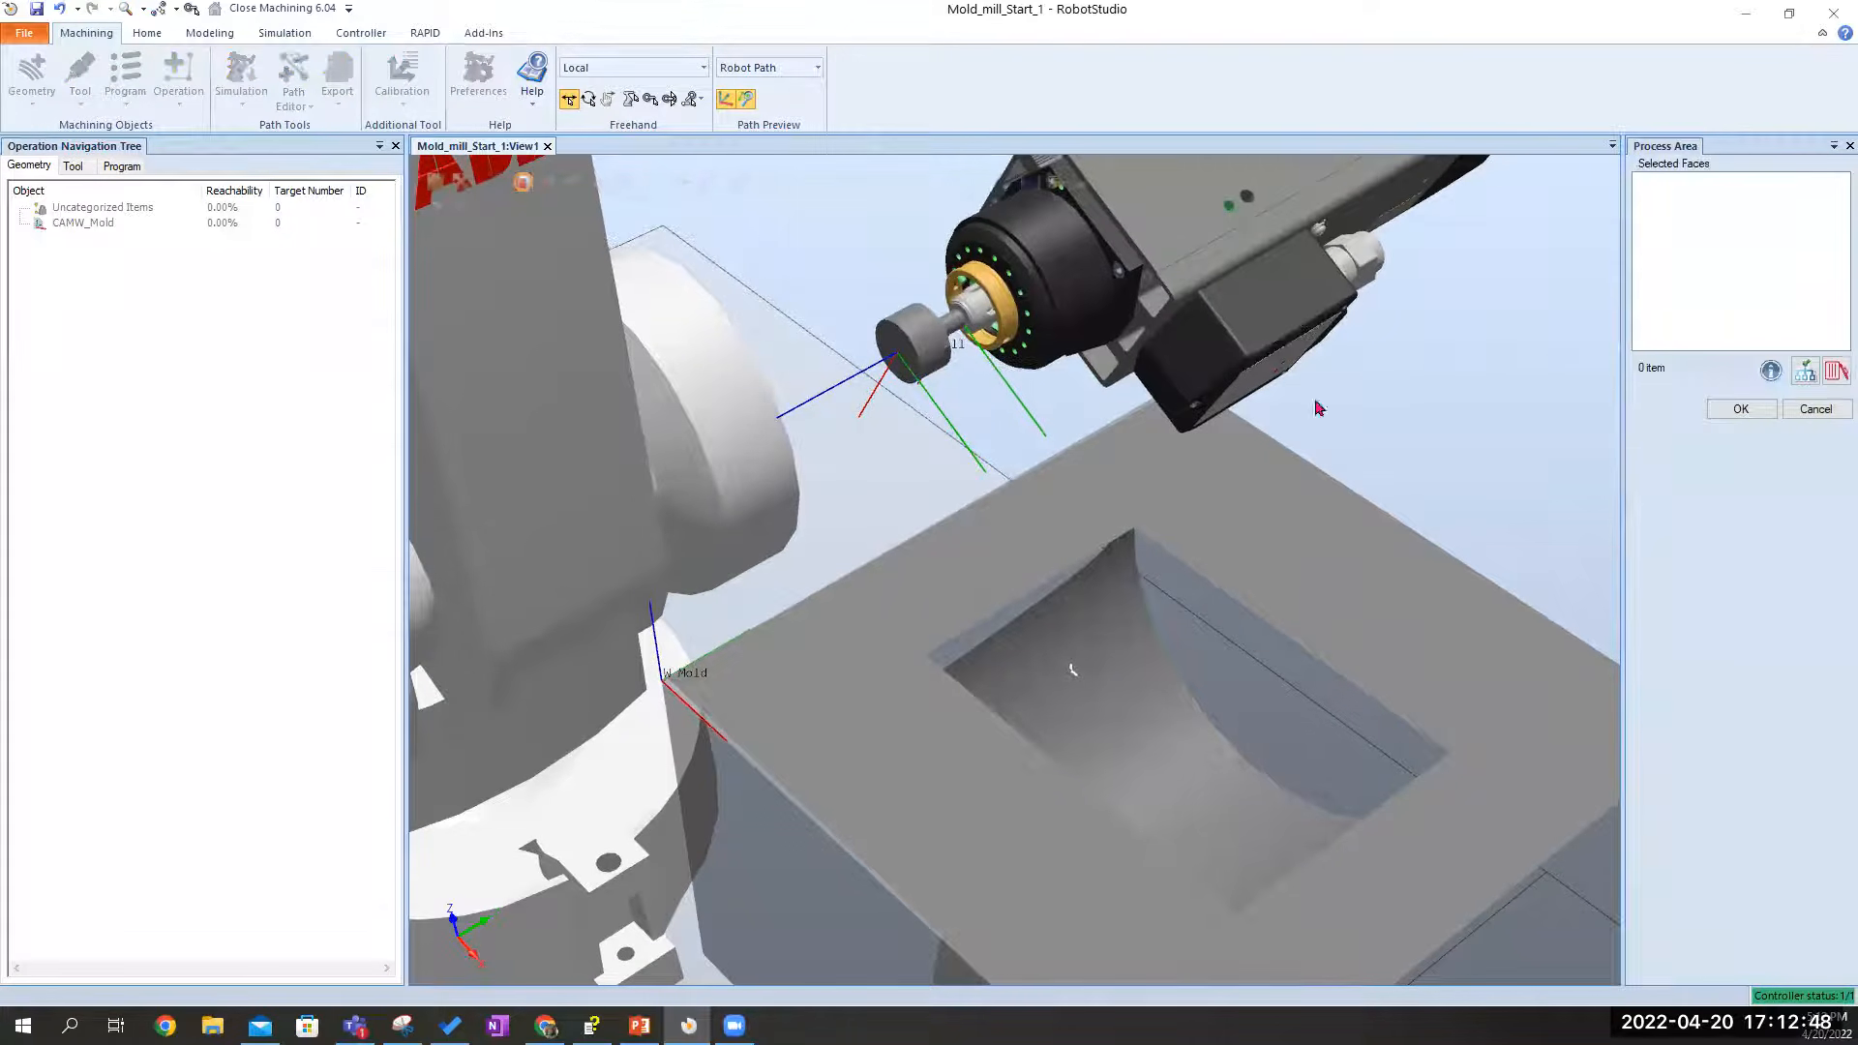
{"action": "left_click", "coordinate": [1018, 542]}
{"action": "left_click", "coordinate": [1125, 688]}
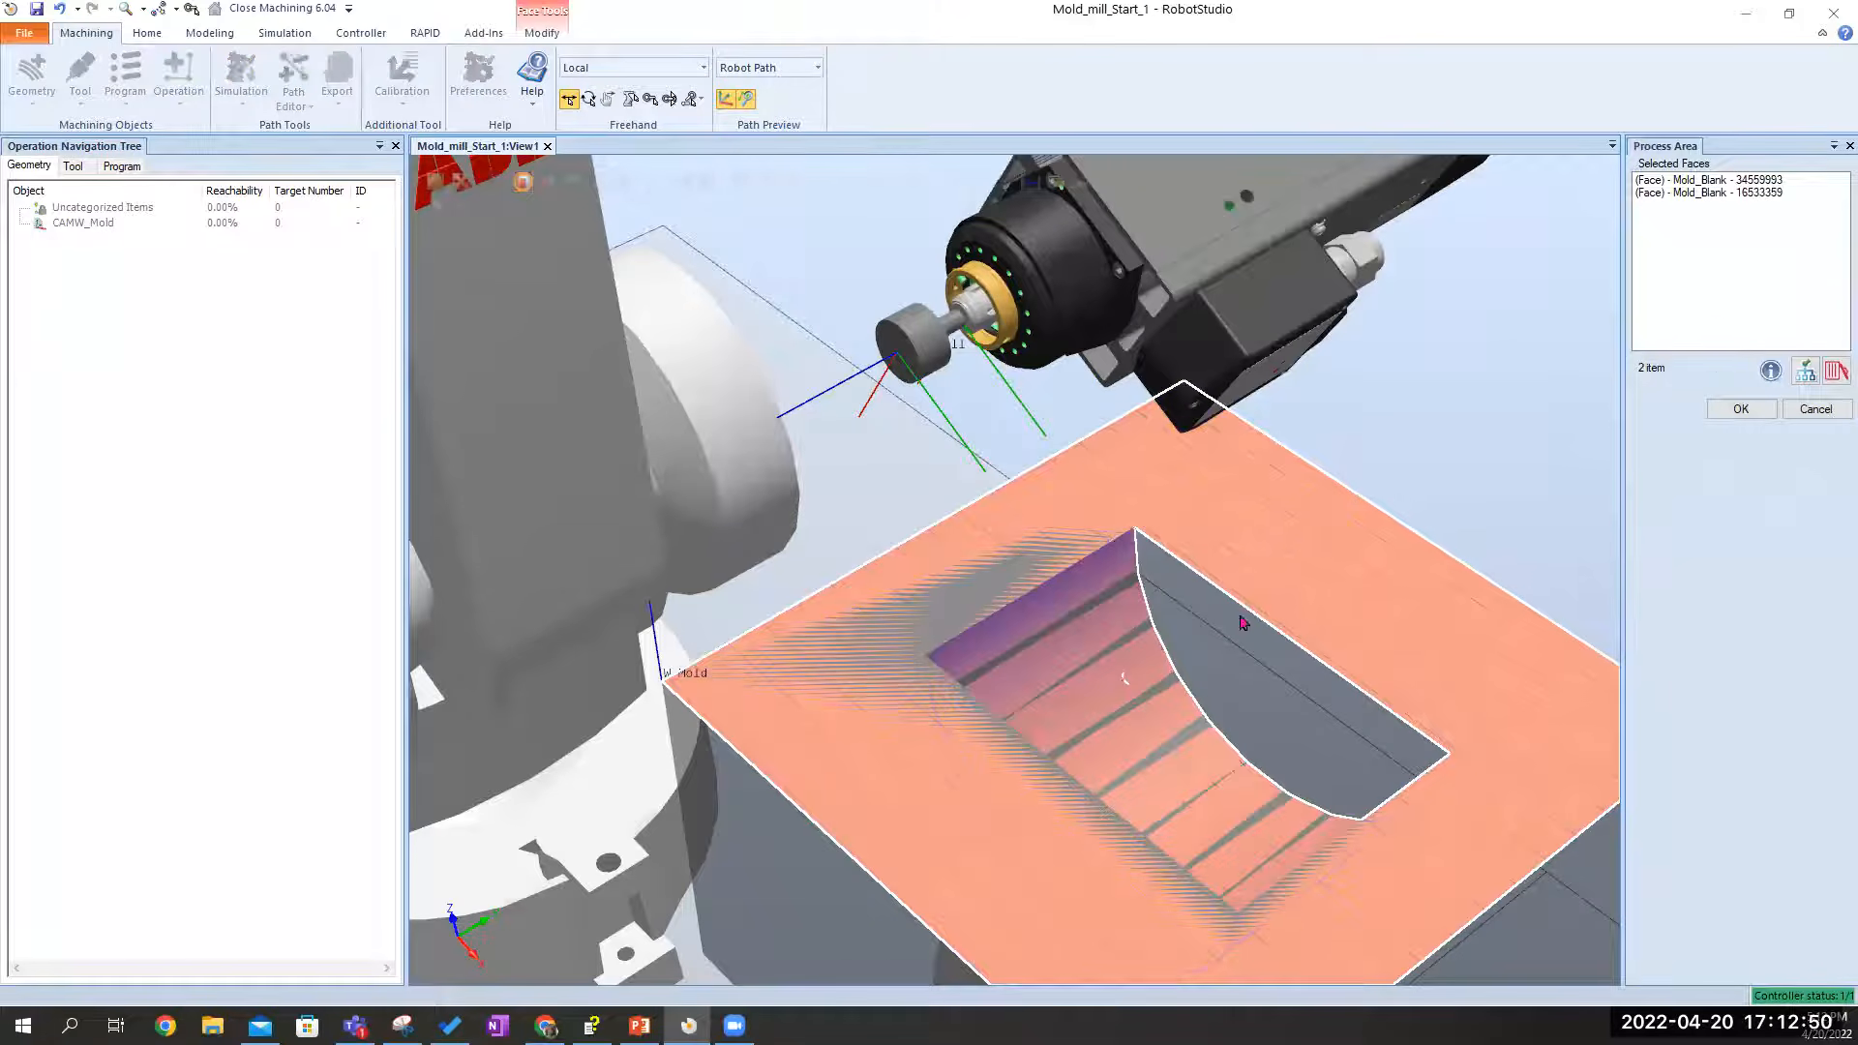
{"action": "left_click", "coordinate": [1739, 411]}
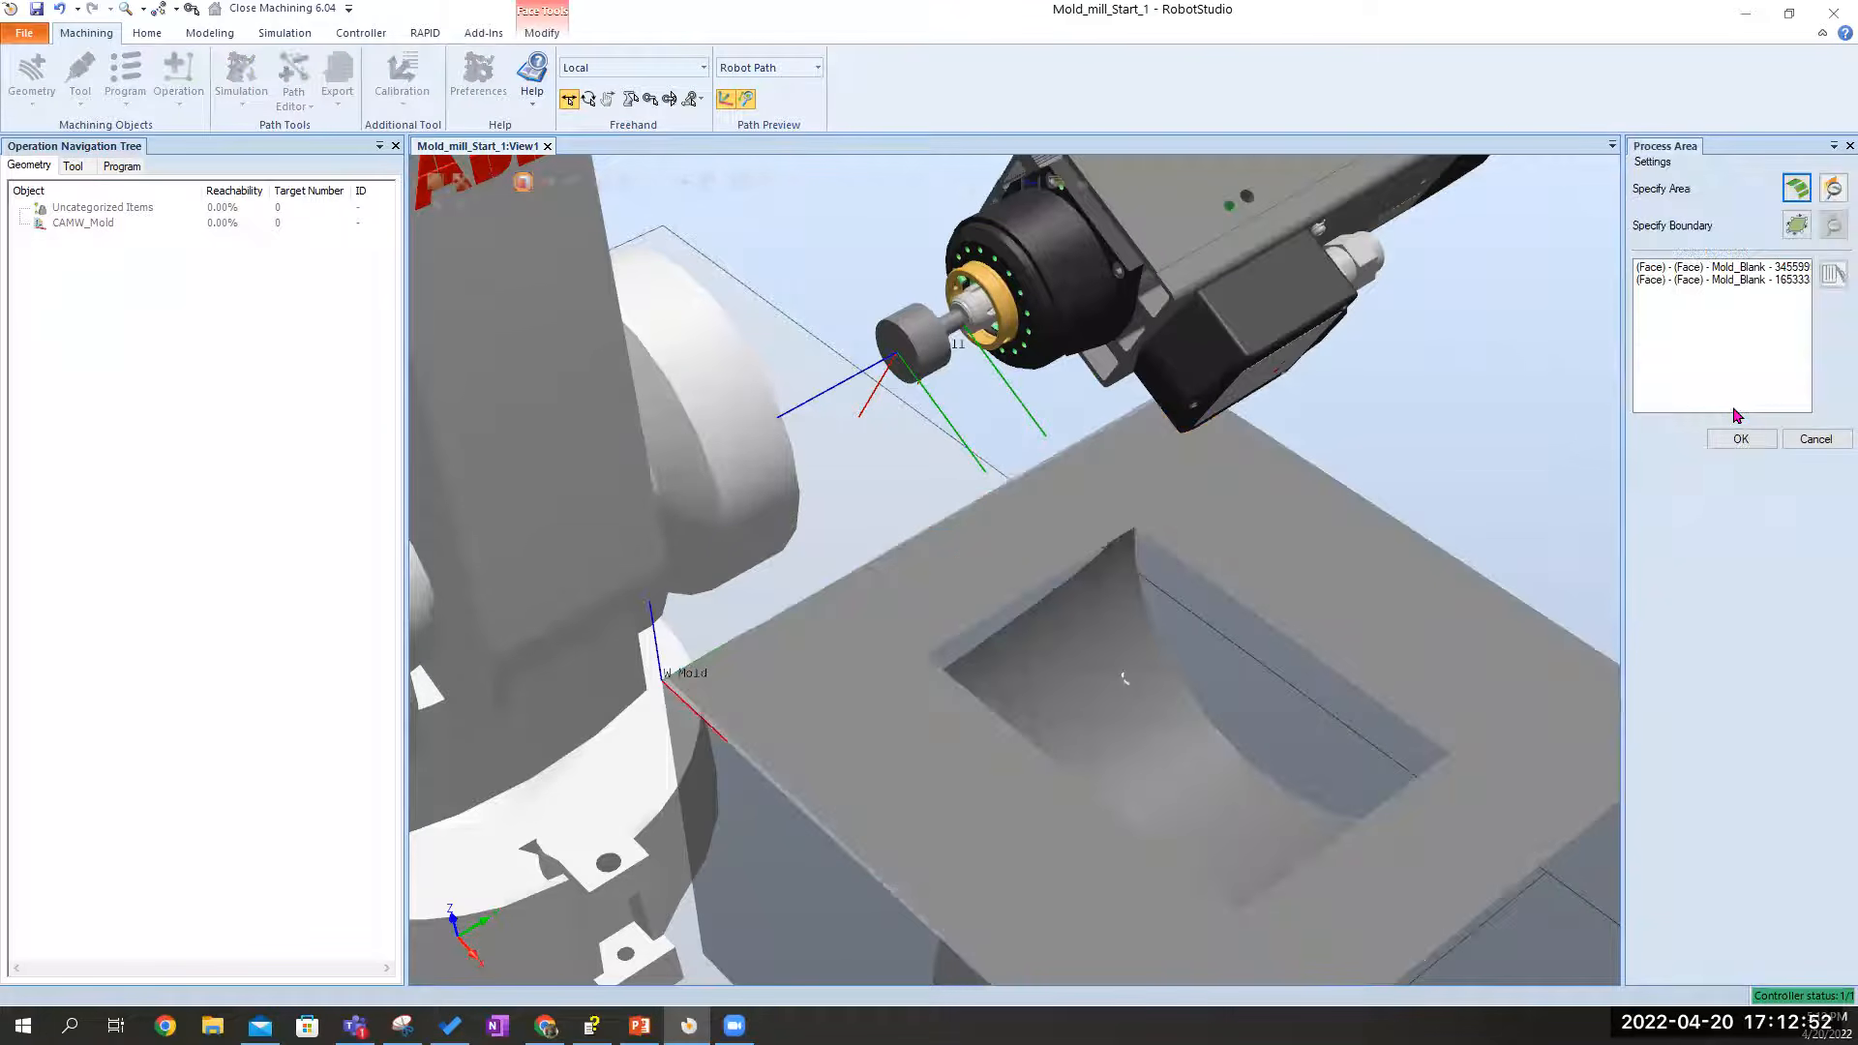
Start specifying the process area boundary and place its SurfaceNormal frame on the mold's top face at about X 50.65, Y 224.57 mm
{"action": "left_click", "coordinate": [1796, 229]}
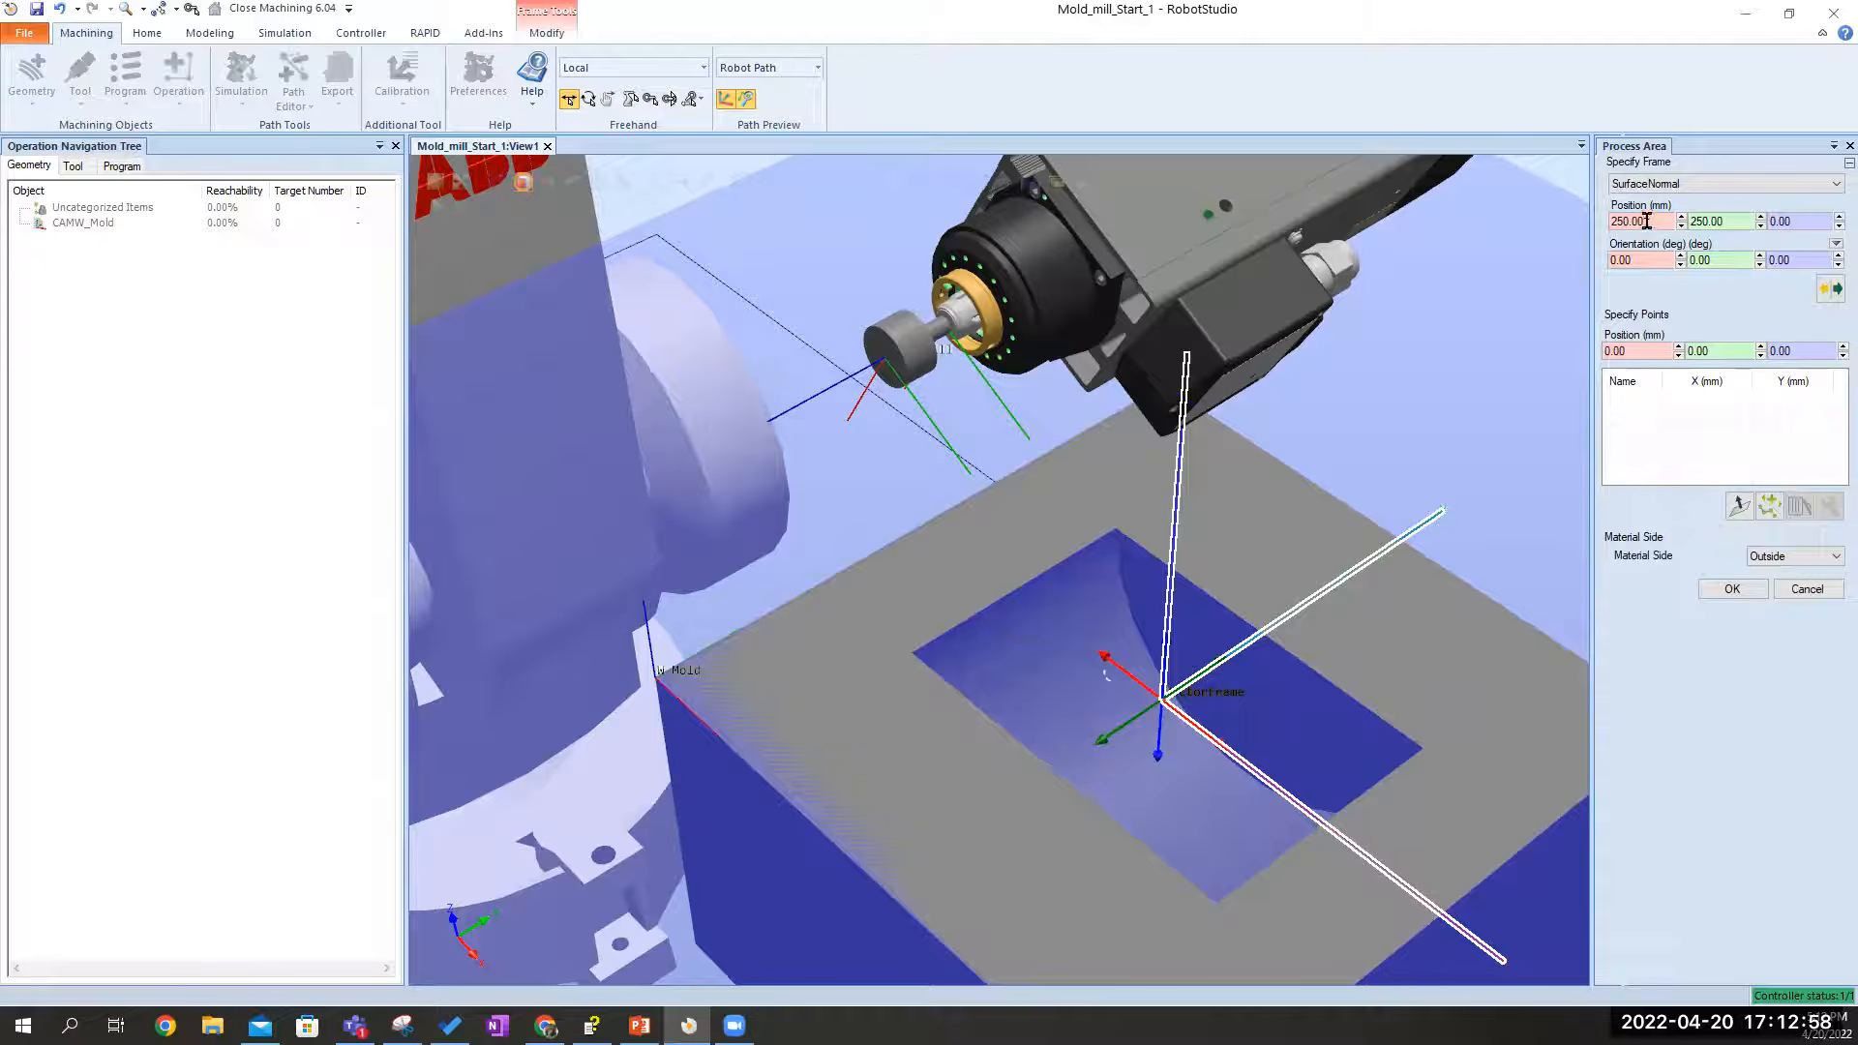
{"action": "left_click", "coordinate": [944, 569]}
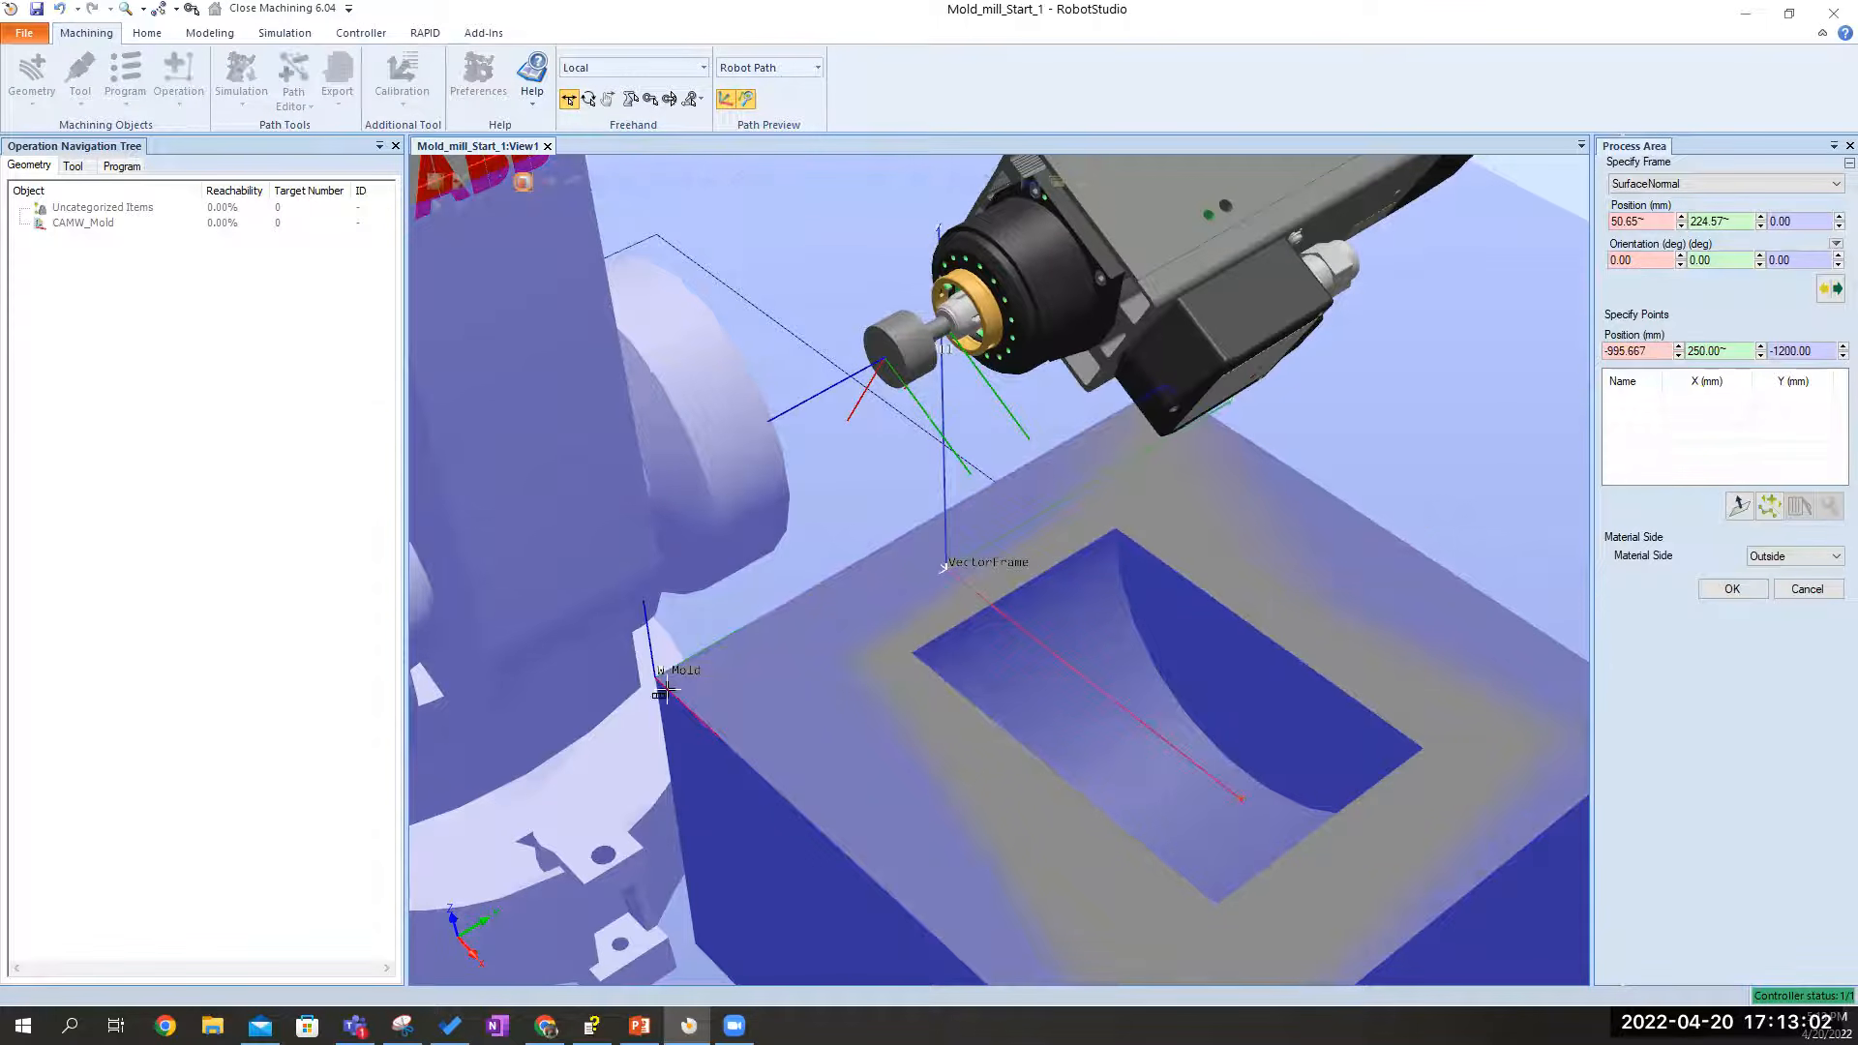
Try to pick the boundary points at the corners of the mold's top face, beginning at the CAMW_Mold origin corner
{"action": "scroll", "coordinate": [675, 666], "scroll_direction": "down", "scroll_amount": 5}
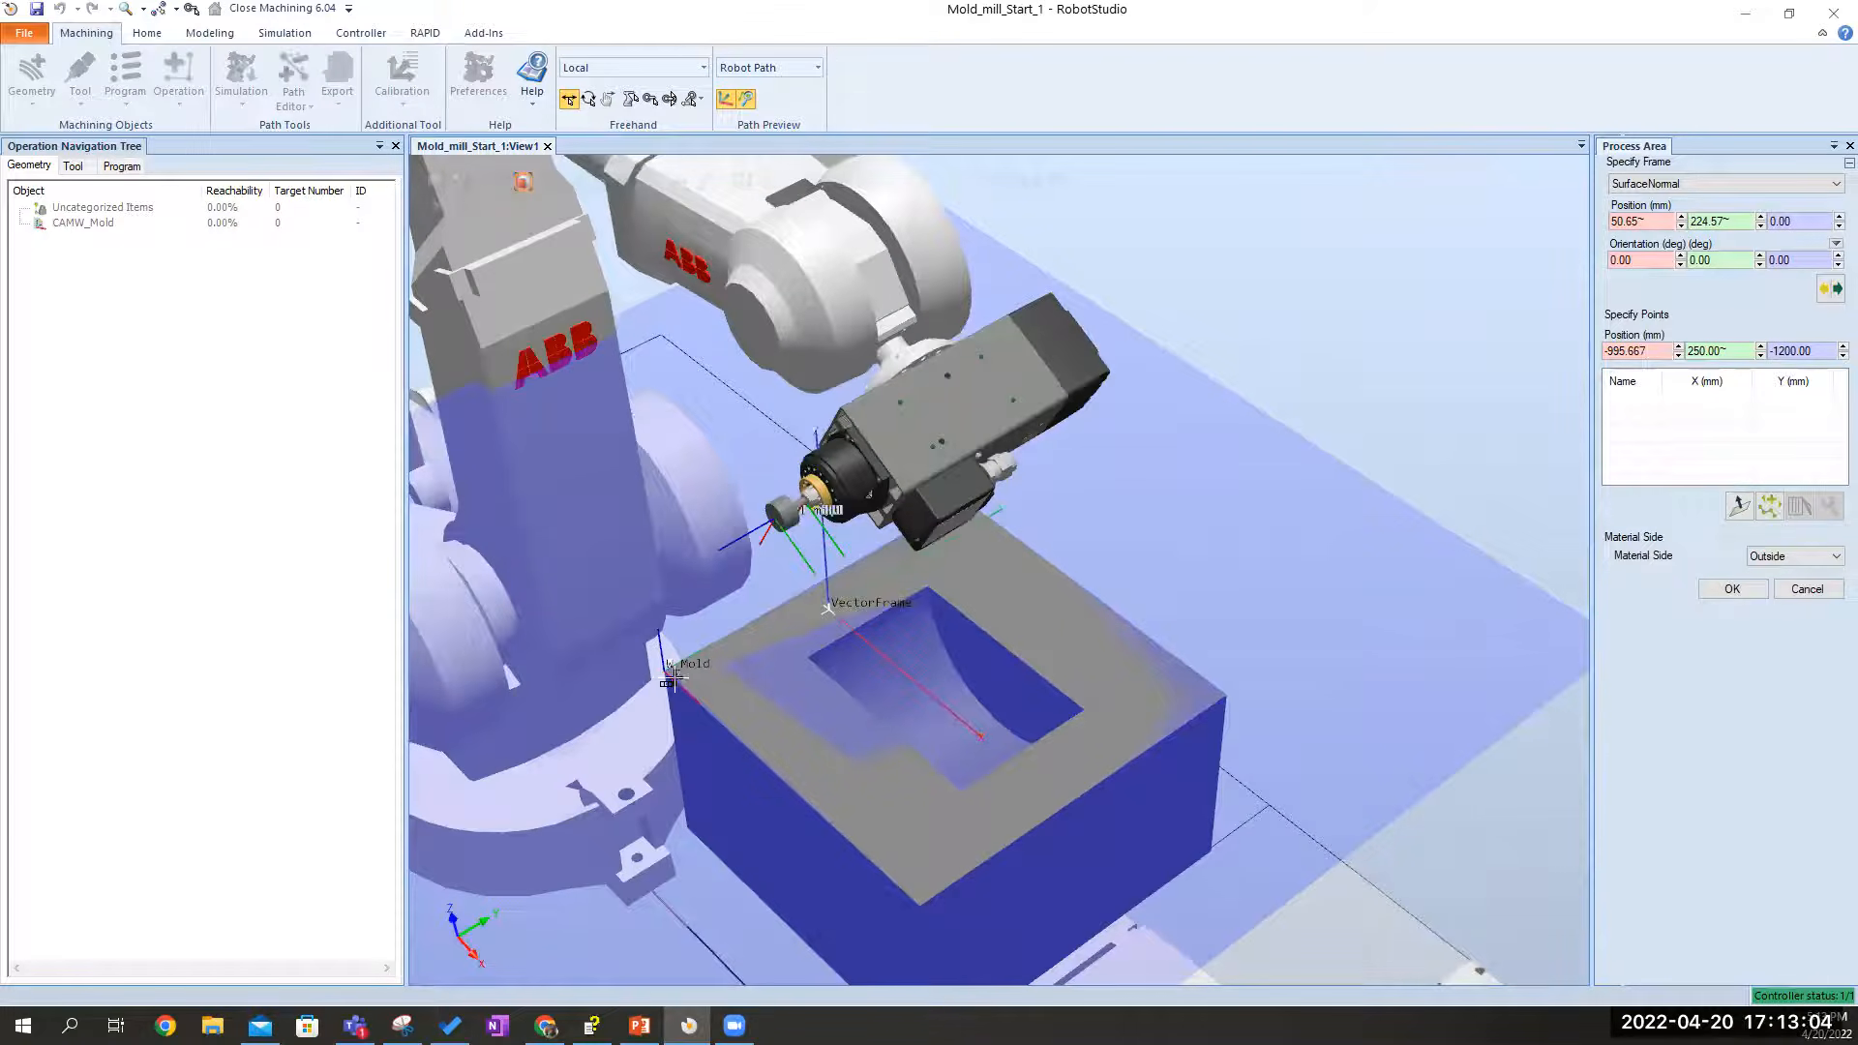
{"action": "scroll", "coordinate": [658, 673], "scroll_direction": "up", "scroll_amount": 4}
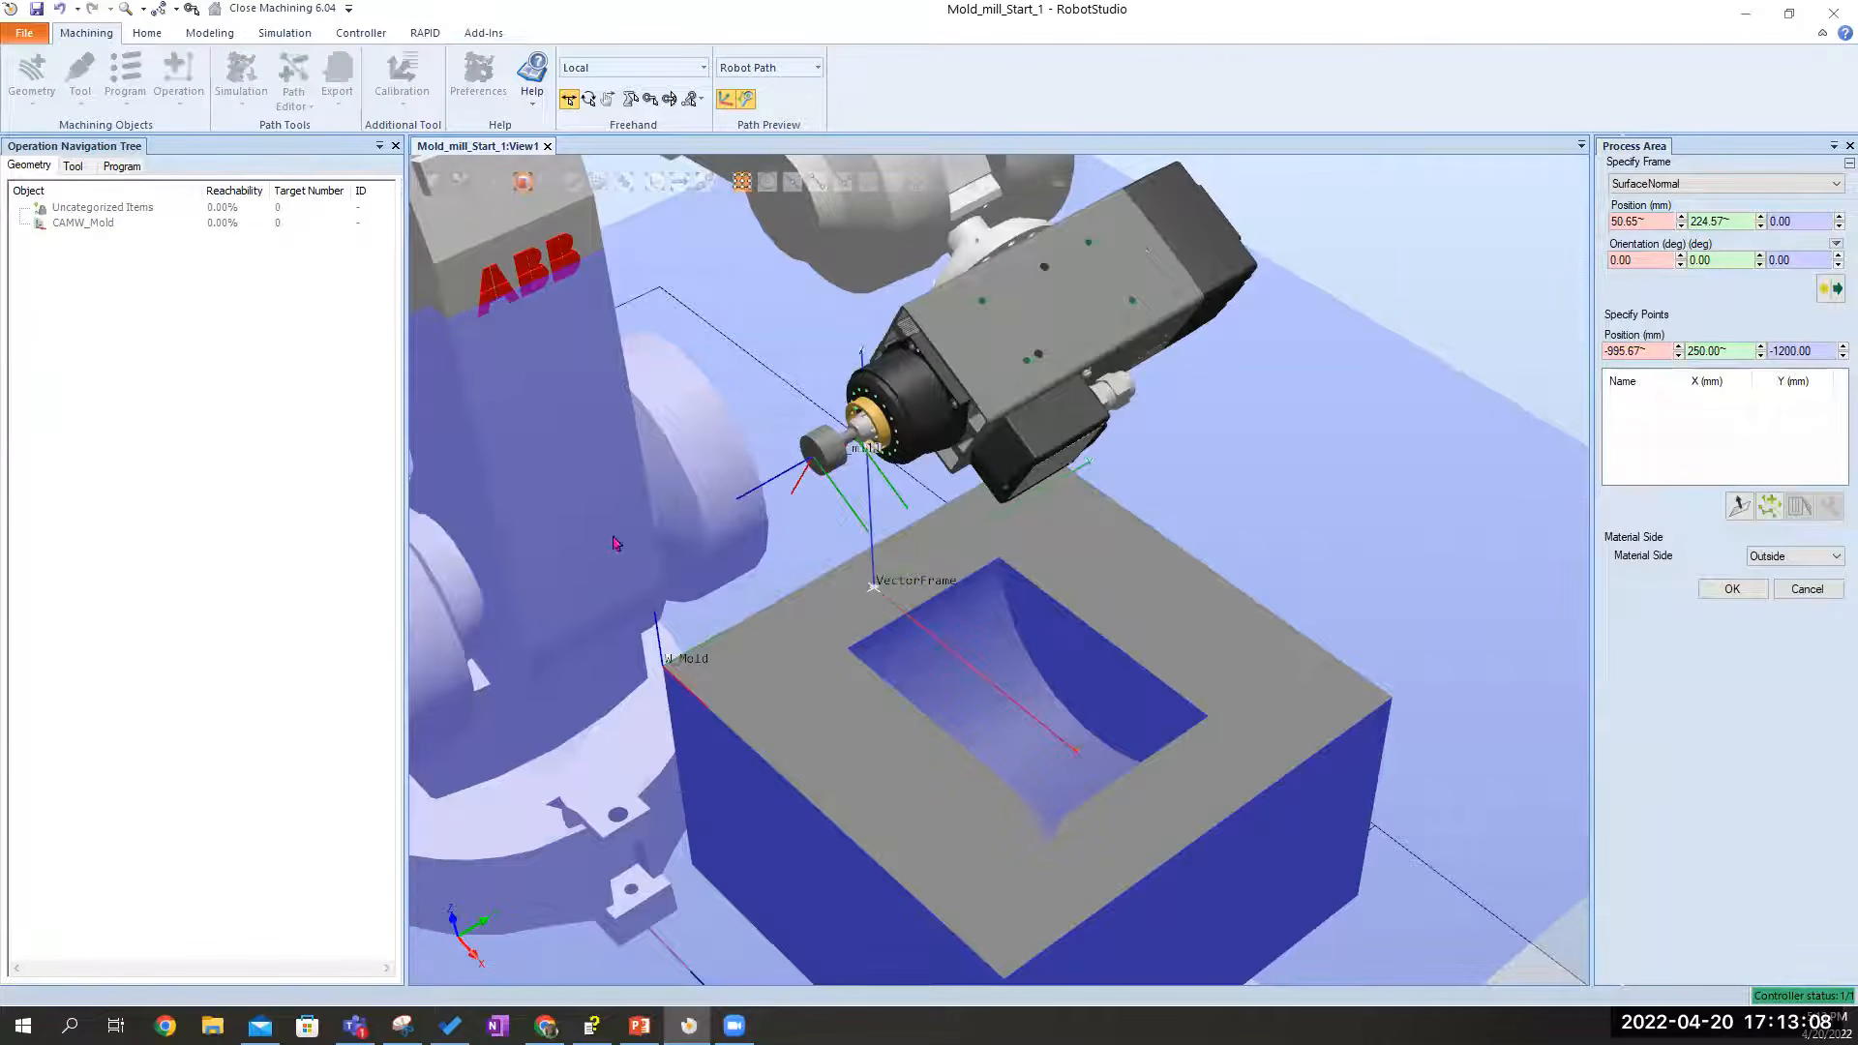
{"action": "left_click", "coordinate": [667, 675]}
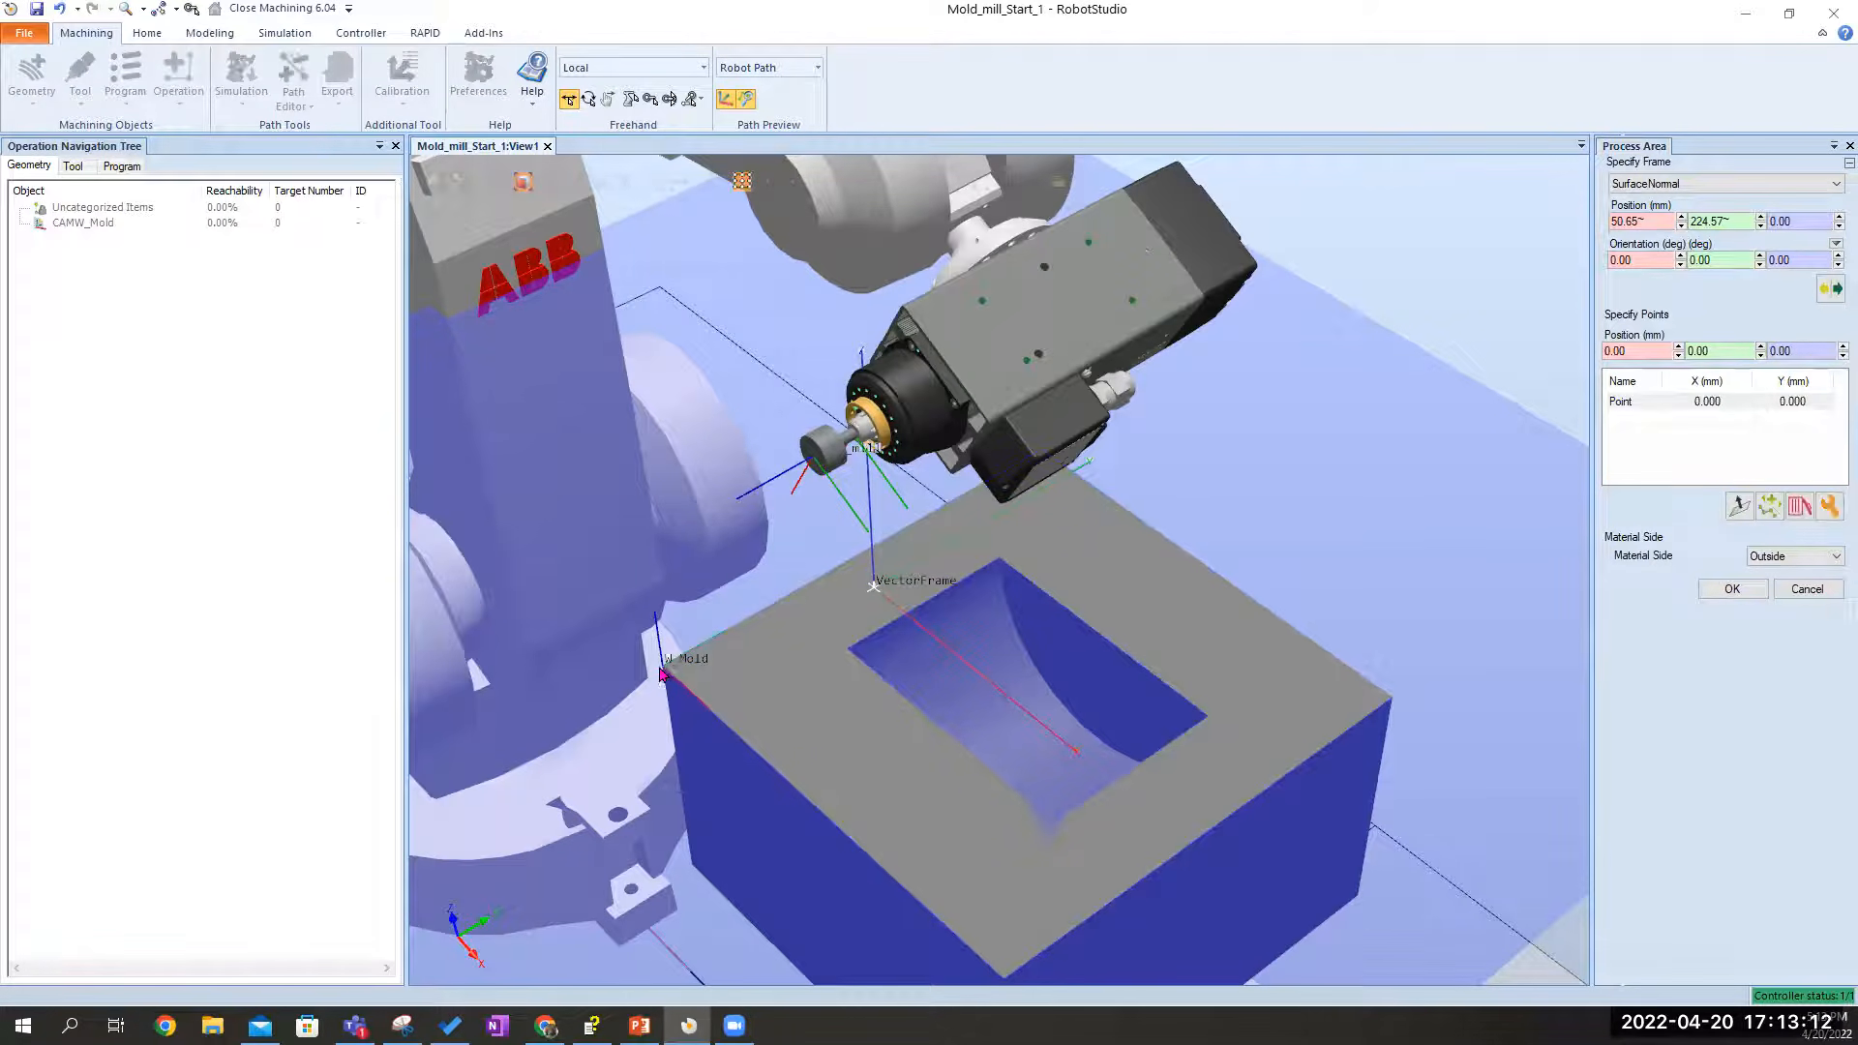
{"action": "left_click", "coordinate": [1002, 978]}
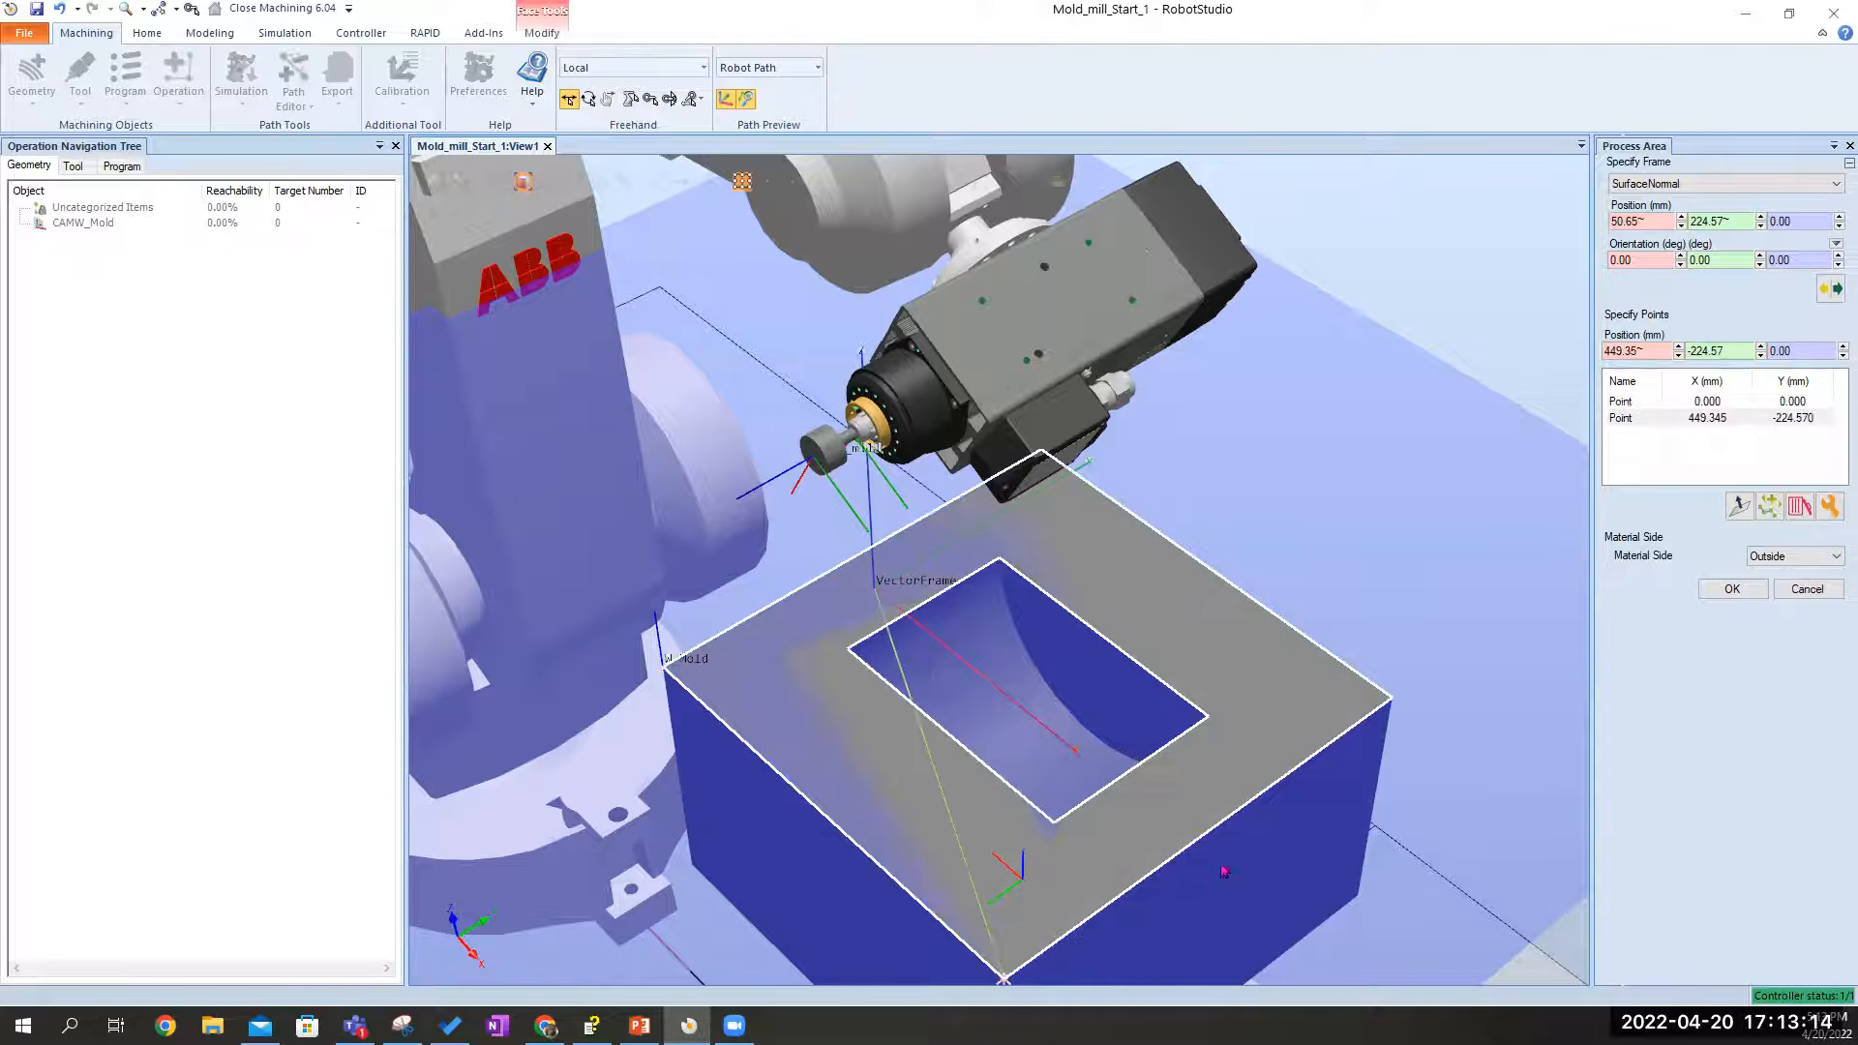
{"action": "left_click", "coordinate": [1391, 701]}
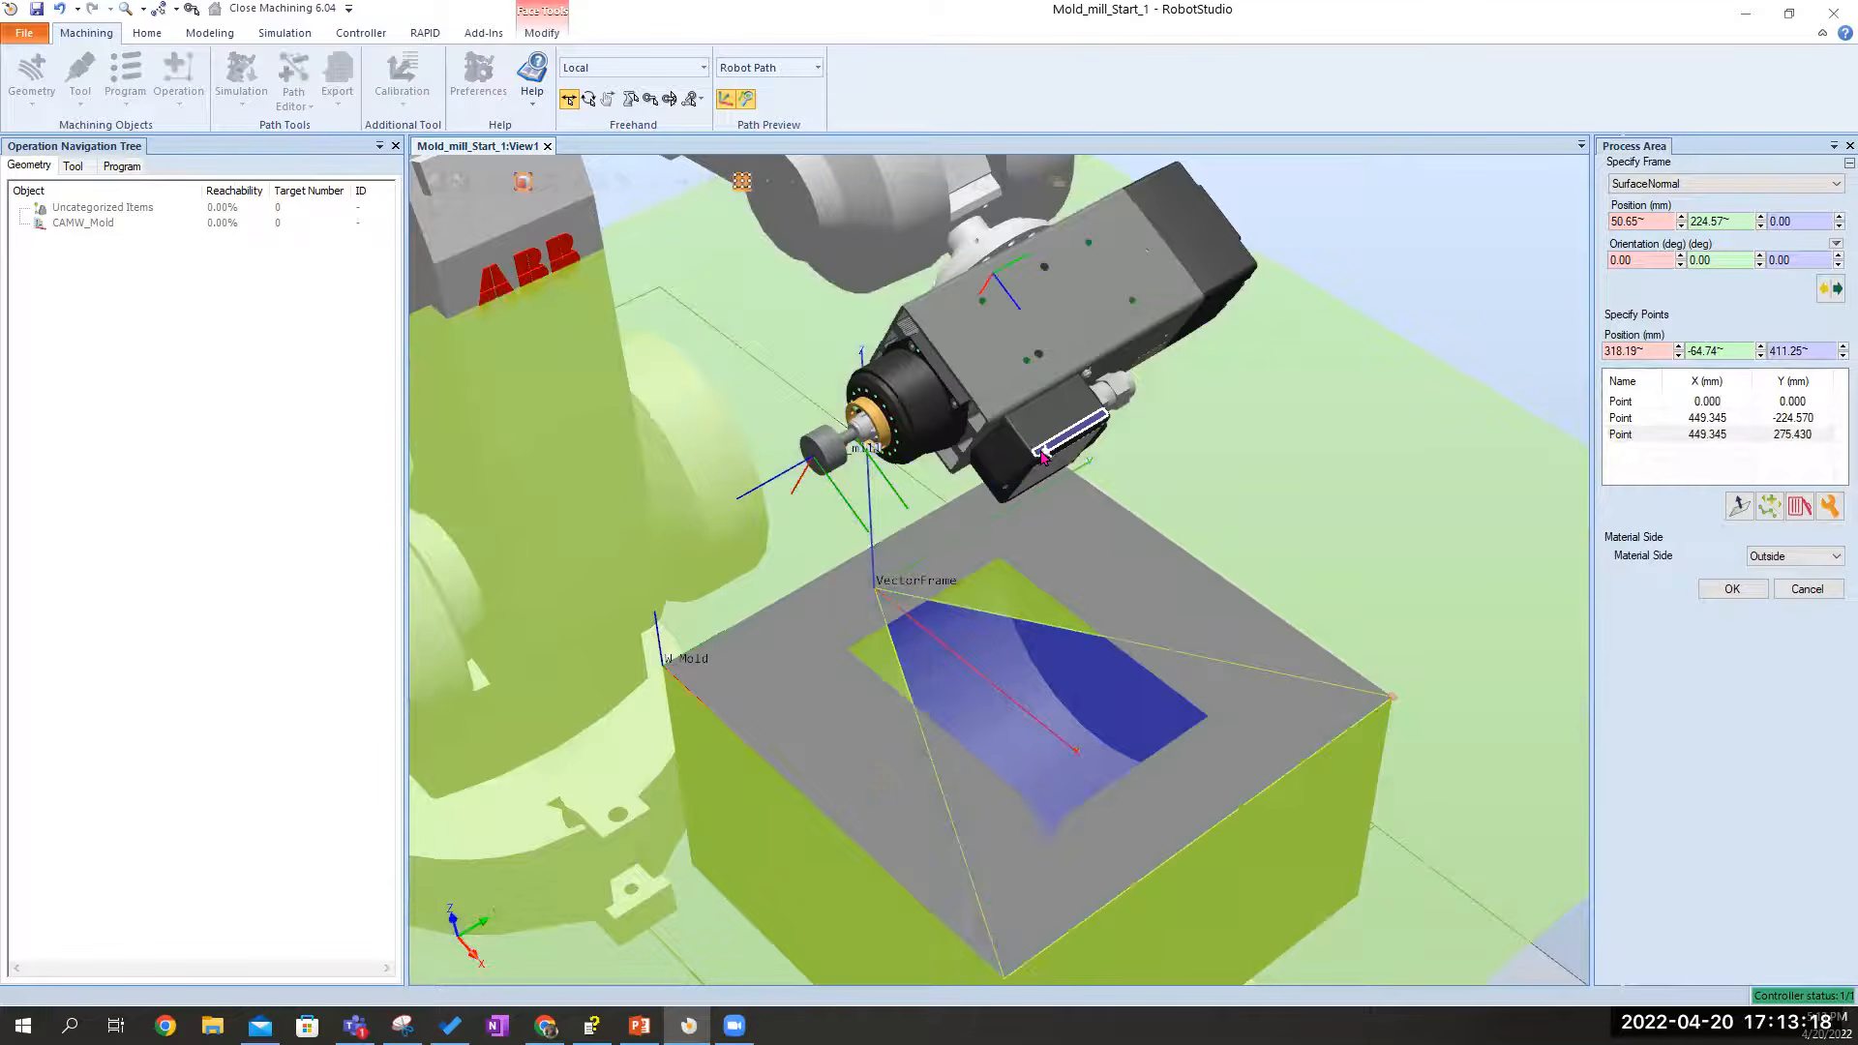
{"action": "scroll", "coordinate": [1068, 485], "scroll_direction": "up", "scroll_amount": 2}
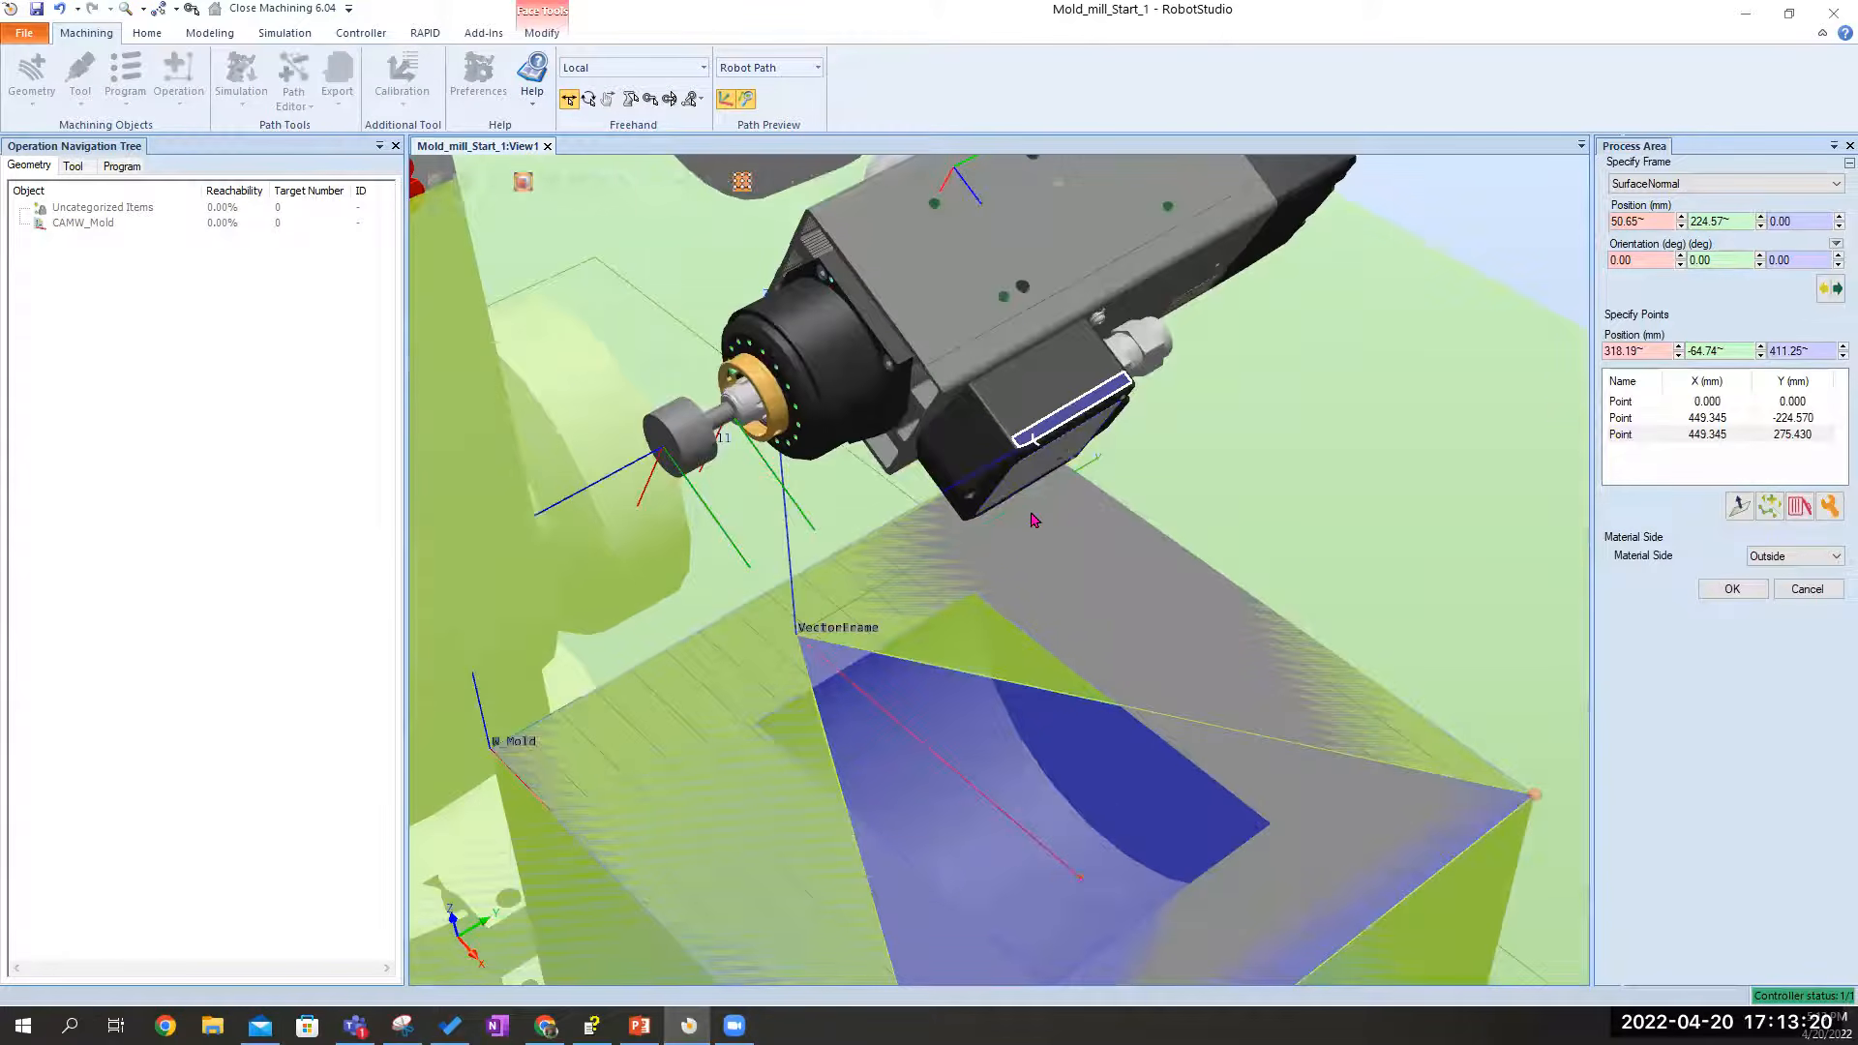
{"action": "left_click_drag", "start_coordinate": [1082, 585], "coordinate": [1045, 455], "text": "ctrl+shift"}
{"action": "left_click_drag", "start_coordinate": [1046, 455], "coordinate": [1176, 174], "text": "ctrl"}
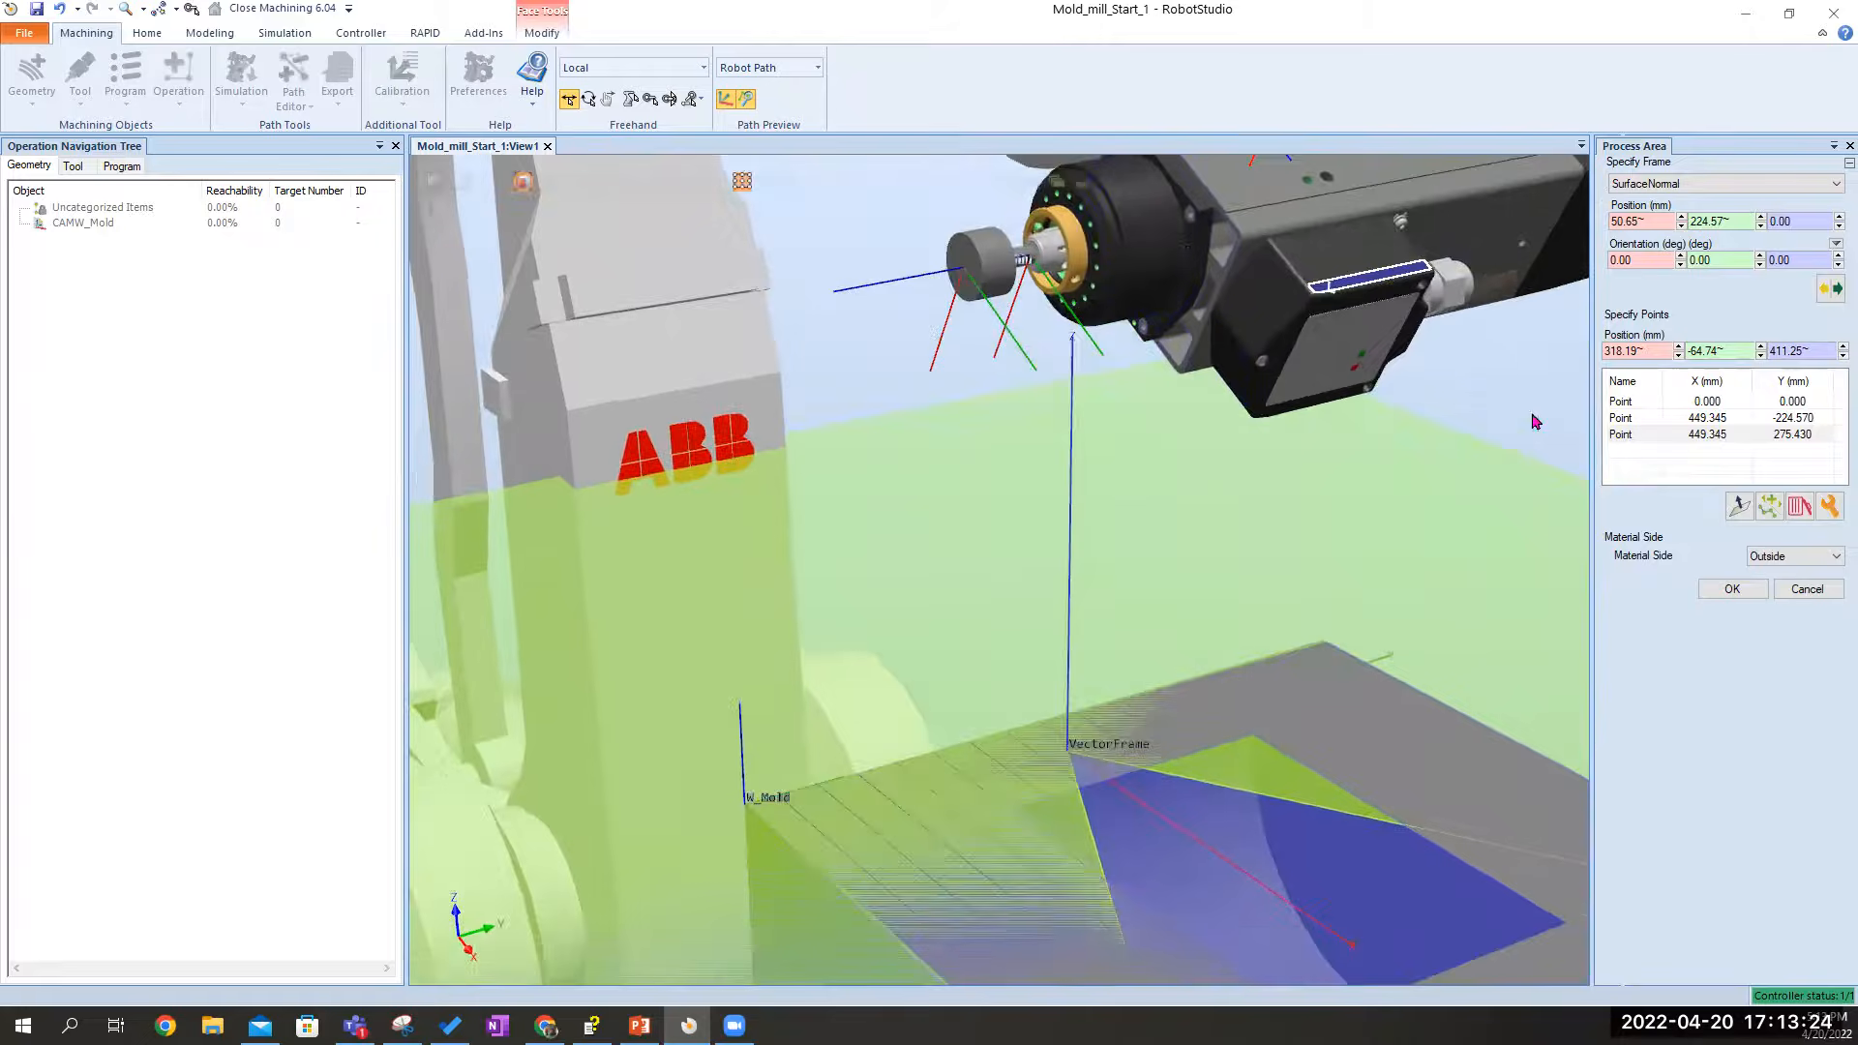
{"action": "left_click", "coordinate": [754, 807]}
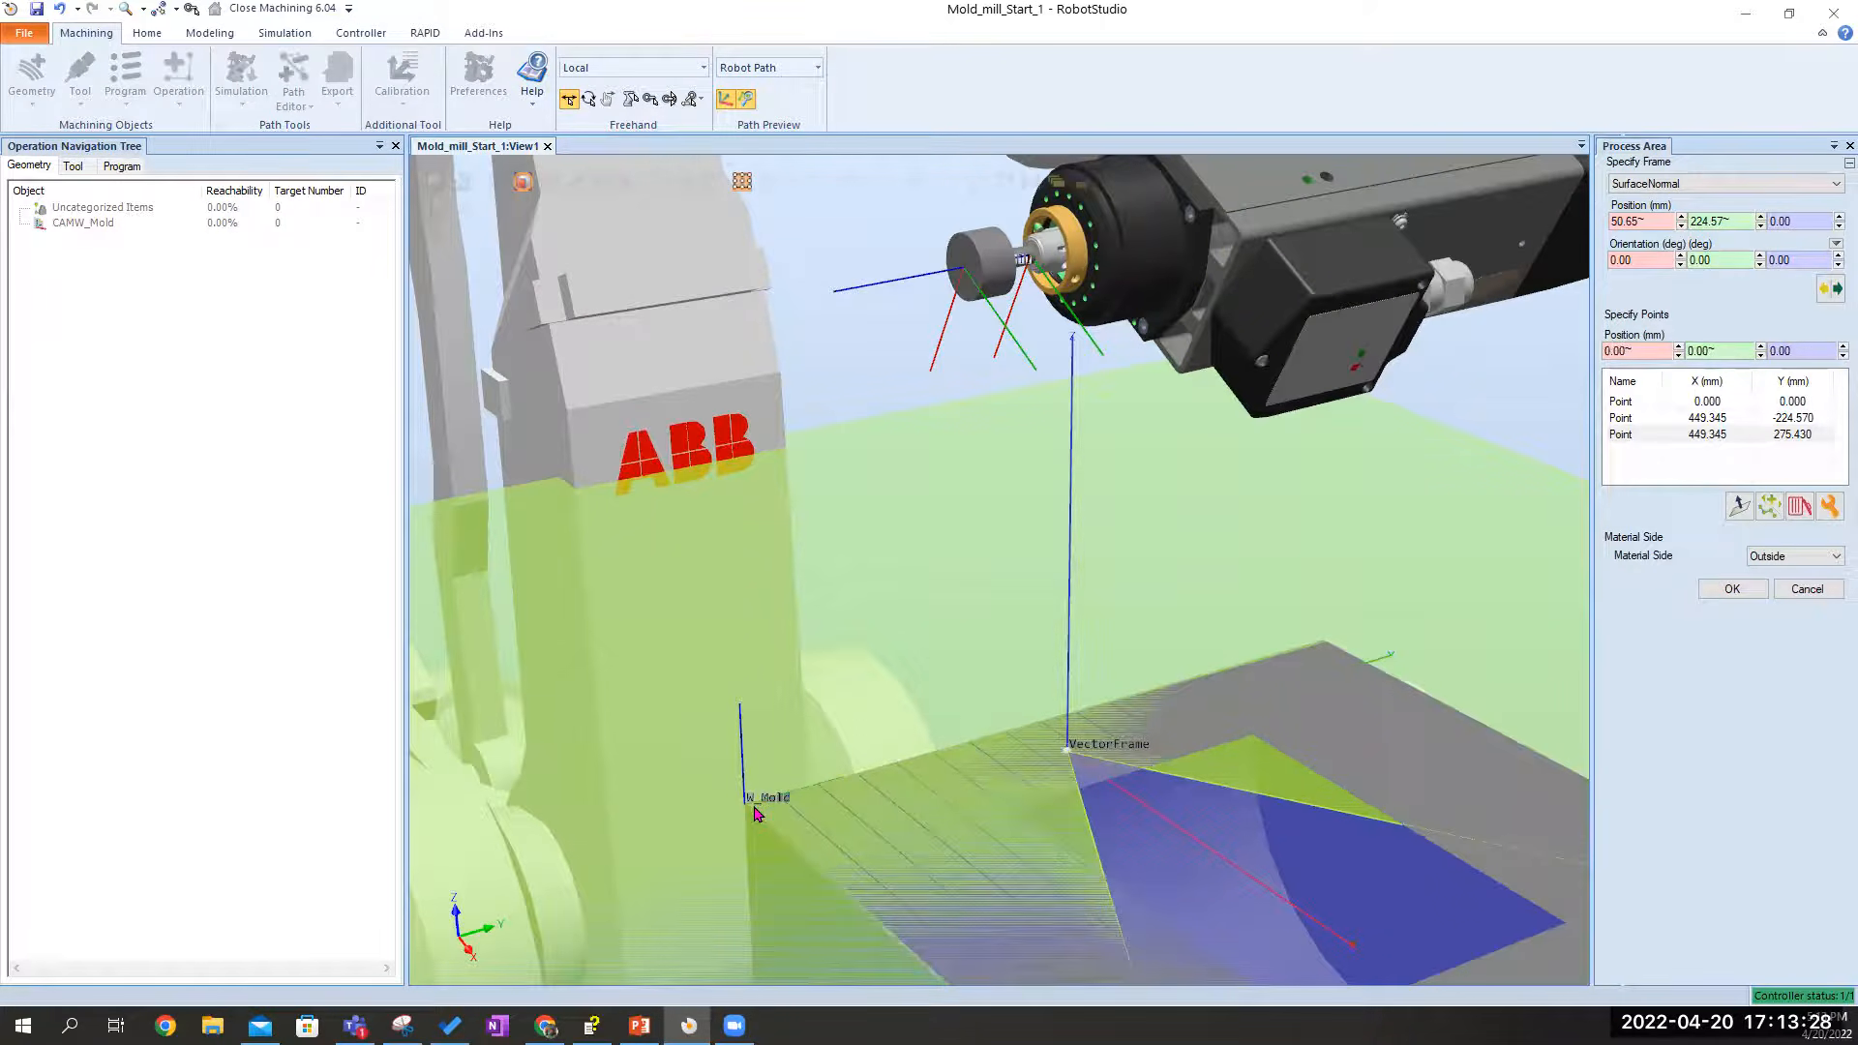
Check where the listed boundary points lie on the mold and remove all of them from the boundary
{"action": "left_click", "coordinate": [1808, 405]}
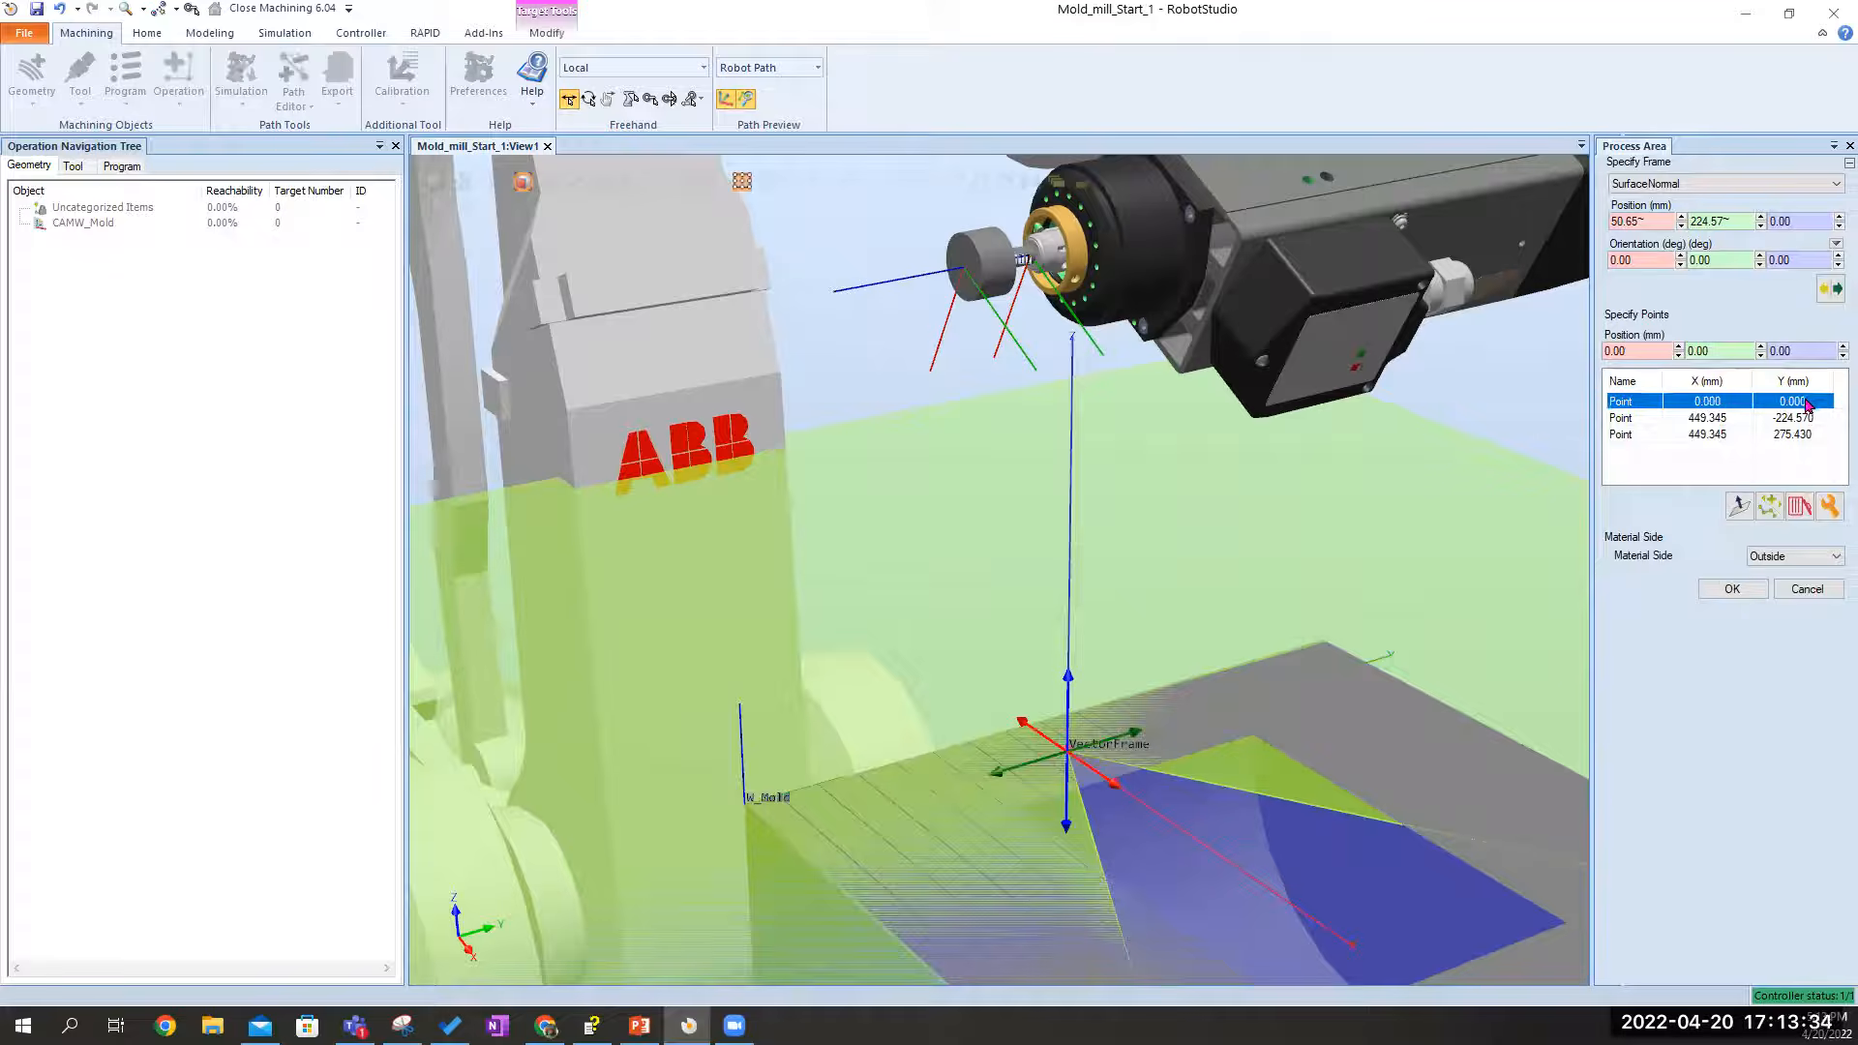
{"action": "left_click", "coordinate": [1801, 505]}
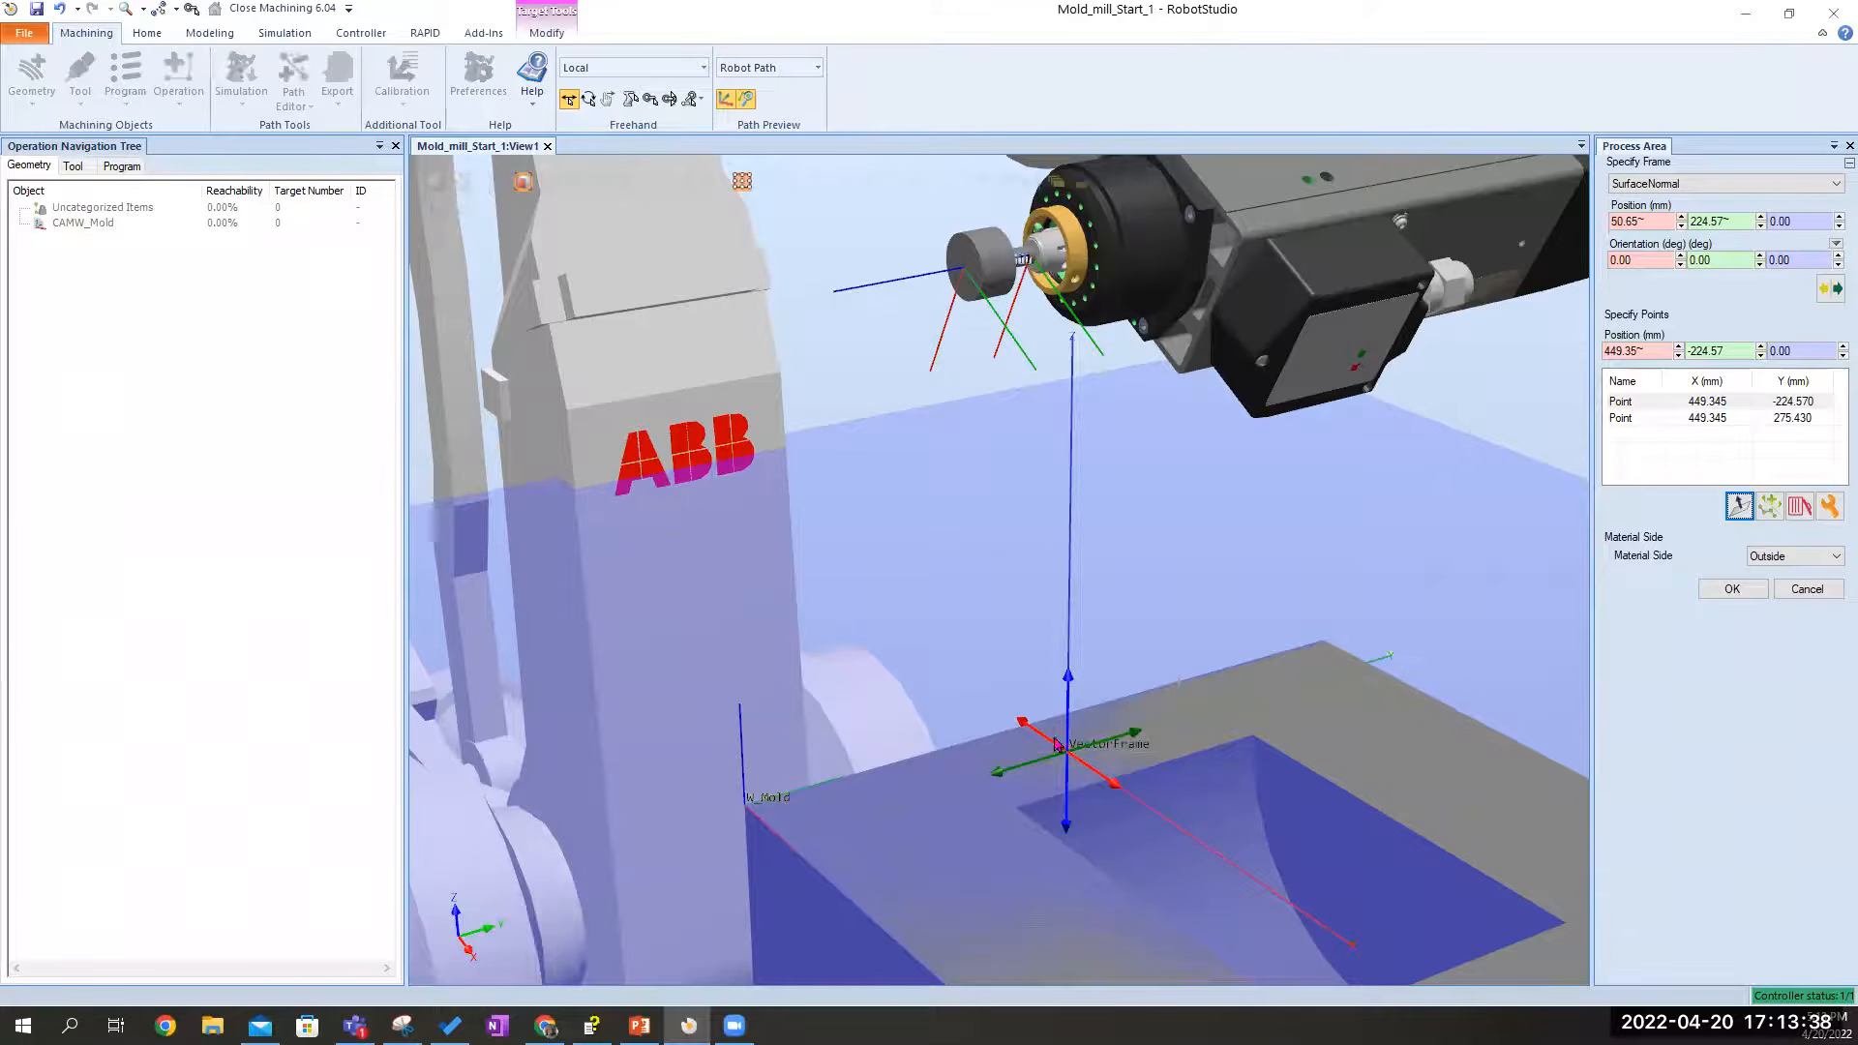
{"action": "left_click", "coordinate": [1702, 418]}
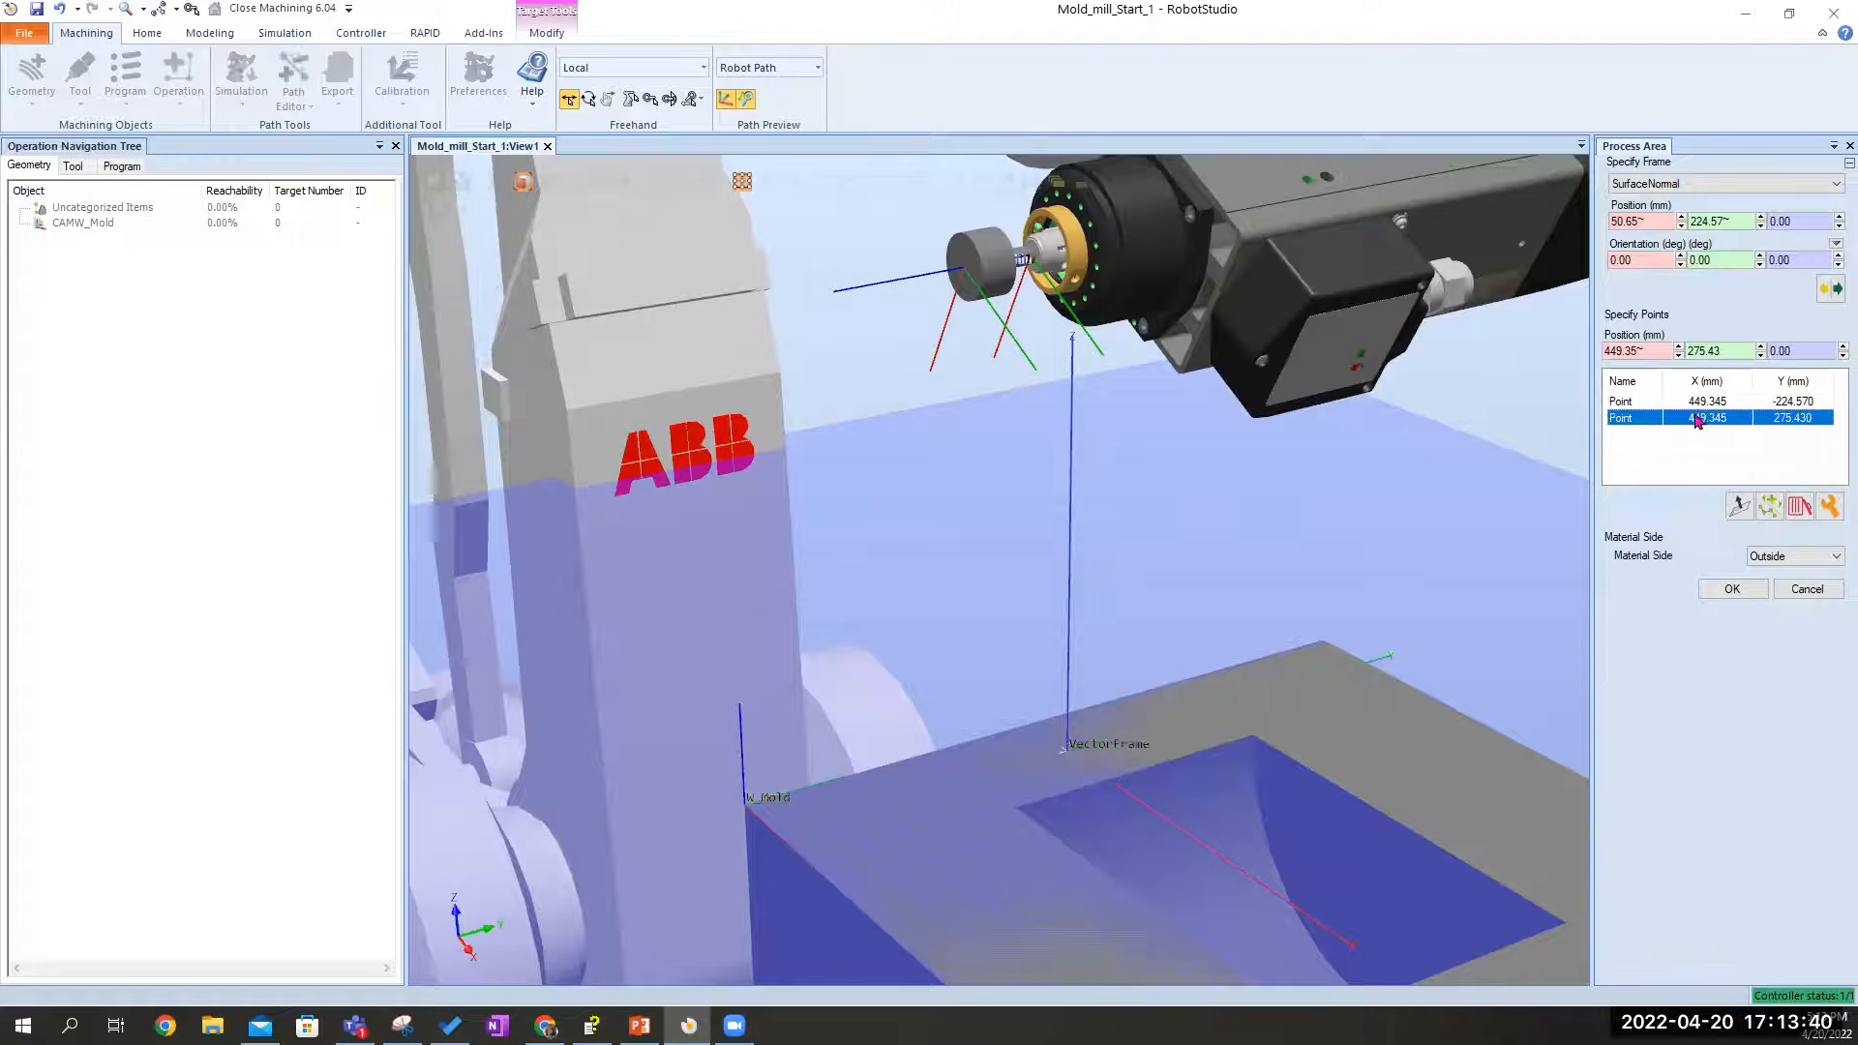
{"action": "left_click", "coordinate": [1698, 403]}
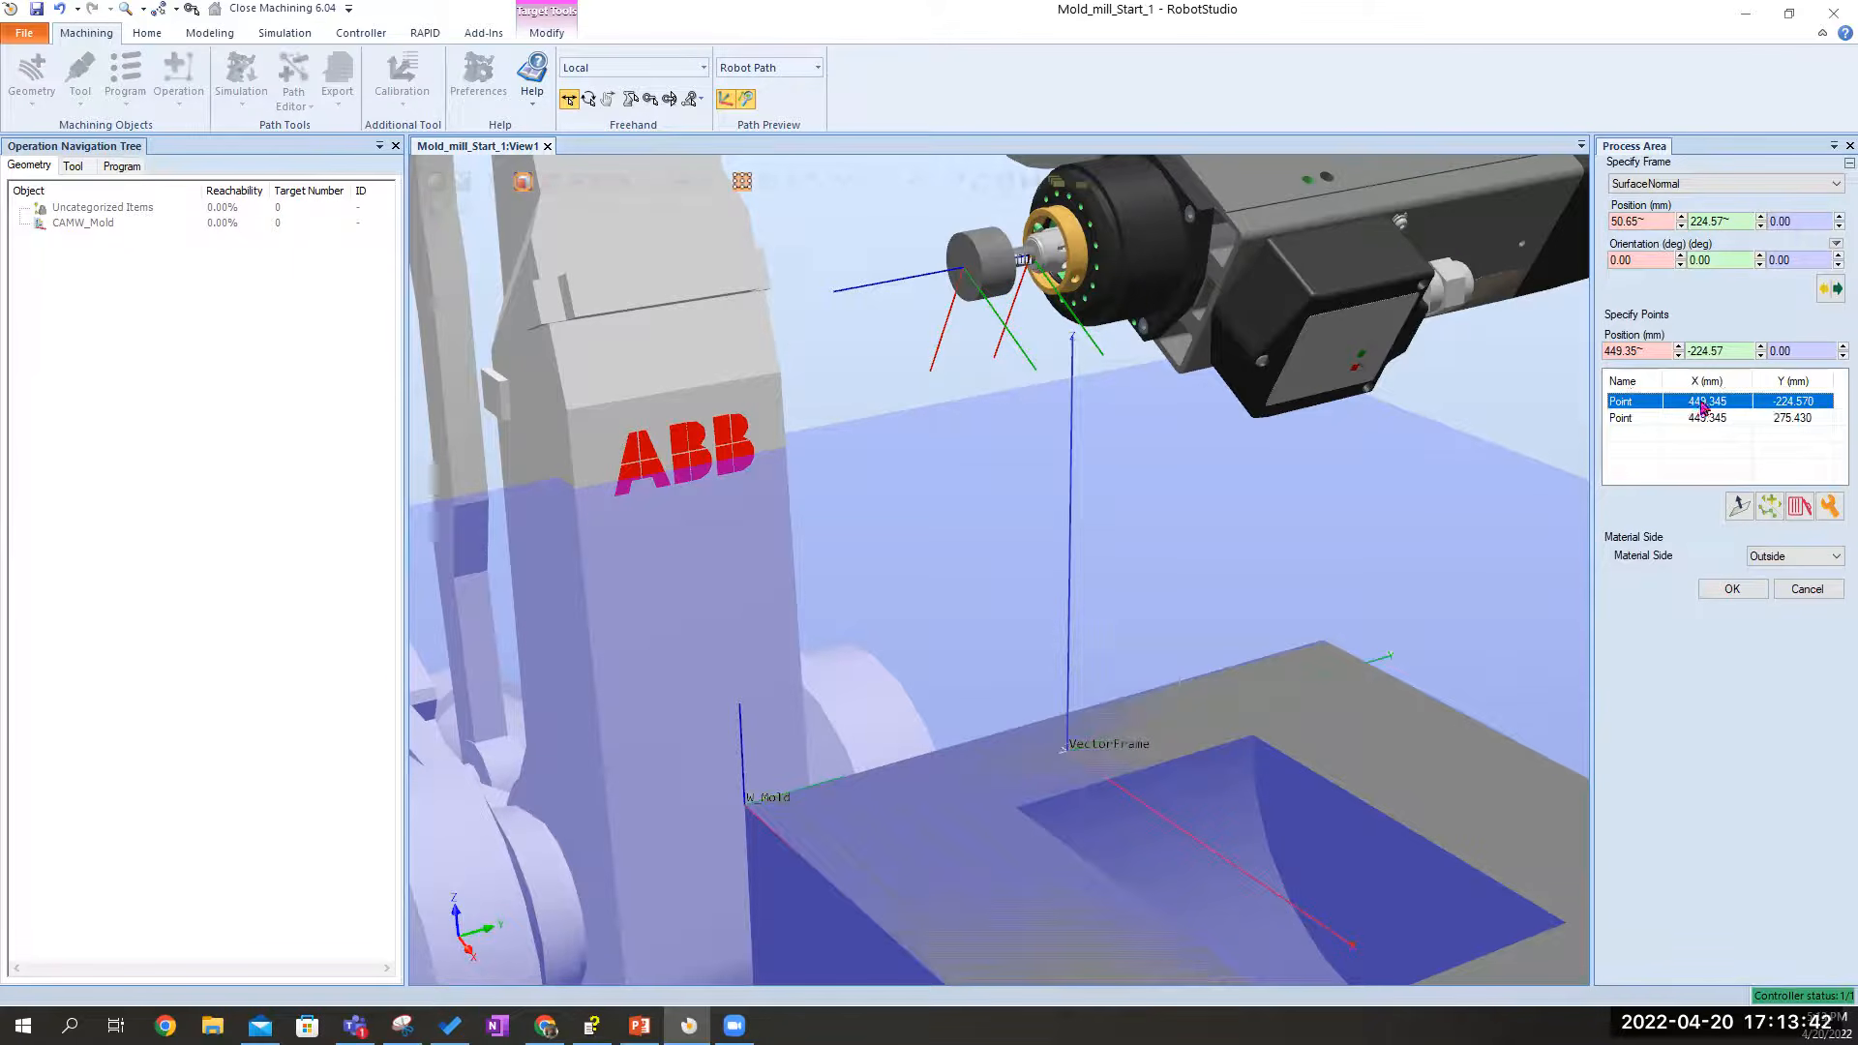
{"action": "scroll", "coordinate": [1438, 620], "scroll_direction": "down", "scroll_amount": 3}
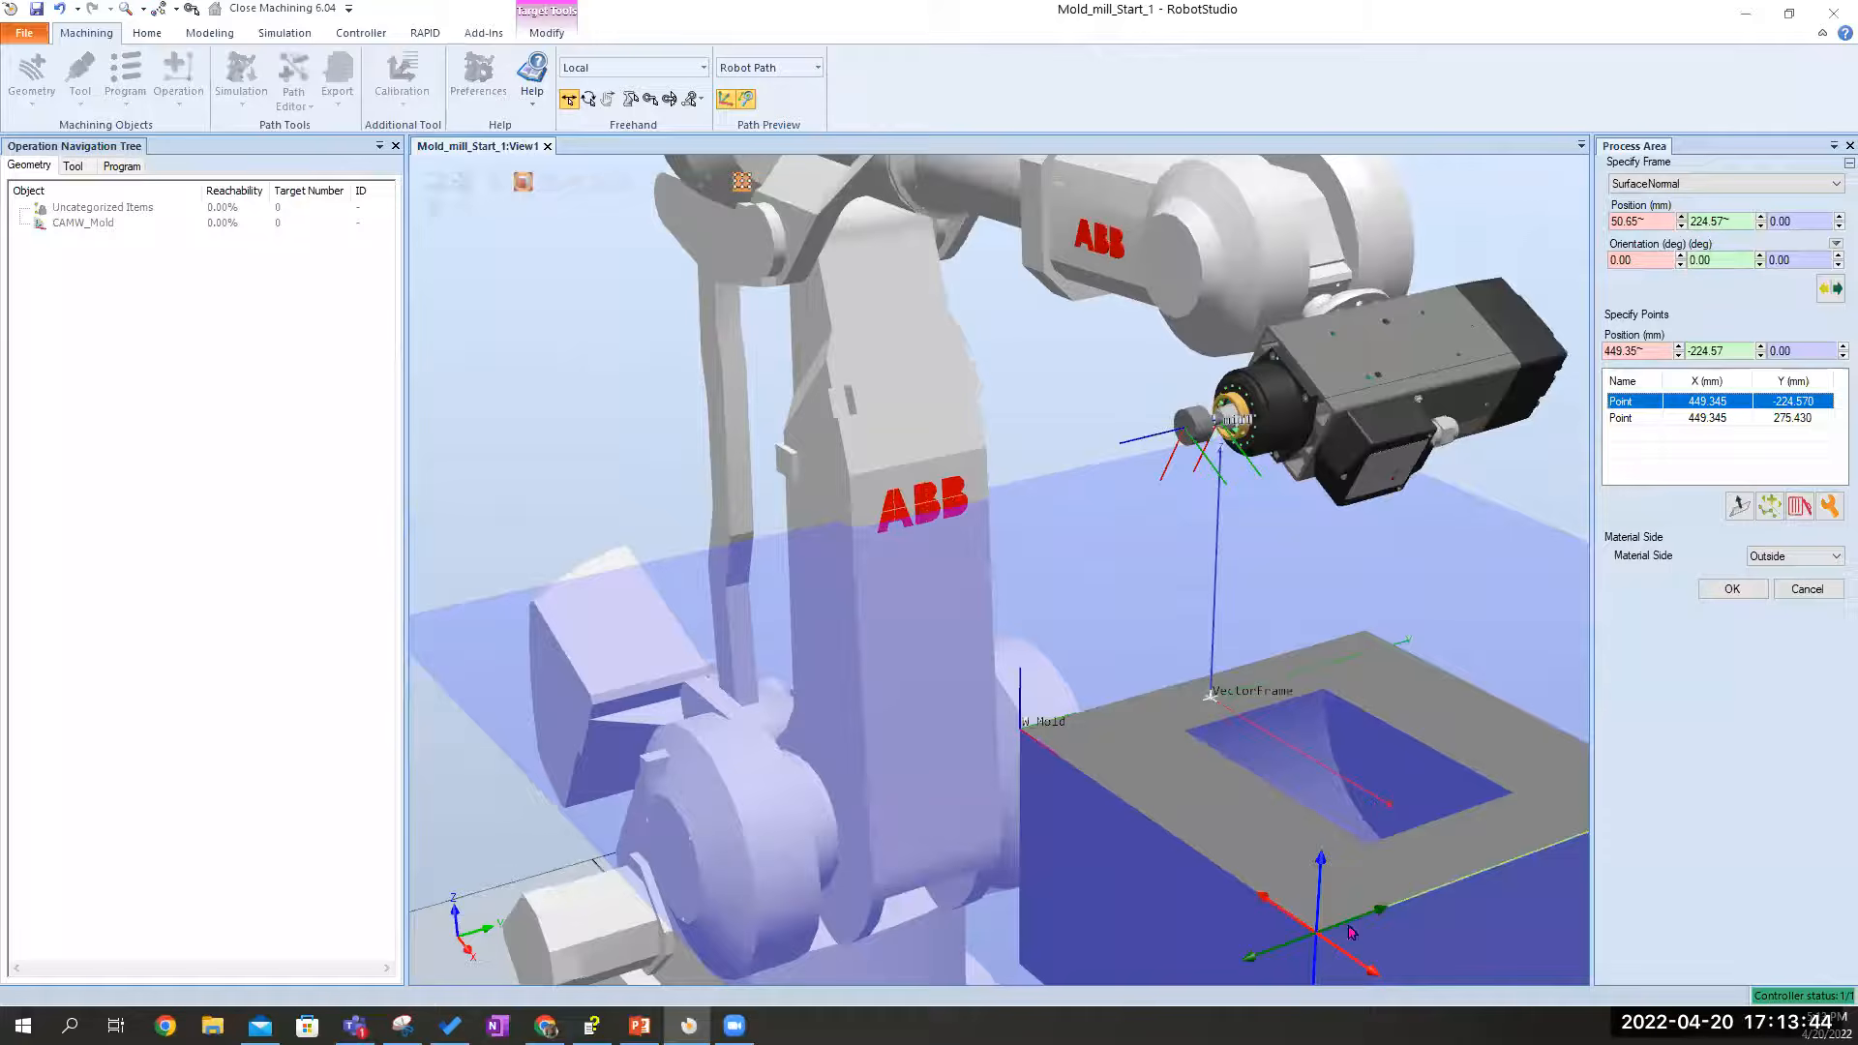
{"action": "left_click", "coordinate": [1716, 420]}
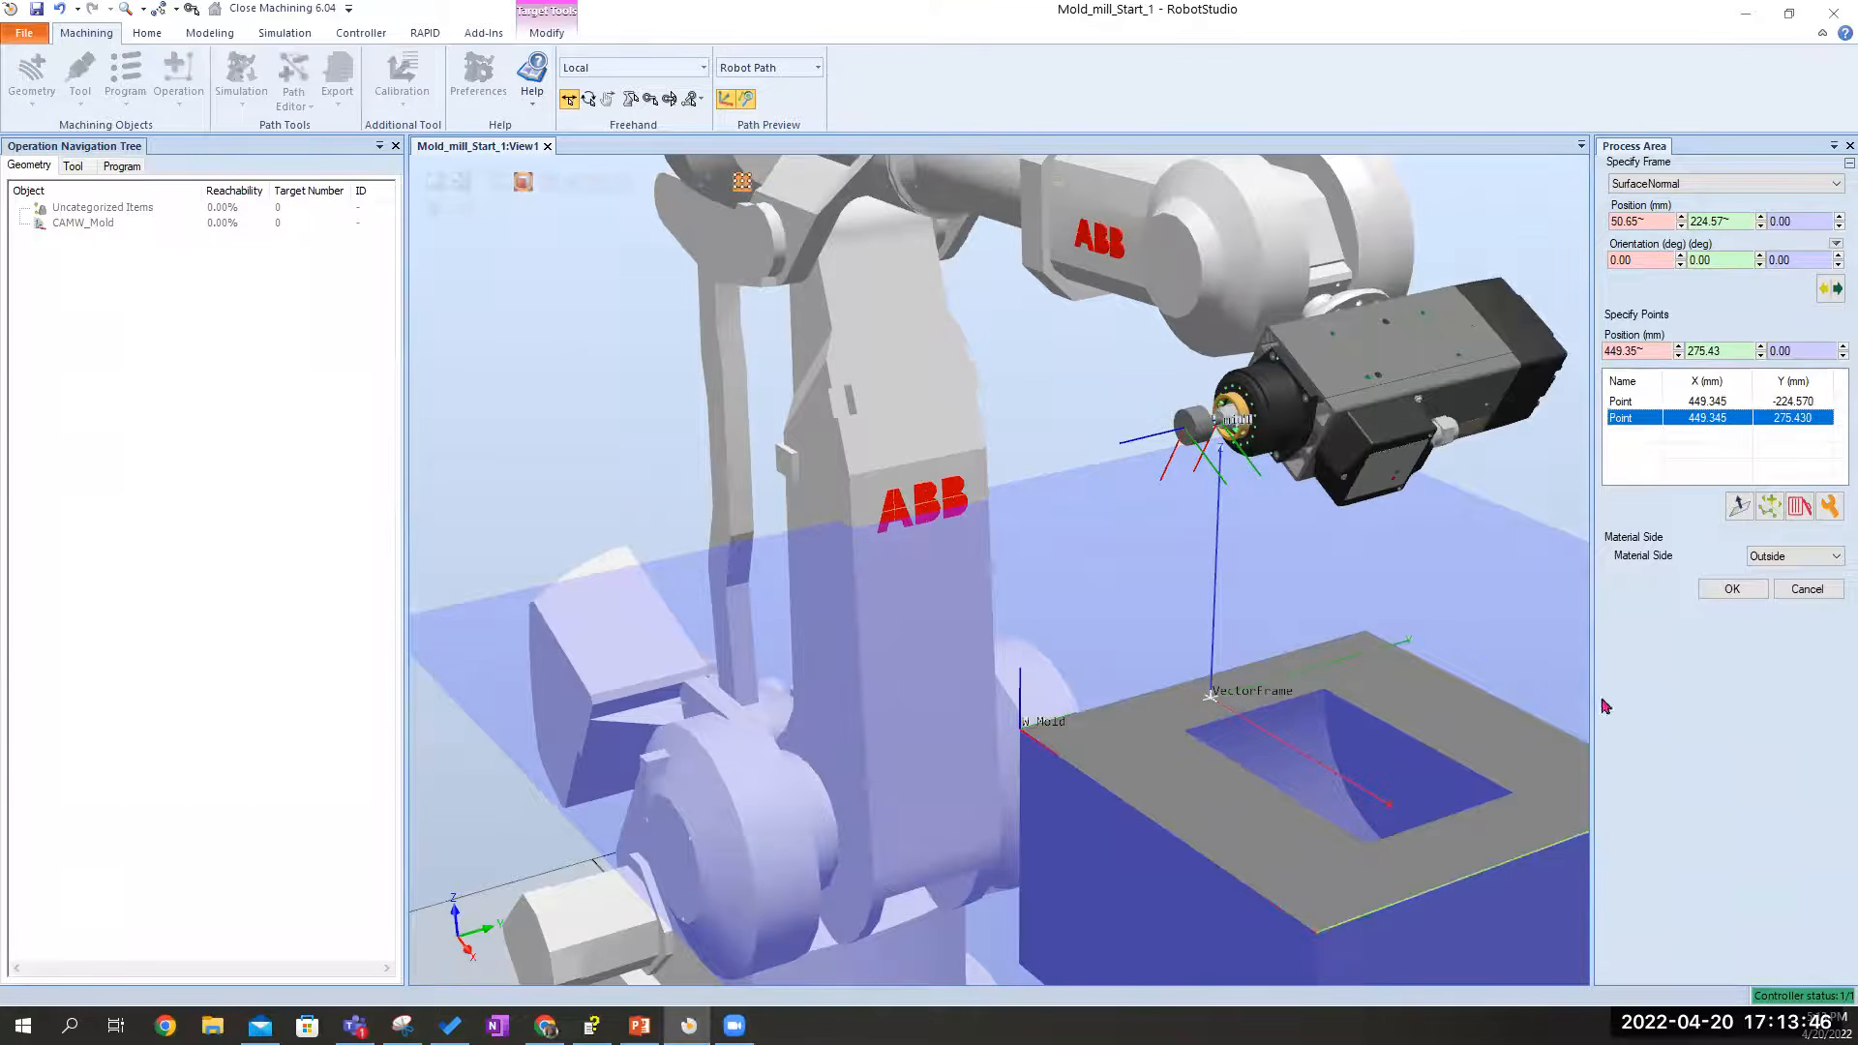
{"action": "left_click_drag", "start_coordinate": [1501, 896], "coordinate": [1556, 883], "text": "ctrl+shift"}
{"action": "left_click", "coordinate": [1698, 420]}
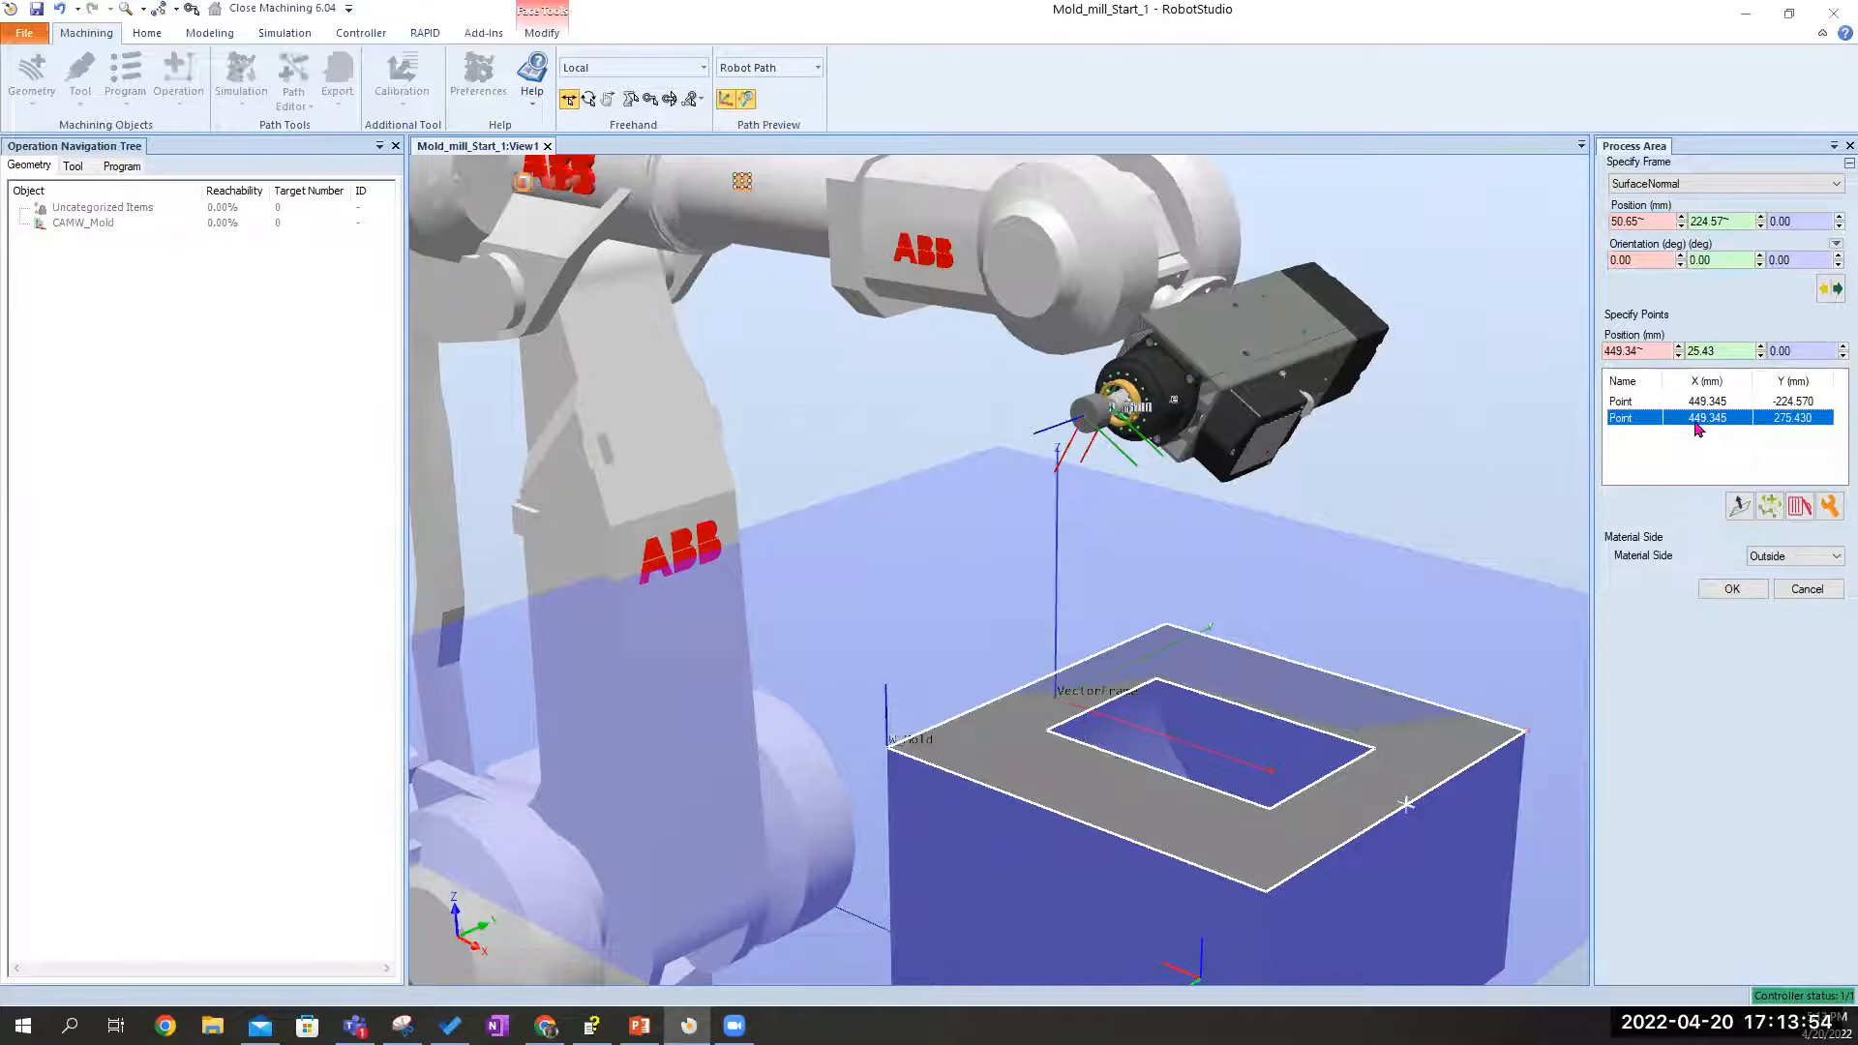
{"action": "left_click", "coordinate": [1800, 506]}
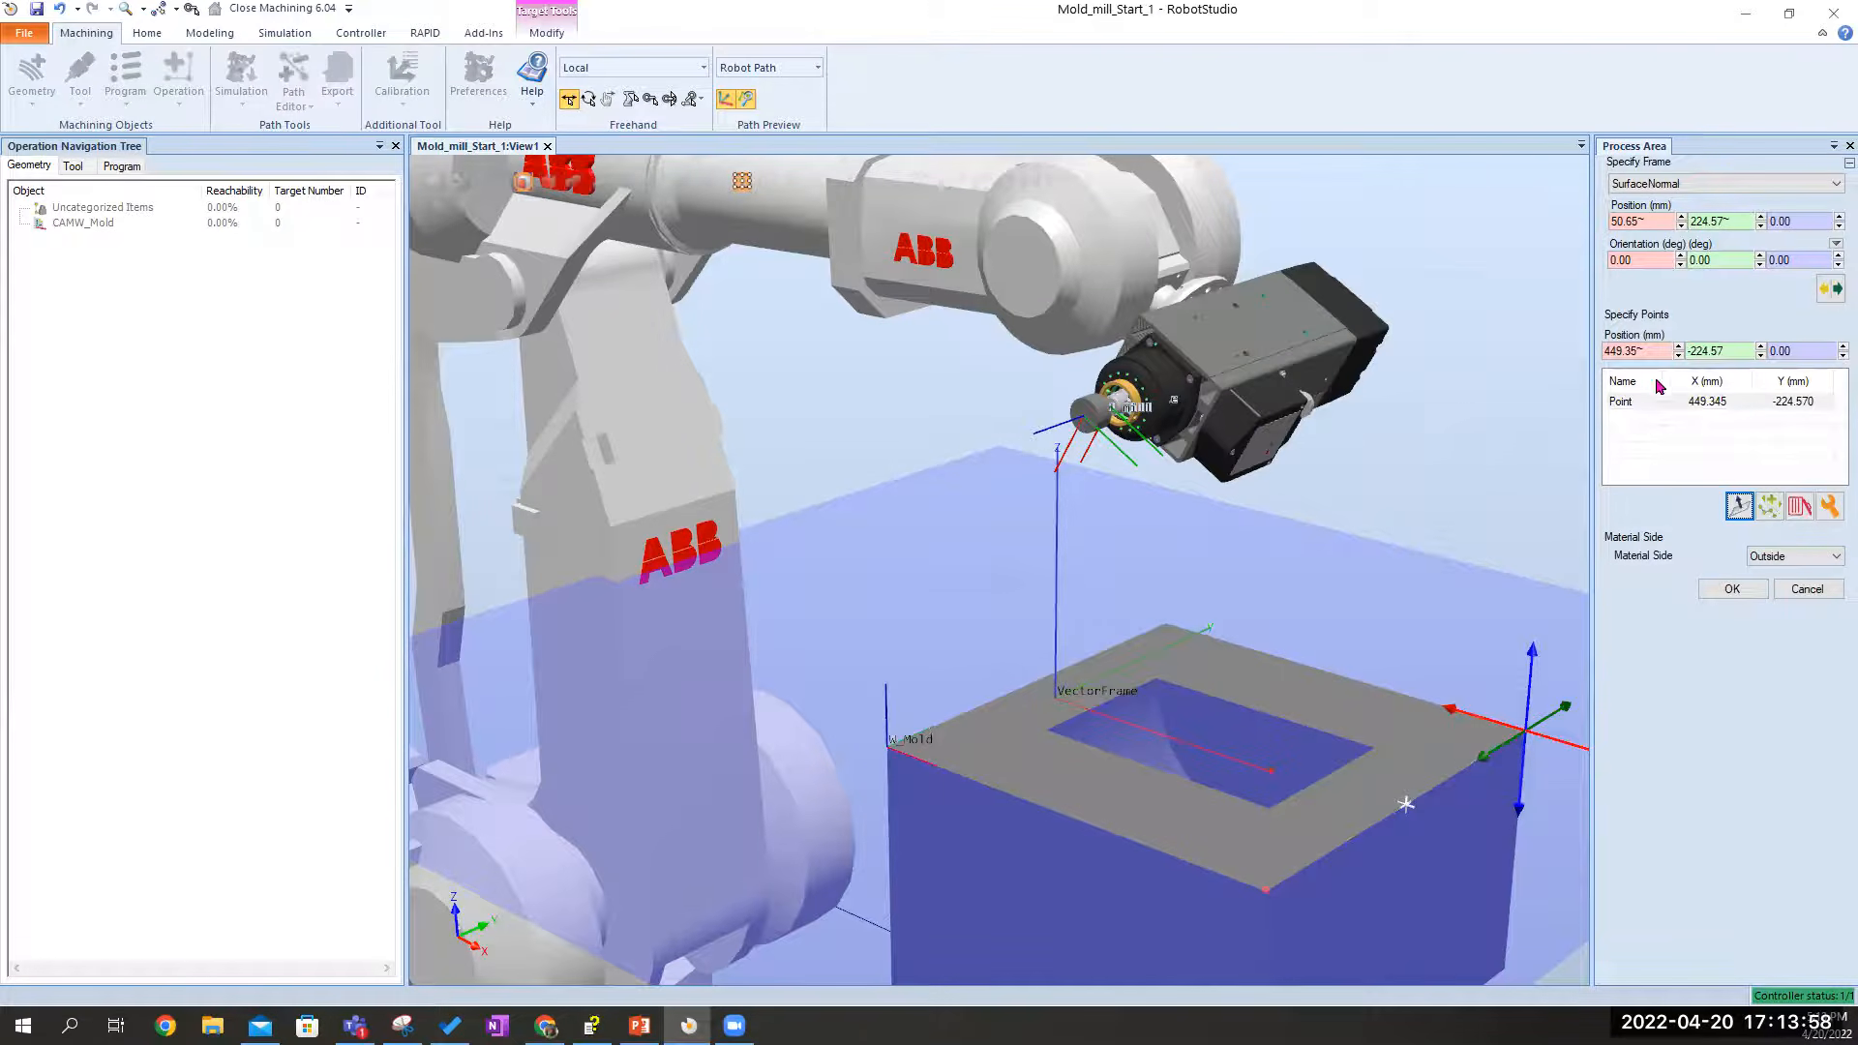
{"action": "left_click", "coordinate": [1655, 348]}
{"action": "left_click", "coordinate": [1711, 403]}
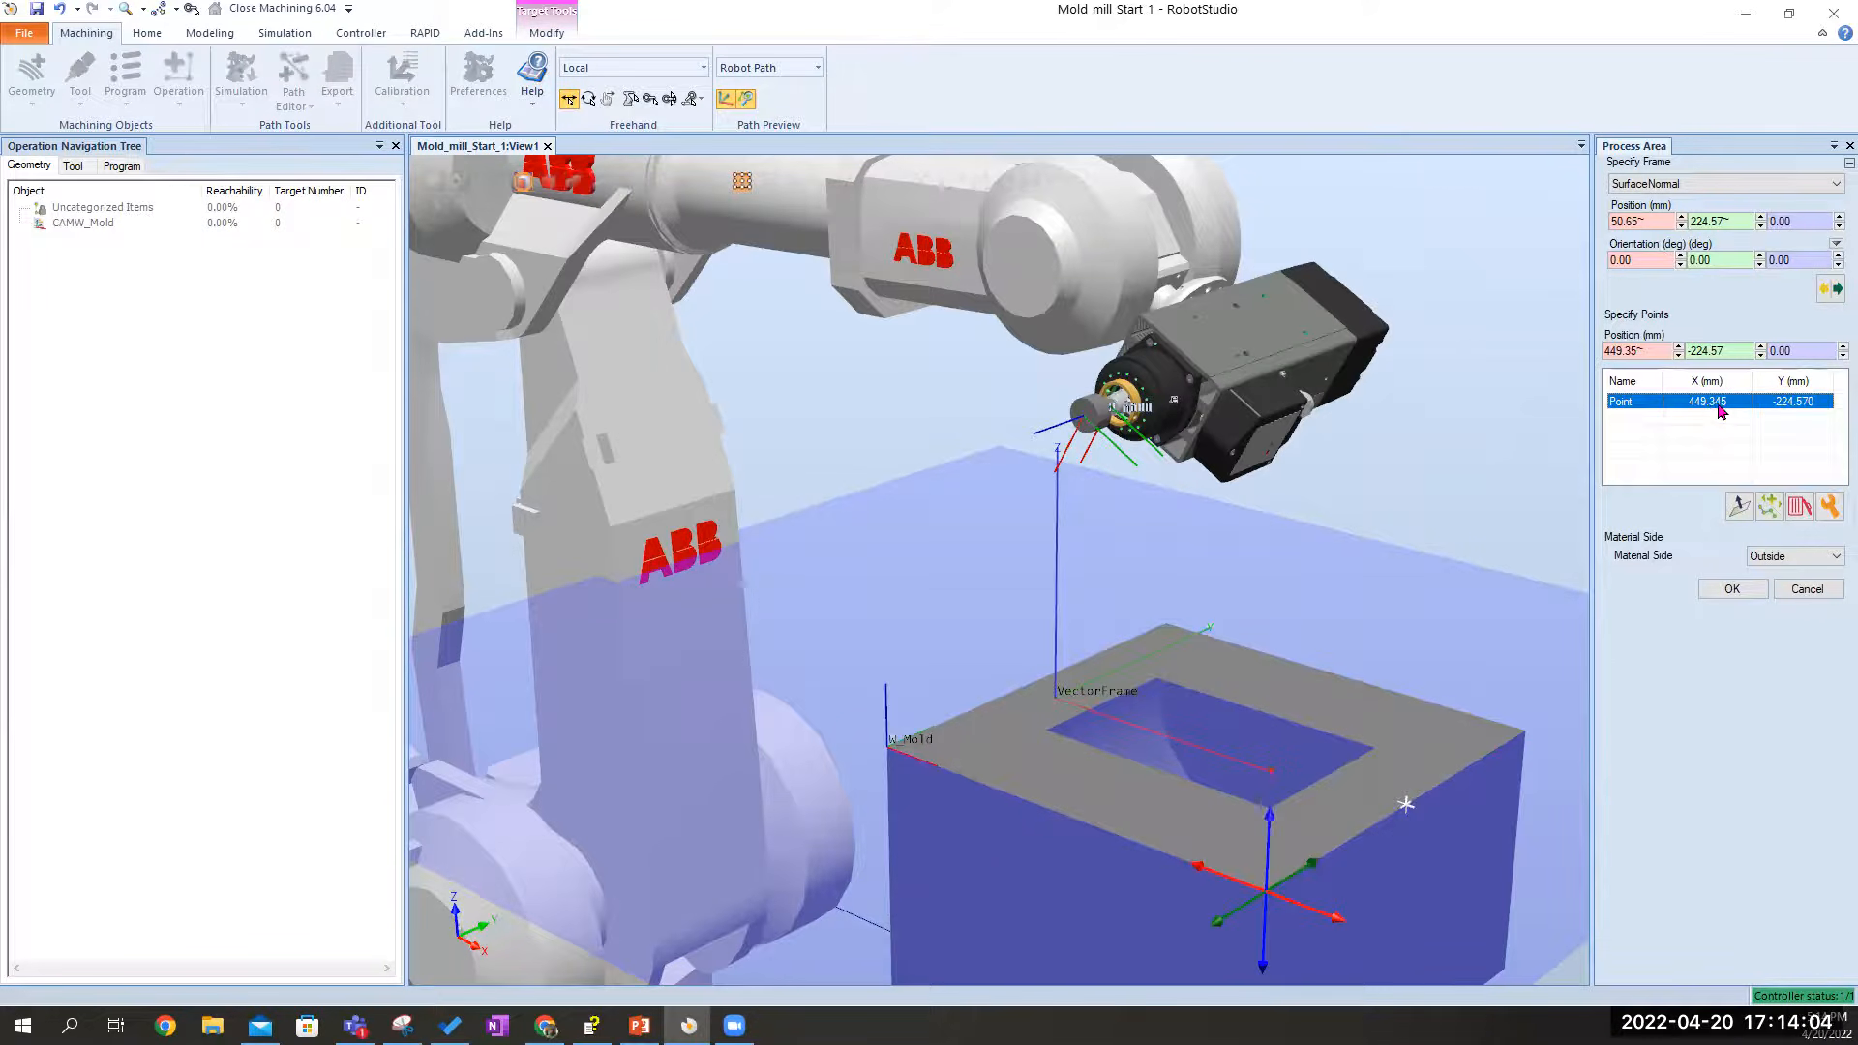
{"action": "left_click", "coordinate": [1799, 506]}
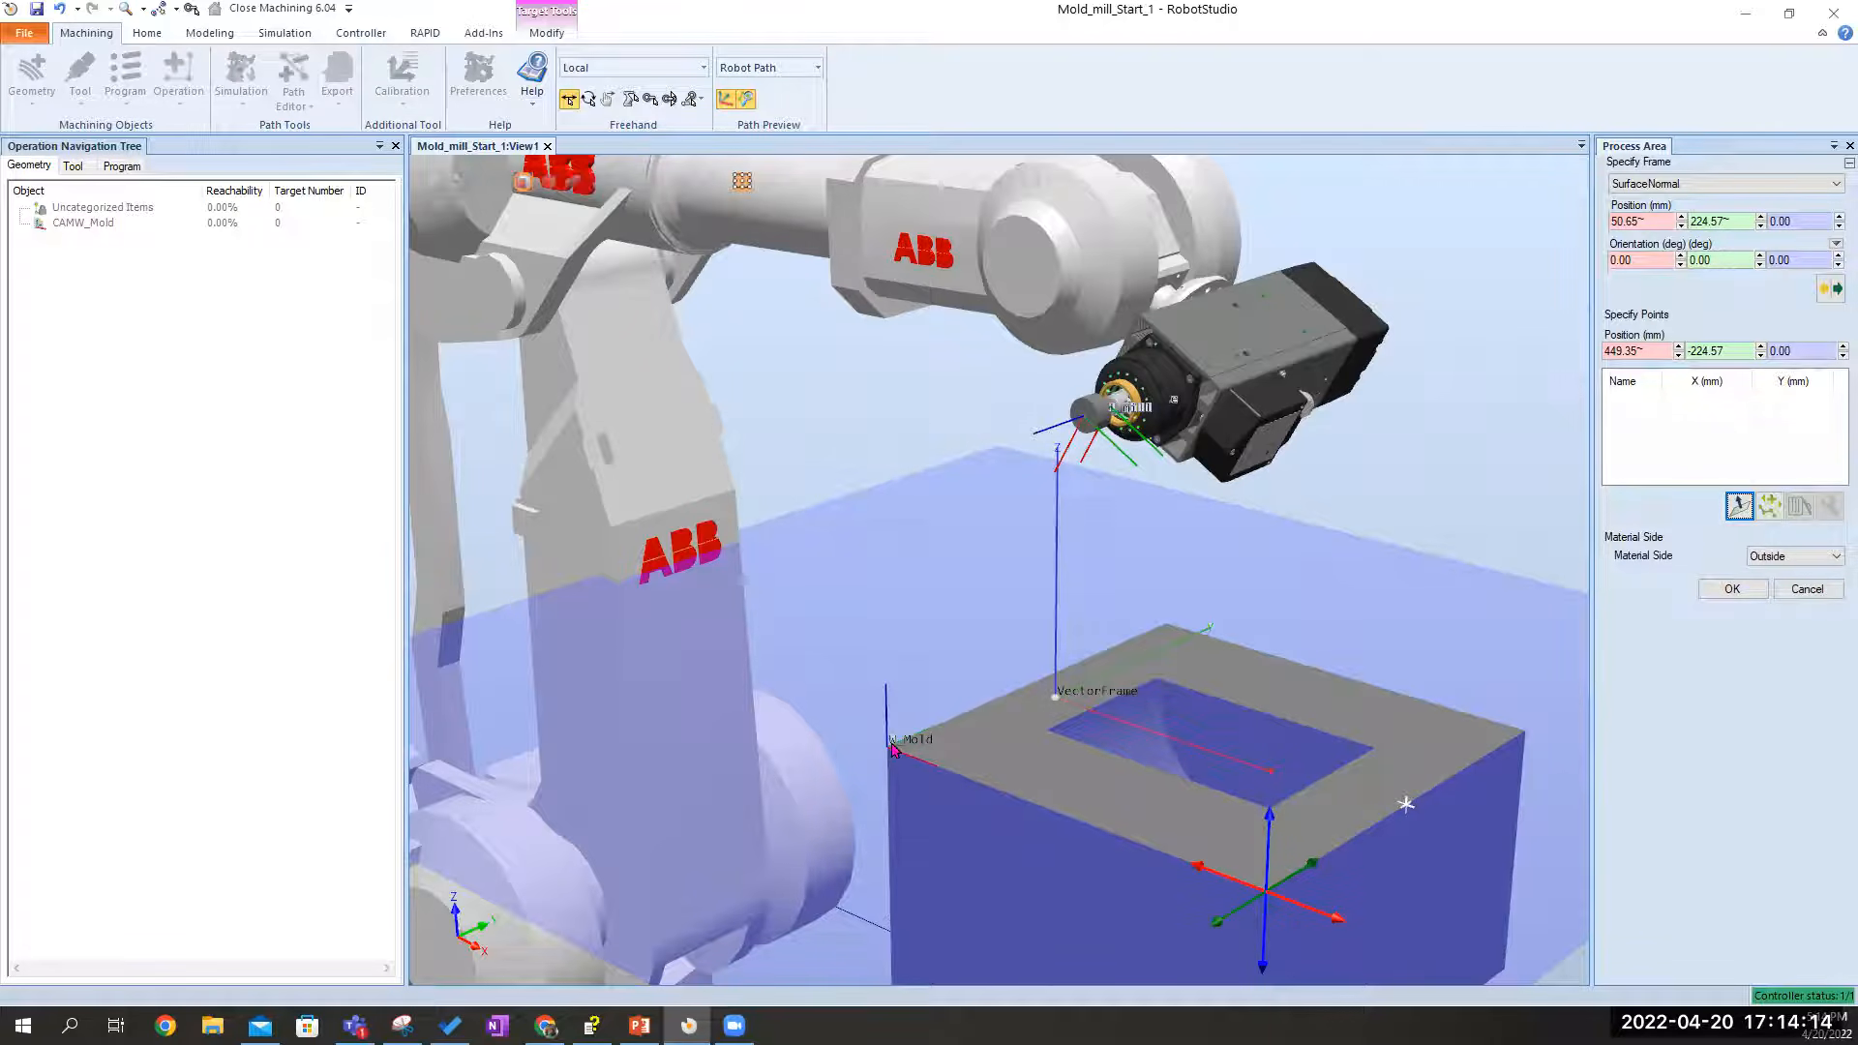
Pick the first two boundary points on the mold's top face: the CAMW_Mold origin corner and the corner at about X 449.35, Y -224.52 mm
{"action": "scroll", "coordinate": [892, 750], "scroll_direction": "up", "scroll_amount": 4}
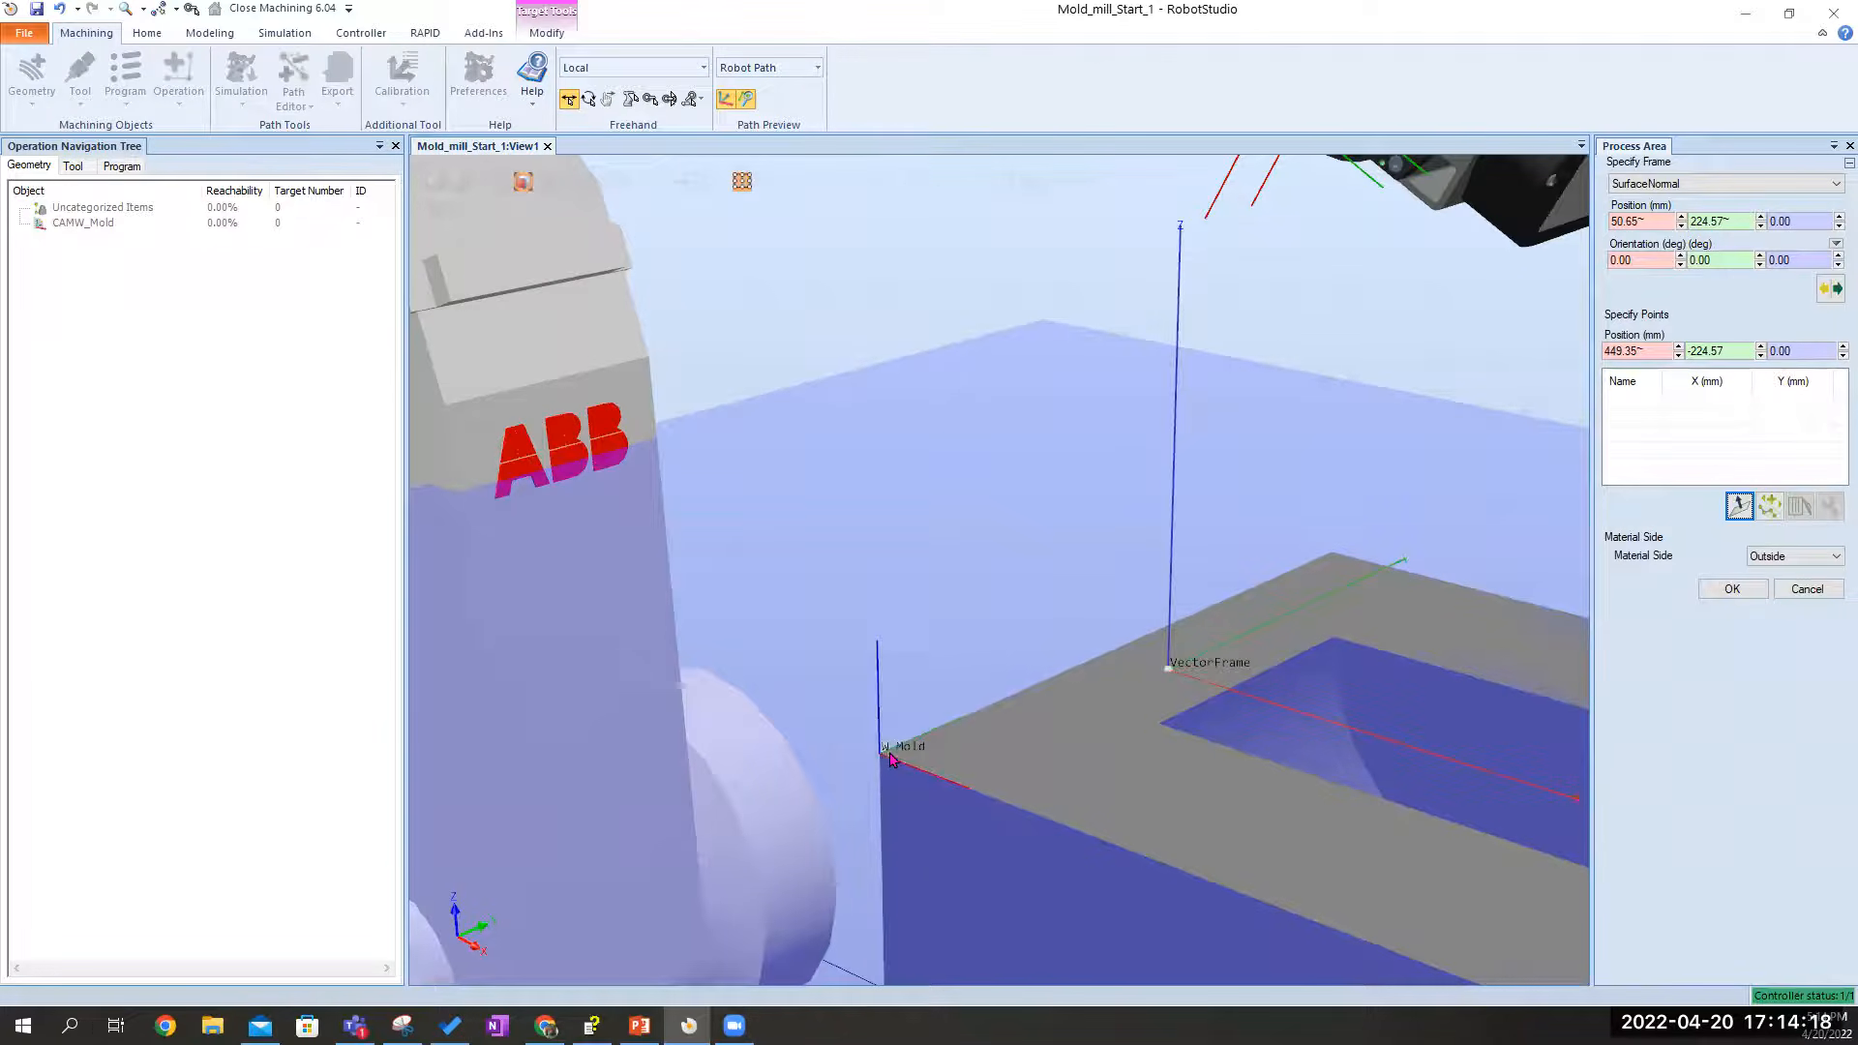
{"action": "left_click", "coordinate": [892, 761]}
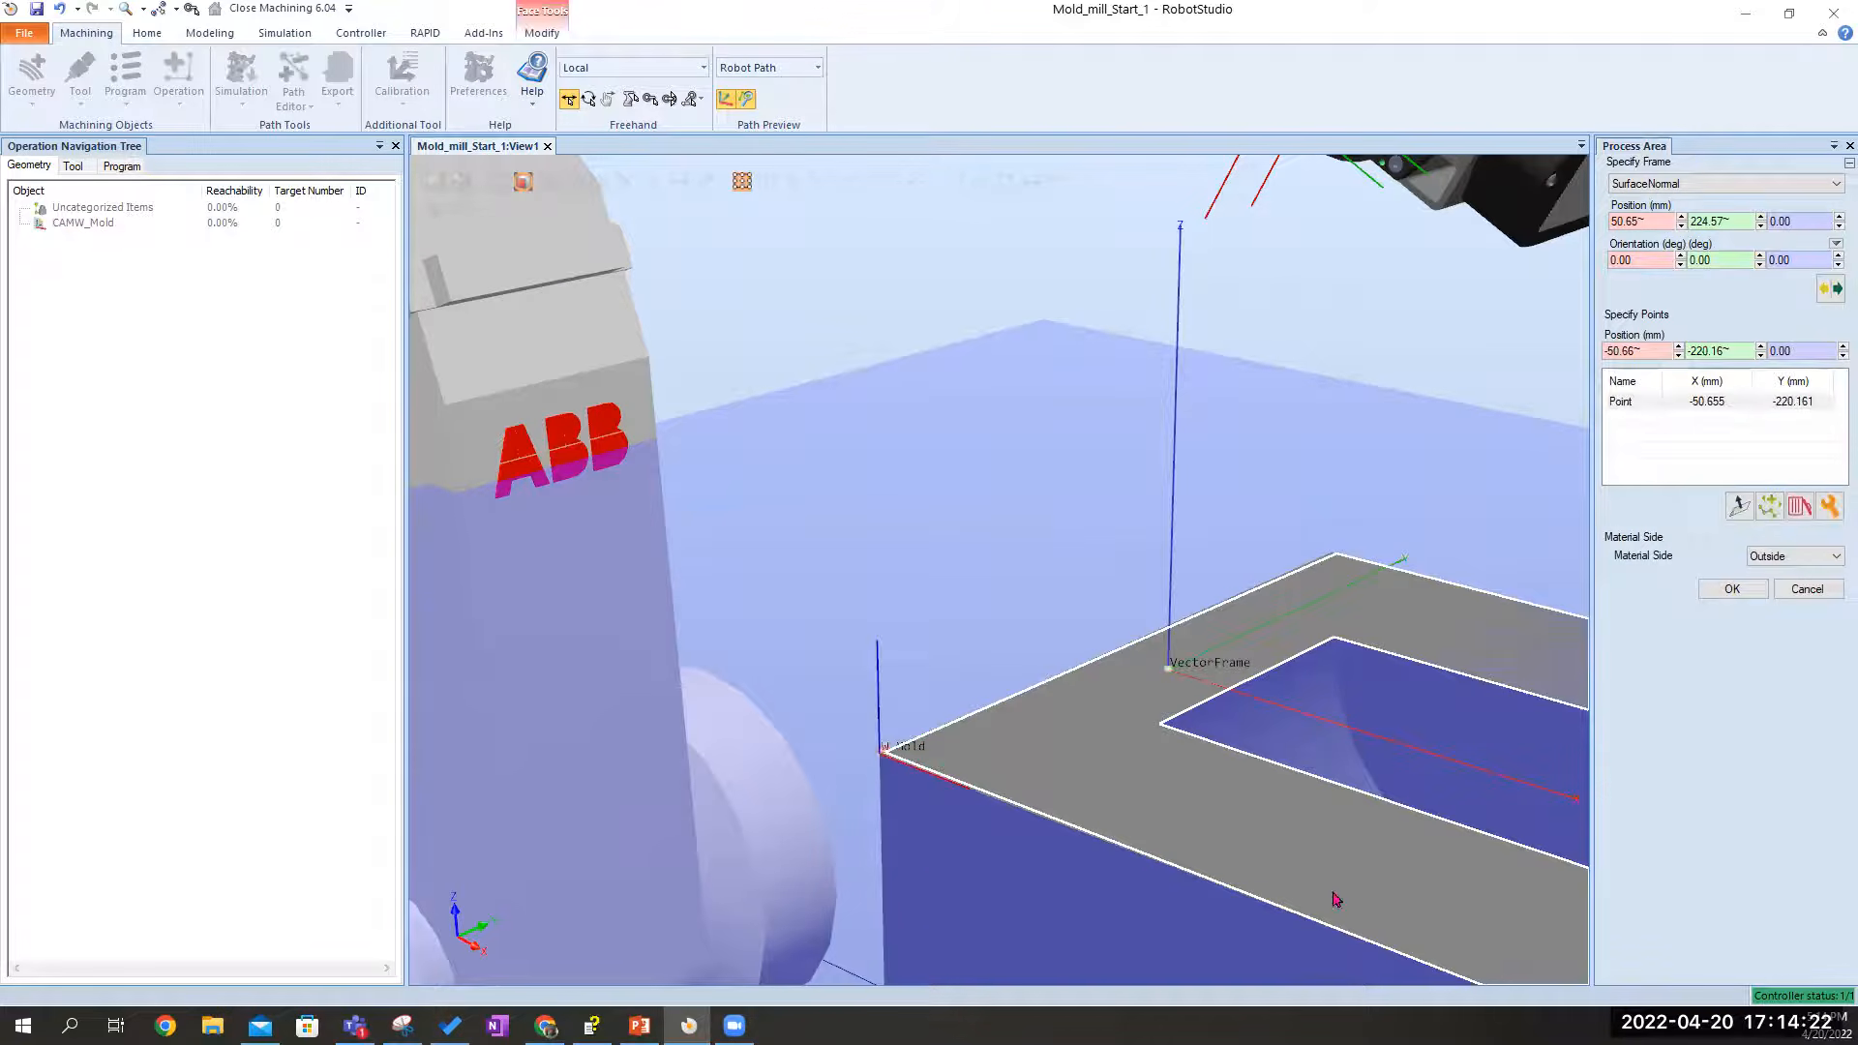
{"action": "scroll", "coordinate": [1336, 900], "scroll_direction": "down", "scroll_amount": 3}
{"action": "scroll", "coordinate": [1495, 982], "scroll_direction": "down", "scroll_amount": 1}
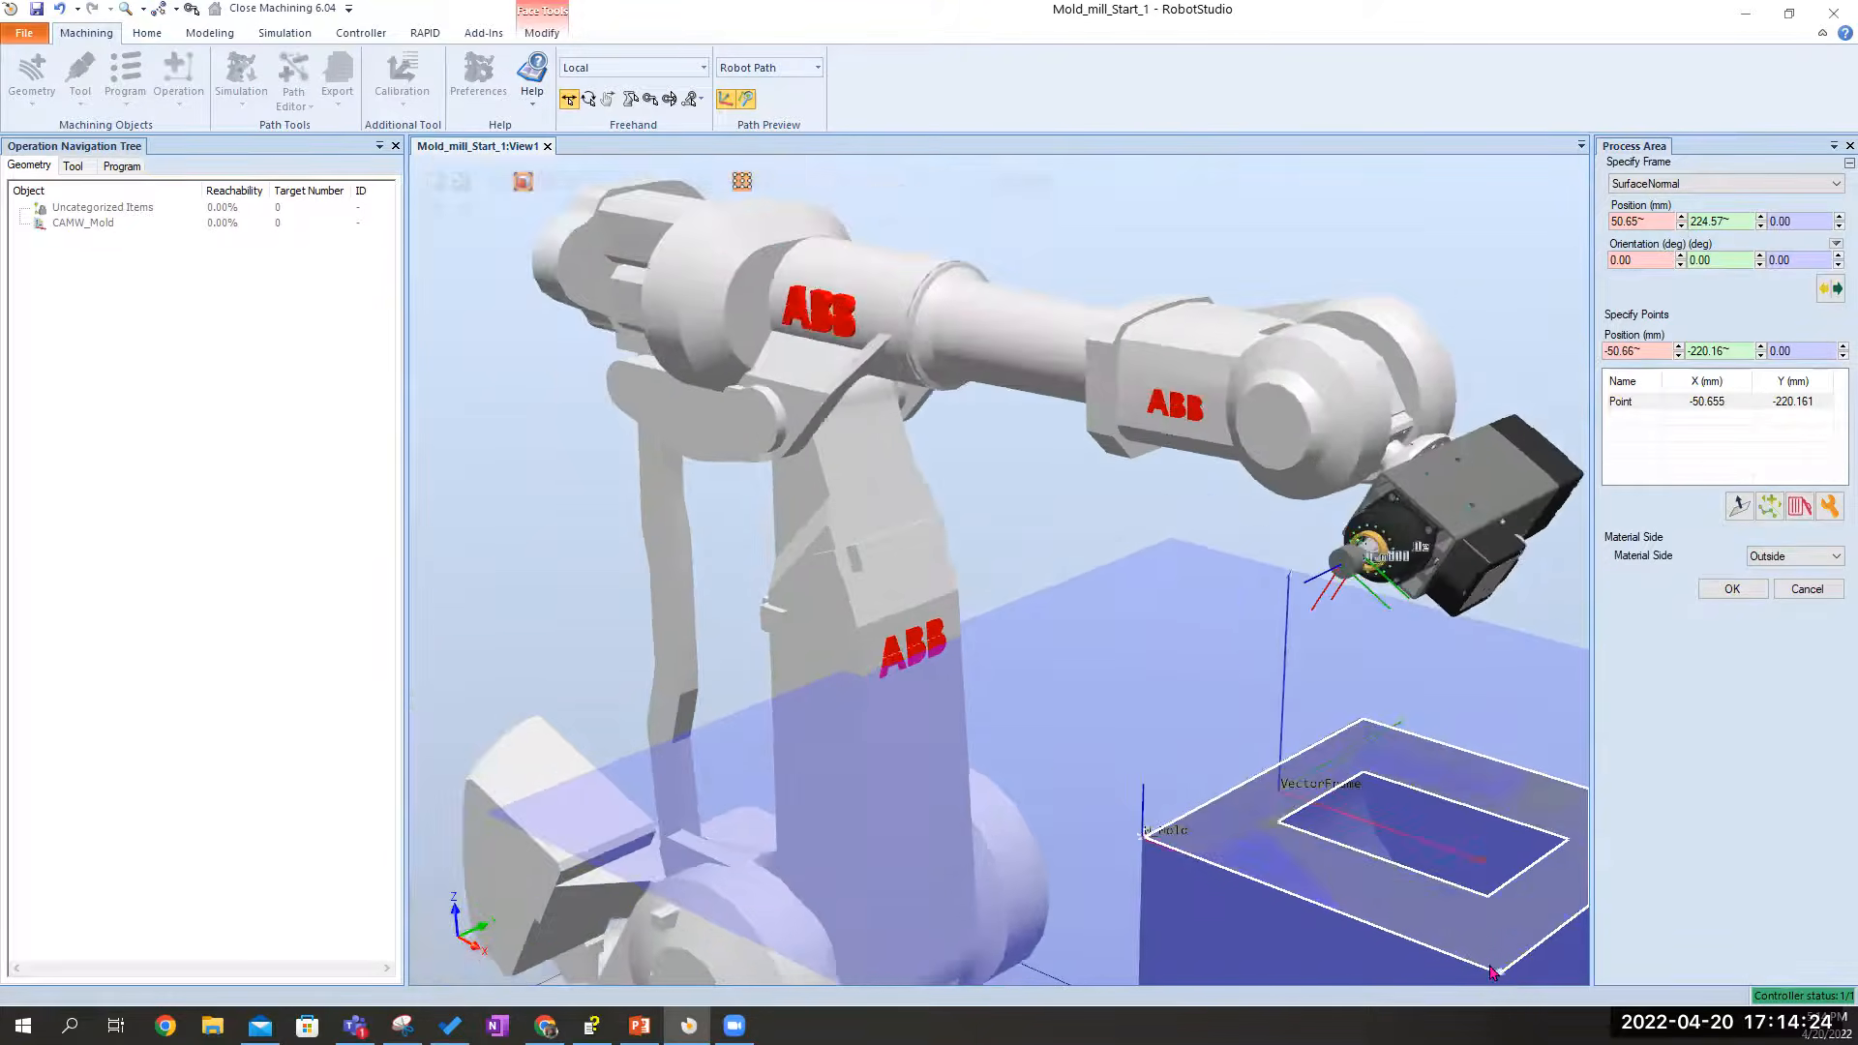
{"action": "scroll", "coordinate": [1491, 984], "scroll_direction": "up", "scroll_amount": 4}
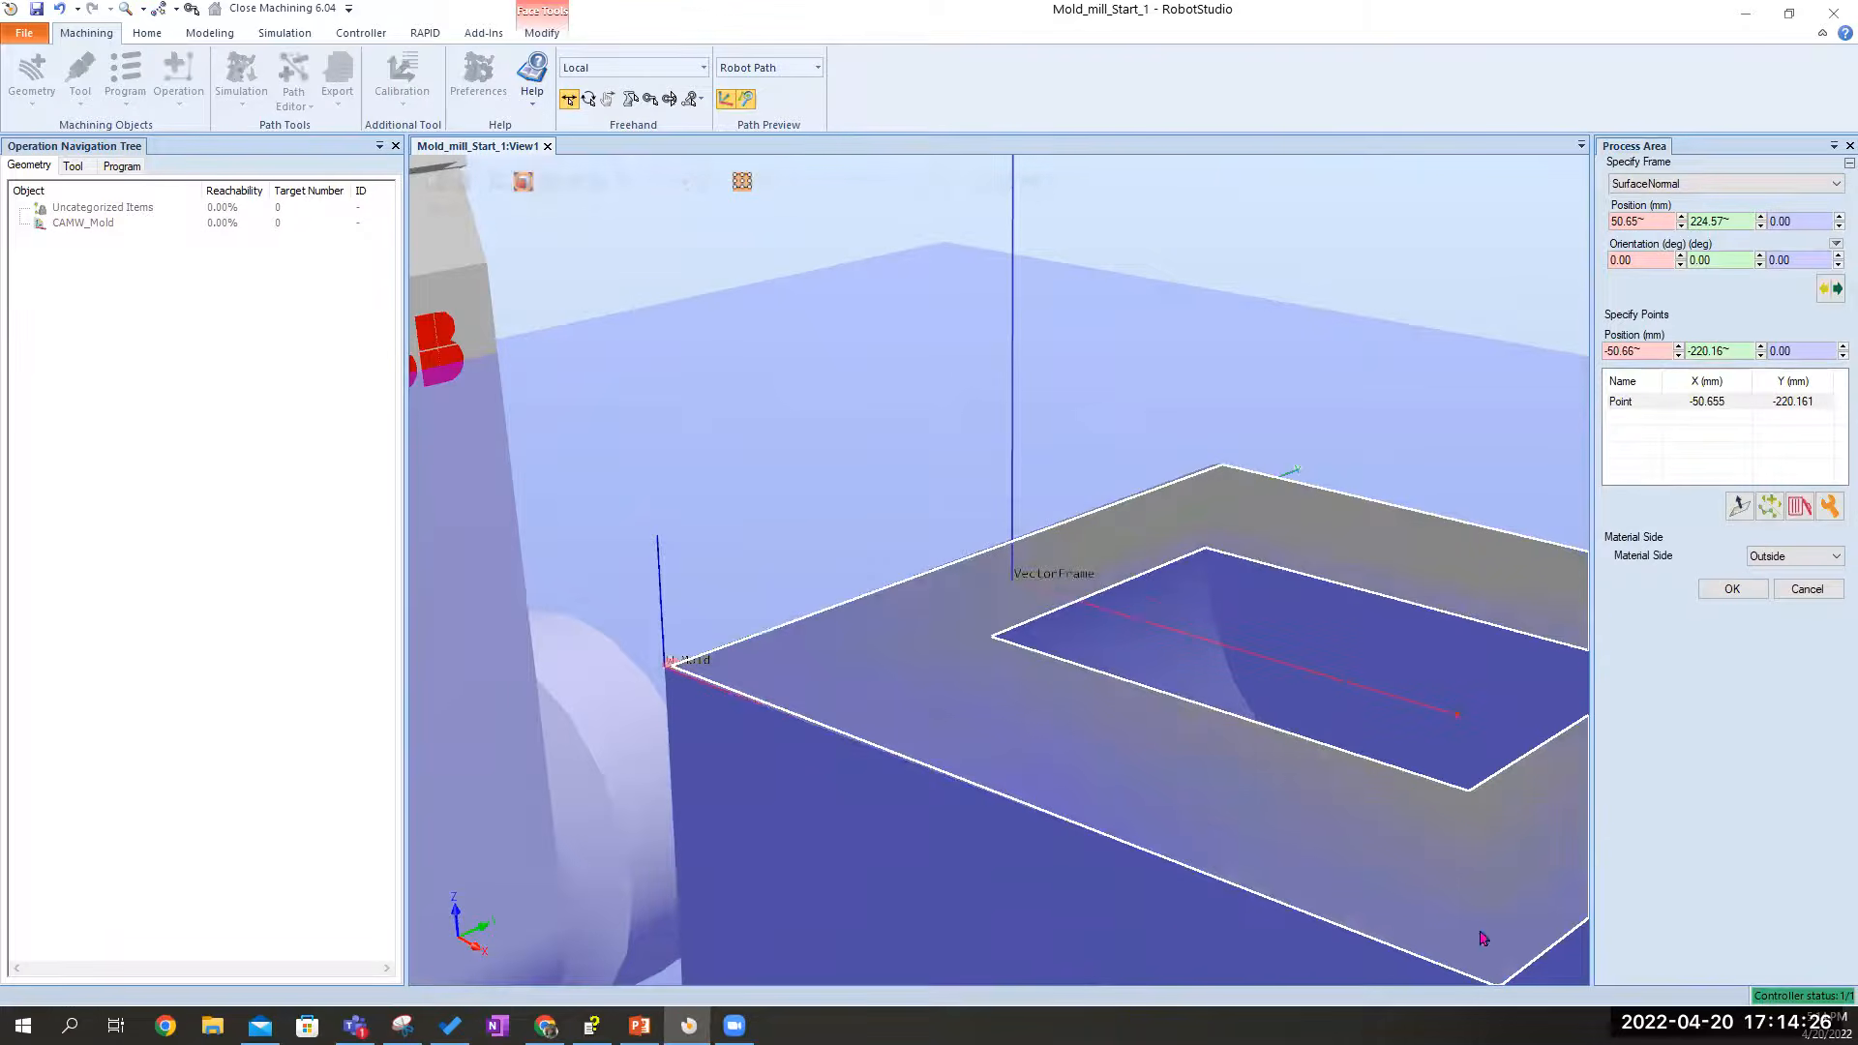
{"action": "scroll", "coordinate": [1481, 929], "scroll_direction": "down", "scroll_amount": 1}
{"action": "scroll", "coordinate": [1477, 920], "scroll_direction": "up", "scroll_amount": 3}
{"action": "left_click", "coordinate": [1475, 825]}
Add the two remaining top face corners as boundary points, at about X 449.35, Y 275.43 mm and X -50.66, Y 275.43 mm
{"action": "scroll", "coordinate": [1456, 751], "scroll_direction": "up", "scroll_amount": 5}
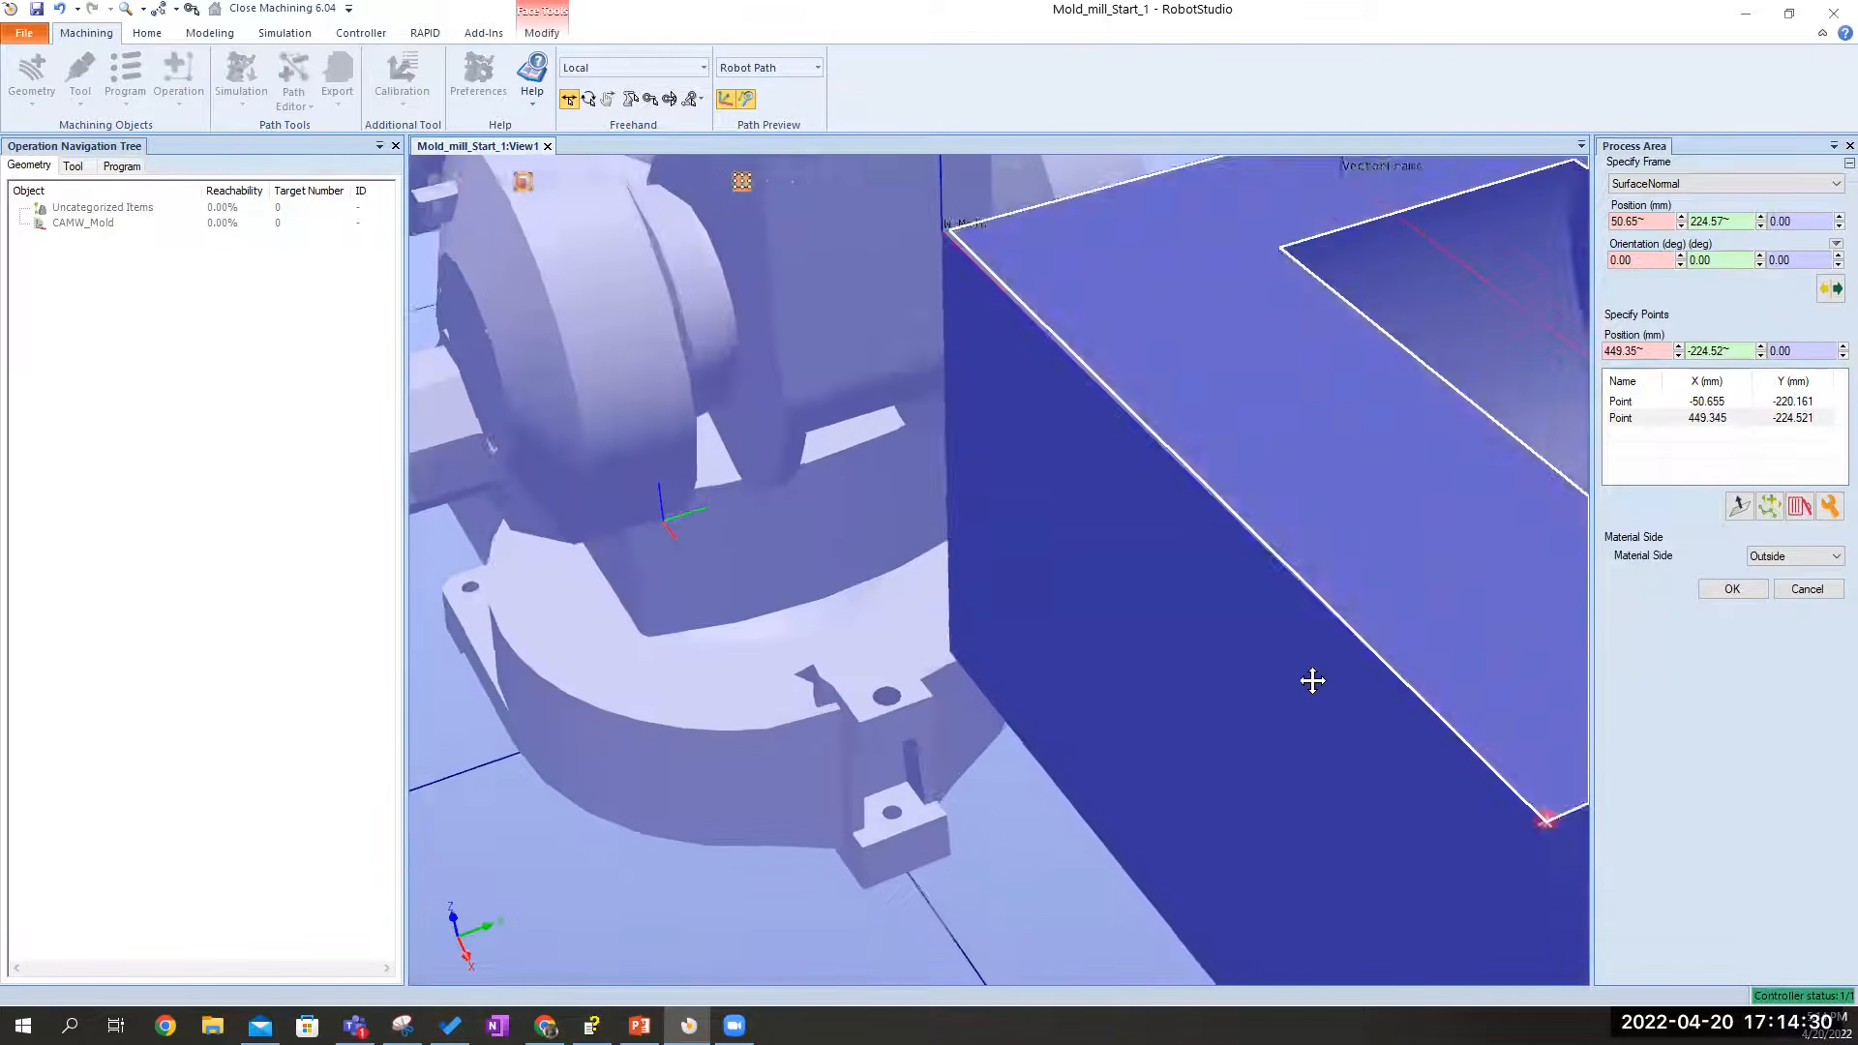
{"action": "scroll", "coordinate": [555, 440], "scroll_direction": "down", "scroll_amount": 3}
{"action": "left_click_drag", "start_coordinate": [556, 439], "coordinate": [1133, 436], "text": "ctrl+shift"}
{"action": "scroll", "coordinate": [1277, 446], "scroll_direction": "up", "scroll_amount": 2}
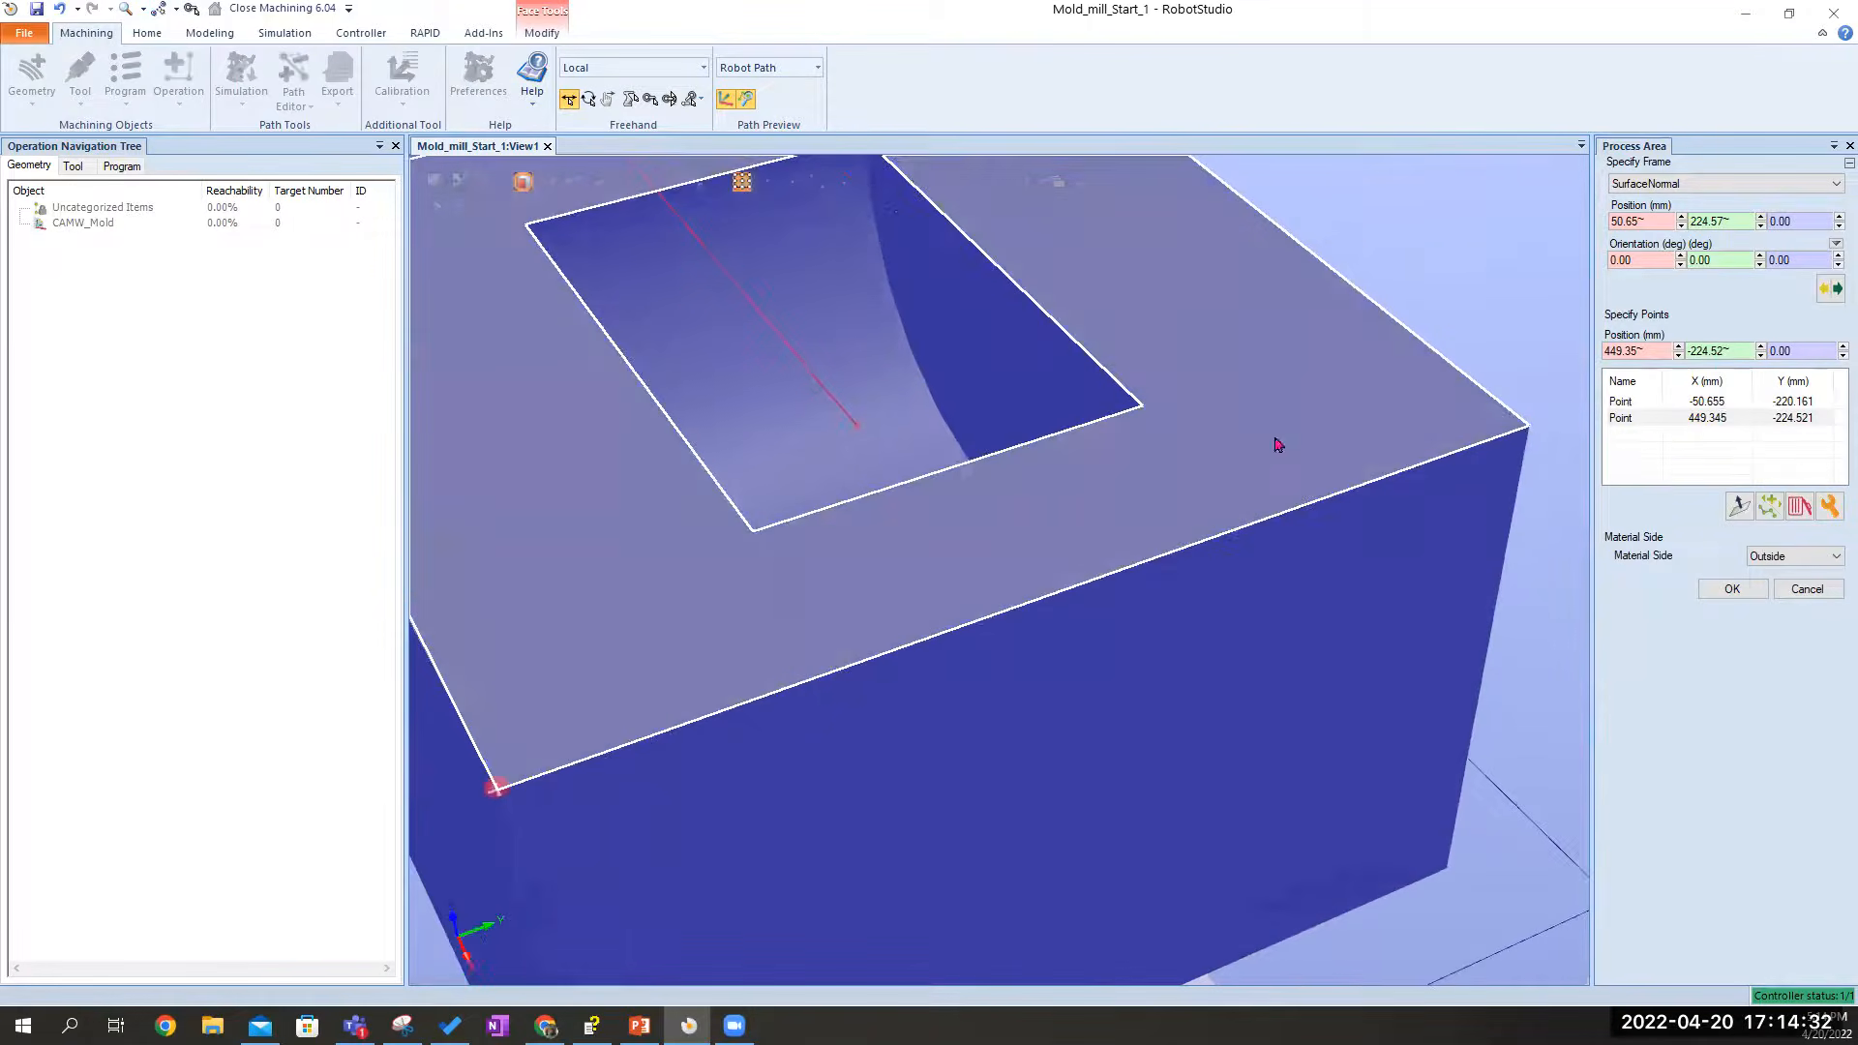
{"action": "left_click", "coordinate": [1529, 429]}
{"action": "left_click_drag", "start_coordinate": [1314, 286], "coordinate": [799, 426], "text": "ctrl+shift"}
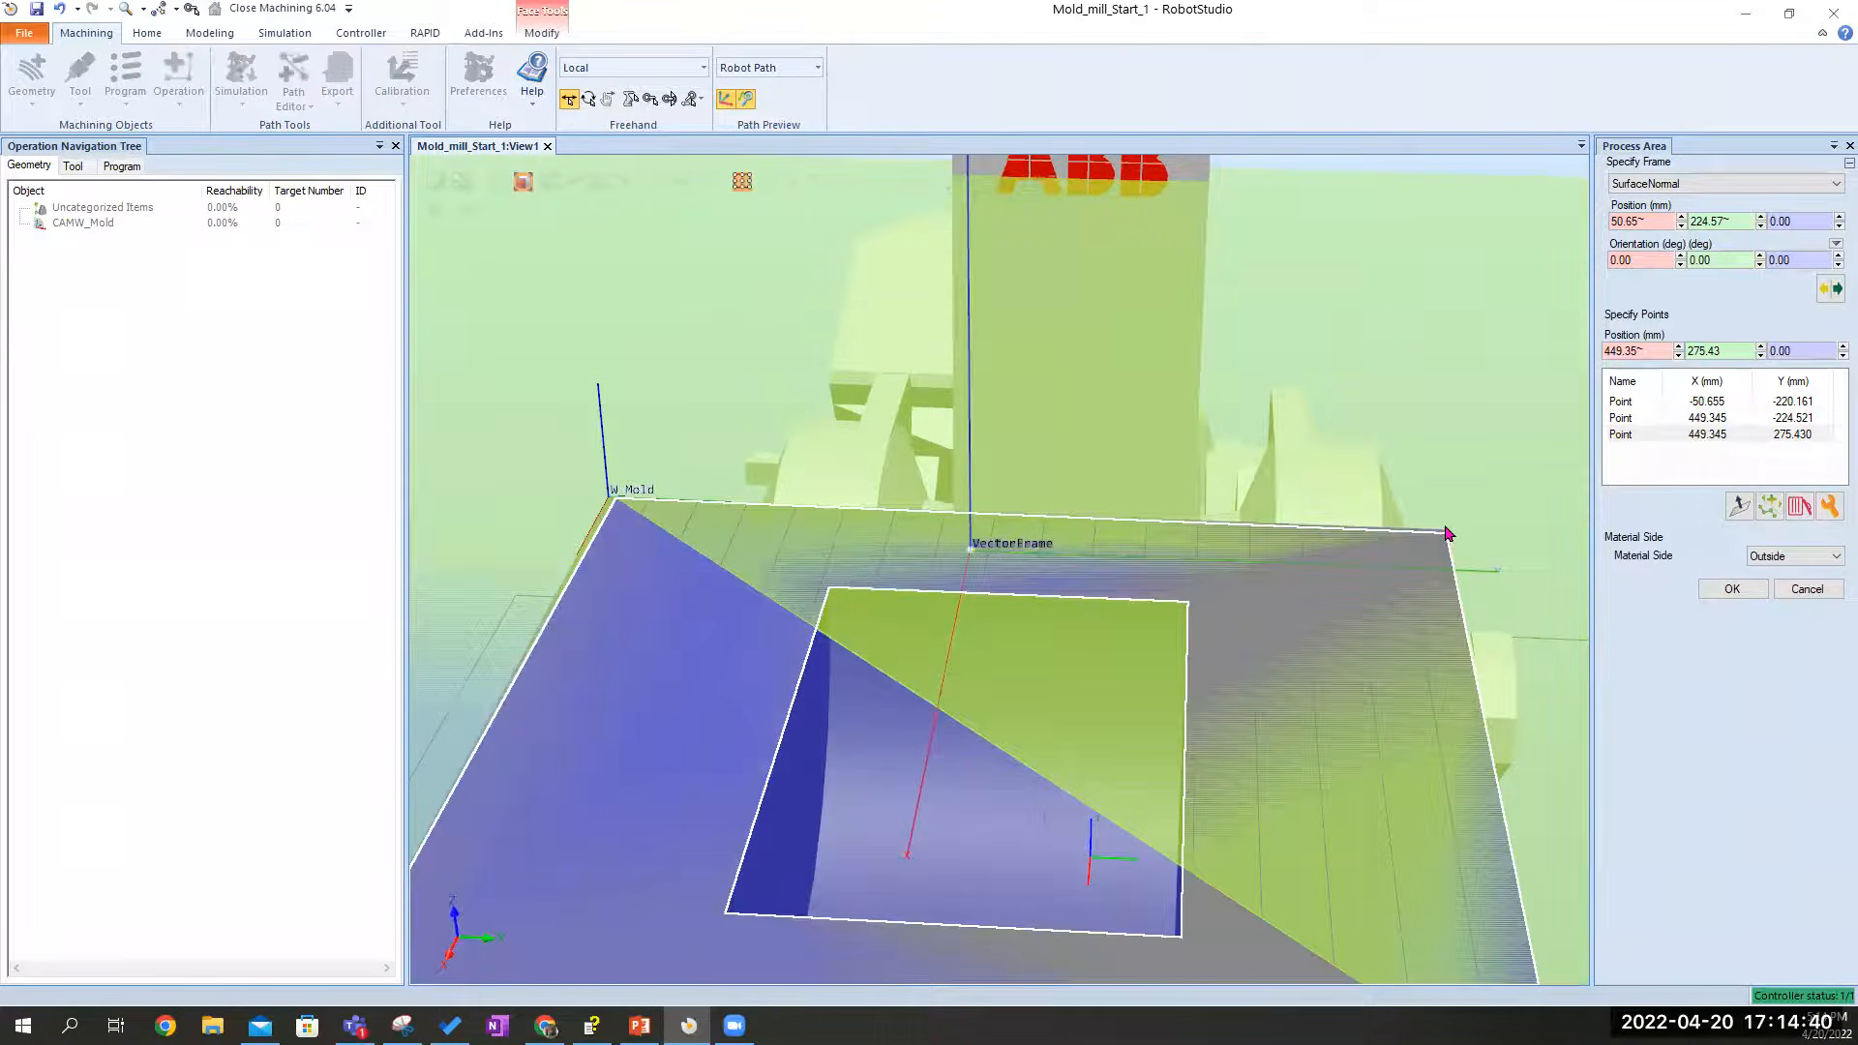
{"action": "left_click", "coordinate": [1442, 535]}
Set the boundary's material side to Inside and accept the boundary and the process area
{"action": "left_click", "coordinate": [1761, 557]}
{"action": "left_click", "coordinate": [1765, 575]}
{"action": "left_click_drag", "start_coordinate": [1142, 742], "coordinate": [1442, 450], "text": "ctrl+shift"}
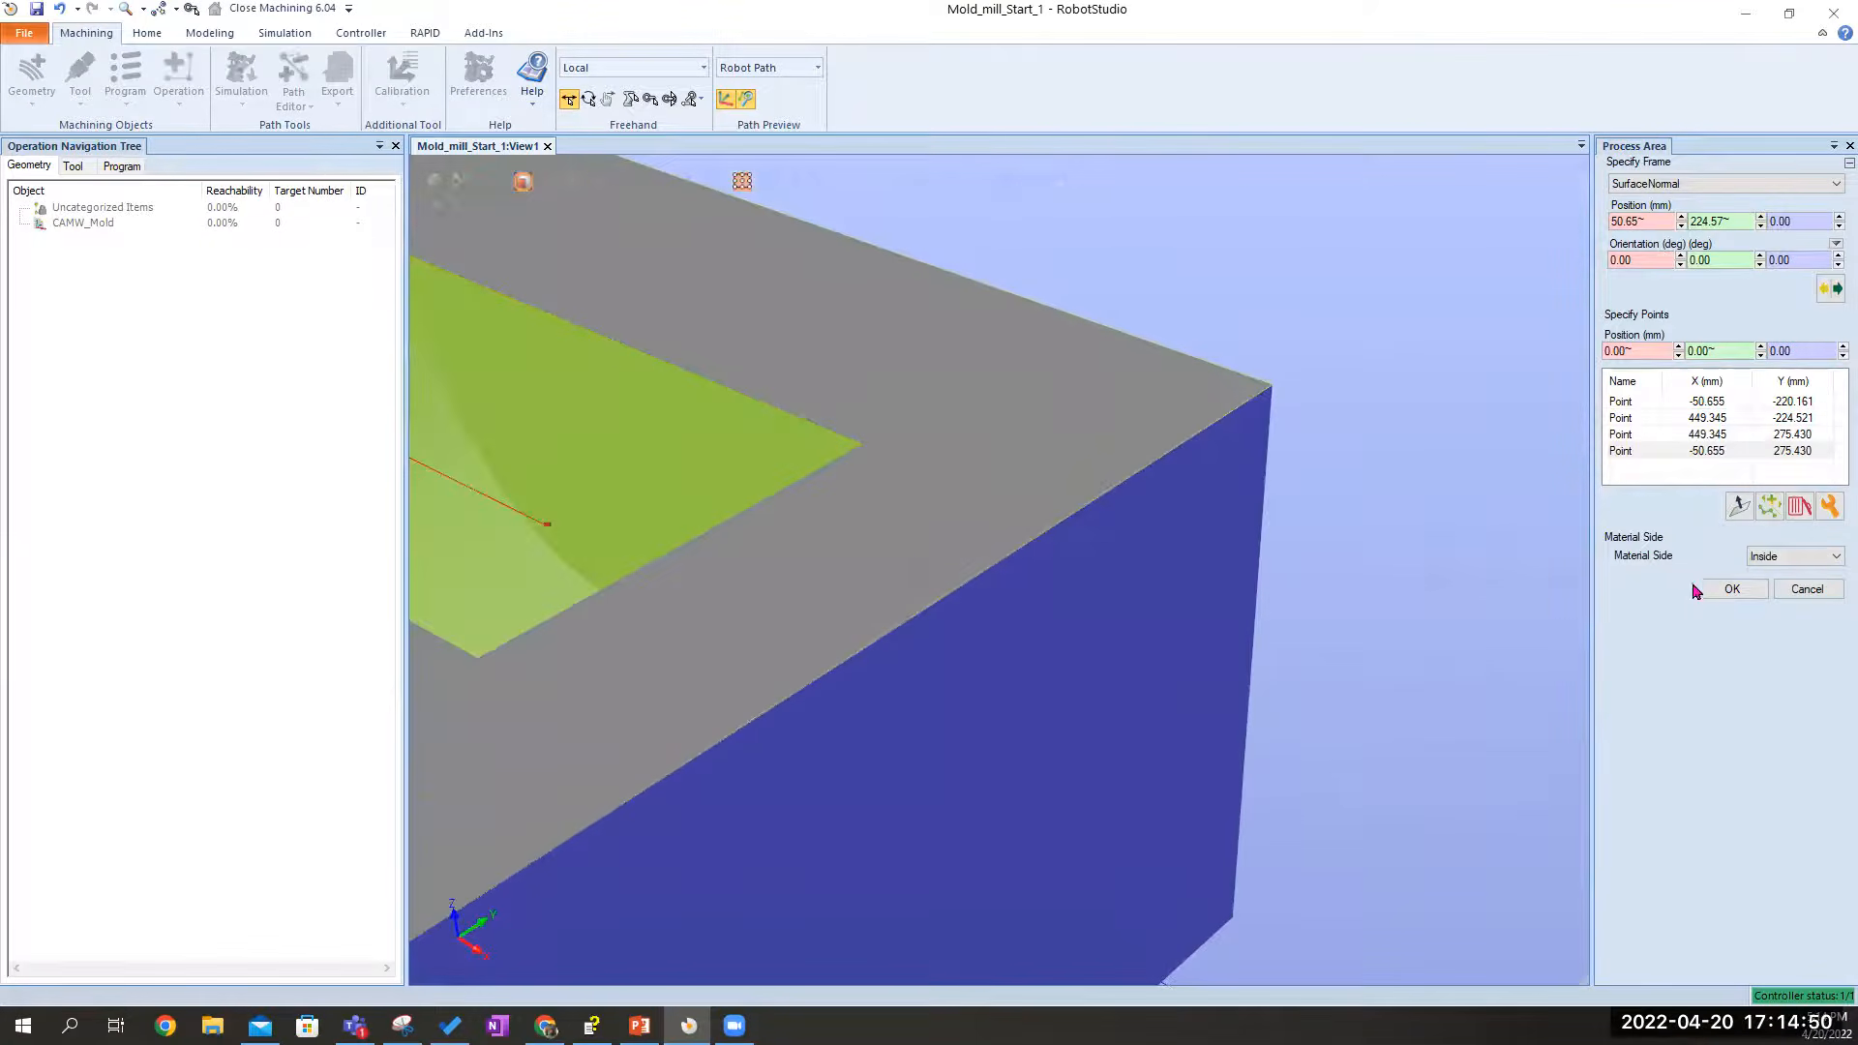
{"action": "left_click", "coordinate": [1733, 589]}
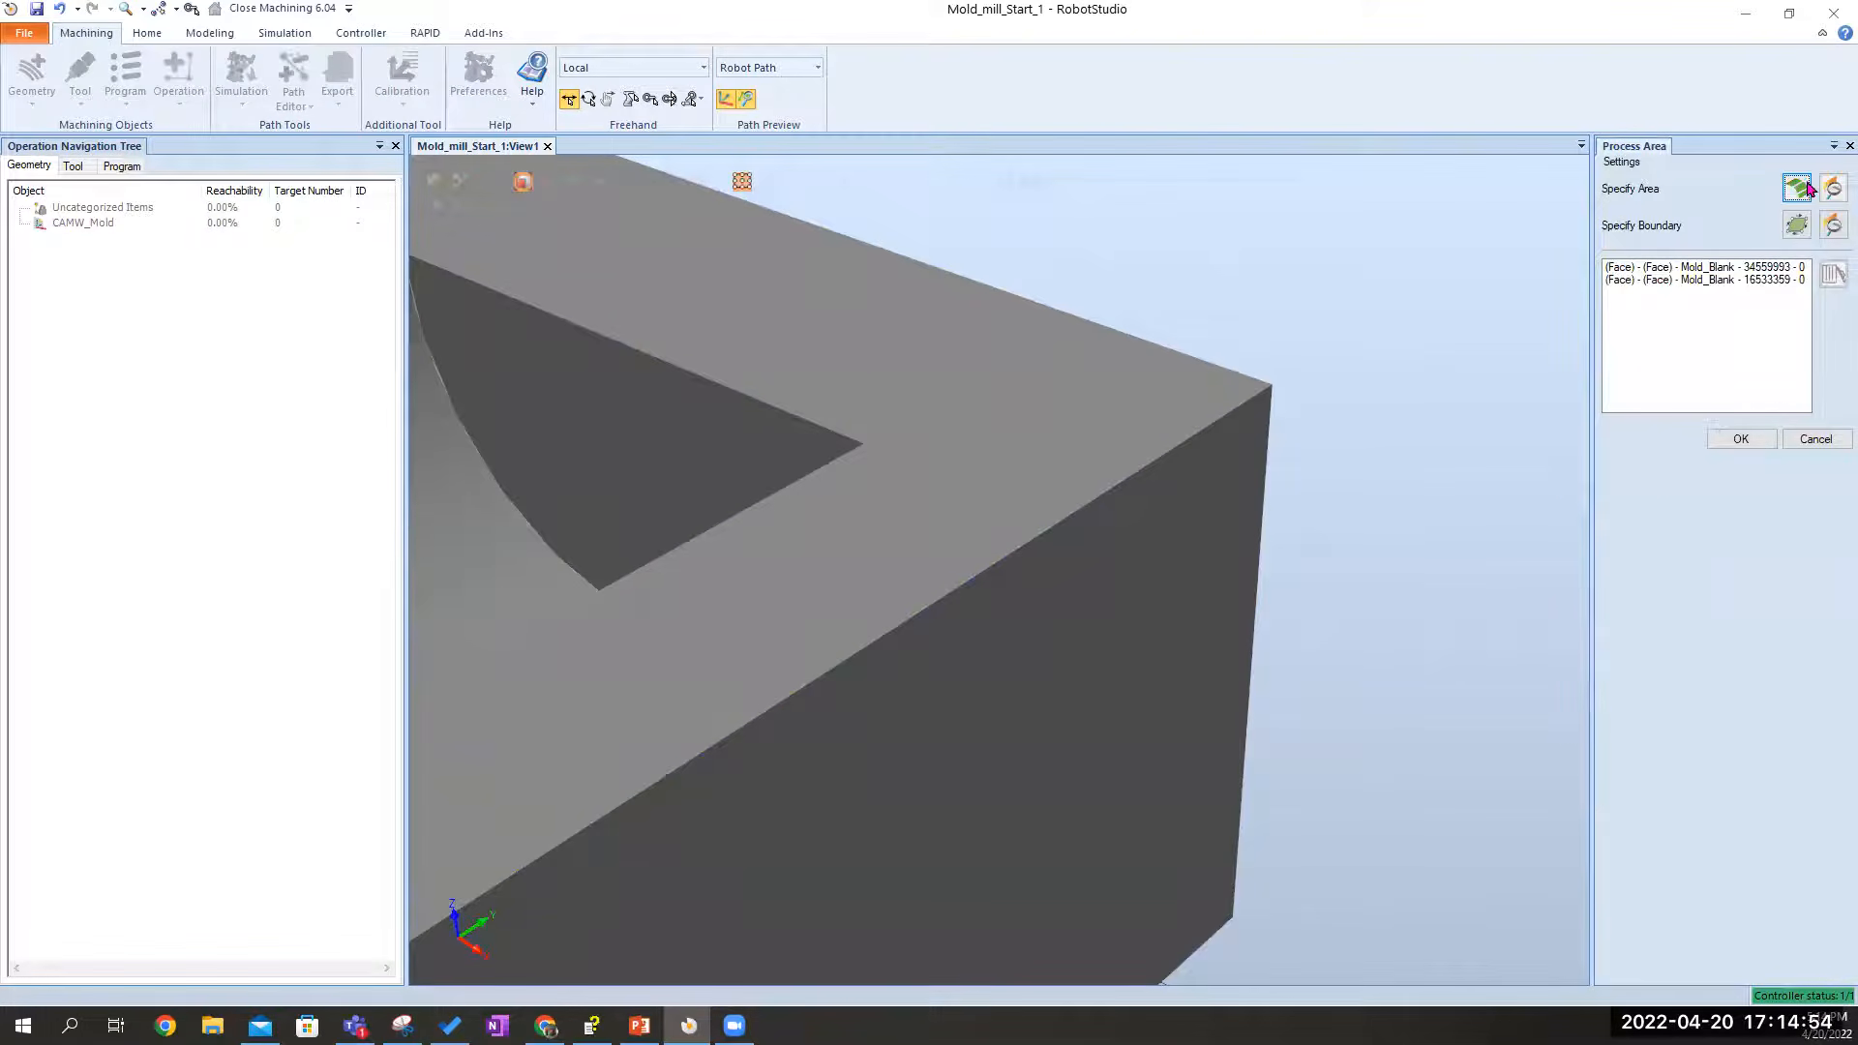
{"action": "left_click", "coordinate": [1741, 440]}
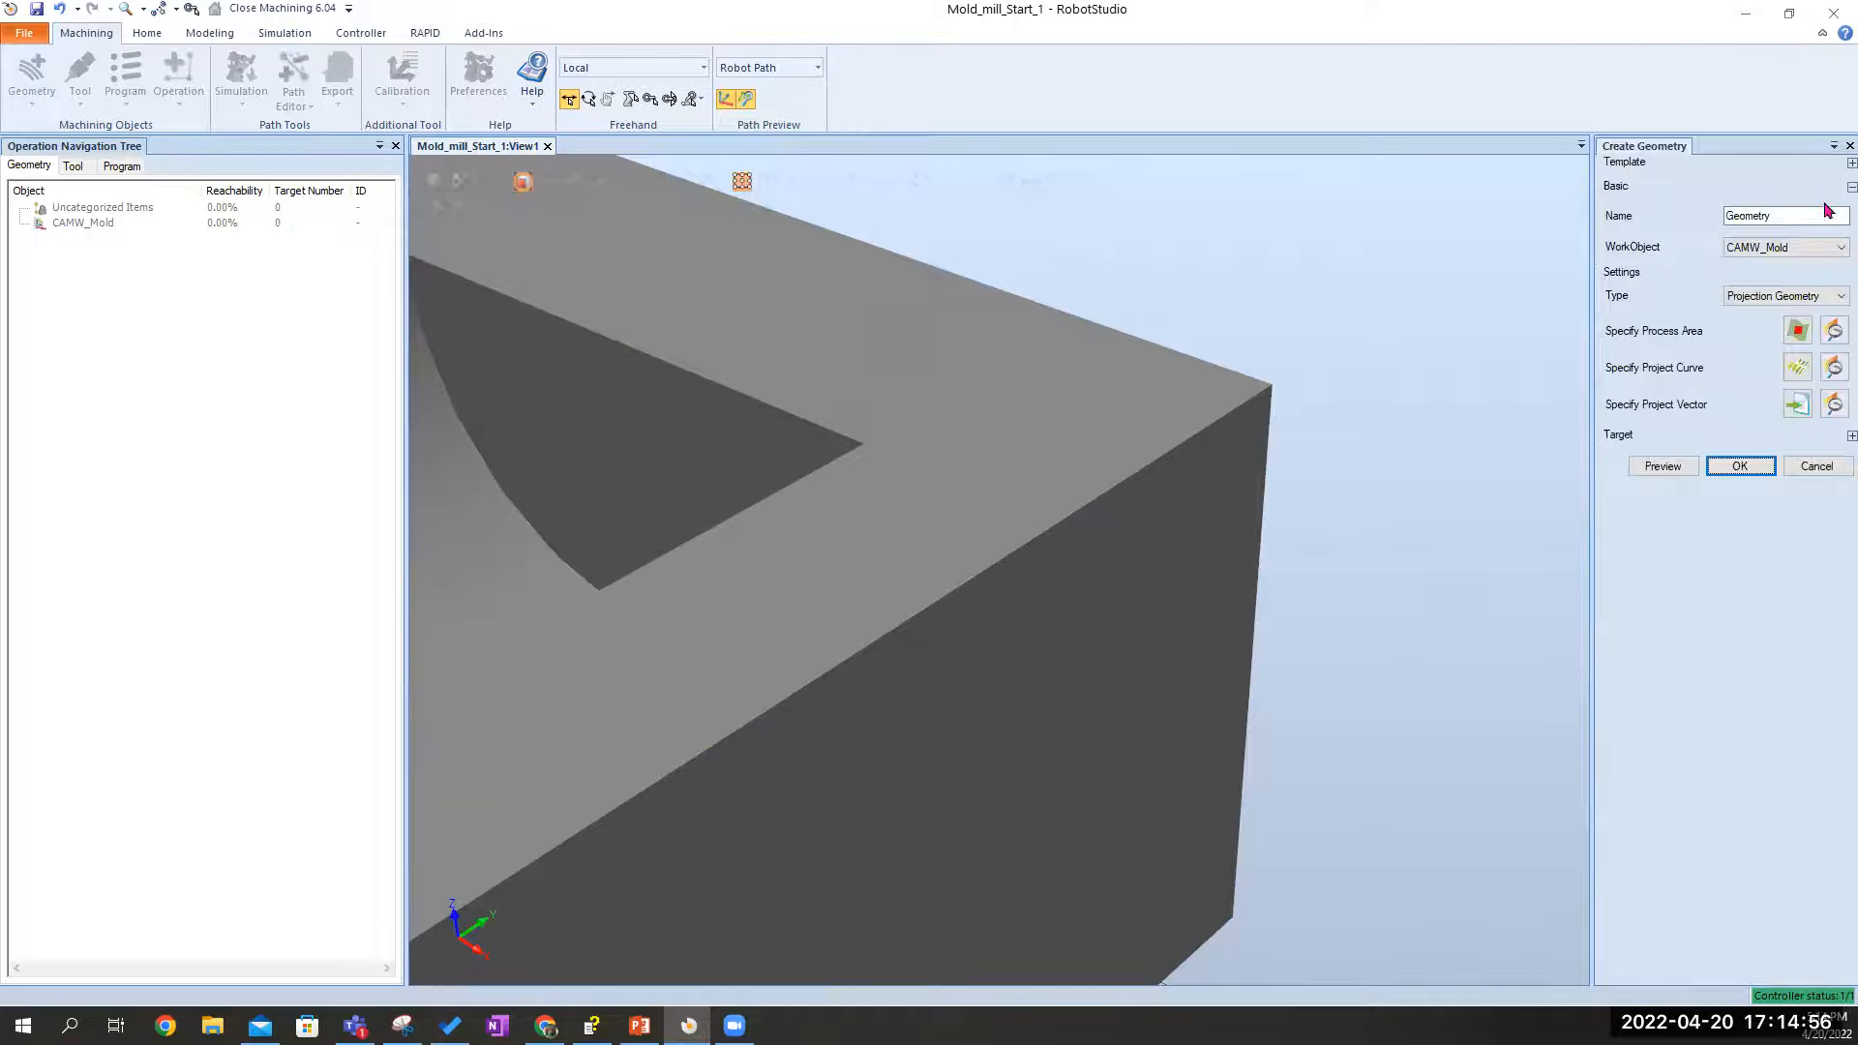
Specify the project curve as an auto pattern with a 30 mm interval and accept the project vector
{"action": "left_click", "coordinate": [1797, 368]}
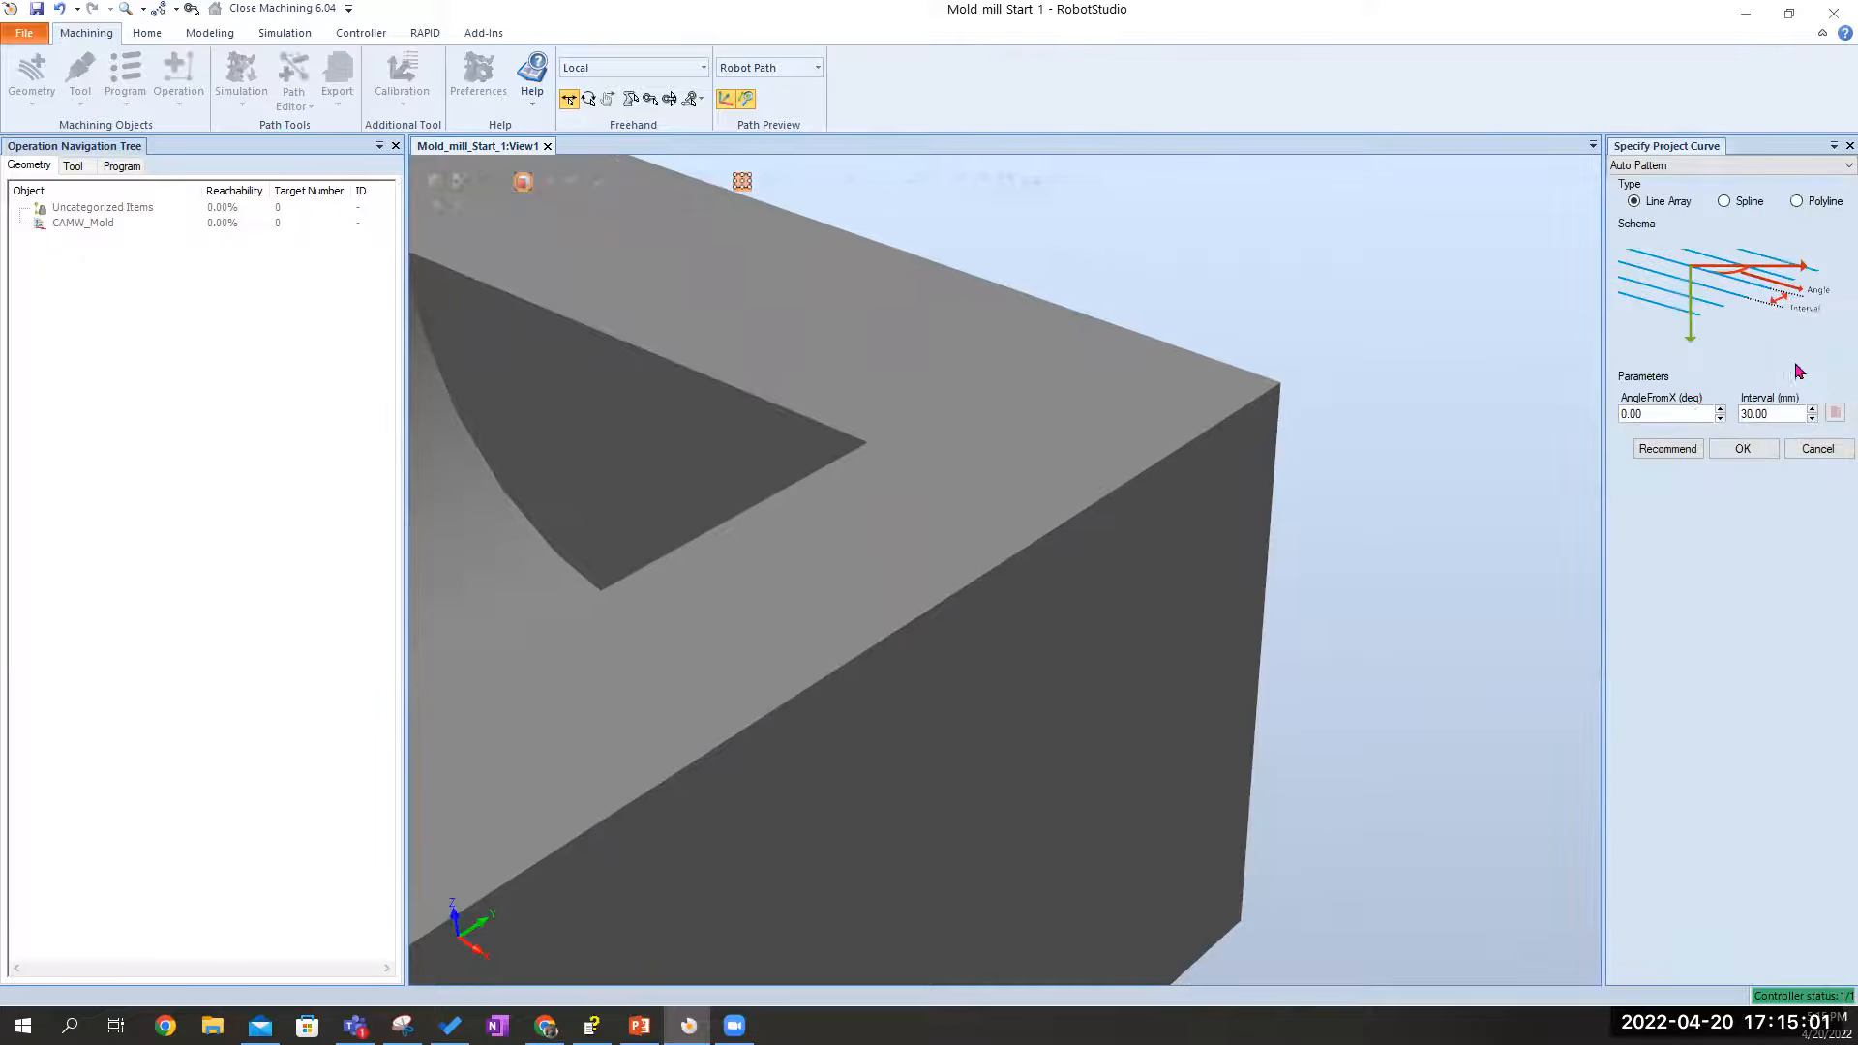
{"action": "left_click", "coordinate": [1729, 205]}
{"action": "left_click", "coordinate": [1744, 455]}
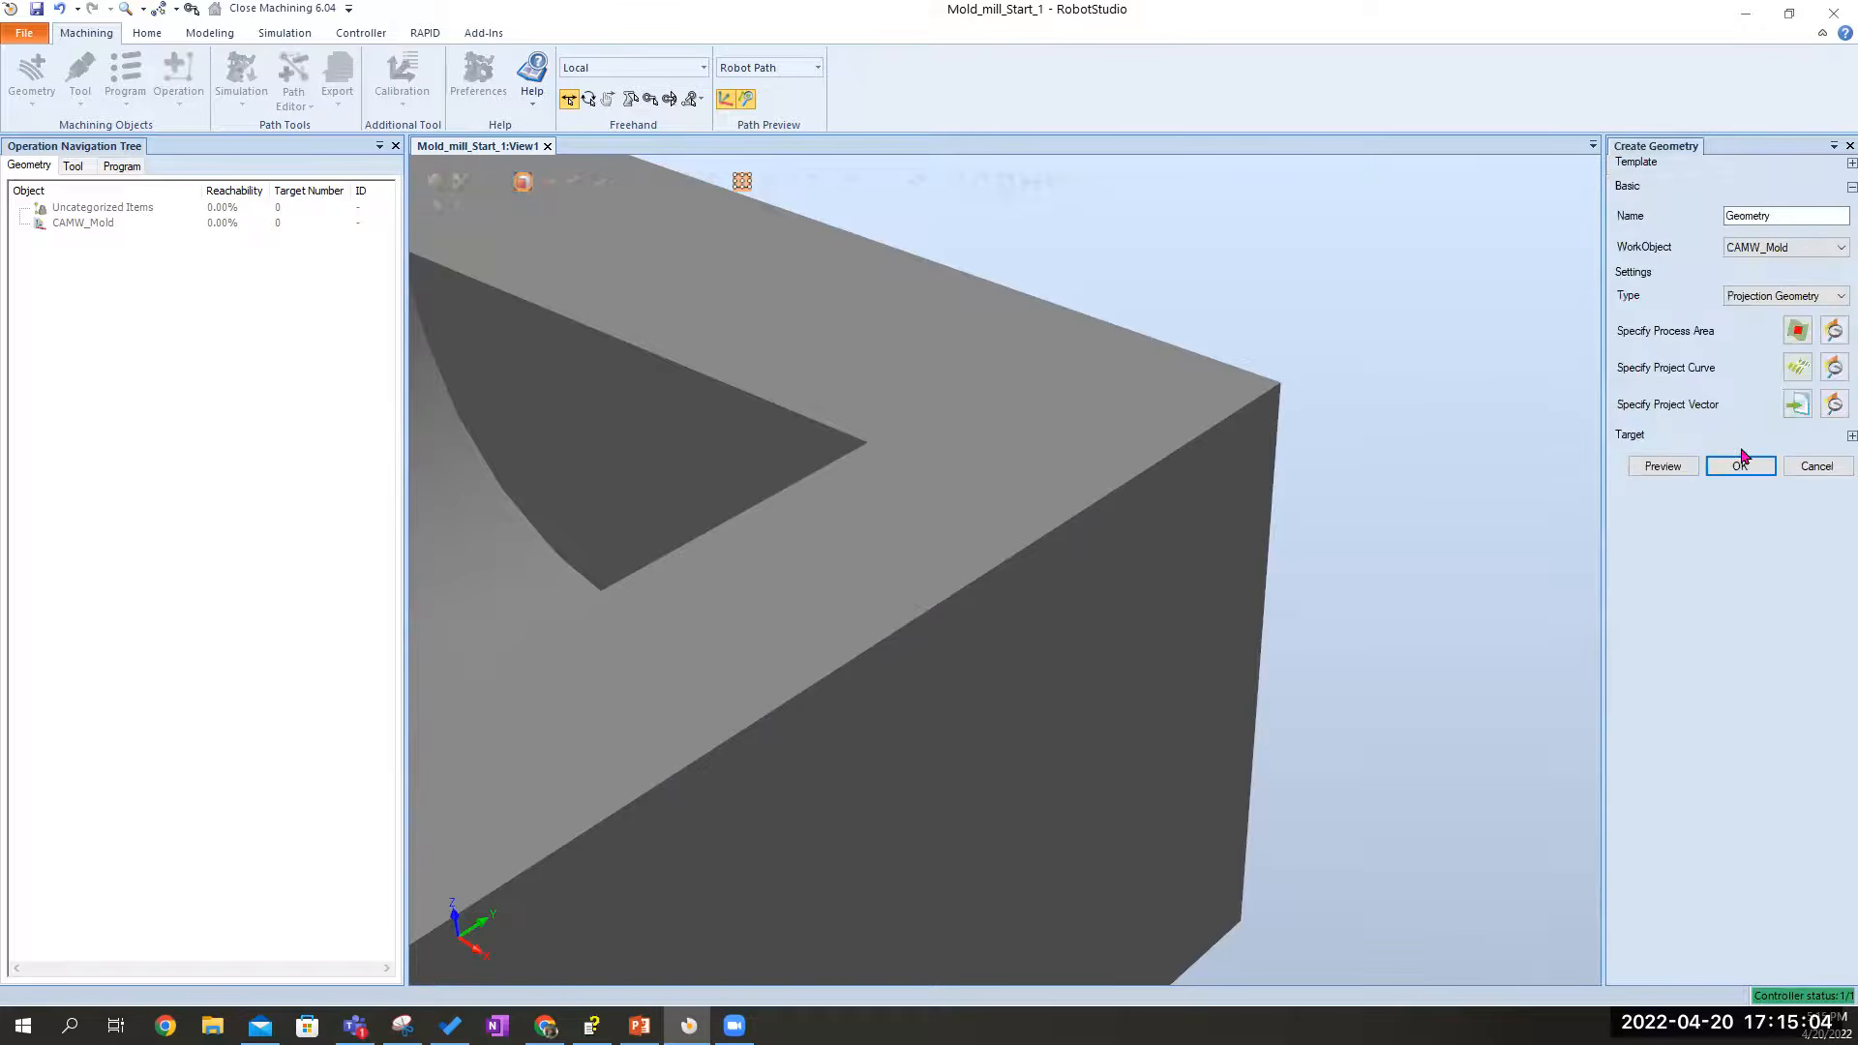
{"action": "left_click", "coordinate": [1798, 405]}
{"action": "left_click_drag", "start_coordinate": [995, 336], "coordinate": [915, 281], "text": "ctrl+shift"}
{"action": "scroll", "coordinate": [833, 337], "scroll_direction": "down", "scroll_amount": 5}
{"action": "left_click", "coordinate": [1743, 392]}
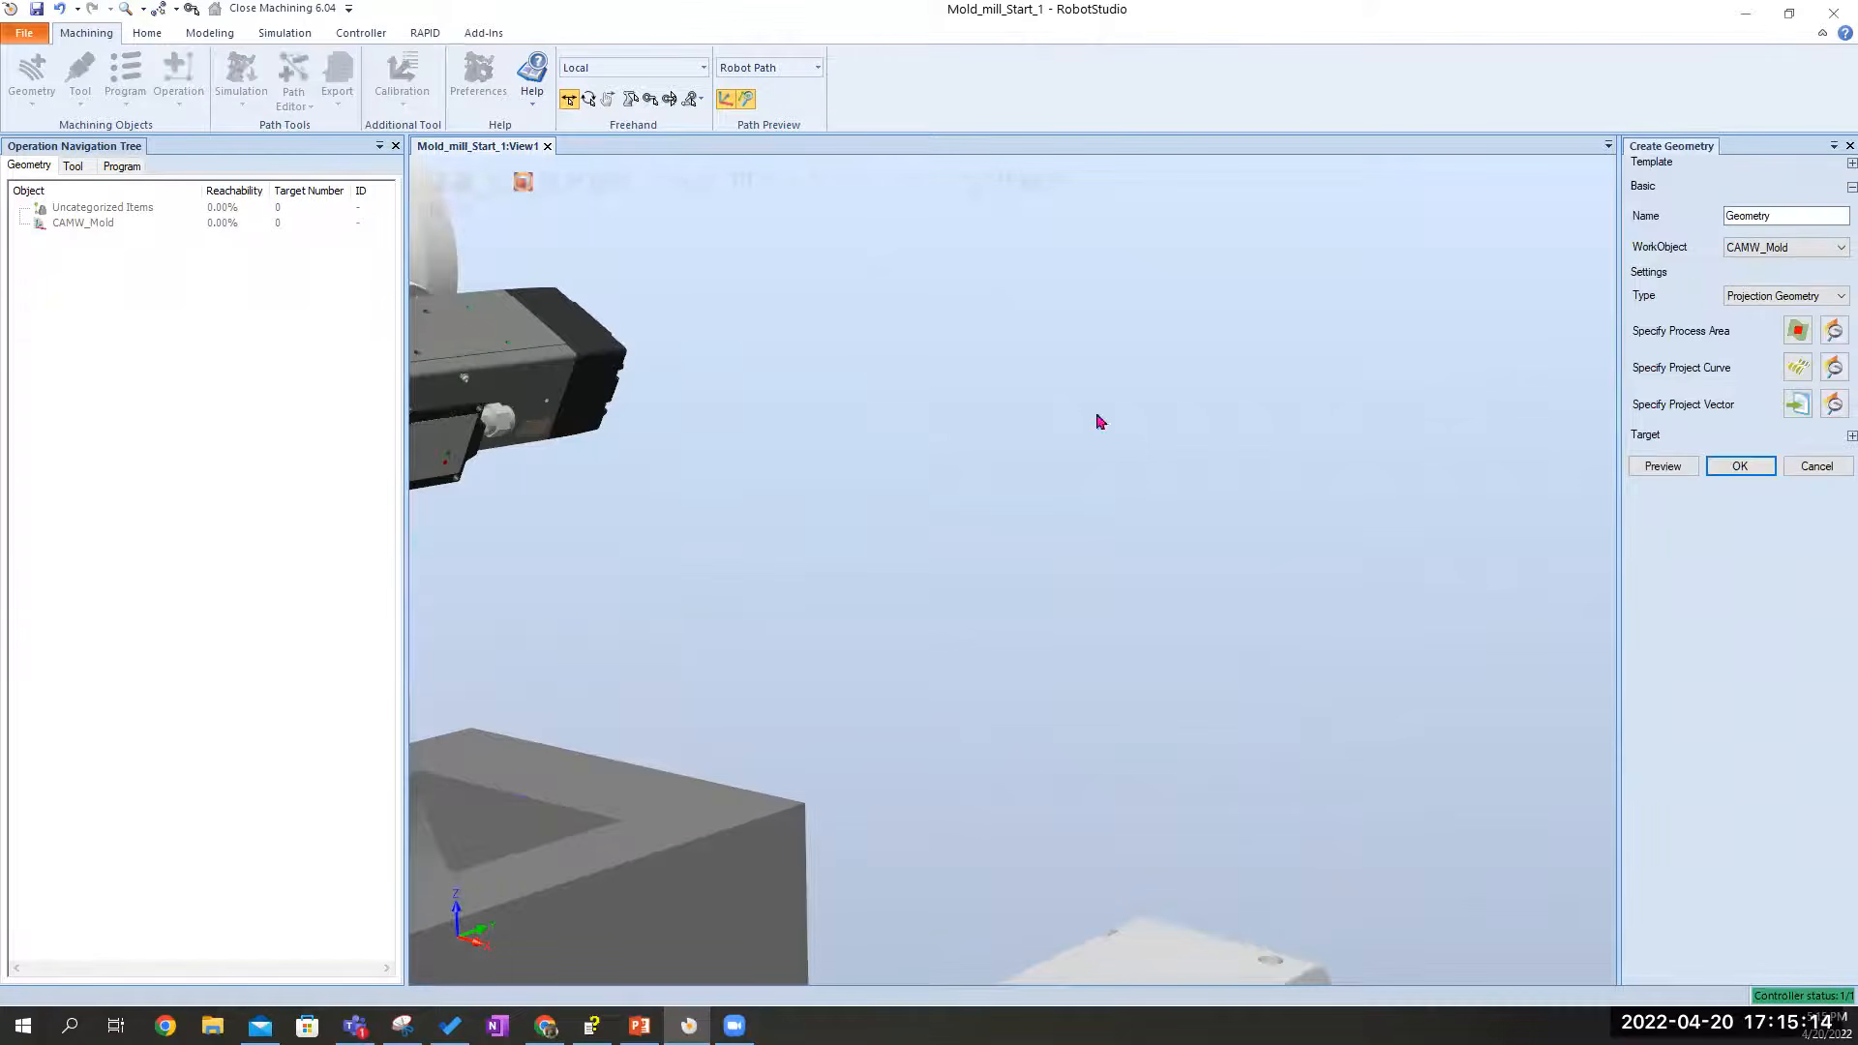
Preview the projected curves on the mold's top and cavity faces, and create the projection geometry
{"action": "left_click_drag", "start_coordinate": [630, 535], "coordinate": [614, 578], "text": "ctrl+shift"}
{"action": "left_click", "coordinate": [1663, 465]}
{"action": "left_click_drag", "start_coordinate": [729, 534], "coordinate": [630, 514], "text": "ctrl+shift"}
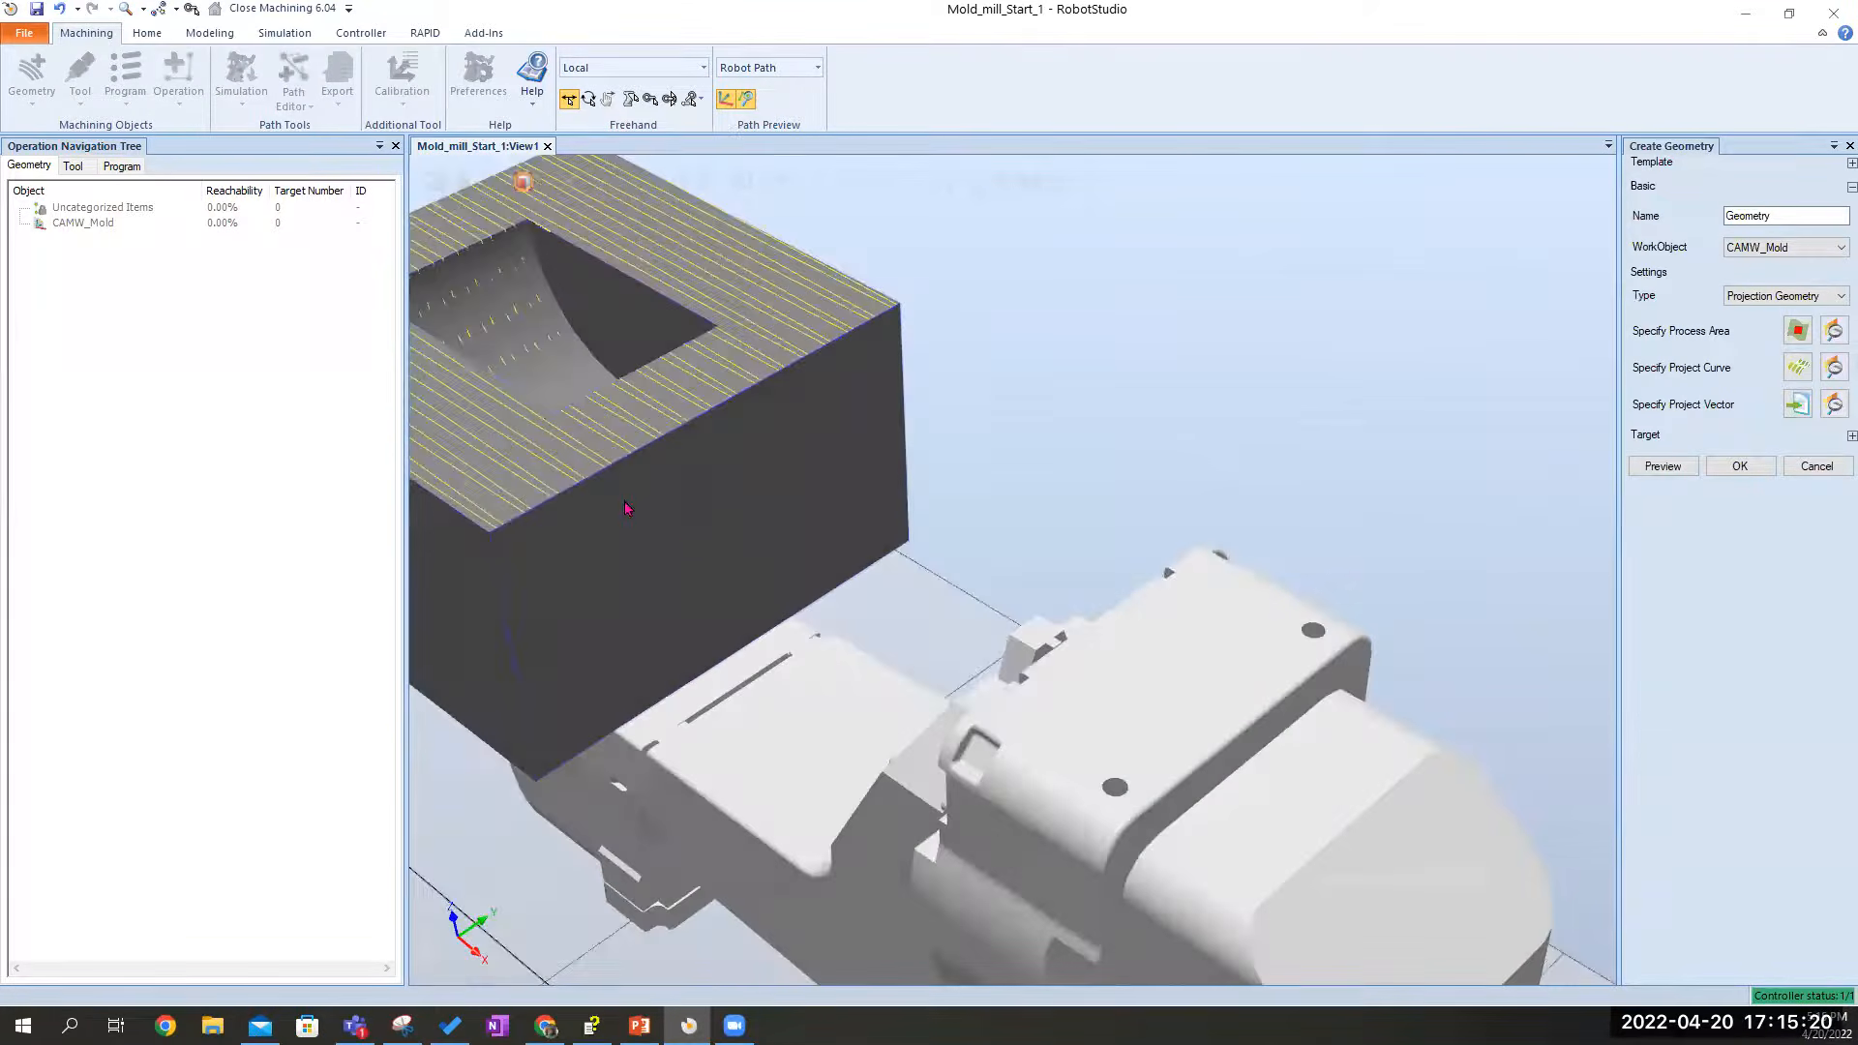
{"action": "scroll", "coordinate": [503, 366], "scroll_direction": "up", "scroll_amount": 2}
{"action": "mouse_move", "coordinate": [485, 448]}
{"action": "left_mouse_down", "text": "ctrl+shift"}
{"action": "mouse_move", "coordinate": [465, 427]}
{"action": "mouse_move", "coordinate": [527, 406]}
{"action": "mouse_move", "coordinate": [485, 448]}
{"action": "mouse_move", "coordinate": [489, 414]}
{"action": "left_mouse_up", "text": "ctrl+shift"}
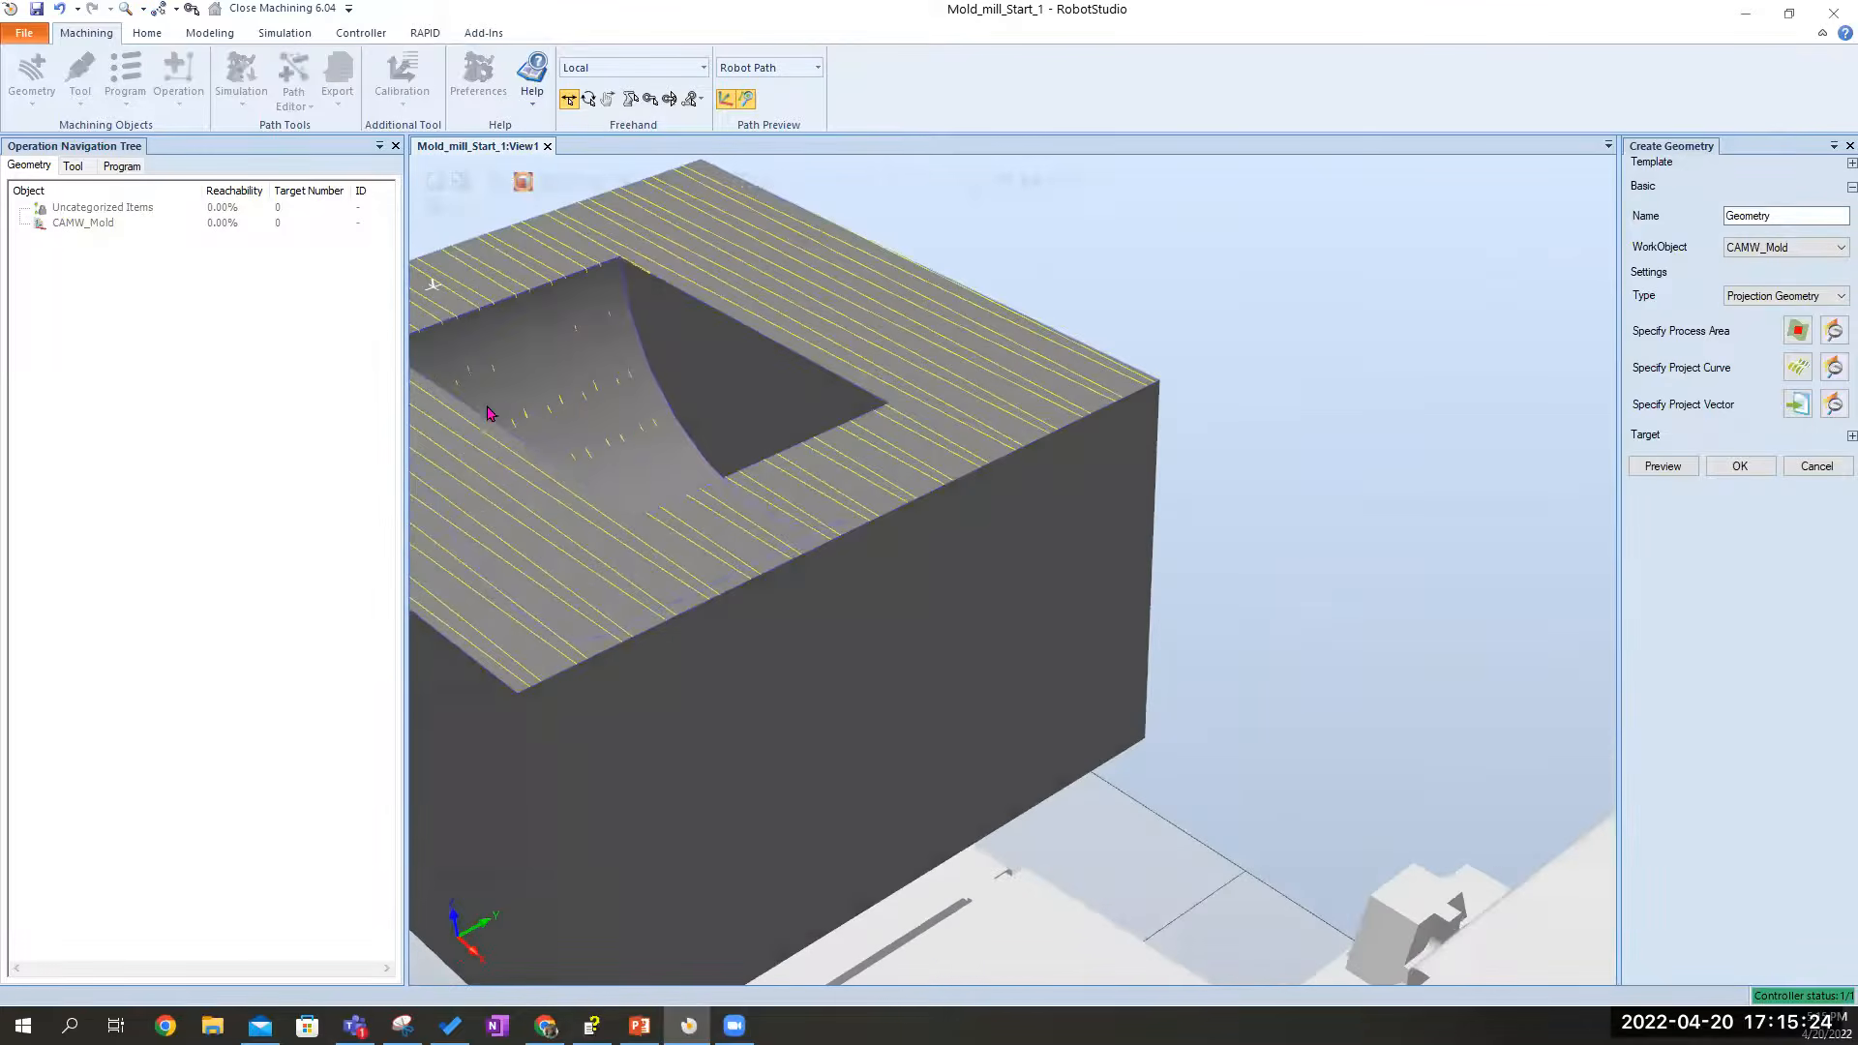
{"action": "left_click", "coordinate": [1739, 465]}
Check the Mill_Tool entry and the home position settings of the P_Mold program group
{"action": "left_click", "coordinate": [72, 169]}
{"action": "left_click", "coordinate": [58, 224]}
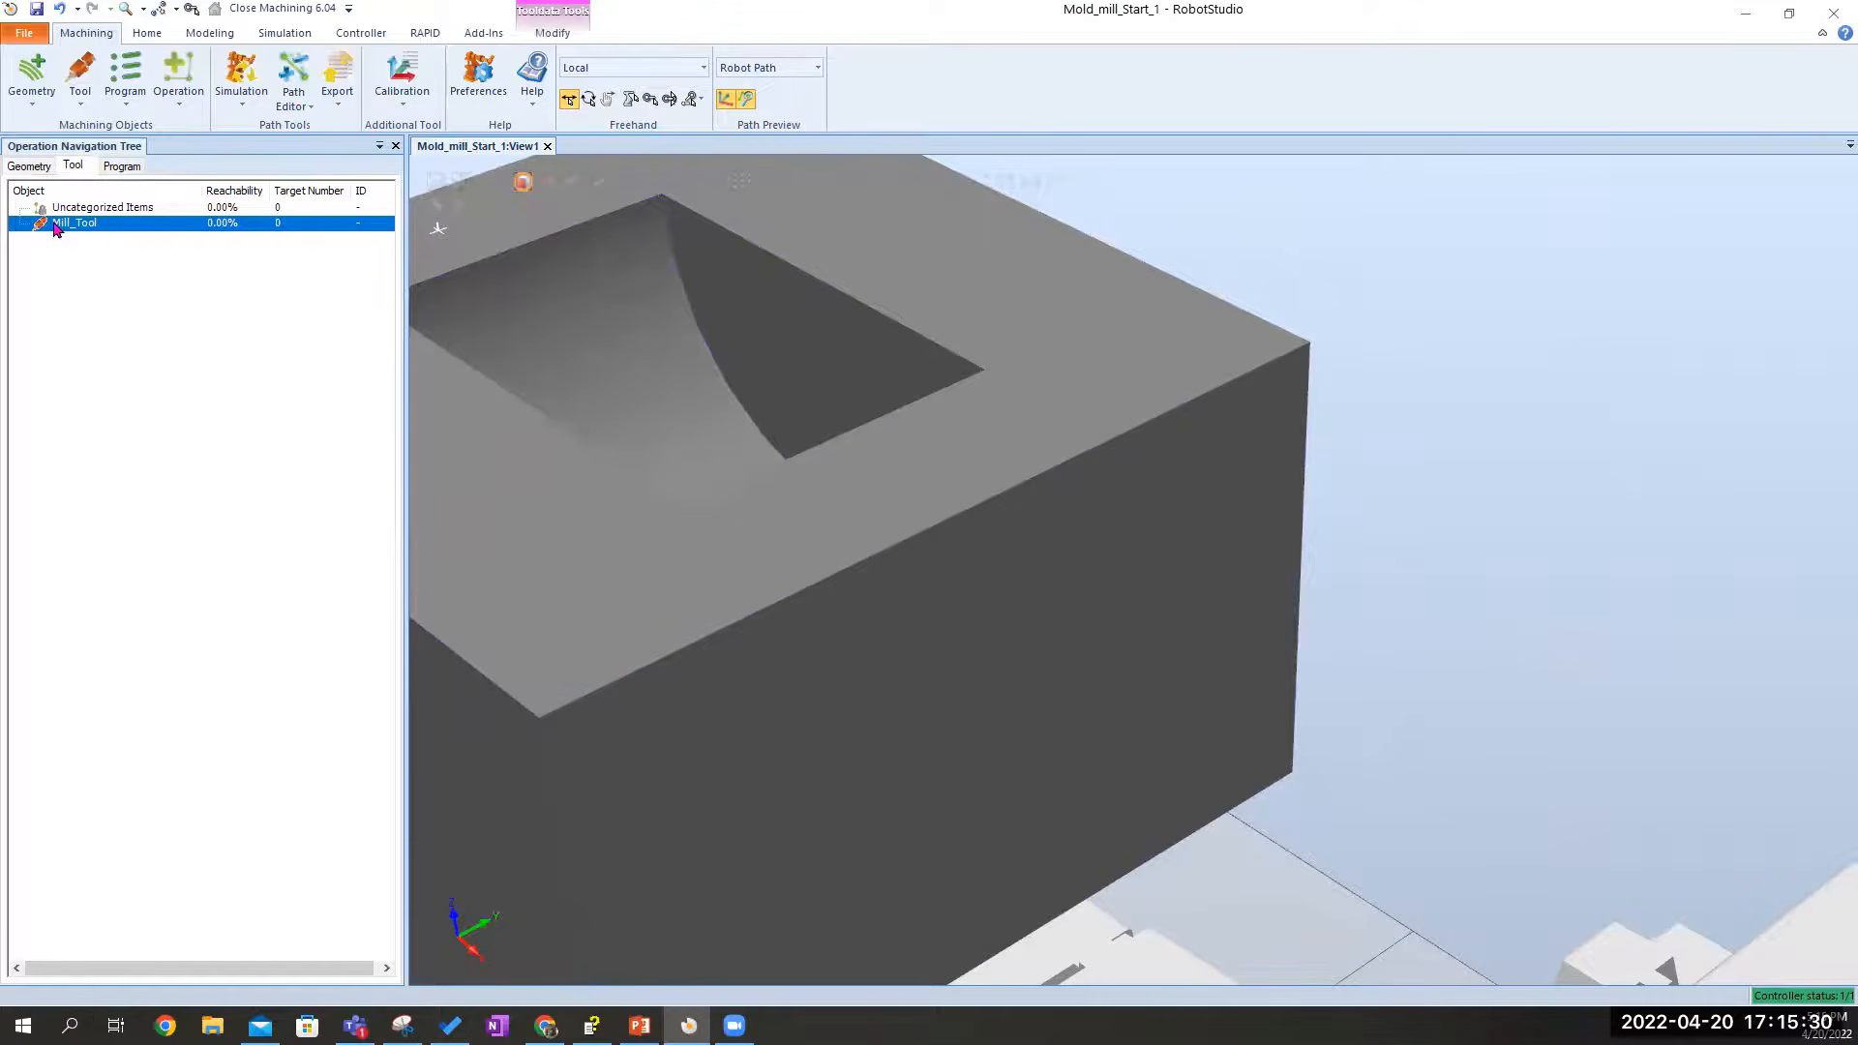
{"action": "left_click", "coordinate": [118, 167]}
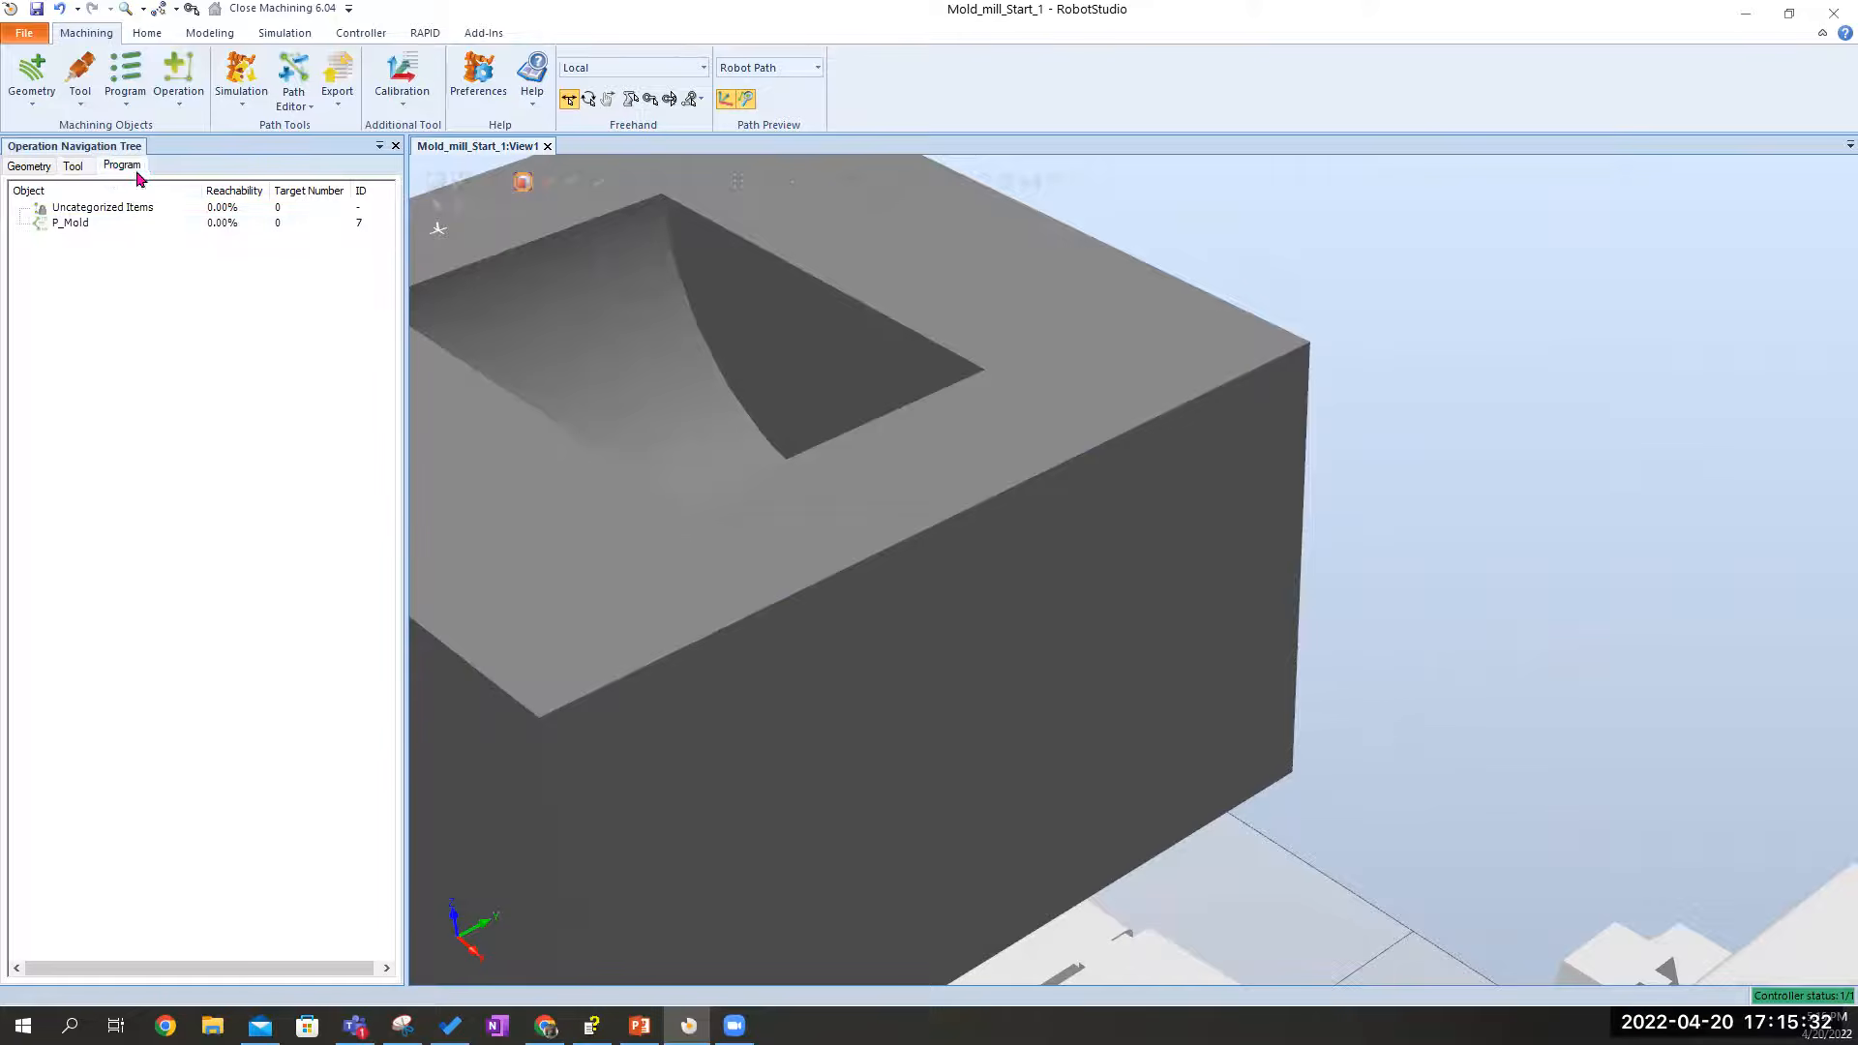
{"action": "double_click", "coordinate": [91, 224]}
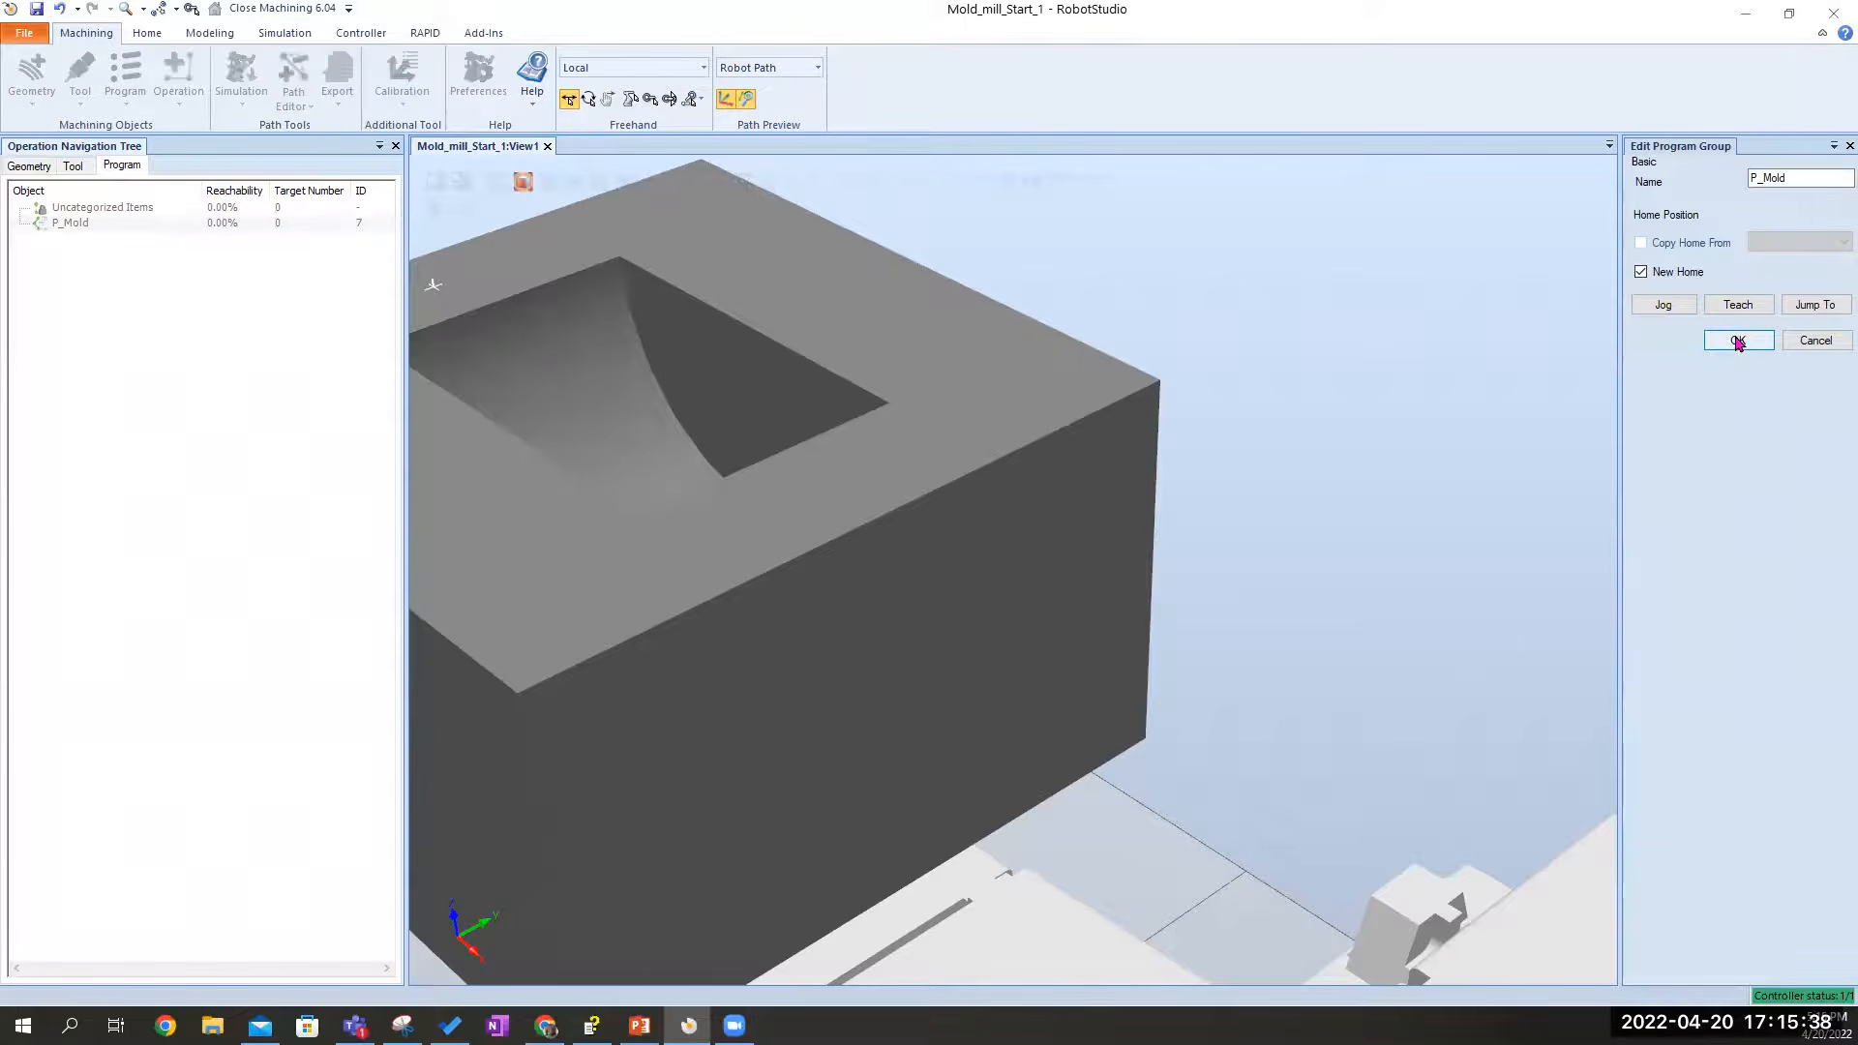
{"action": "left_click", "coordinate": [1738, 341]}
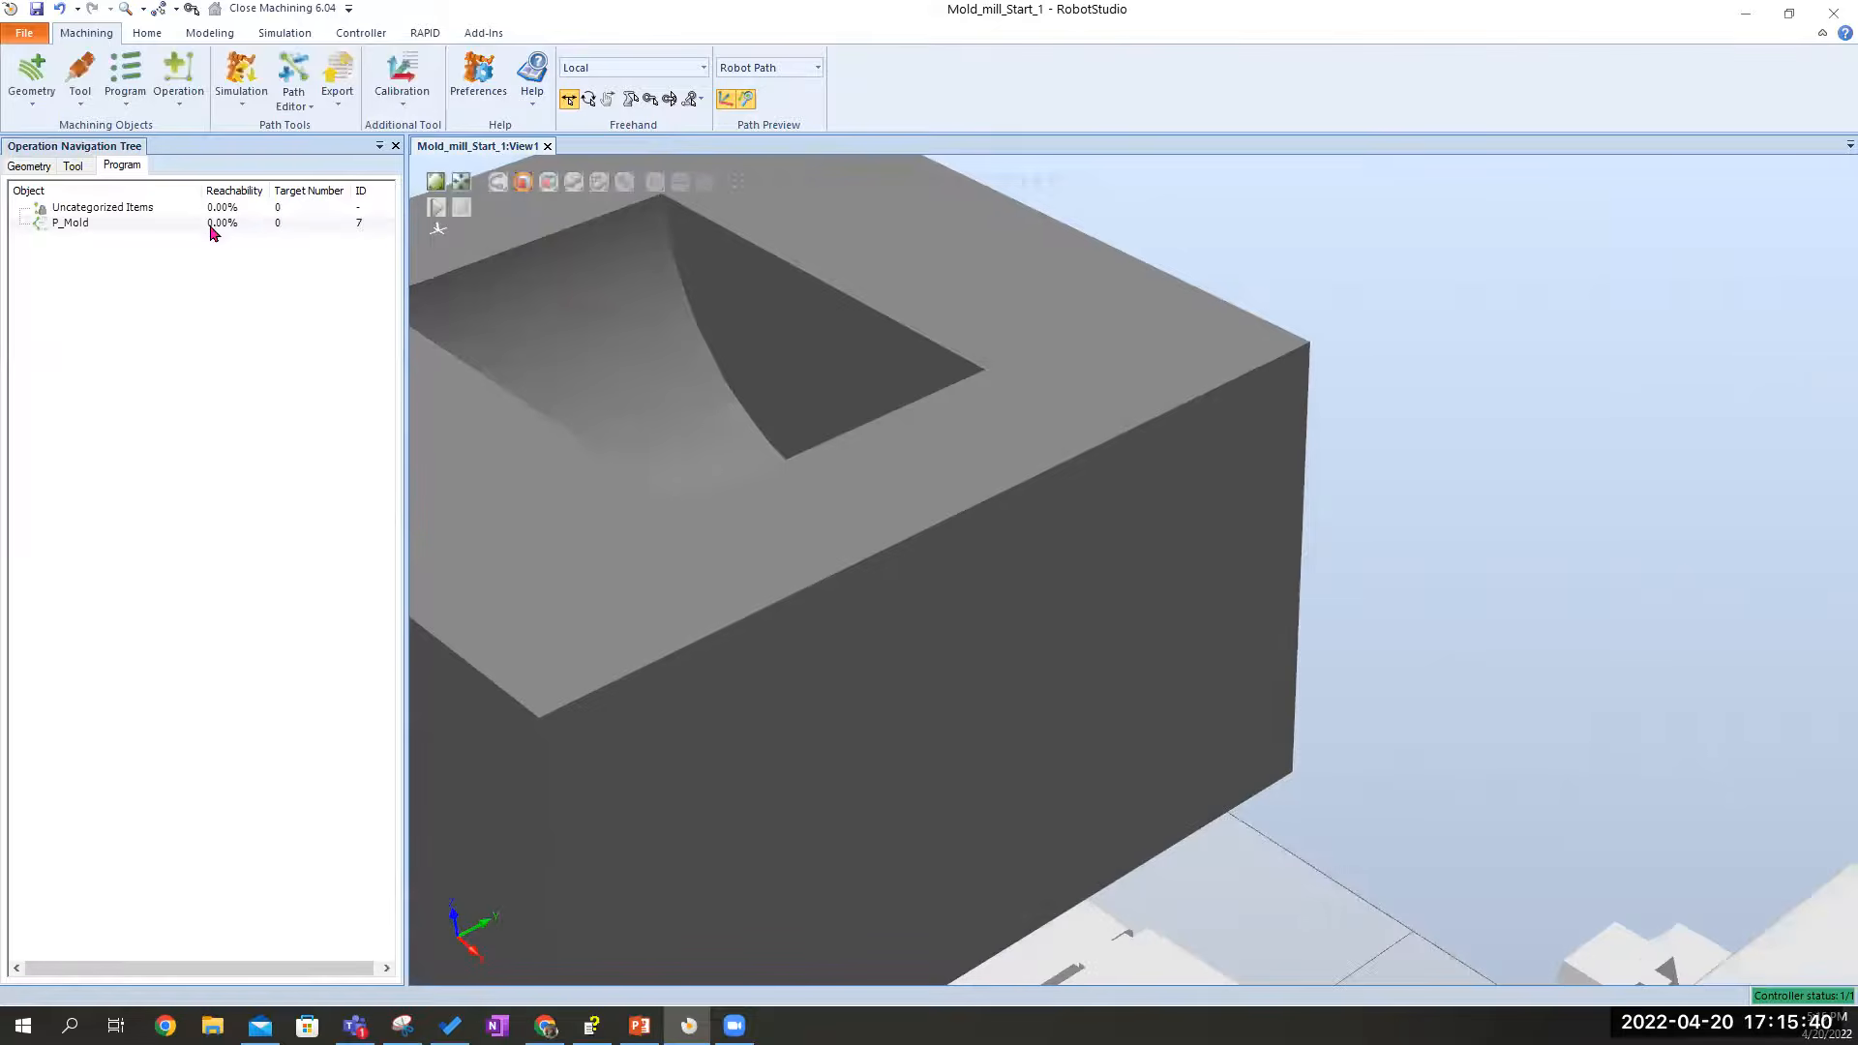
Preview and create a FixedContactPoint operation using Geometry, Mill_Tool and P_Mold, with the Part_Normal tool axis
{"action": "left_click", "coordinate": [178, 115]}
{"action": "left_click", "coordinate": [208, 145]}
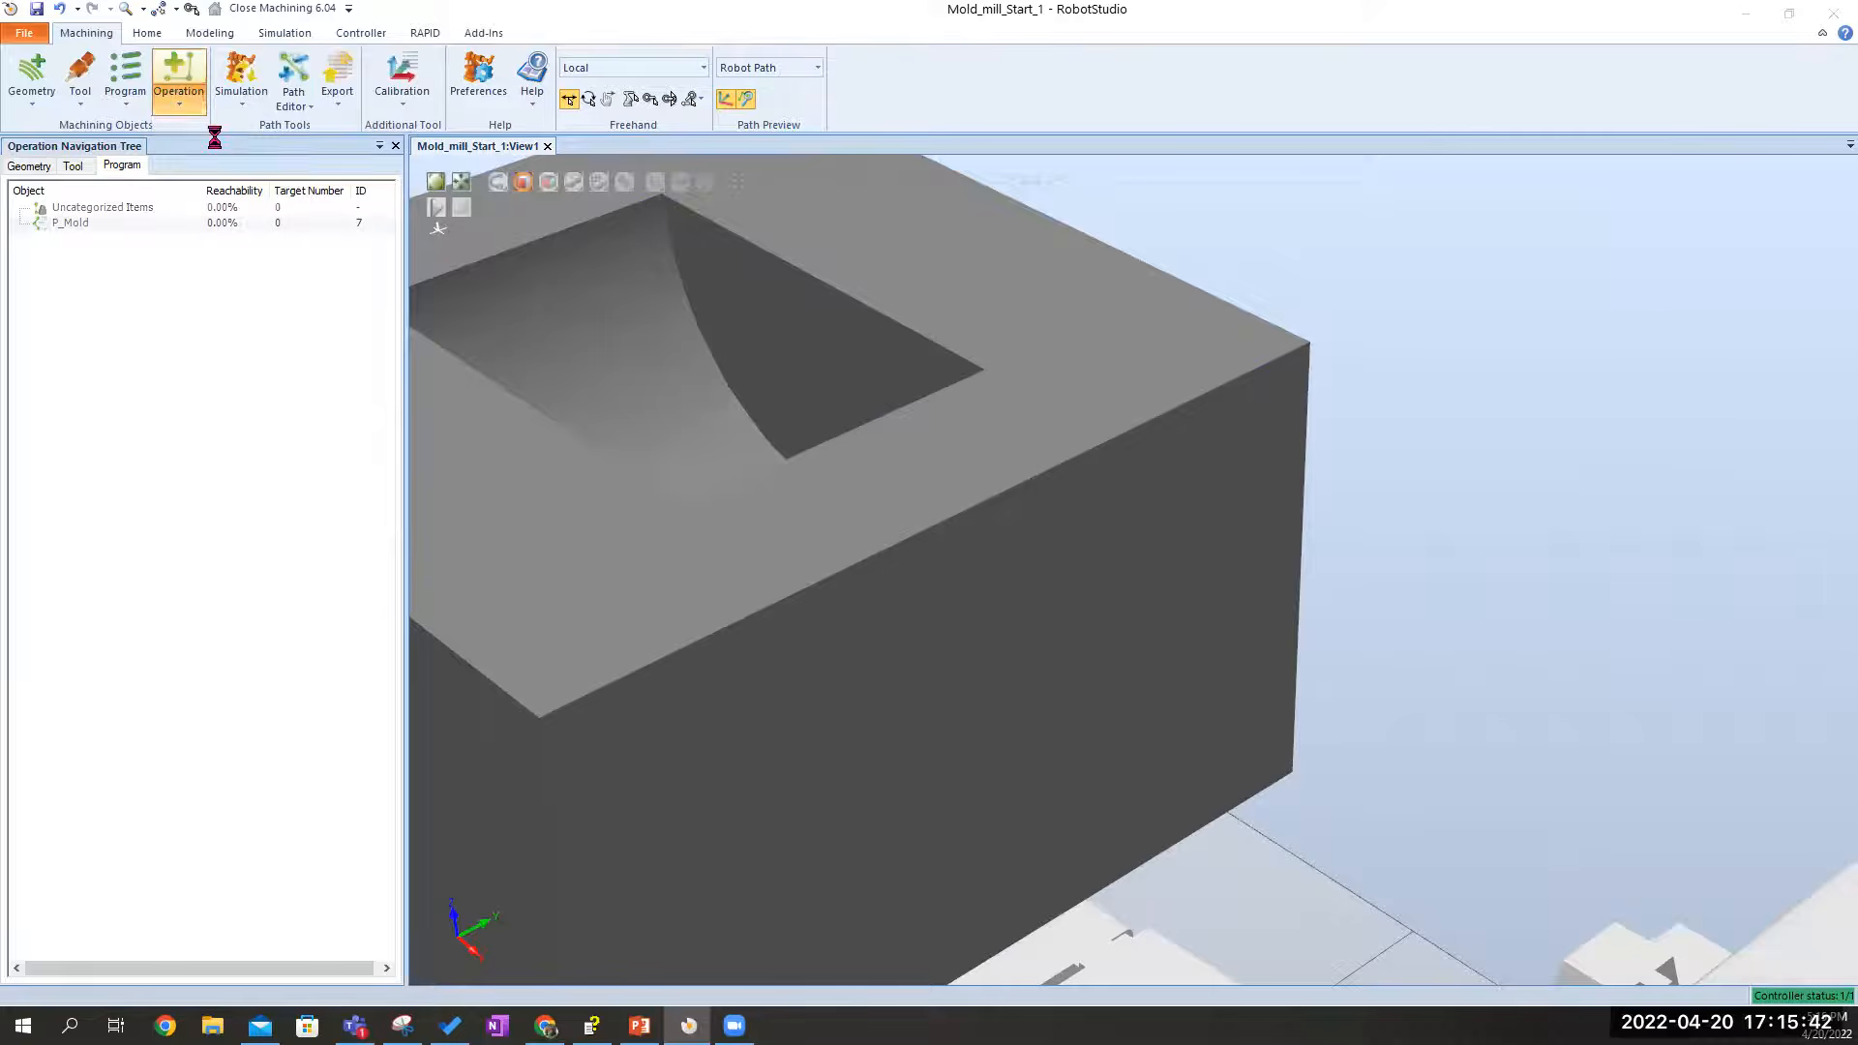
{"action": "left_click", "coordinate": [1661, 588]}
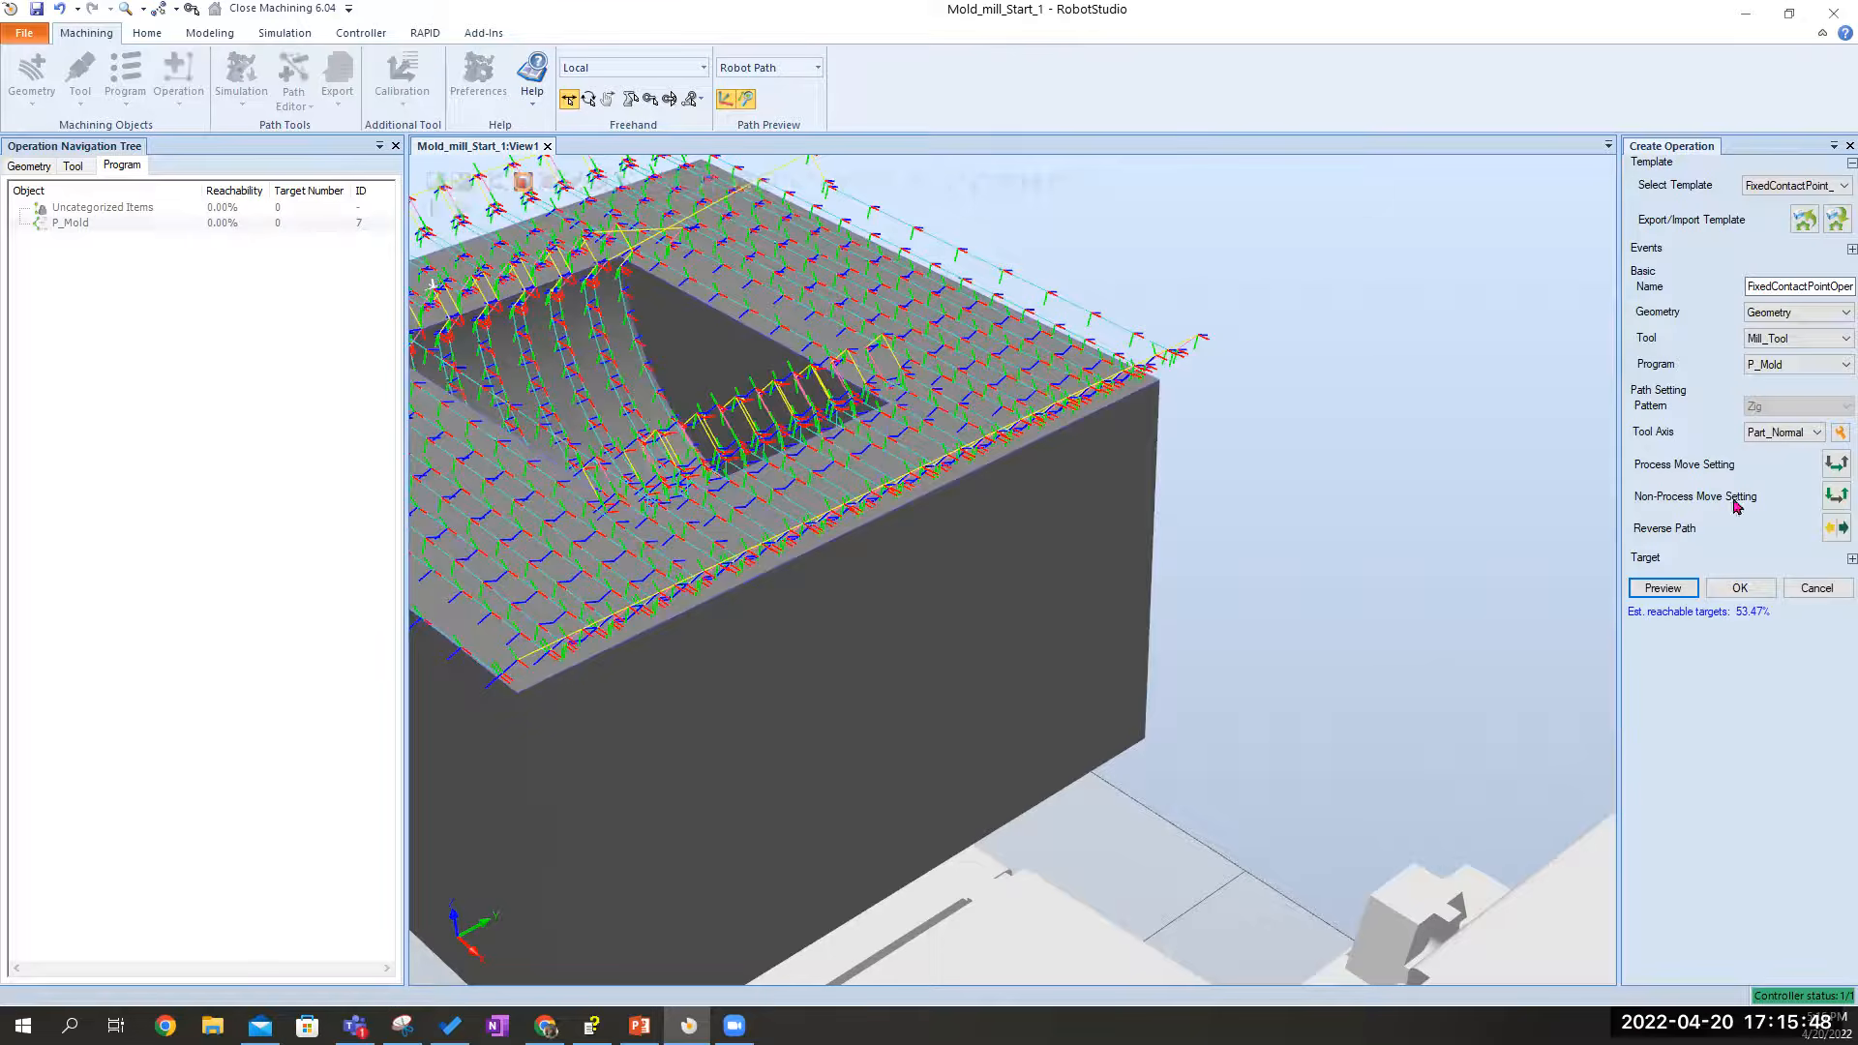
{"action": "left_click", "coordinate": [1726, 590]}
Run a quick simulation of P_Mold on the mold and stop it partway through
{"action": "left_click", "coordinate": [556, 362]}
{"action": "left_click_drag", "start_coordinate": [555, 362], "coordinate": [651, 377], "text": "ctrl+shift"}
{"action": "scroll", "coordinate": [795, 470], "scroll_direction": "down", "scroll_amount": 5}
{"action": "left_click", "coordinate": [243, 79]}
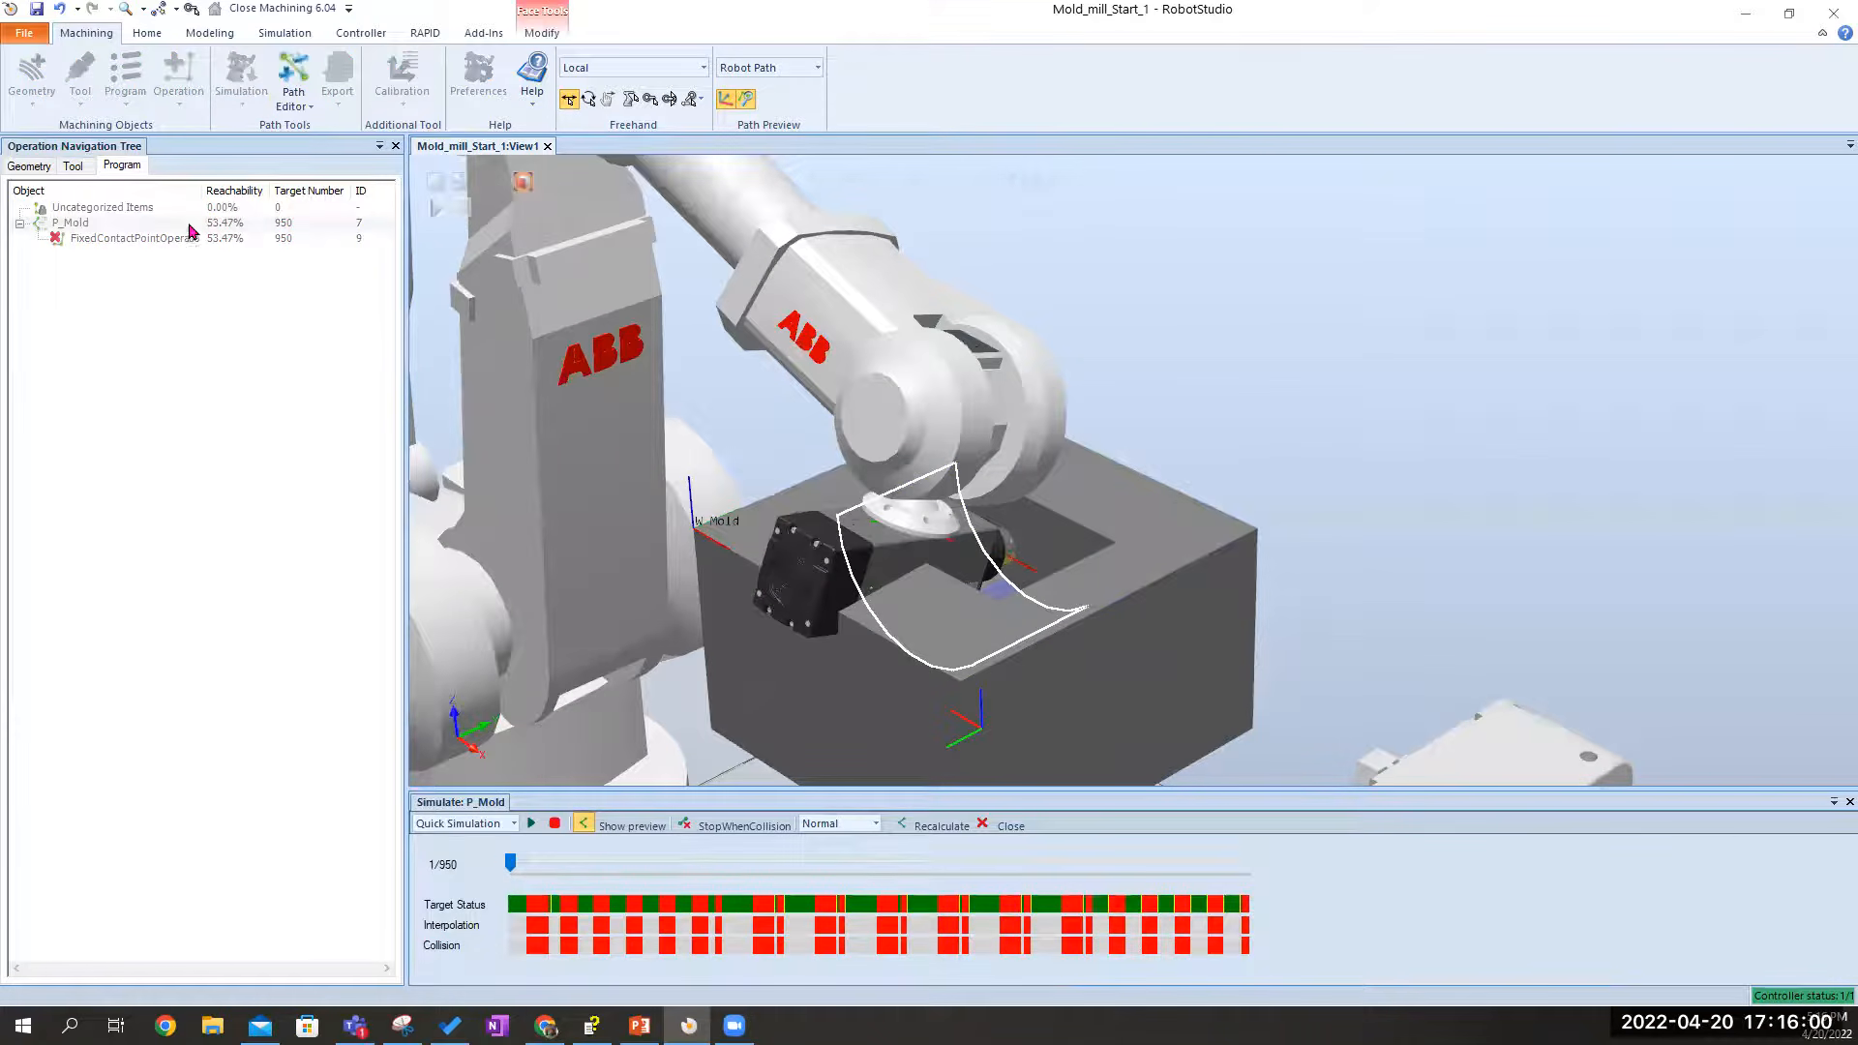
{"action": "left_click", "coordinate": [530, 824]}
{"action": "left_click", "coordinate": [530, 826]}
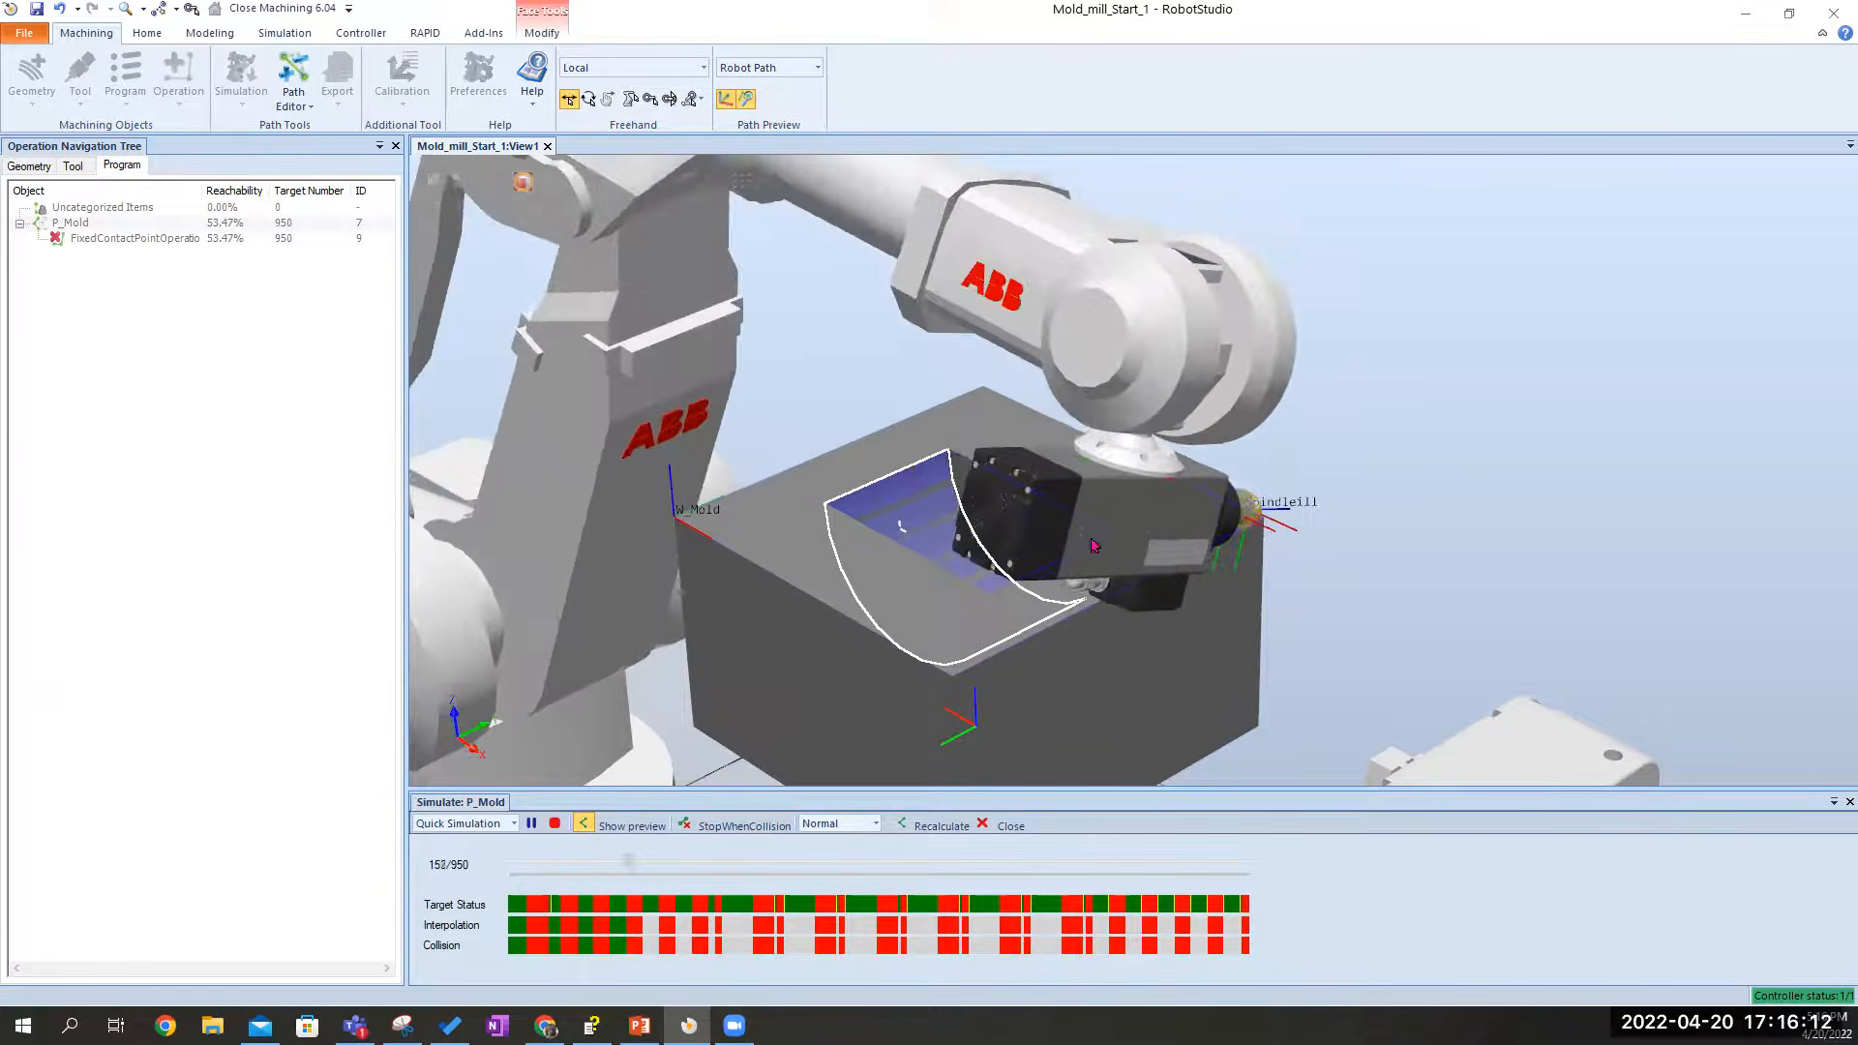
{"action": "left_click", "coordinate": [554, 827]}
Examine the milling tool's orientation against the mold's top face at the first target, and close the simulation
{"action": "left_click_drag", "start_coordinate": [1324, 536], "coordinate": [1429, 552], "text": "ctrl+shift"}
{"action": "scroll", "coordinate": [1693, 436], "scroll_direction": "up", "scroll_amount": 6}
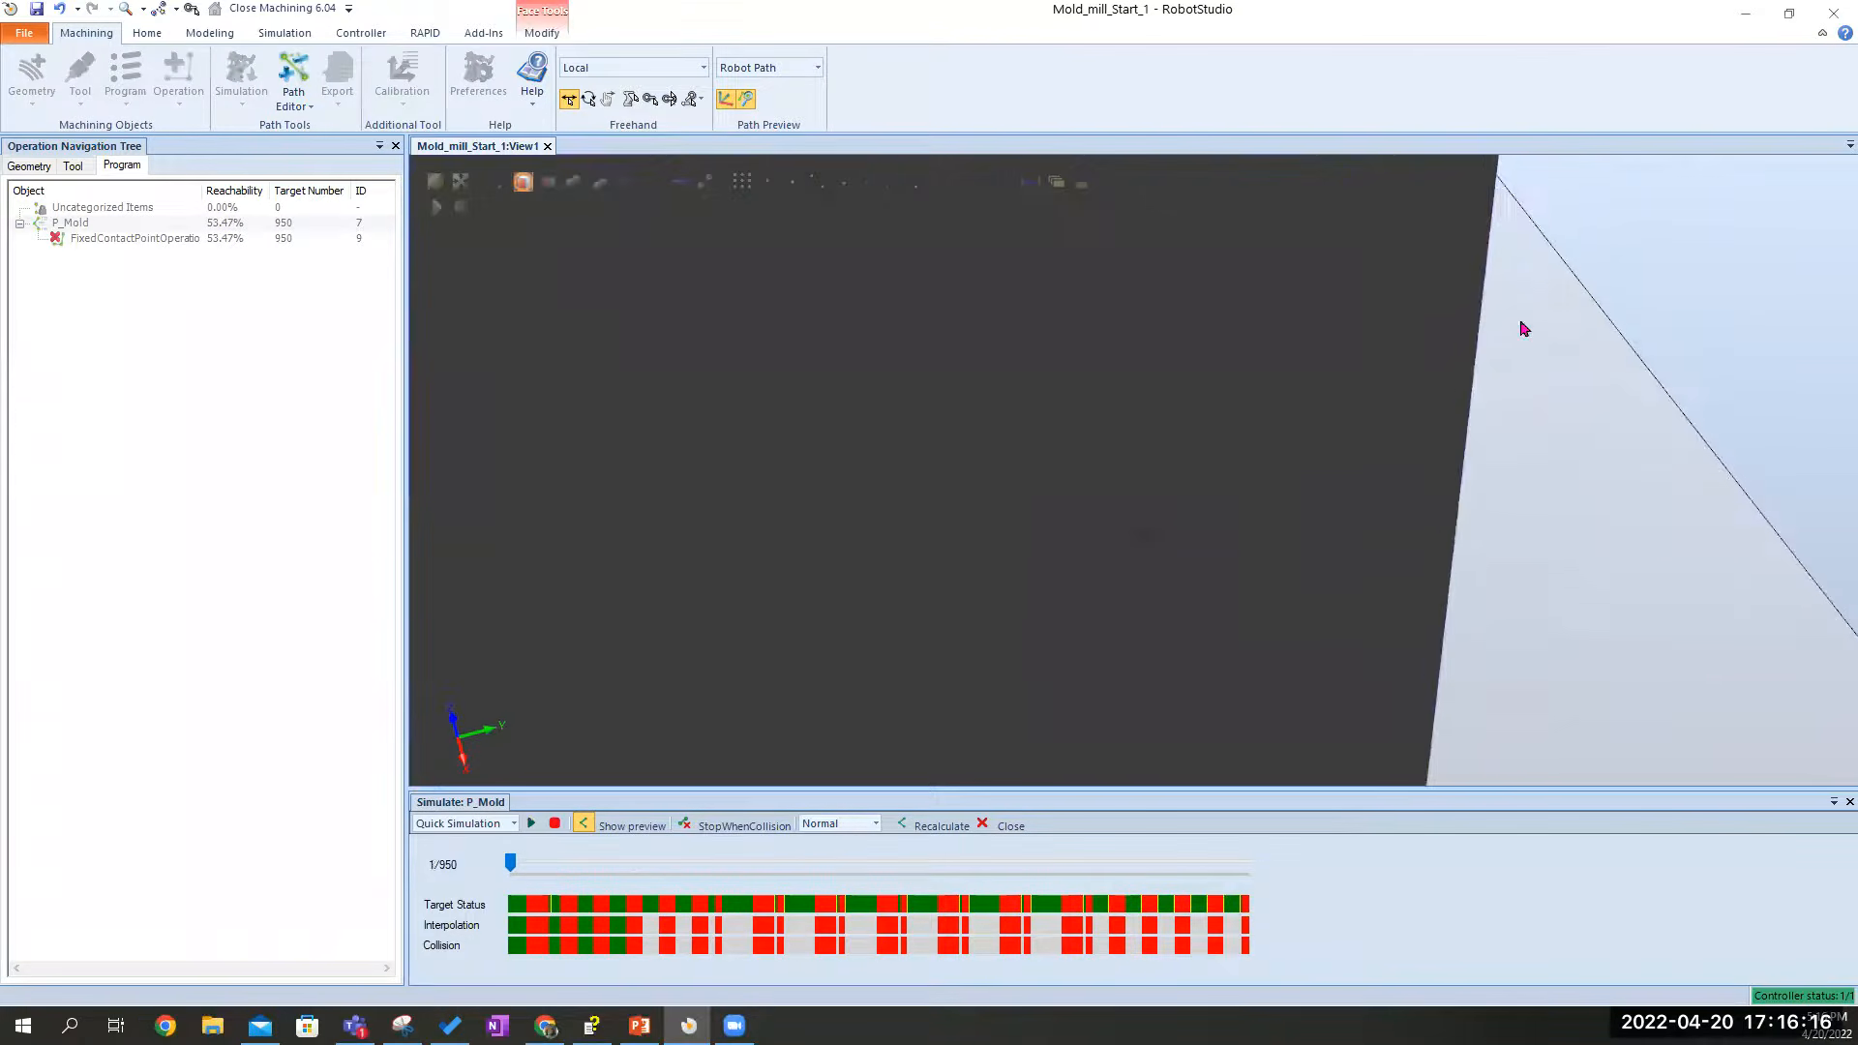
{"action": "scroll", "coordinate": [1331, 301], "scroll_direction": "down", "scroll_amount": 1}
{"action": "scroll", "coordinate": [1334, 307], "scroll_direction": "down", "scroll_amount": 6}
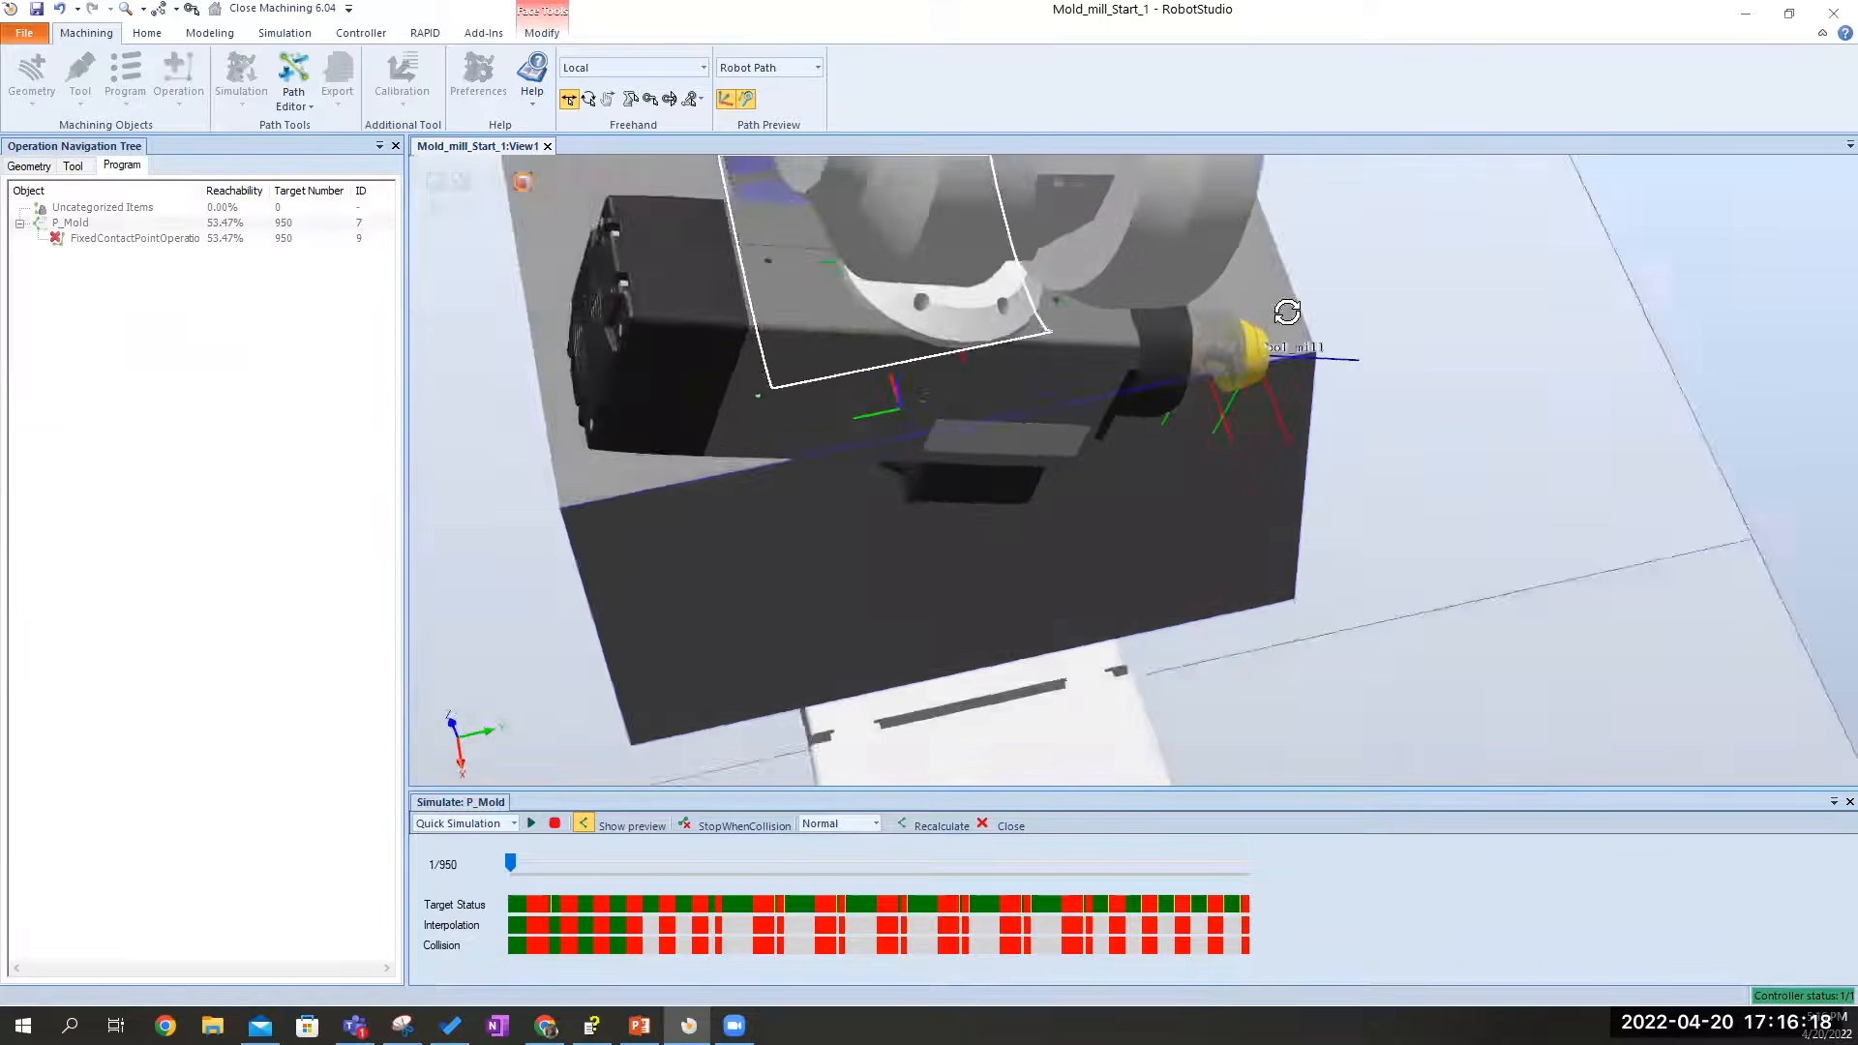
{"action": "left_click_drag", "start_coordinate": [1266, 312], "coordinate": [1073, 407], "text": "ctrl+shift"}
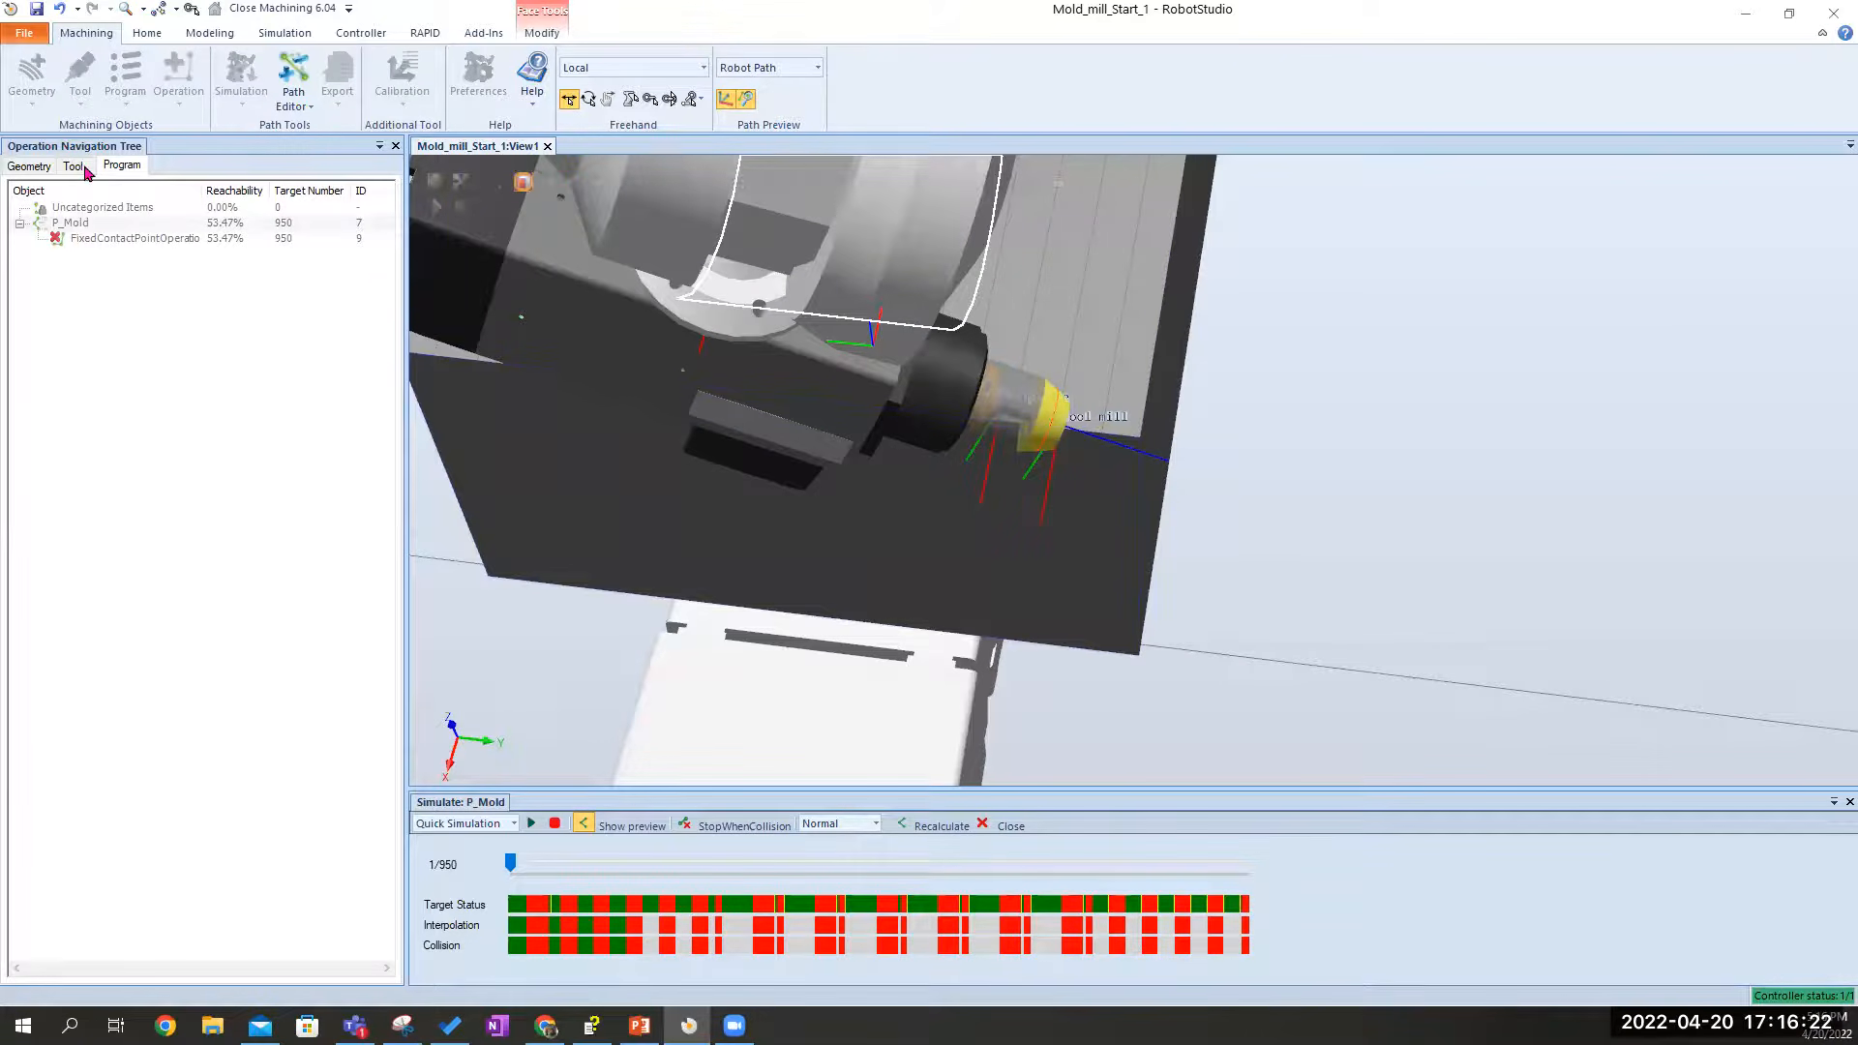
{"action": "left_click", "coordinate": [984, 824]}
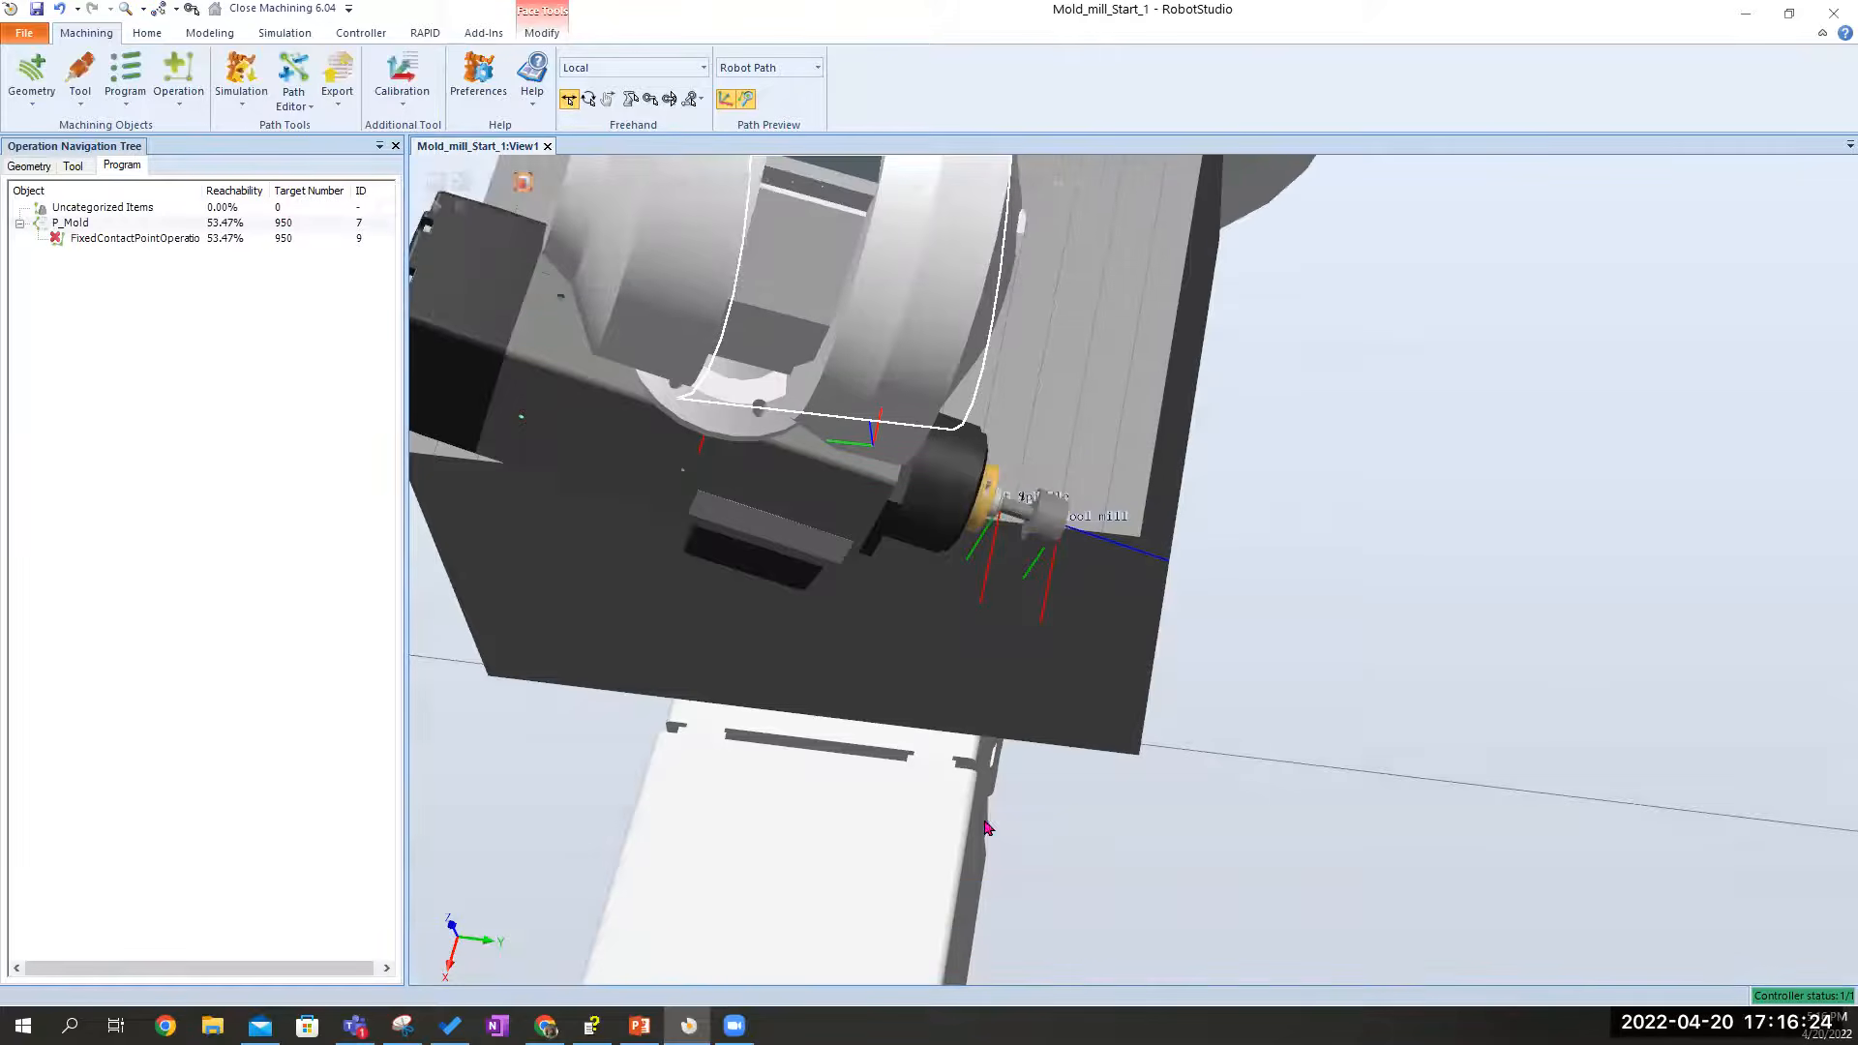
Change the machining method of Mill_Tool from side machining to Face Machining
{"action": "left_click", "coordinate": [74, 168]}
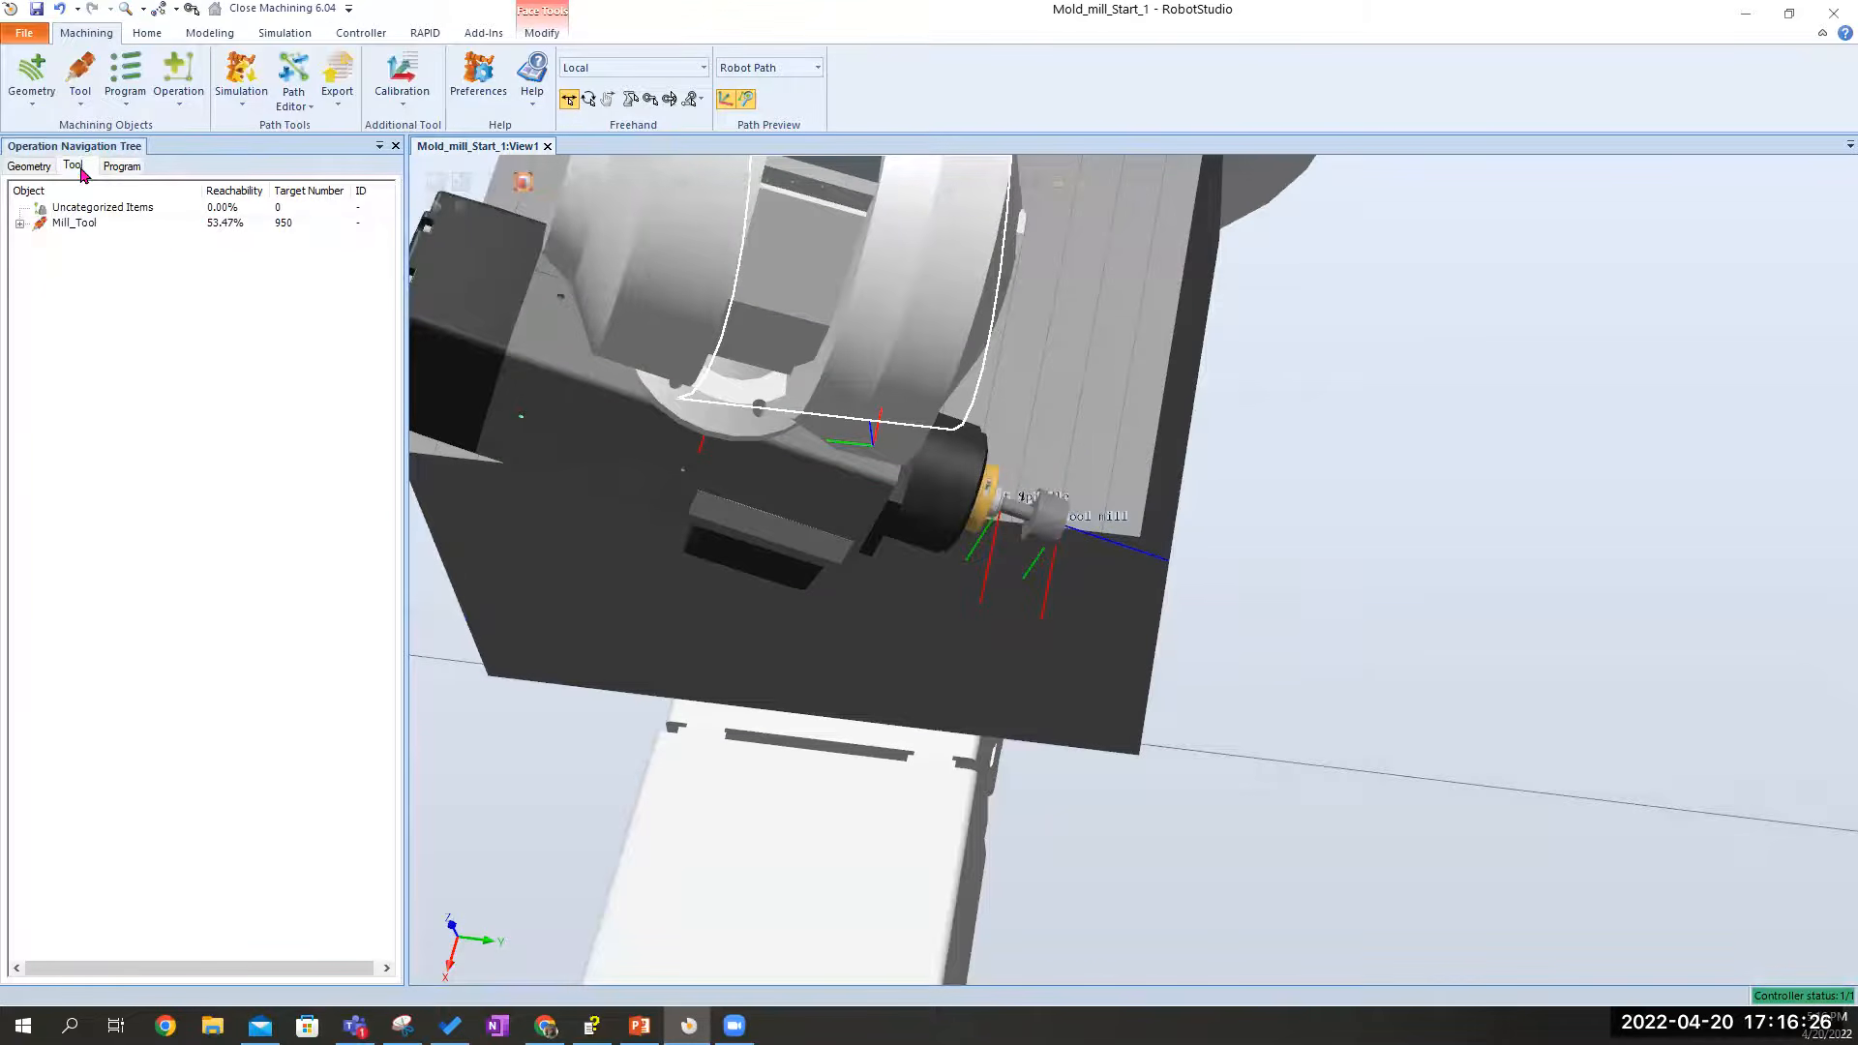
{"action": "double_click", "coordinate": [73, 223]}
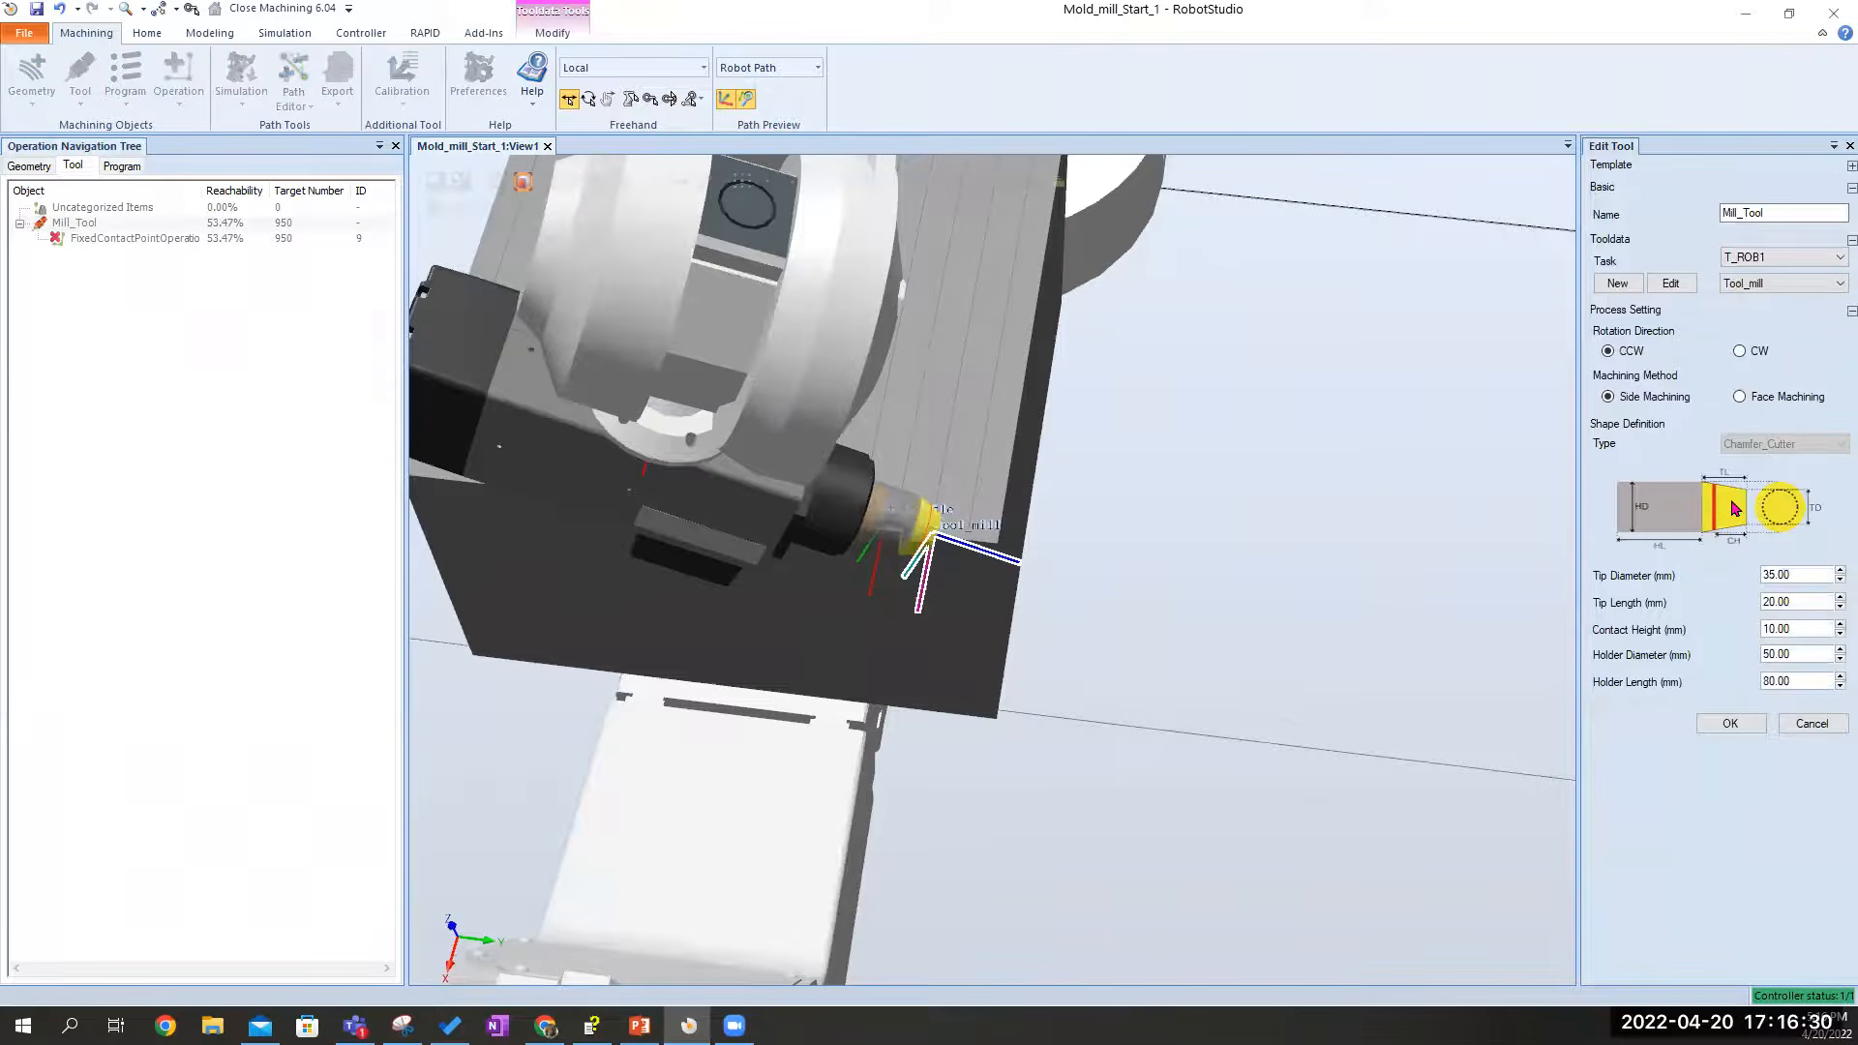
{"action": "left_click", "coordinate": [1739, 397]}
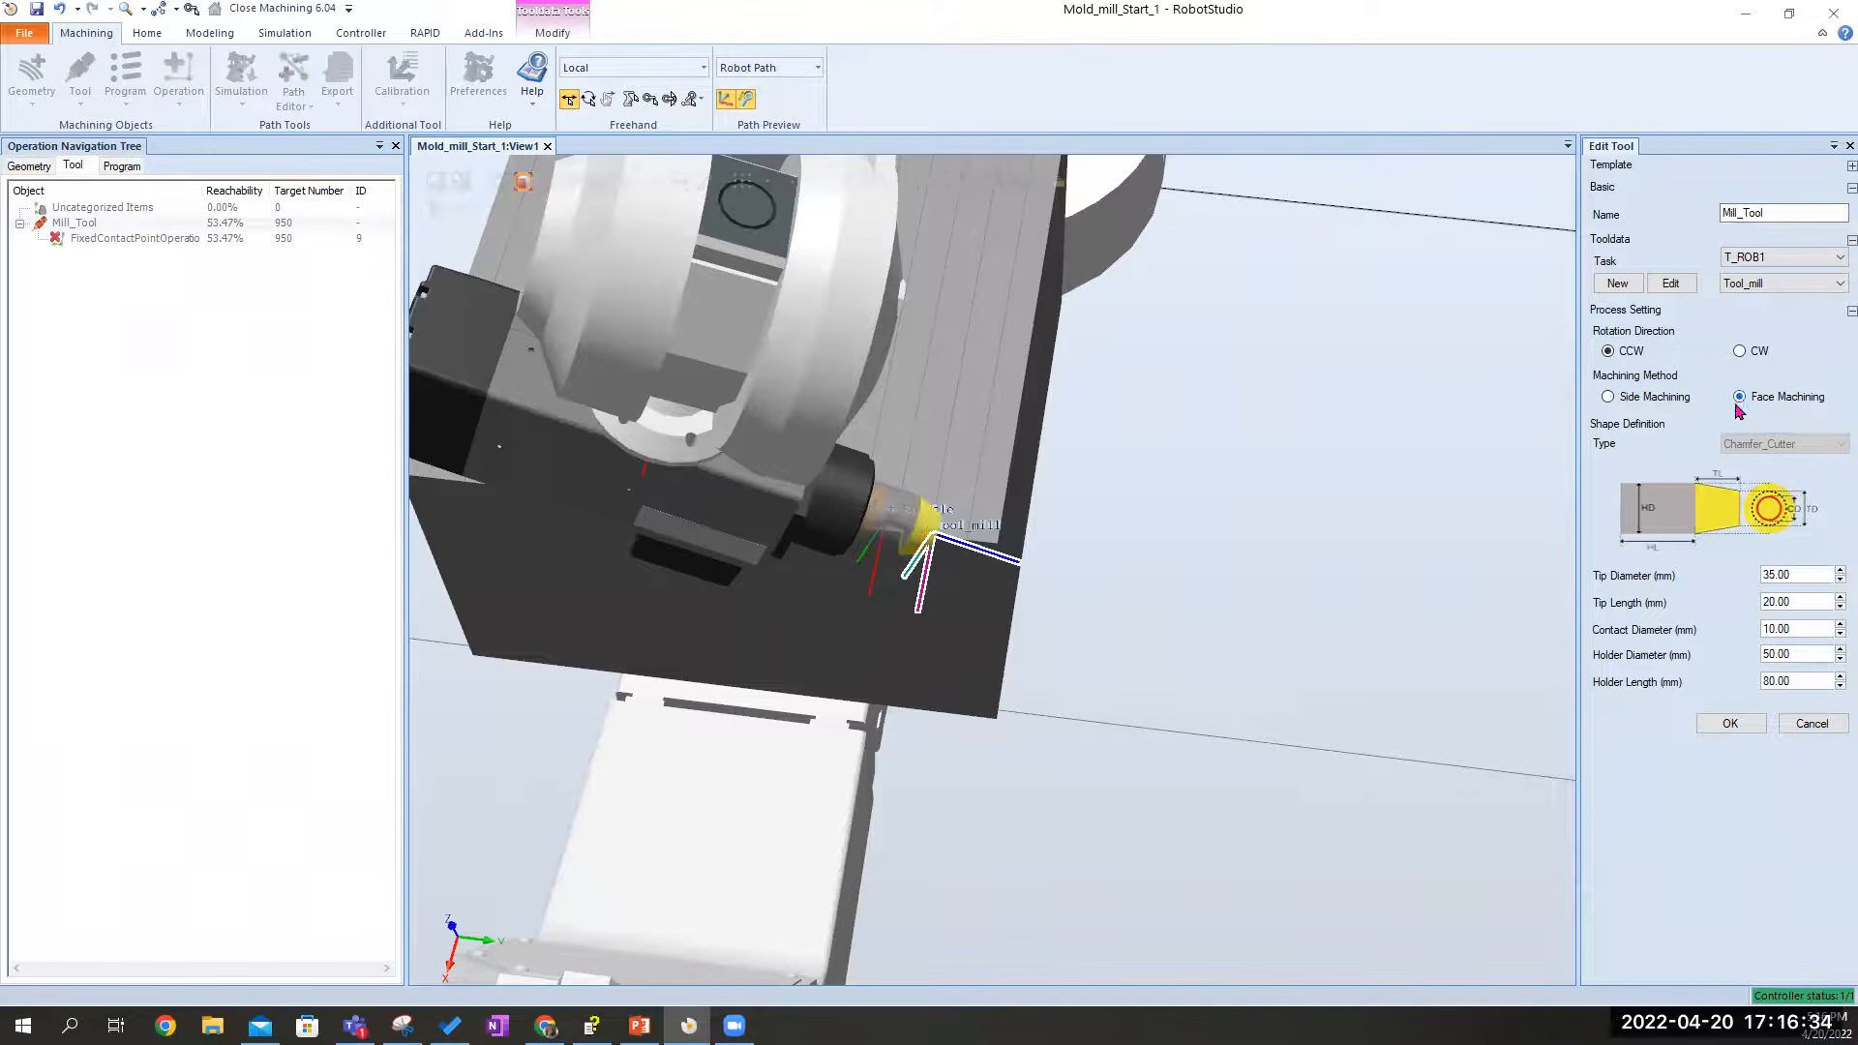
{"action": "left_click", "coordinate": [1732, 723]}
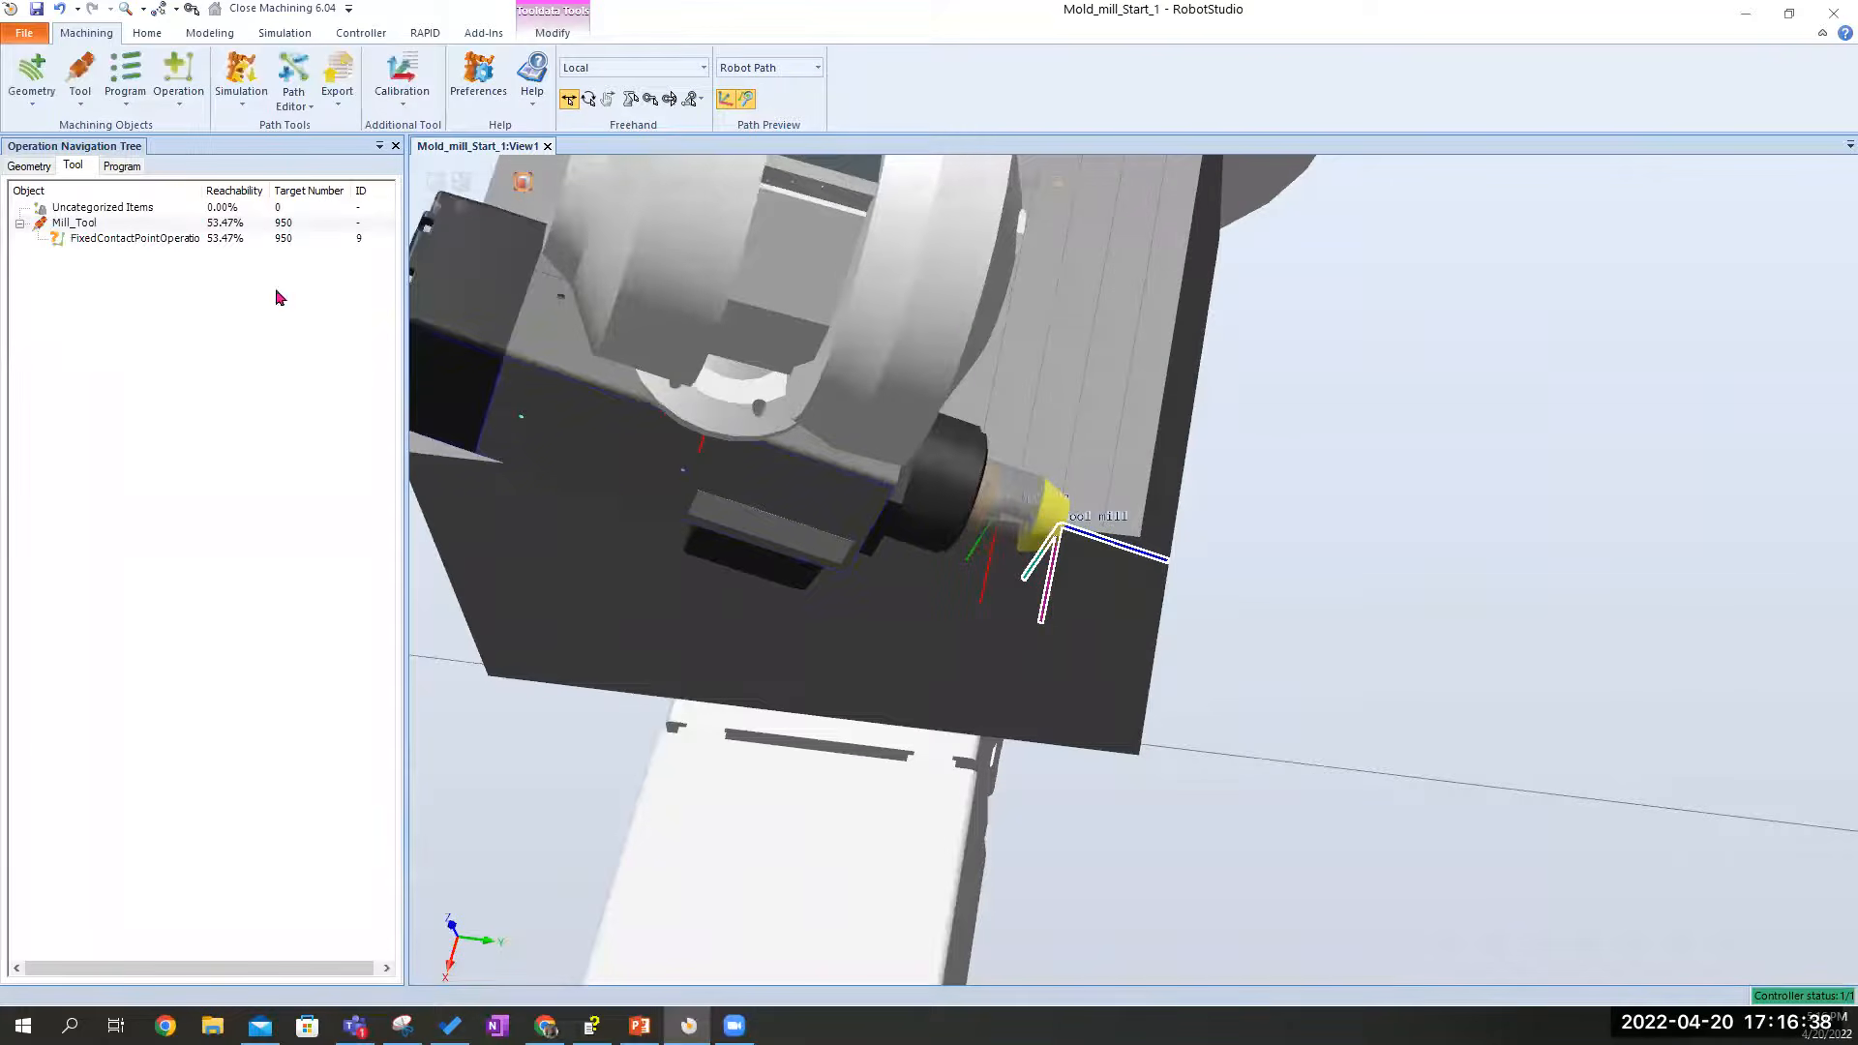
Preview and create a second FixedContactPoint operation in P_Mold using the same geometry and the face-machining Mill_Tool
{"action": "left_click", "coordinate": [168, 108]}
{"action": "left_click", "coordinate": [192, 140]}
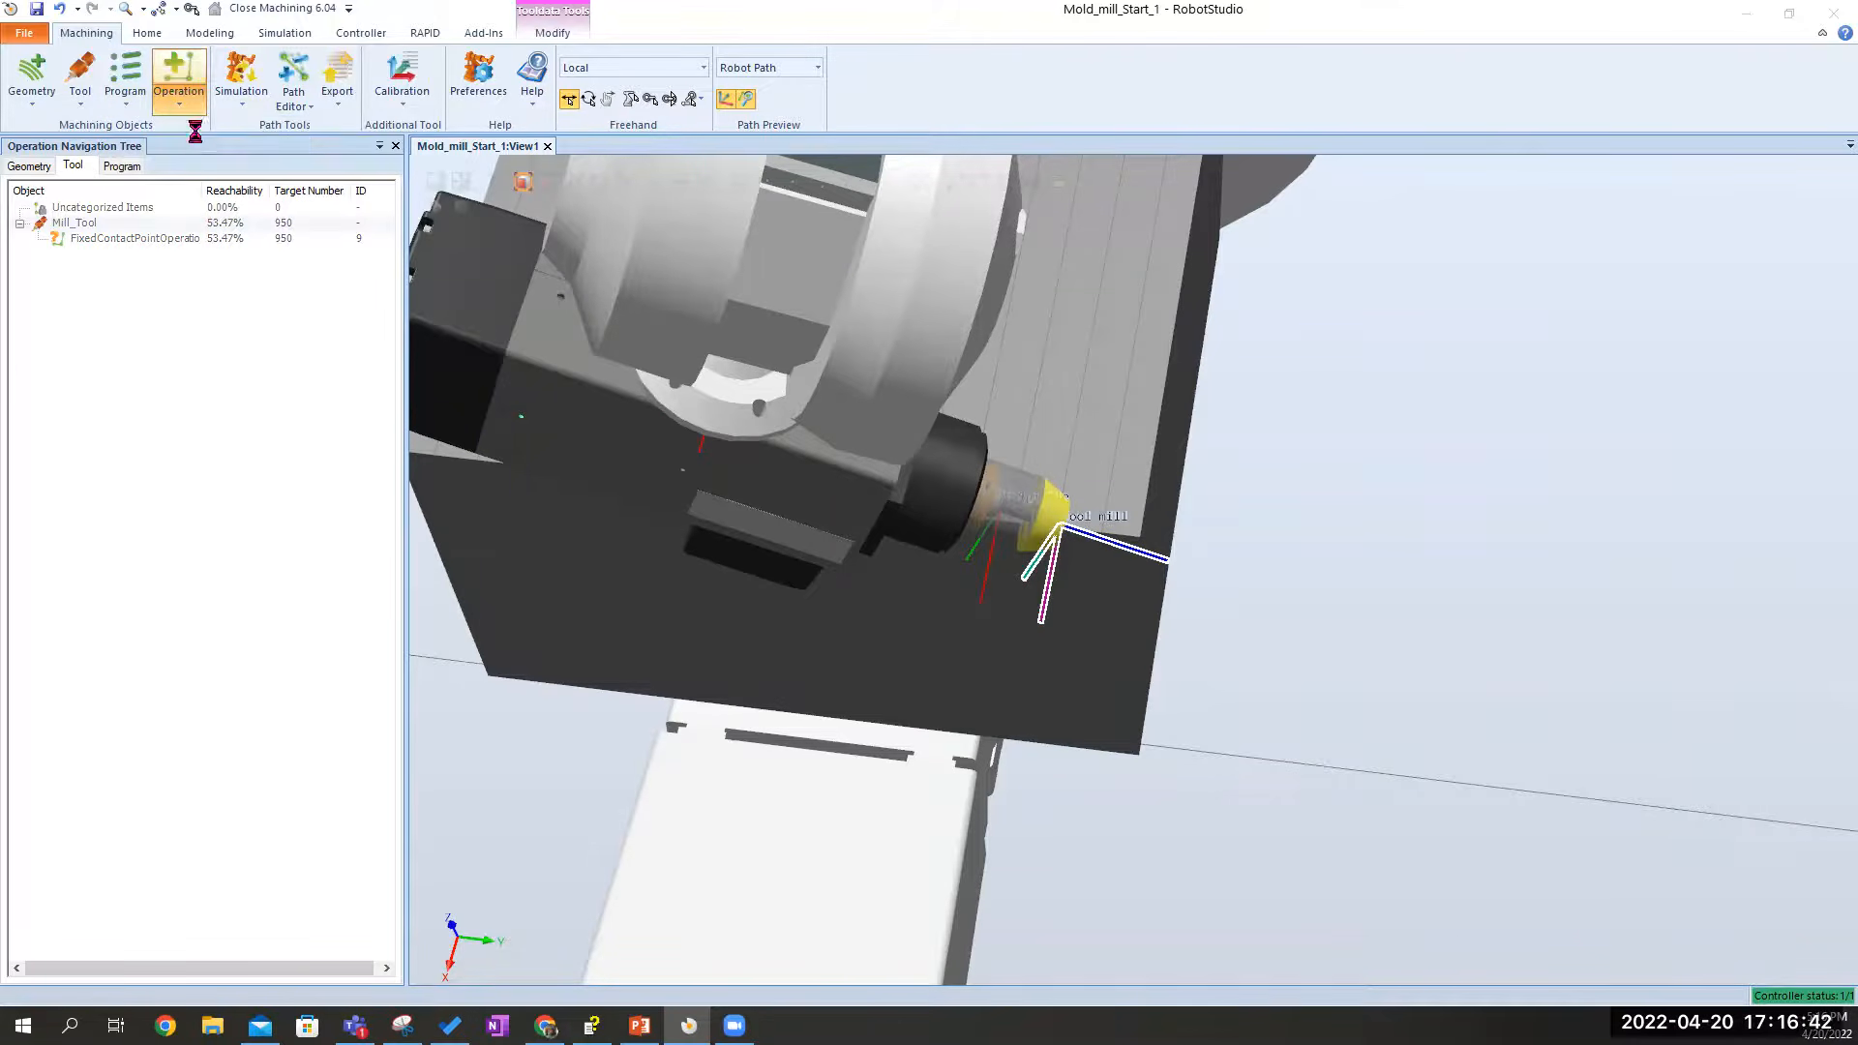
{"action": "left_click", "coordinate": [1657, 587]}
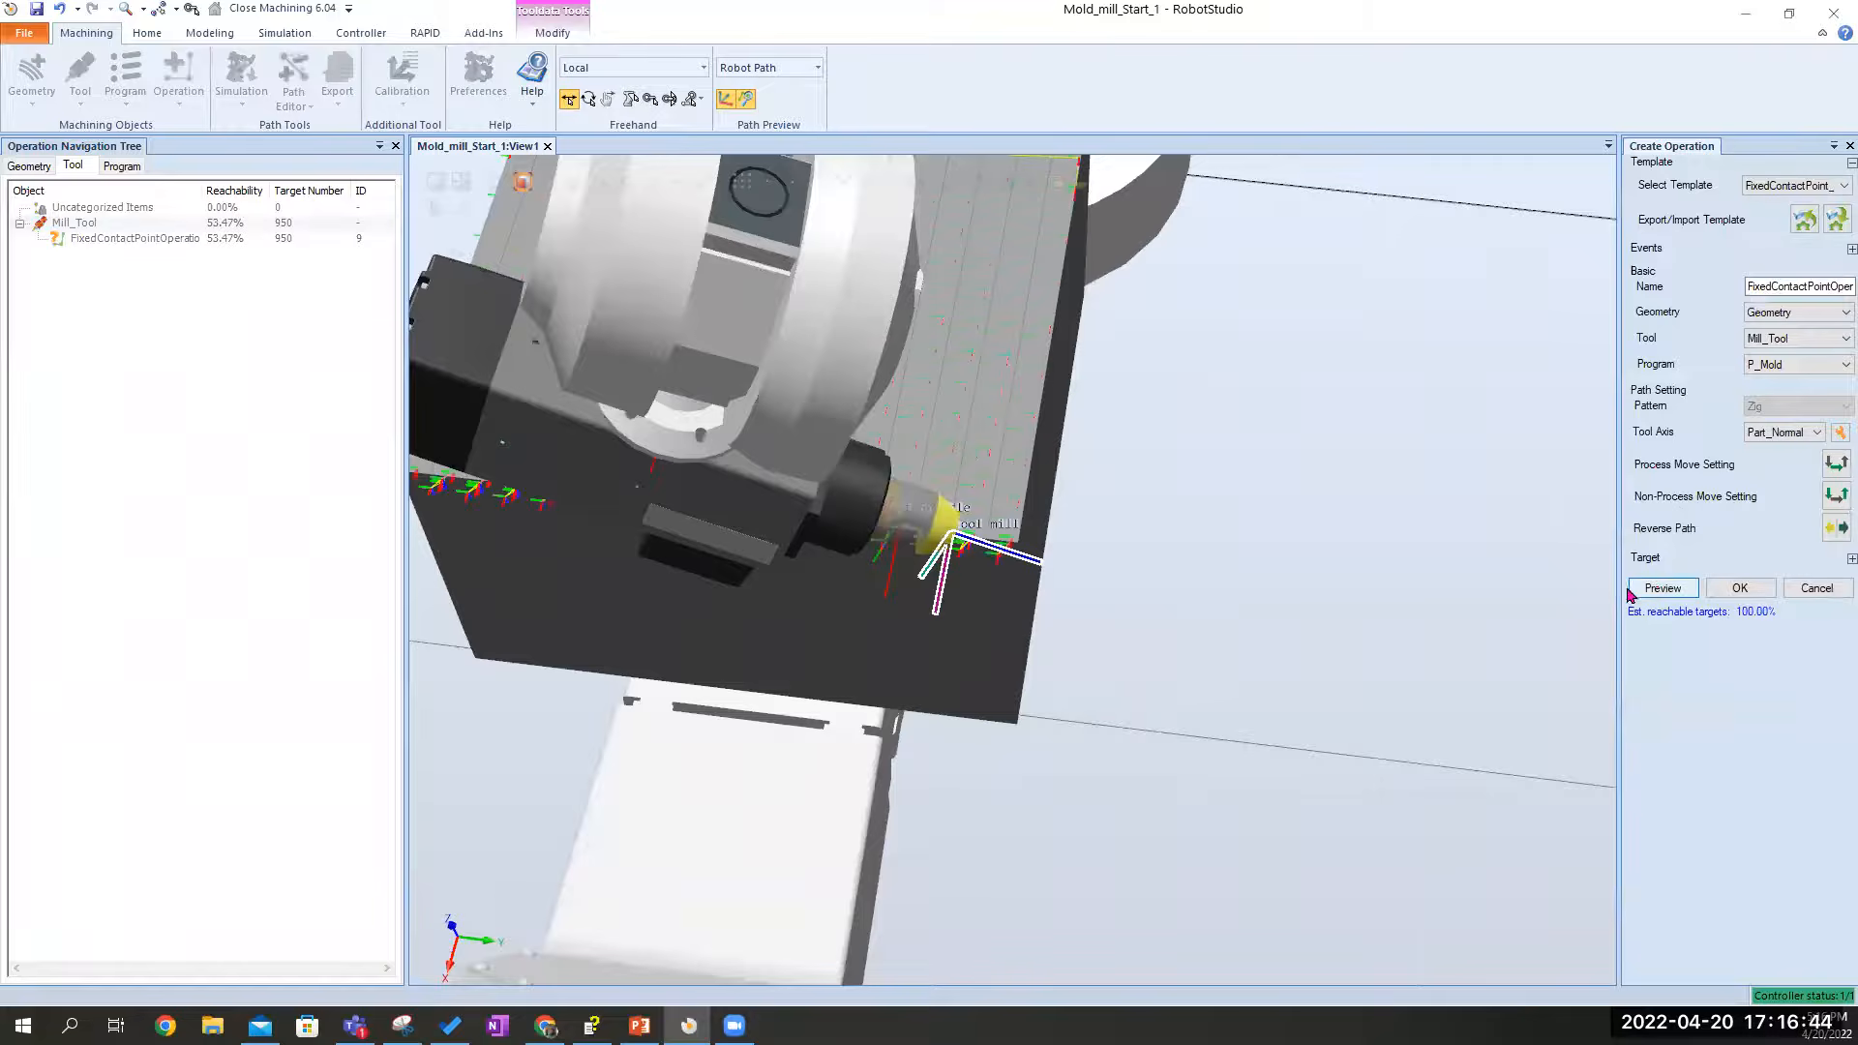
{"action": "left_click_drag", "start_coordinate": [1300, 572], "coordinate": [1256, 561], "text": "ctrl+shift"}
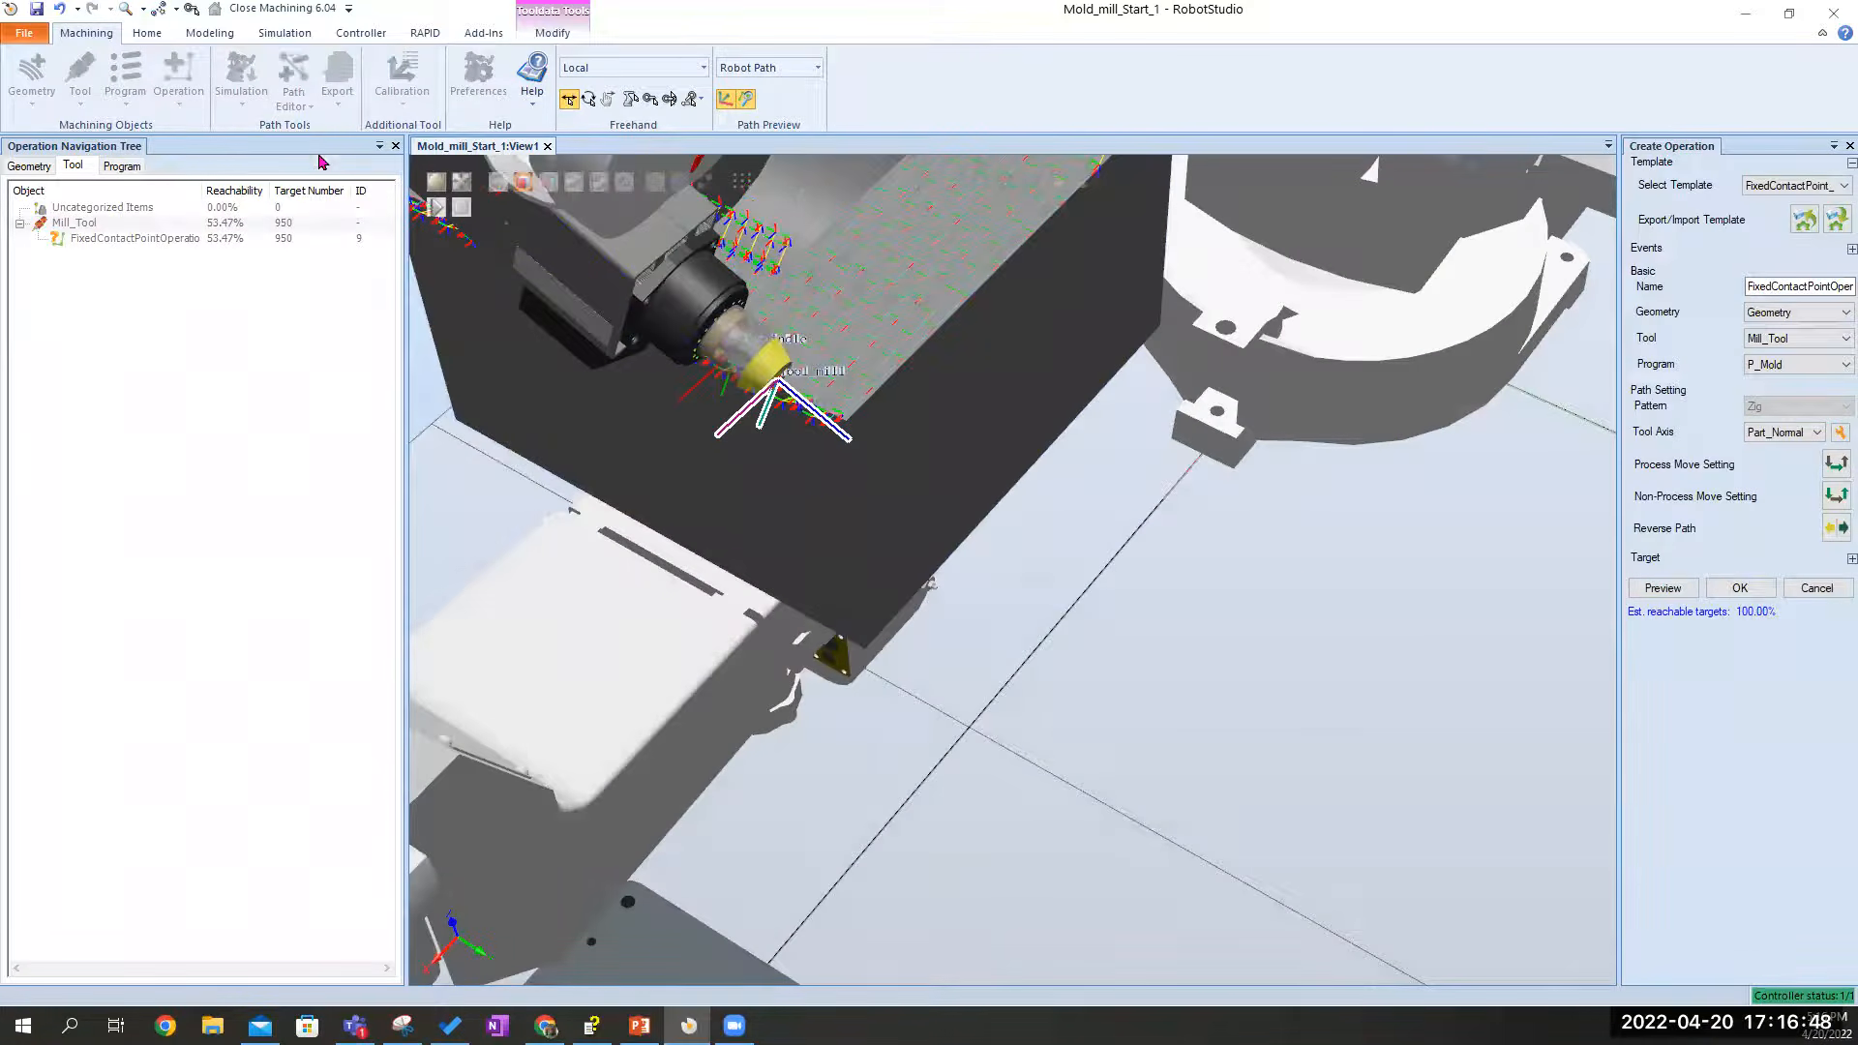
{"action": "left_click", "coordinate": [1746, 599]}
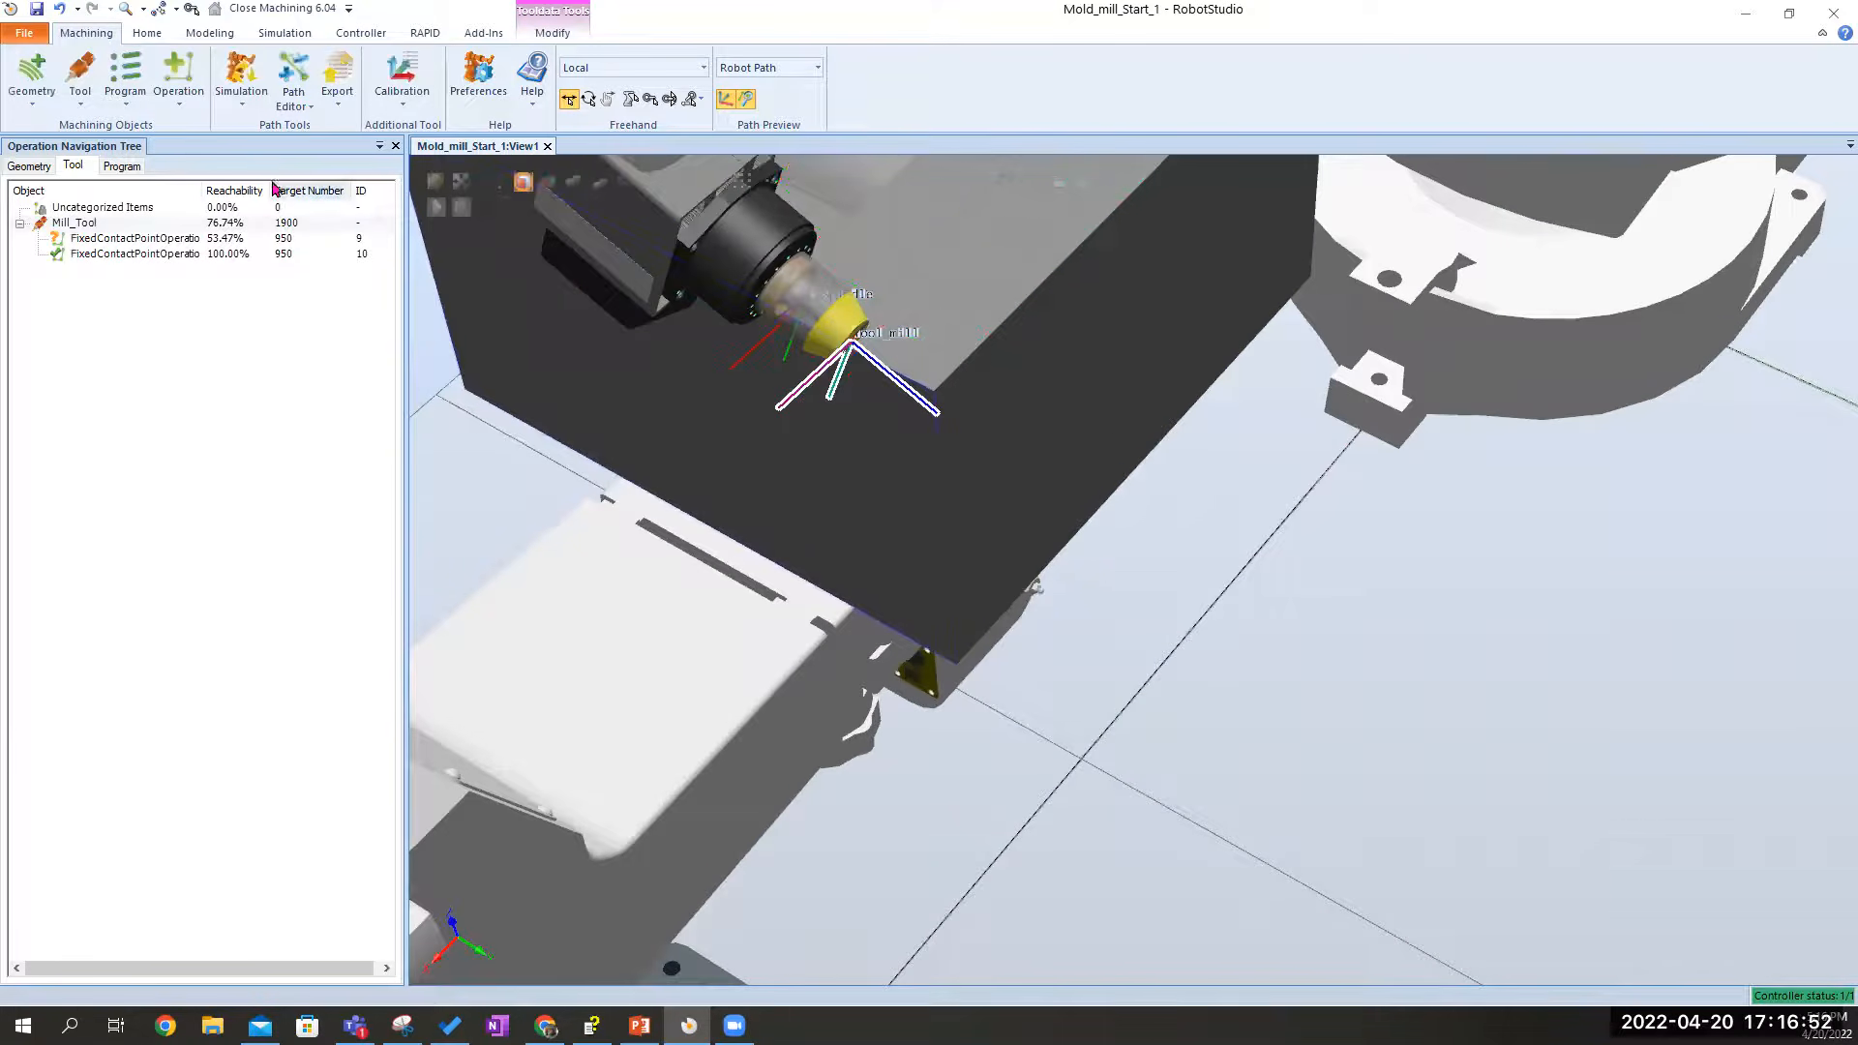
Run a quick simulation of both Mill_Tool operations on the mold and close it when finished
{"action": "left_click", "coordinate": [242, 80]}
{"action": "left_click_drag", "start_coordinate": [900, 292], "coordinate": [902, 346], "text": "ctrl+shift"}
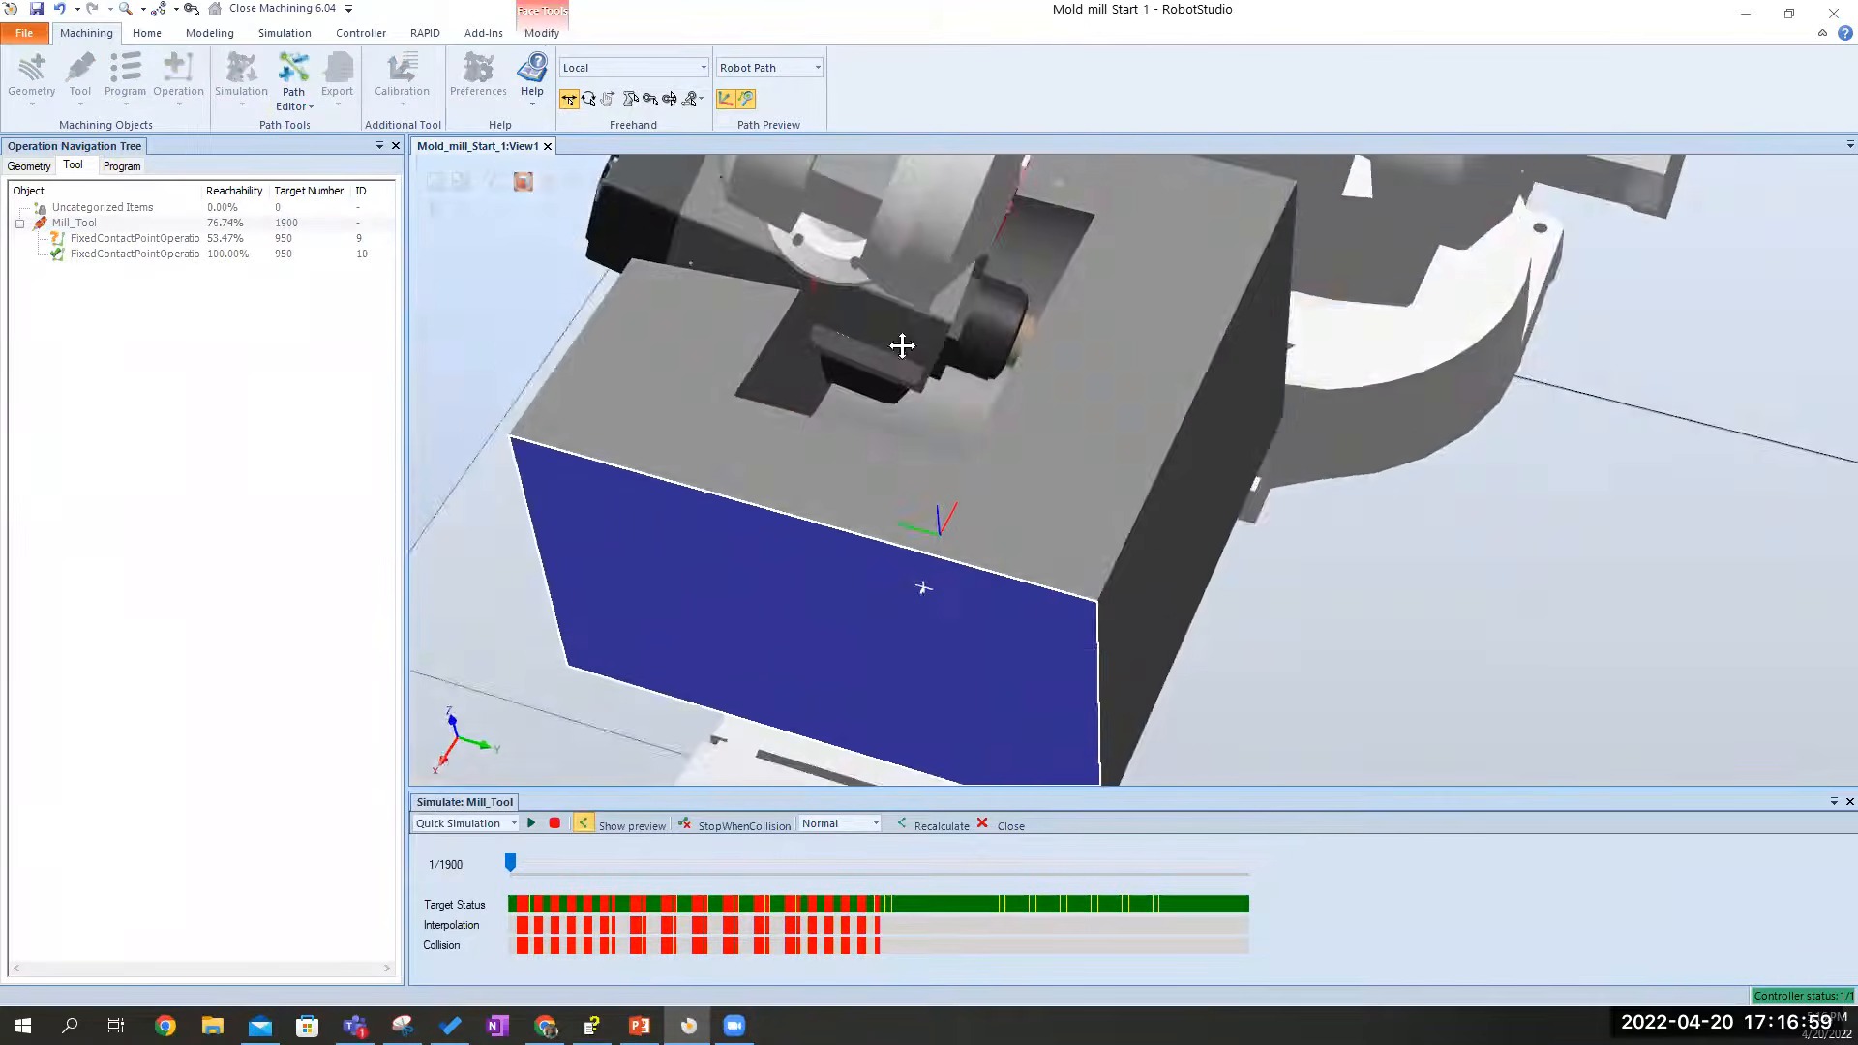
{"action": "left_click", "coordinate": [538, 822]}
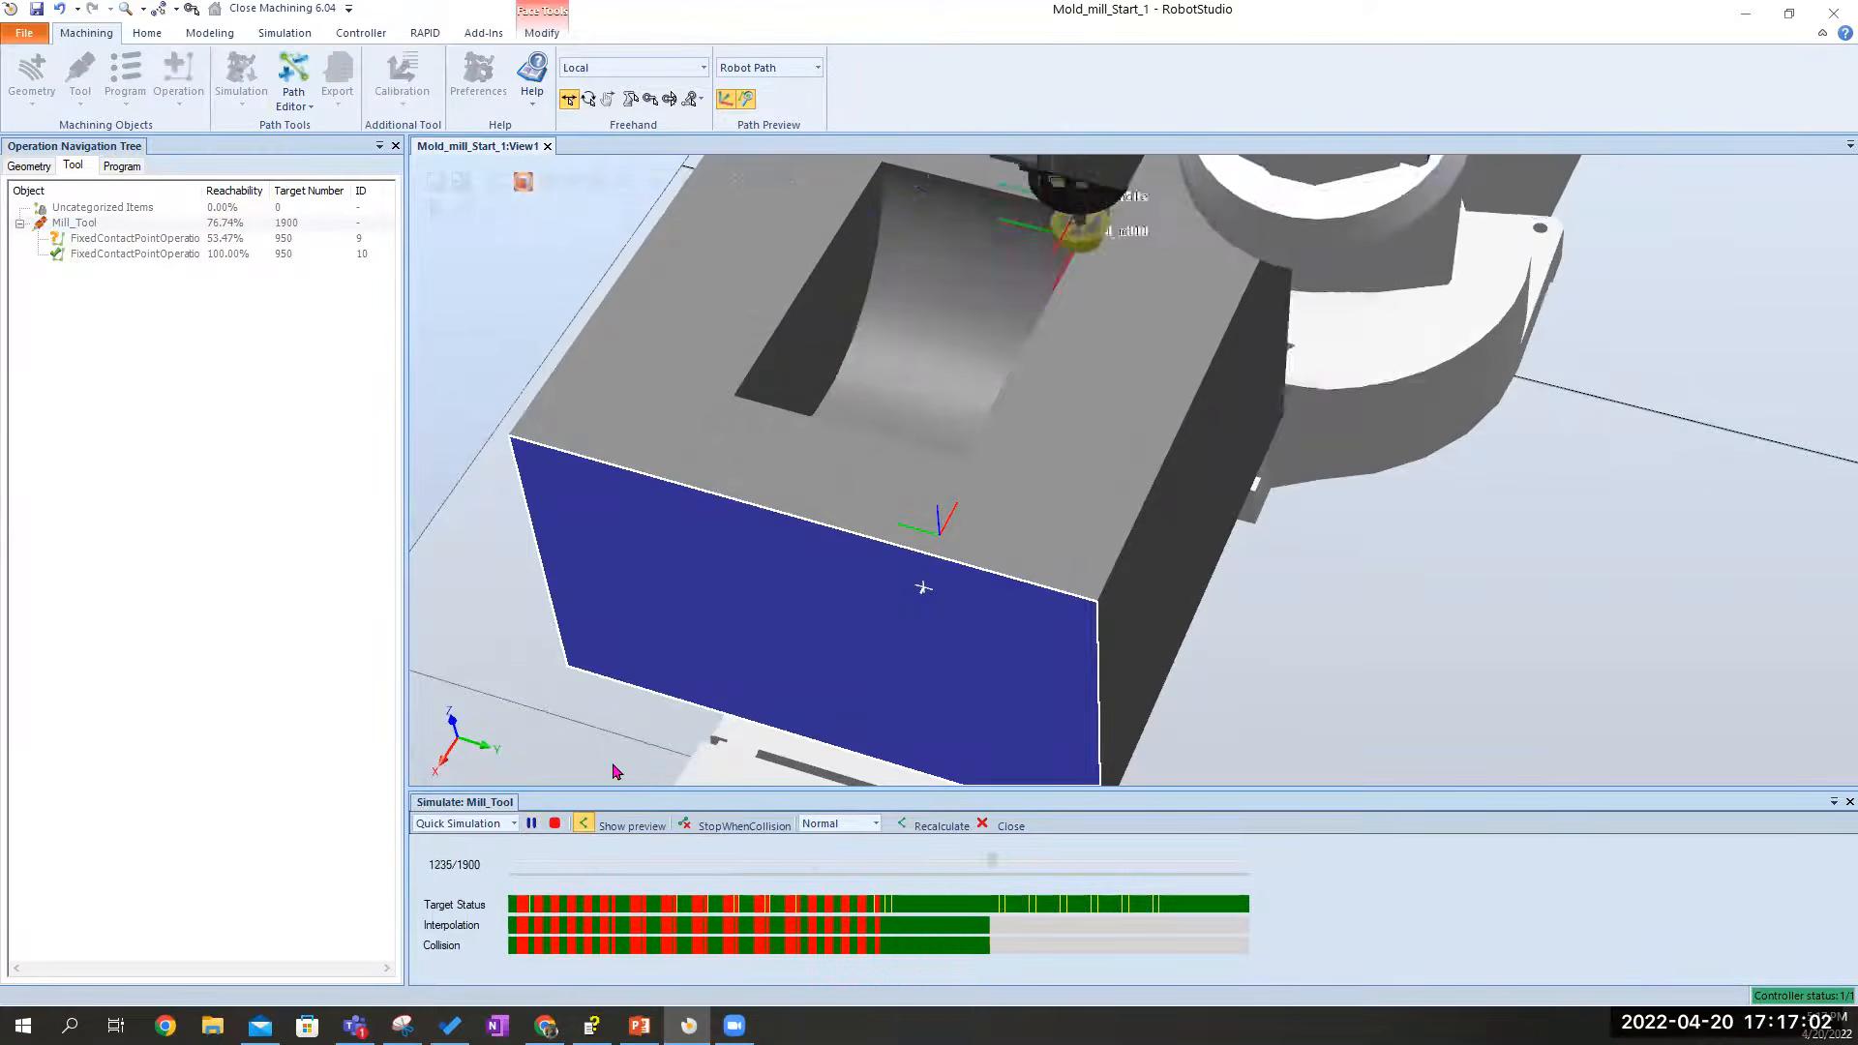
{"action": "left_click_drag", "start_coordinate": [802, 668], "coordinate": [775, 701], "text": "ctrl+shift"}
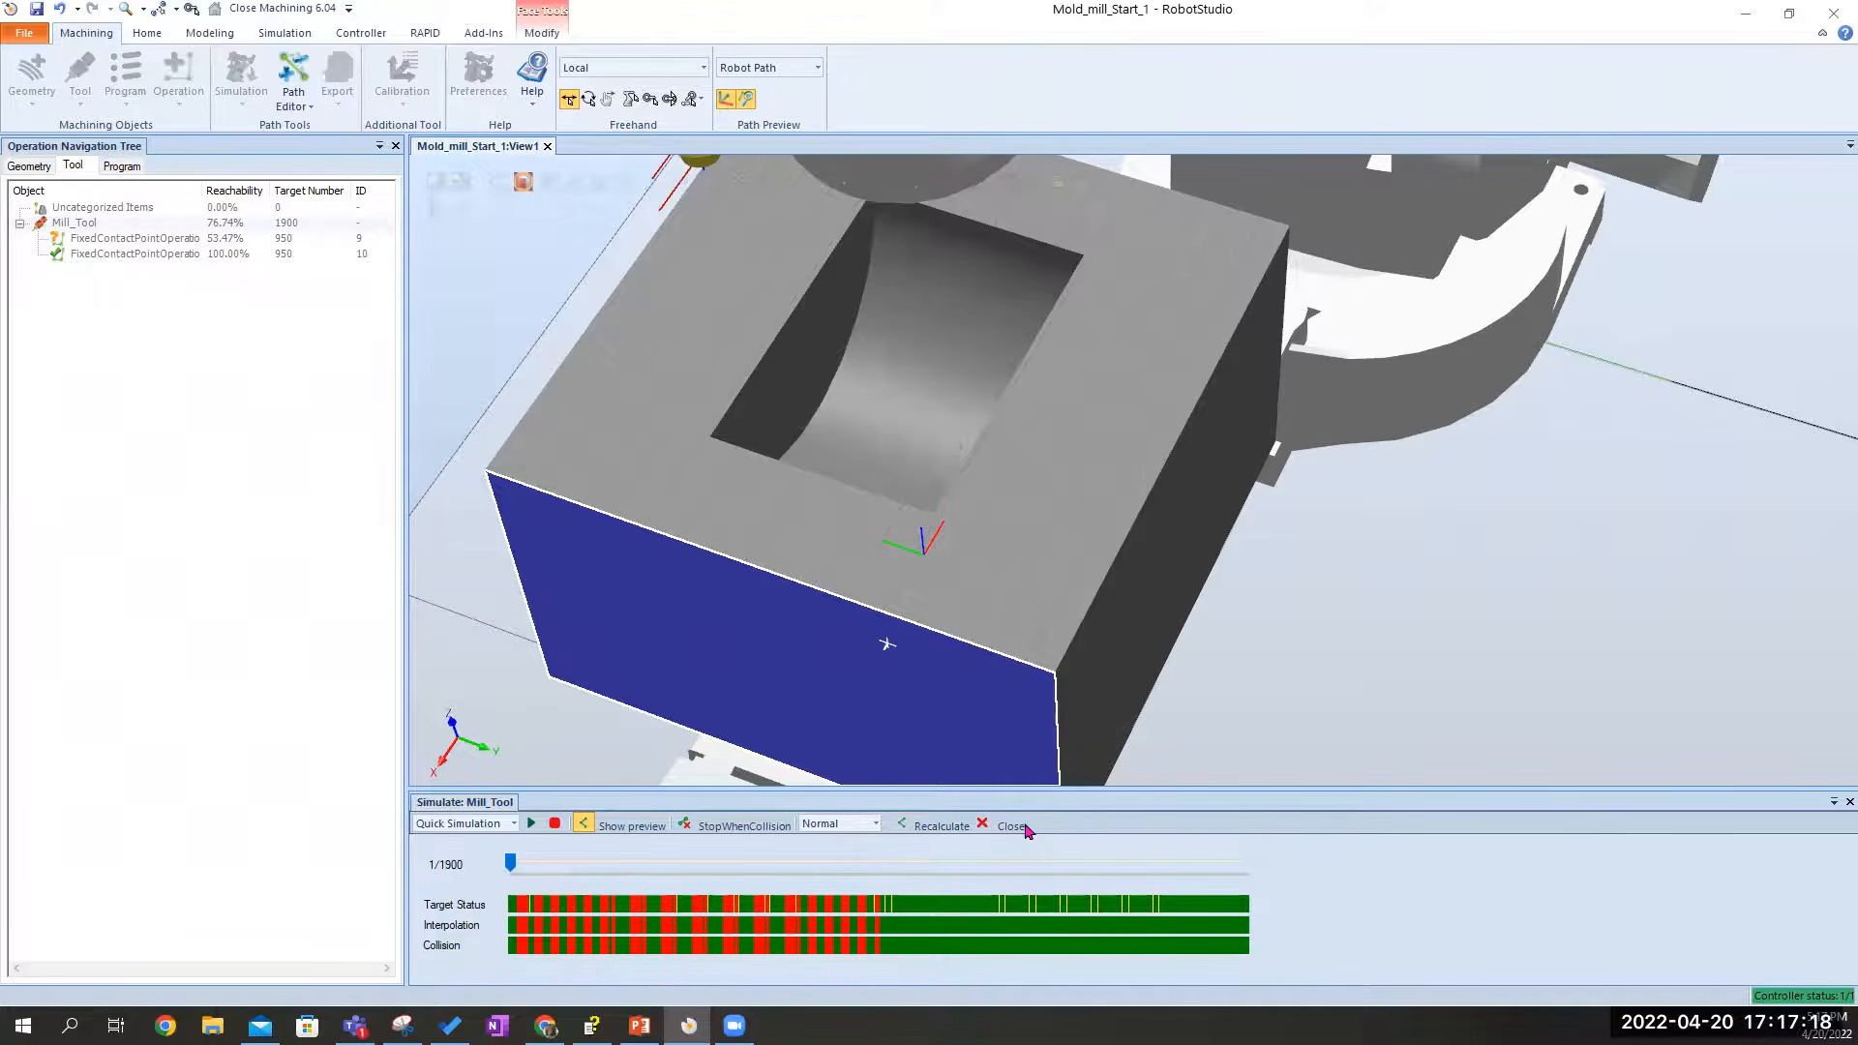
{"action": "left_click", "coordinate": [985, 826]}
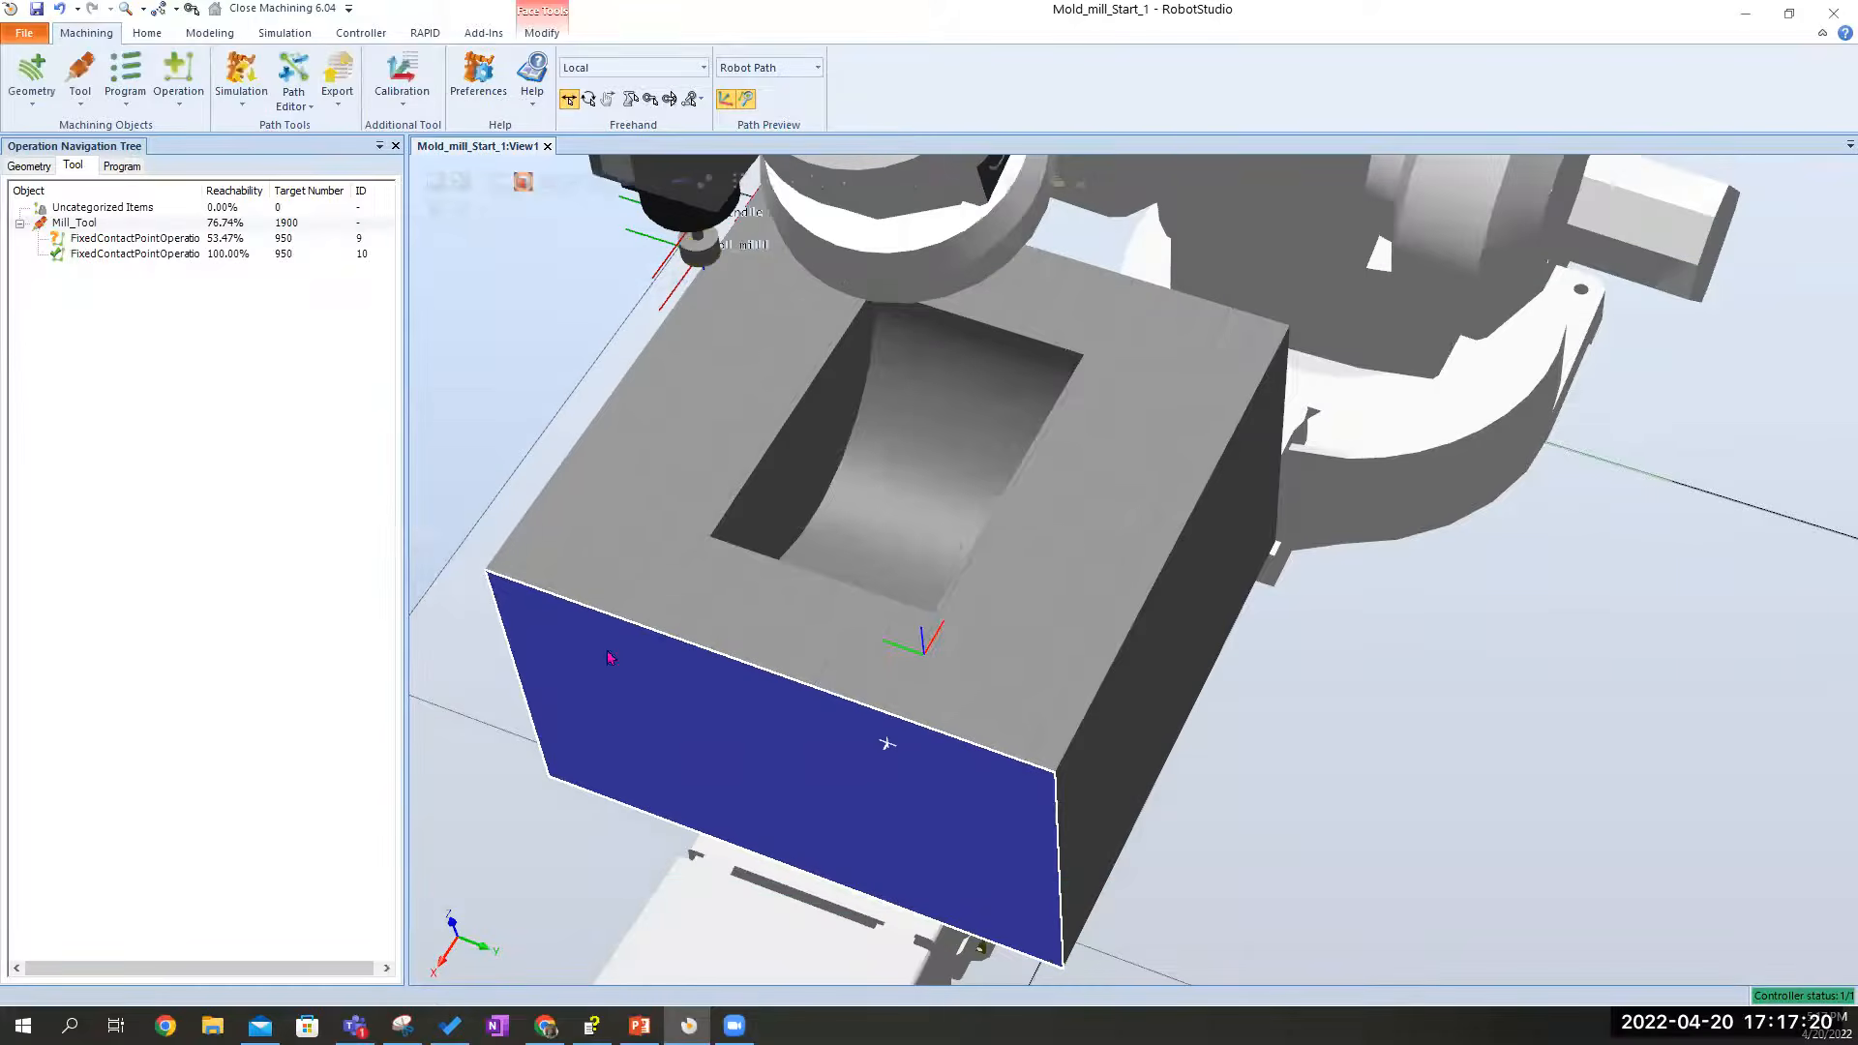
Delete the earlier FixedContactPoint operation with ID 9 from Mill_Tool
{"action": "left_click", "coordinate": [139, 241]}
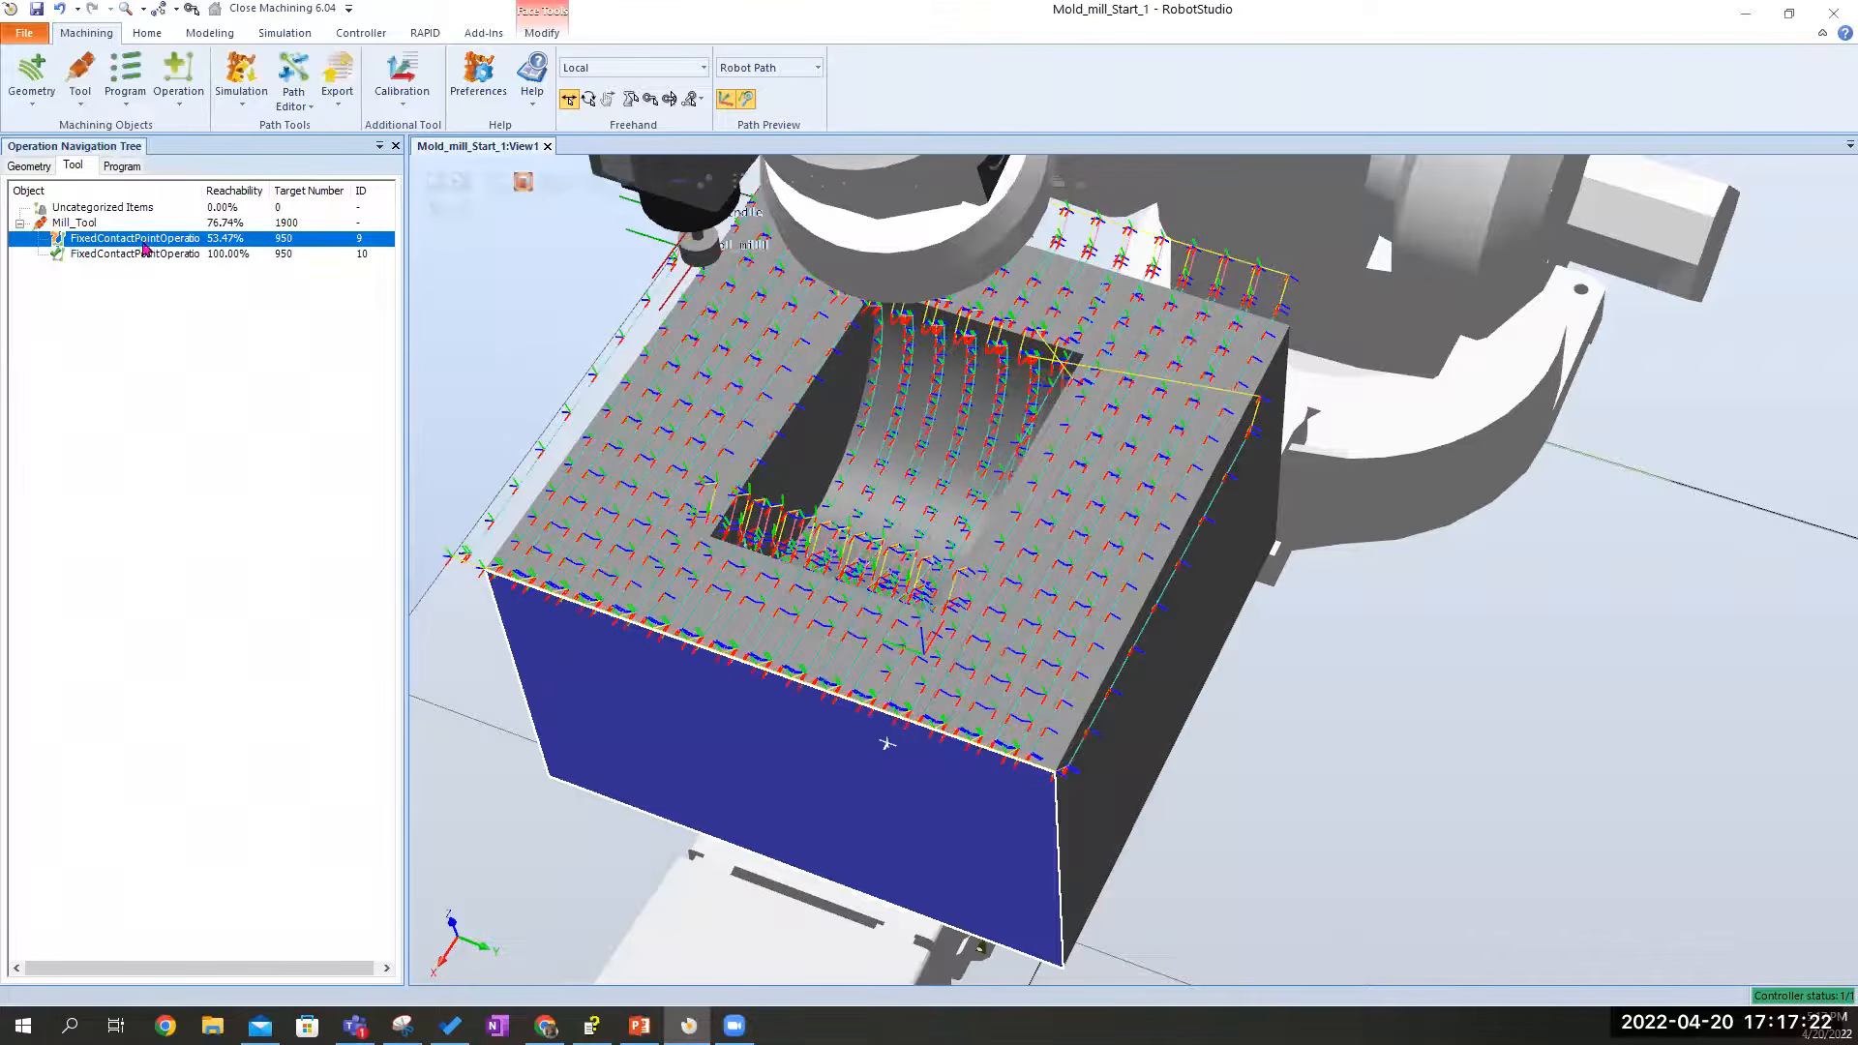
{"action": "right_click", "coordinate": [142, 242]}
{"action": "left_click", "coordinate": [146, 250]}
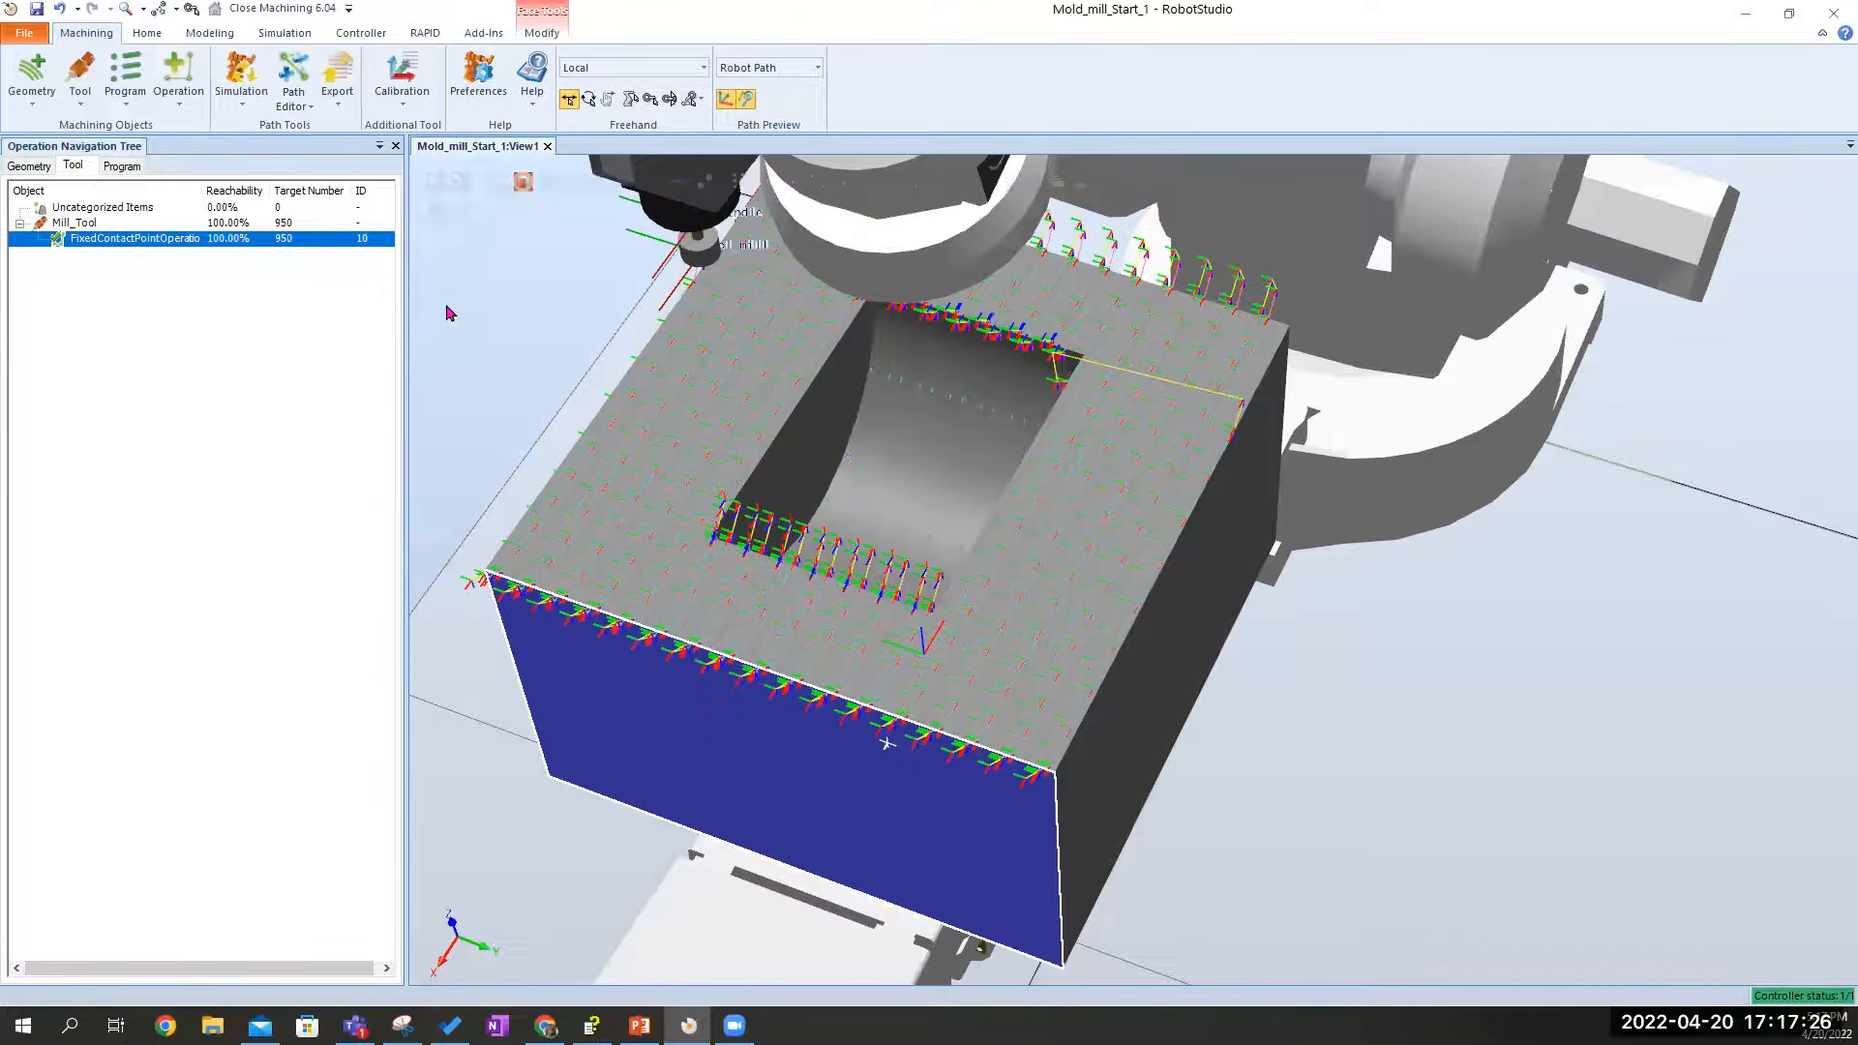
Run a quick simulation of the remaining FixedContactPoint operation with ID 10, stop it partway through and close it
{"action": "left_click", "coordinate": [241, 75]}
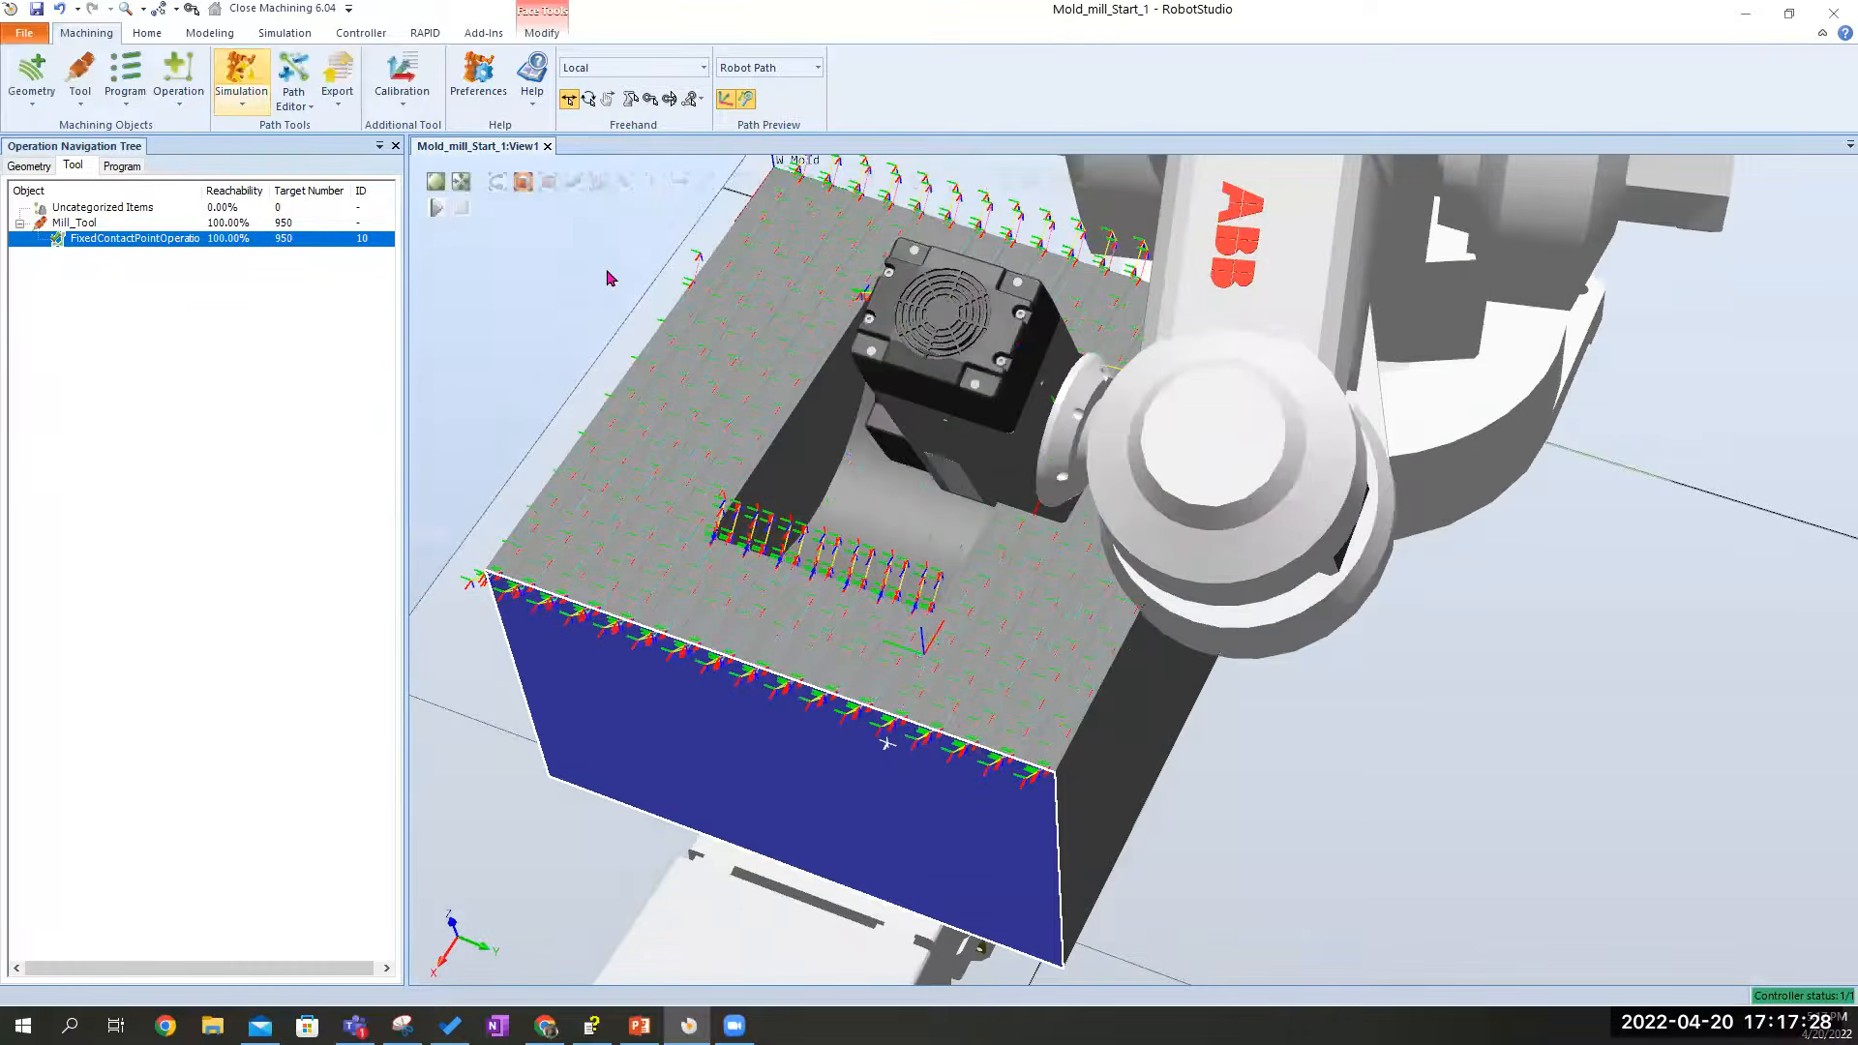
{"action": "left_click_drag", "start_coordinate": [654, 321], "coordinate": [791, 300], "text": "ctrl+shift"}
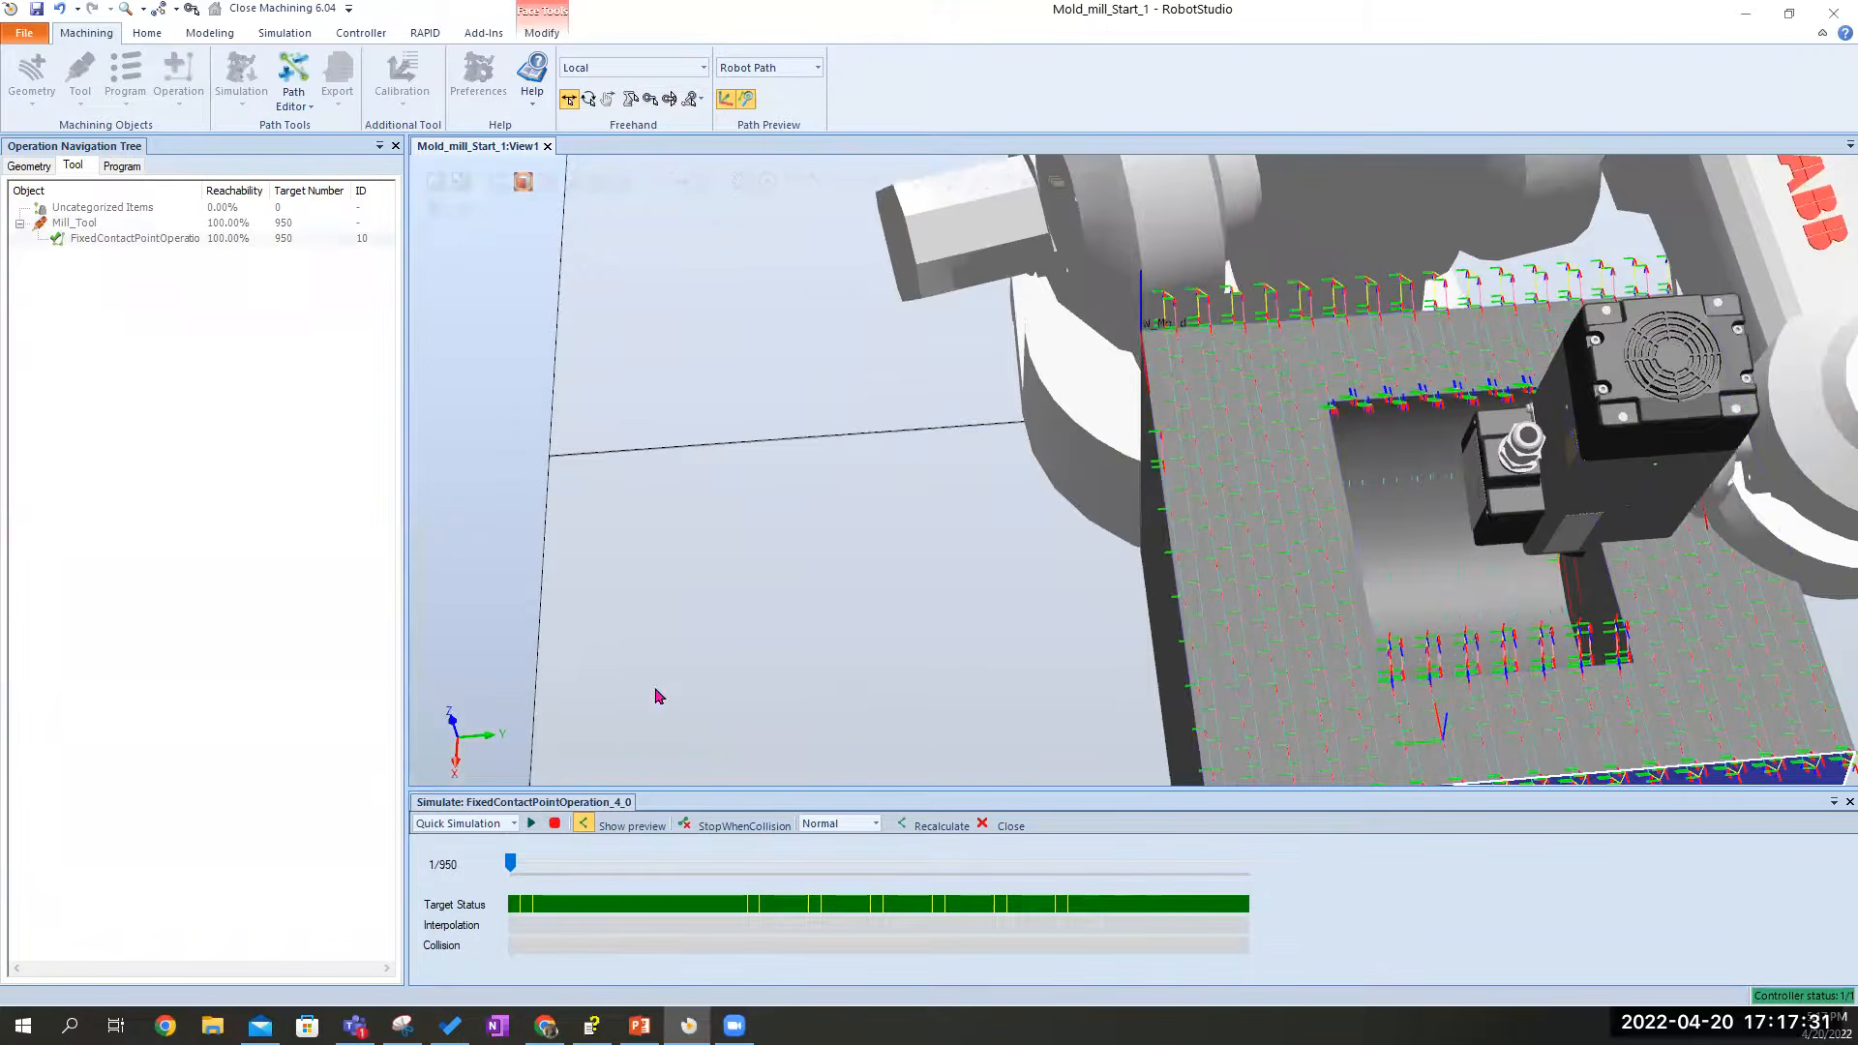
{"action": "left_click", "coordinate": [528, 828]}
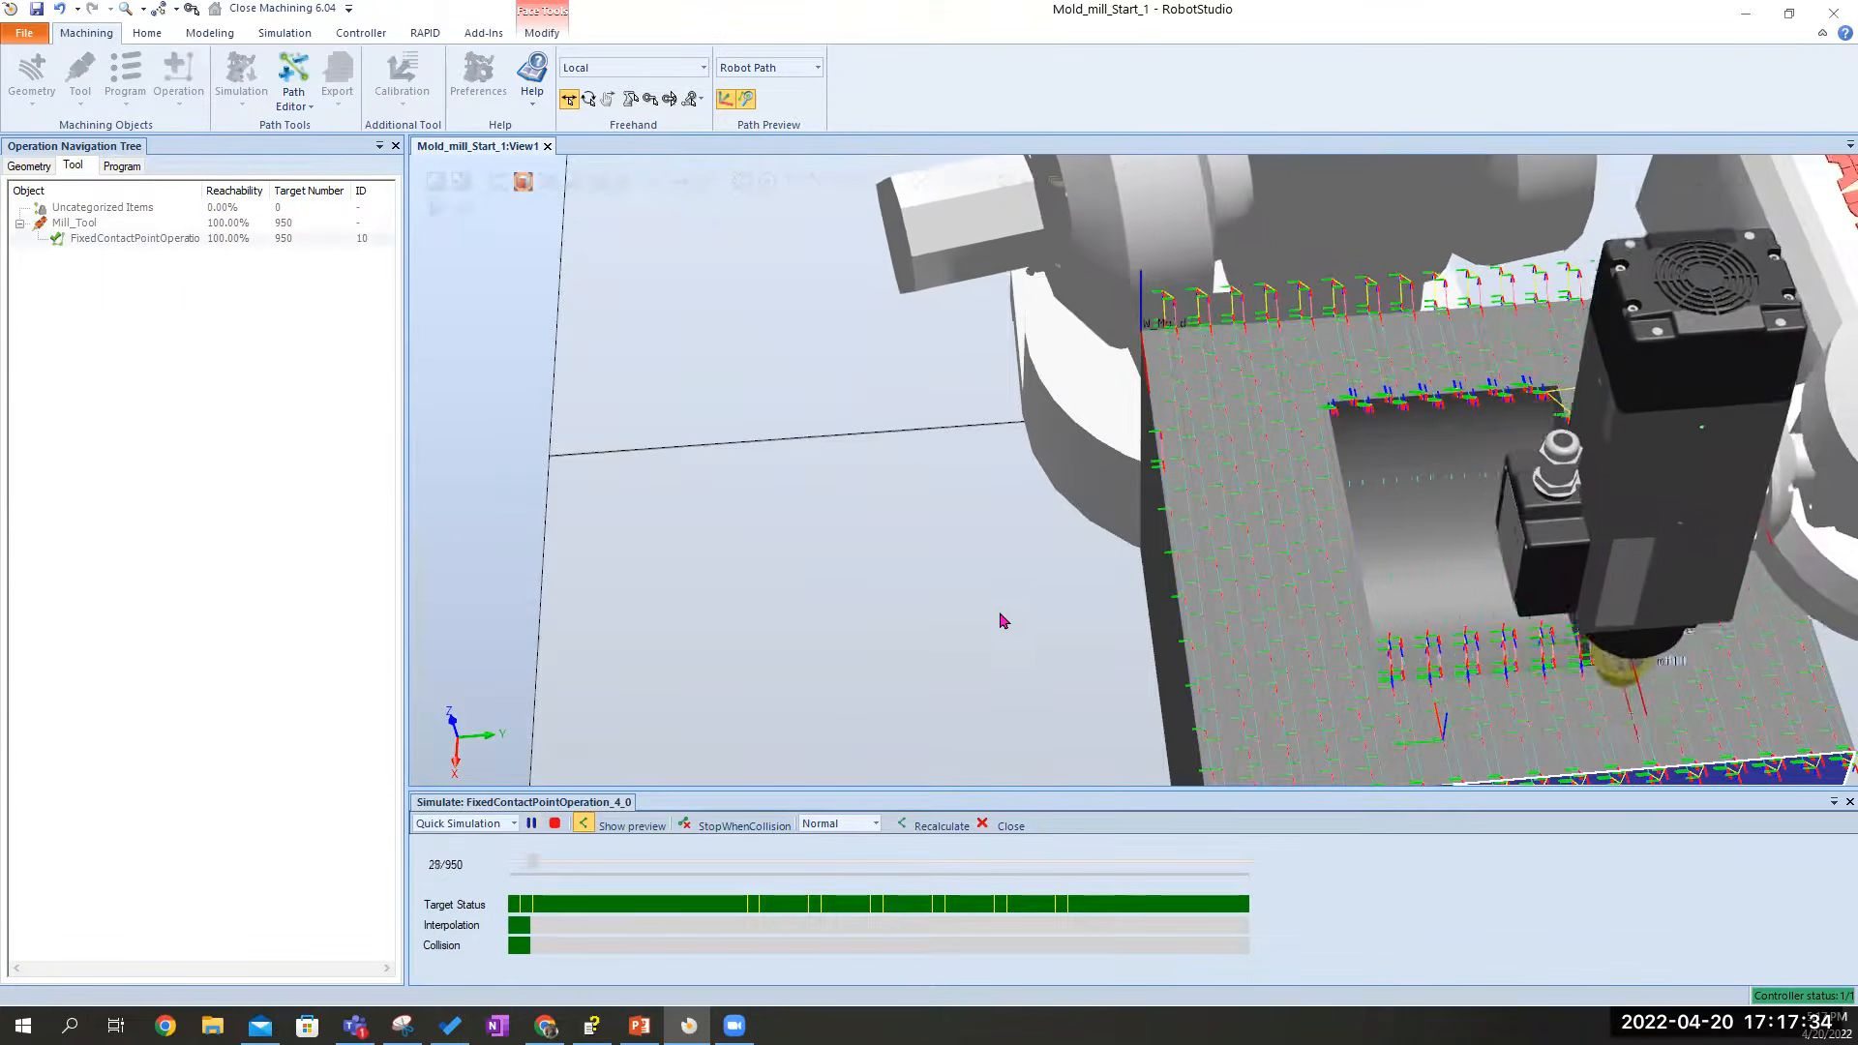
{"action": "scroll", "coordinate": [1213, 613], "scroll_direction": "down", "scroll_amount": 4}
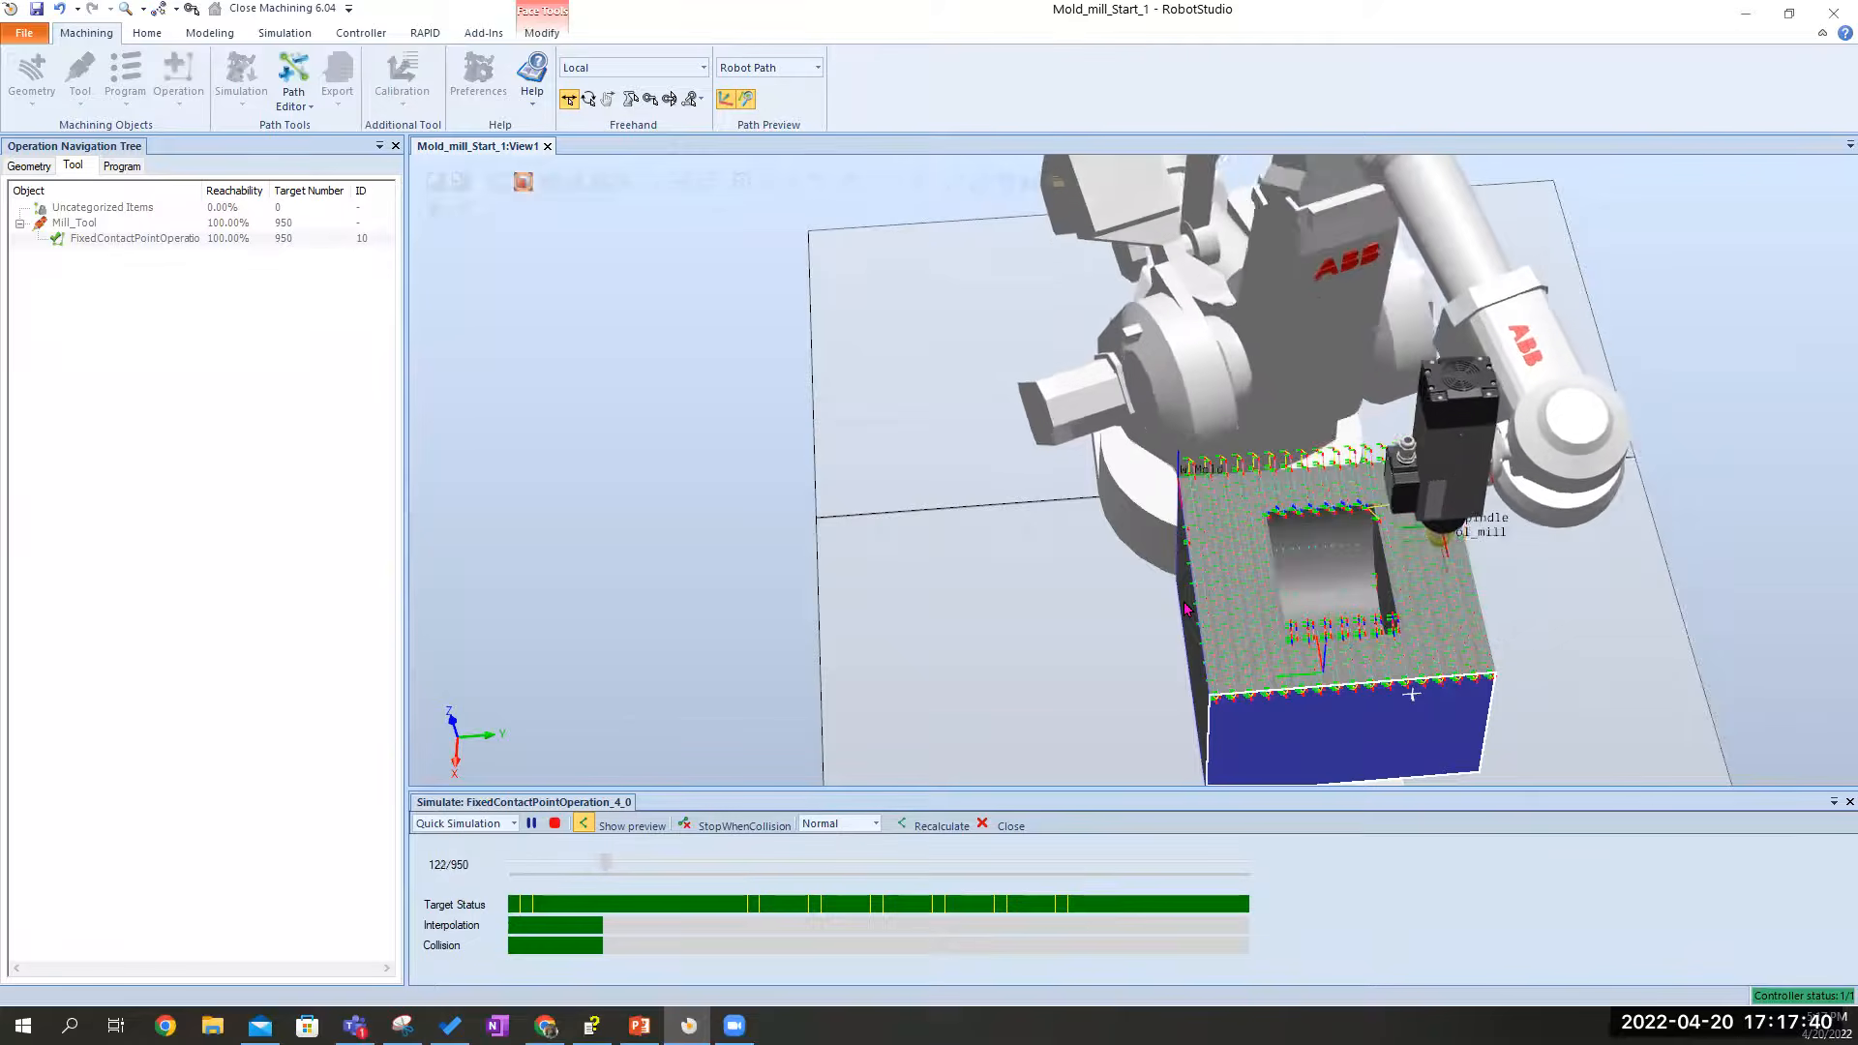
{"action": "left_click_drag", "start_coordinate": [1382, 571], "coordinate": [1571, 340], "text": "ctrl+shift"}
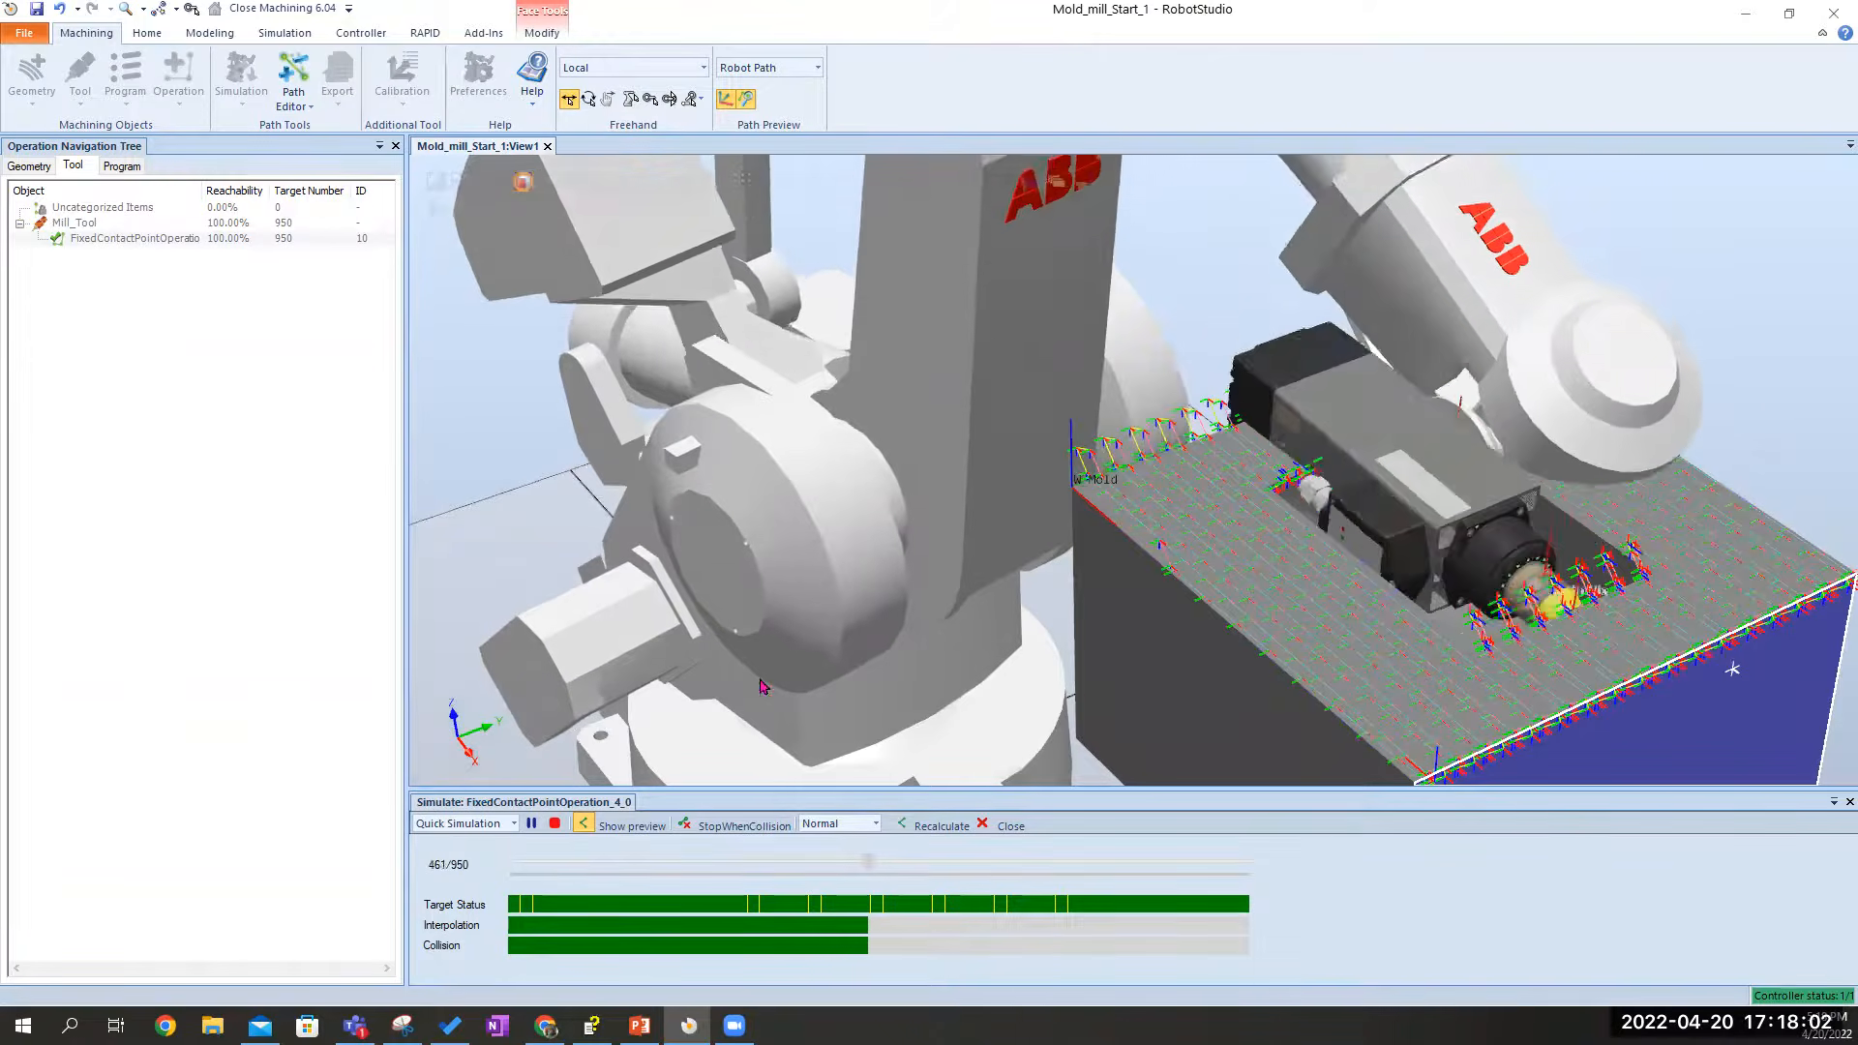
{"action": "left_click", "coordinate": [554, 823]}
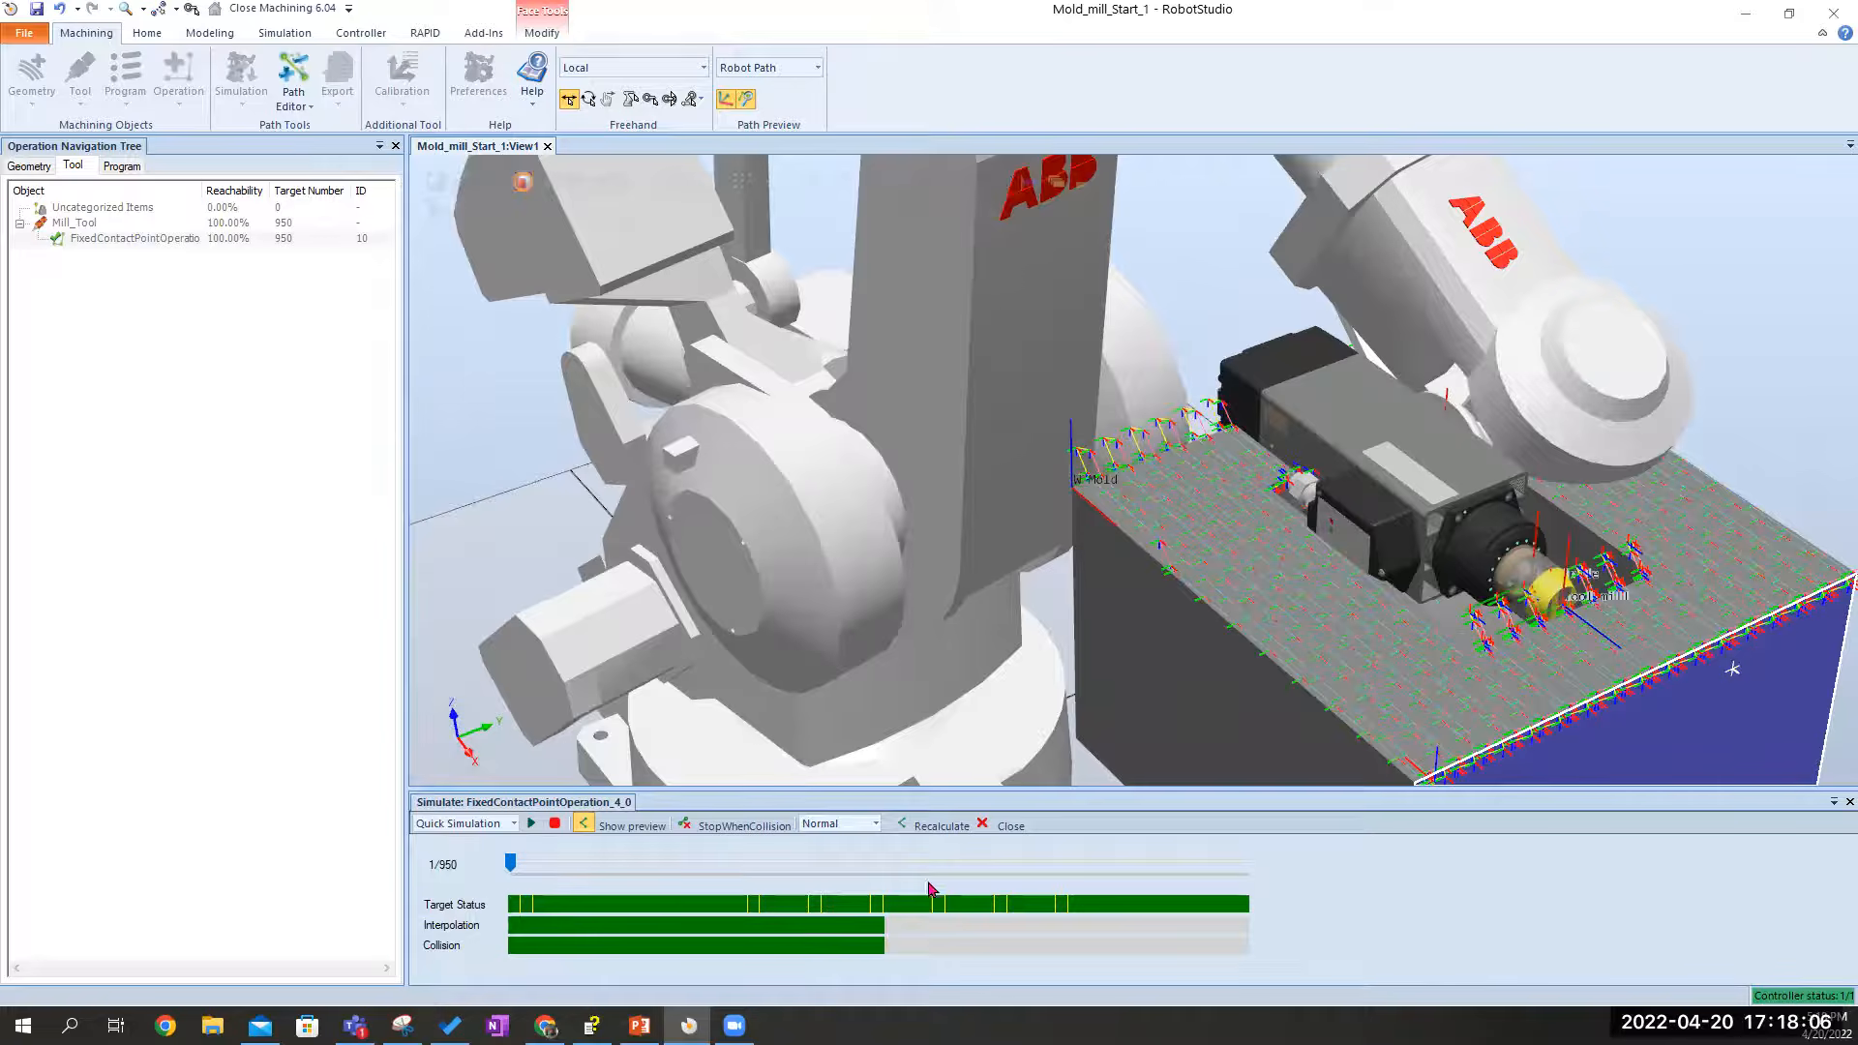
{"action": "left_click", "coordinate": [982, 825]}
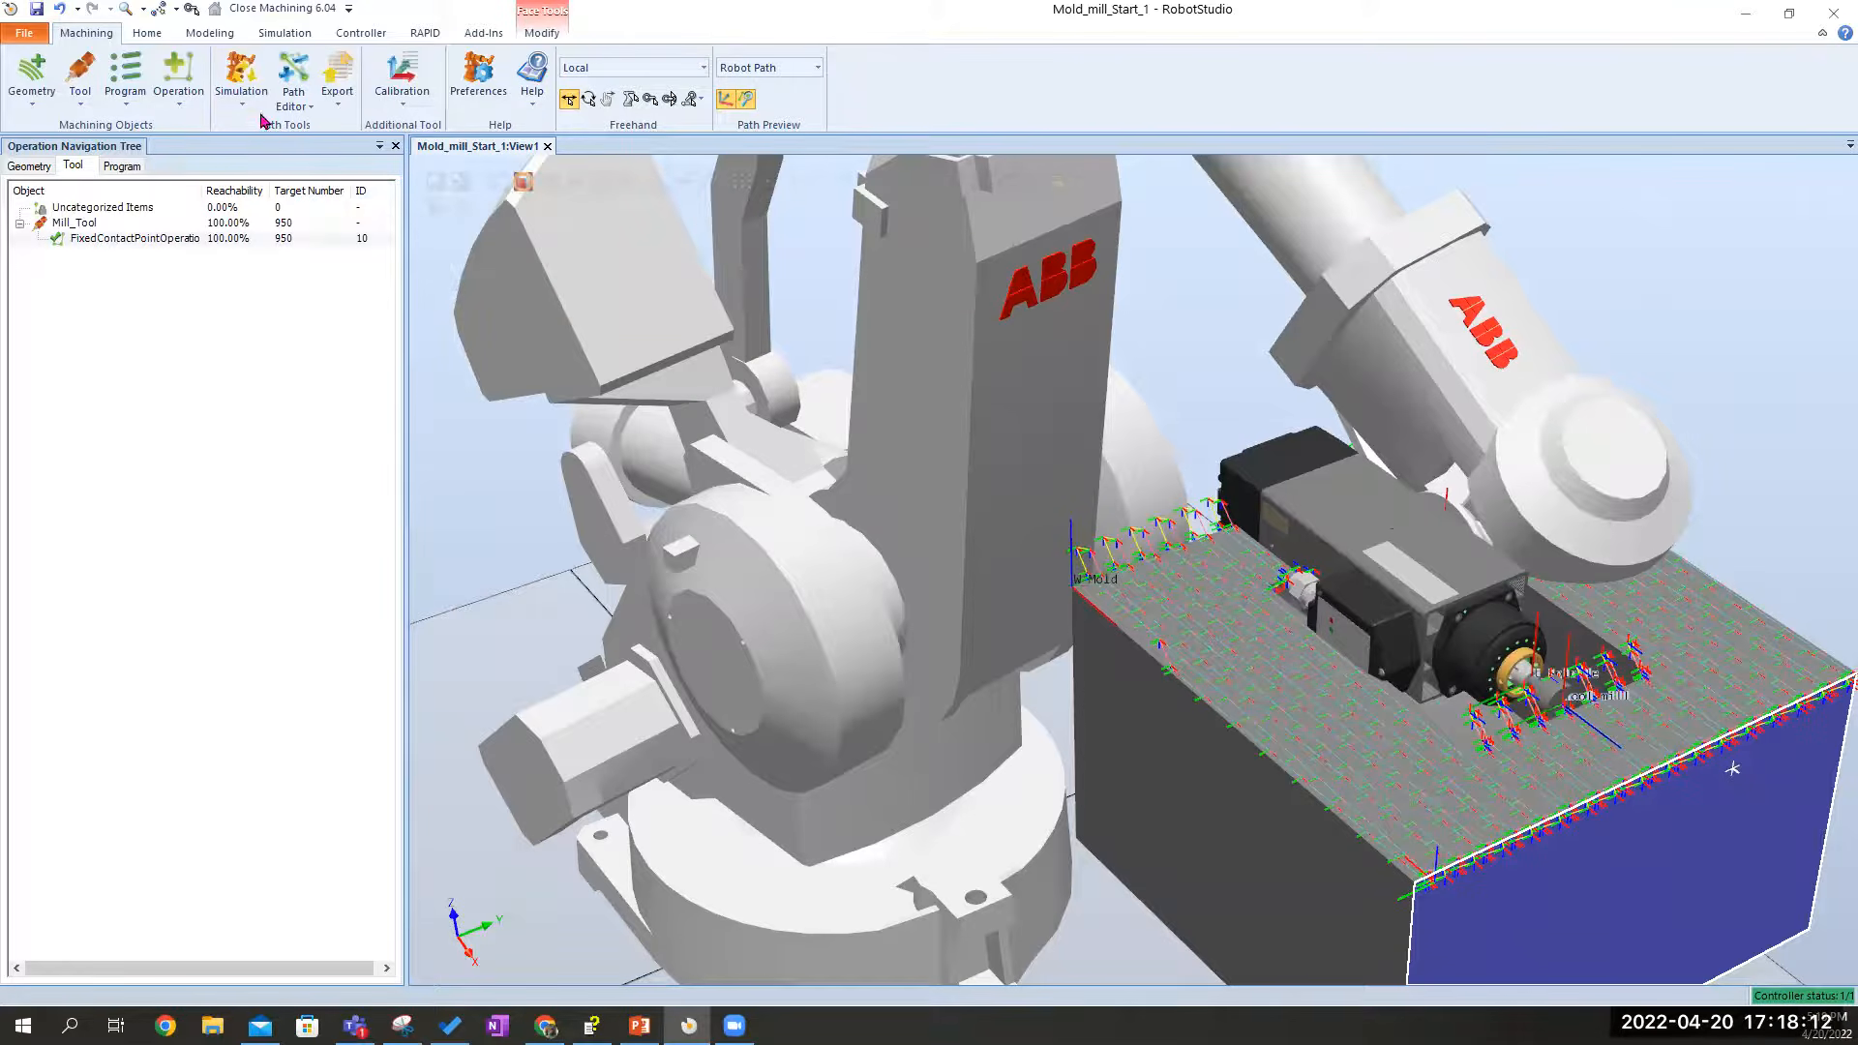
Examine the motion types and speeds of the operation's instructions in the Path Editor, and close the editor
{"action": "left_click", "coordinate": [297, 106]}
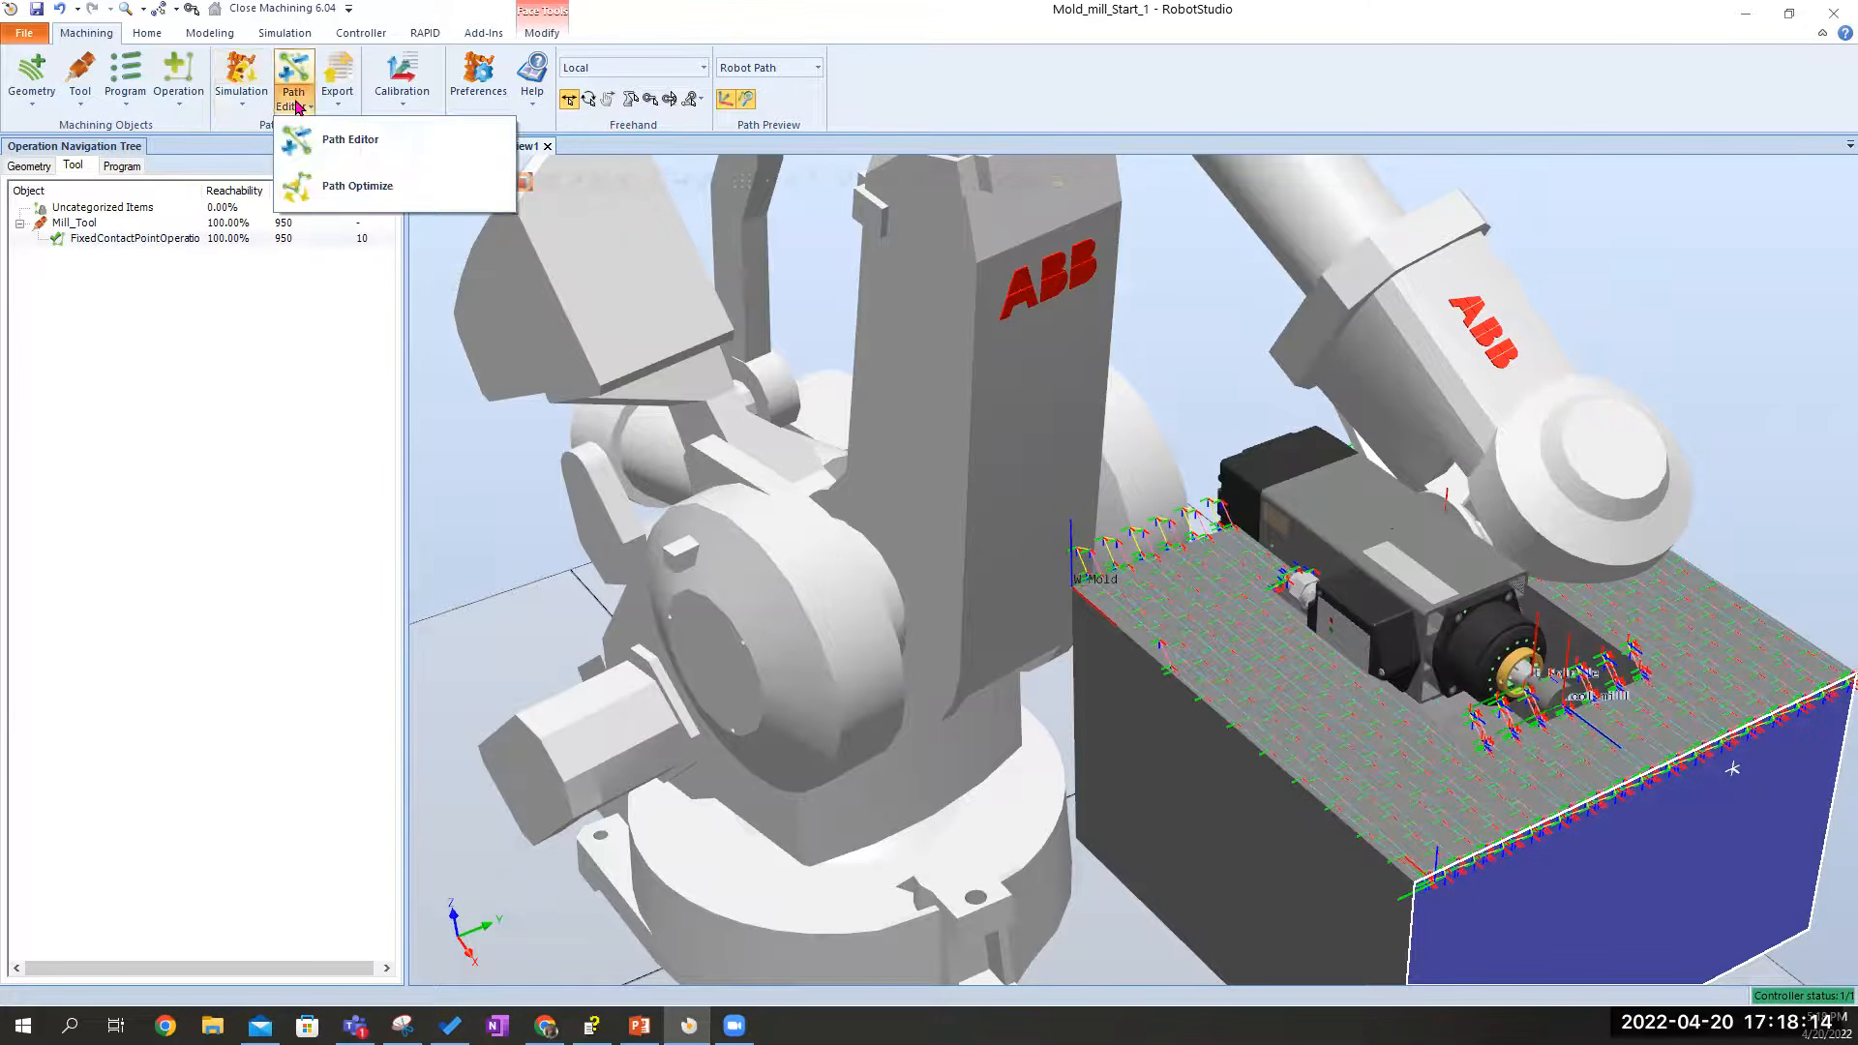
{"action": "left_click", "coordinate": [327, 141]}
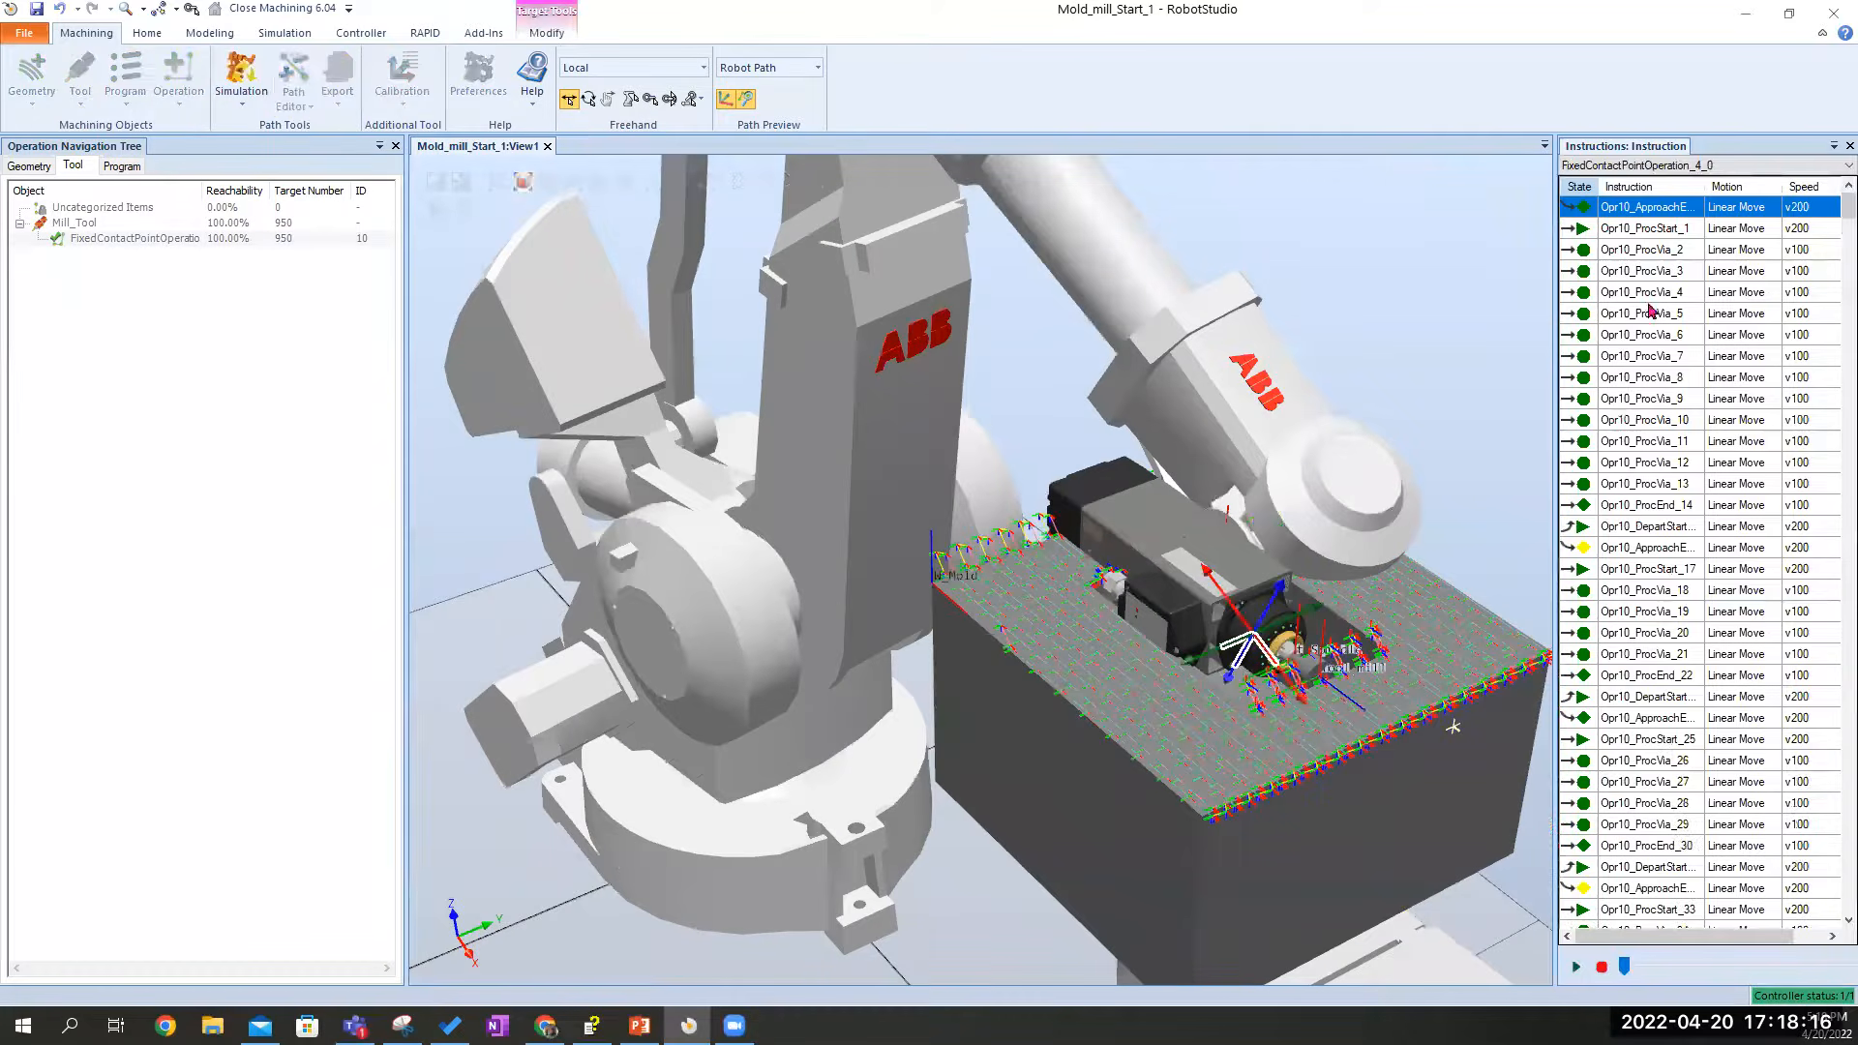
{"action": "scroll", "coordinate": [1658, 697], "scroll_direction": "down", "scroll_amount": 9}
{"action": "scroll", "coordinate": [1654, 741], "scroll_direction": "down", "scroll_amount": 11}
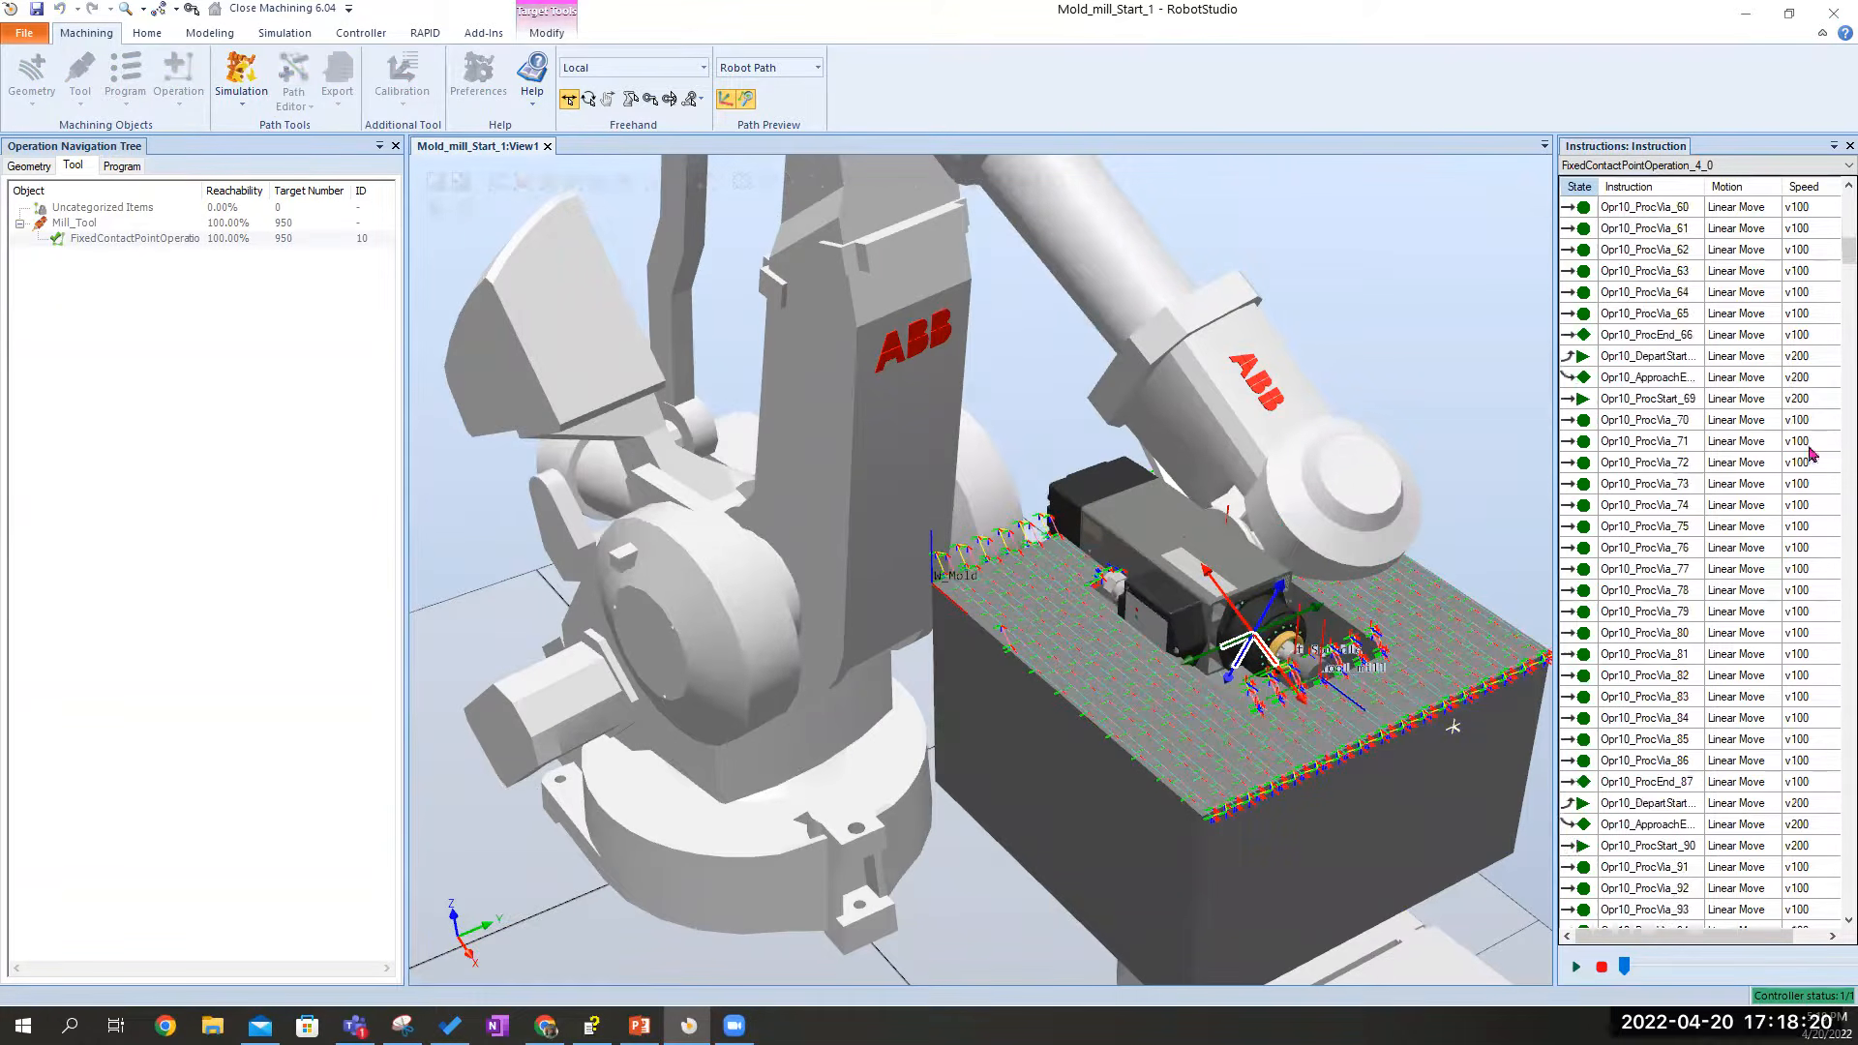
{"action": "scroll", "coordinate": [1731, 716], "scroll_direction": "down", "scroll_amount": 5}
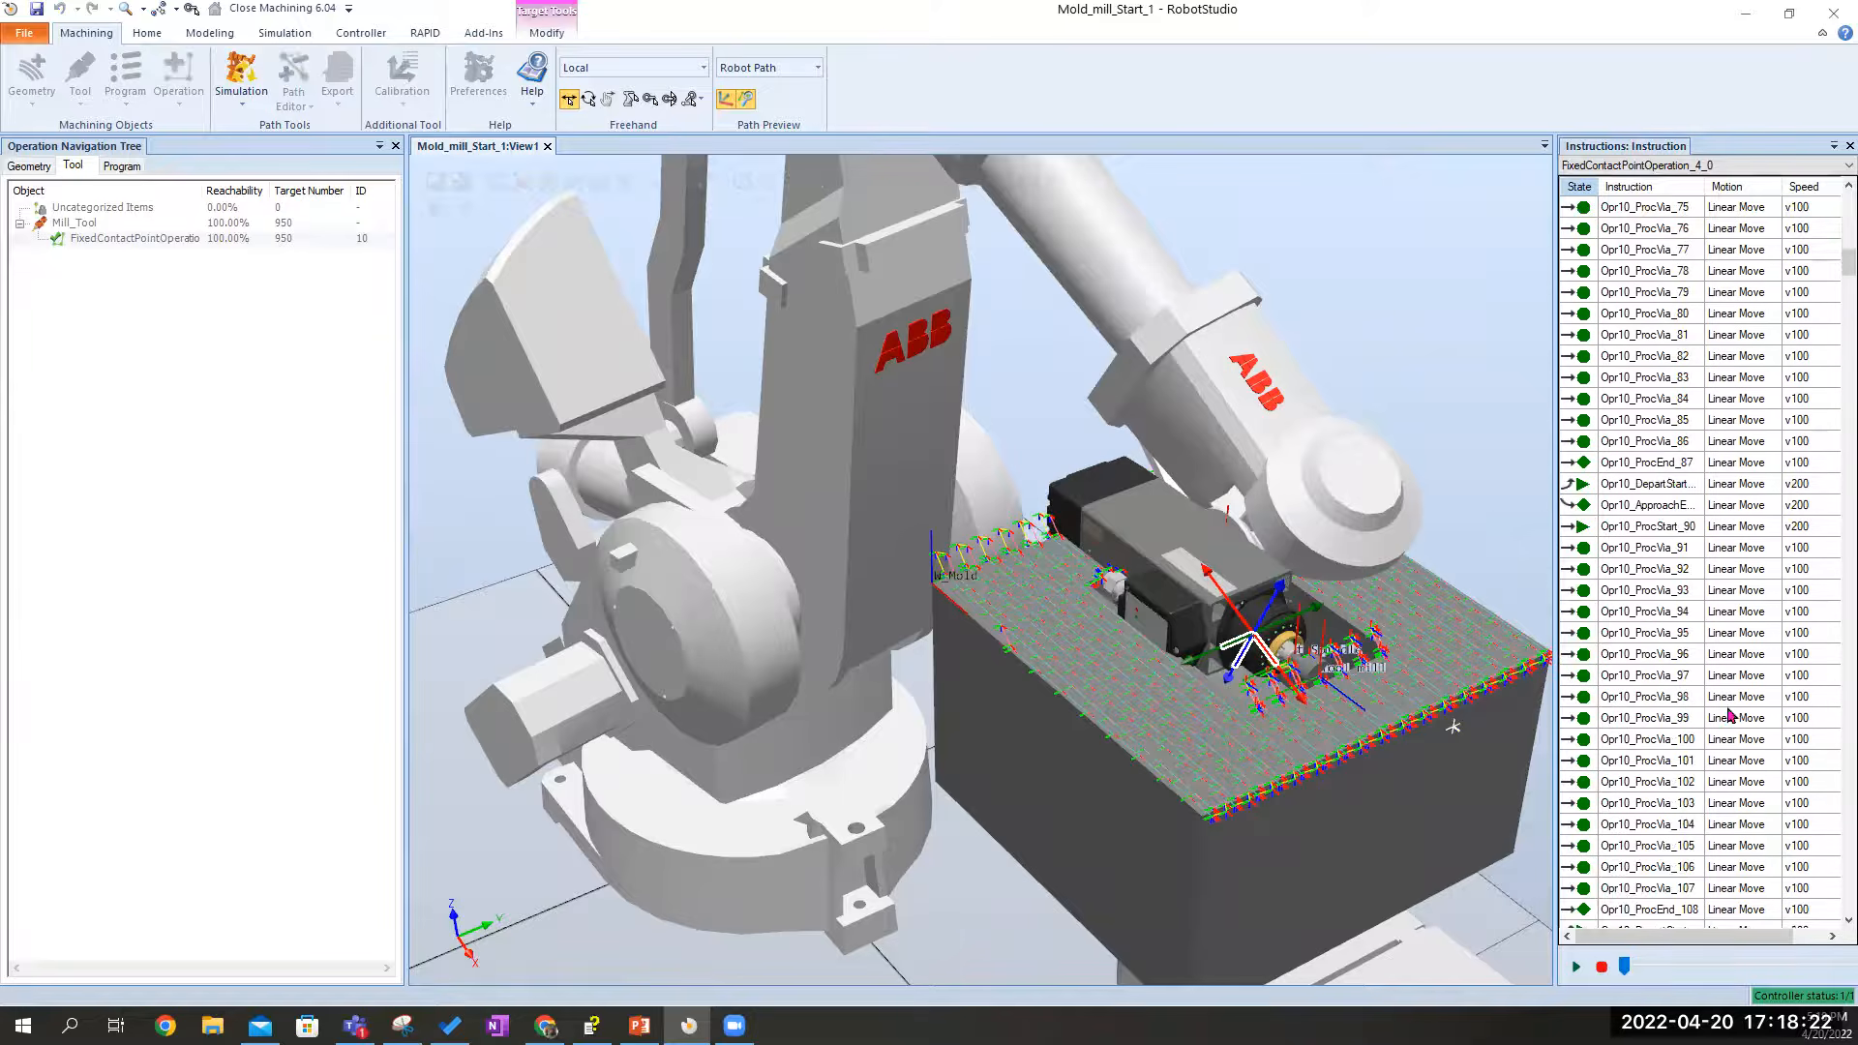
{"action": "scroll", "coordinate": [1732, 876], "scroll_direction": "down", "scroll_amount": 19}
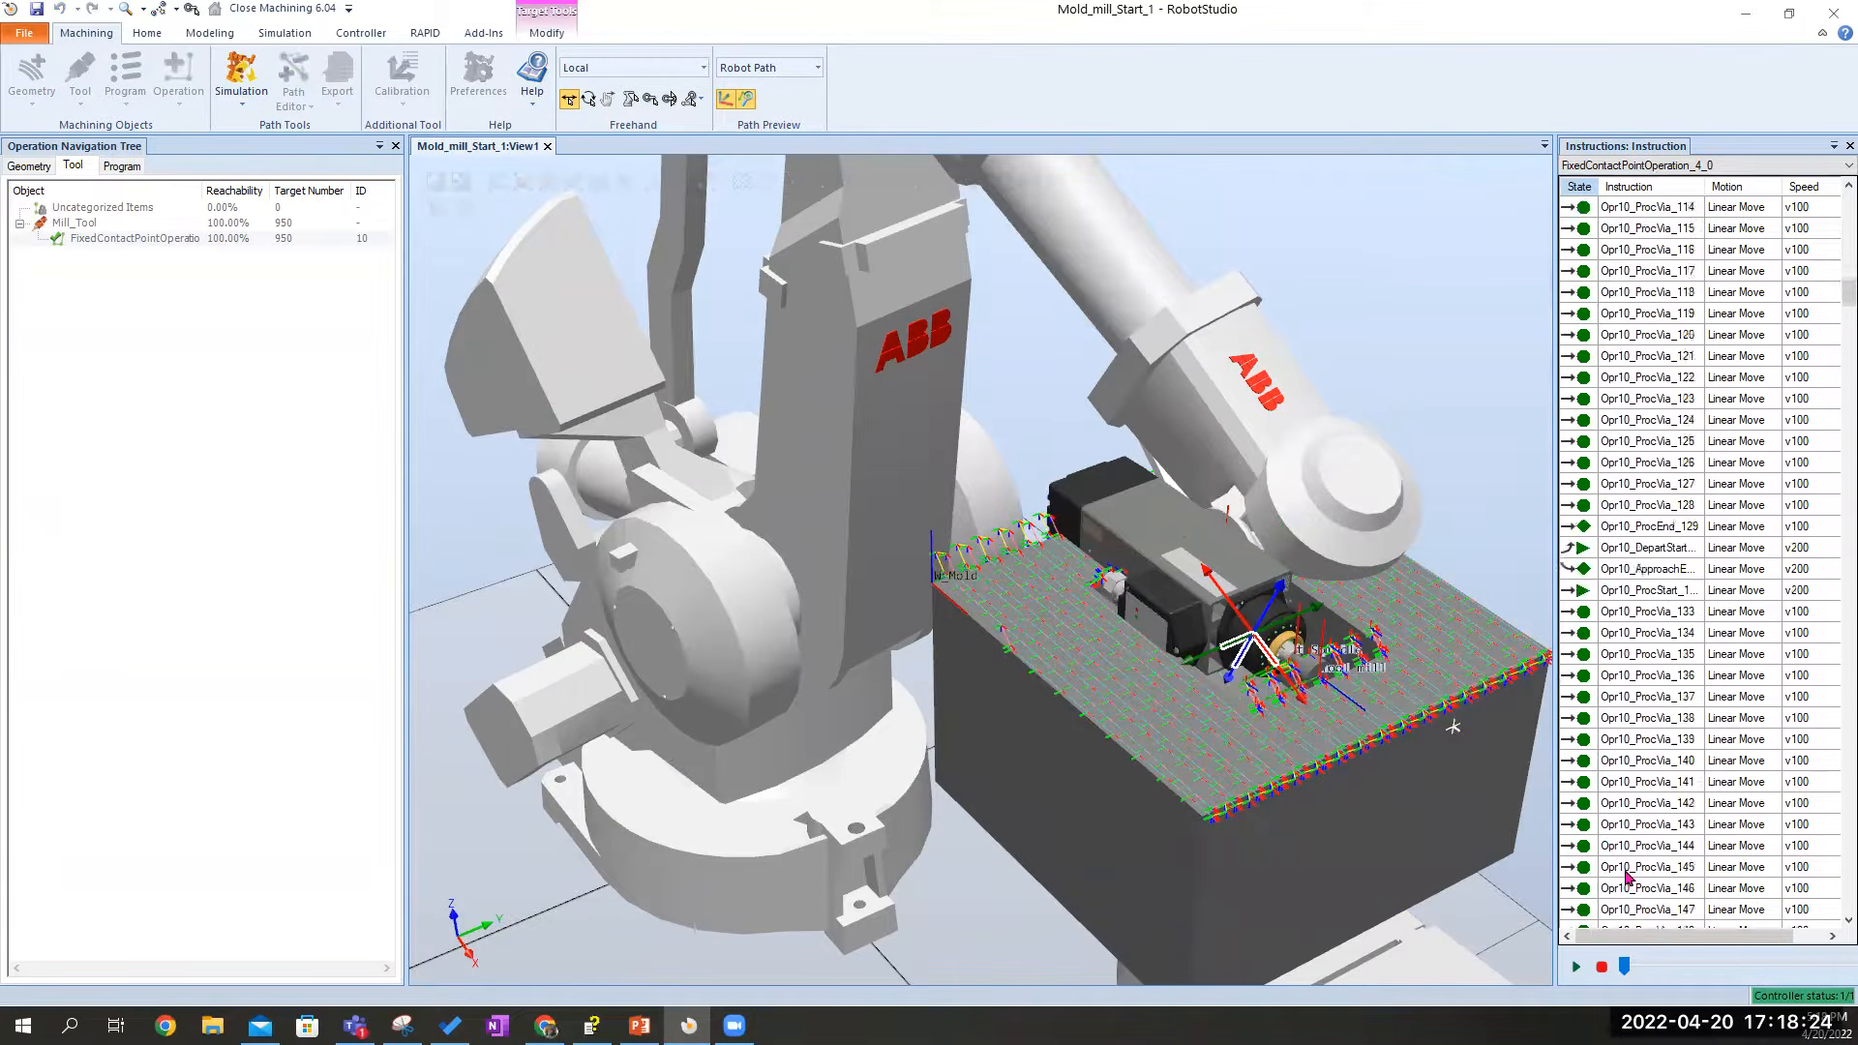
{"action": "scroll", "coordinate": [1623, 879], "scroll_direction": "down", "scroll_amount": 7}
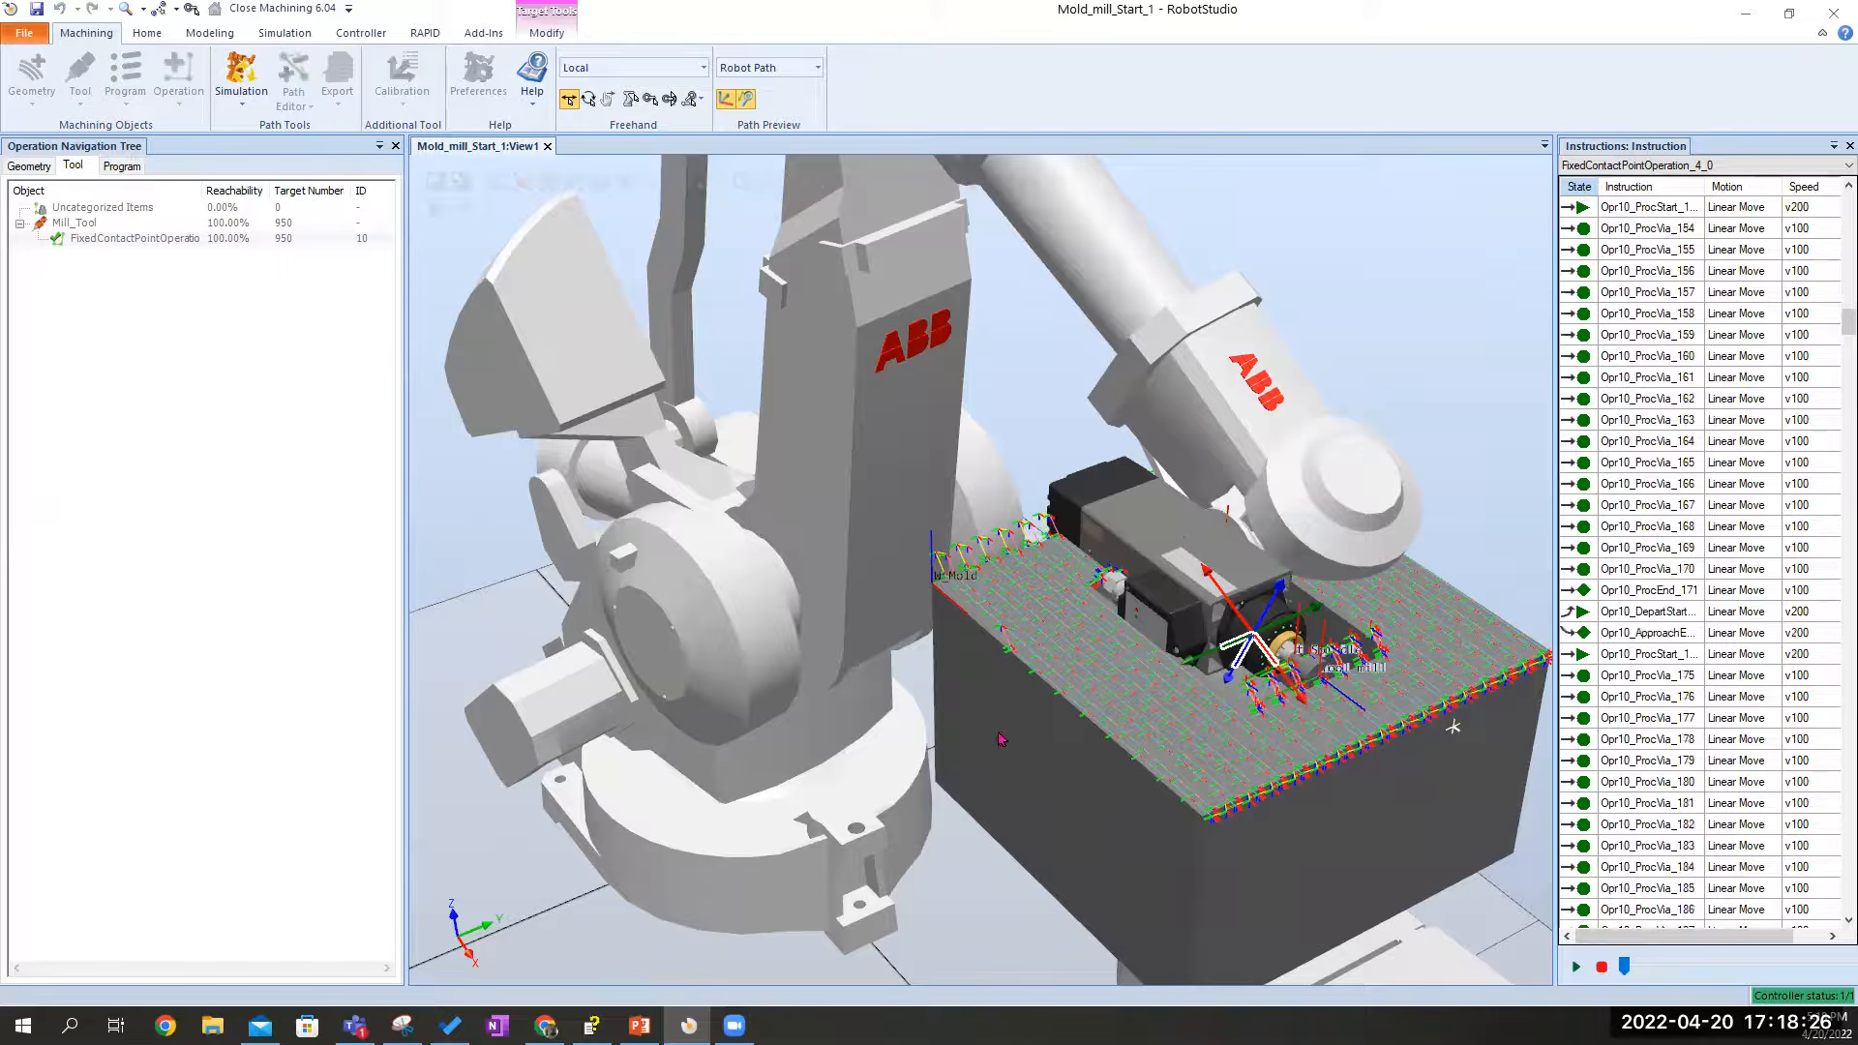
{"action": "left_click", "coordinate": [1832, 147]}
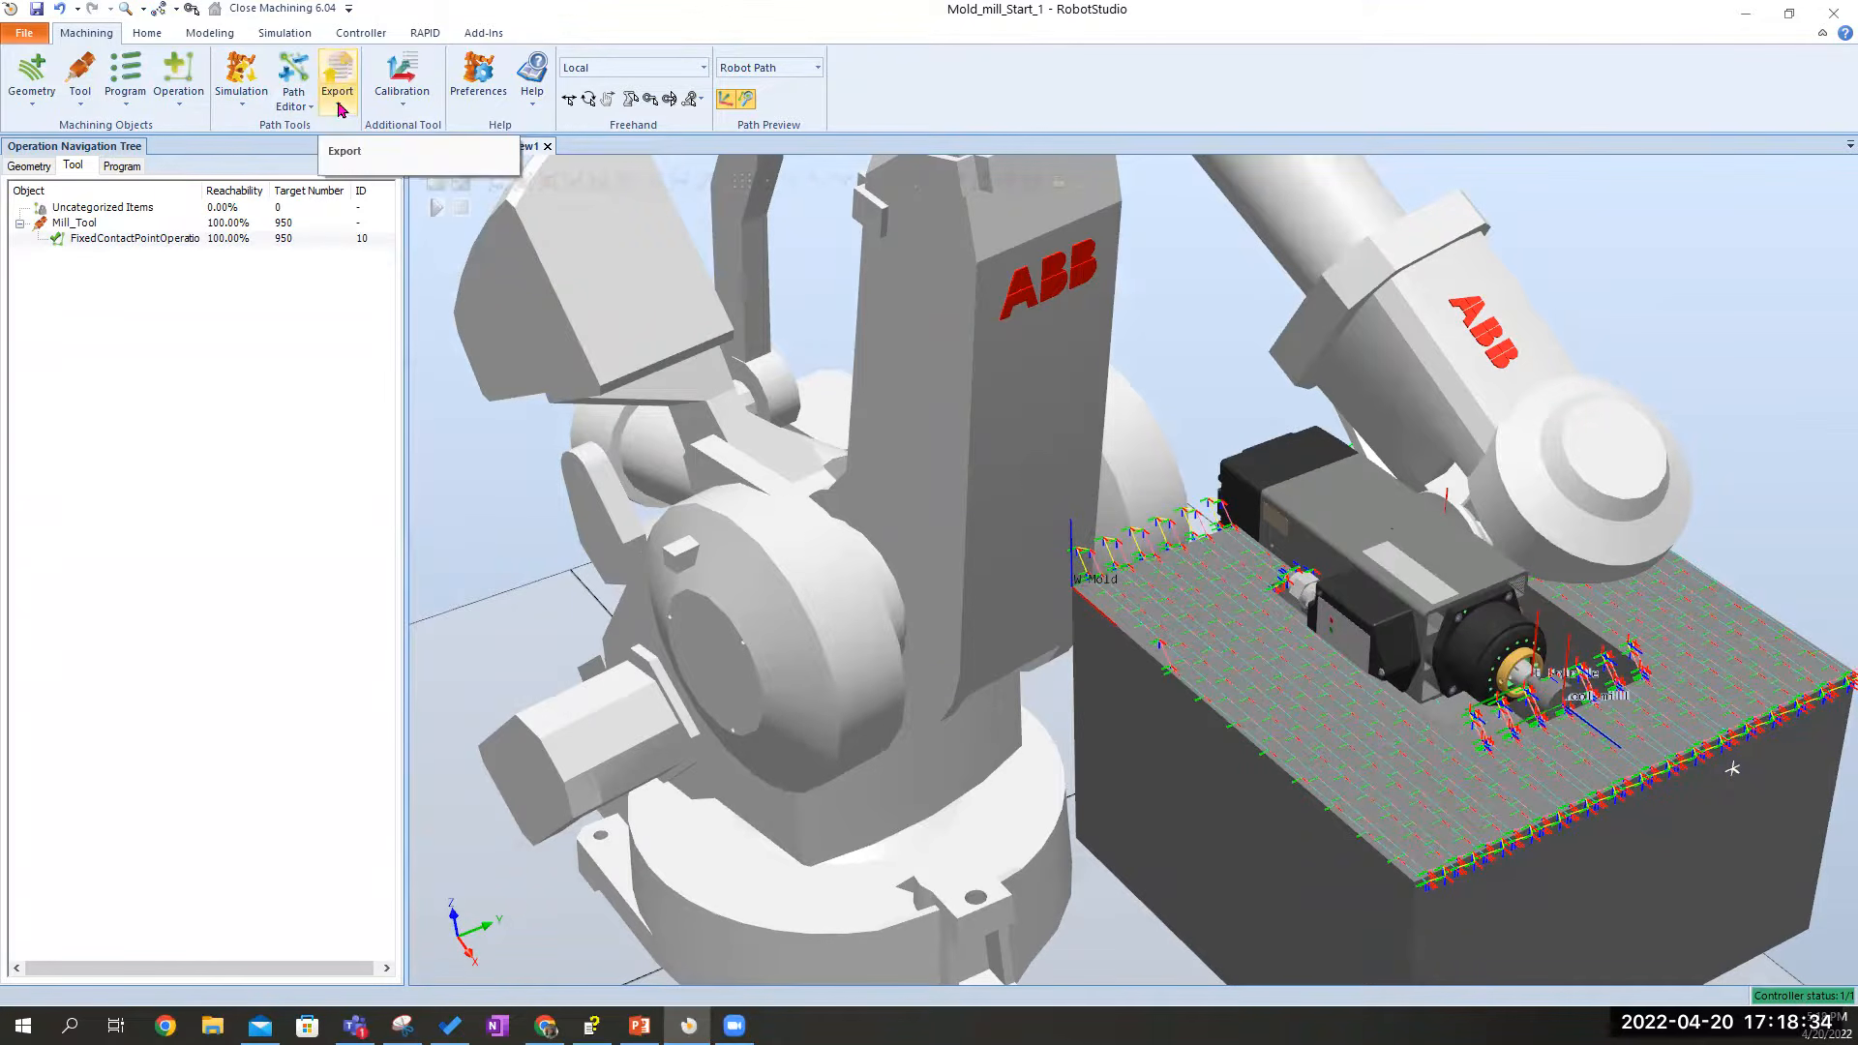
Play the station simulation to watch the robot mill the mold, pausing and resuming it
{"action": "left_click", "coordinate": [436, 207]}
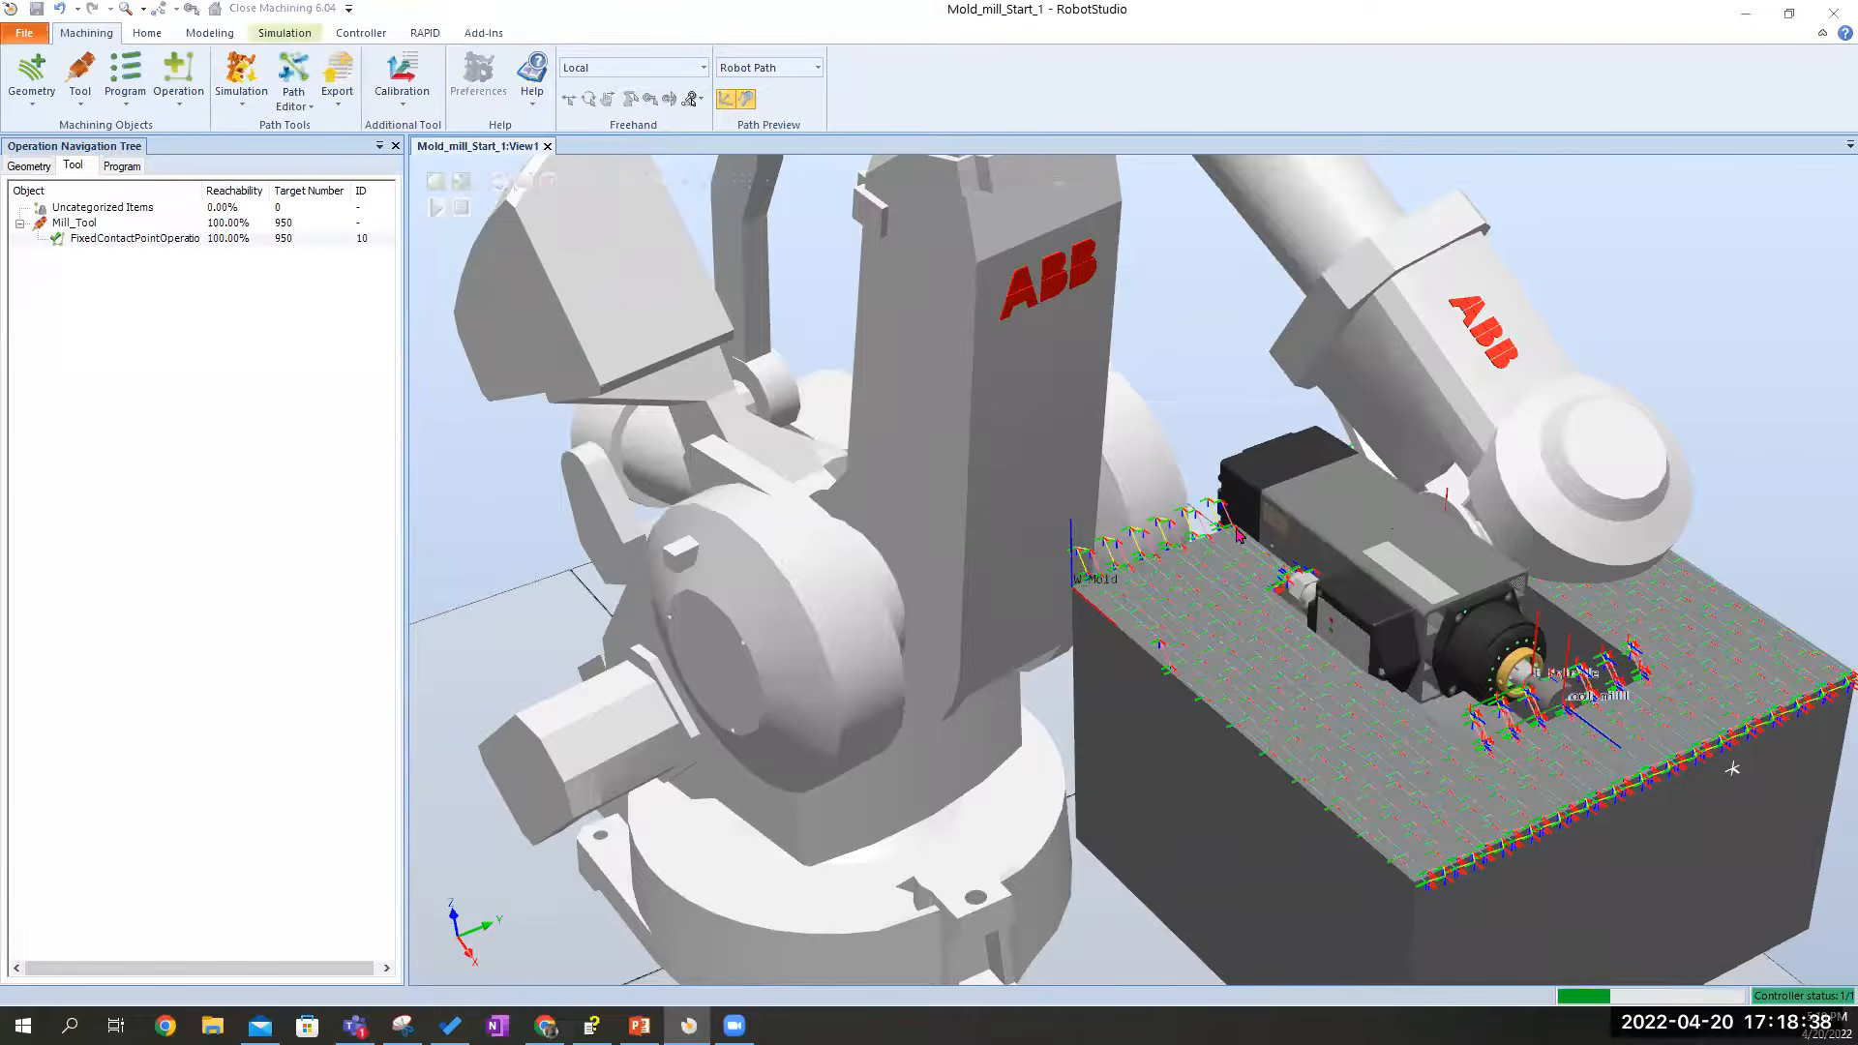
{"action": "left_click_drag", "start_coordinate": [1257, 559], "coordinate": [1315, 602], "text": "ctrl+shift"}
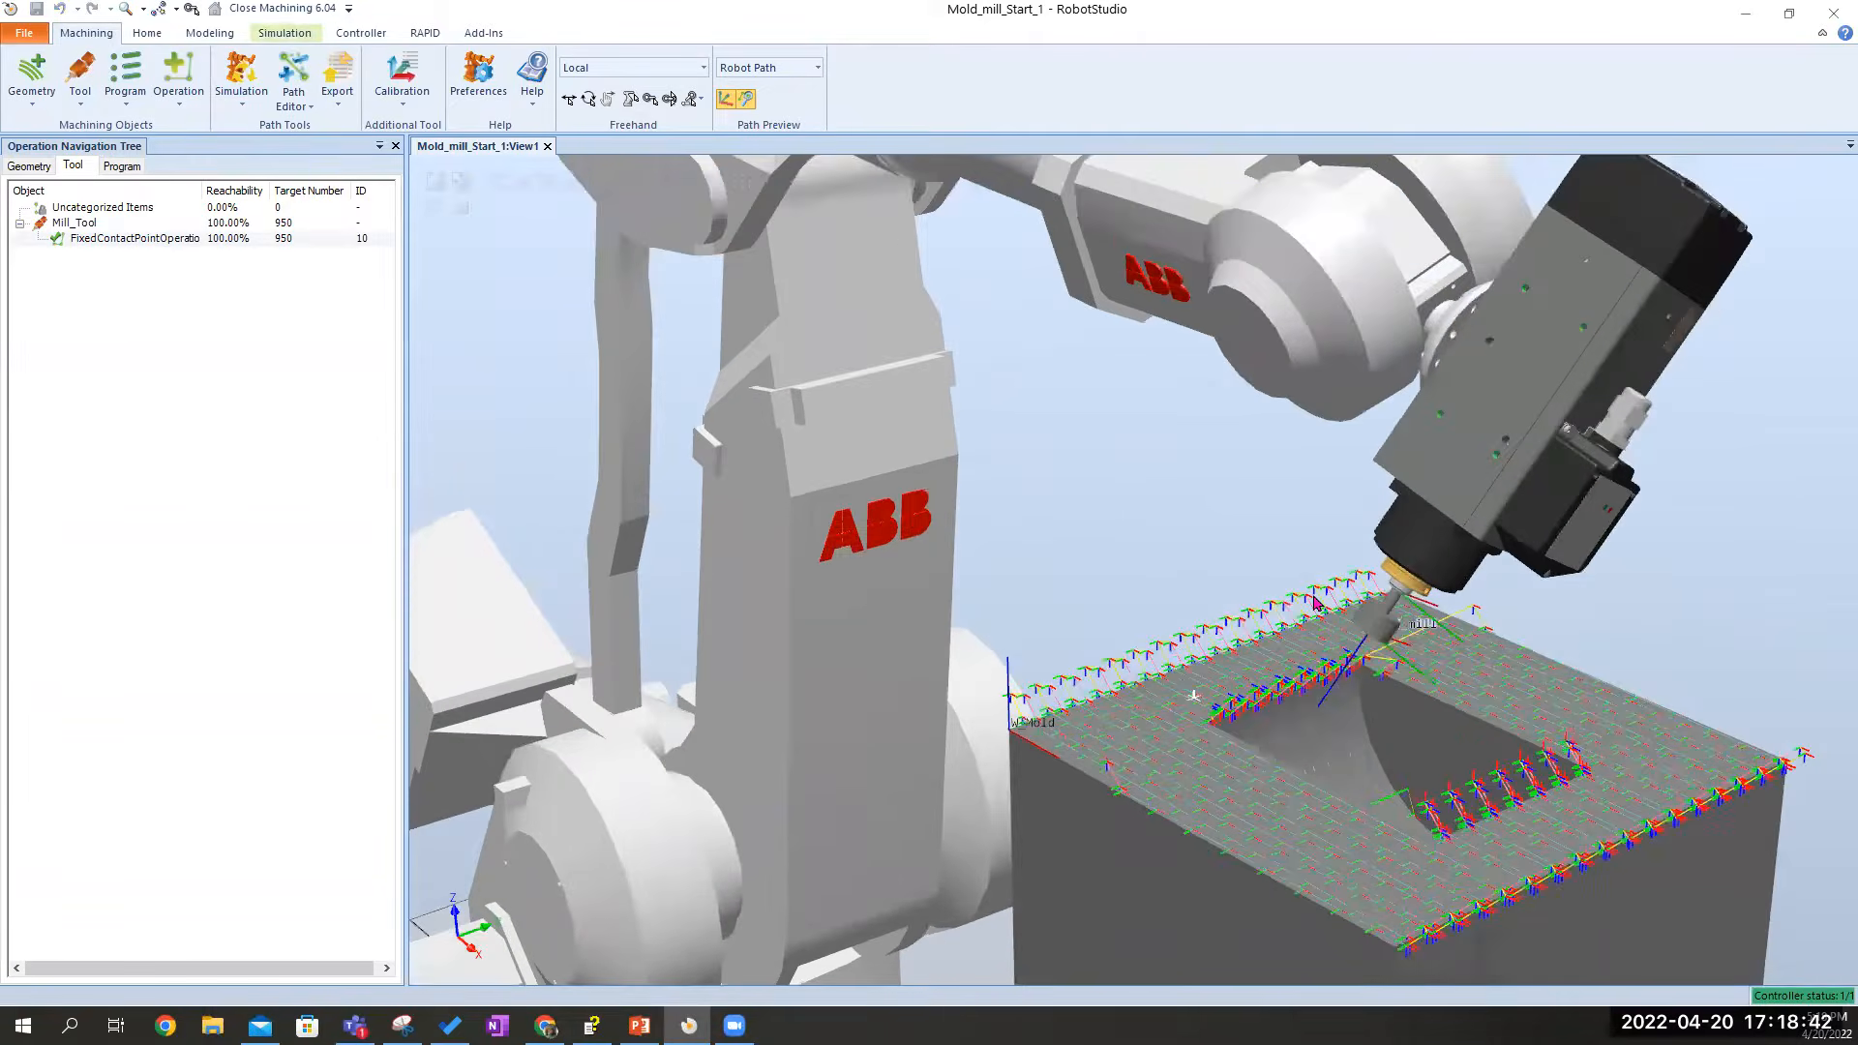
{"action": "scroll", "coordinate": [1314, 602], "scroll_direction": "down", "scroll_amount": 2}
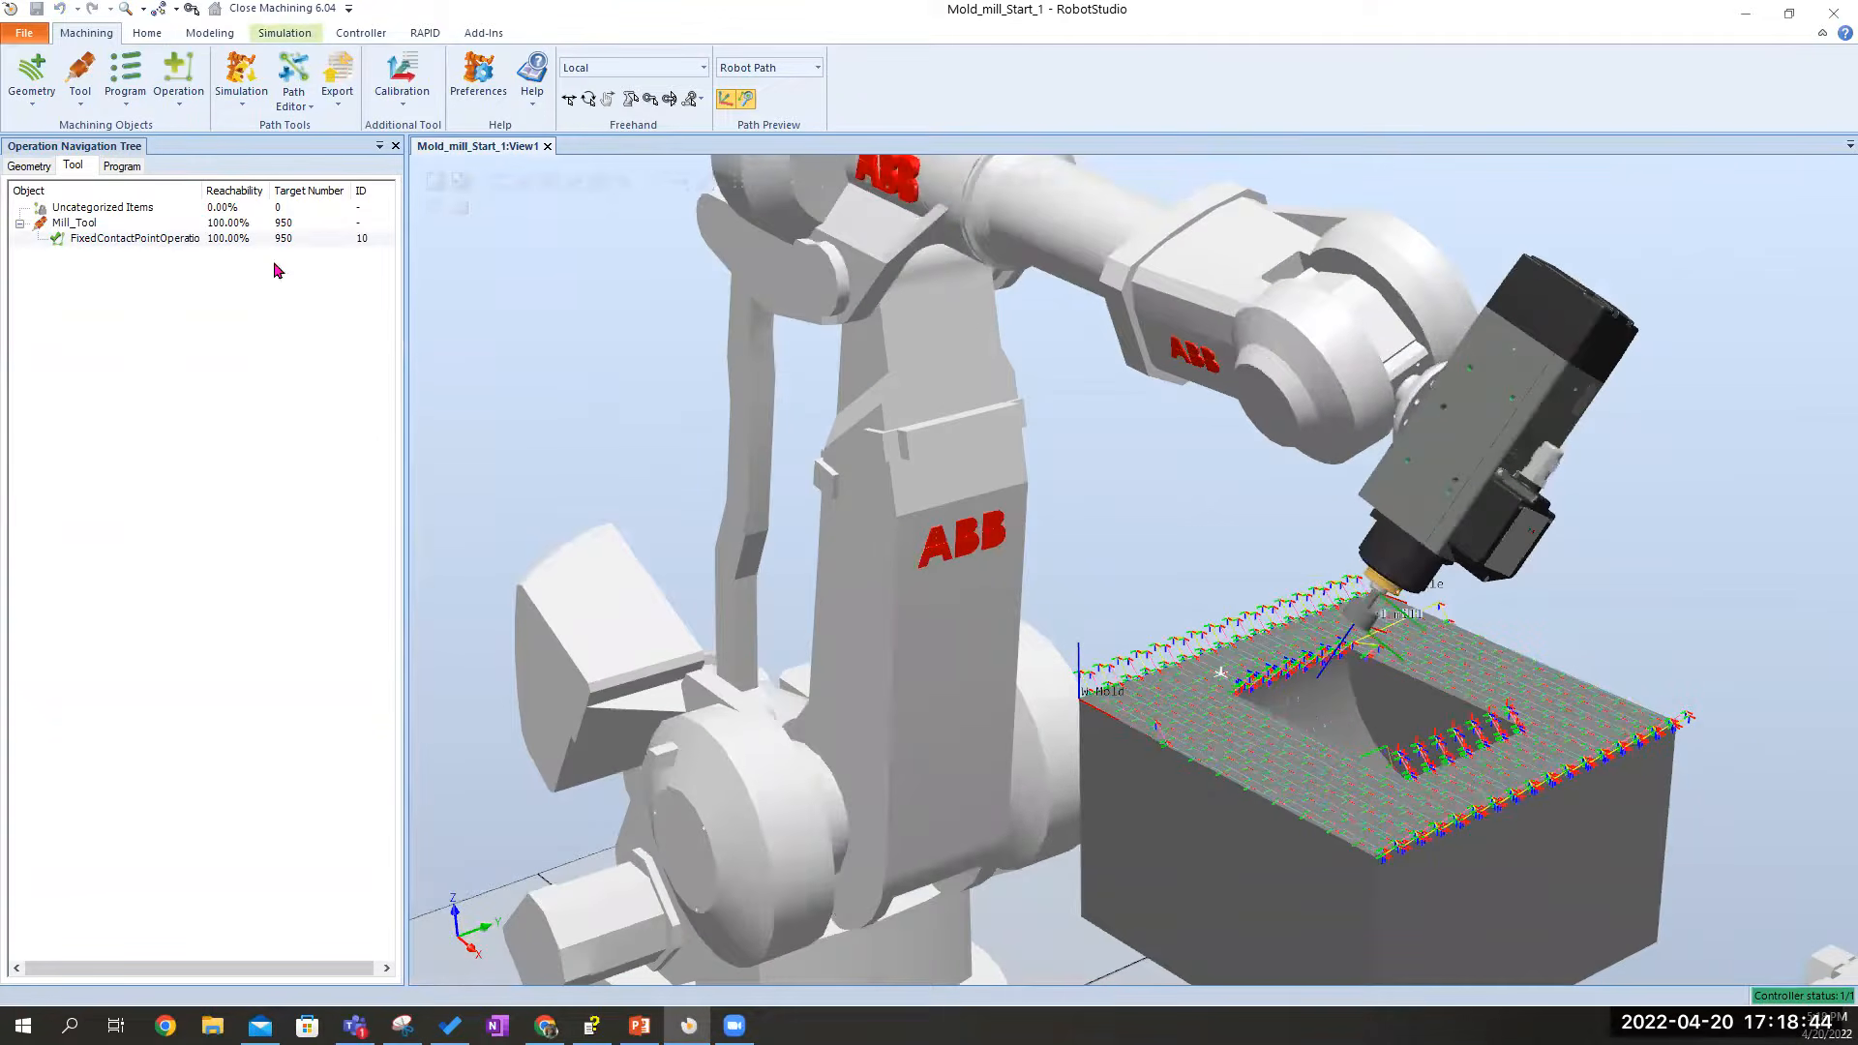
{"action": "left_click", "coordinate": [436, 211]}
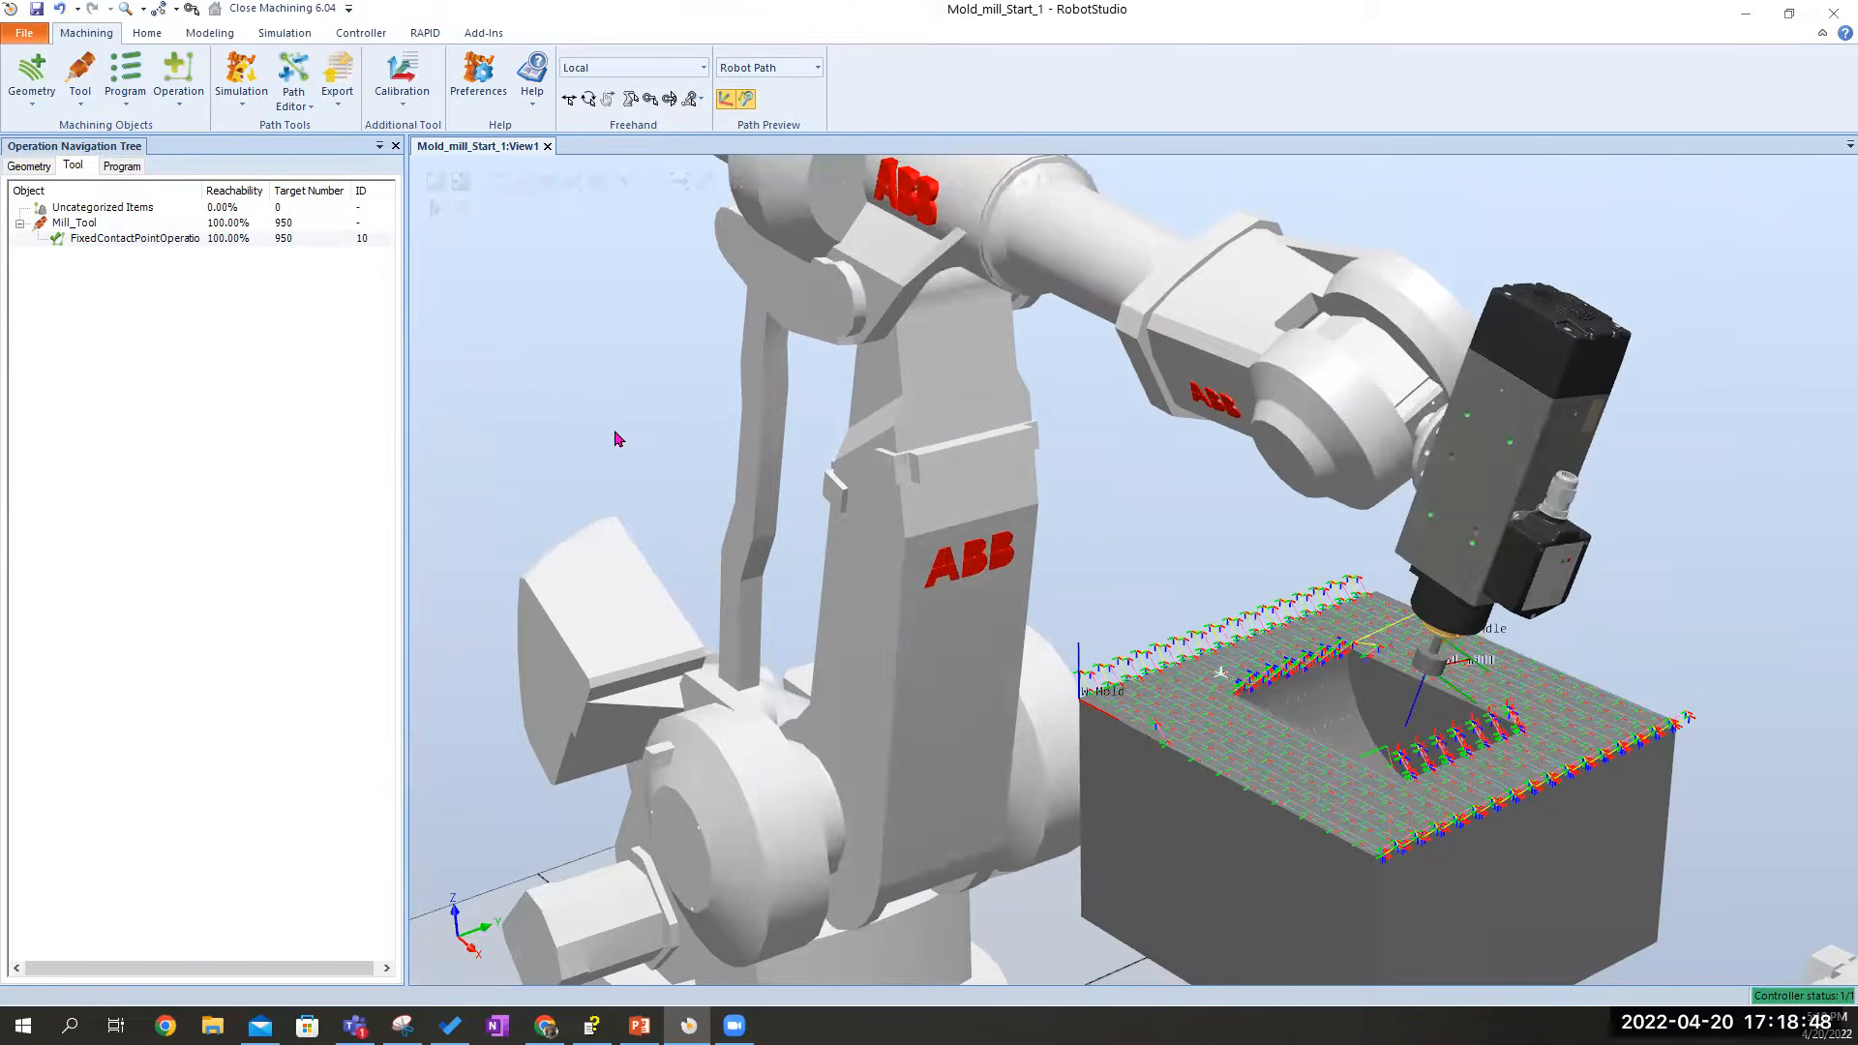
{"action": "left_click", "coordinate": [436, 211]}
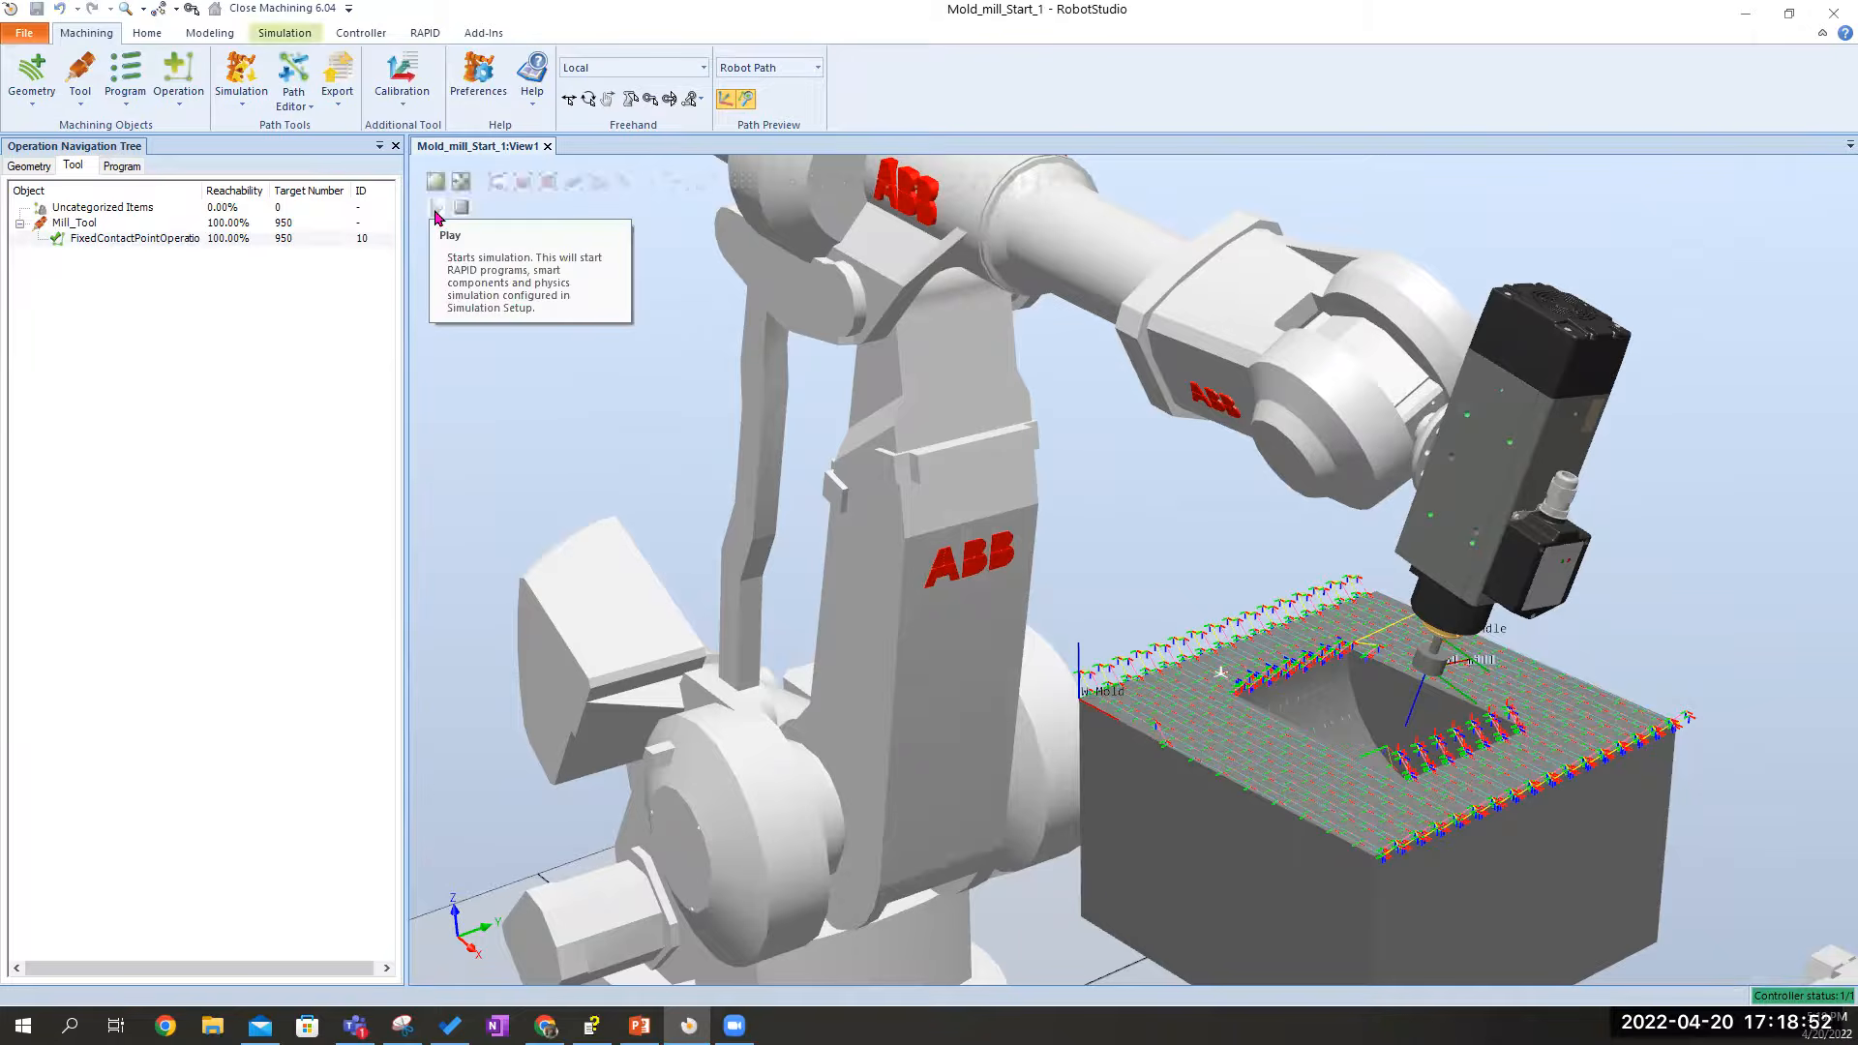